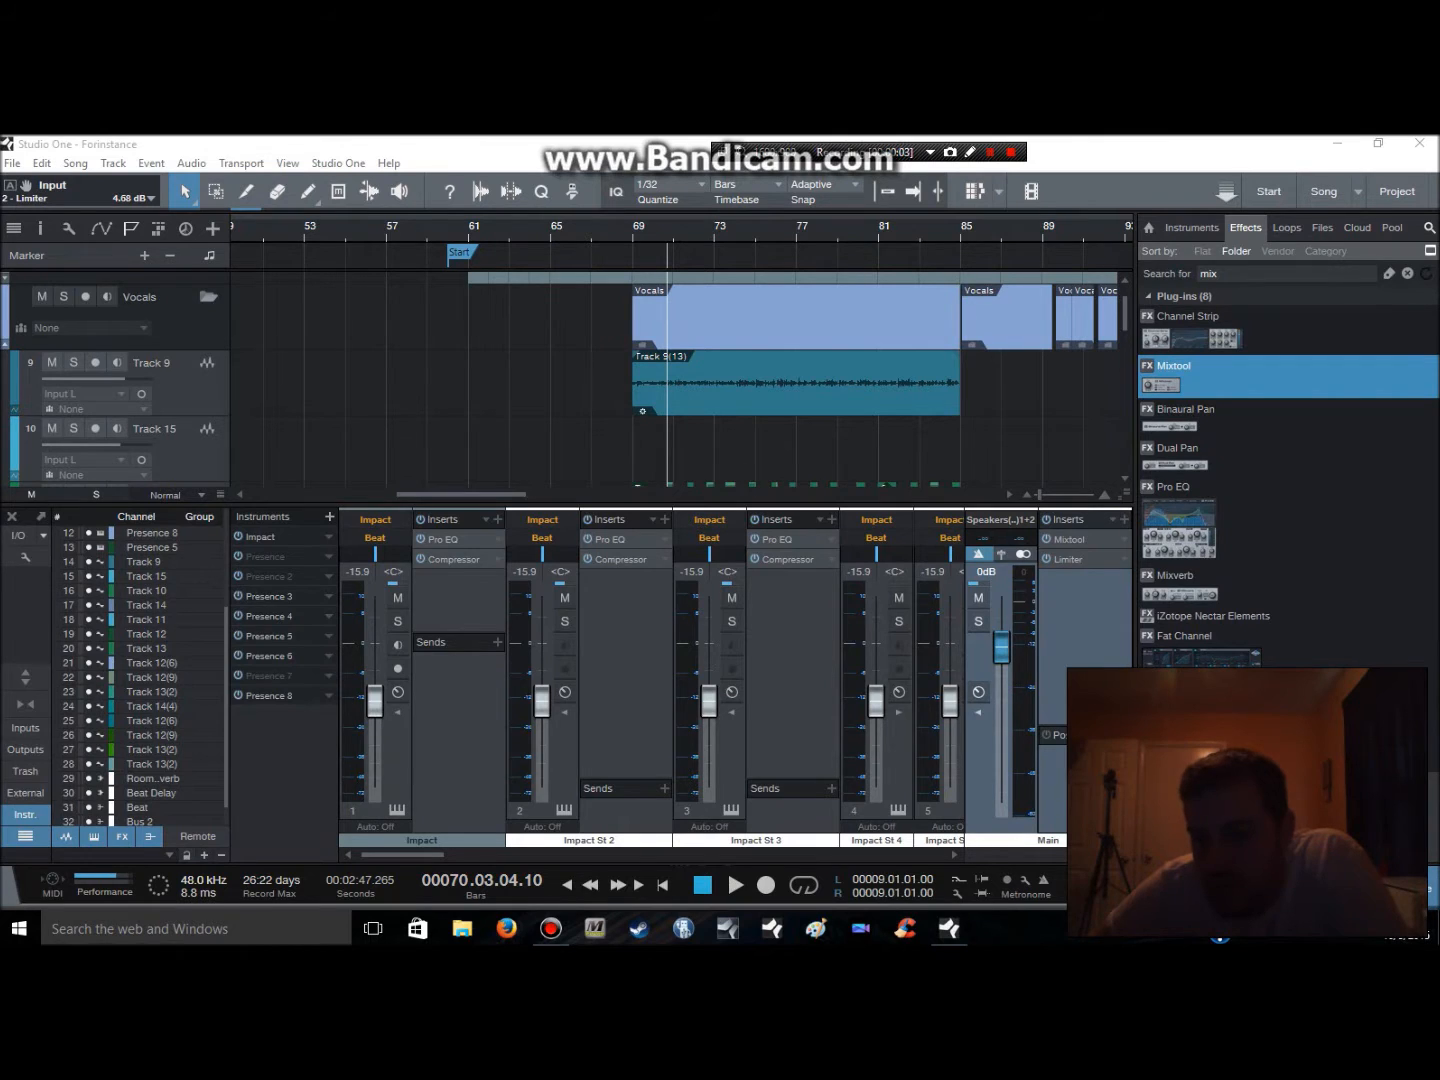
Hide the browser and the mixer to enlarge the arrangement, and open and close the Beat folder track
key("F5")
scroll(641, 505, "up", 1)
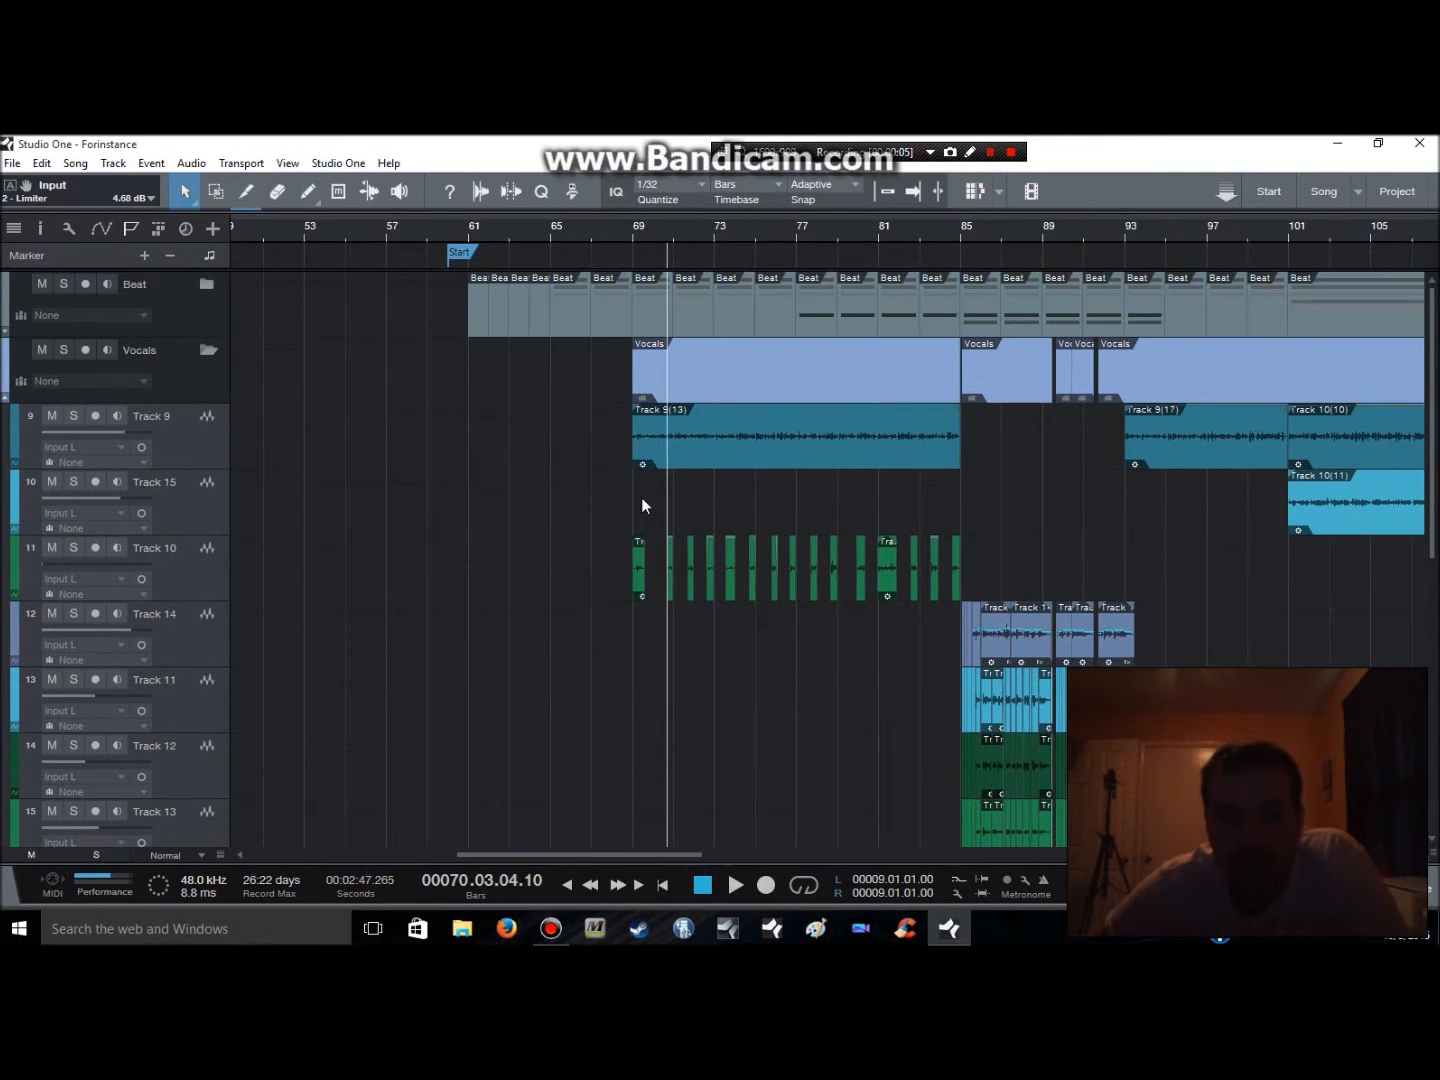
left_click(205, 284)
left_click(205, 283)
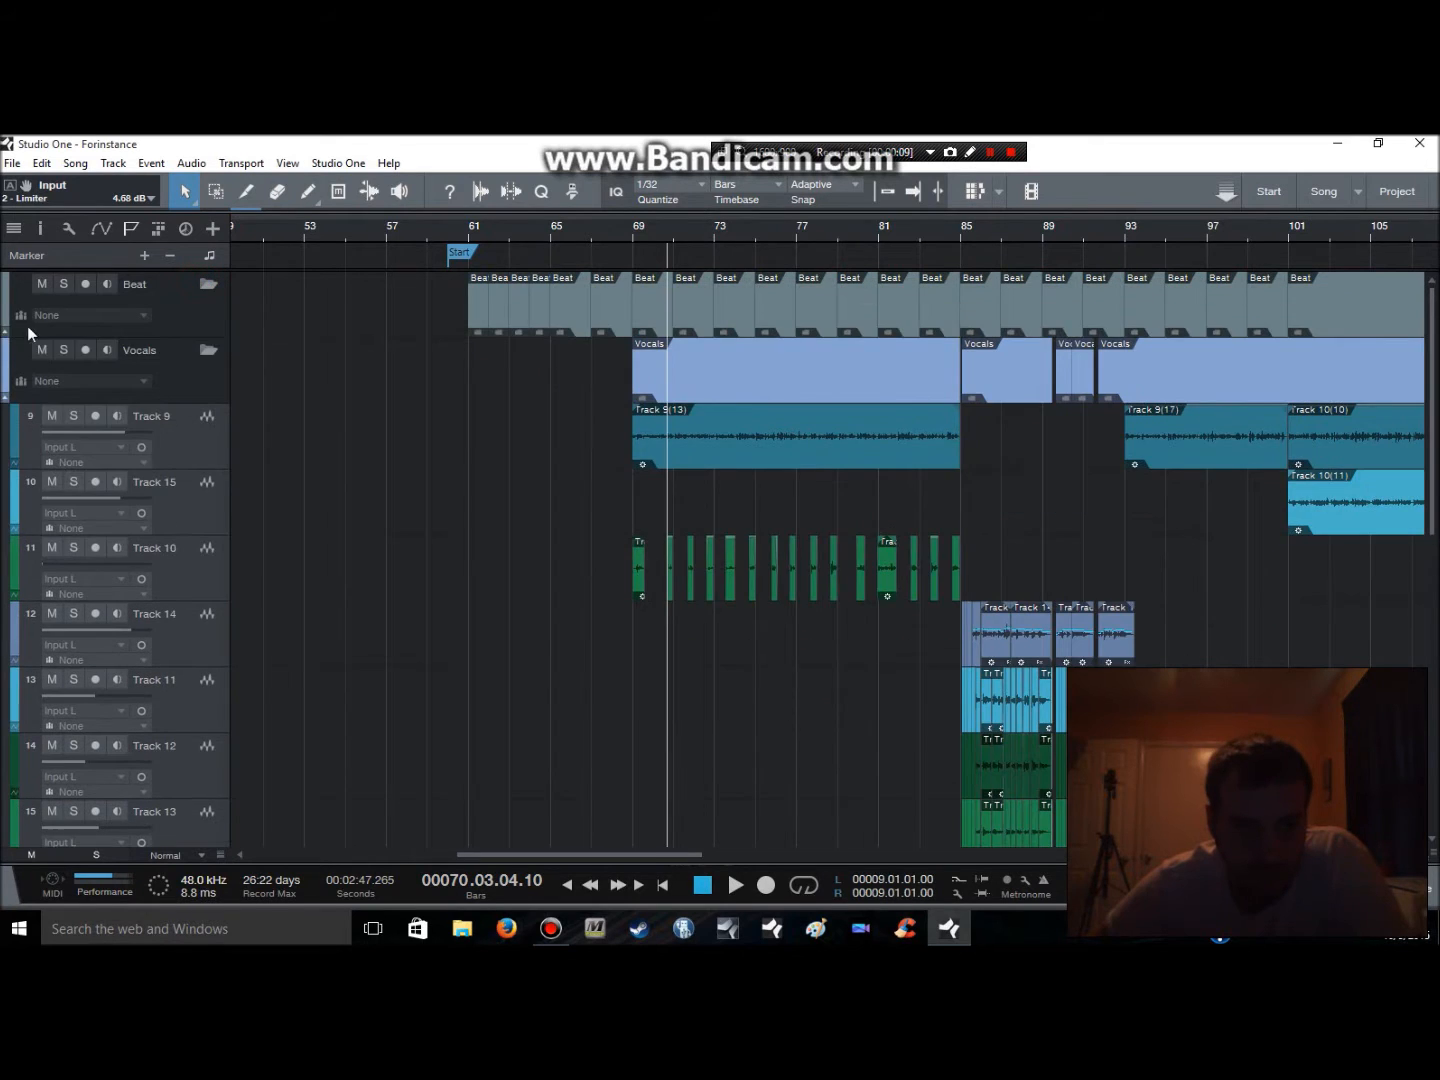
left_click(209, 283)
left_click(208, 284)
Solo the Beat folder track and collapse the Vocals folder track
left_click(86, 284)
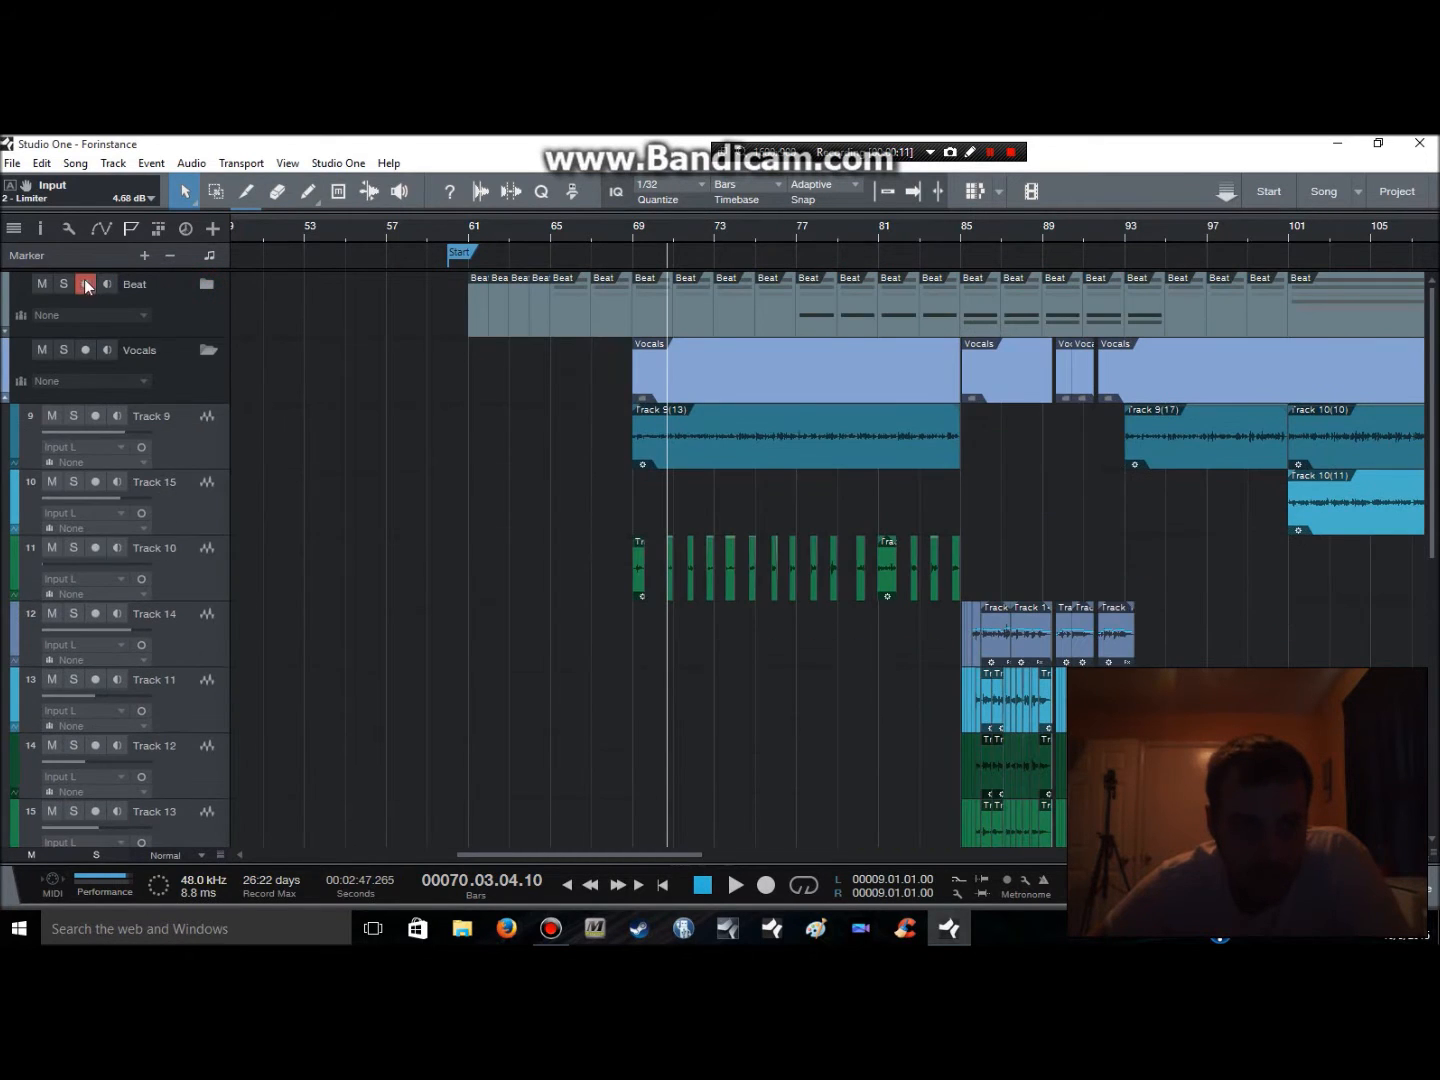
left_click(205, 349)
Play the soloed beat, move the playback position to about bar 77, and stop playback
key("space")
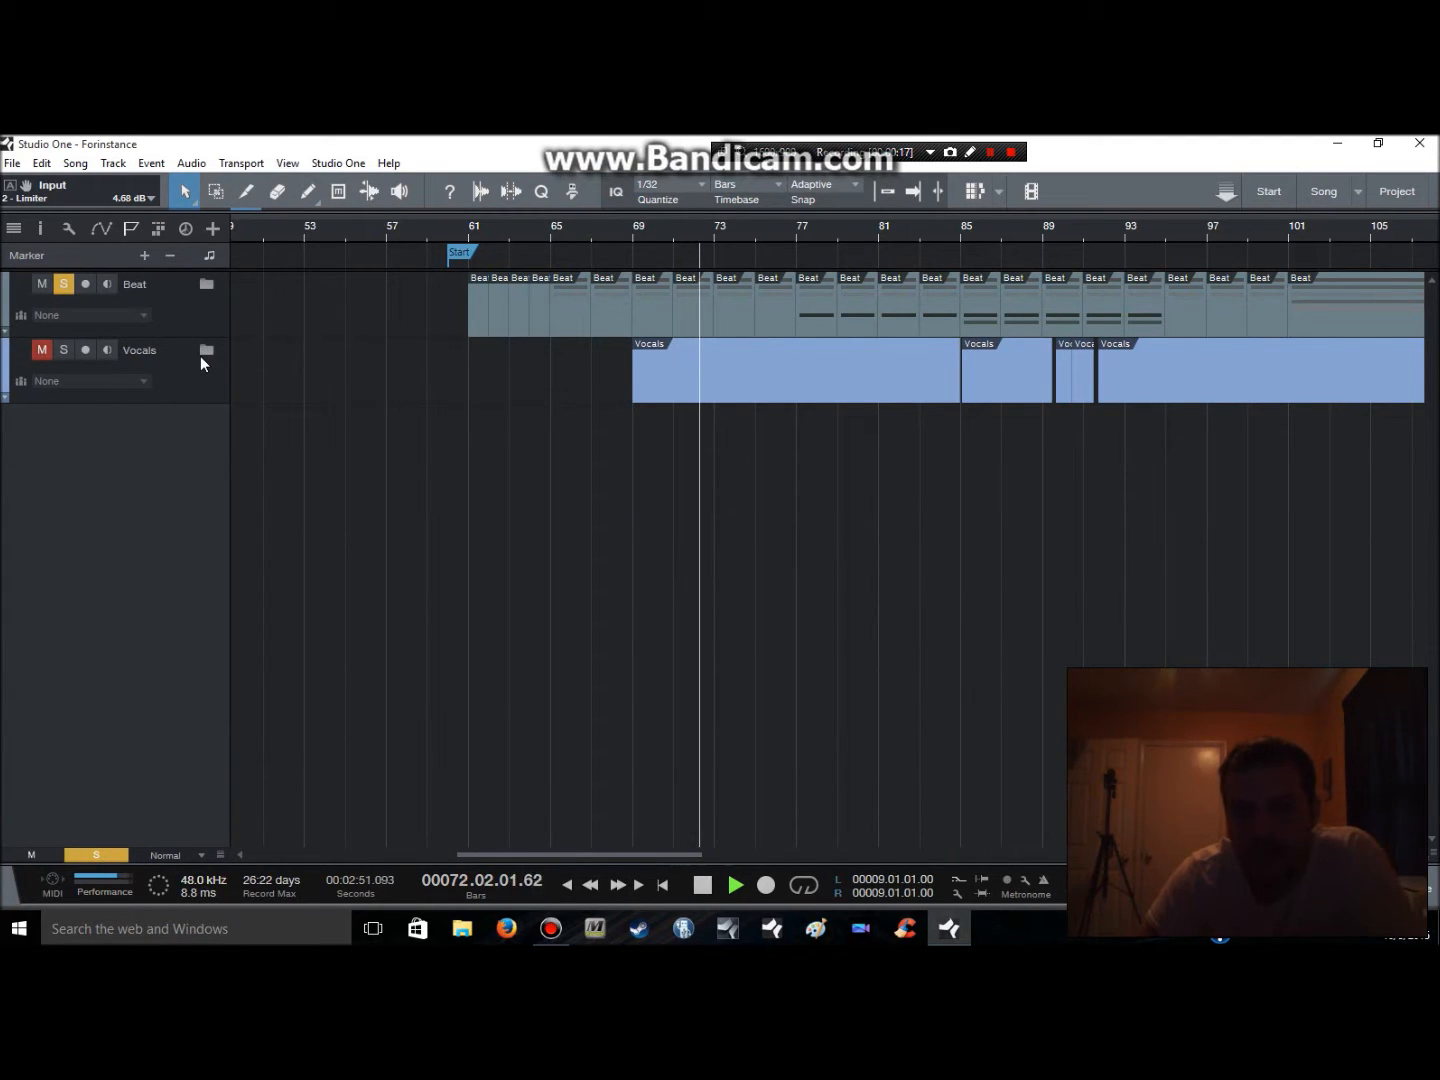
left_click(801, 236)
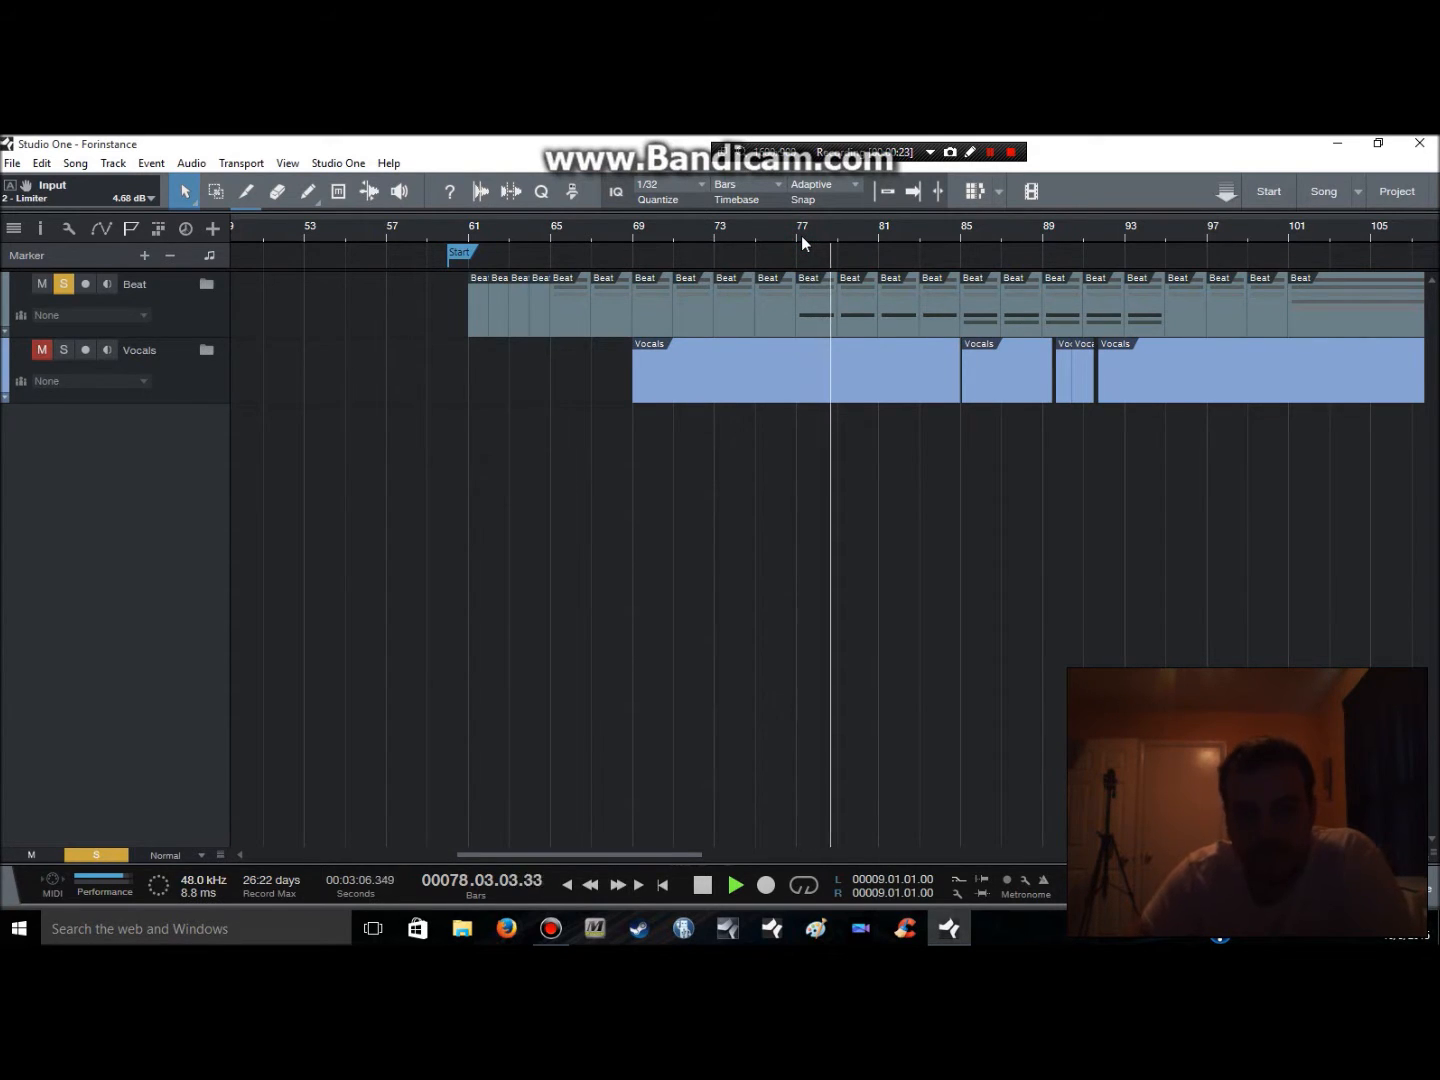
key("space")
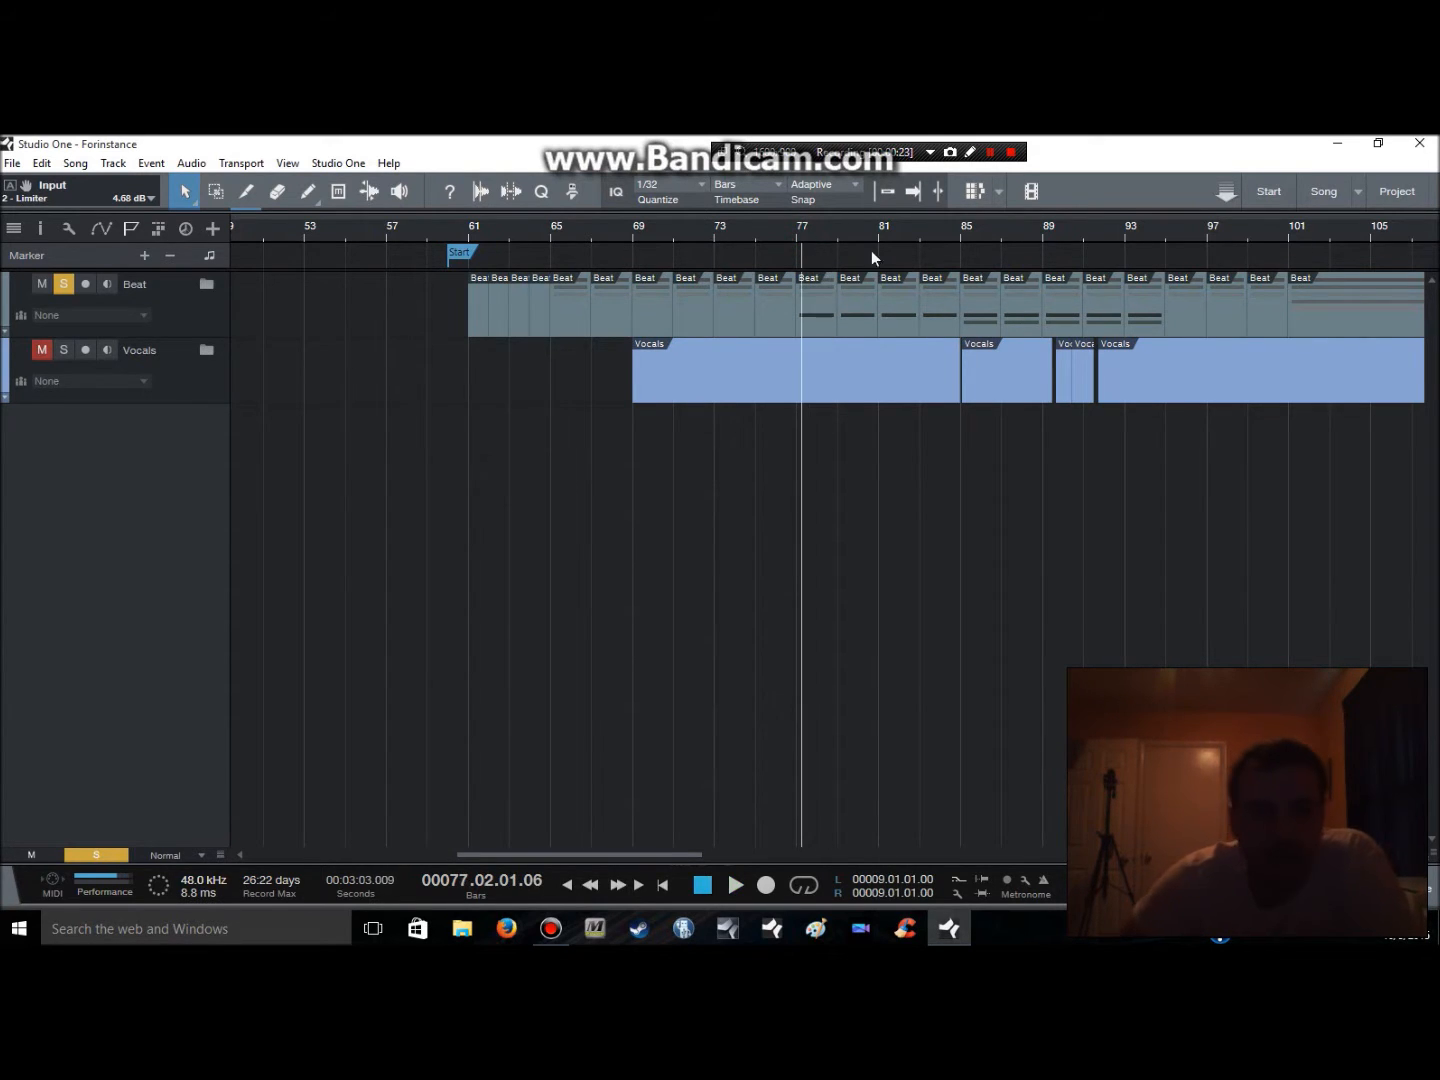
Expand the Beat folder and listen to the section starting just before bar 101
left_click(208, 287)
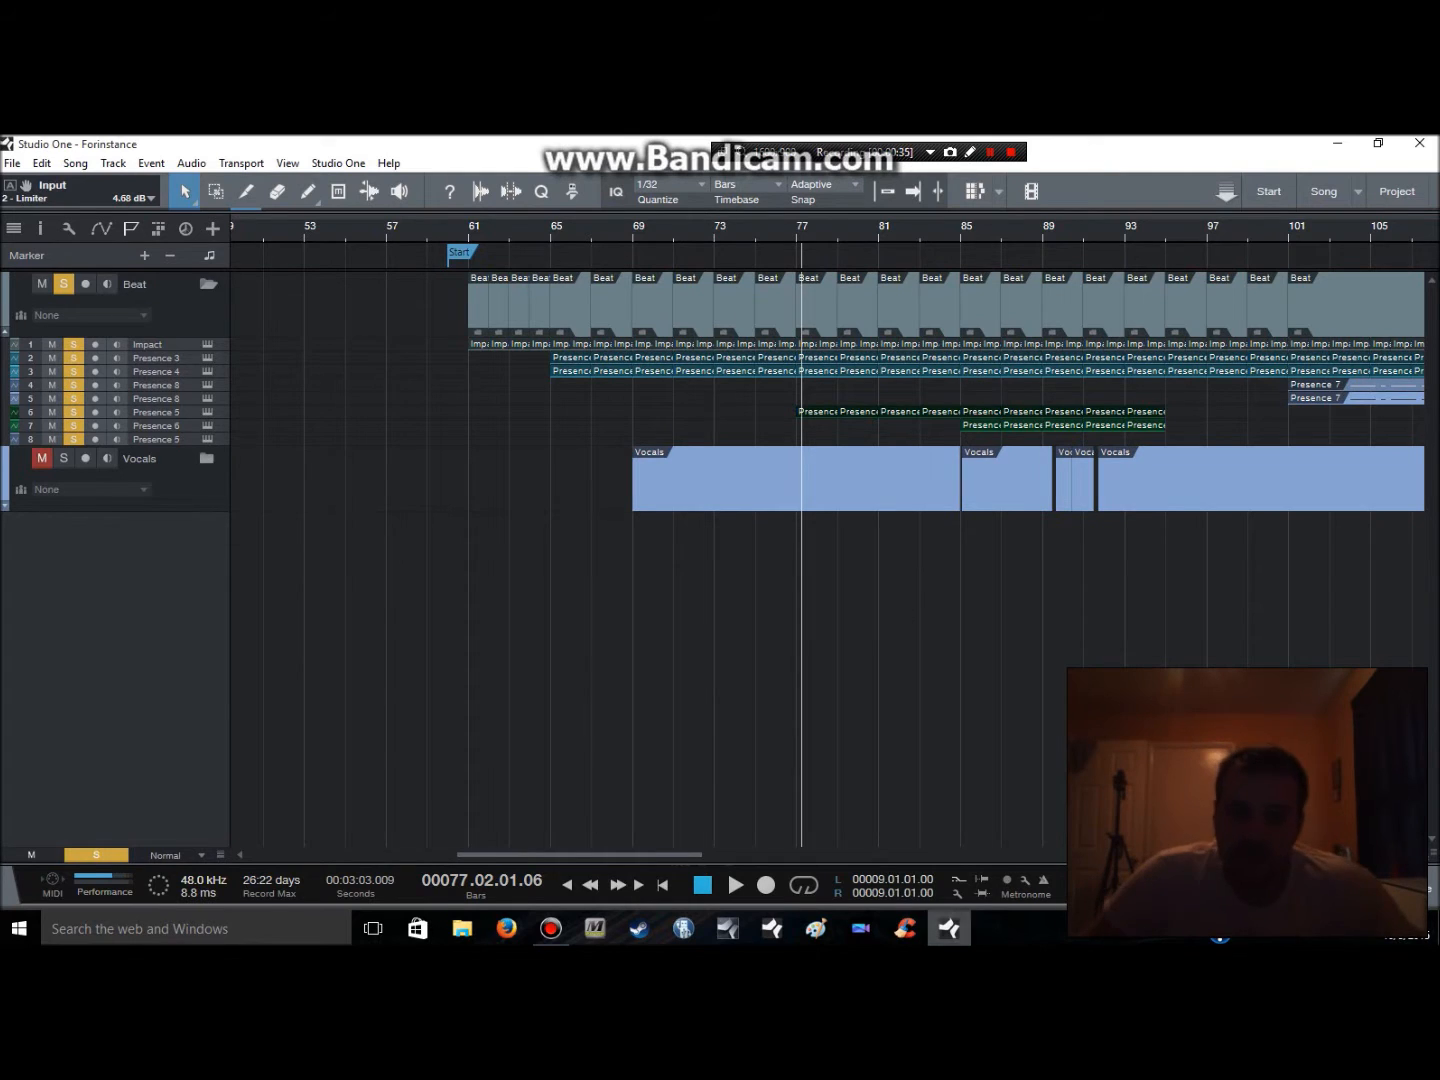
left_click_drag(696, 856, 735, 882)
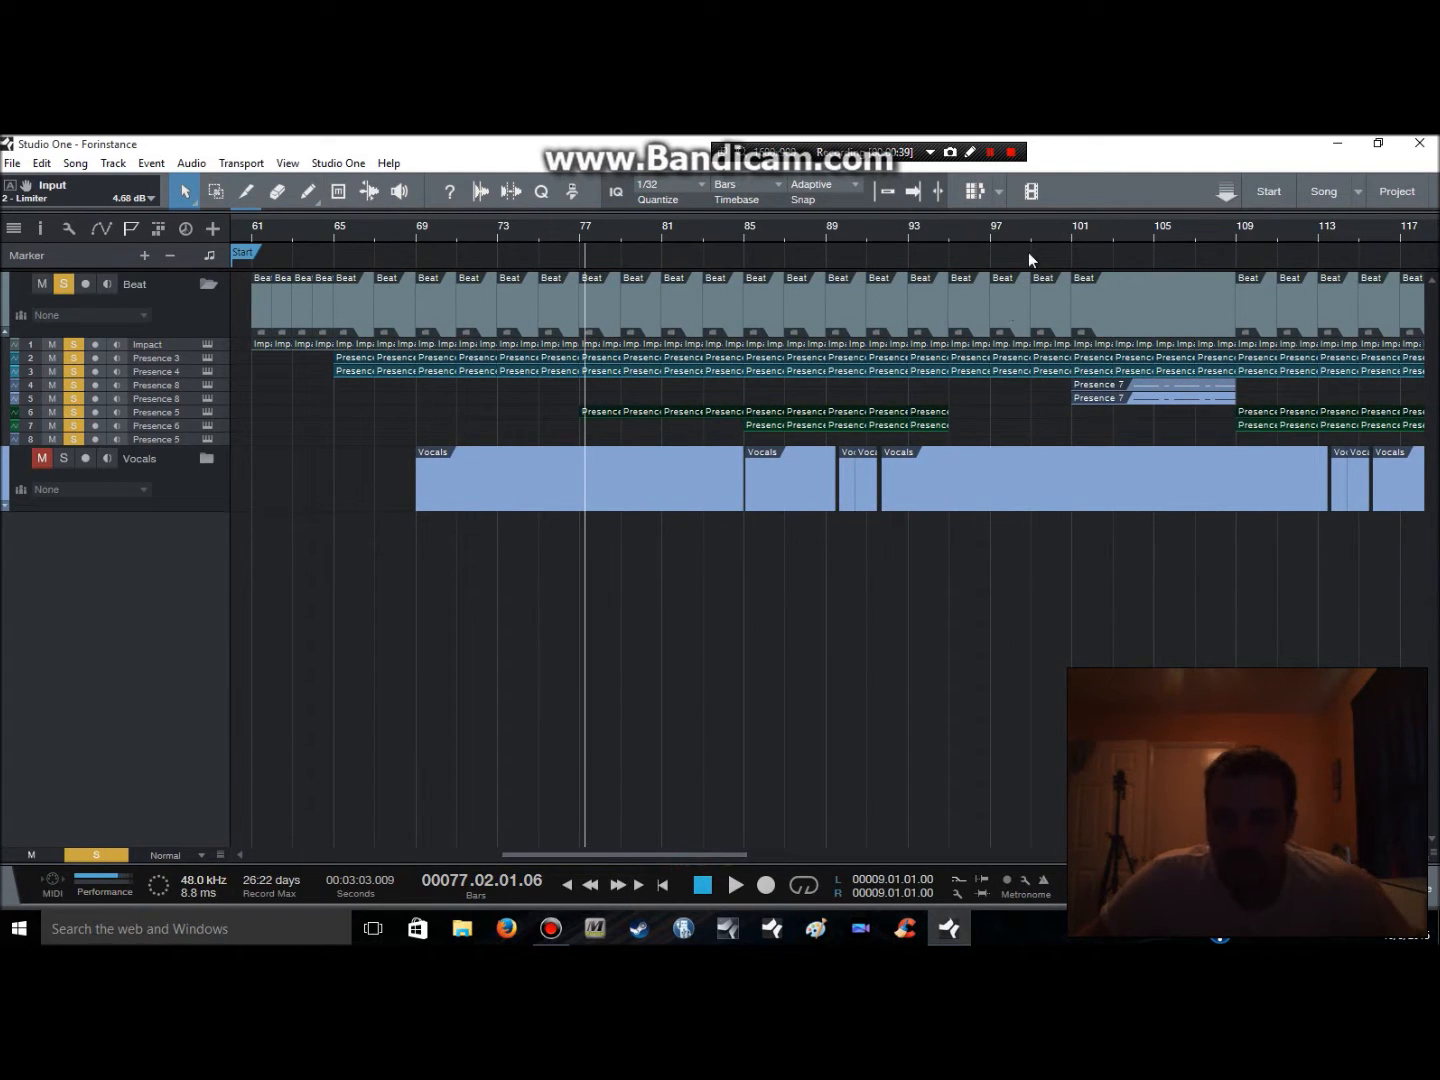
left_click(1065, 242)
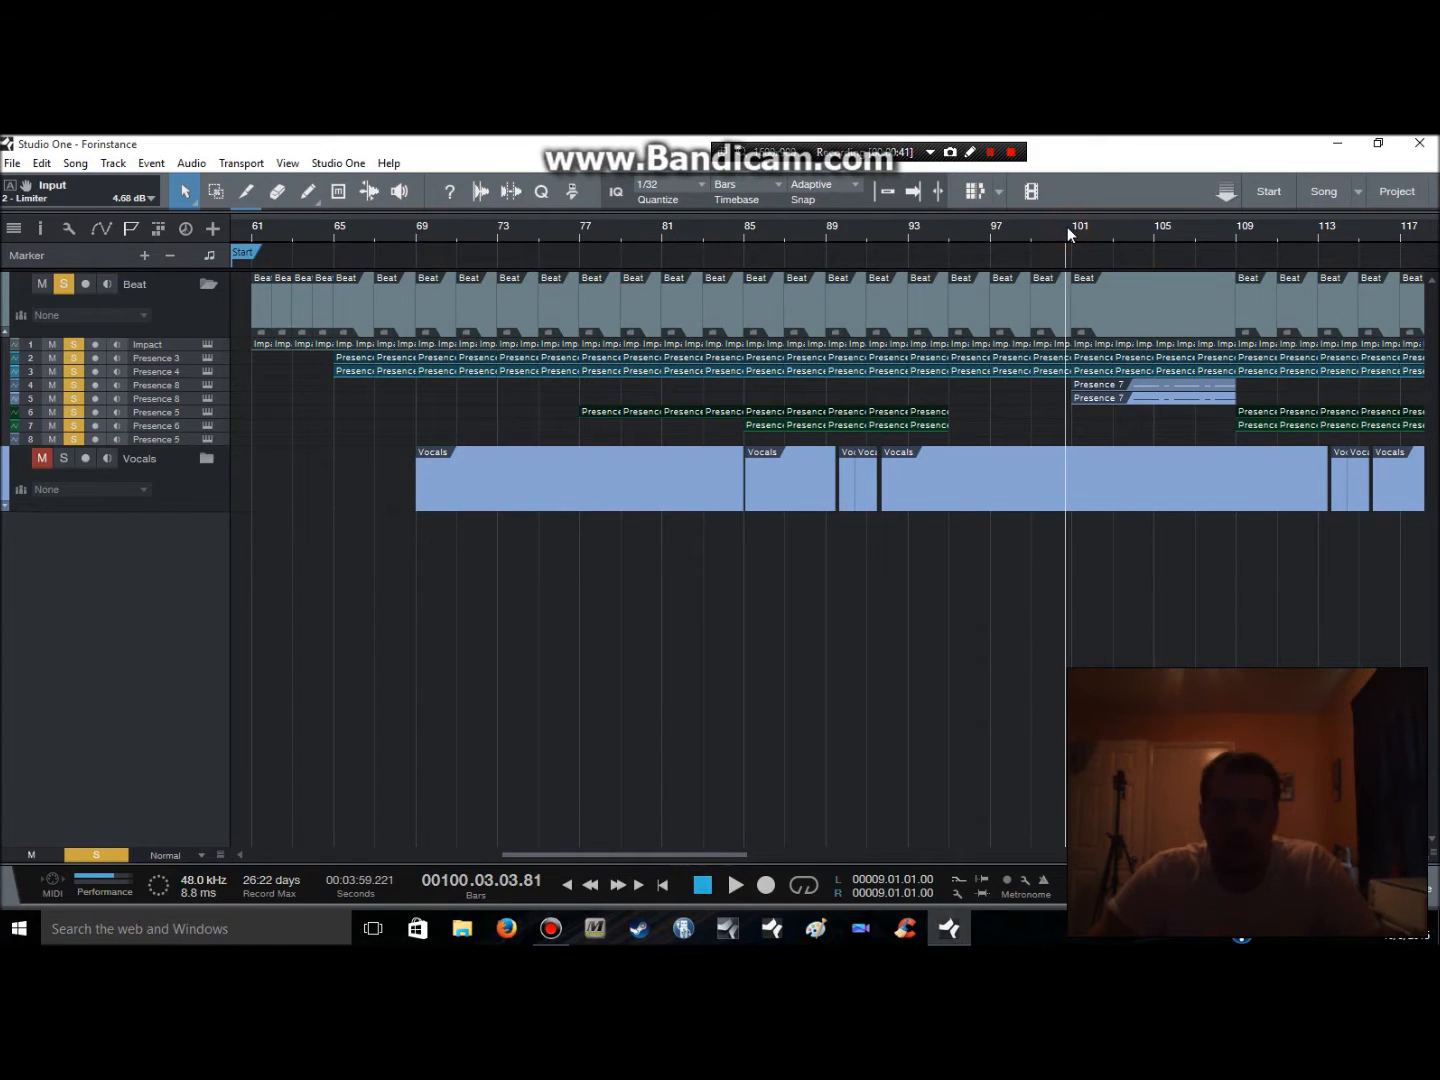
key("space")
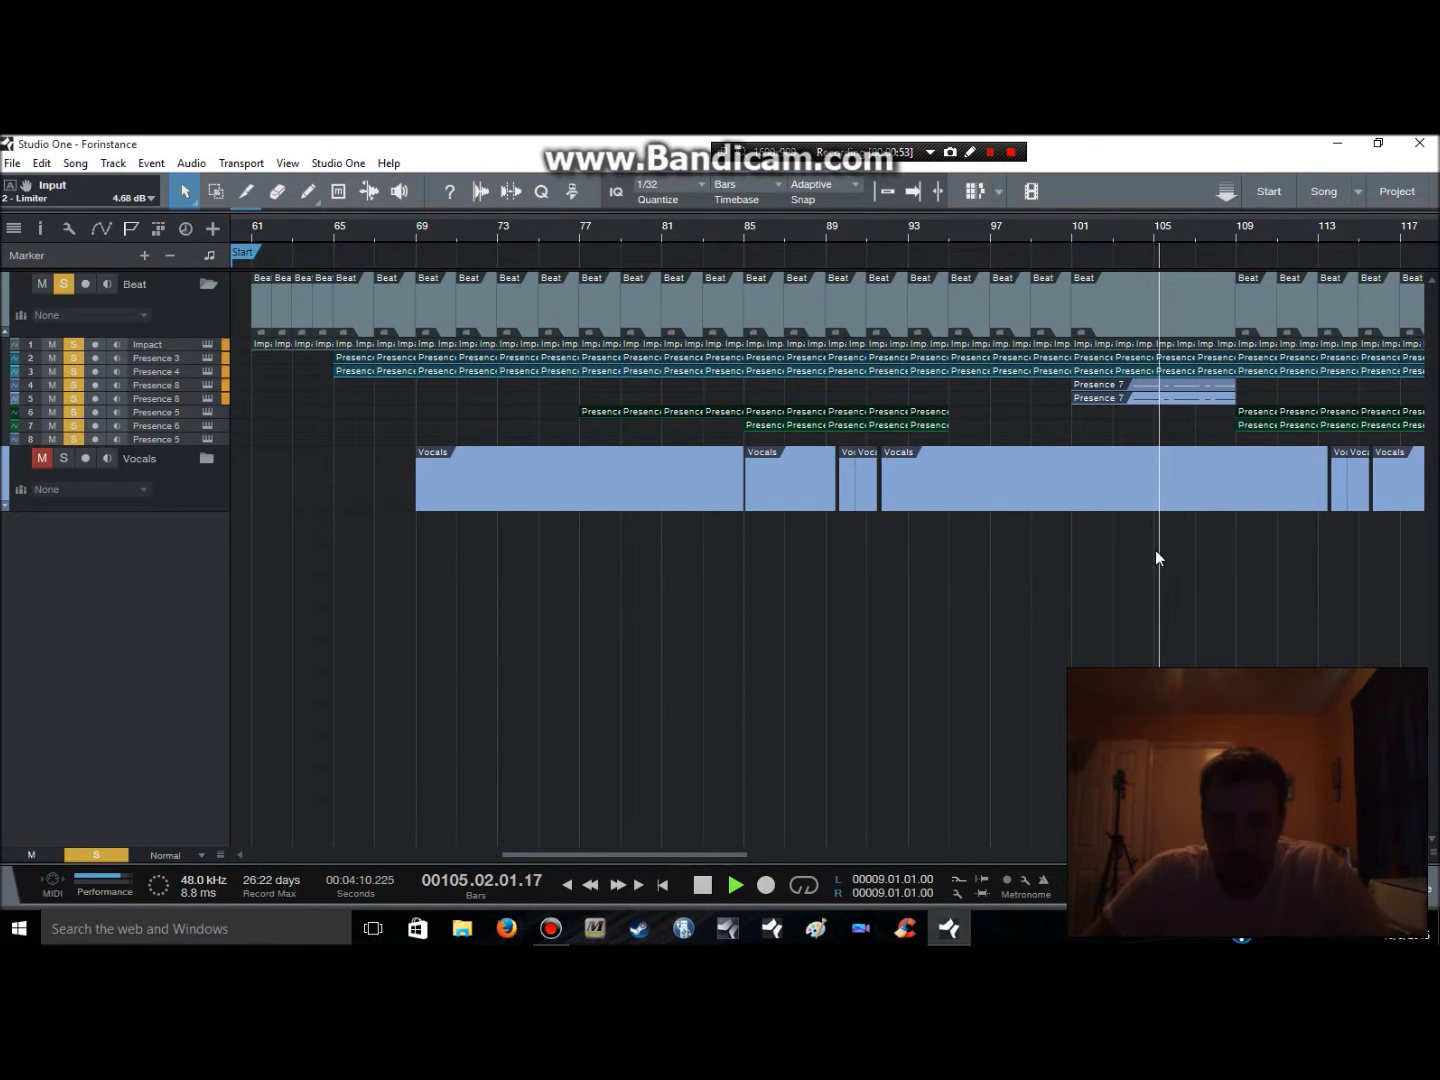
key("space")
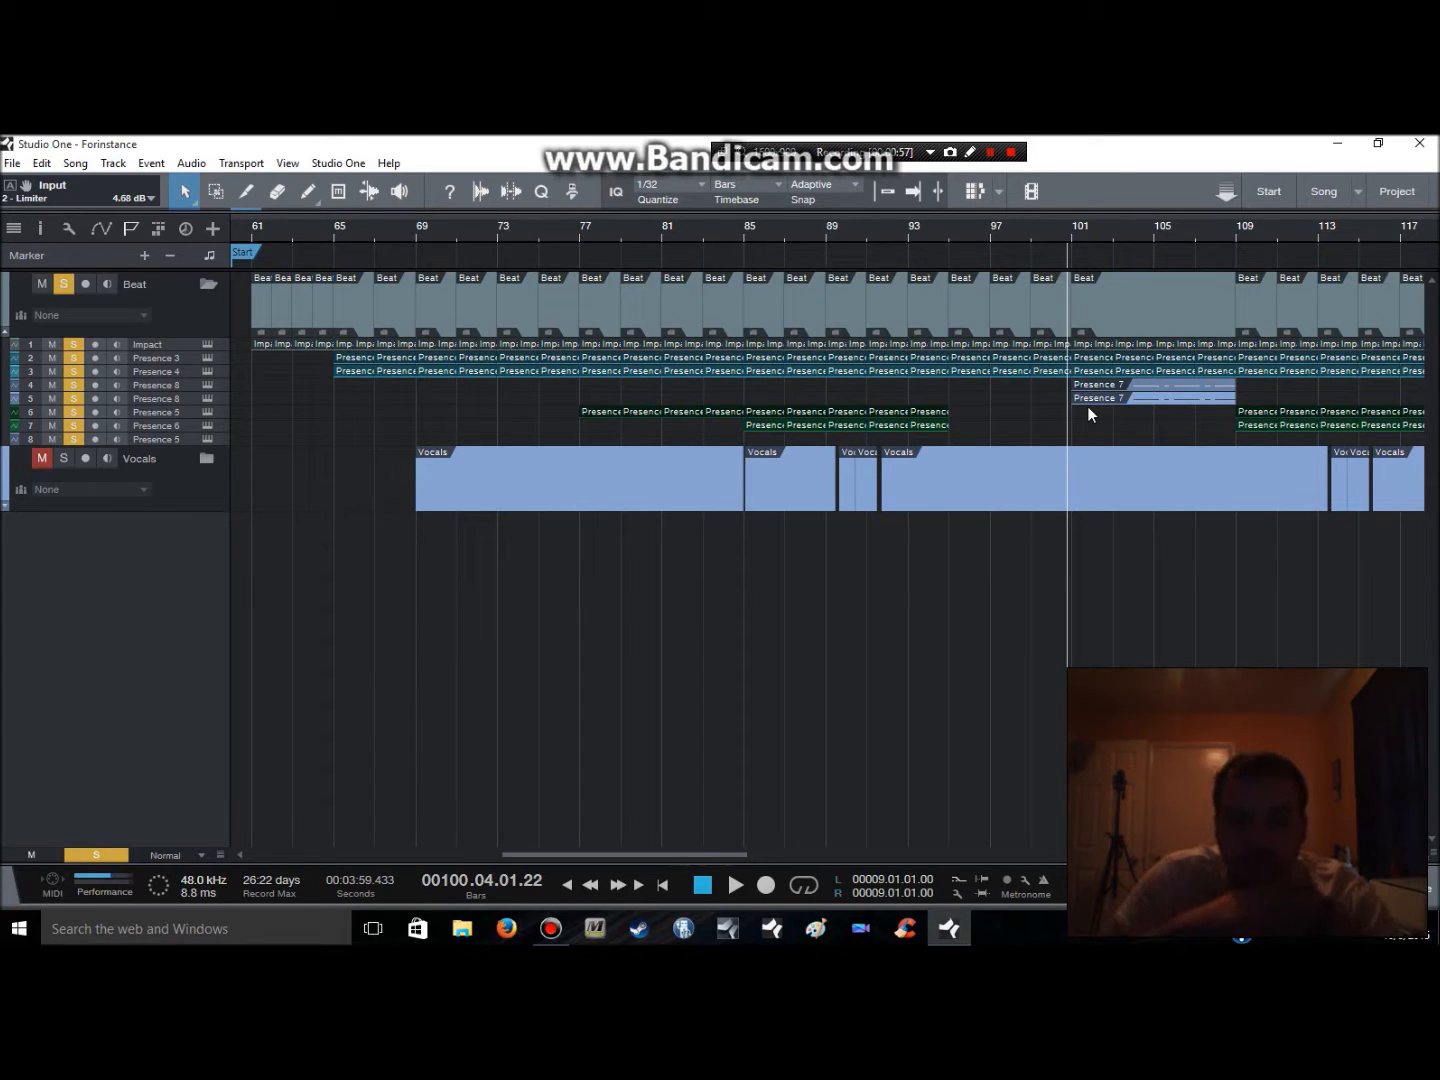
Listen to the beat from just before bar 61, stopping and replaying it from the same position
left_click(244, 235)
key("space")
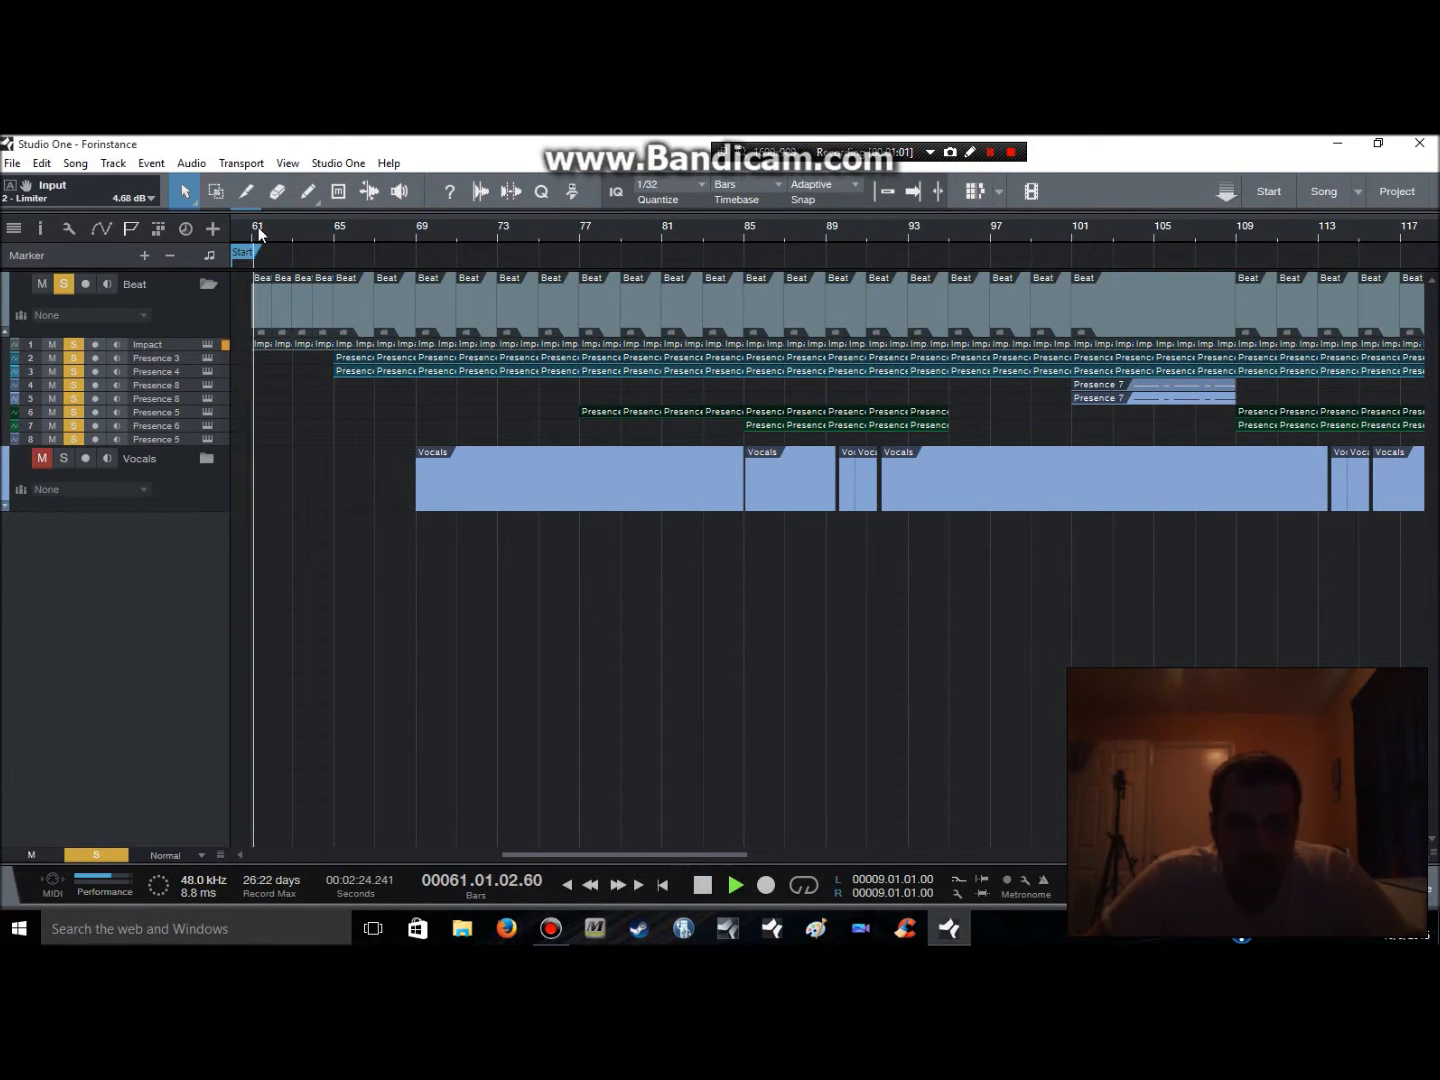
key("space")
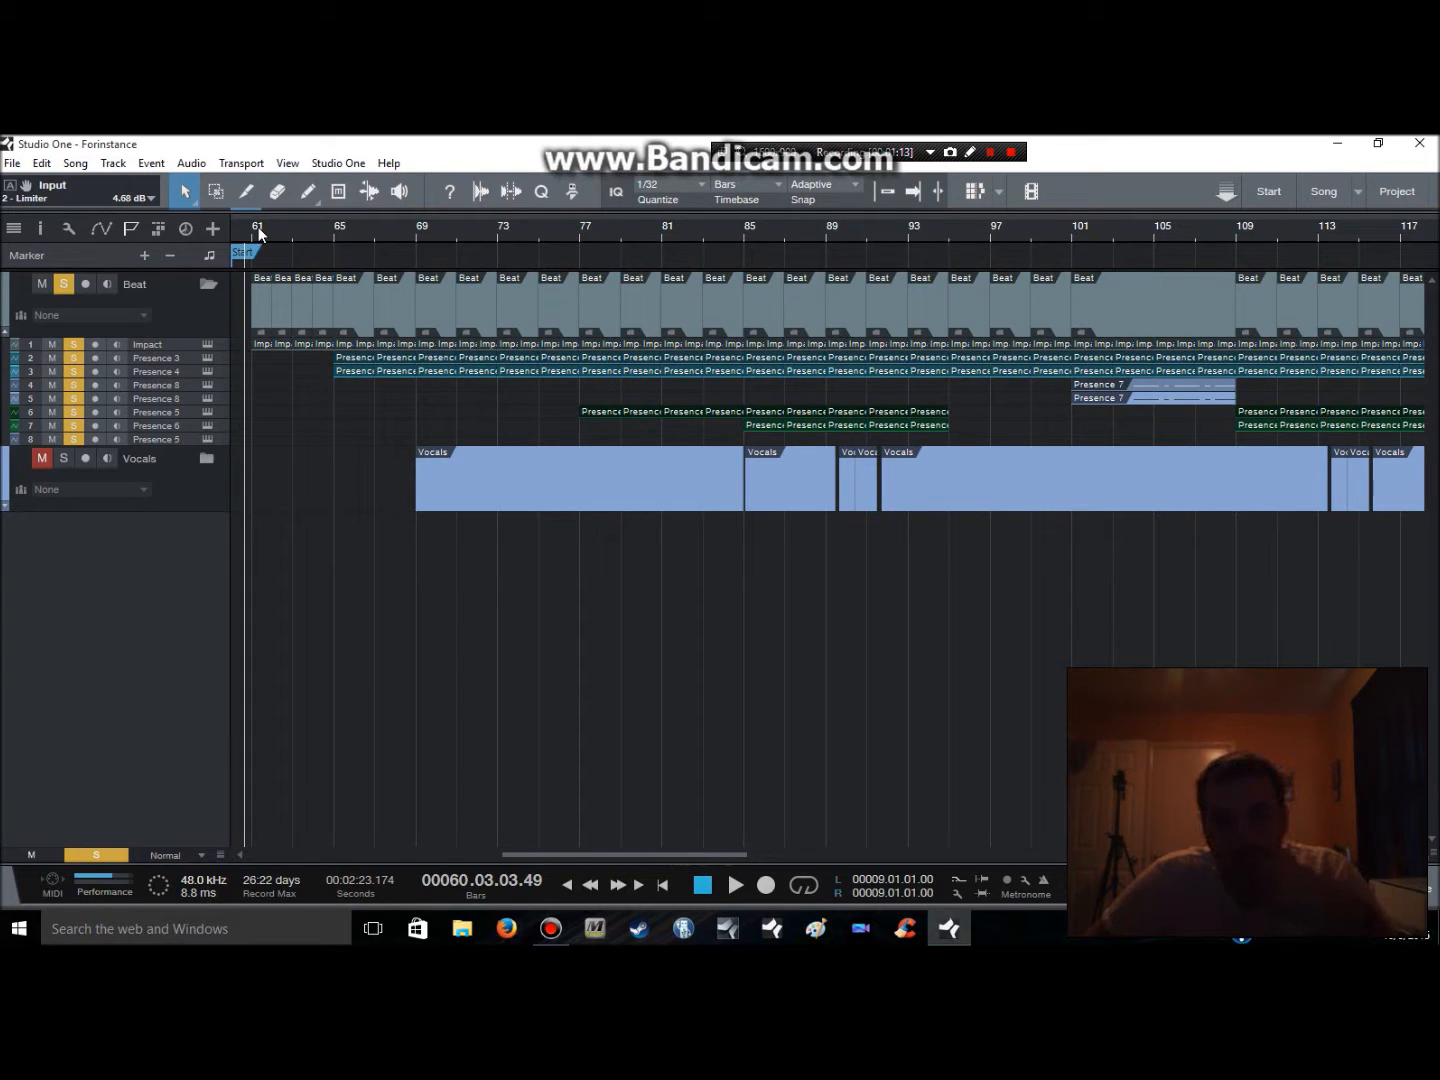
key("space")
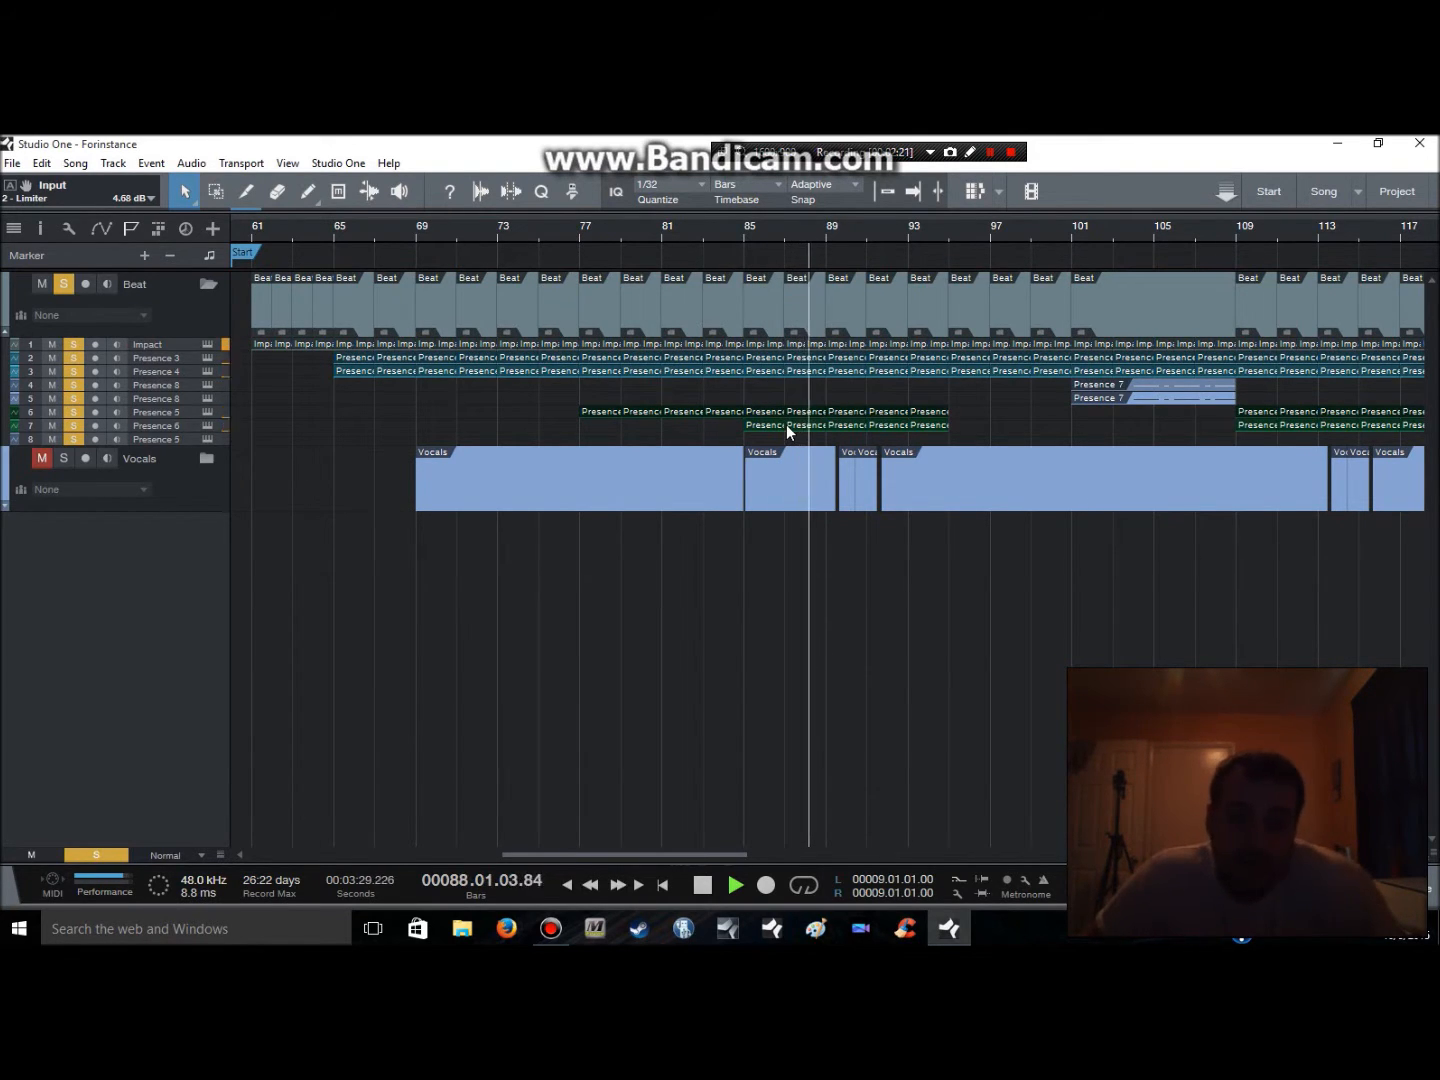
key("space")
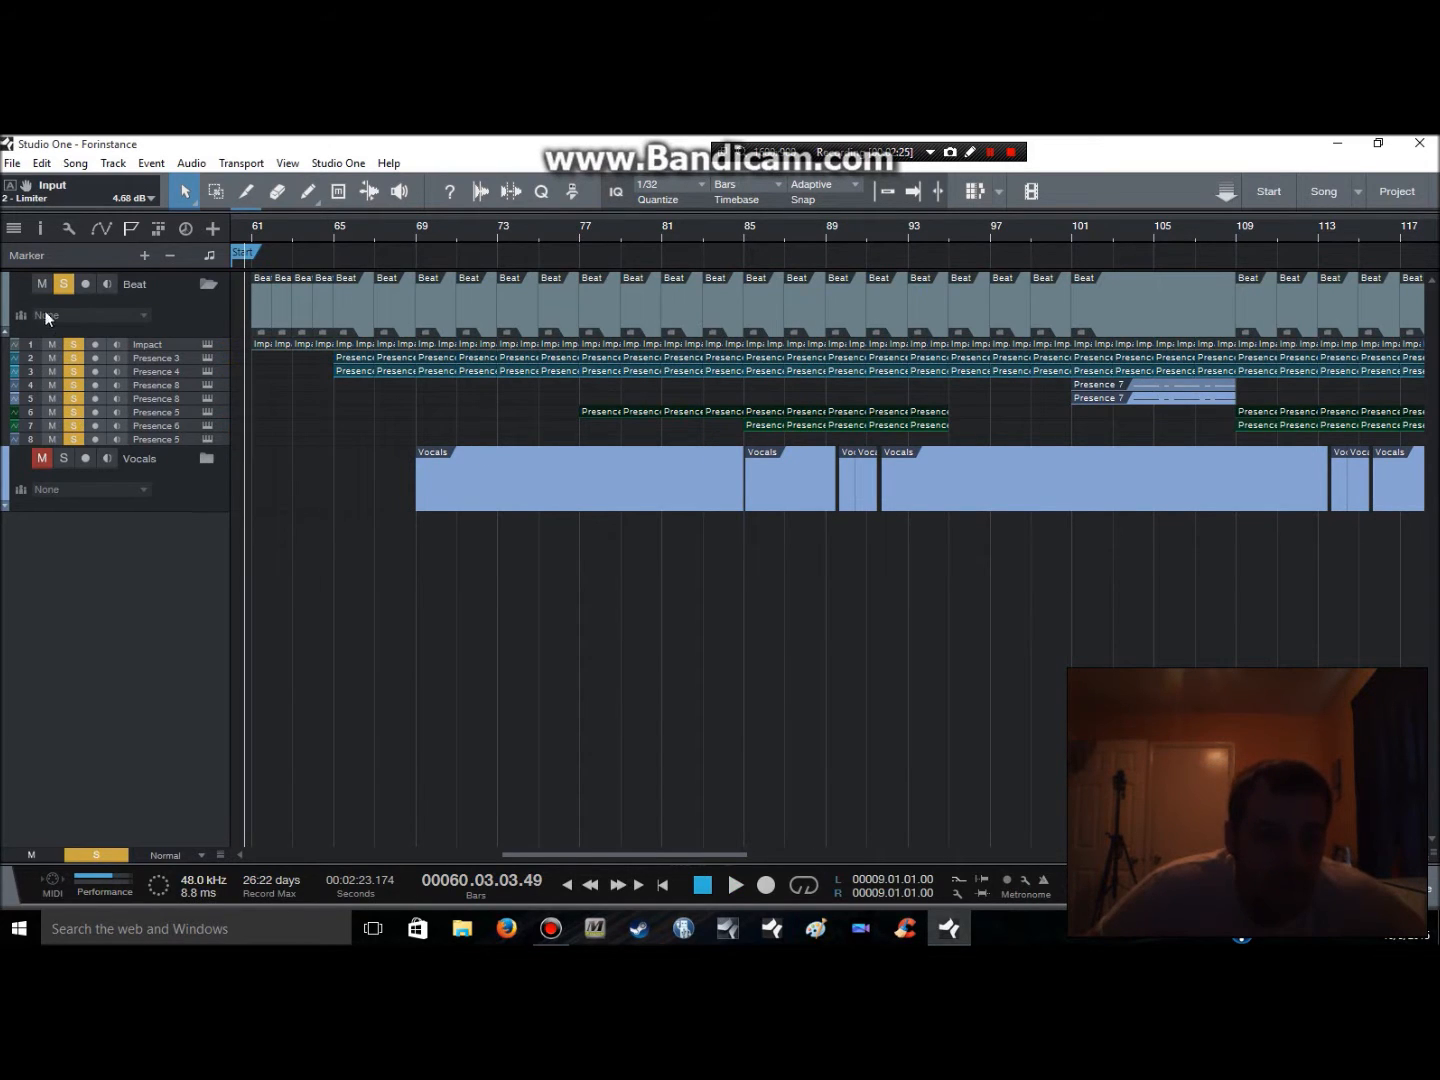
Turn off solo on the Beat folder, collapse the folder, and save the song
left_click(60, 290)
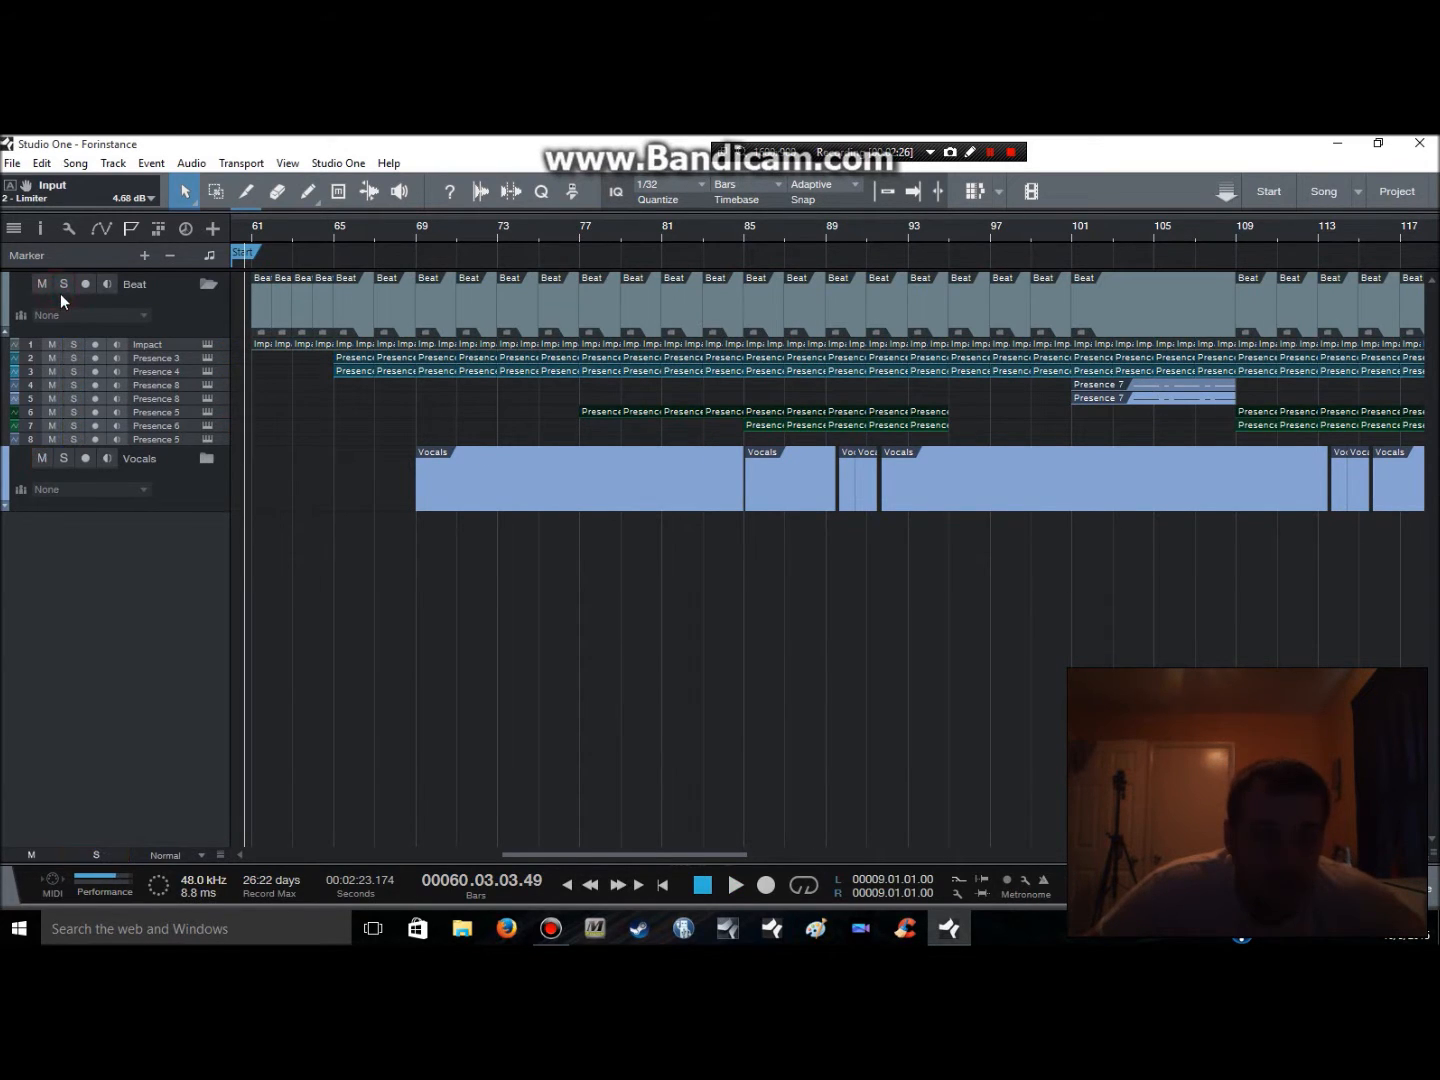
left_click(205, 287)
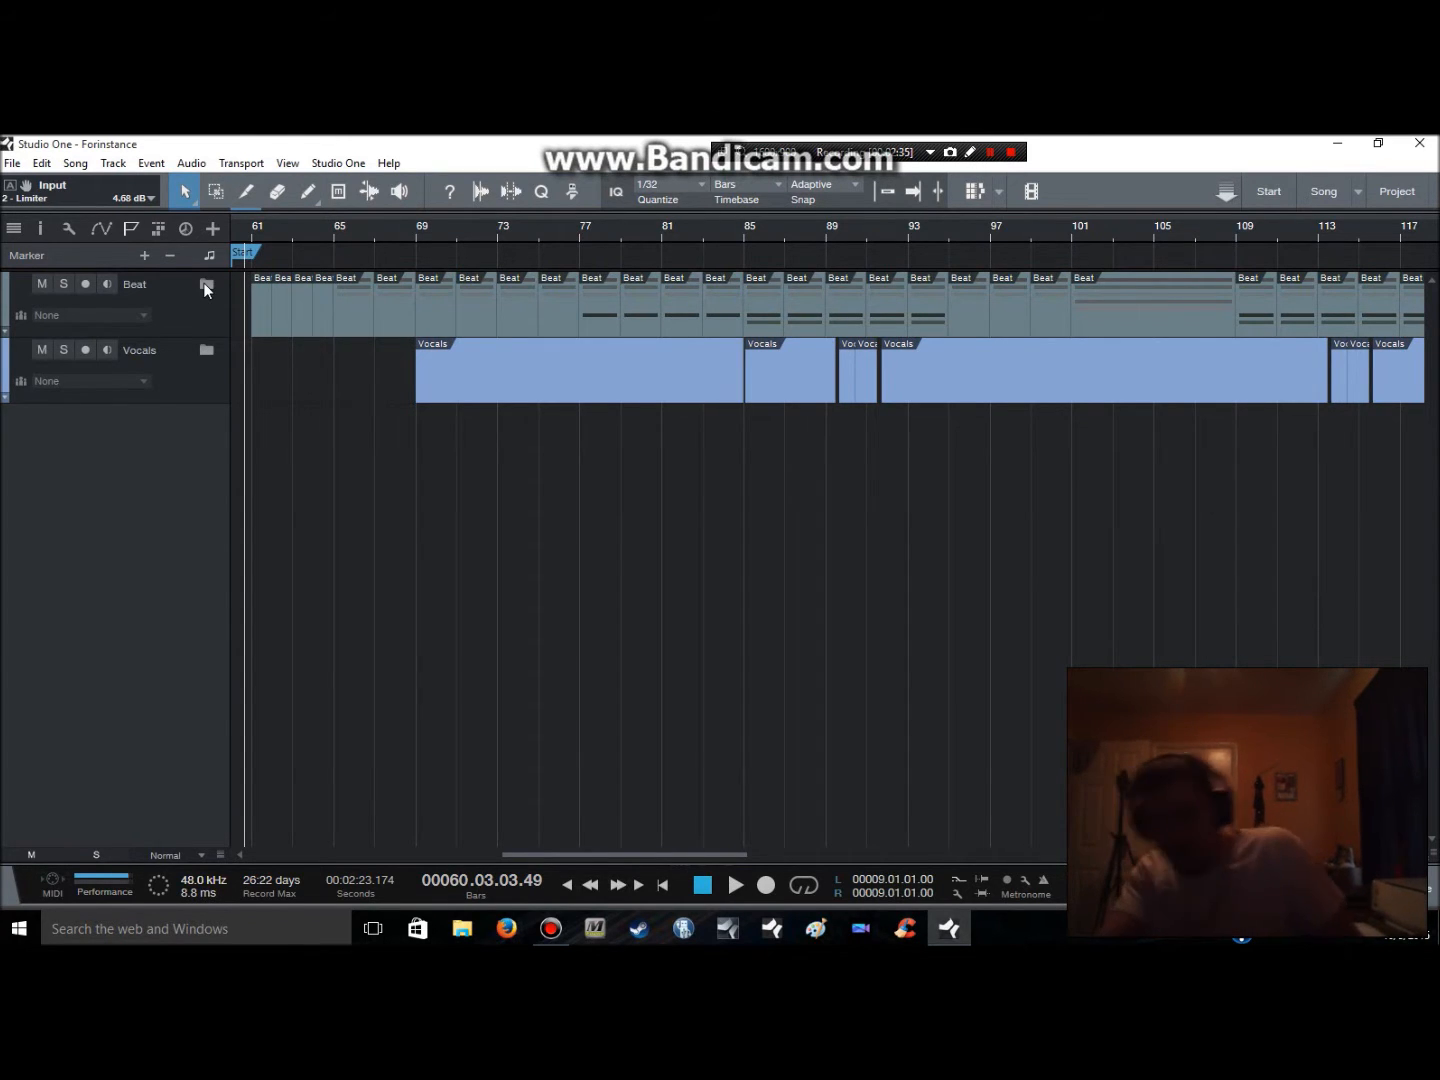
key("ctrl+s")
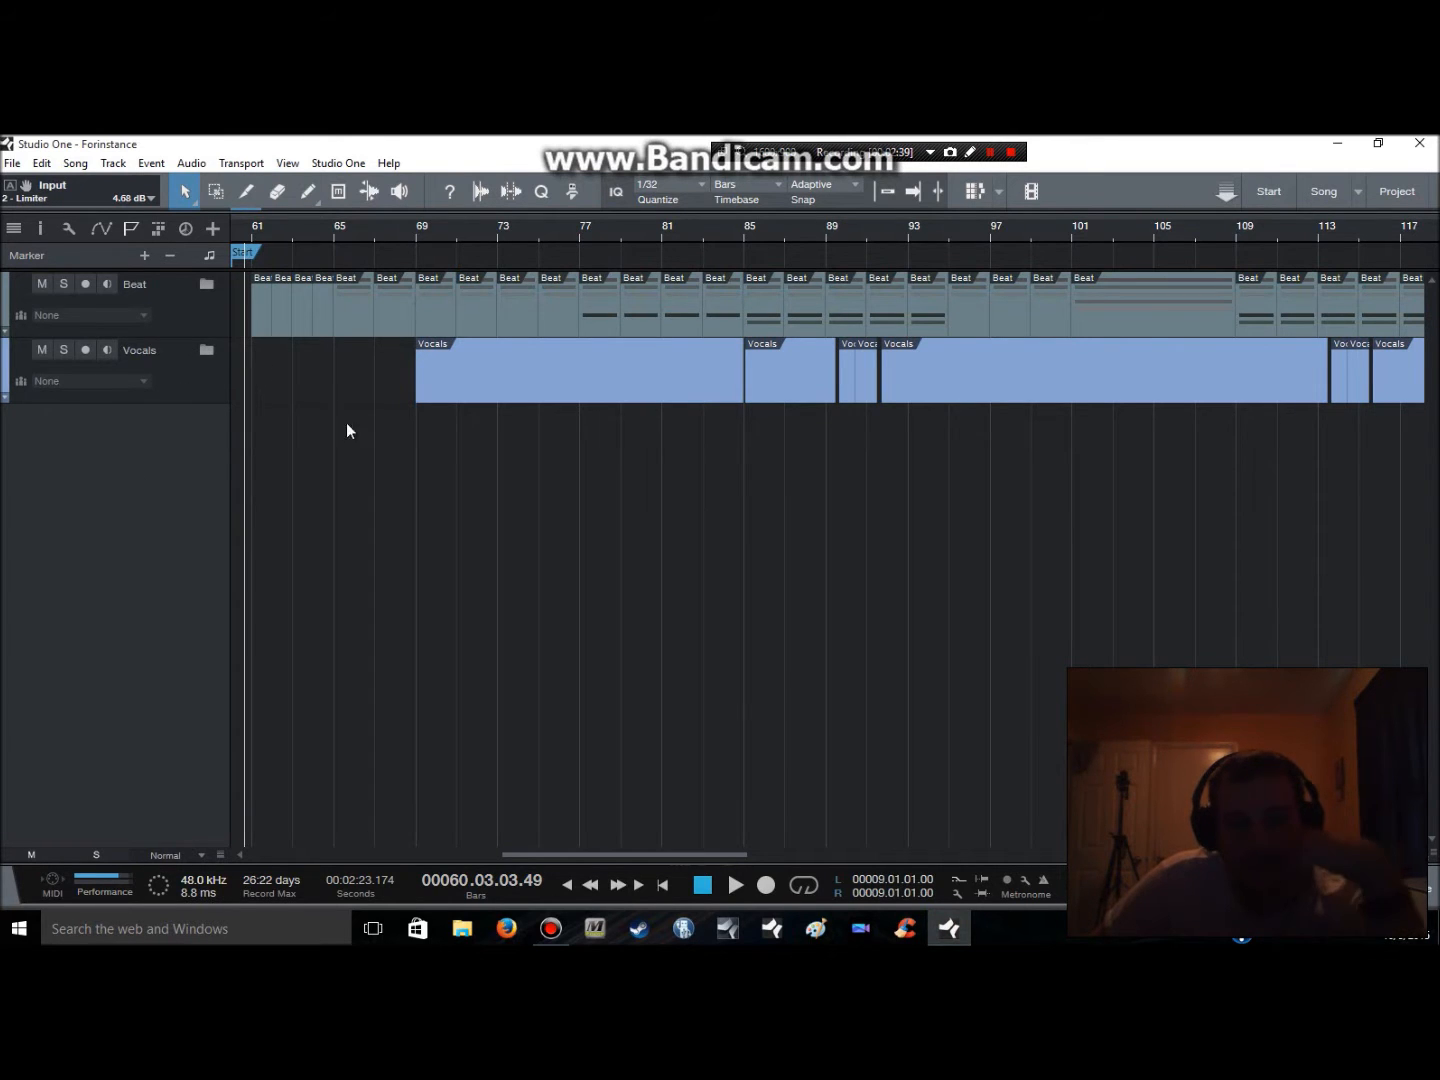
Expand the Beat folder, show the mixer, and look over the drum pads of channel 1's Impact instrument
left_click(209, 285)
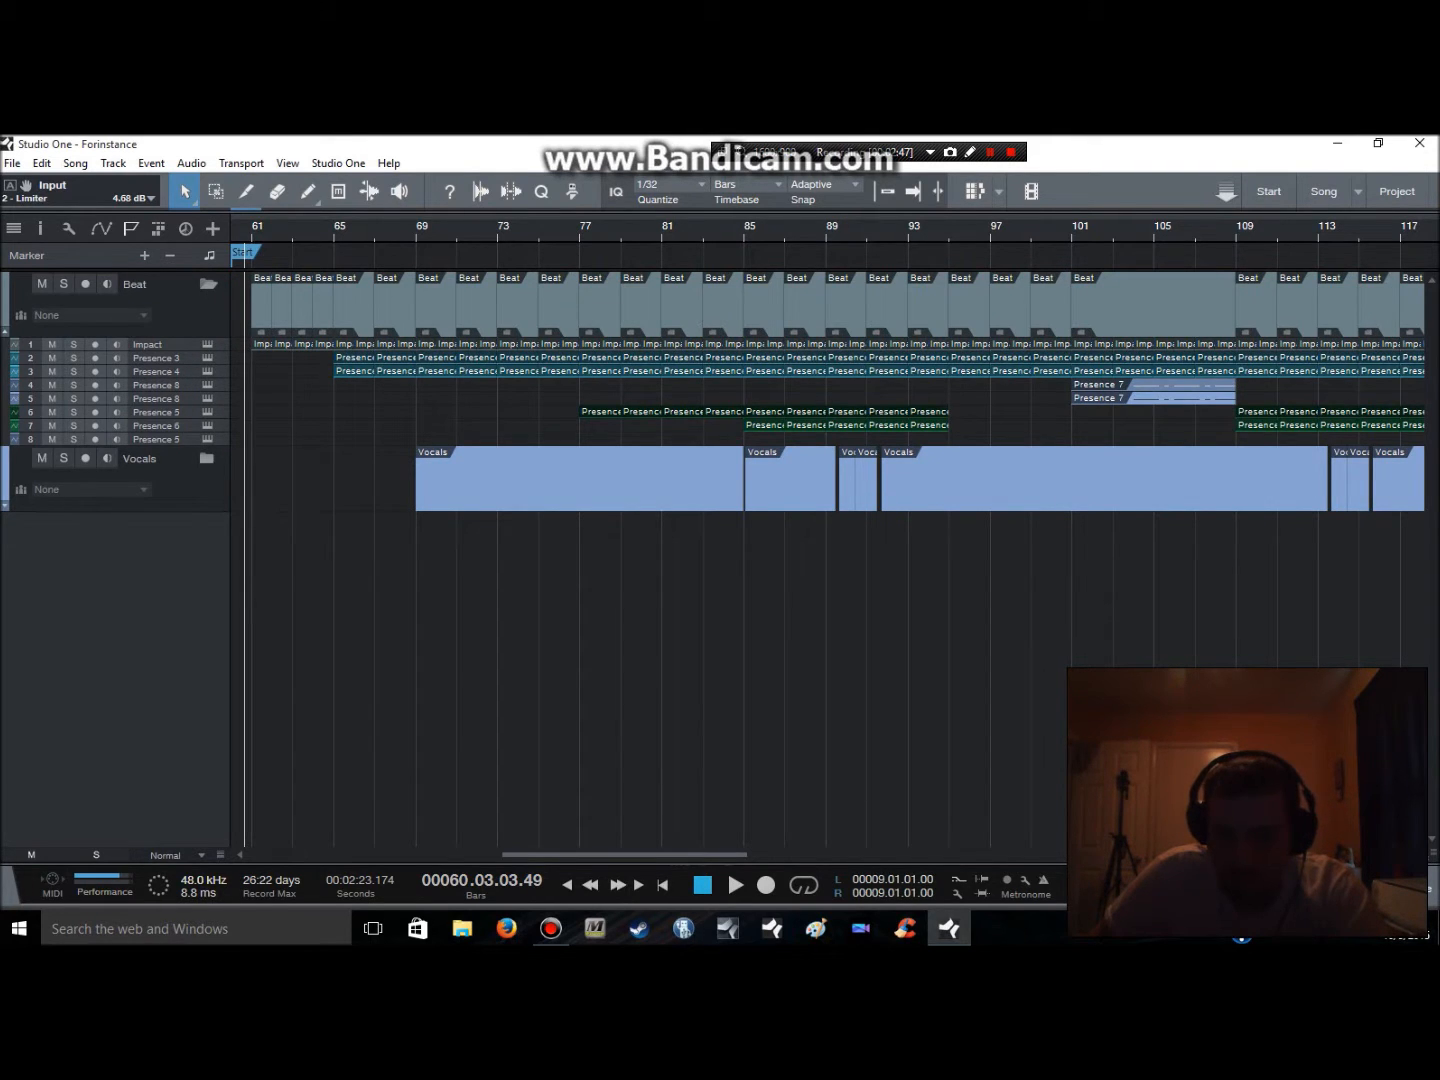
key("F3")
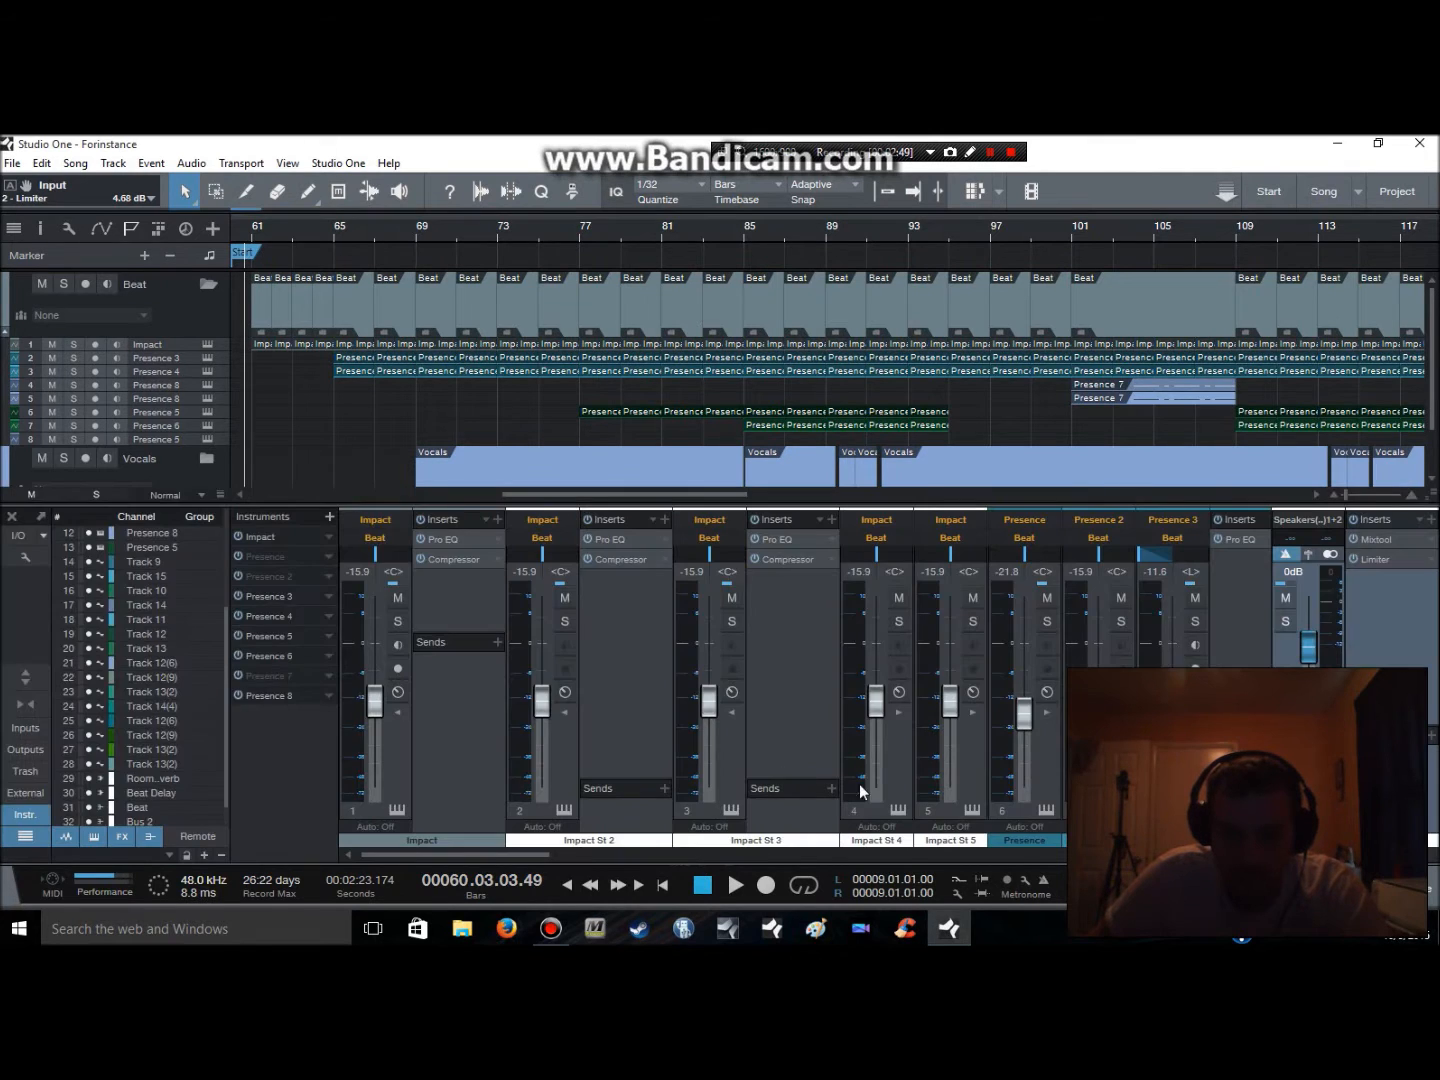
left_click_drag(547, 857, 412, 728)
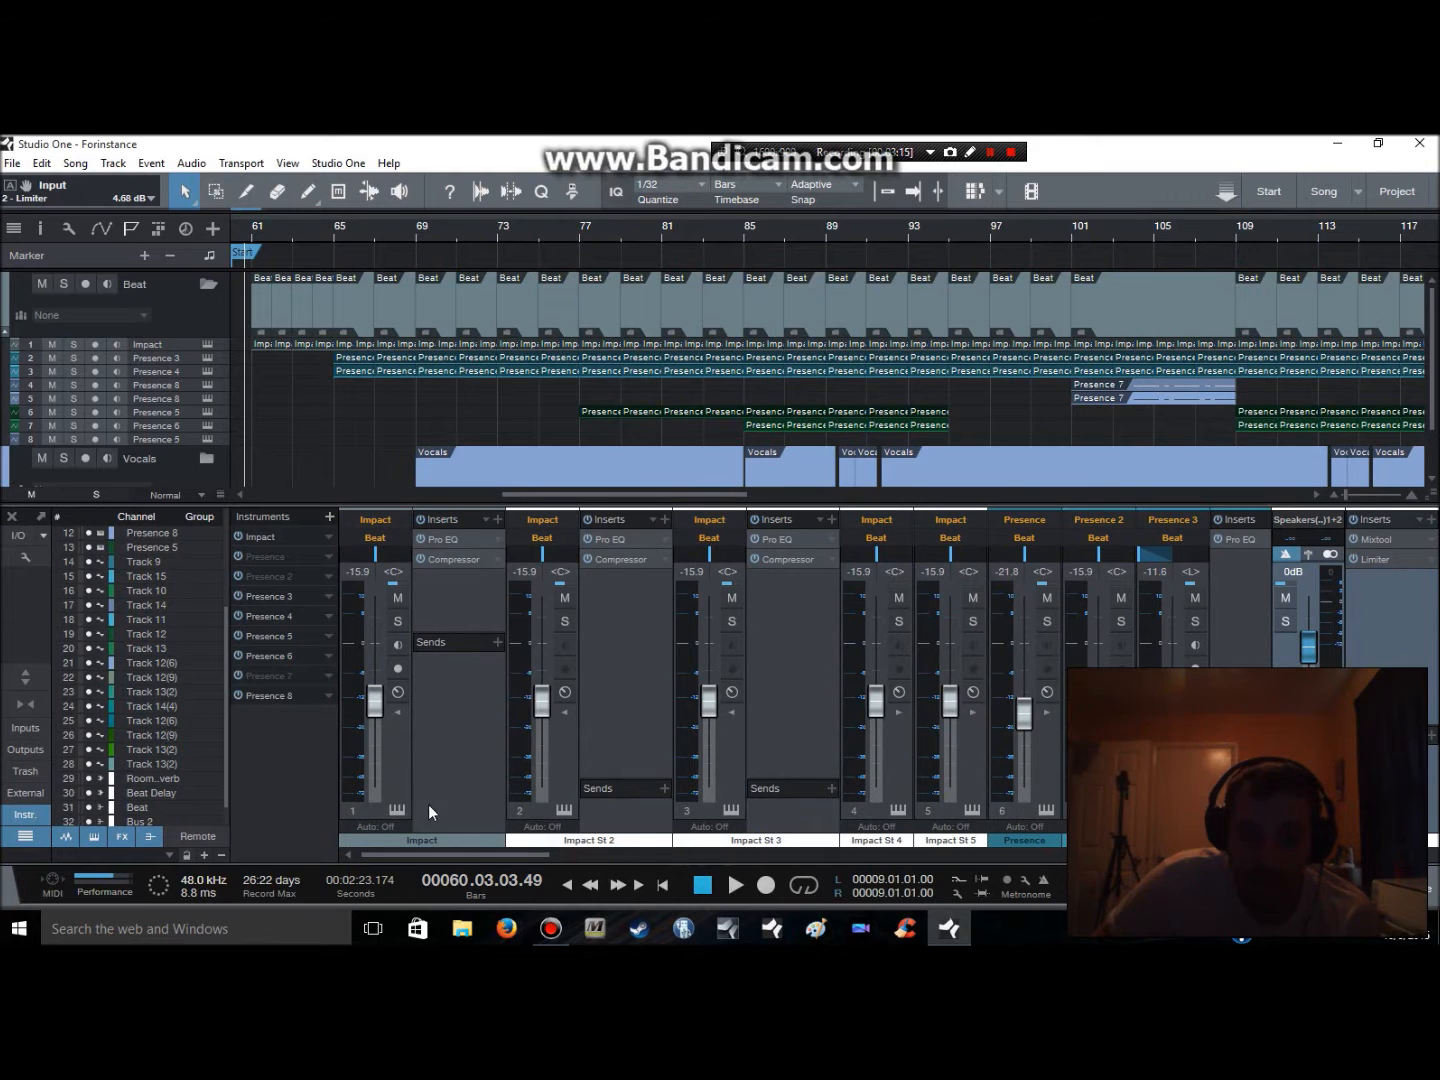
left_click(397, 807)
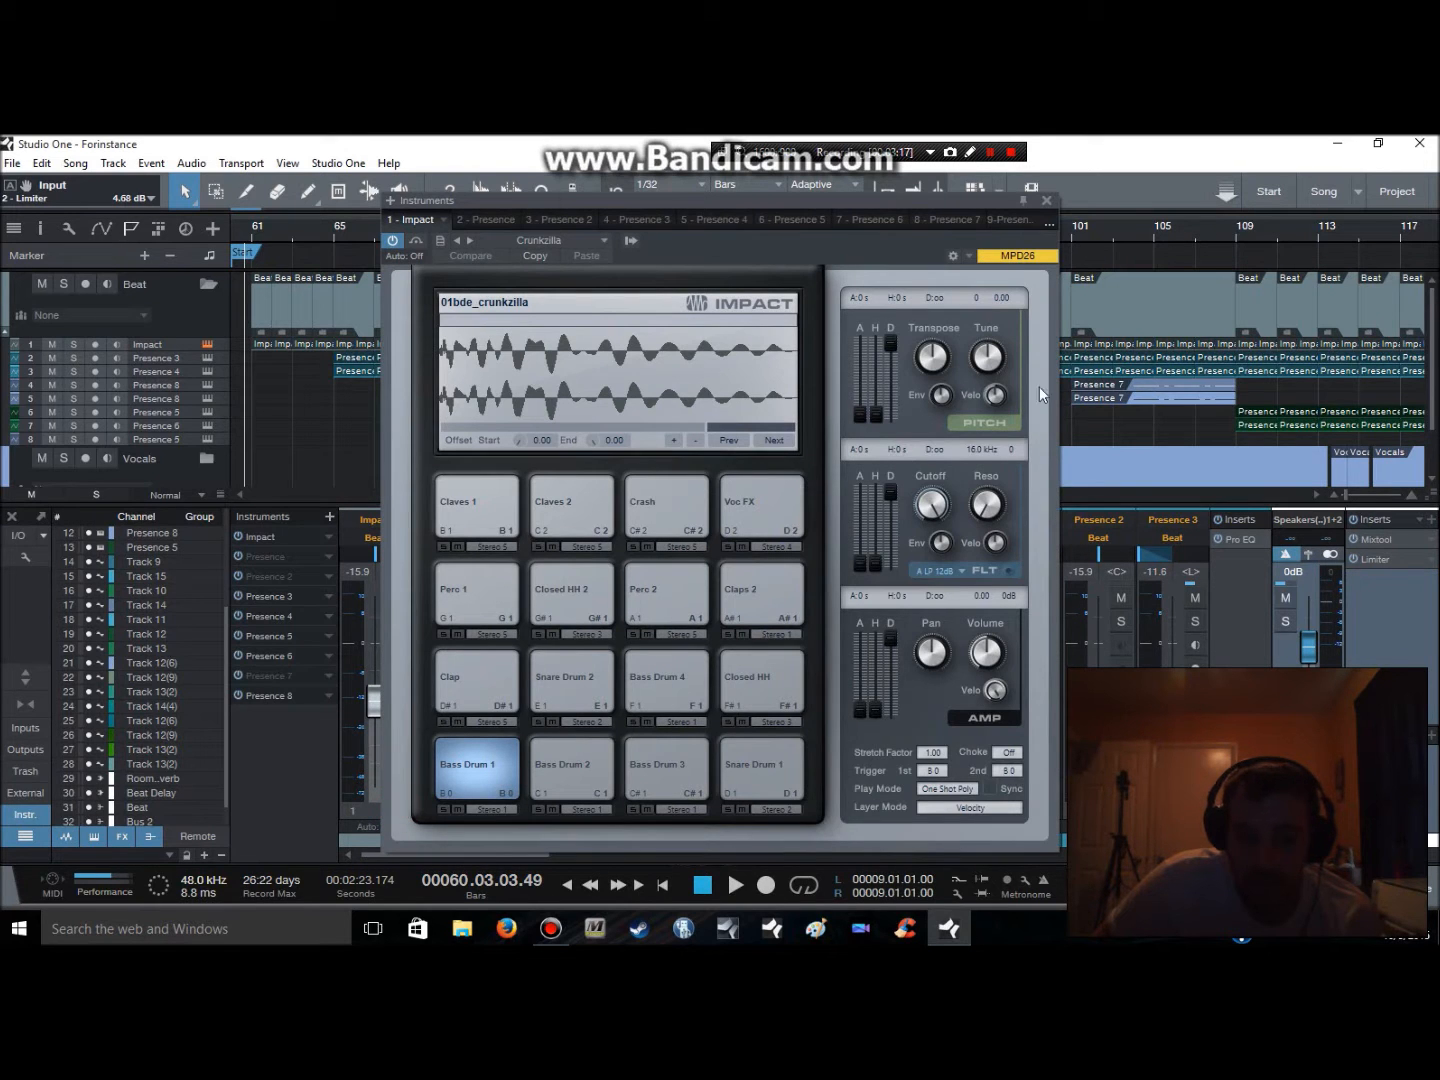
left_click(1047, 201)
Collapse the expanded insert sections of the Impact and Presence channels in the mixer
left_click(385, 748)
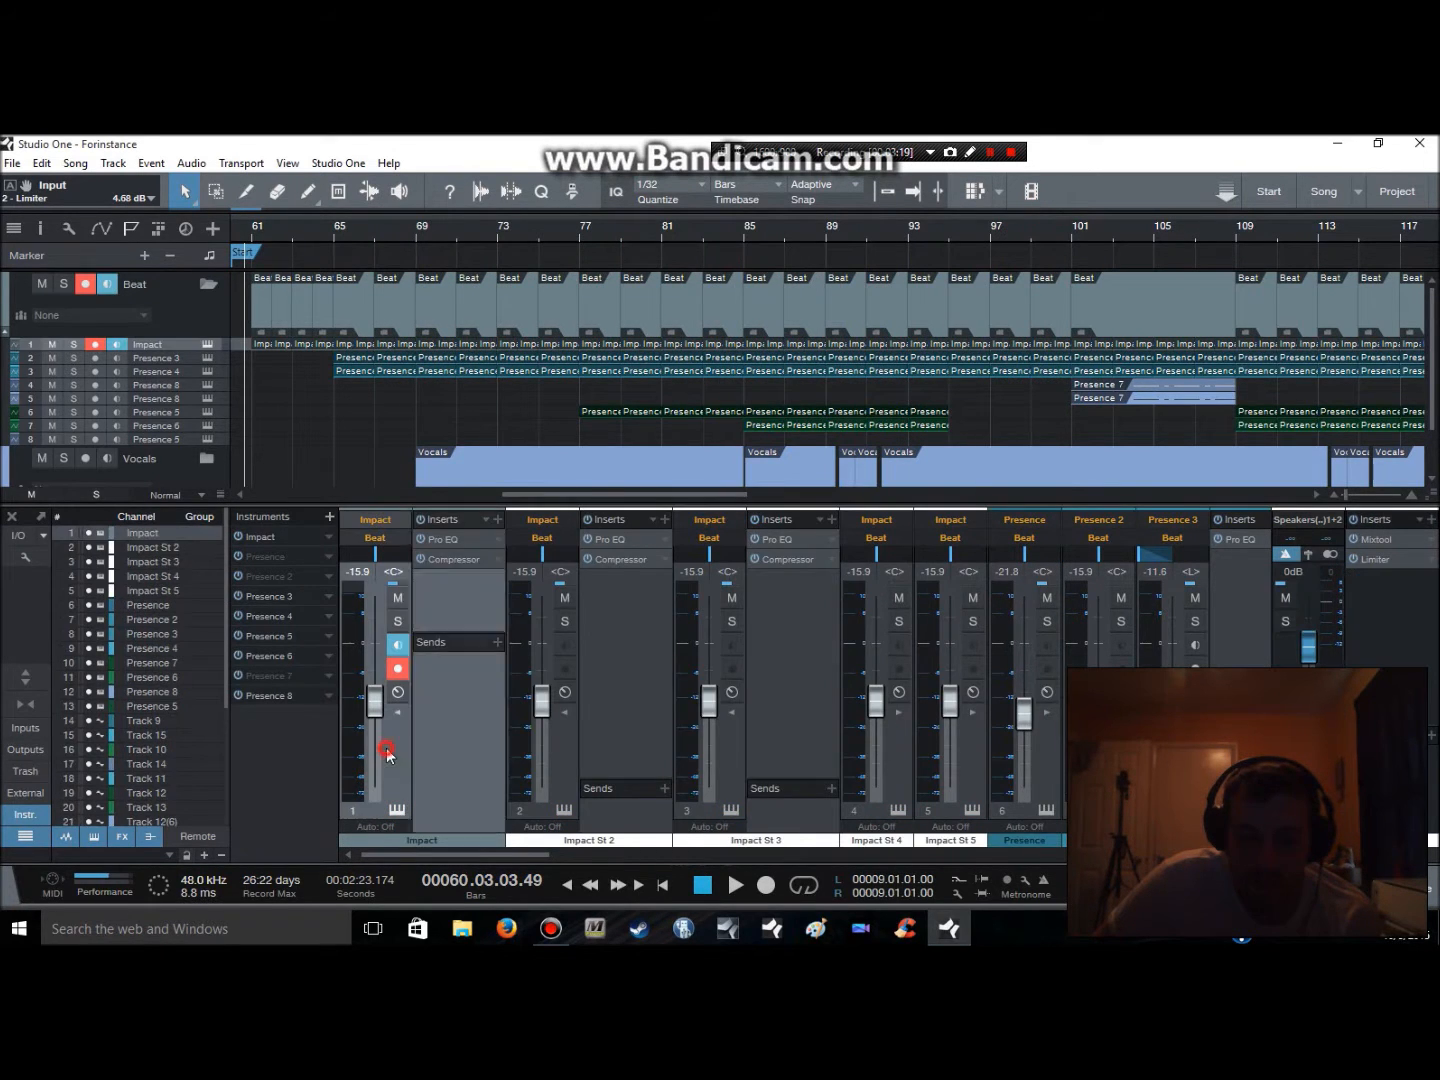
left_click(538, 762)
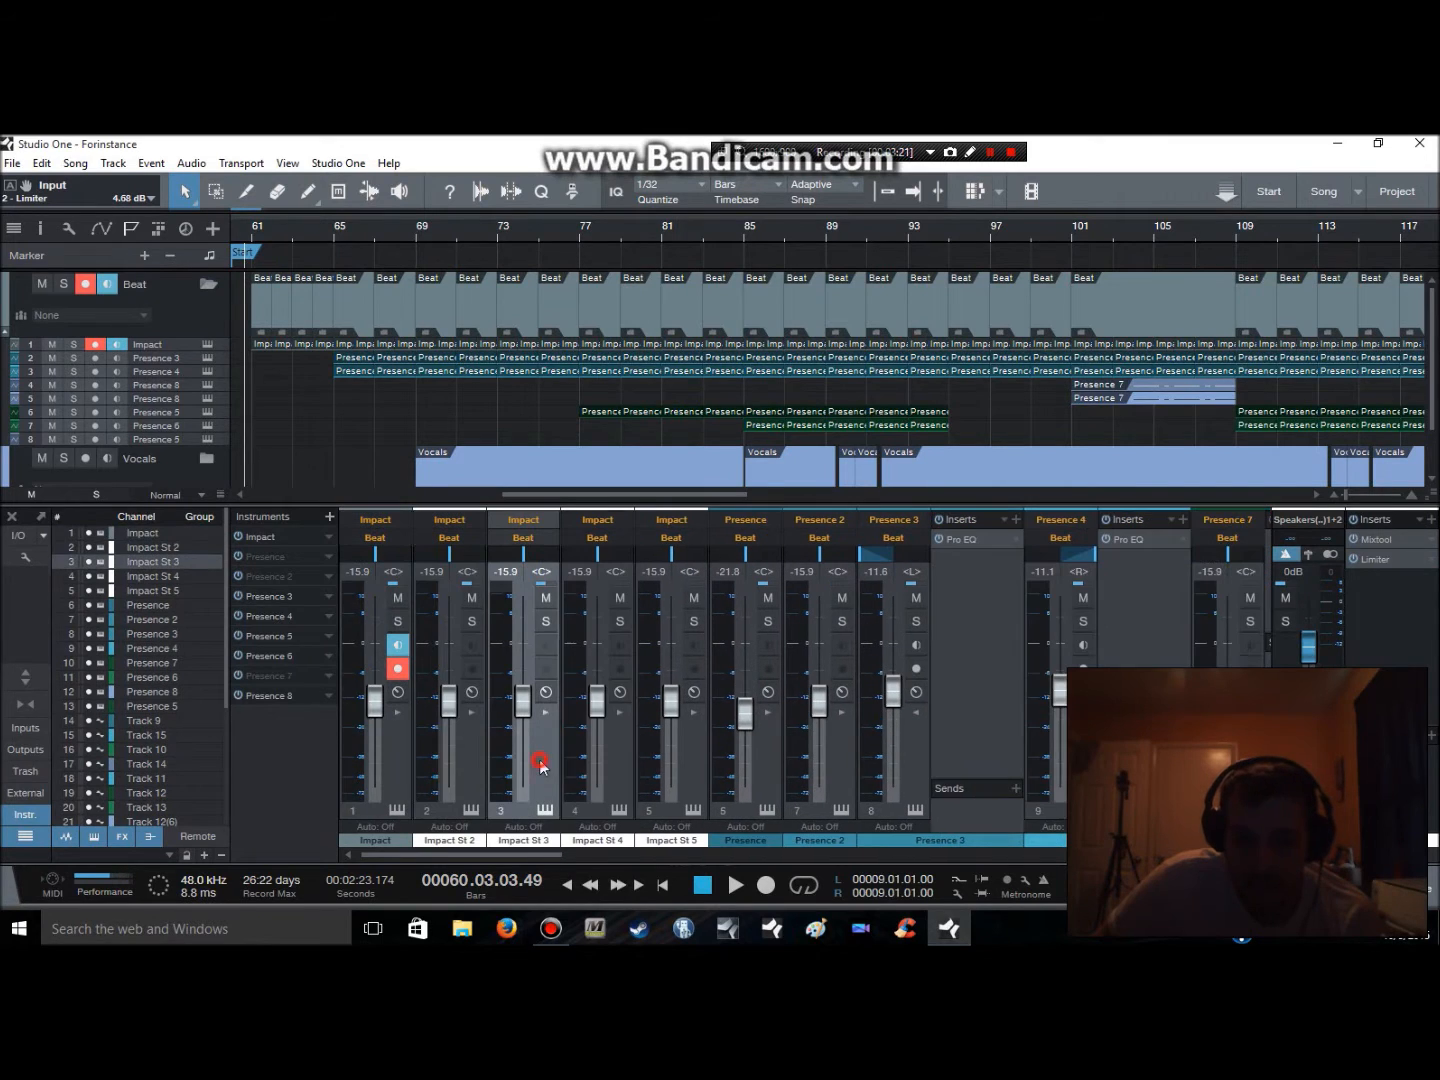
left_click_drag(536, 852, 601, 861)
left_click(603, 760)
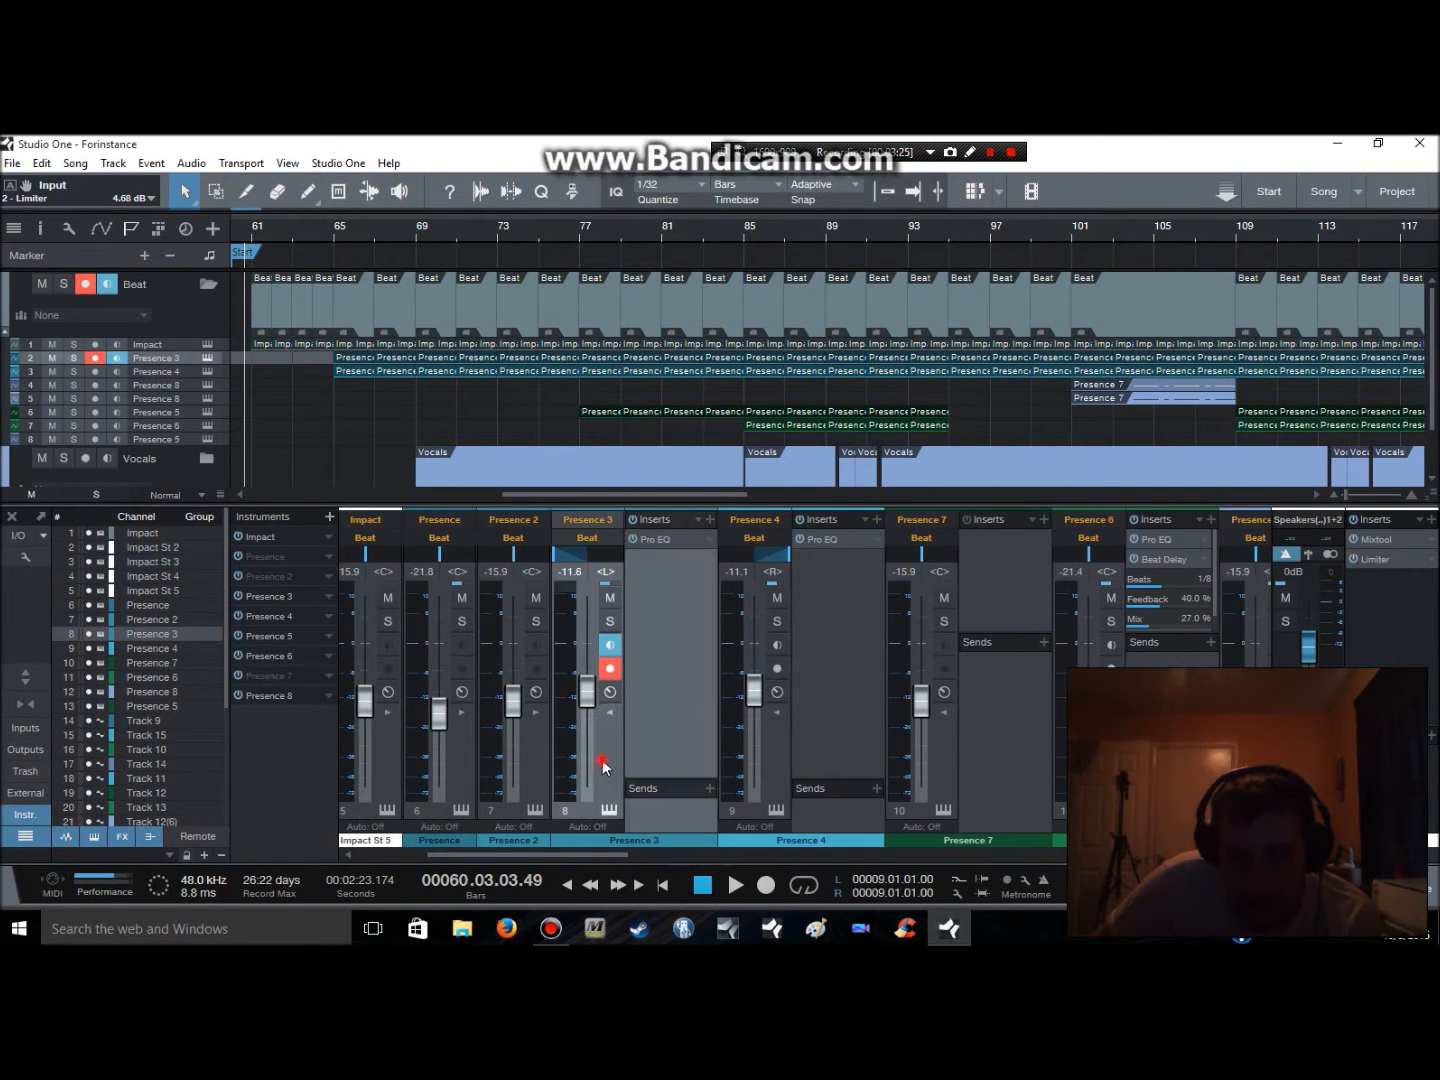
left_click(676, 741)
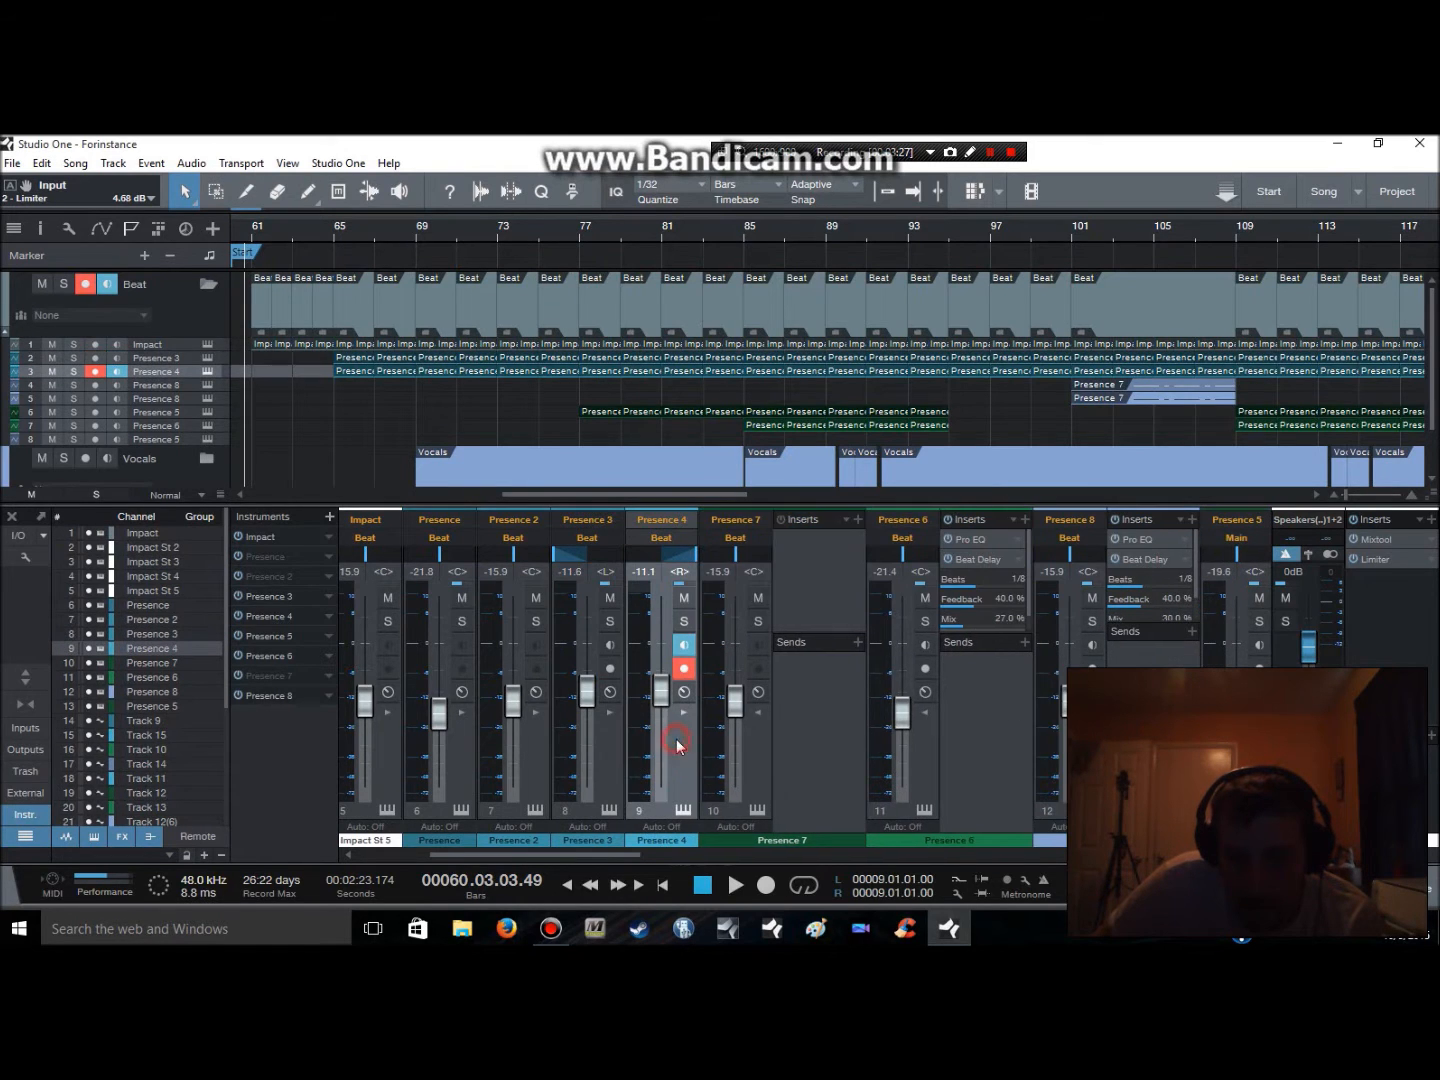
left_click(760, 758)
left_click(837, 765)
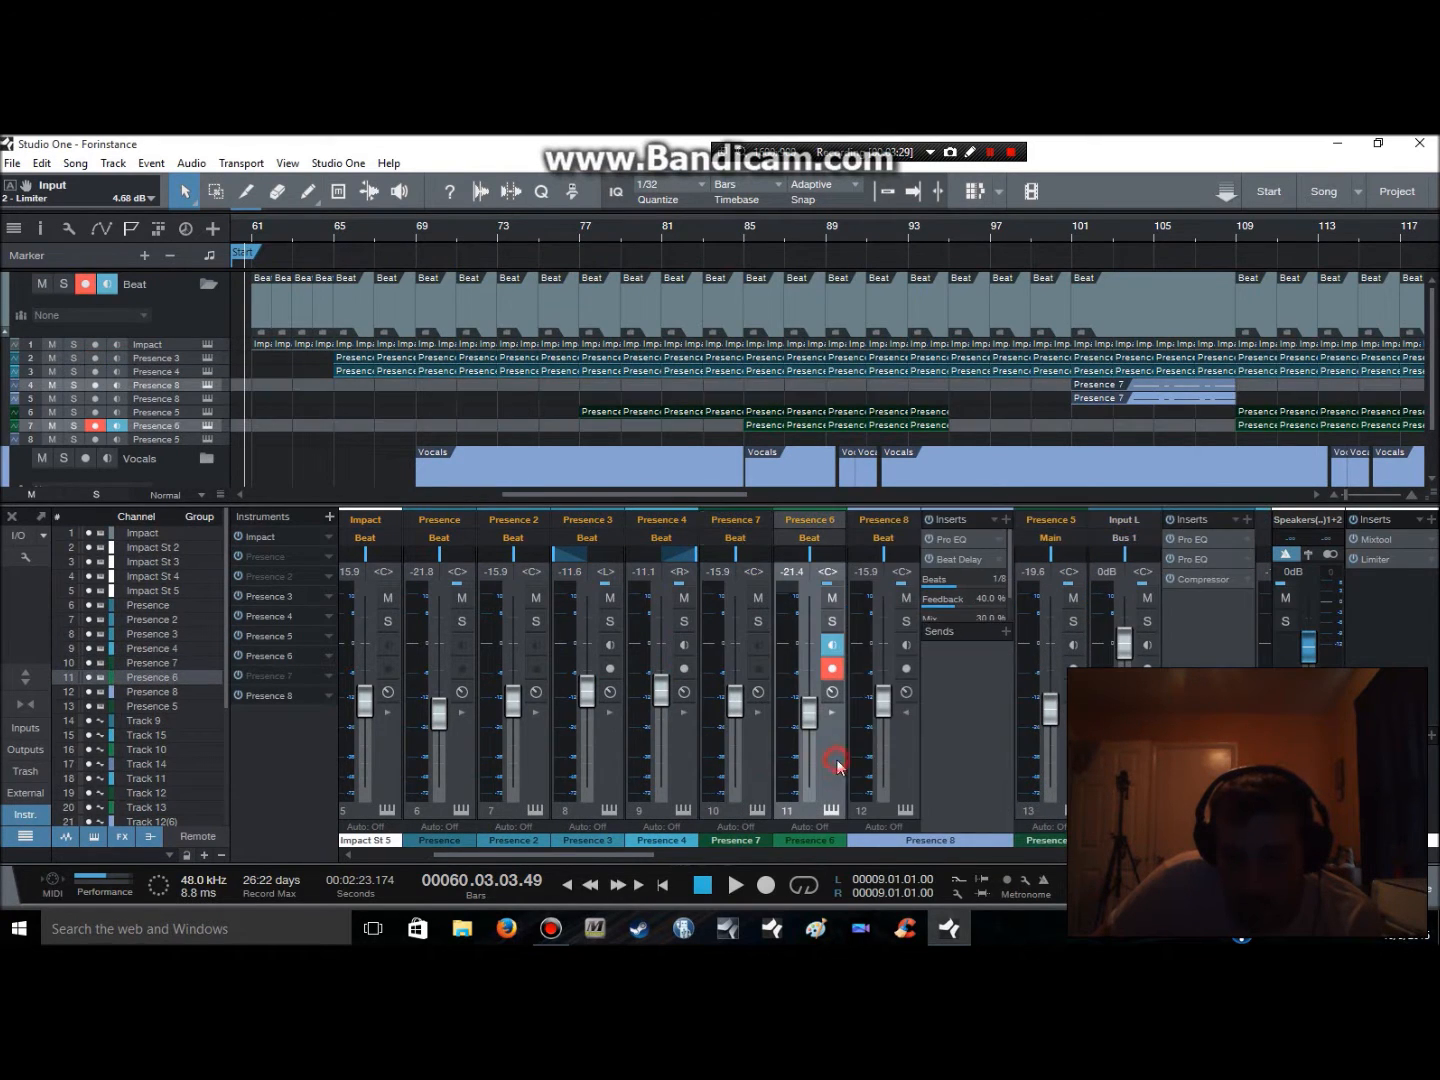
left_click(908, 761)
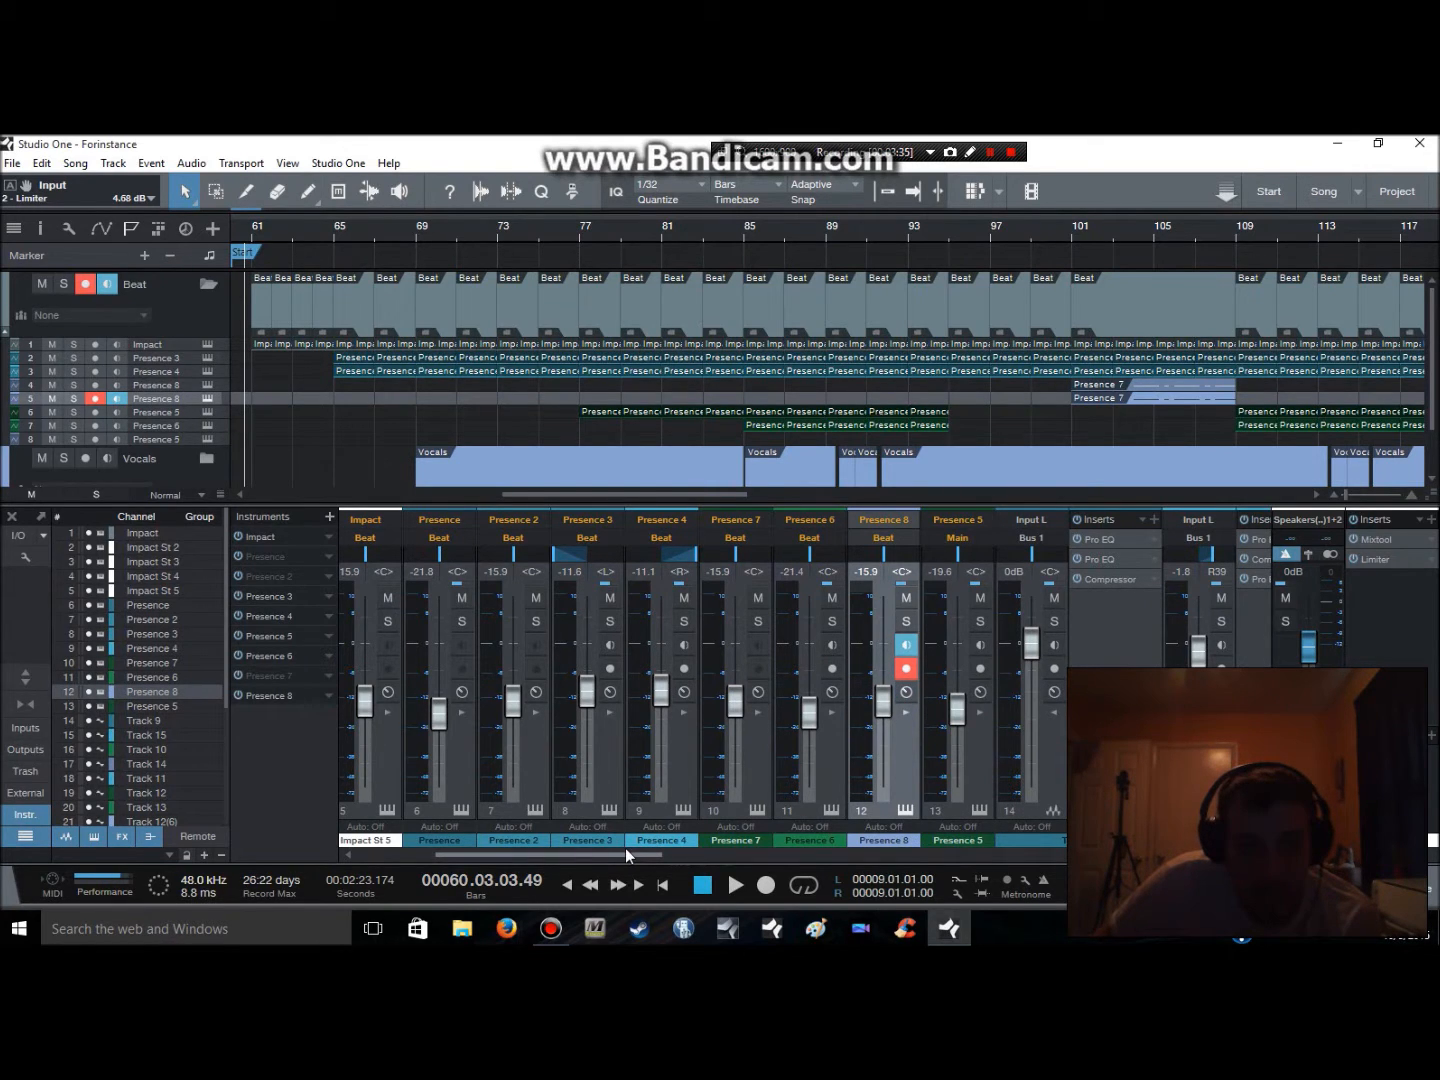
Return to the first mixer channels and reopen the Impact drum instrument to review its pads
left_click_drag(615, 862, 526, 837)
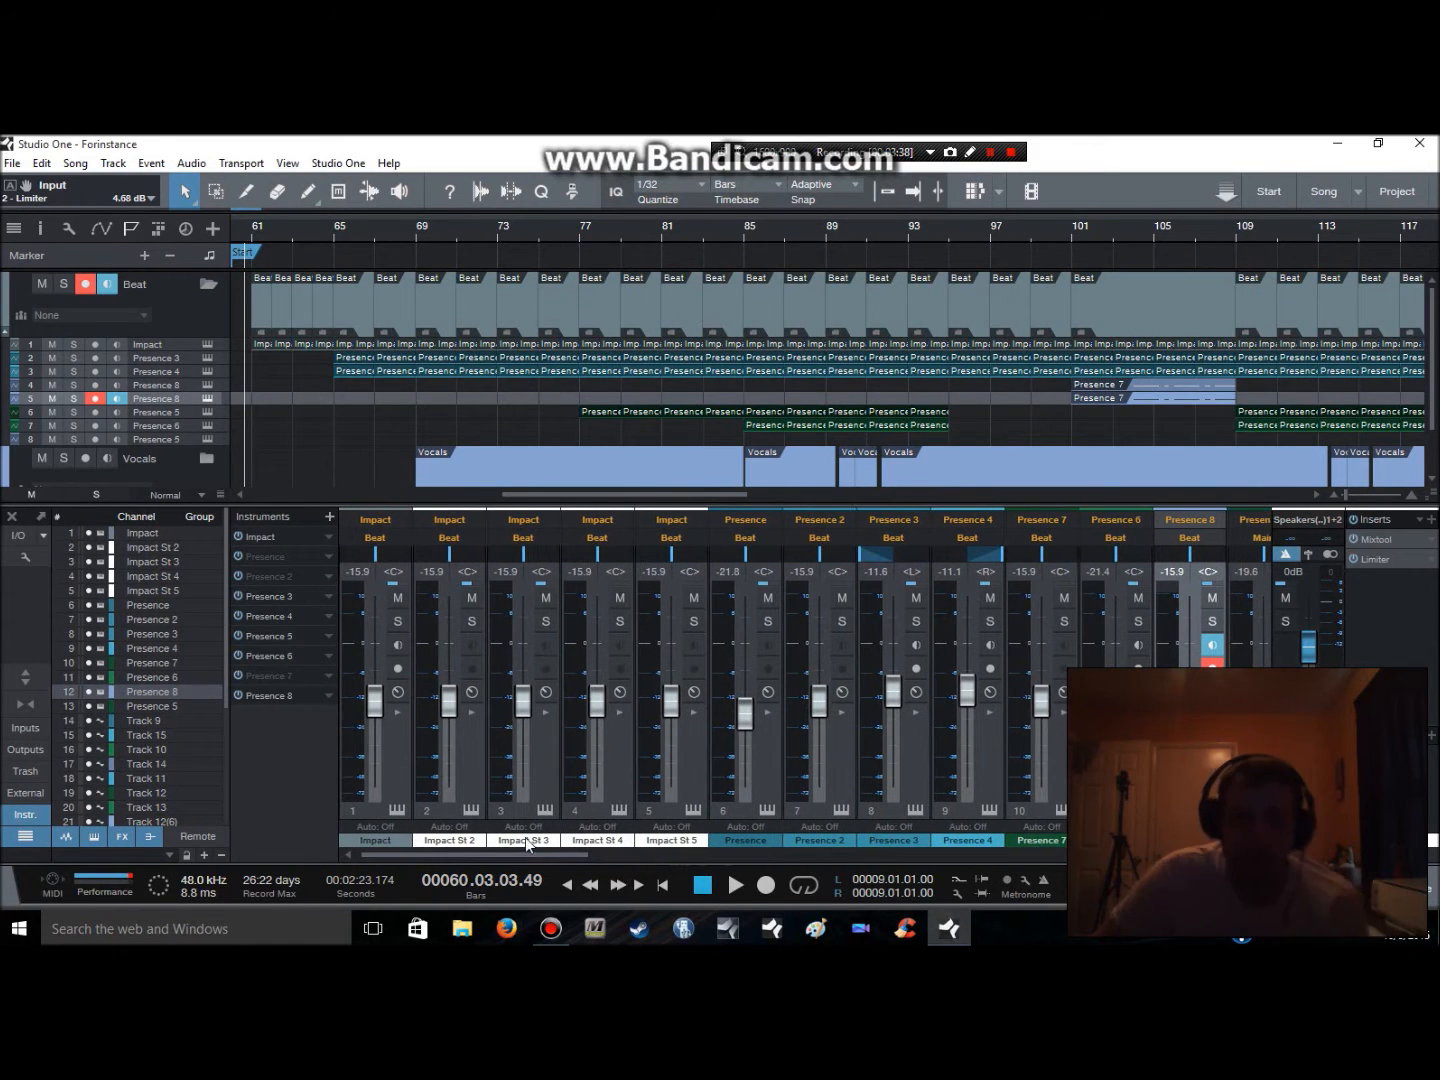
left_click(397, 812)
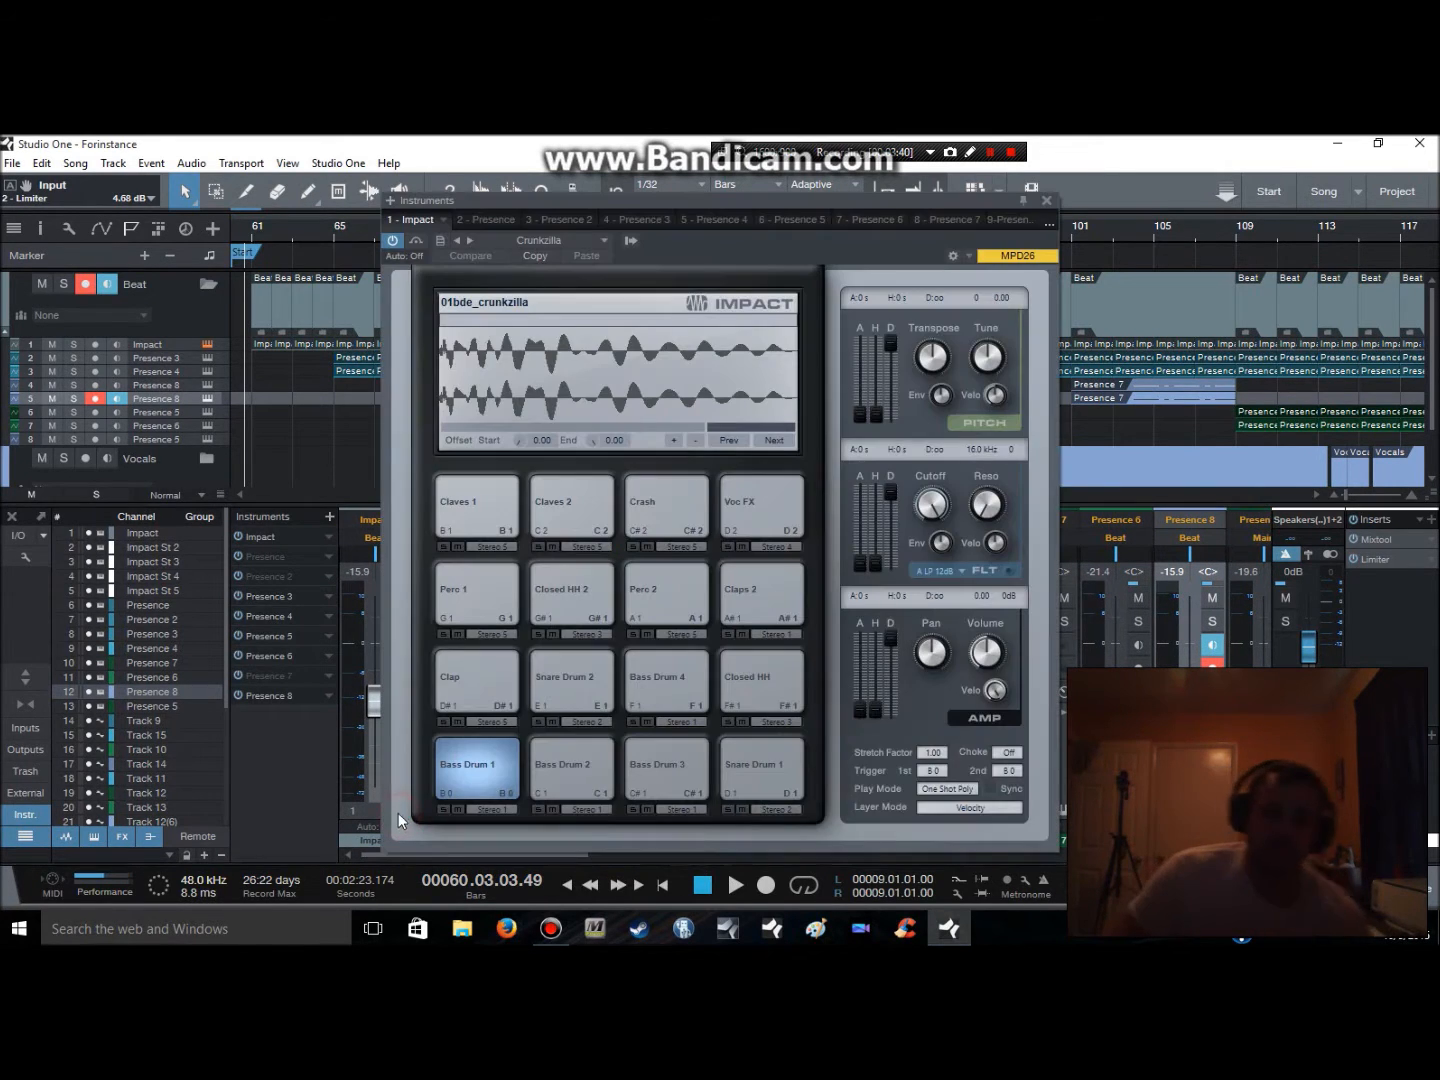
left_click(1050, 206)
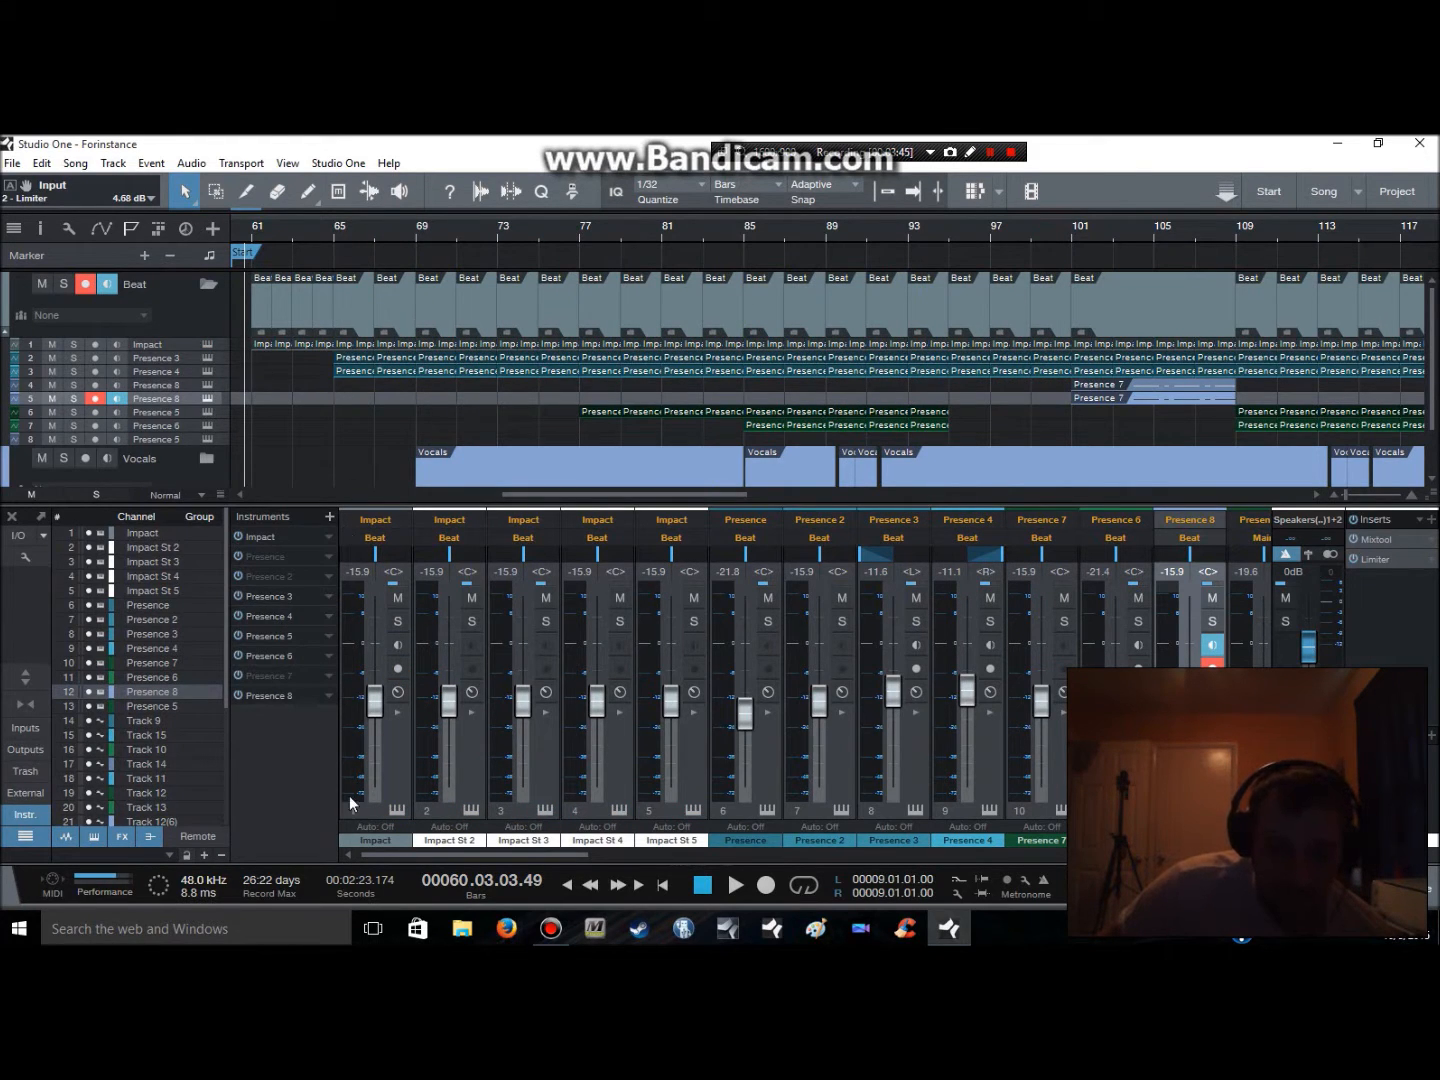
Expand the inserts of the Impact channel and review its Pro EQ settings
left_click(398, 712)
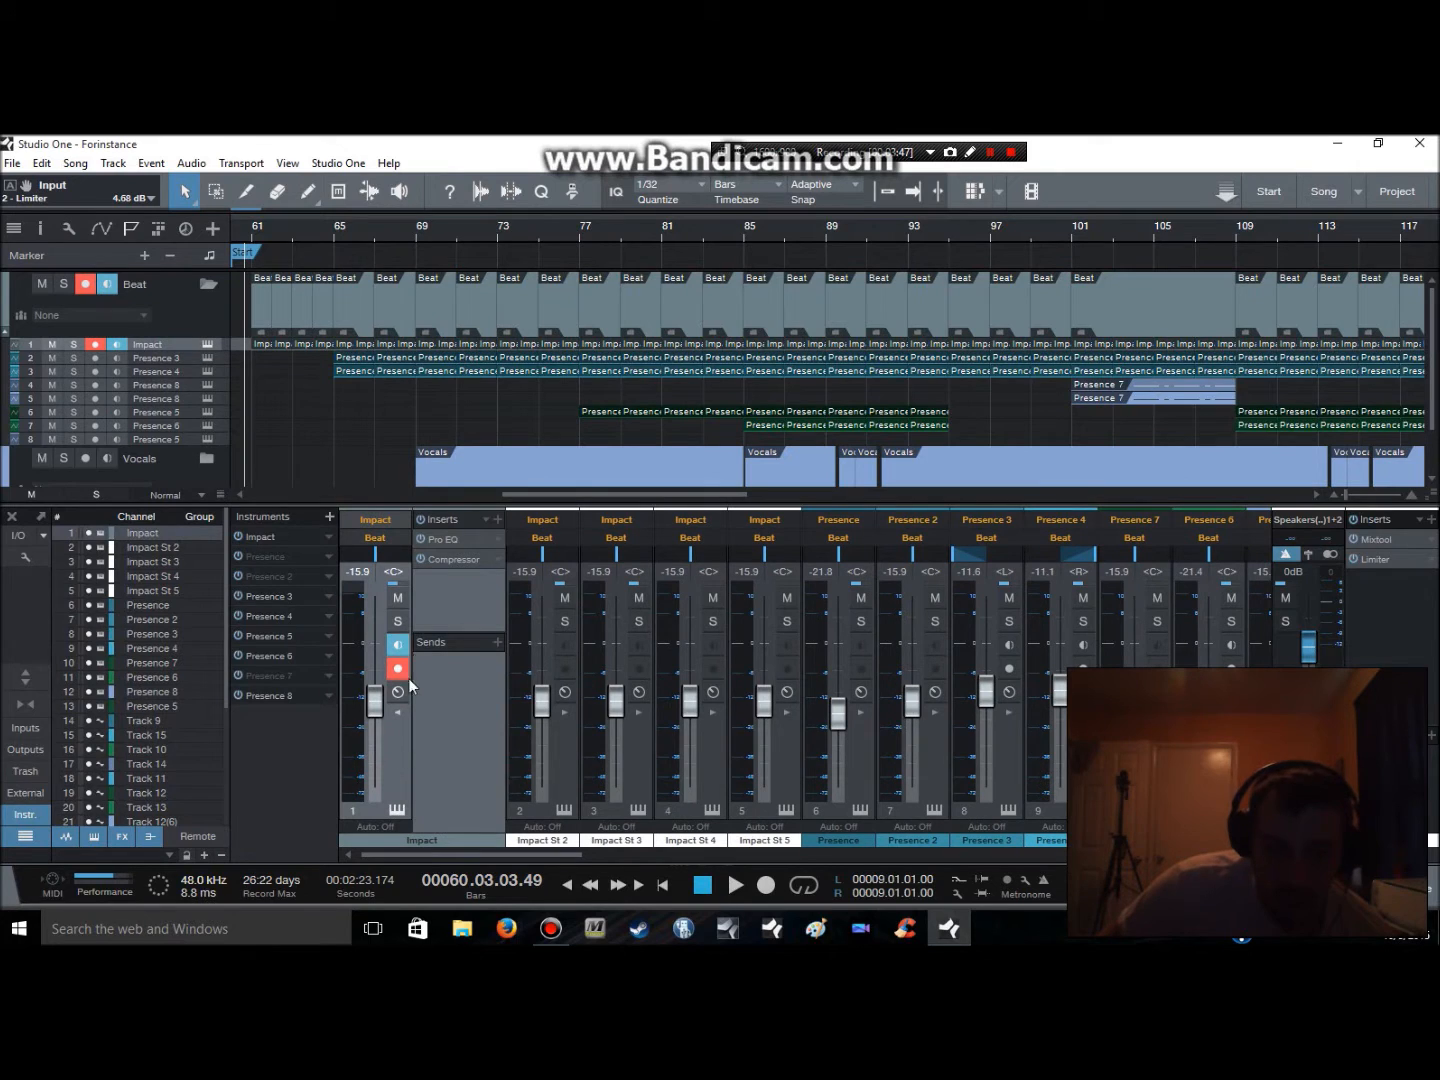
left_click(458, 537)
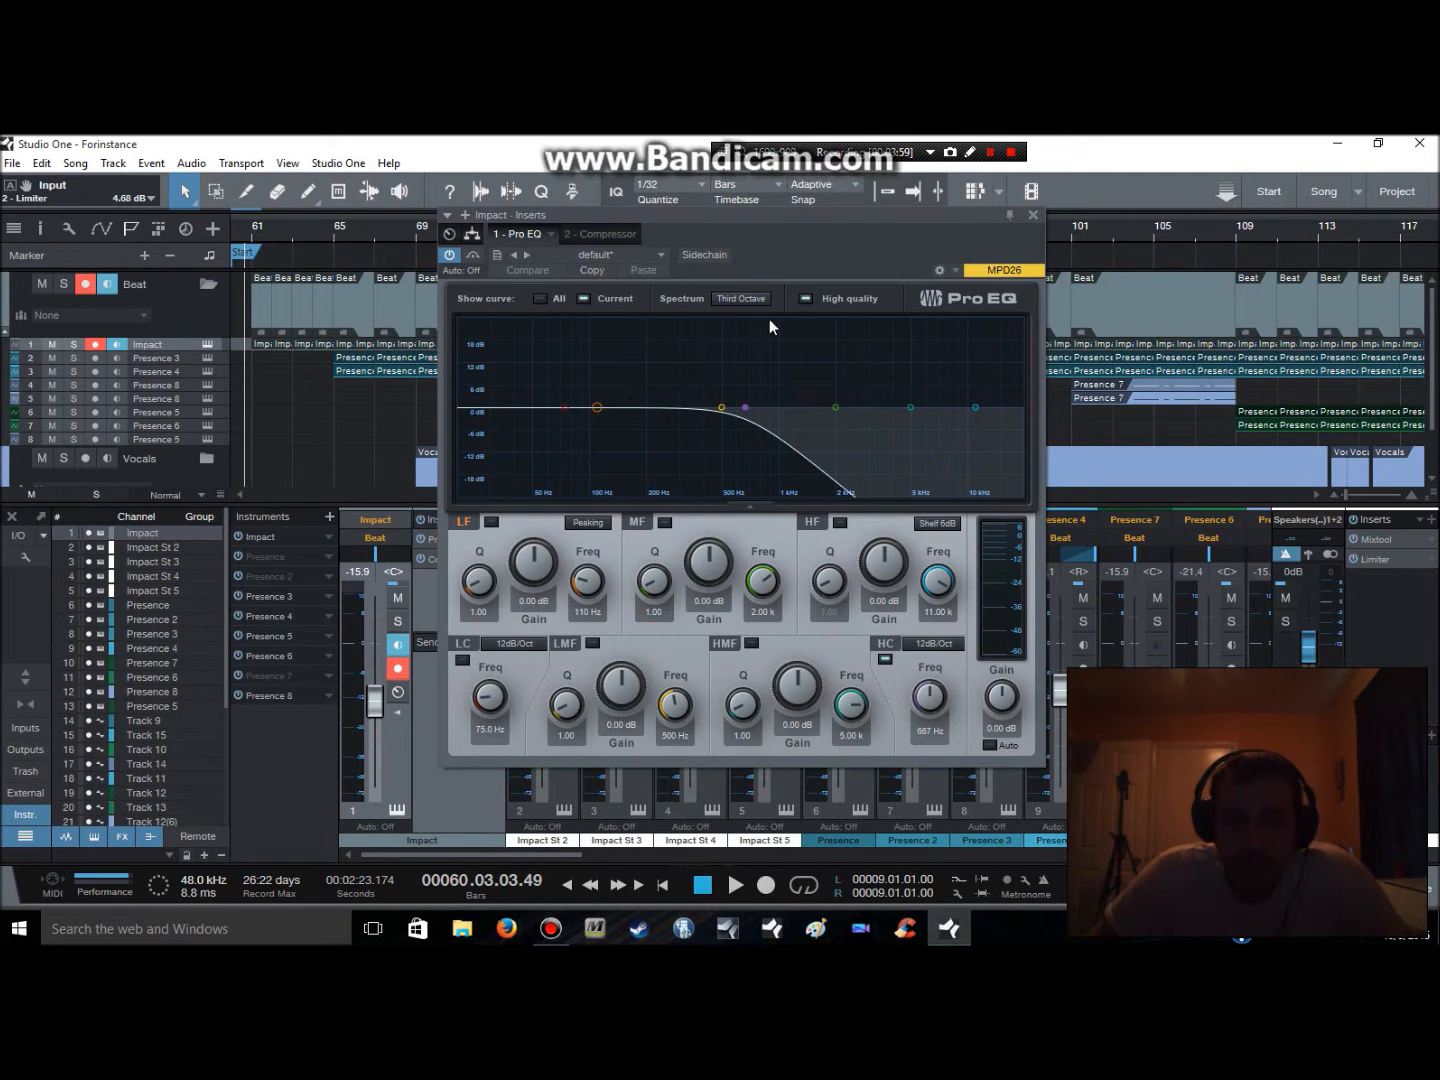
left_click(1030, 215)
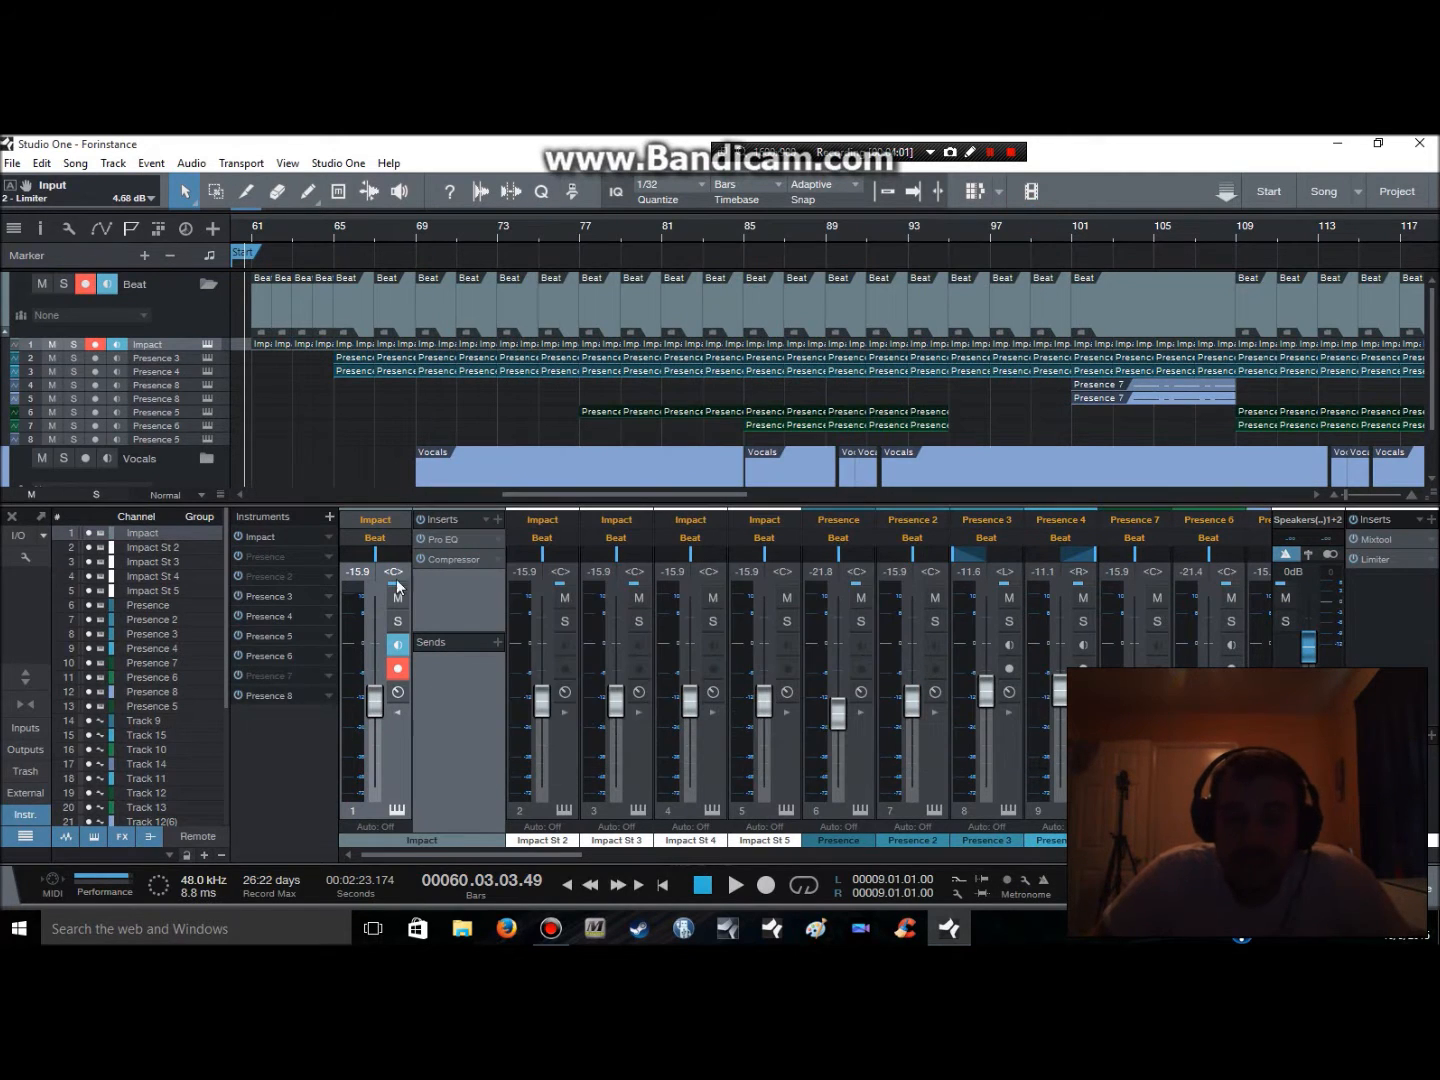
Disarm recording on the Impact channel and solo it
left_click(396, 624)
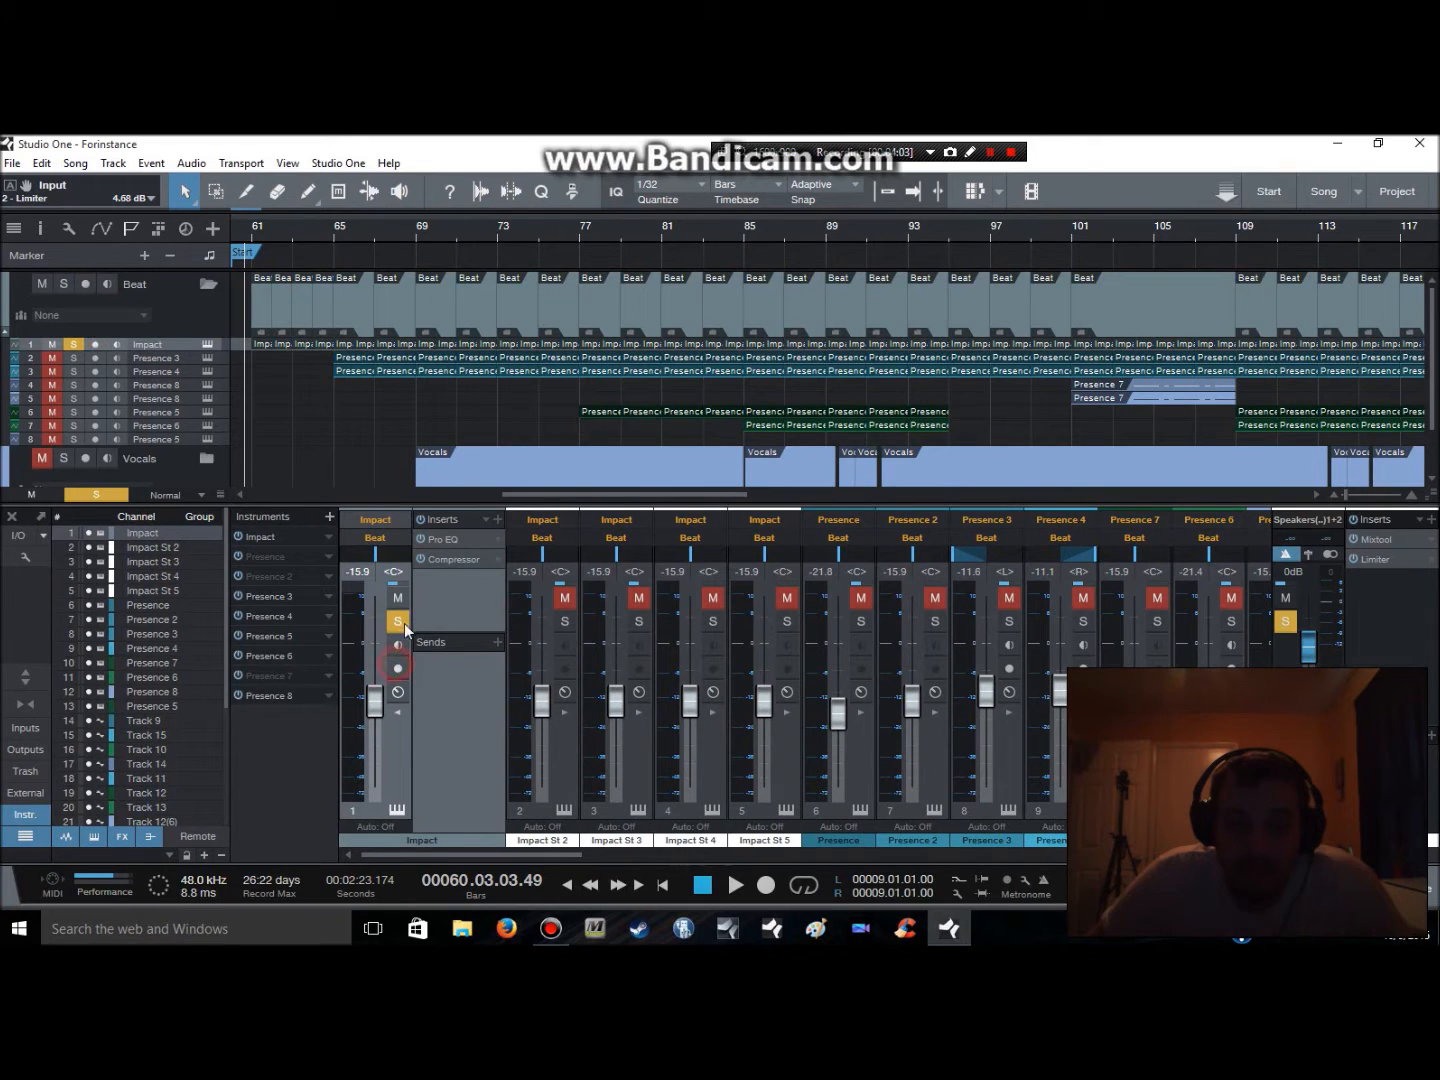
Play the song with the Impact channel's Pro EQ open and toggle the EQ's bypass to compare the sound
left_click(447, 540)
key("space")
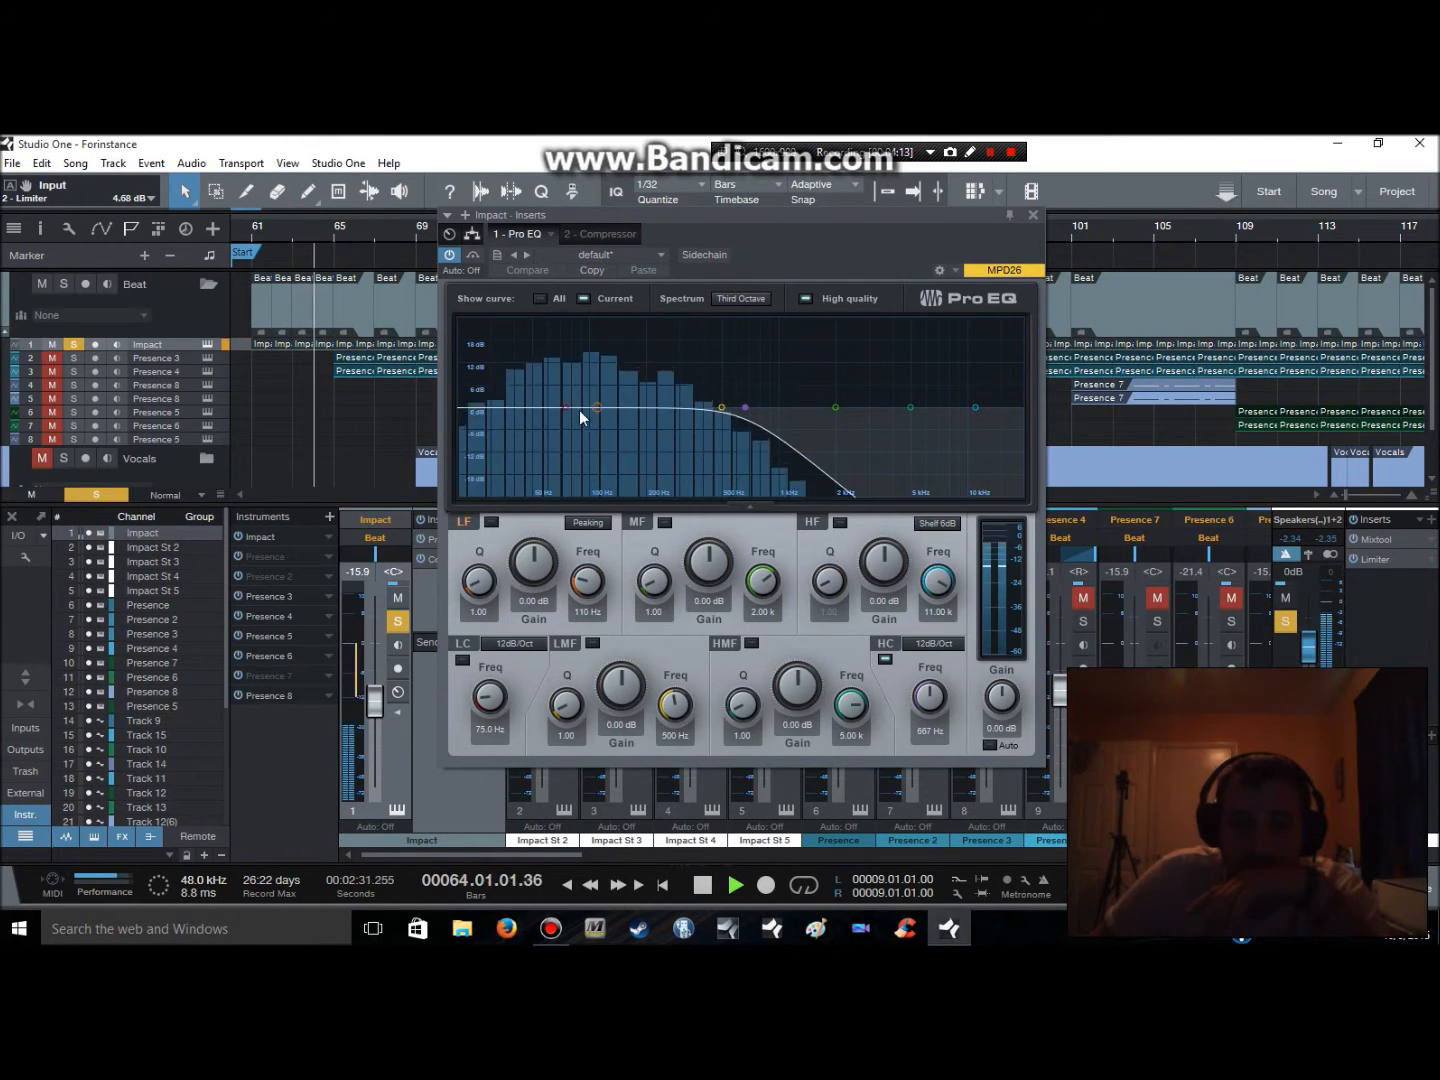
left_click(453, 255)
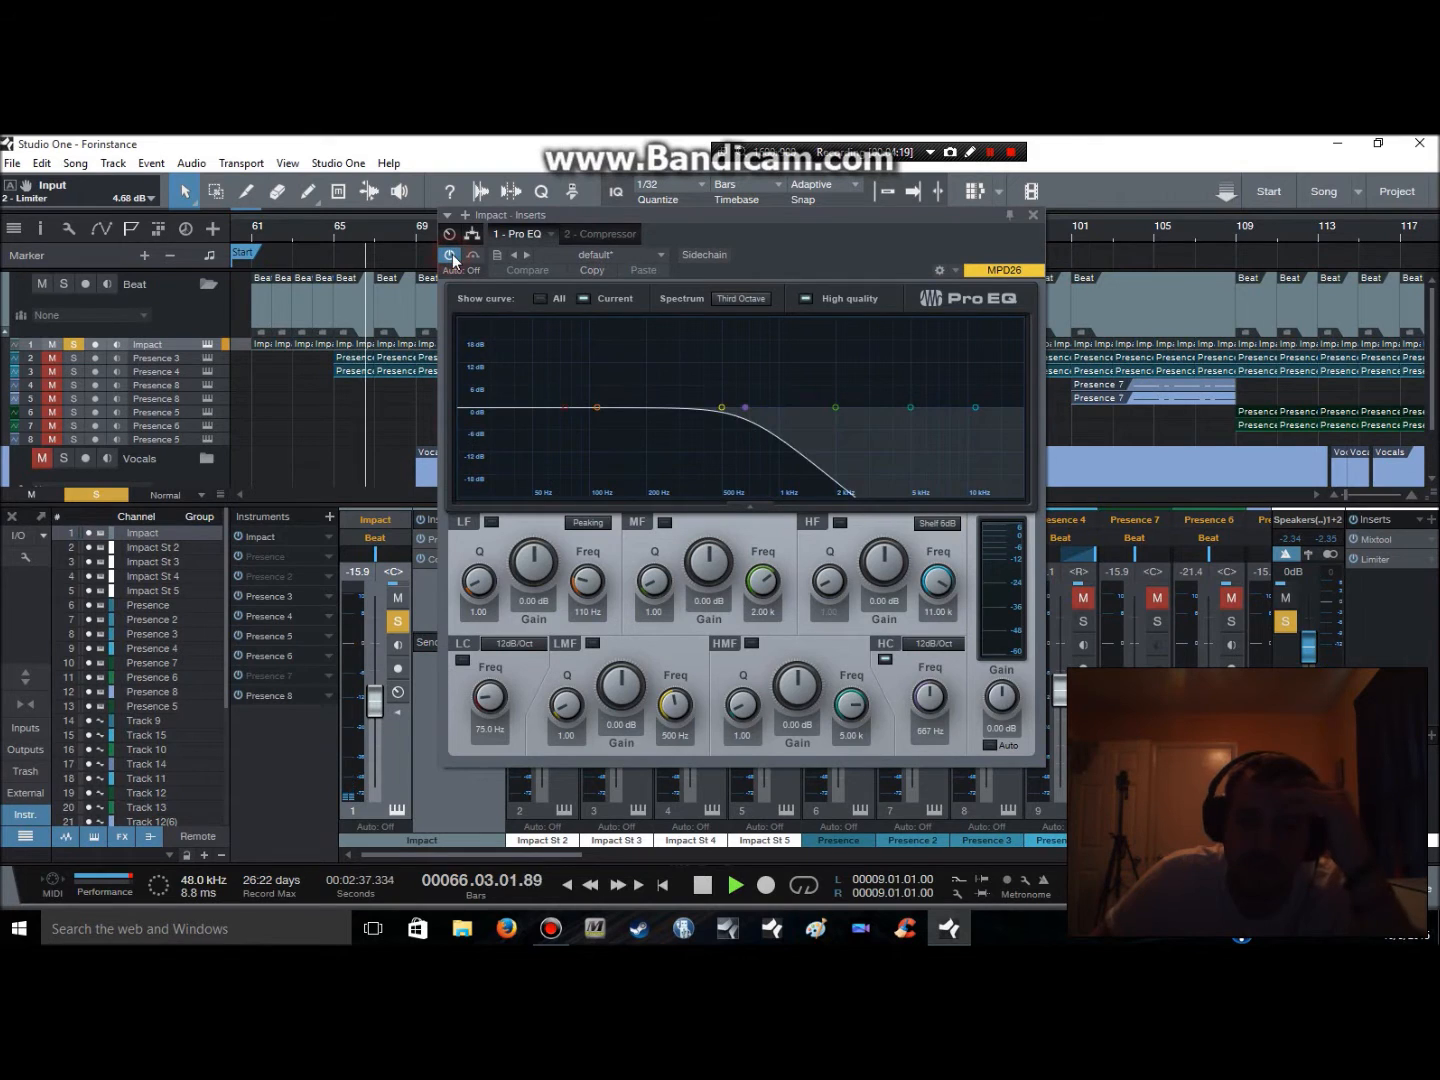
Load the default preset in the Impact channel's Pro EQ to clear its high cut
left_click(592, 257)
left_click(587, 274)
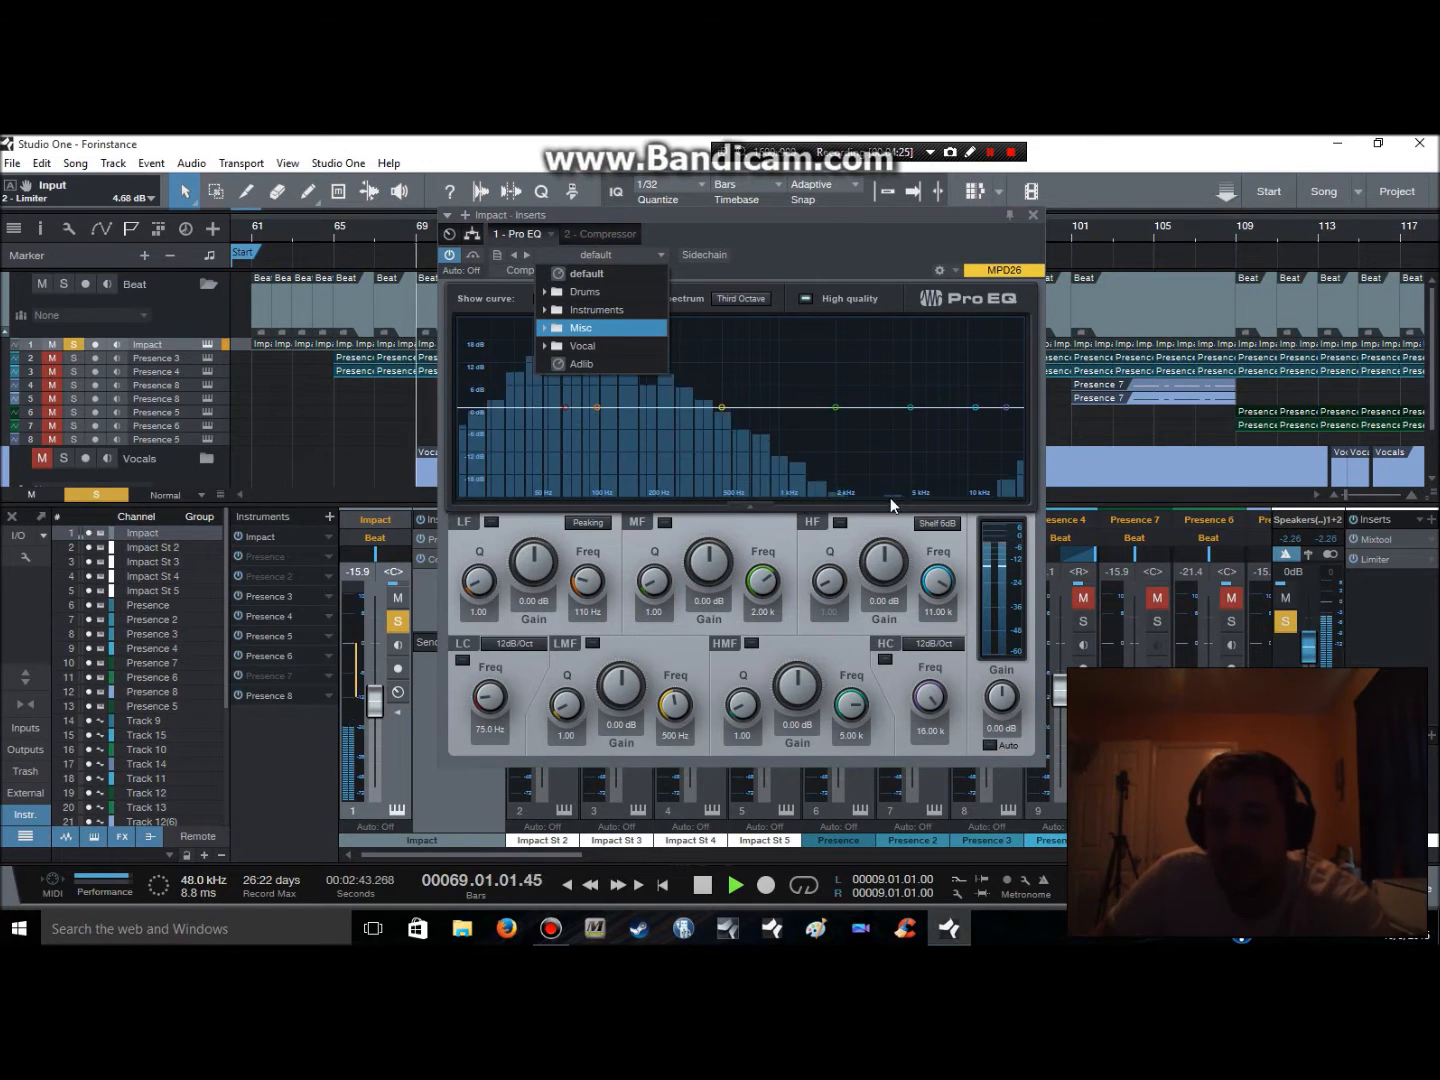
left_click(759, 247)
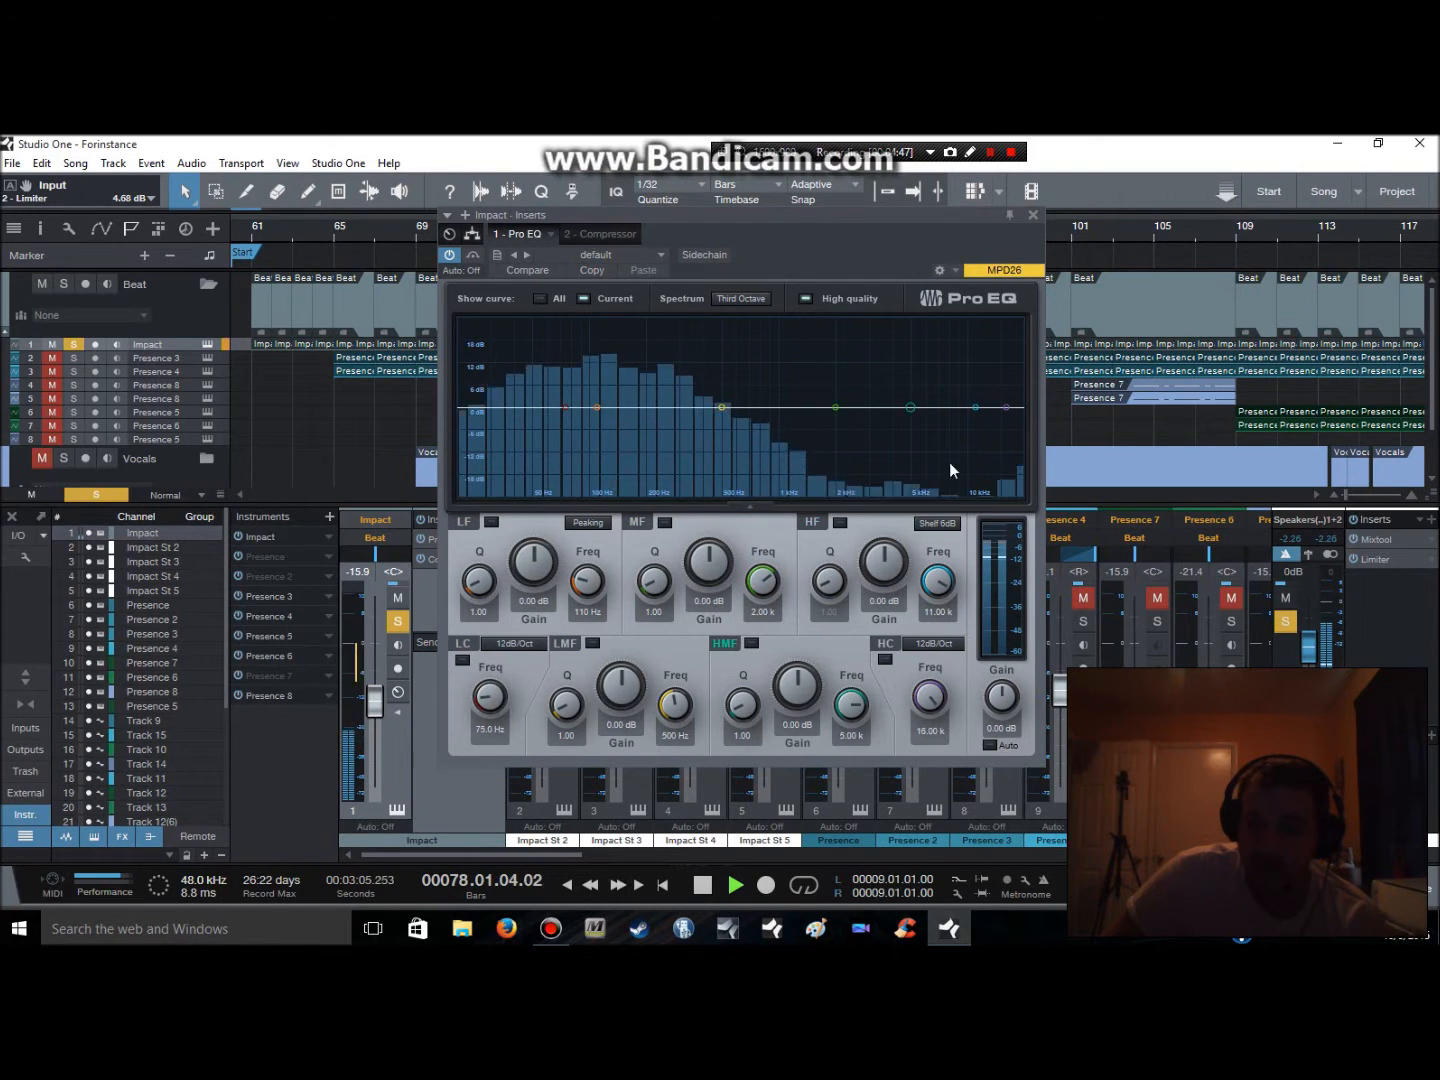
left_click(608, 250)
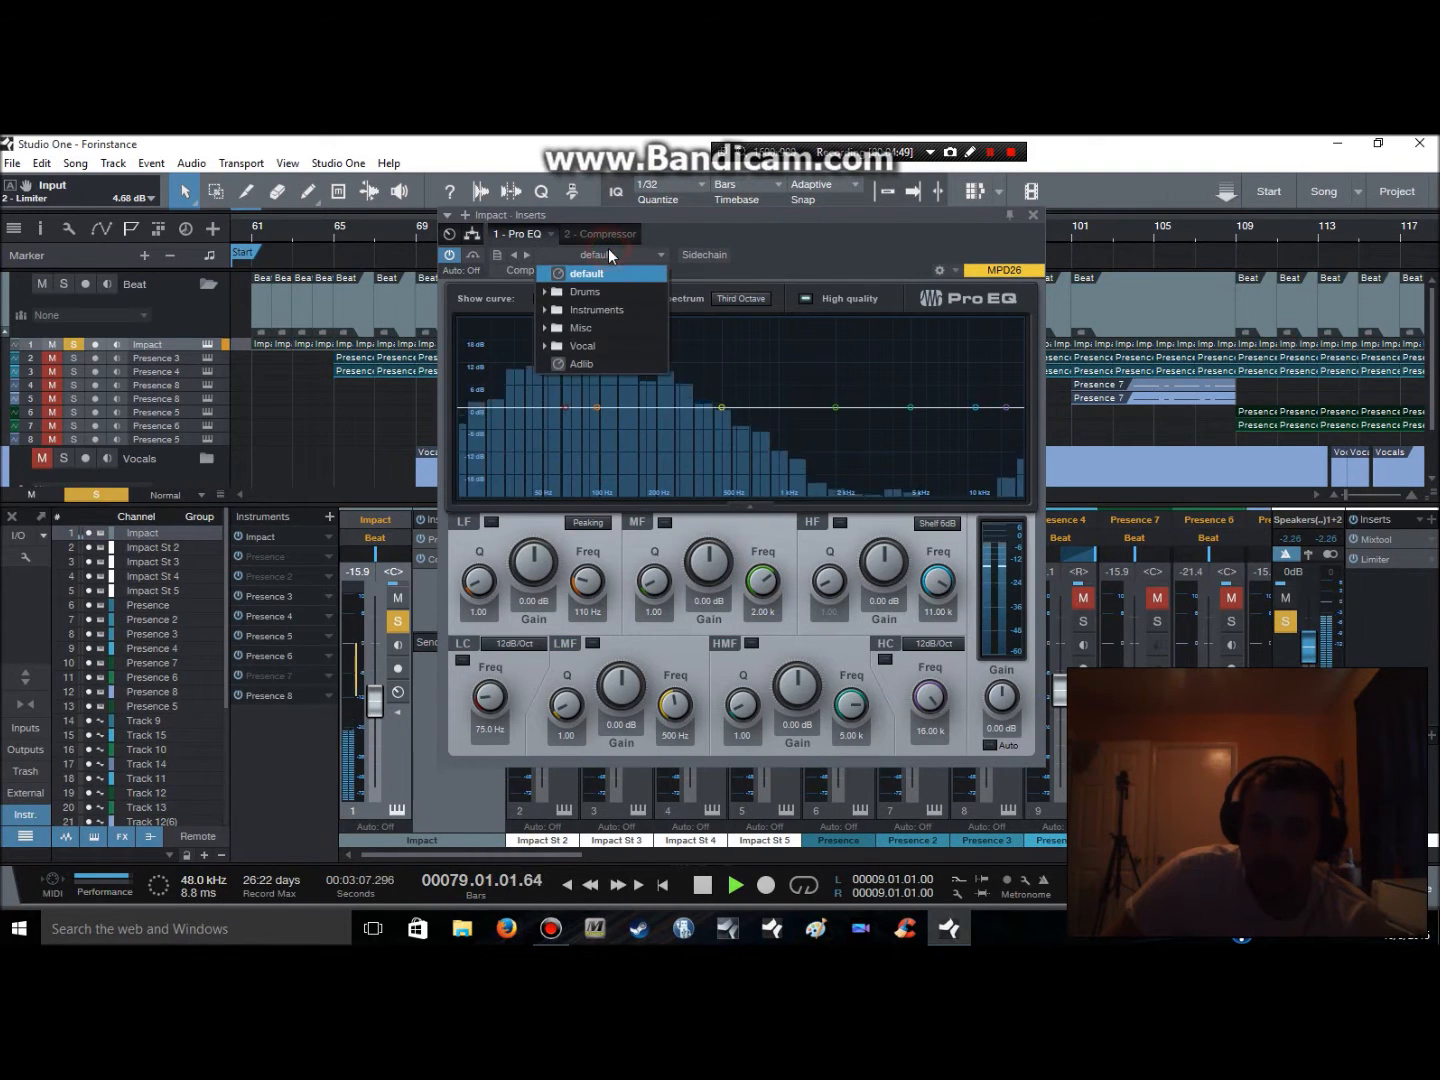
left_click(976, 407)
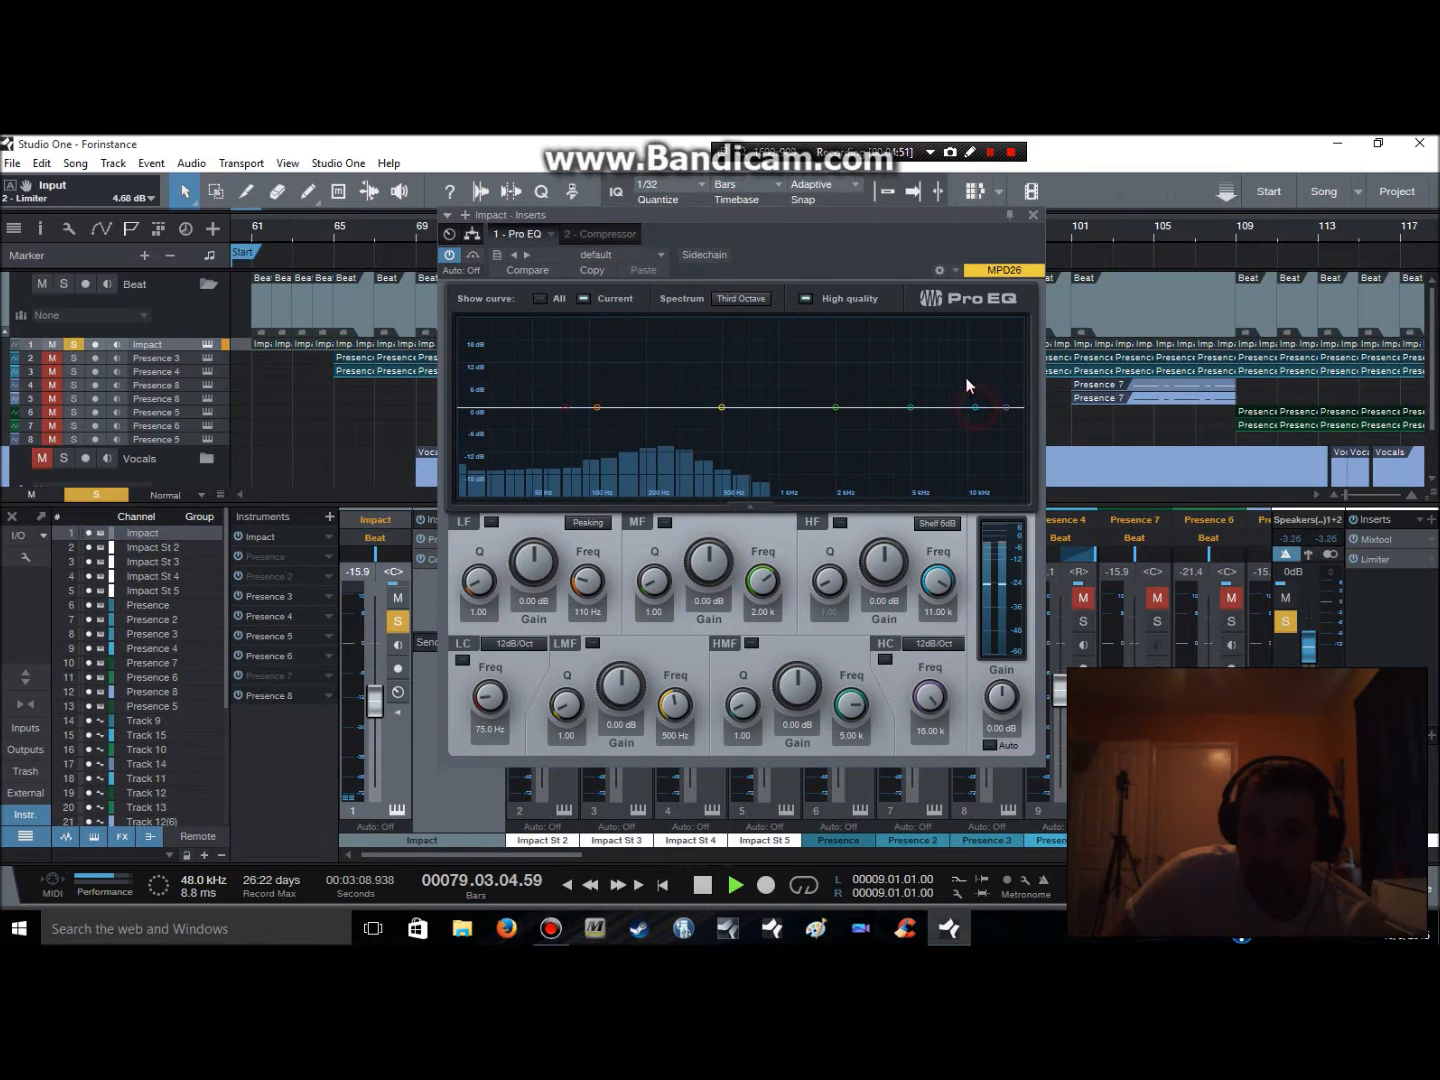
Activate the HF band at 10.80 kHz and a high cut at 793 Hz in the Impact channel's Pro EQ, and close it
mouse_move(977, 407)
left_mouse_down()
mouse_move(933, 303)
mouse_move(707, 205)
mouse_move(738, 194)
mouse_move(760, 208)
mouse_move(735, 200)
mouse_move(819, 295)
mouse_move(980, 422)
mouse_move(973, 408)
left_mouse_up()
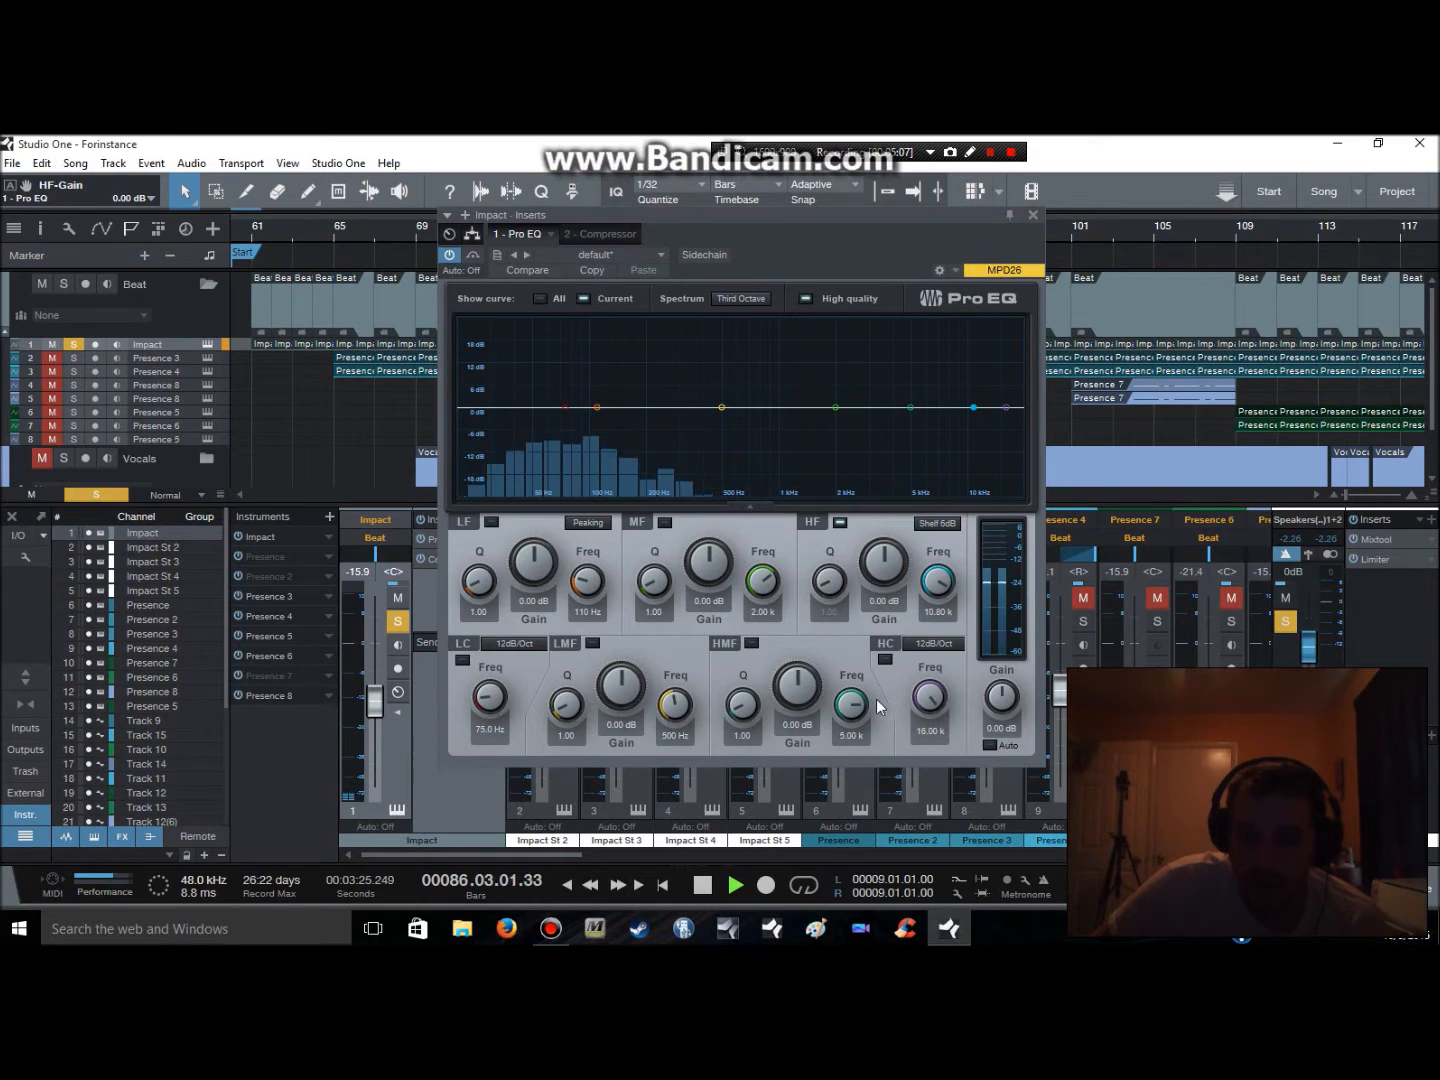
left_click(887, 658)
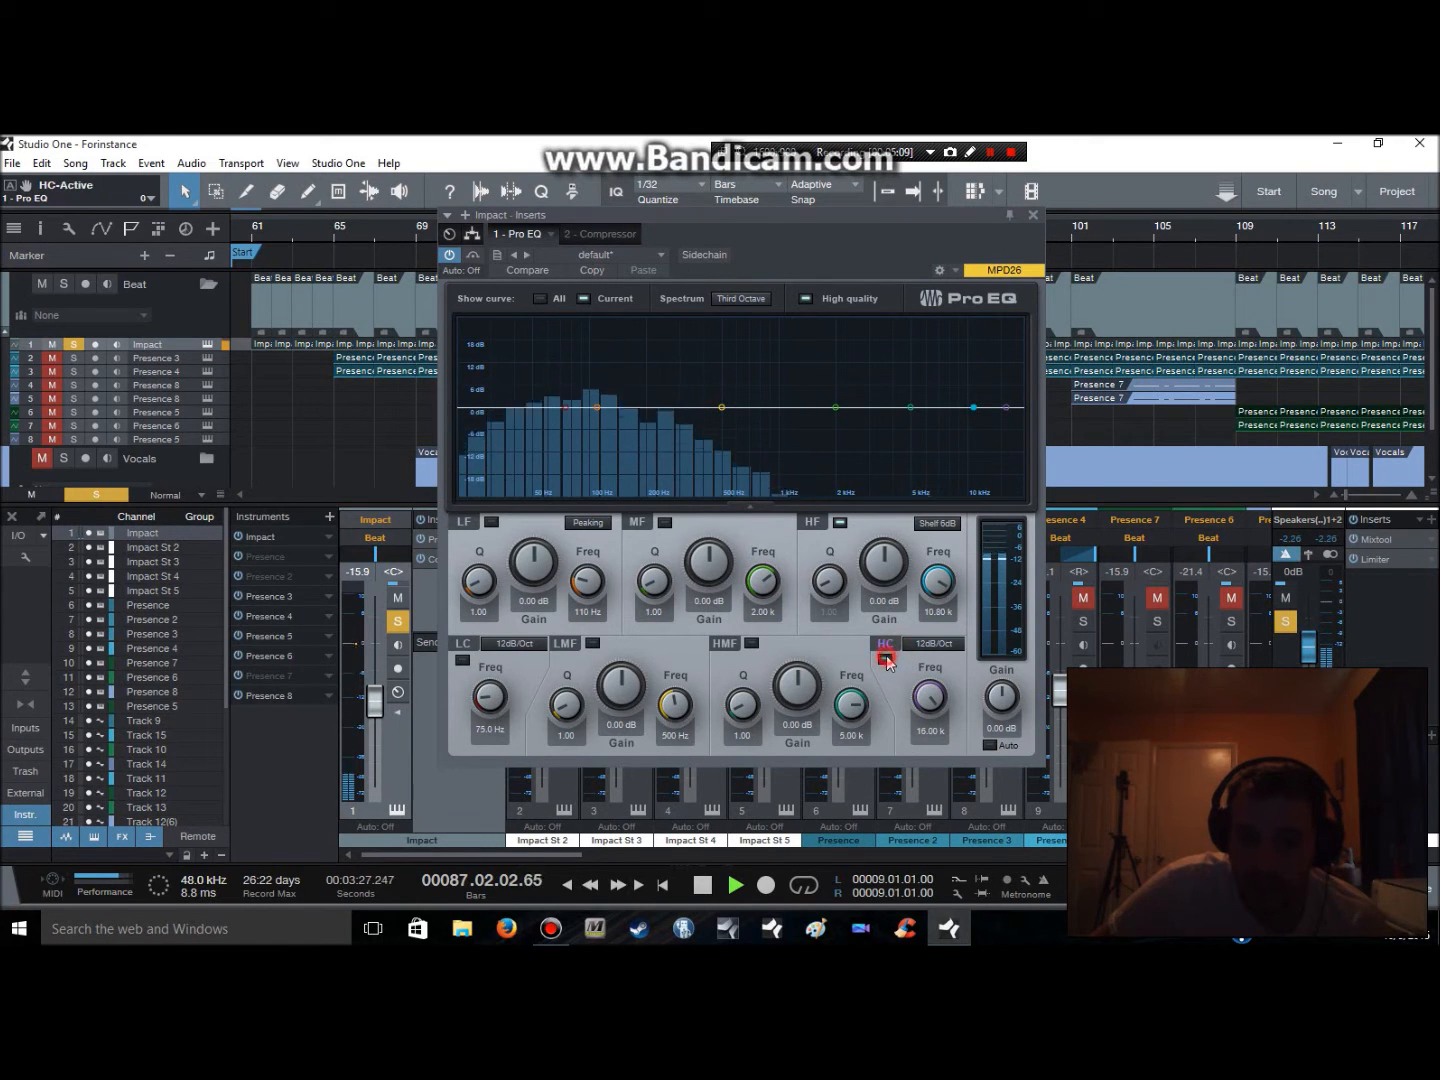
left_click_drag(928, 697, 896, 742)
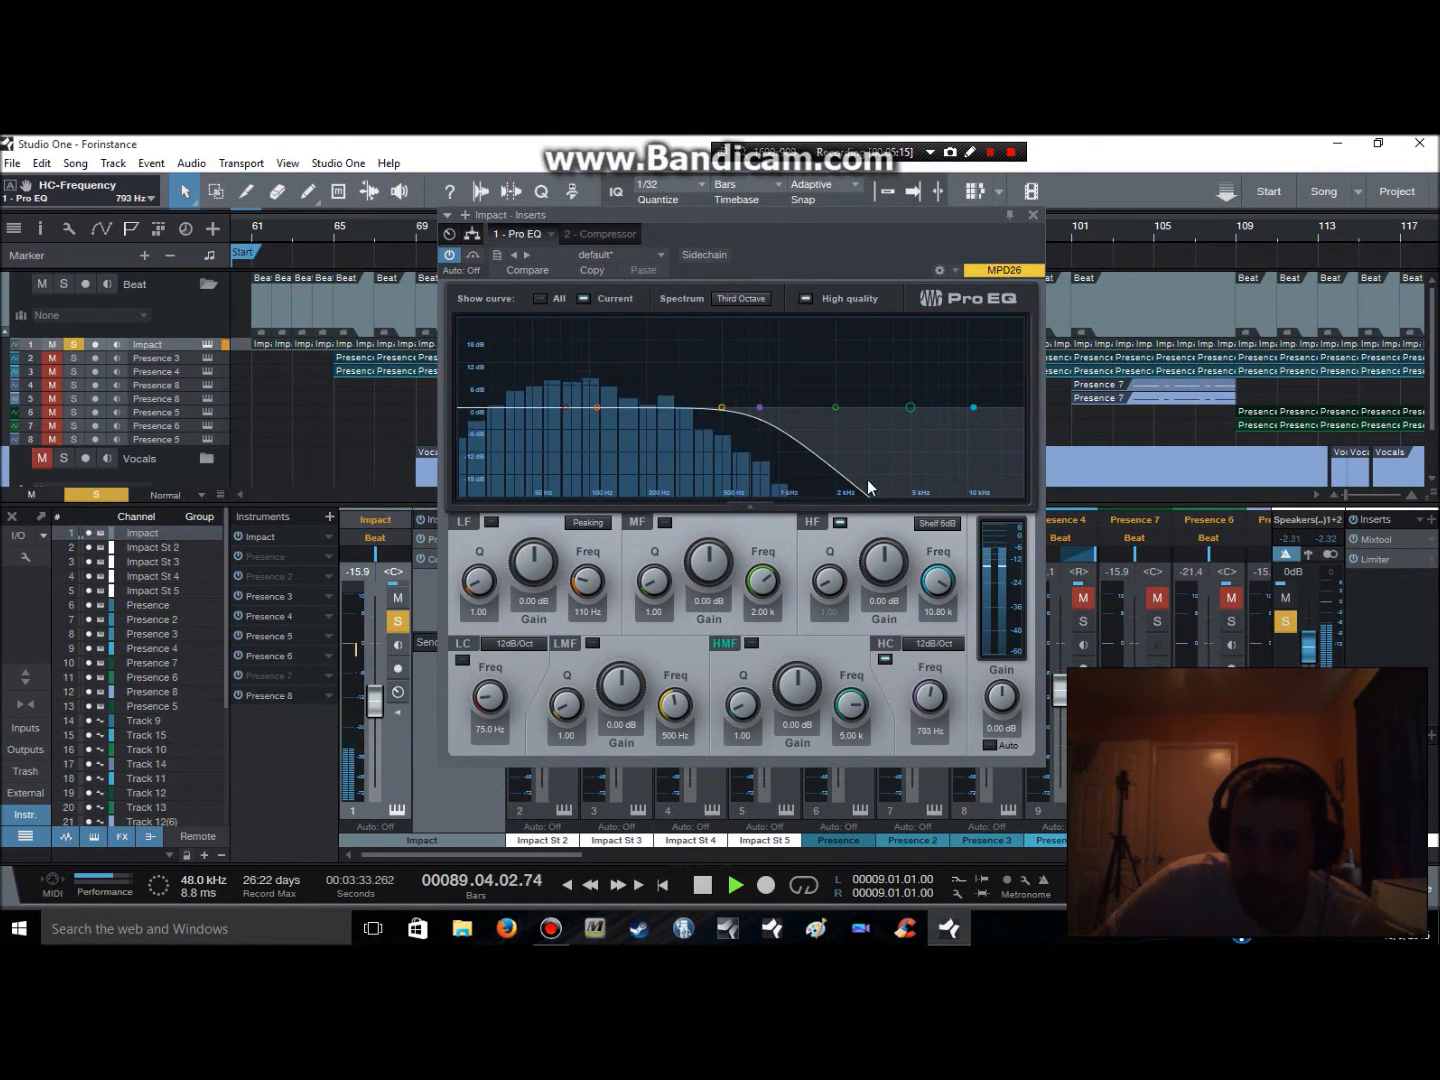
left_click(1033, 214)
Check the Impact drum pads, and open the Impact St 2 channel's Pro EQ, placing it clear of the first channel strips
left_click(395, 810)
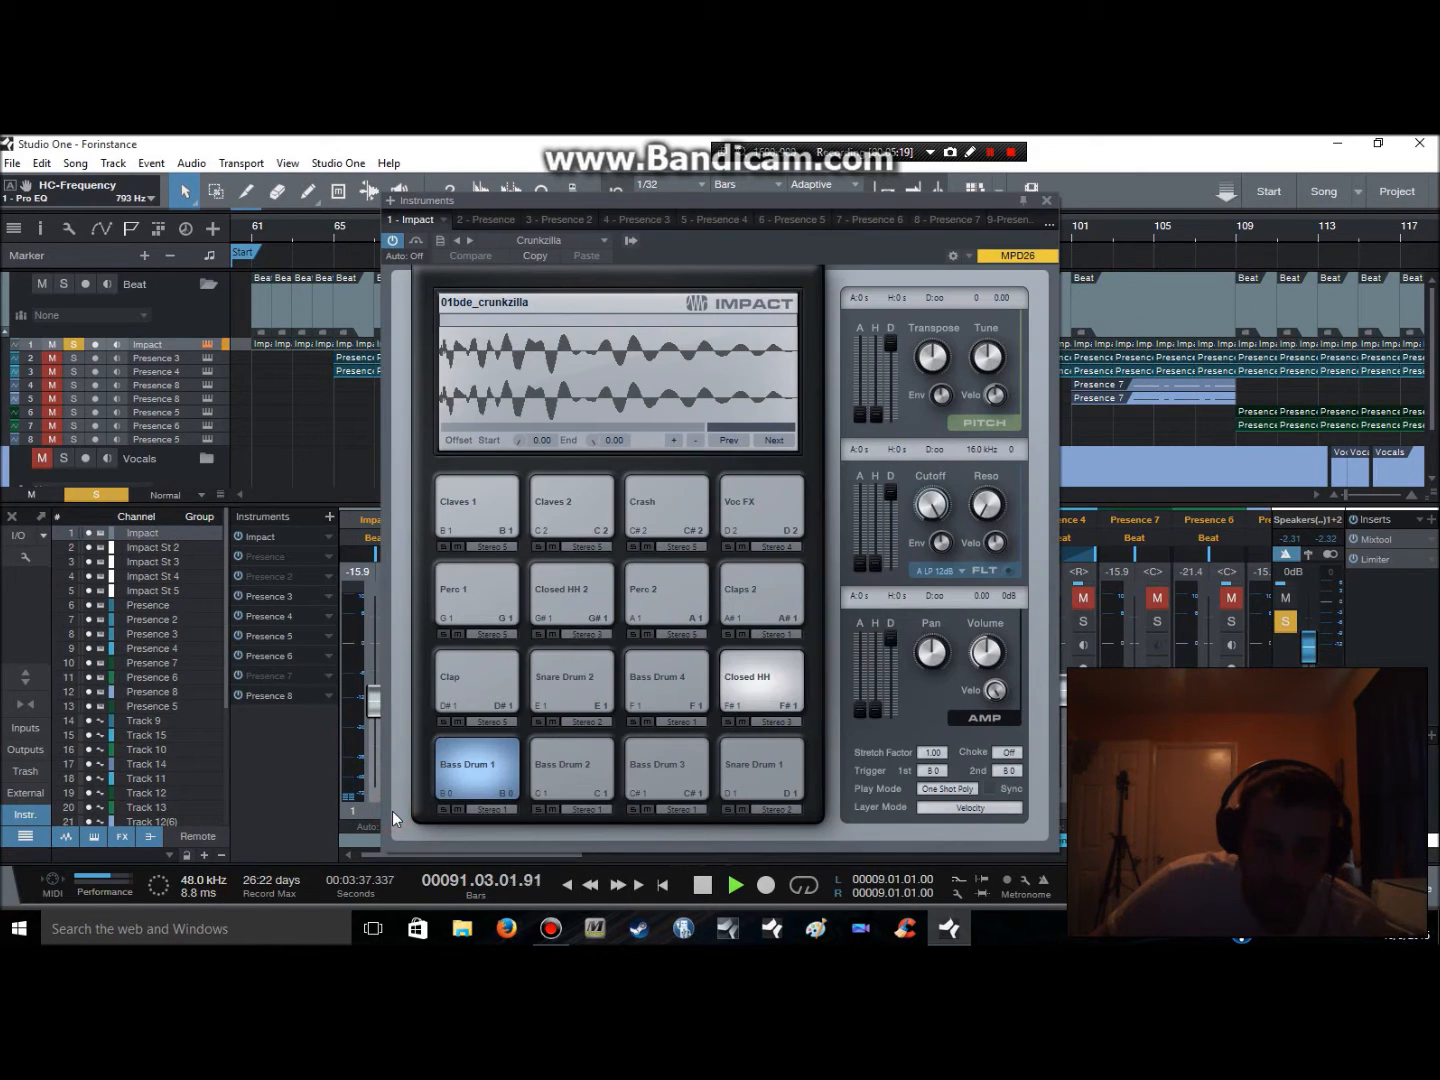
left_click(1046, 200)
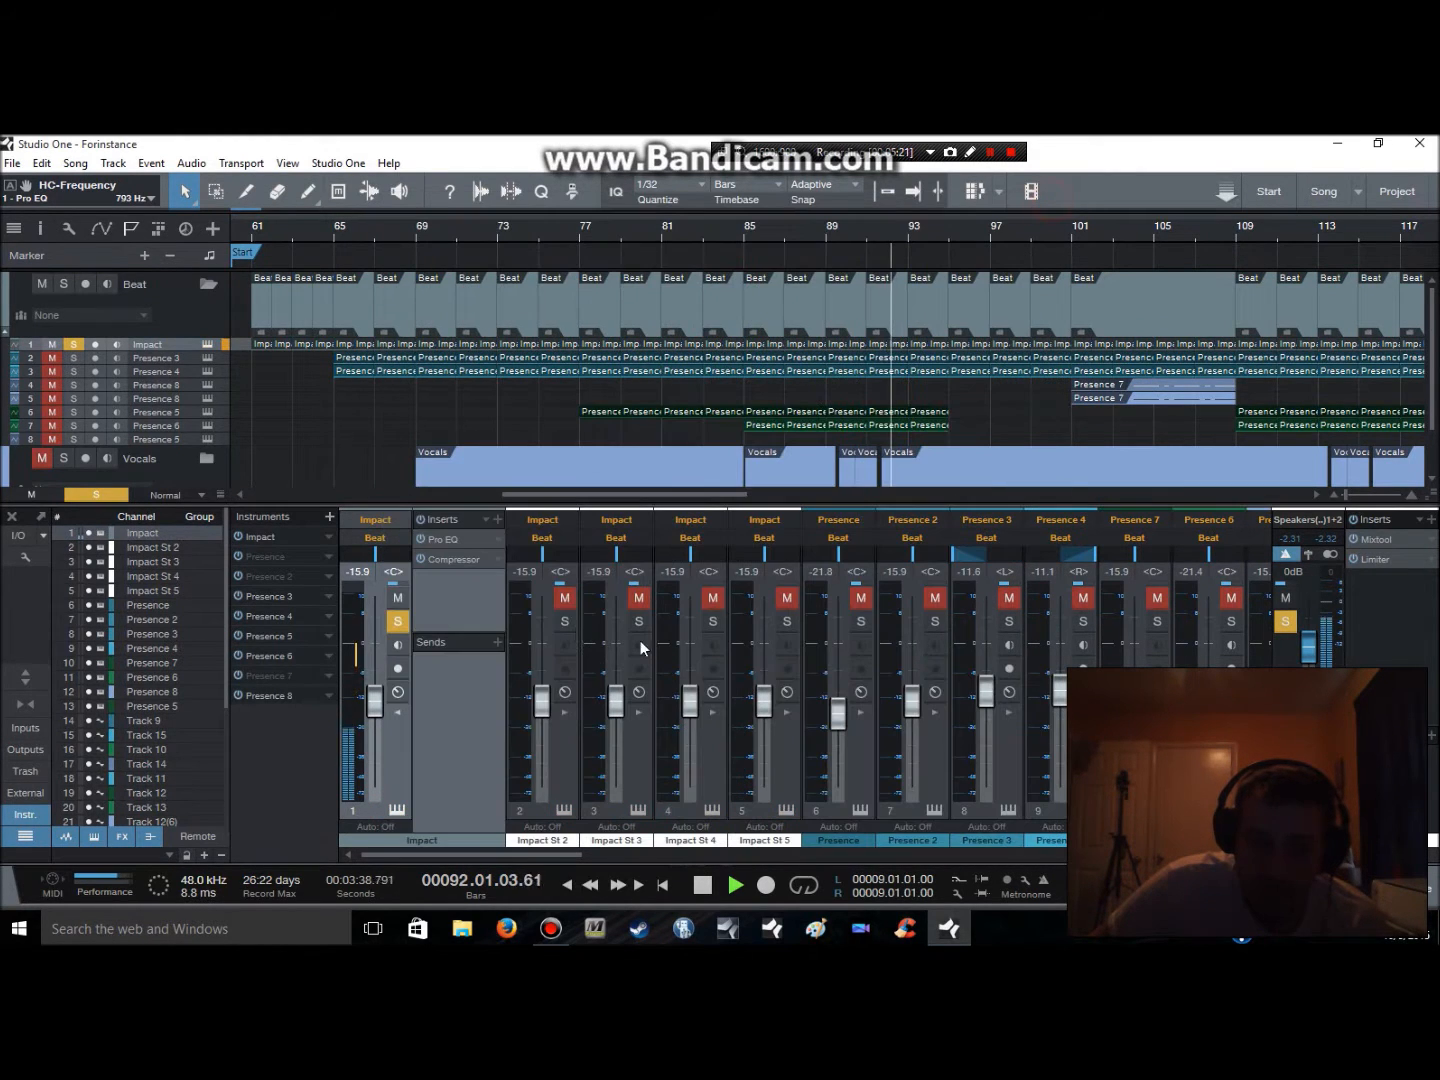
left_click(399, 776)
left_click(467, 784)
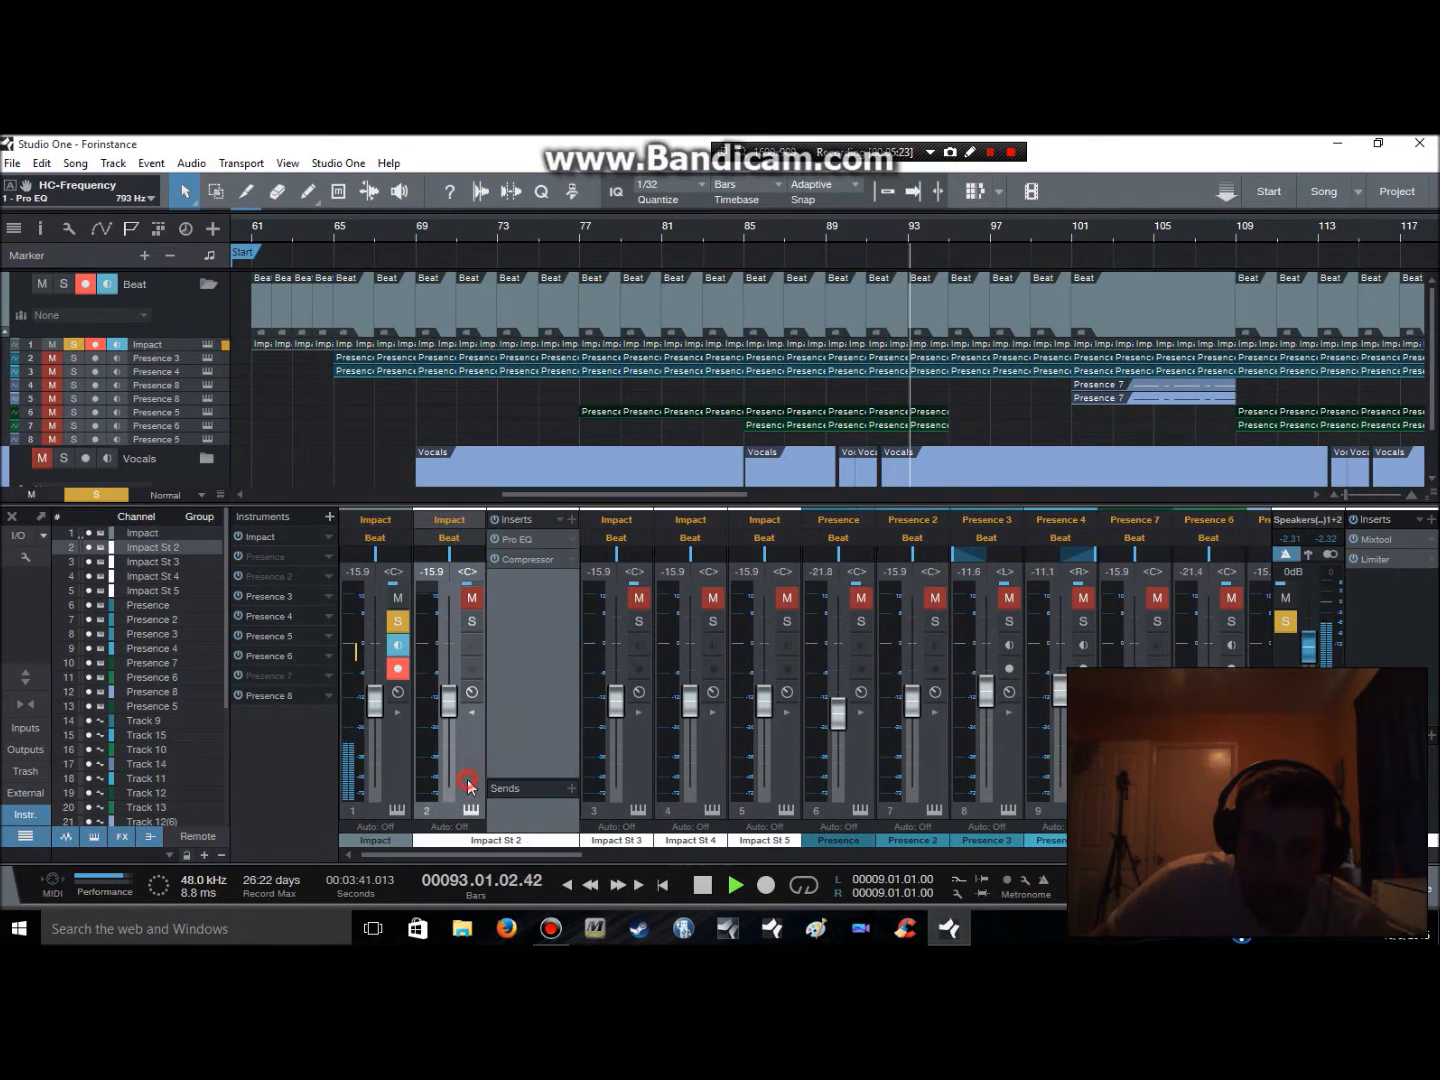
left_click(515, 536)
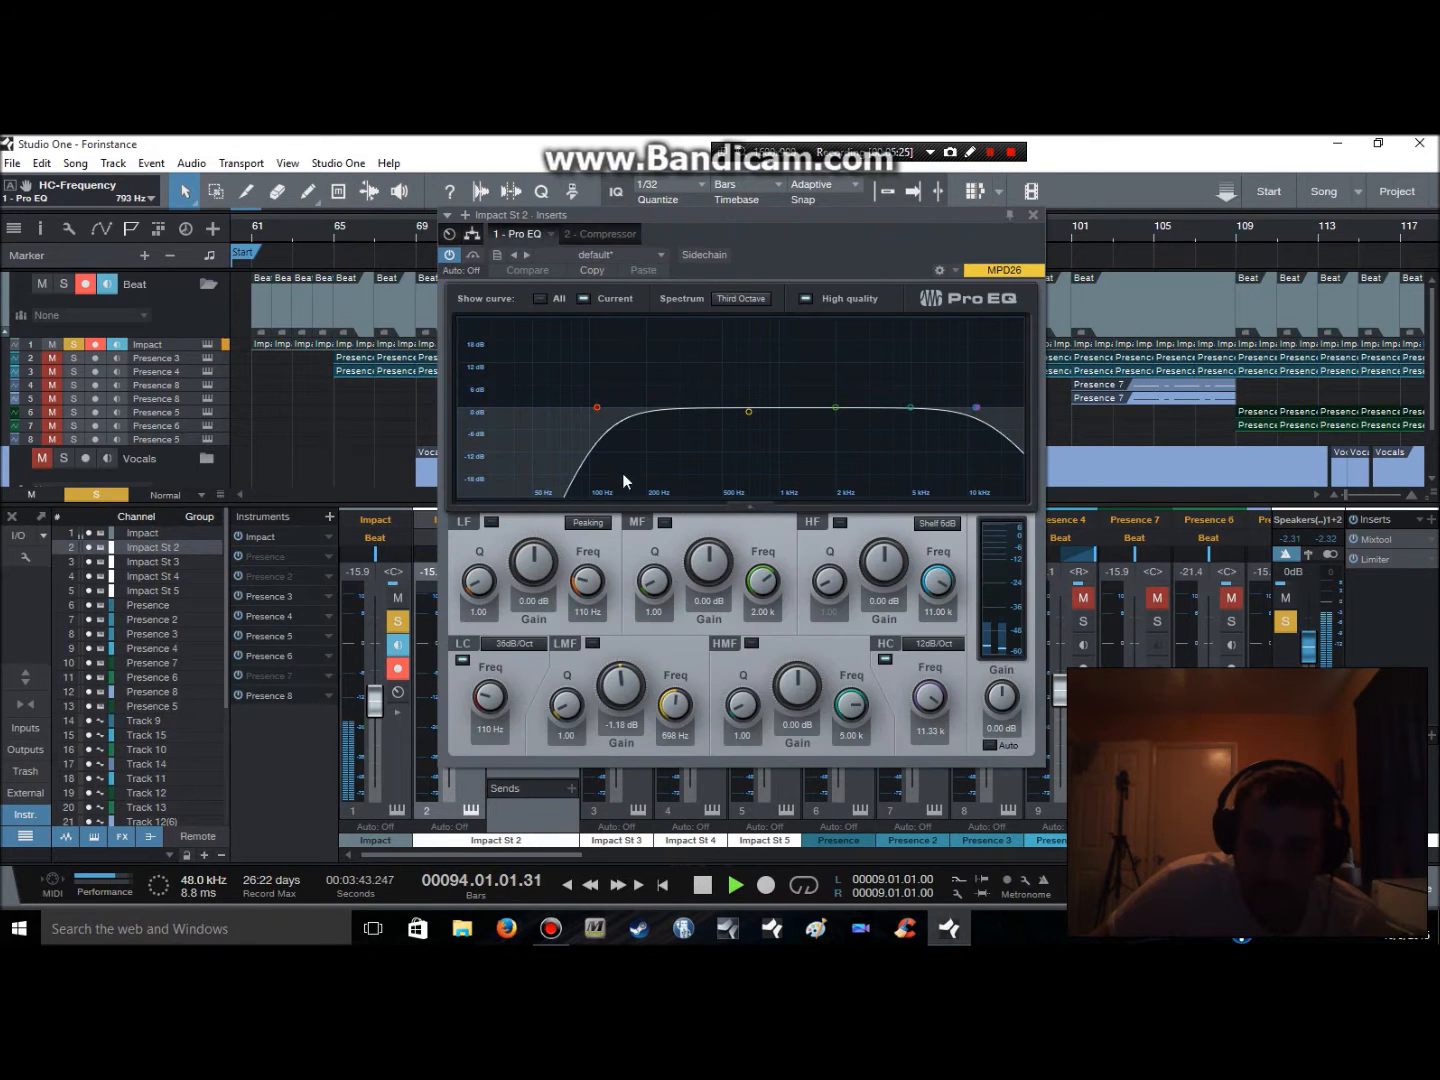
left_click(699, 219)
left_click_drag(700, 220, 935, 228)
Unsolo the Impact channel, turn off its monitoring and recording, and solo Impact St 2
left_click(397, 621)
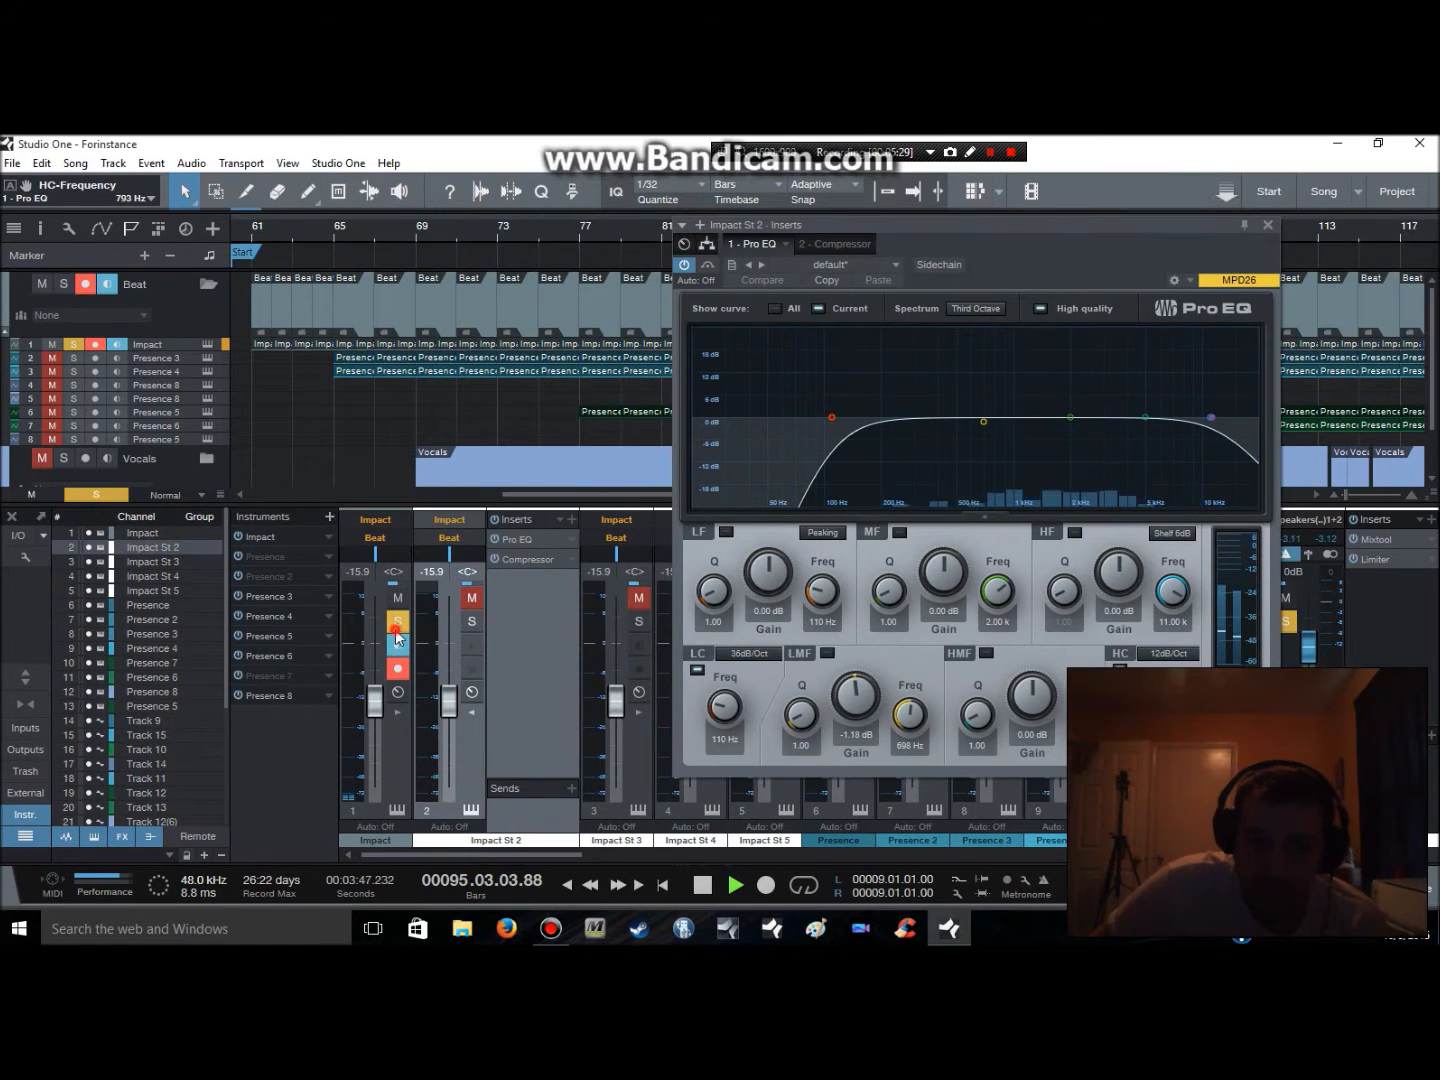
left_click(397, 645)
left_click(397, 669)
left_click(472, 621)
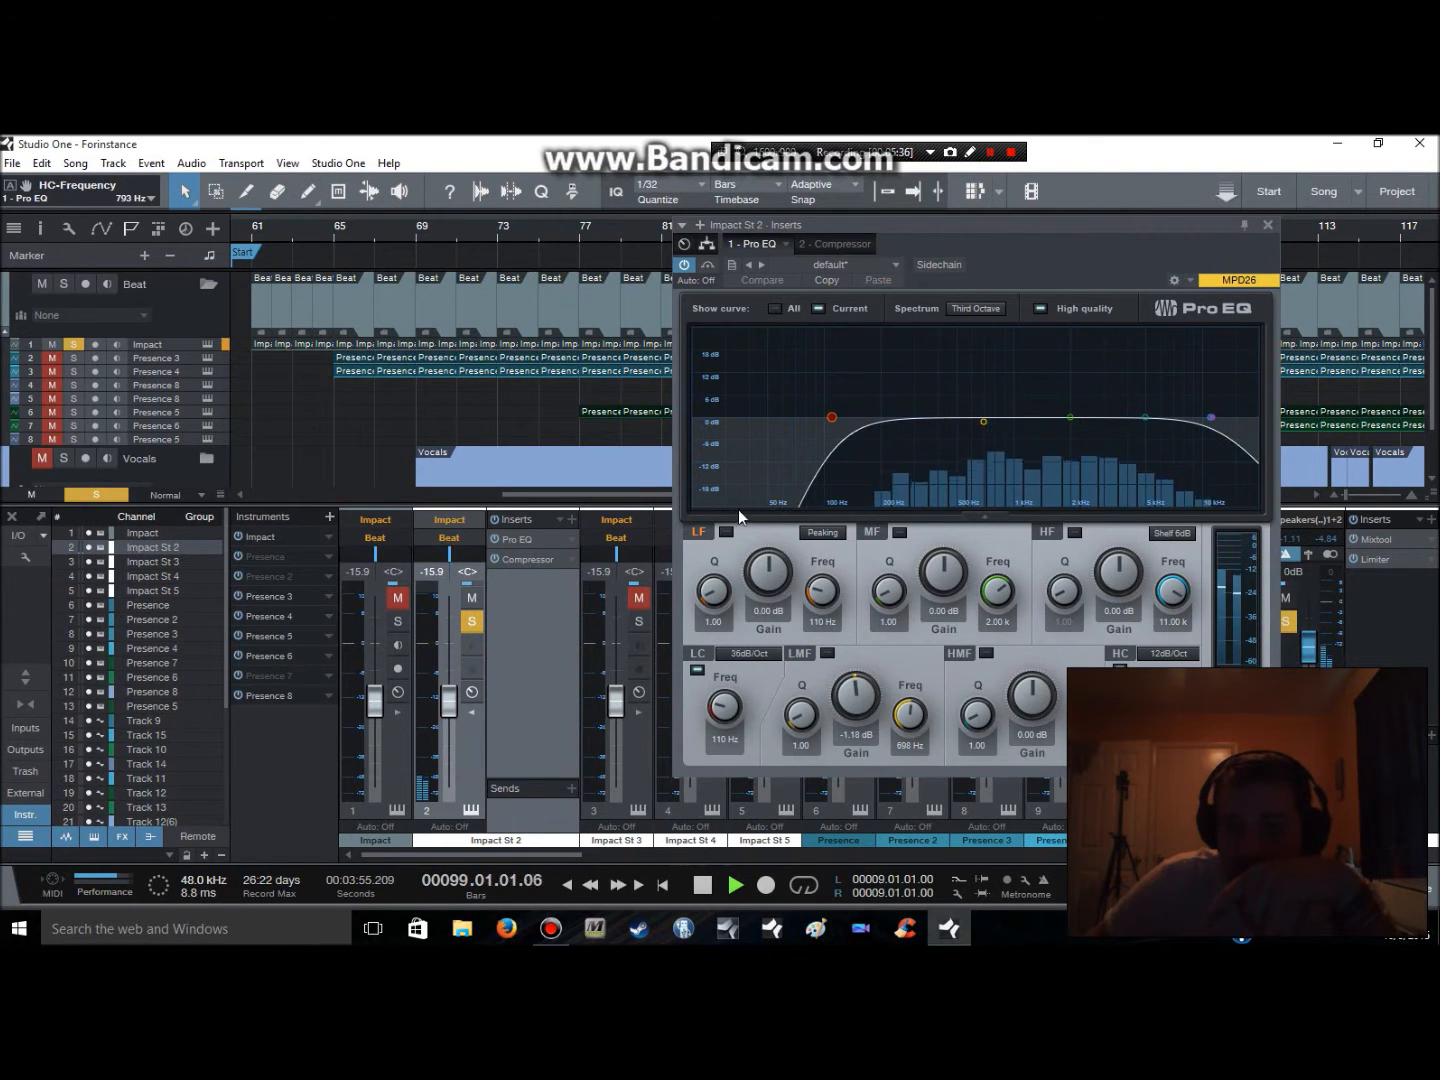
Set the low-cut frequency of the Impact St 2 Pro EQ to 166 Hz and close the EQ
mouse_move(725, 706)
left_mouse_down()
mouse_move(736, 766)
mouse_move(741, 699)
left_mouse_up()
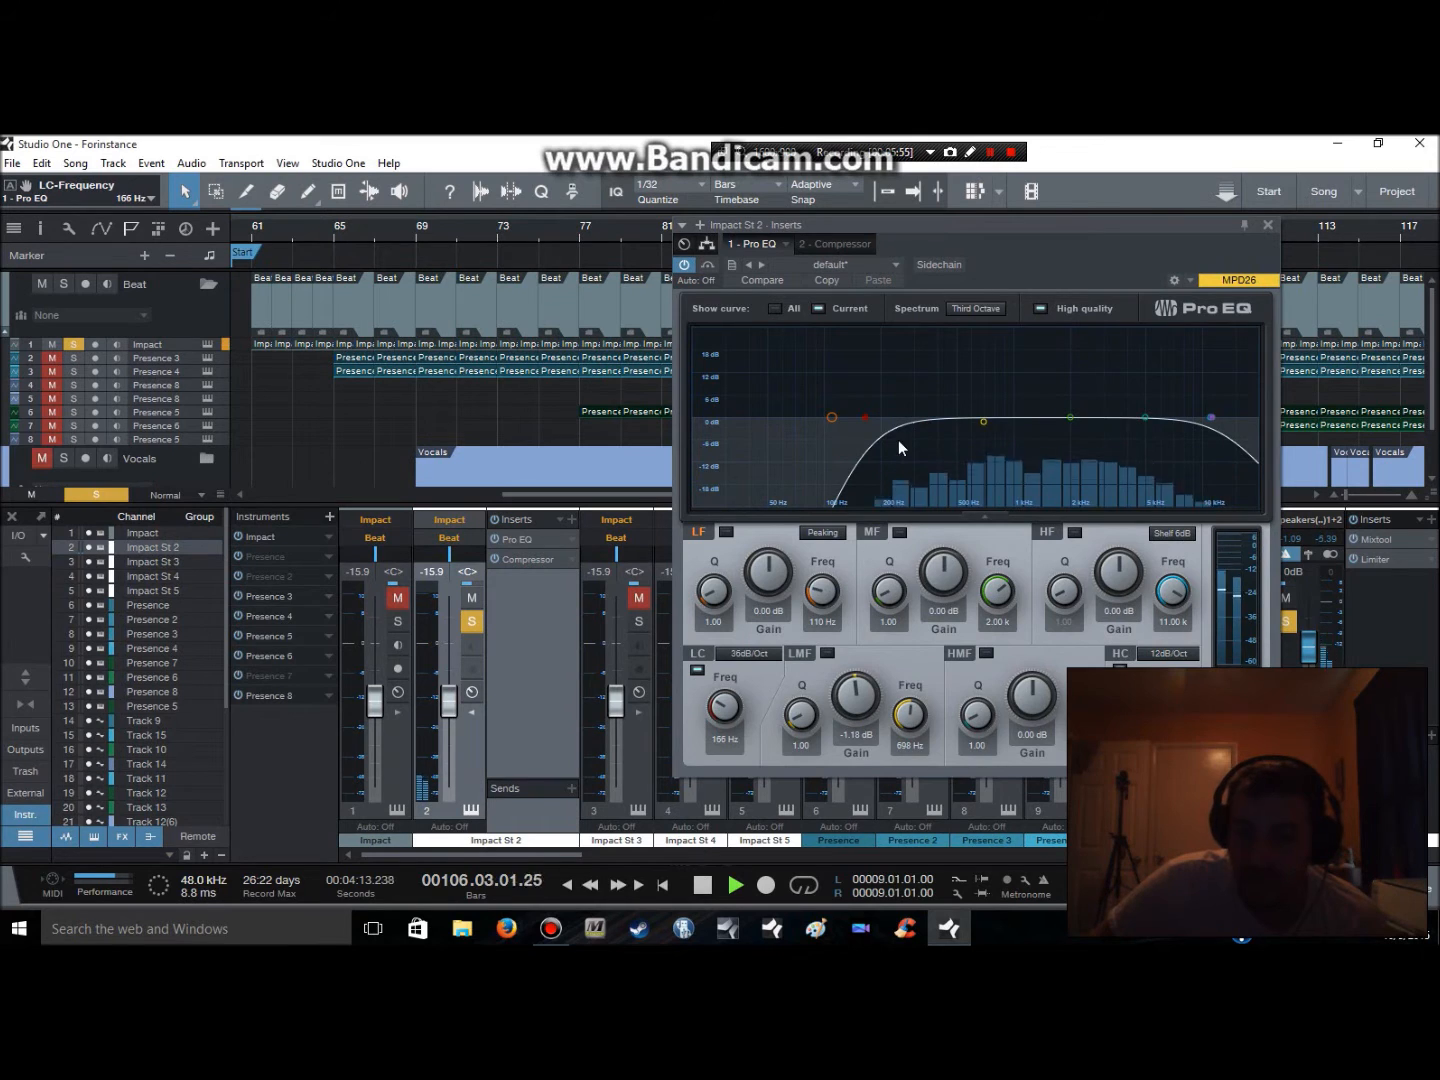
left_click(1268, 227)
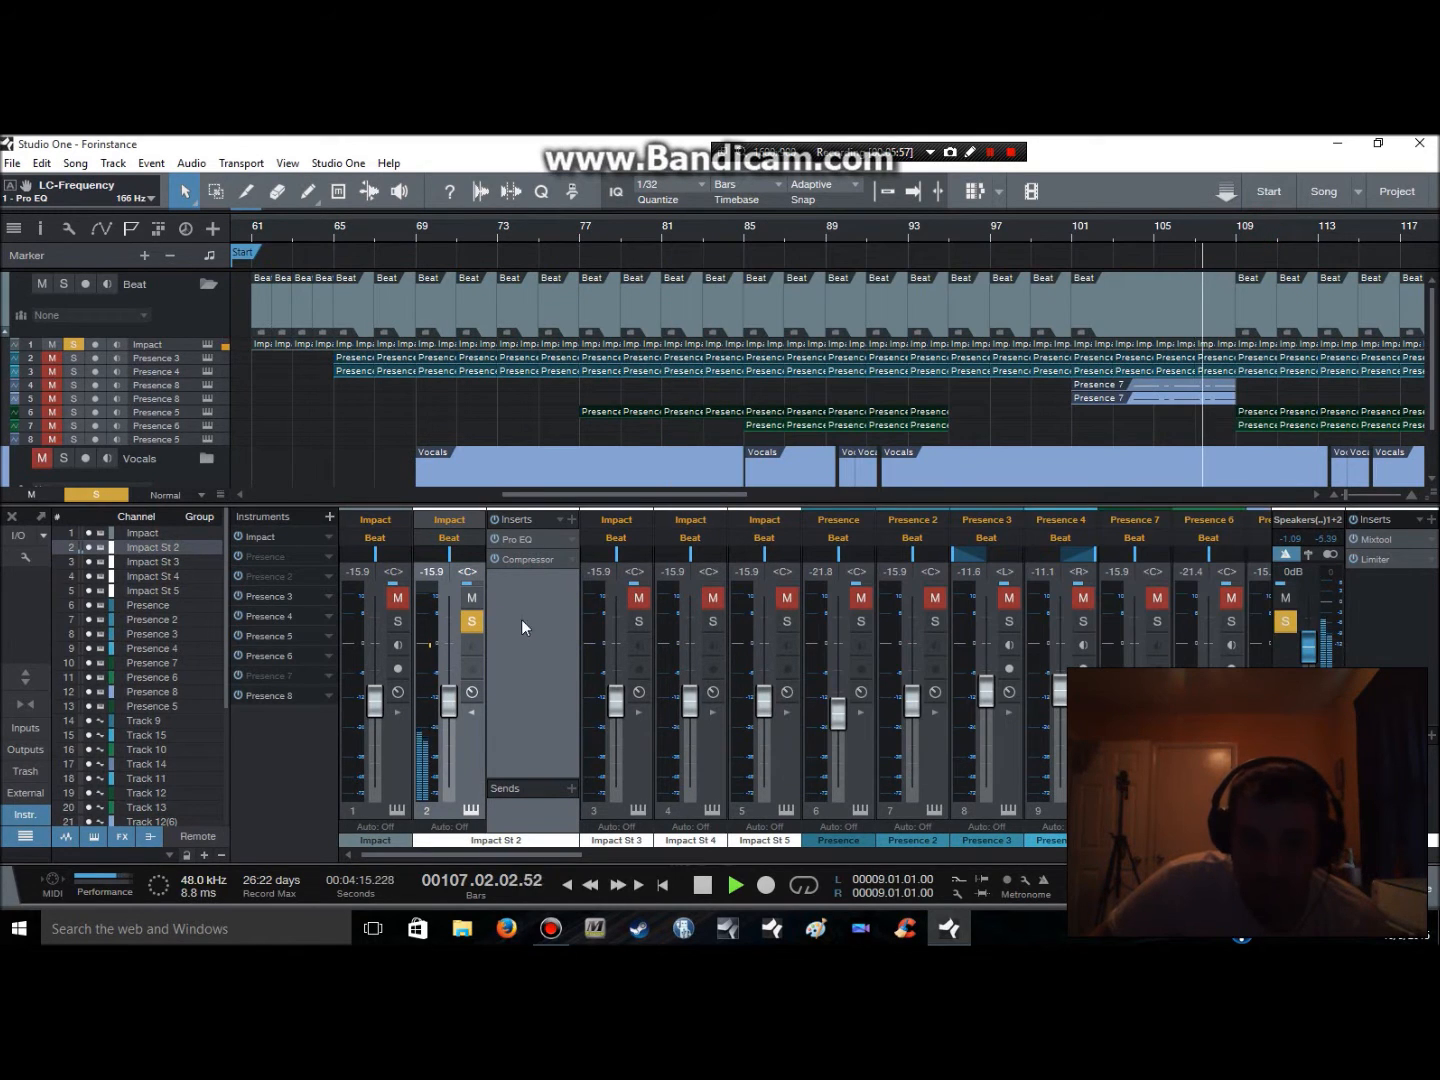
Solo Impact St 3 in place of Impact St 2 and check the pads of its Impact instrument
left_click(472, 622)
left_click(637, 622)
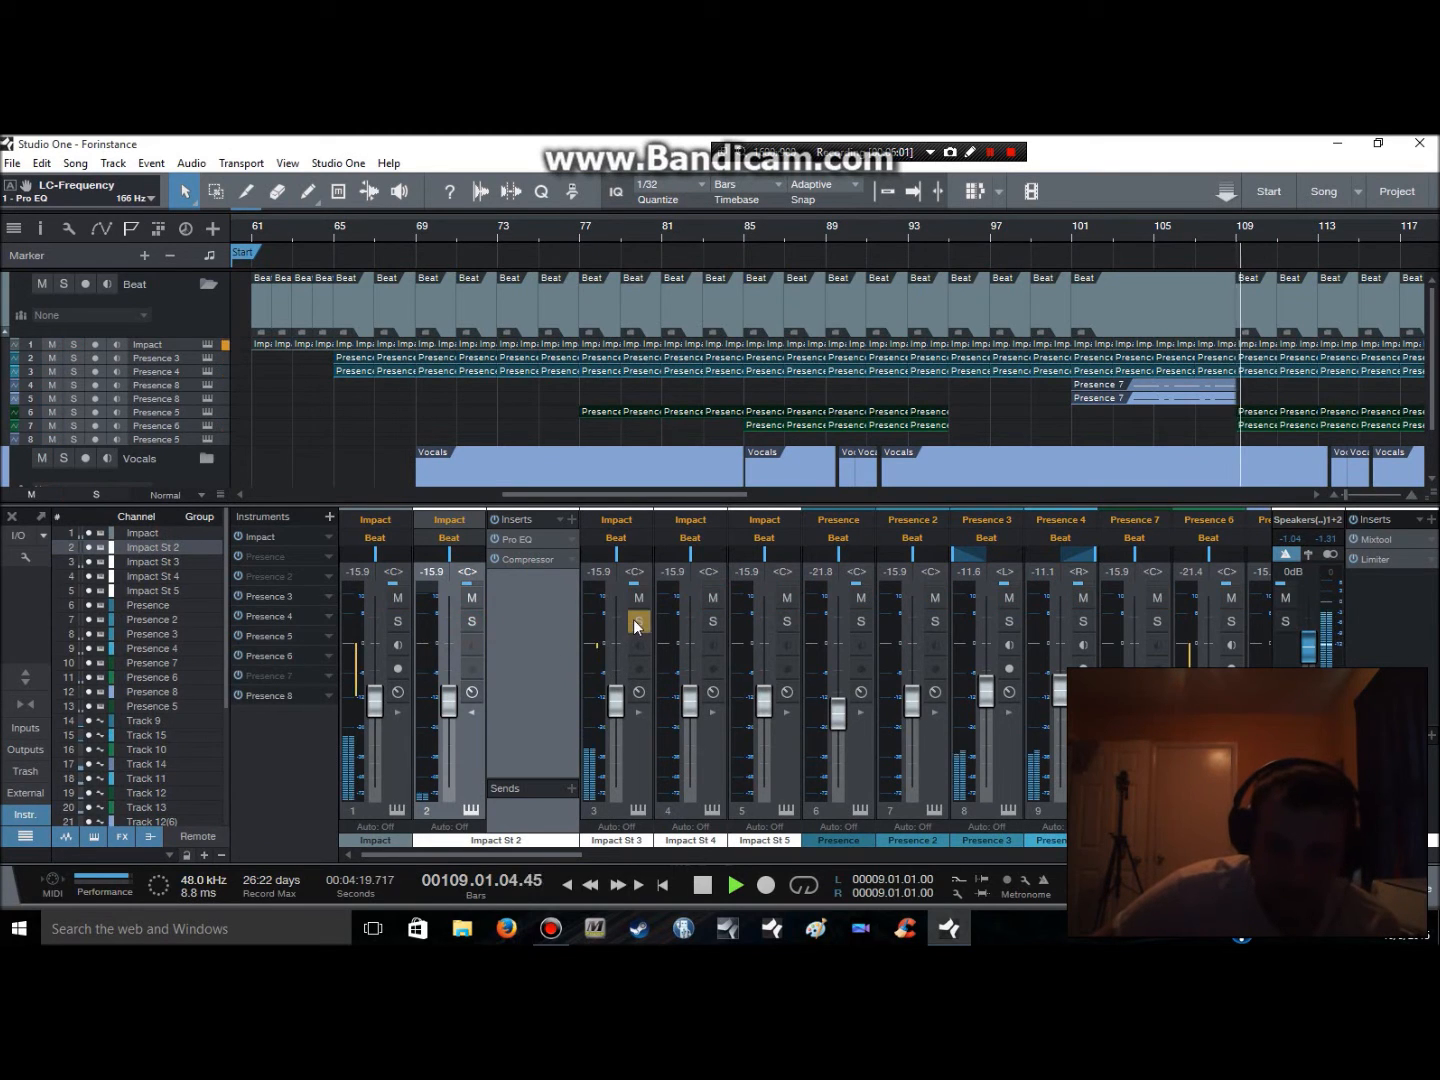
left_click(637, 807)
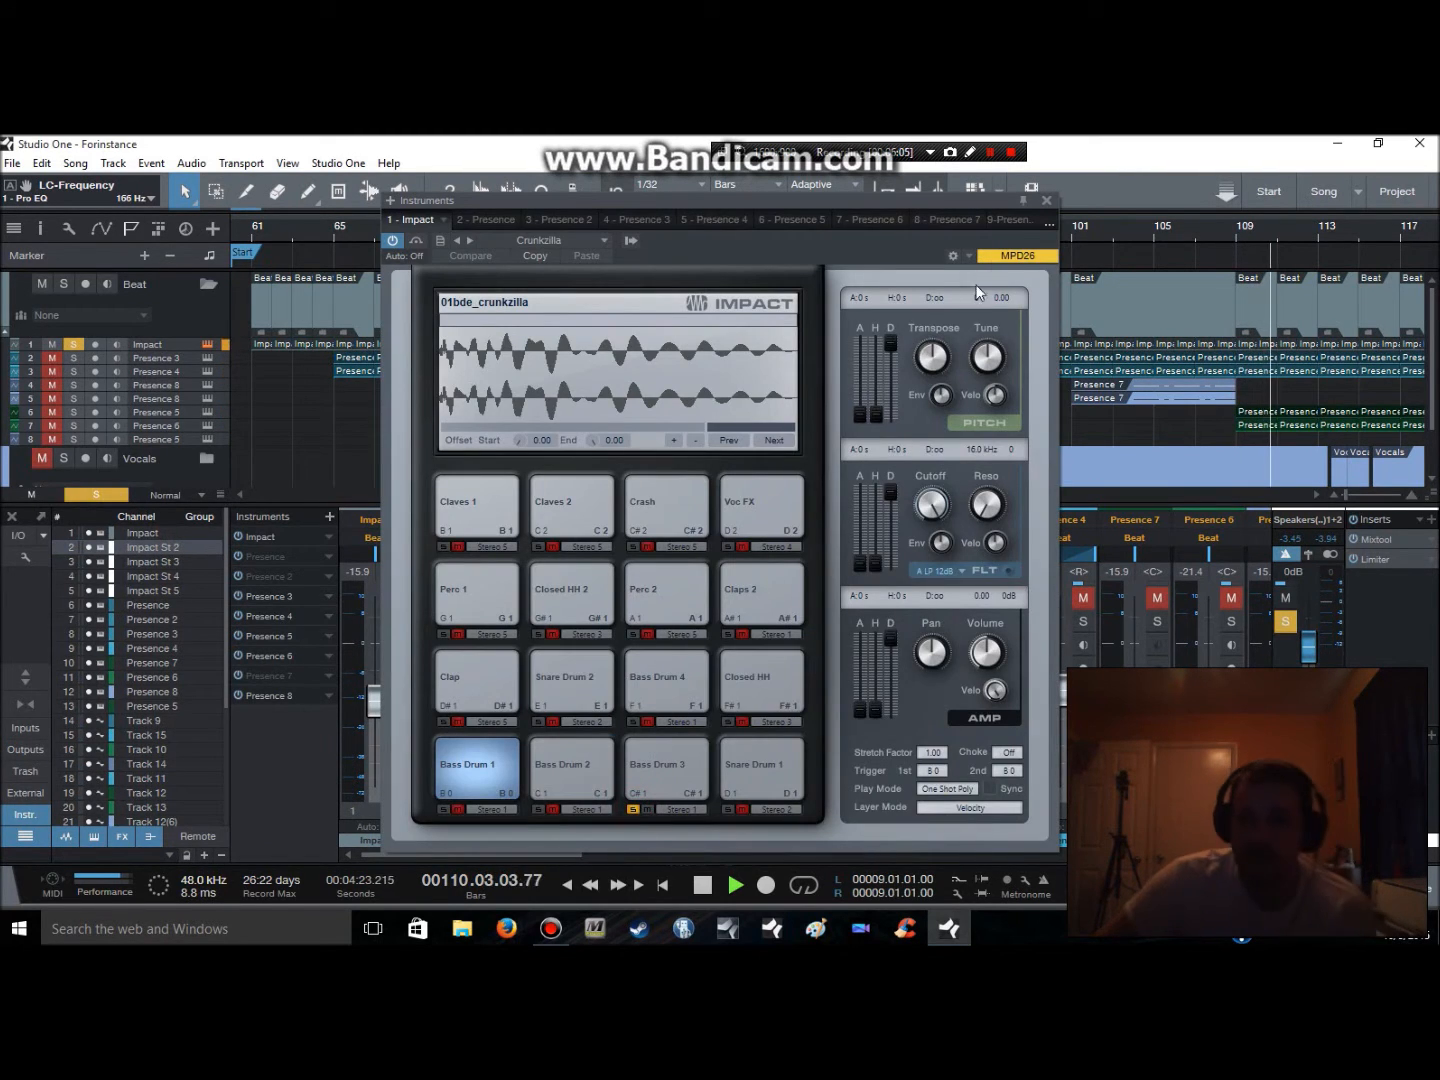
left_click(1046, 200)
Move playback further into the song and toggle the solo of Impact St 3 to compare the sound
key("space")
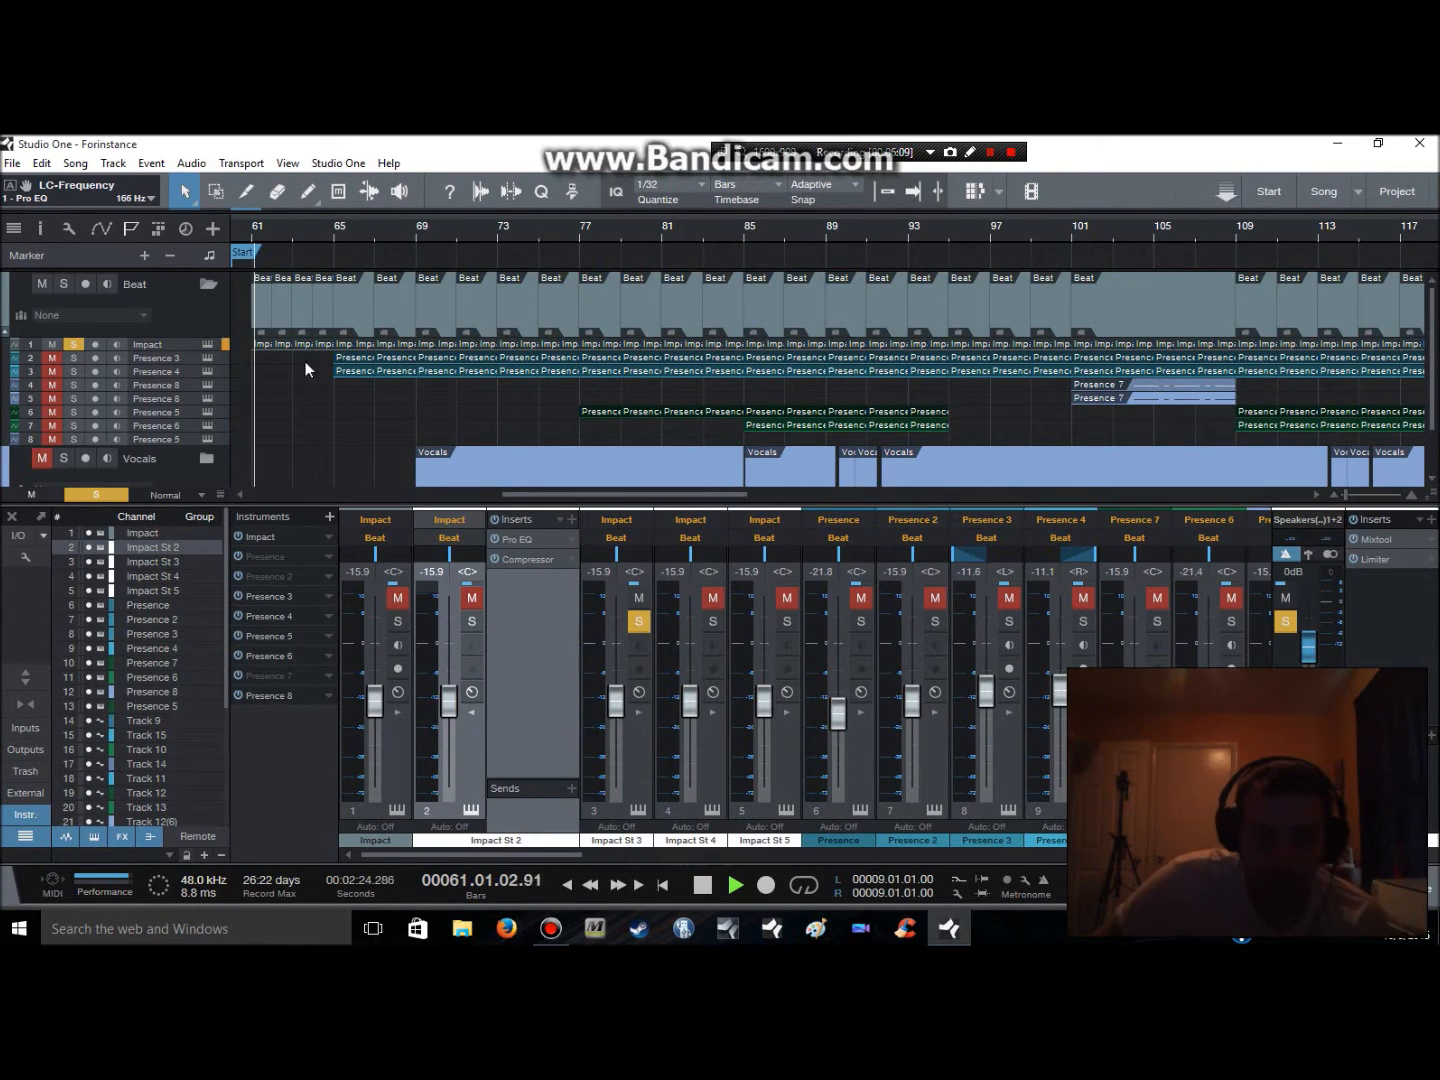
left_click(460, 237)
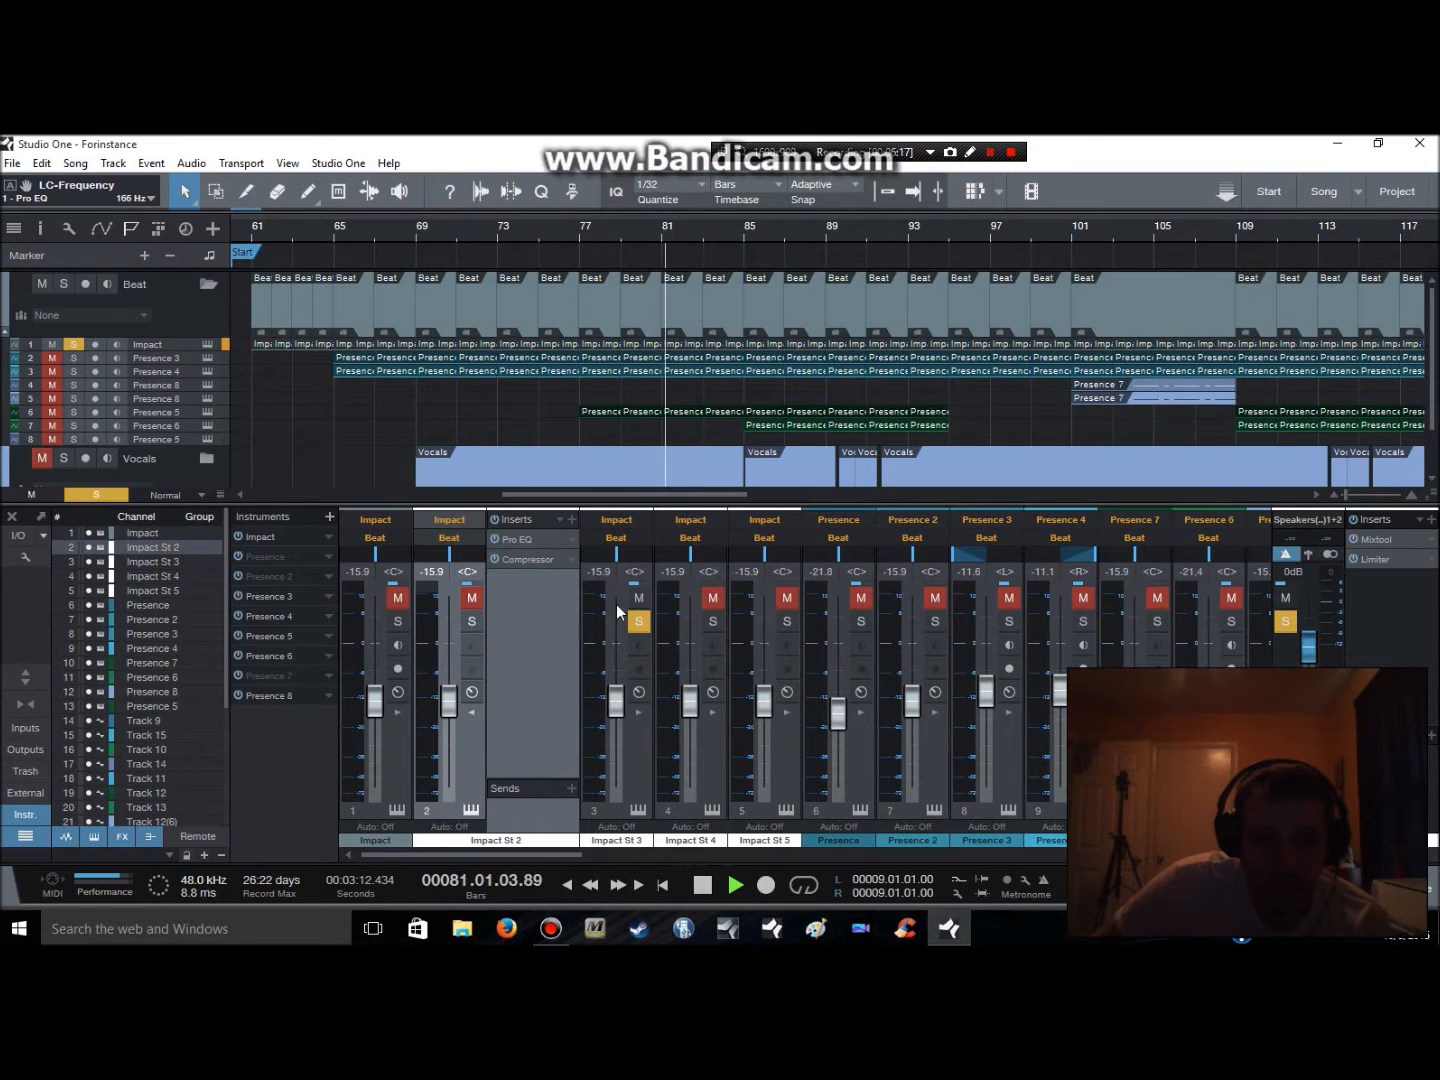
left_click(640, 621)
left_click(643, 621)
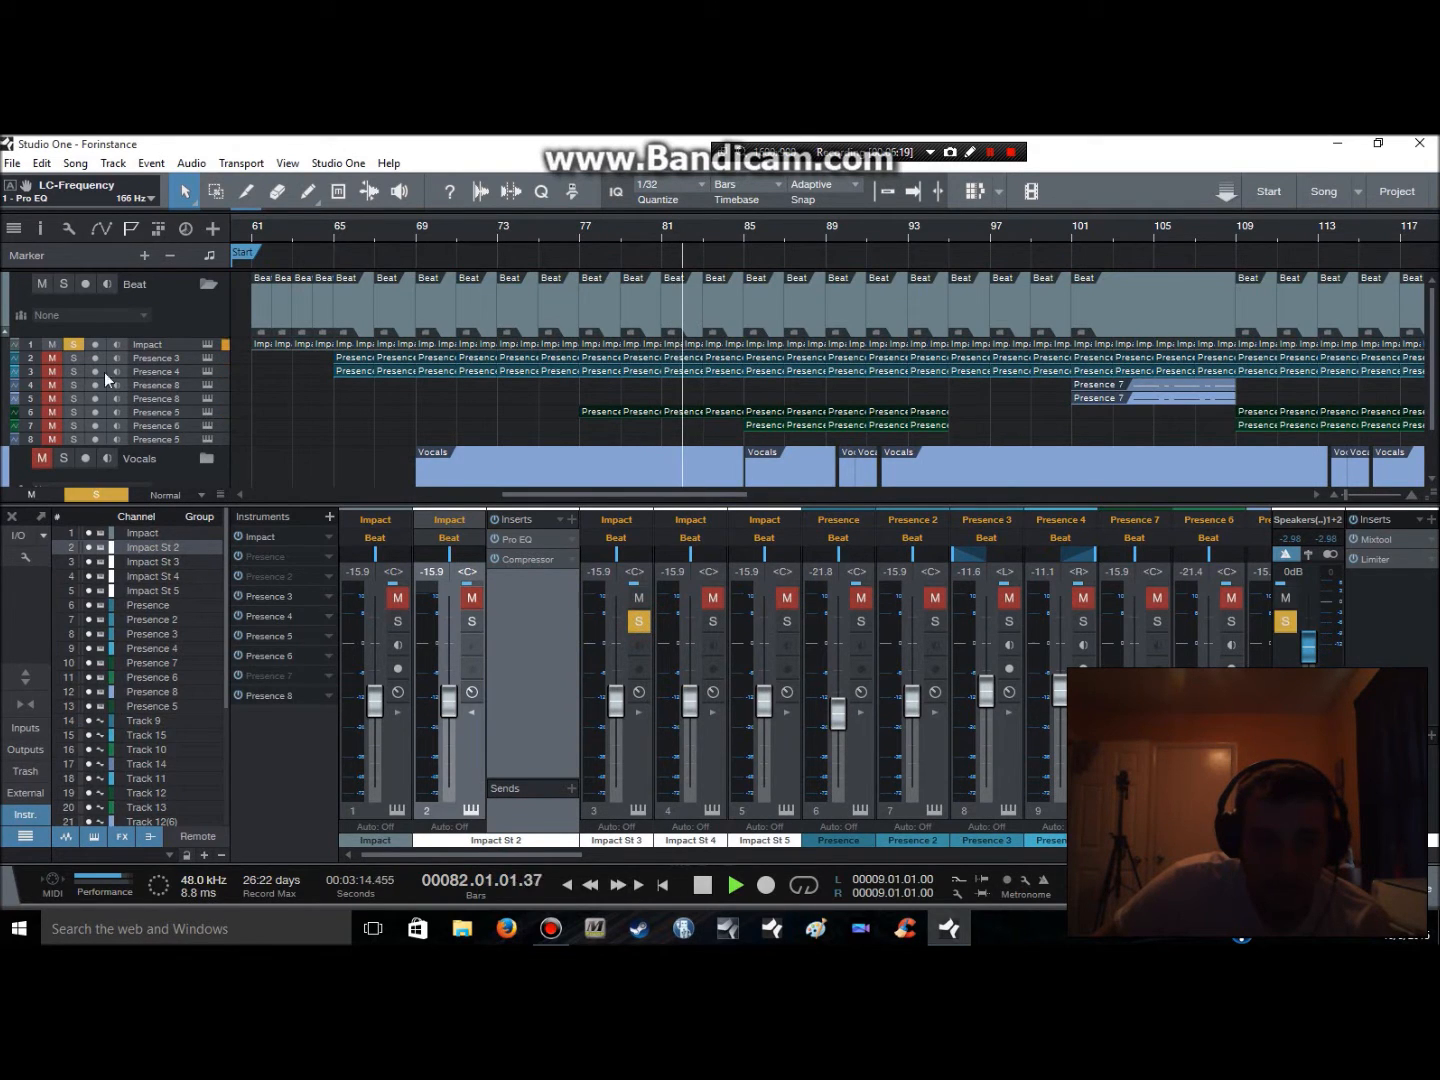
Solo the Beat folder track and collapse the expanded inserts of the Impact St 2 channel
left_click(63, 285)
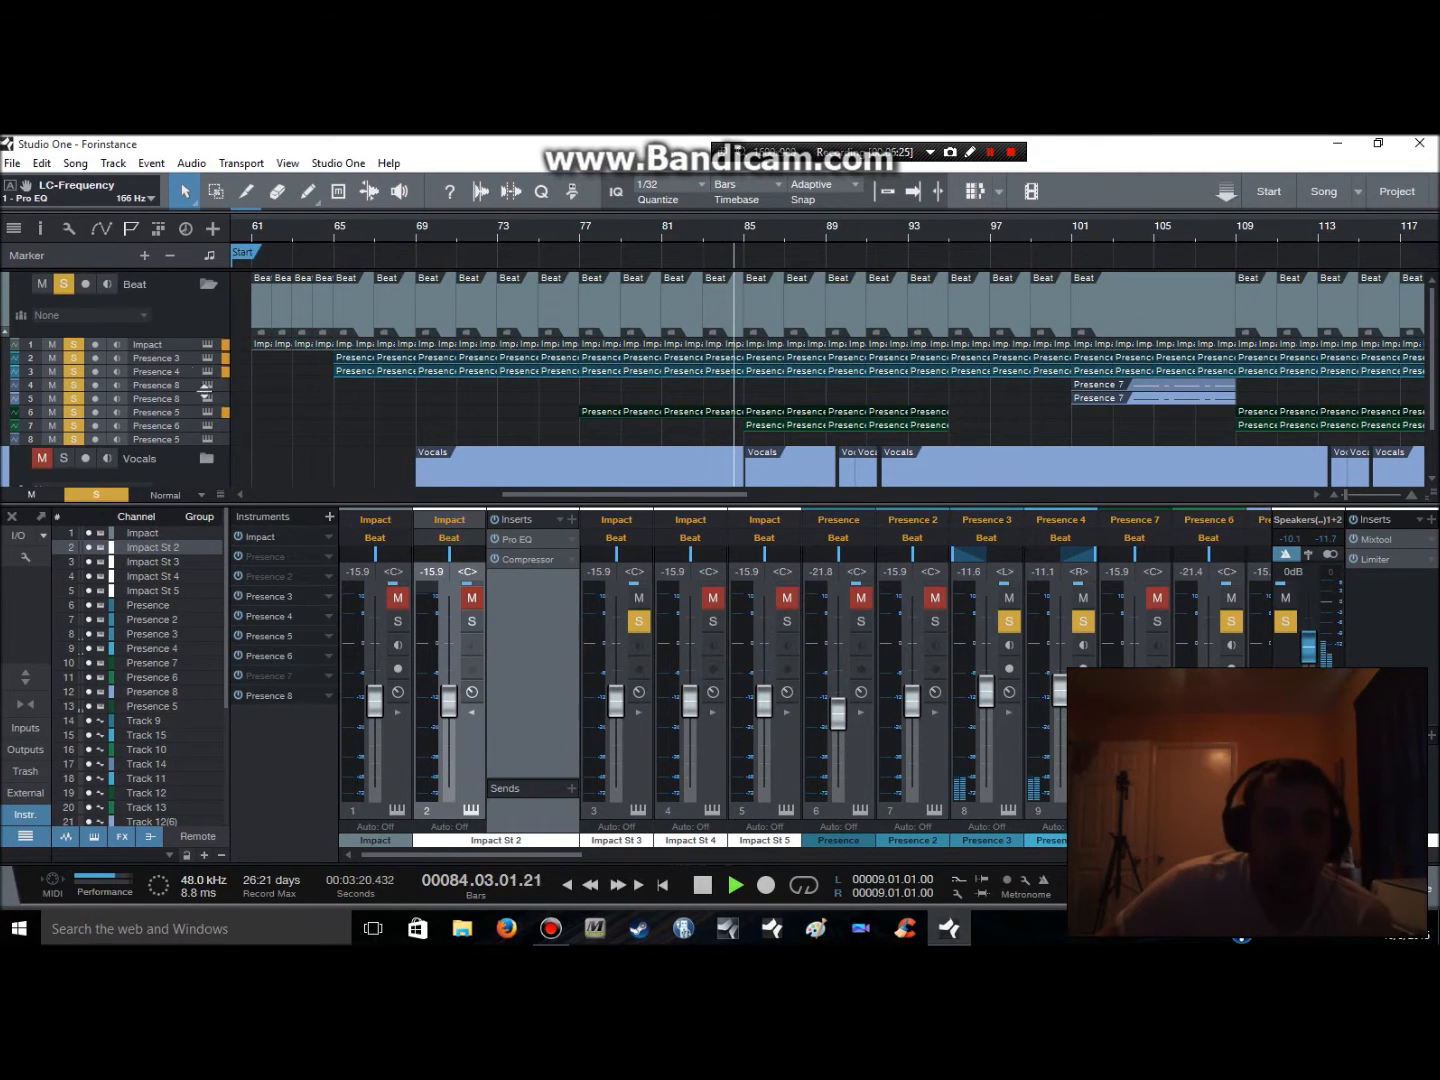
left_click(467, 751)
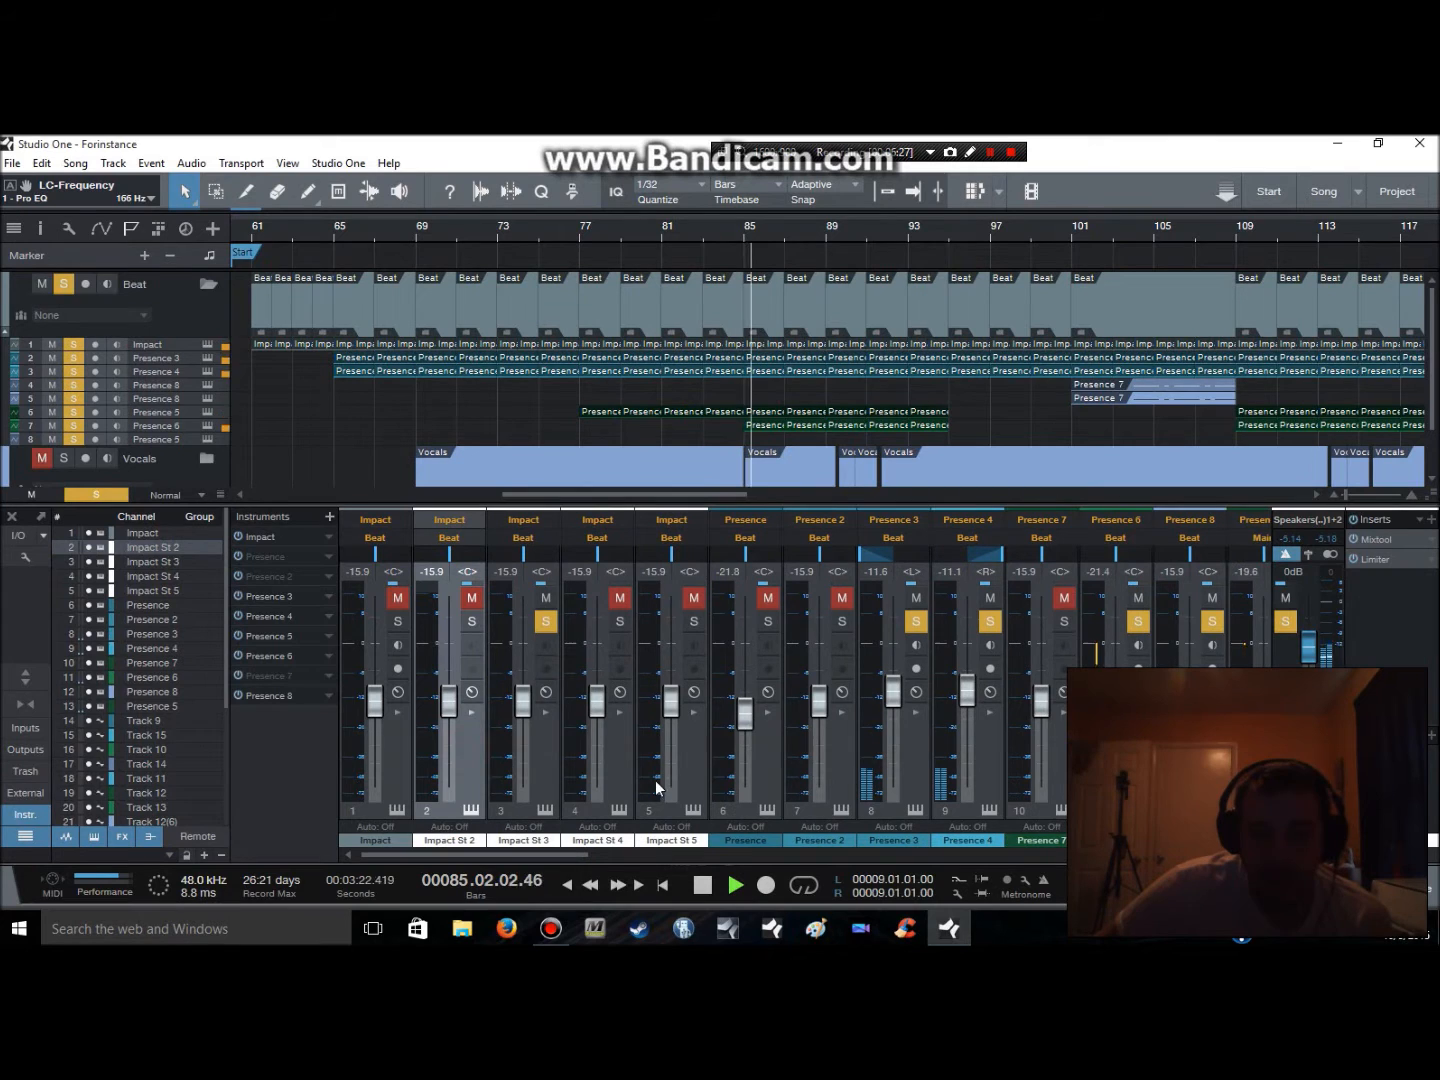
Review the Impact drum pads from the Impact St 2 and Impact St 3 channels
left_click(470, 810)
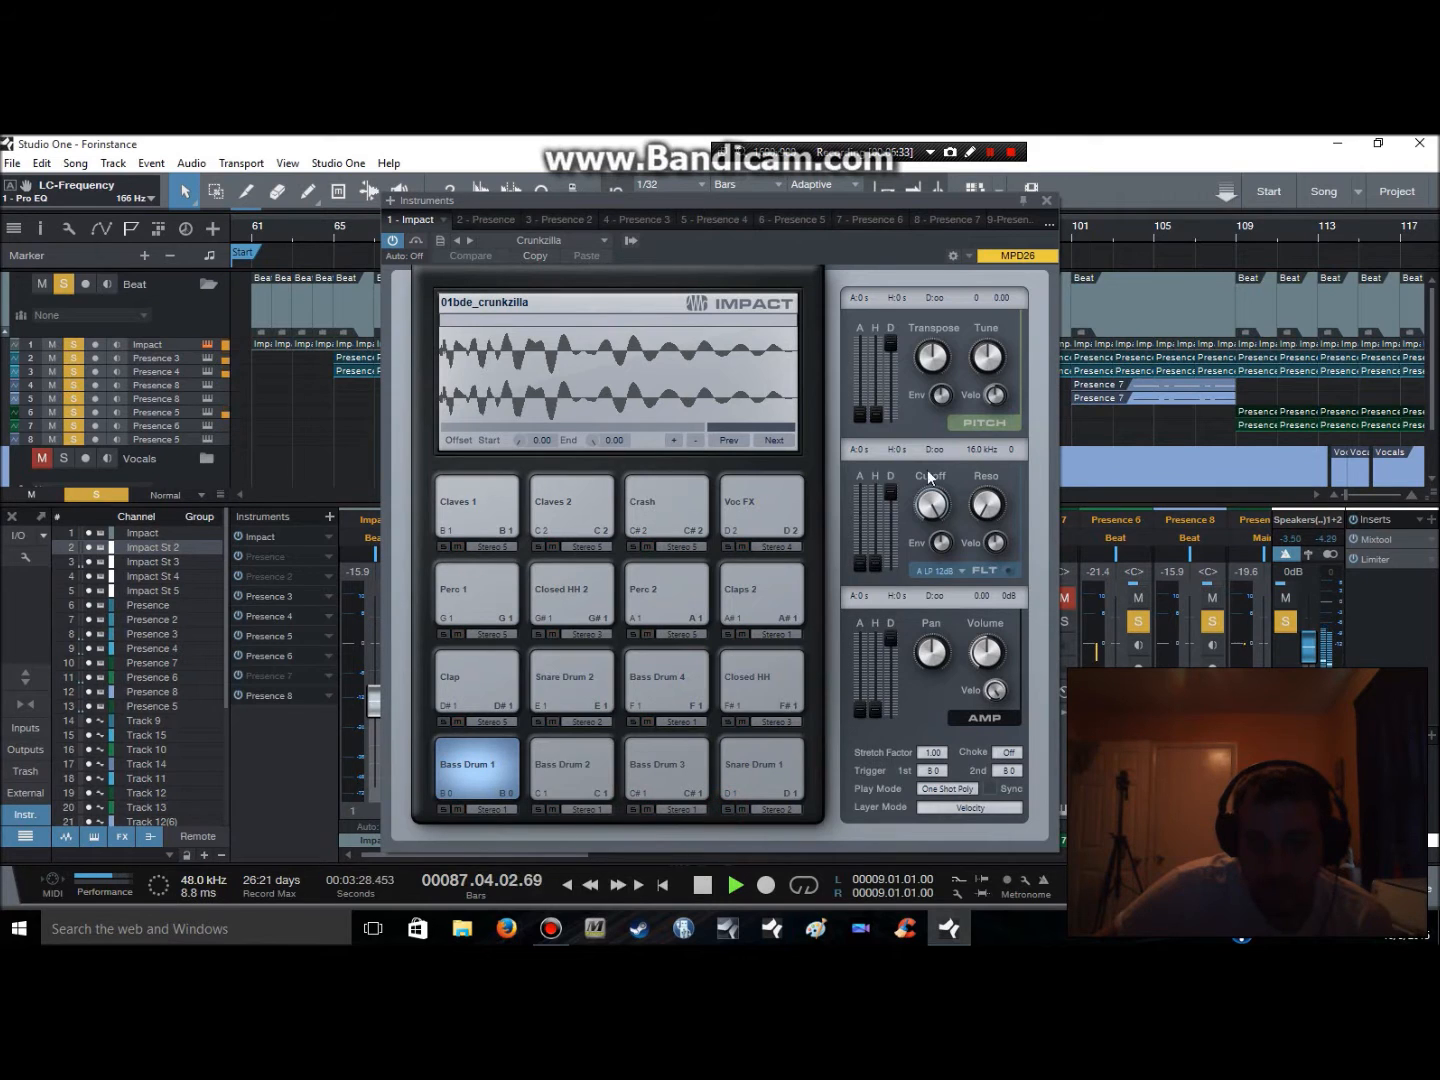
left_click(1045, 198)
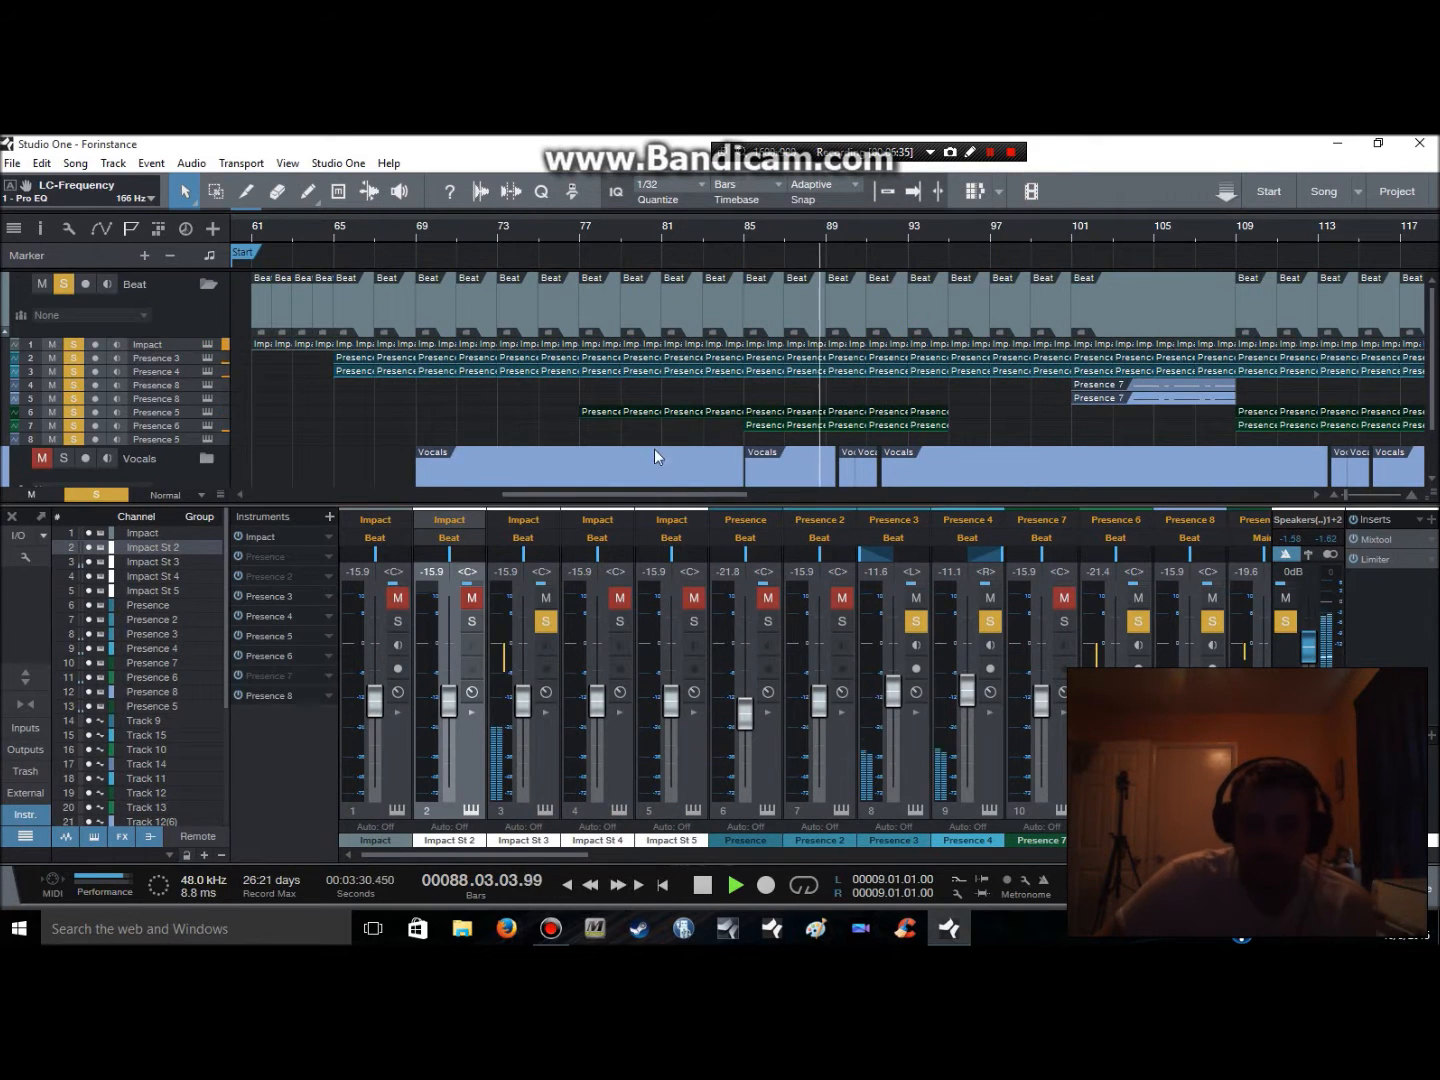
left_click(546, 811)
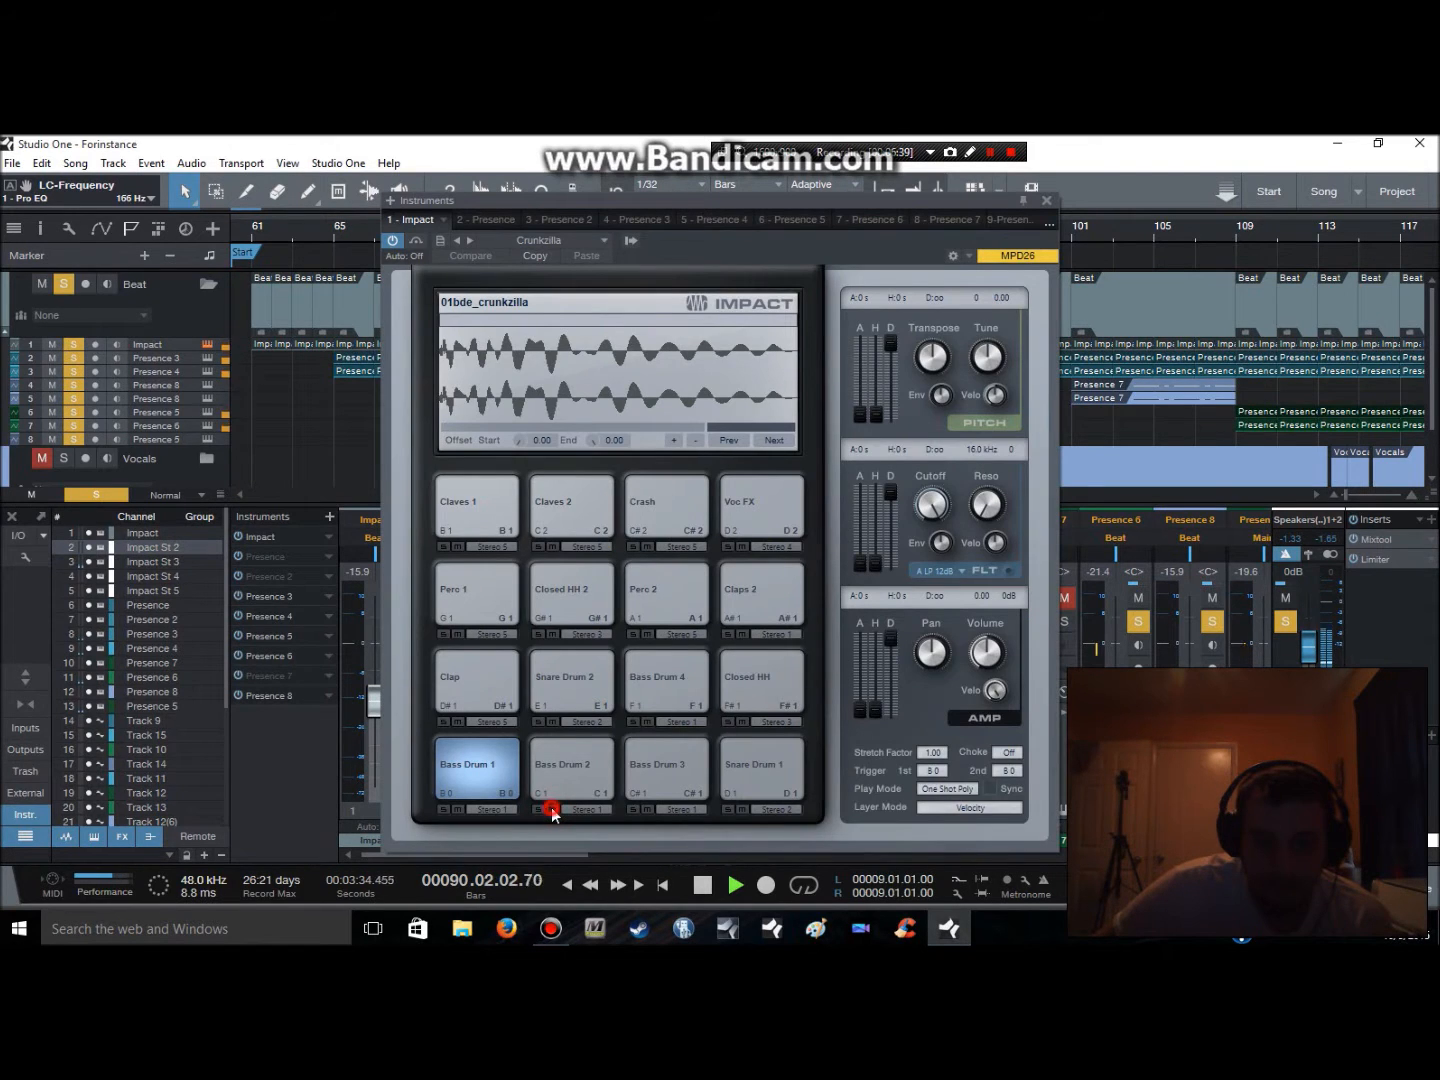
left_click(1047, 199)
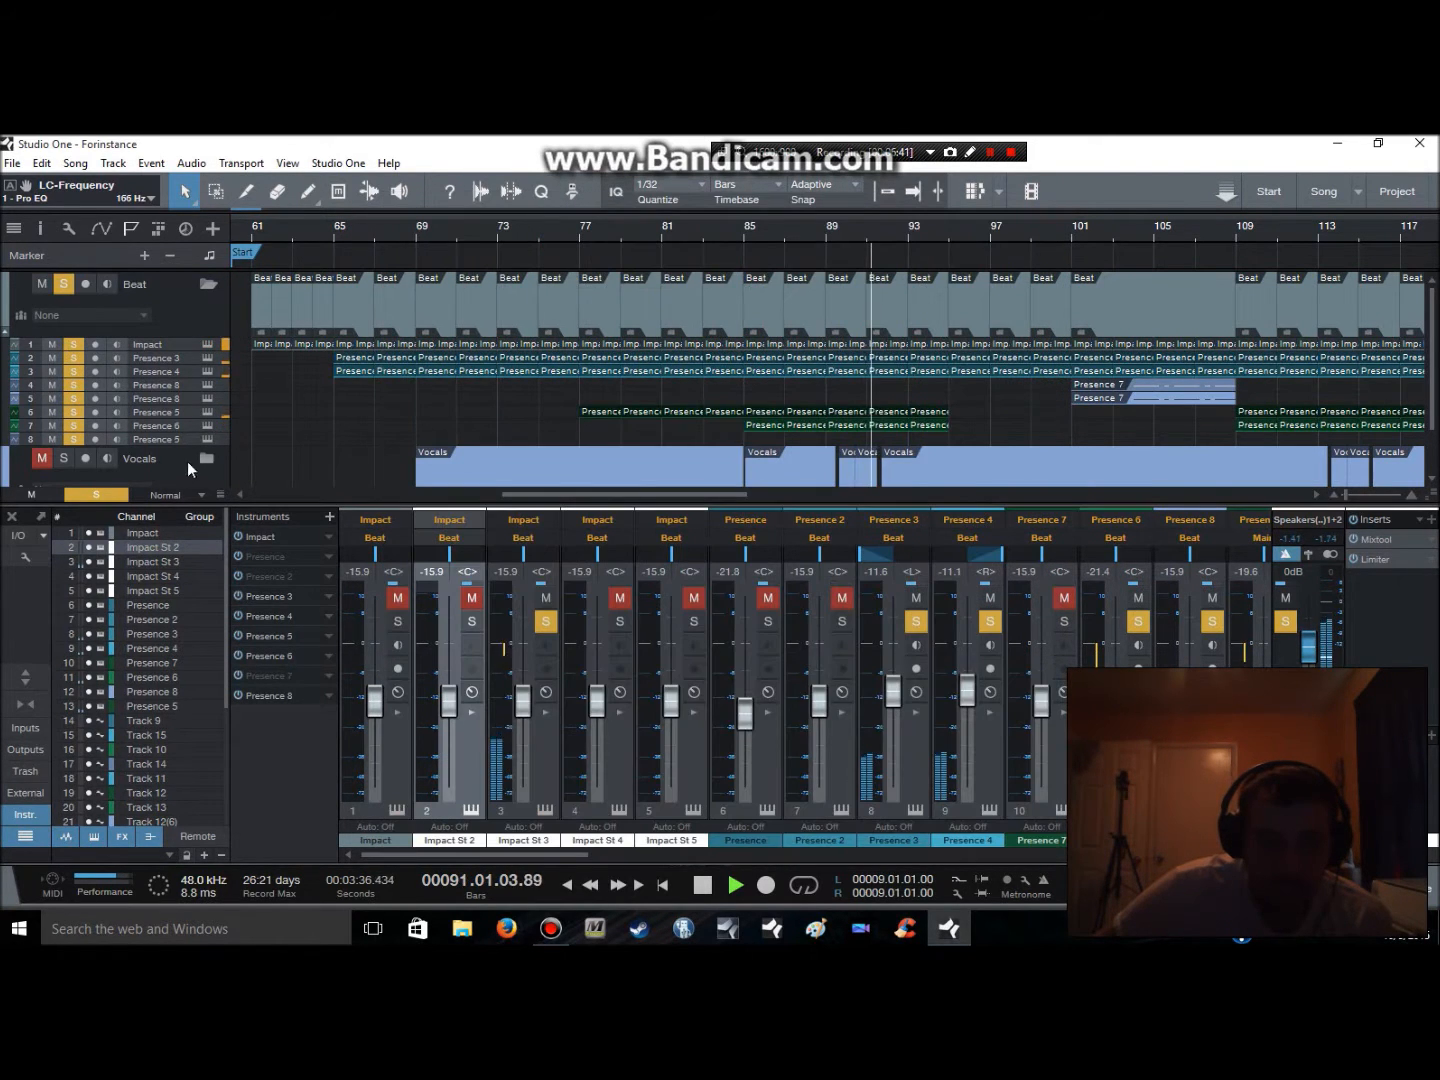
Toggle the global solo off and on, and audition the Bass Drum 2 pad alone in the Impact instrument
left_click(97, 494)
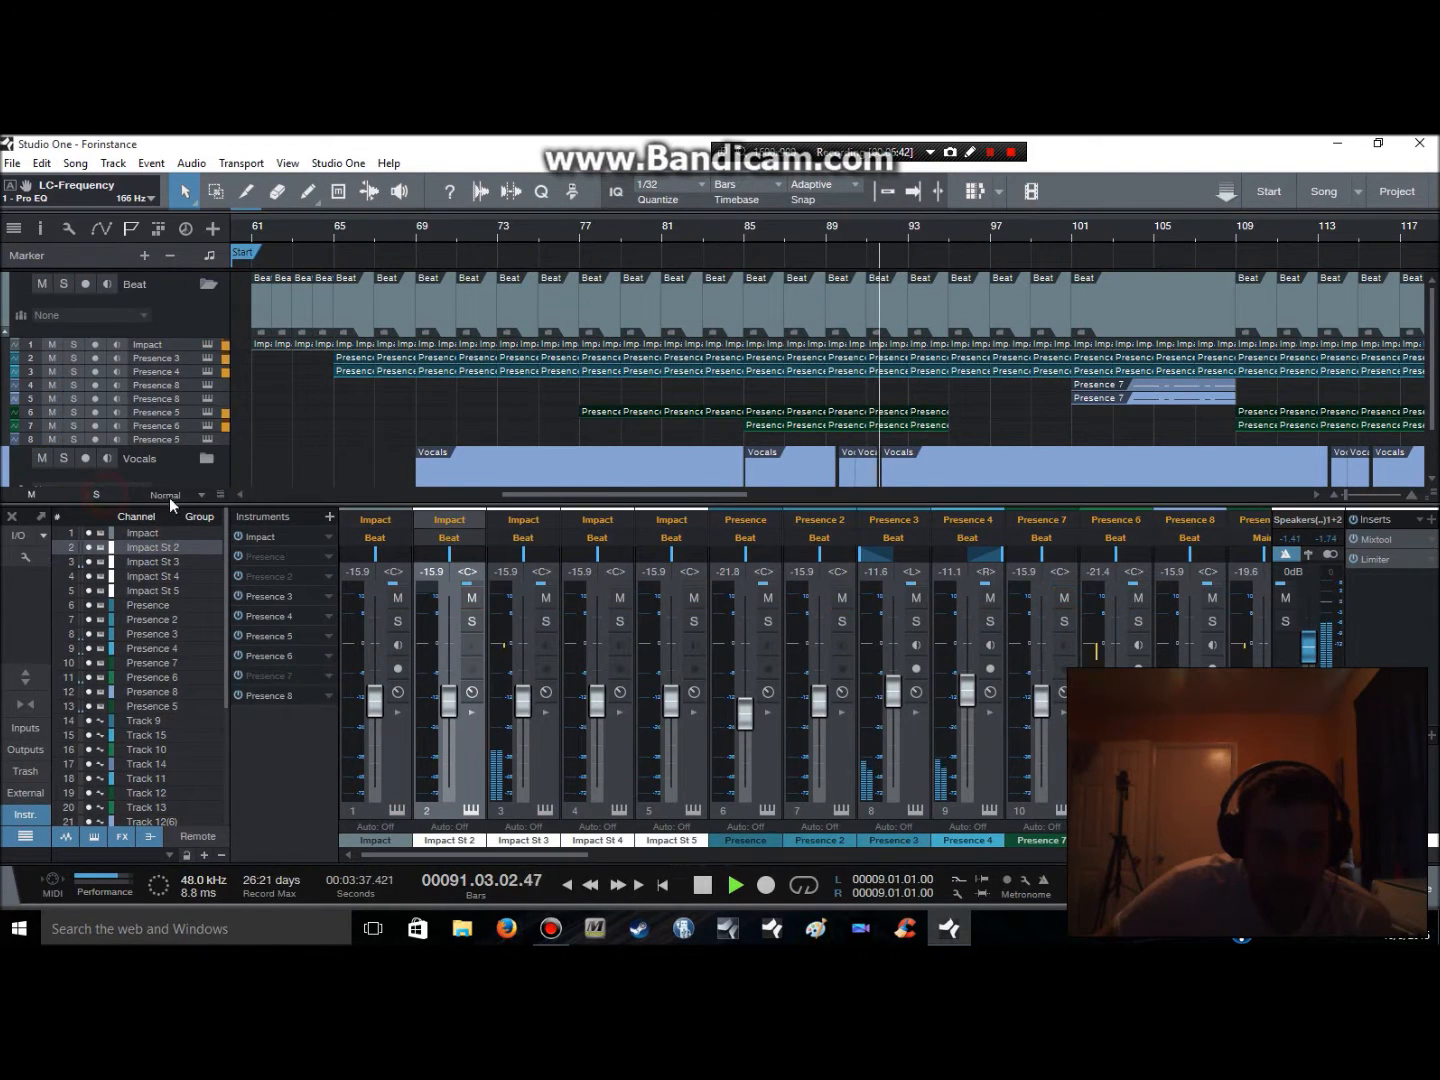
left_click(95, 497)
left_click(546, 808)
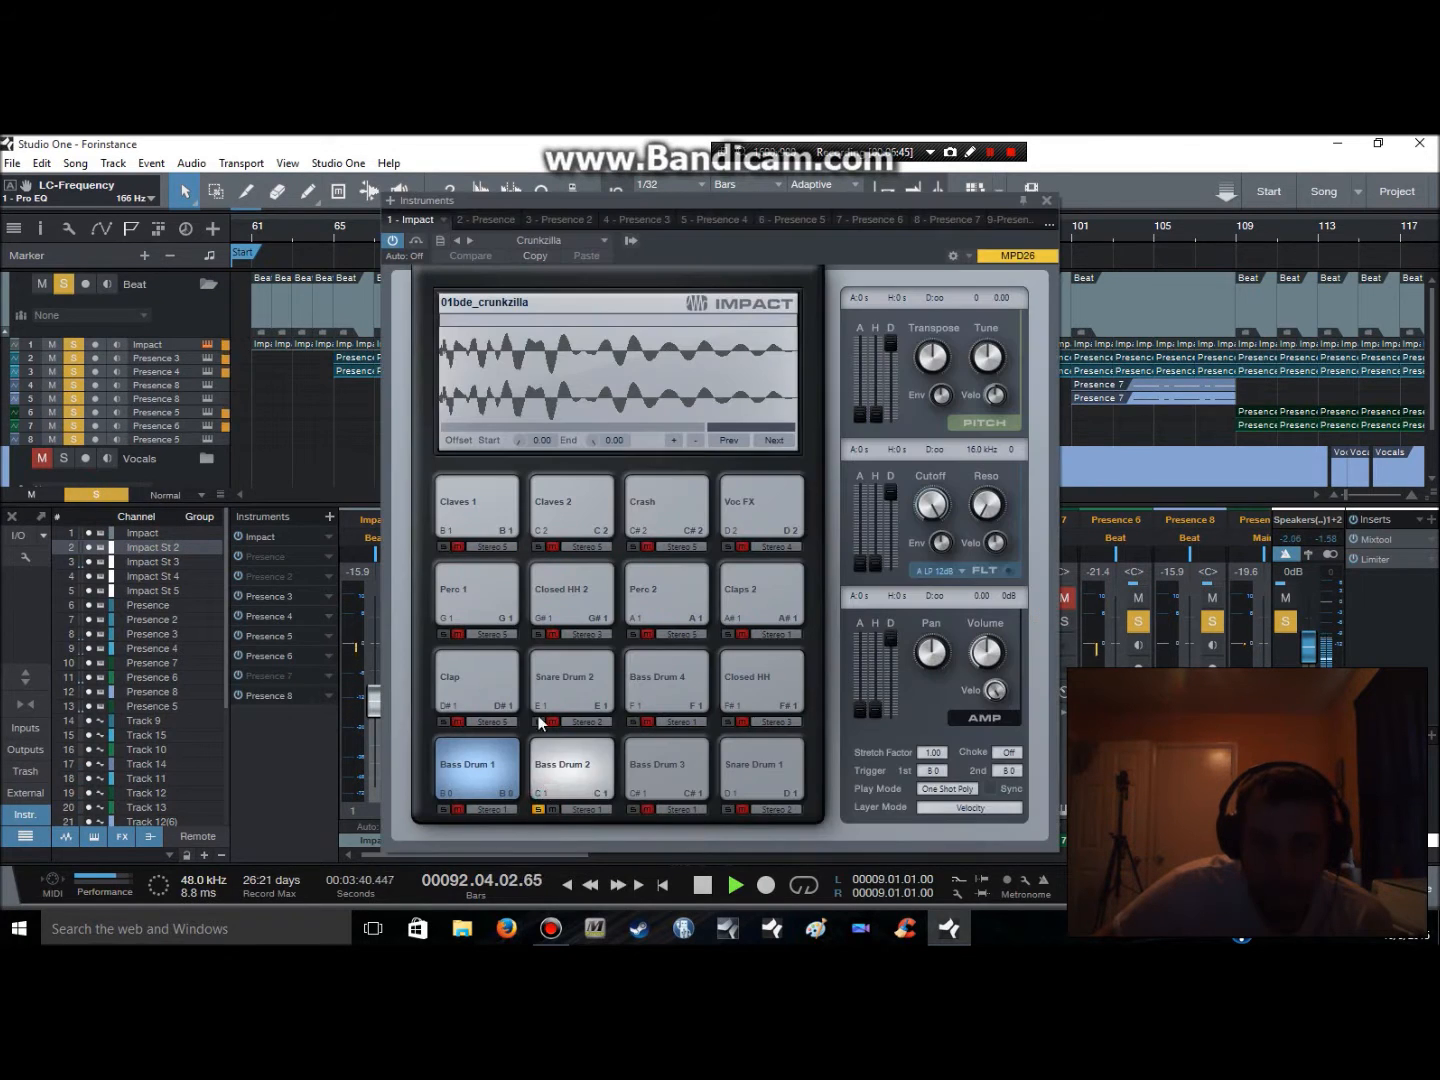
left_click(537, 806)
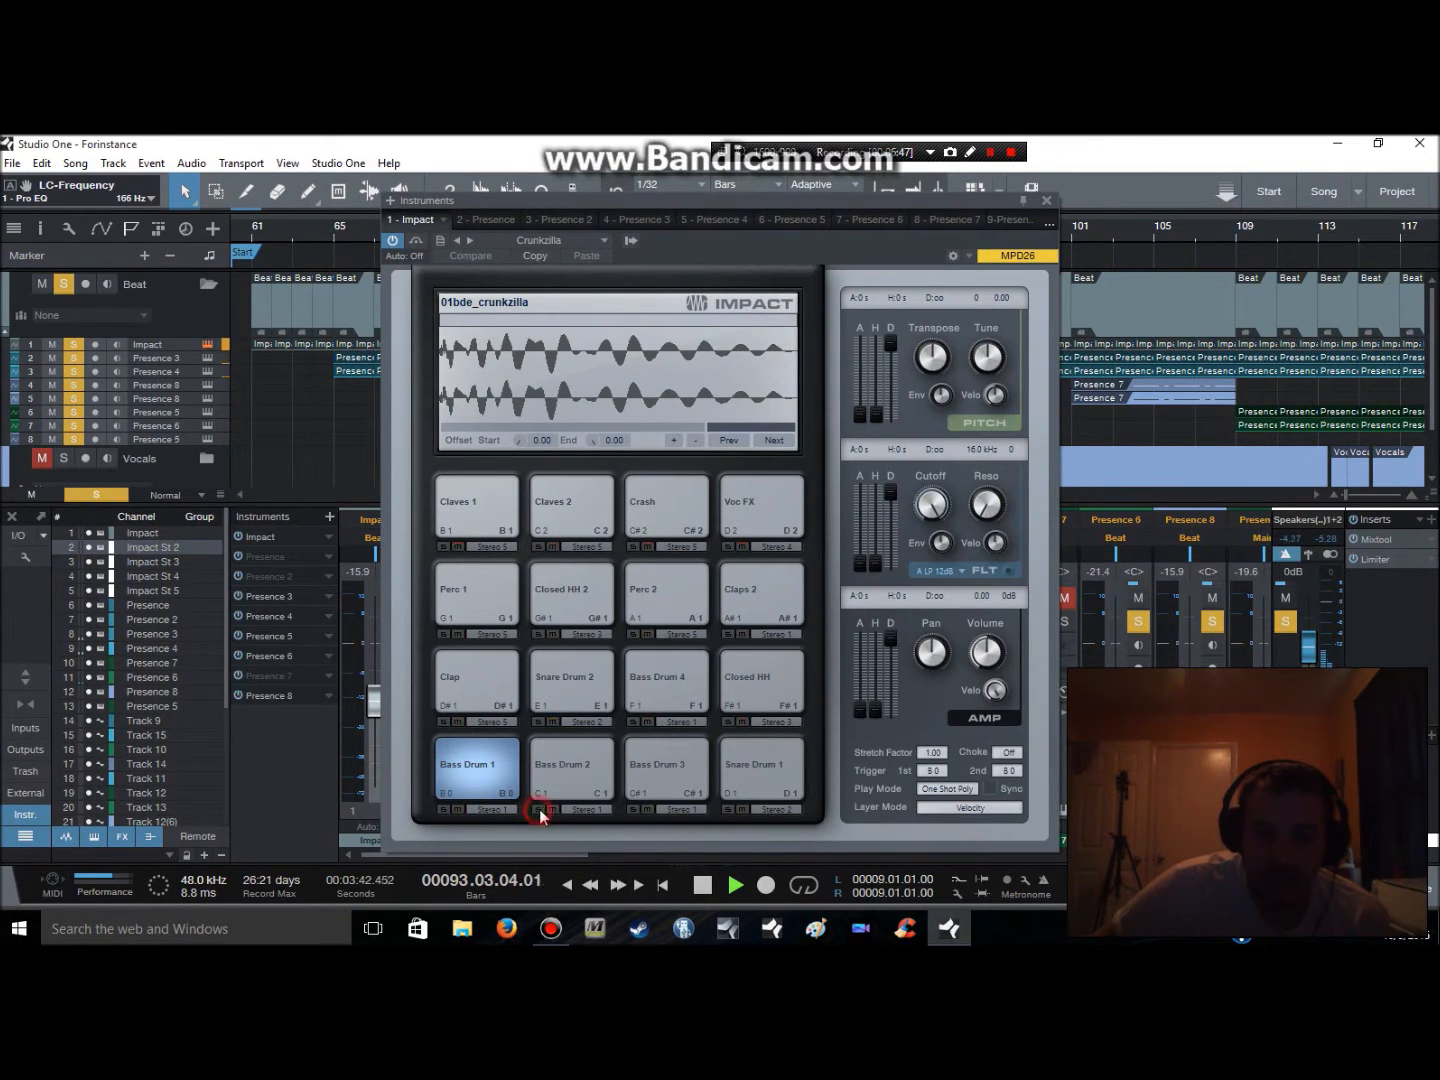
left_click(1047, 203)
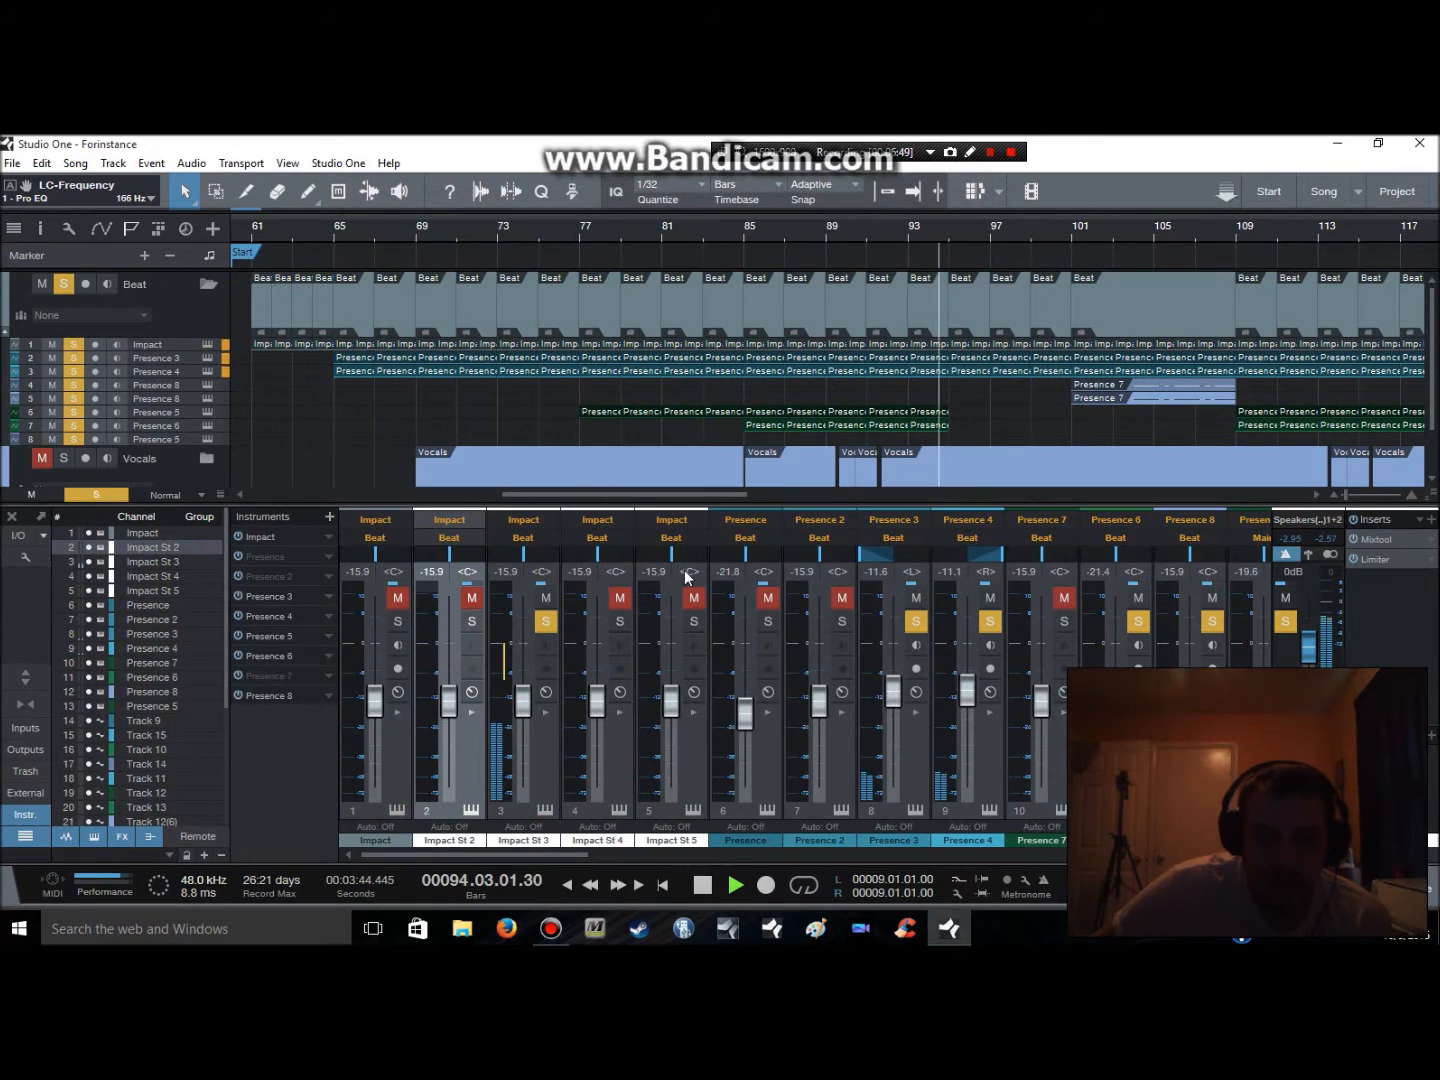
Clear all track solos and mutes, and solo only the Impact St 3 channel
left_click(544, 622)
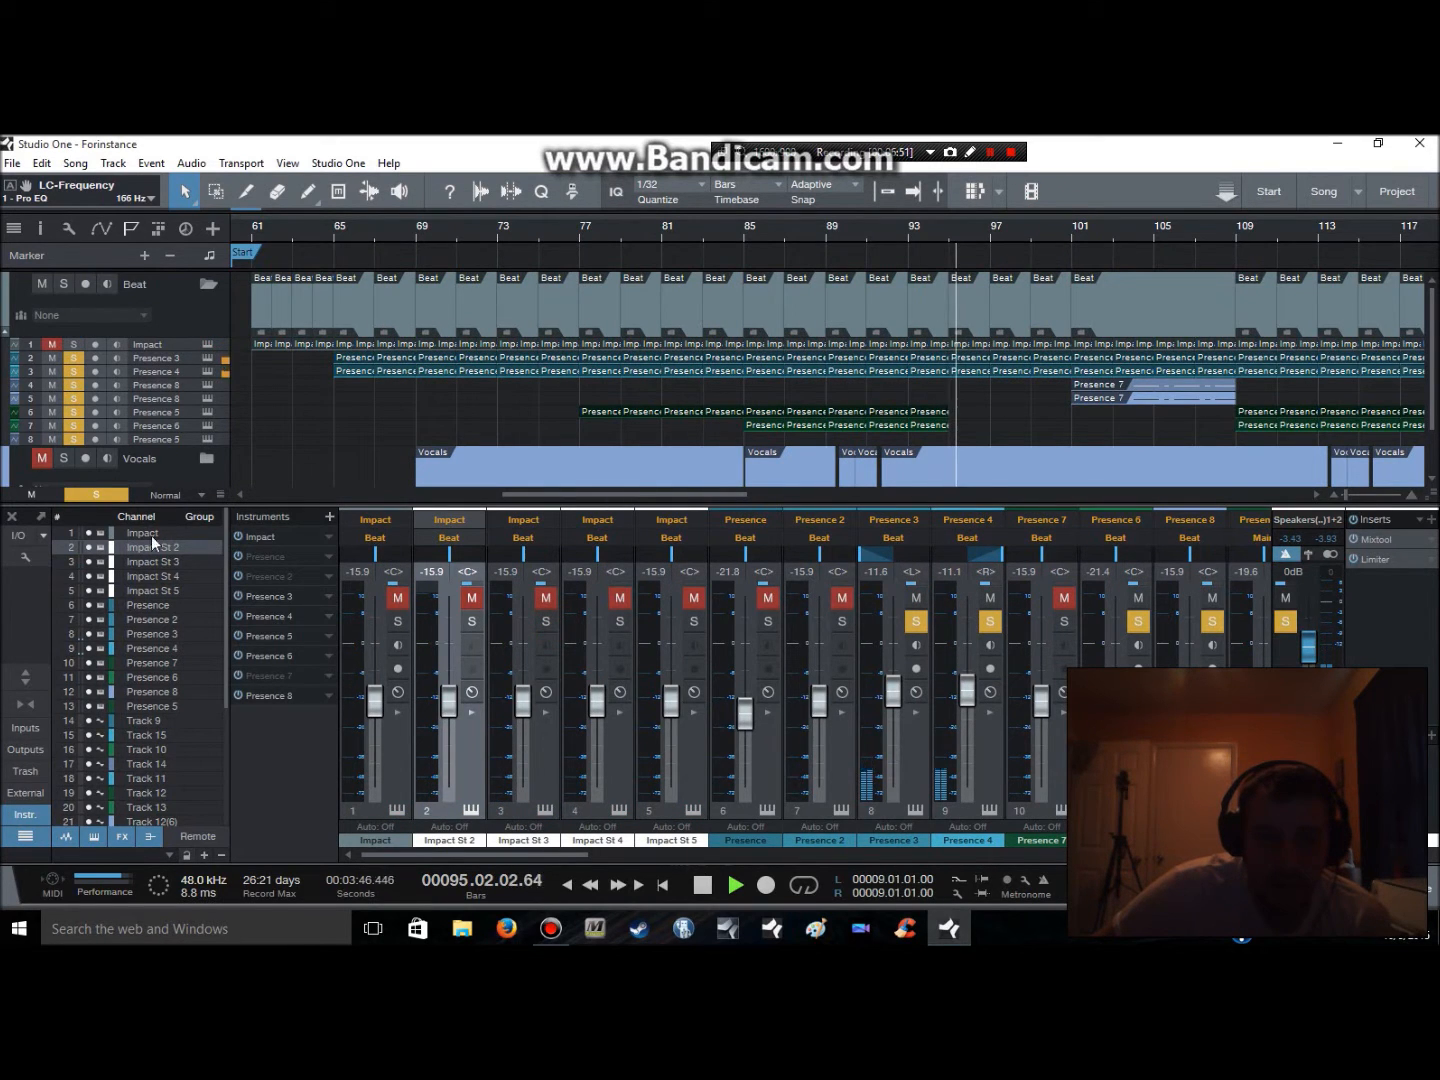
left_click(33, 494)
left_click(87, 495)
left_click(49, 495)
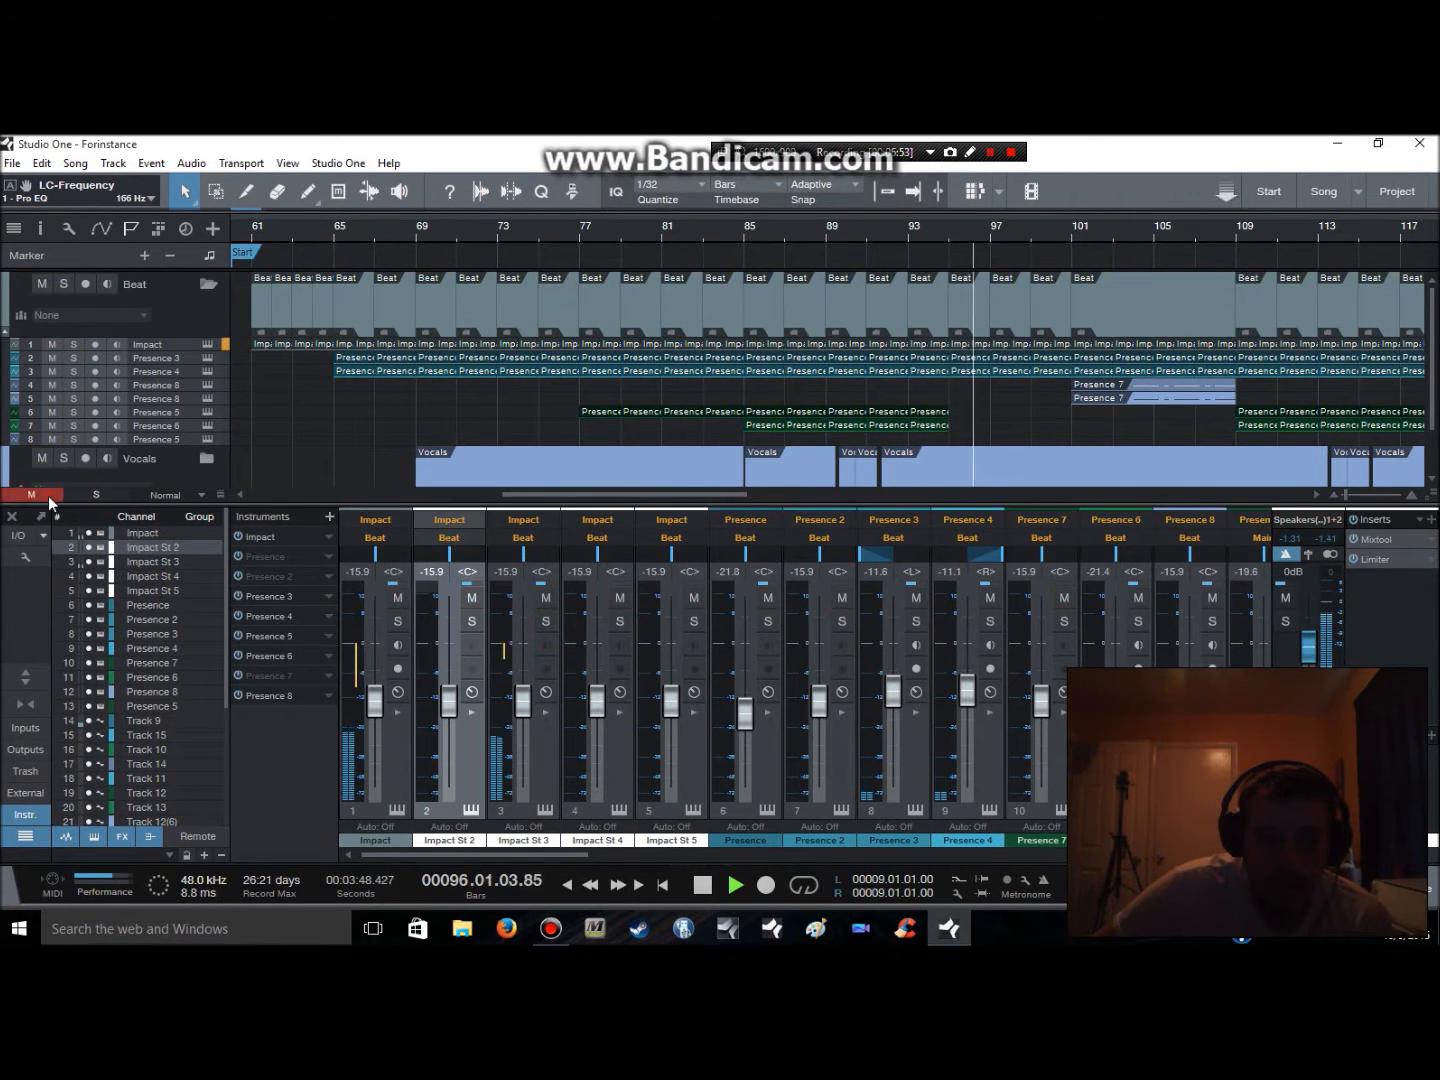
left_click(544, 622)
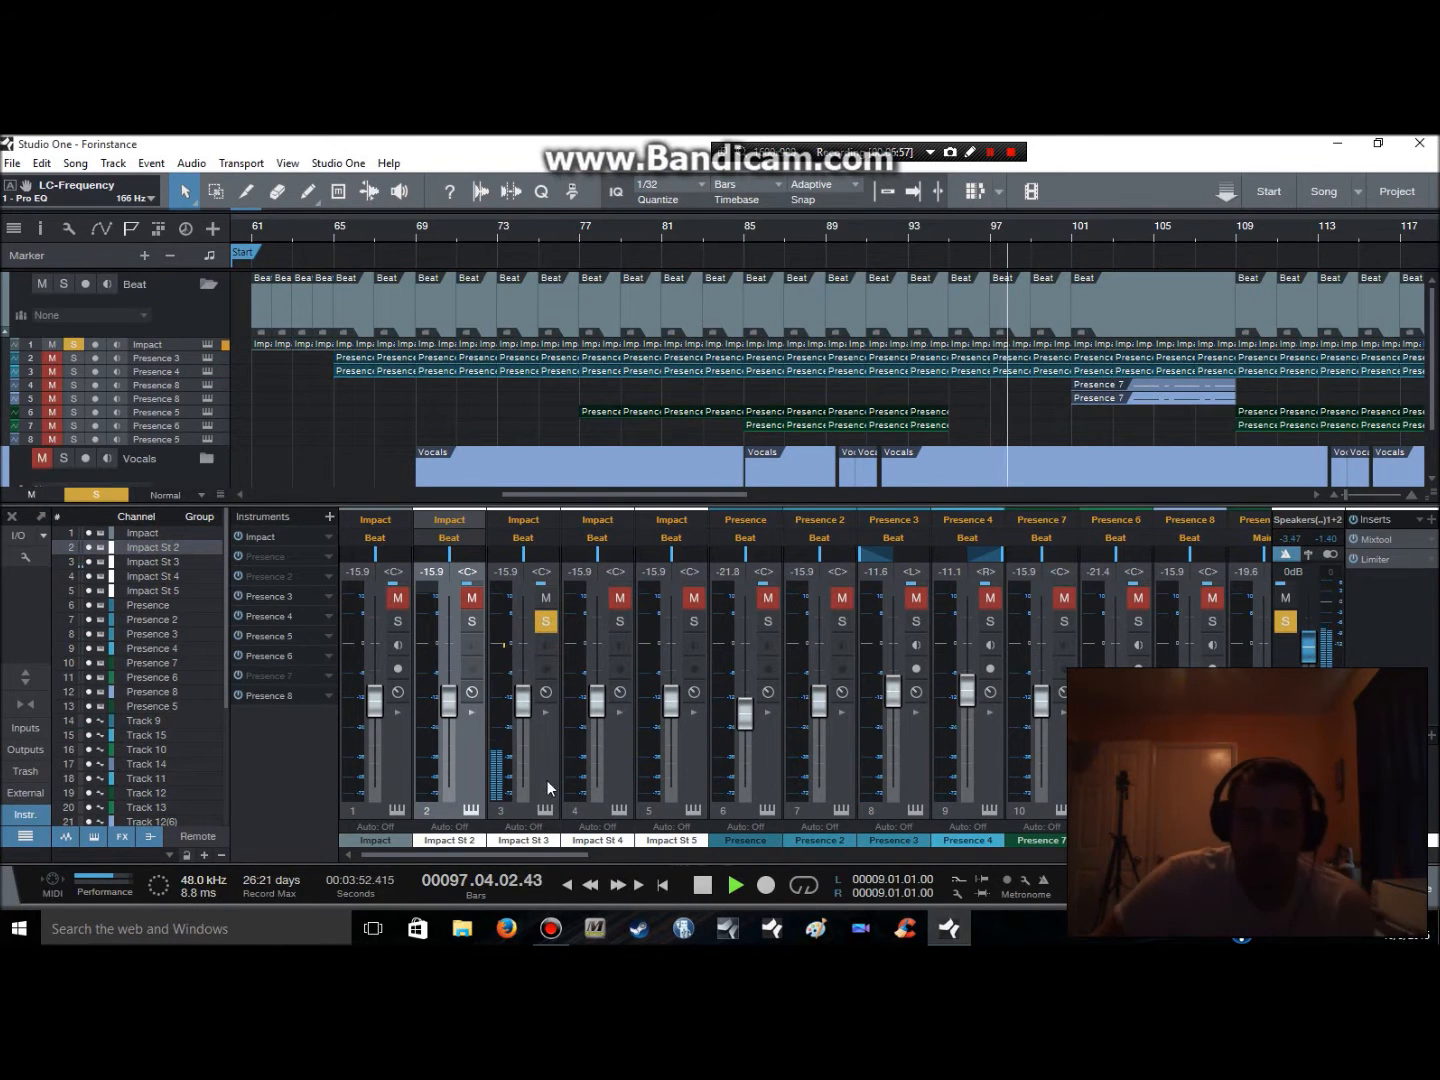
Check the Impact drum pads for the Impact St 3 channel, and open the Pro EQ from its expanded inserts
left_click(543, 809)
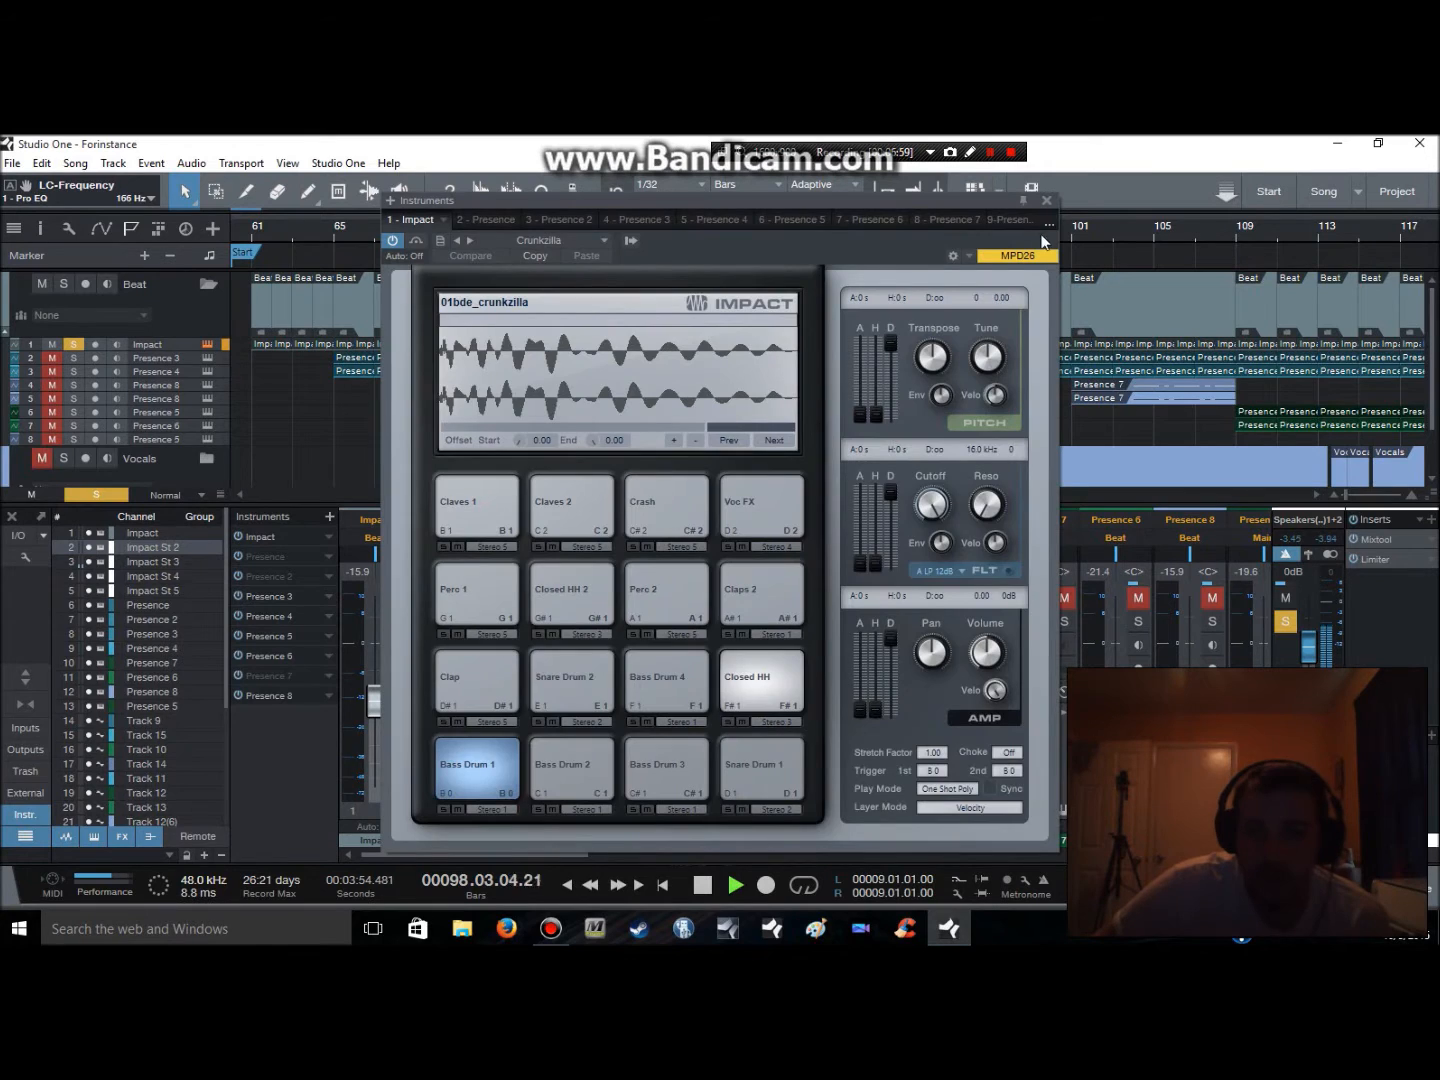
left_click(1048, 200)
left_click(544, 712)
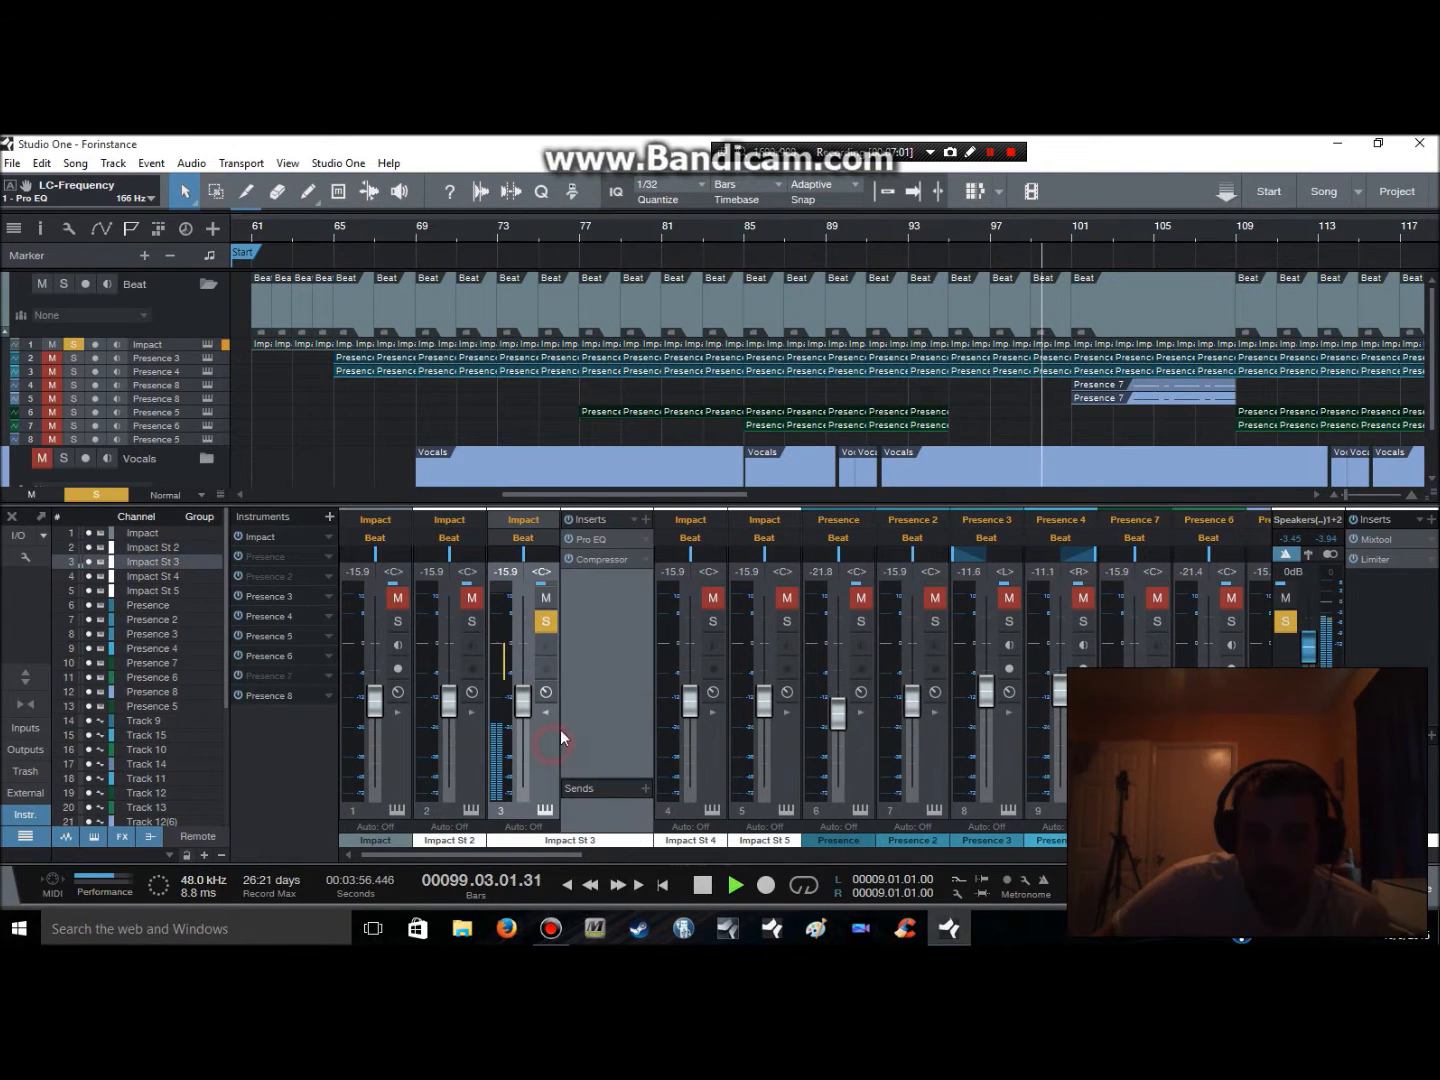
left_click(599, 541)
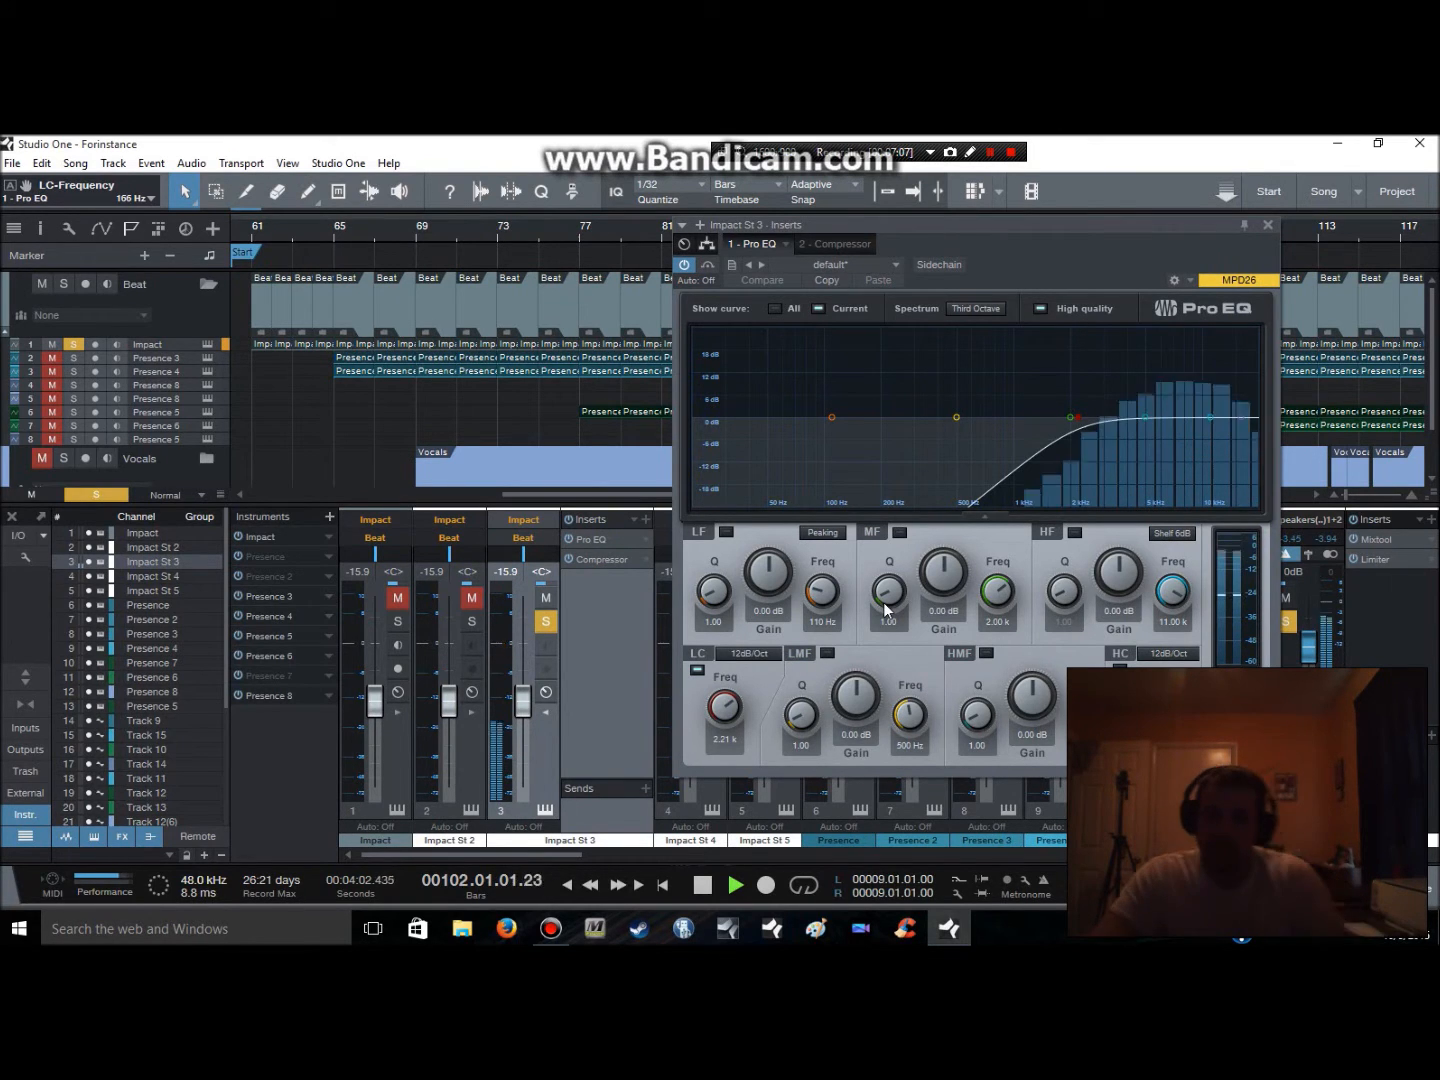
Bypass the low cut in the Impact St 3 Pro EQ for comparison, and re-enable it with its frequency at 2.37 kHz
left_click(698, 669)
left_click_drag(725, 706, 727, 787)
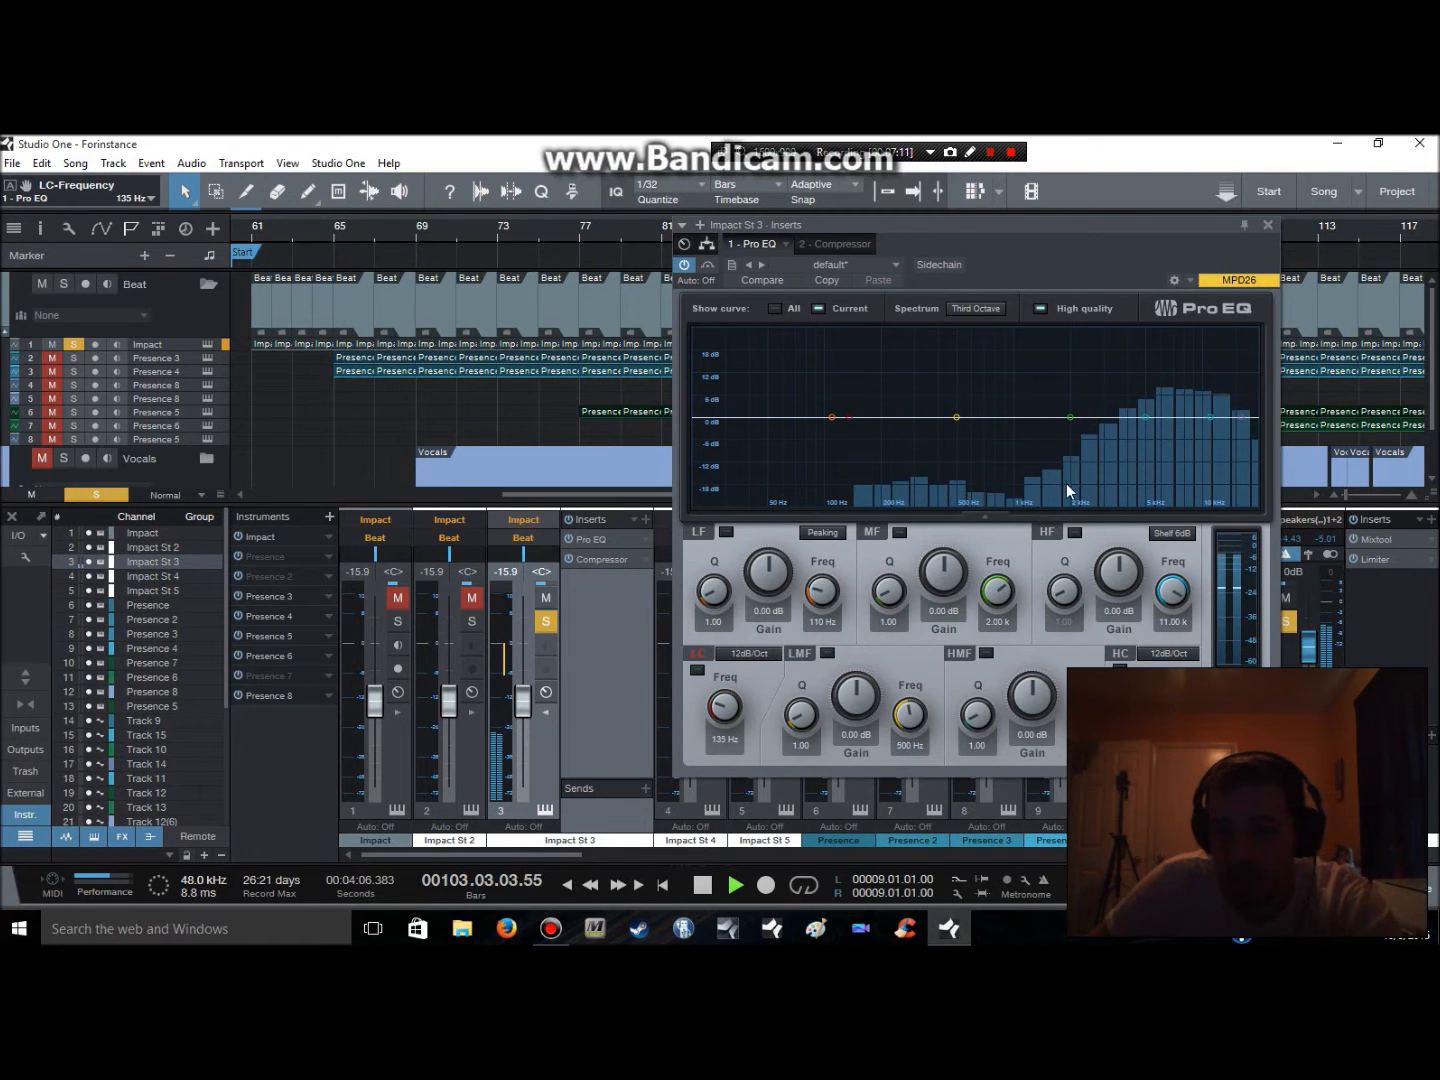
left_click_drag(733, 710, 744, 652)
left_click(698, 669)
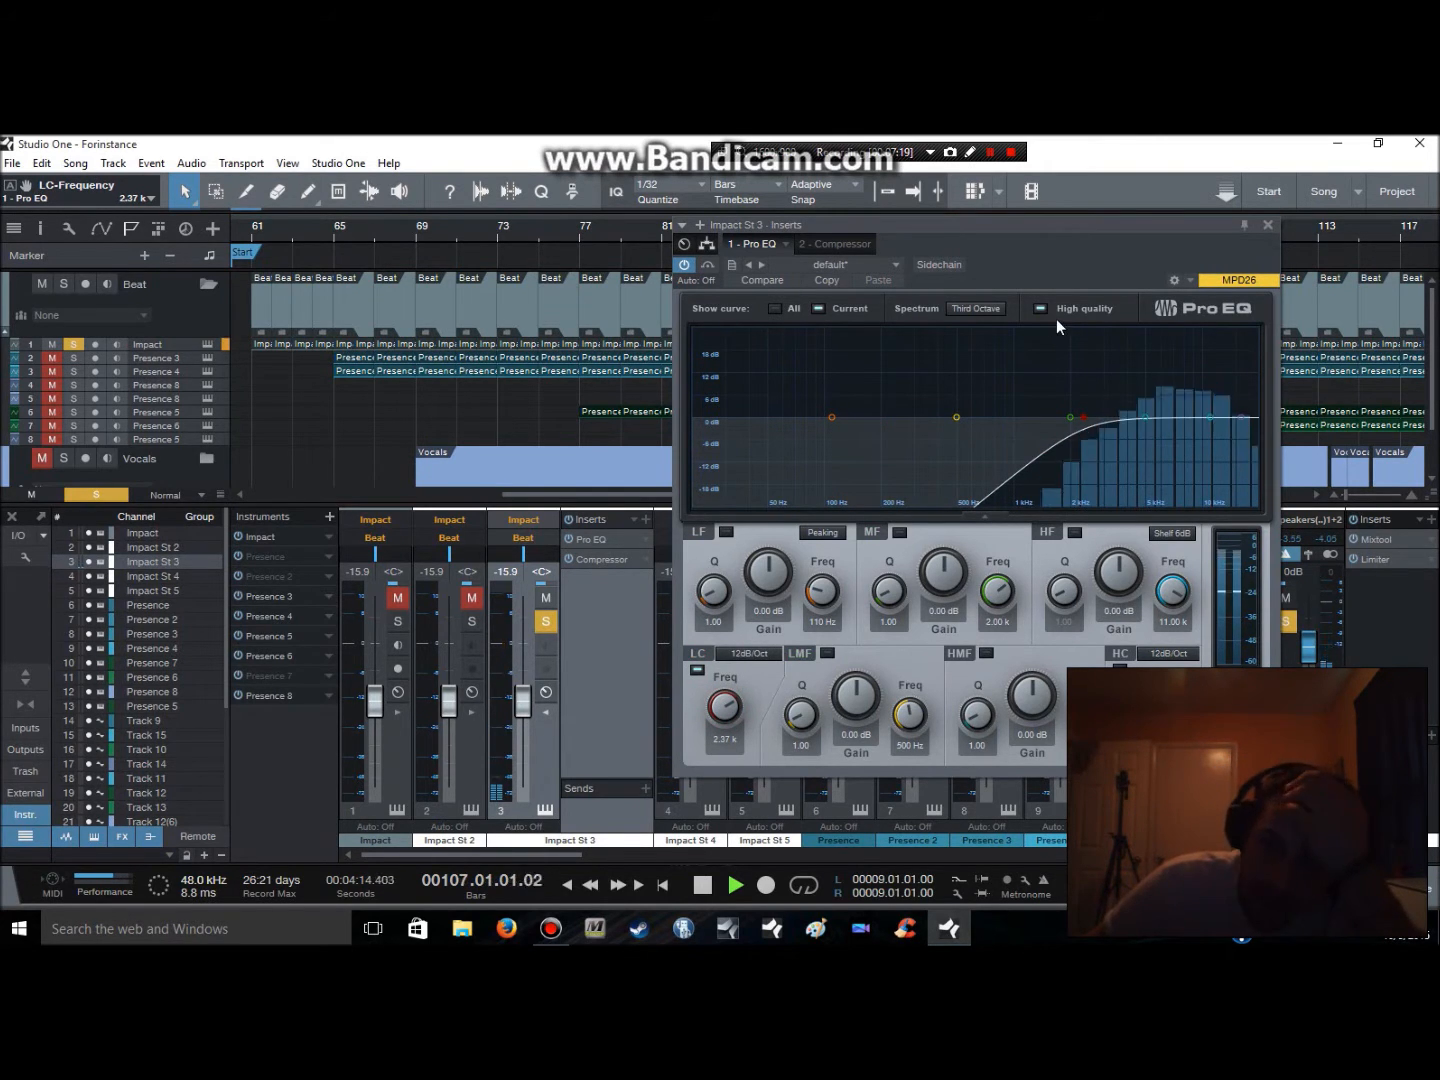
left_click(1265, 225)
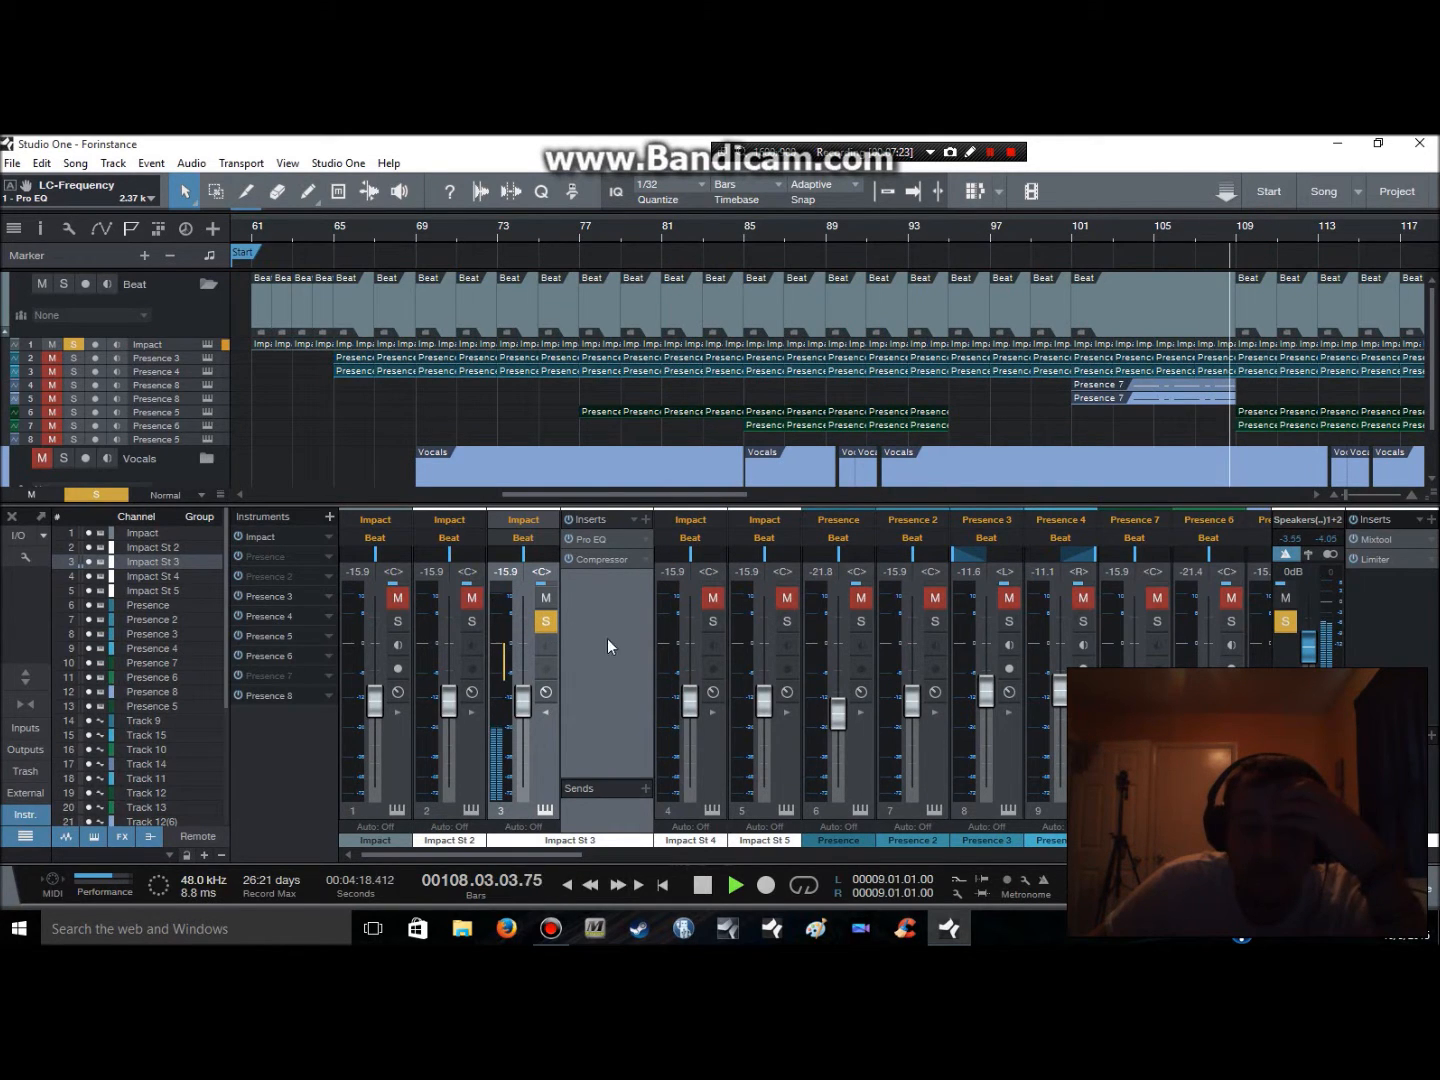
Move the solo from Impact St 3 to Impact St 4 and on to Impact St 5, continuing playback from near the end of bar 101
left_click(707, 624)
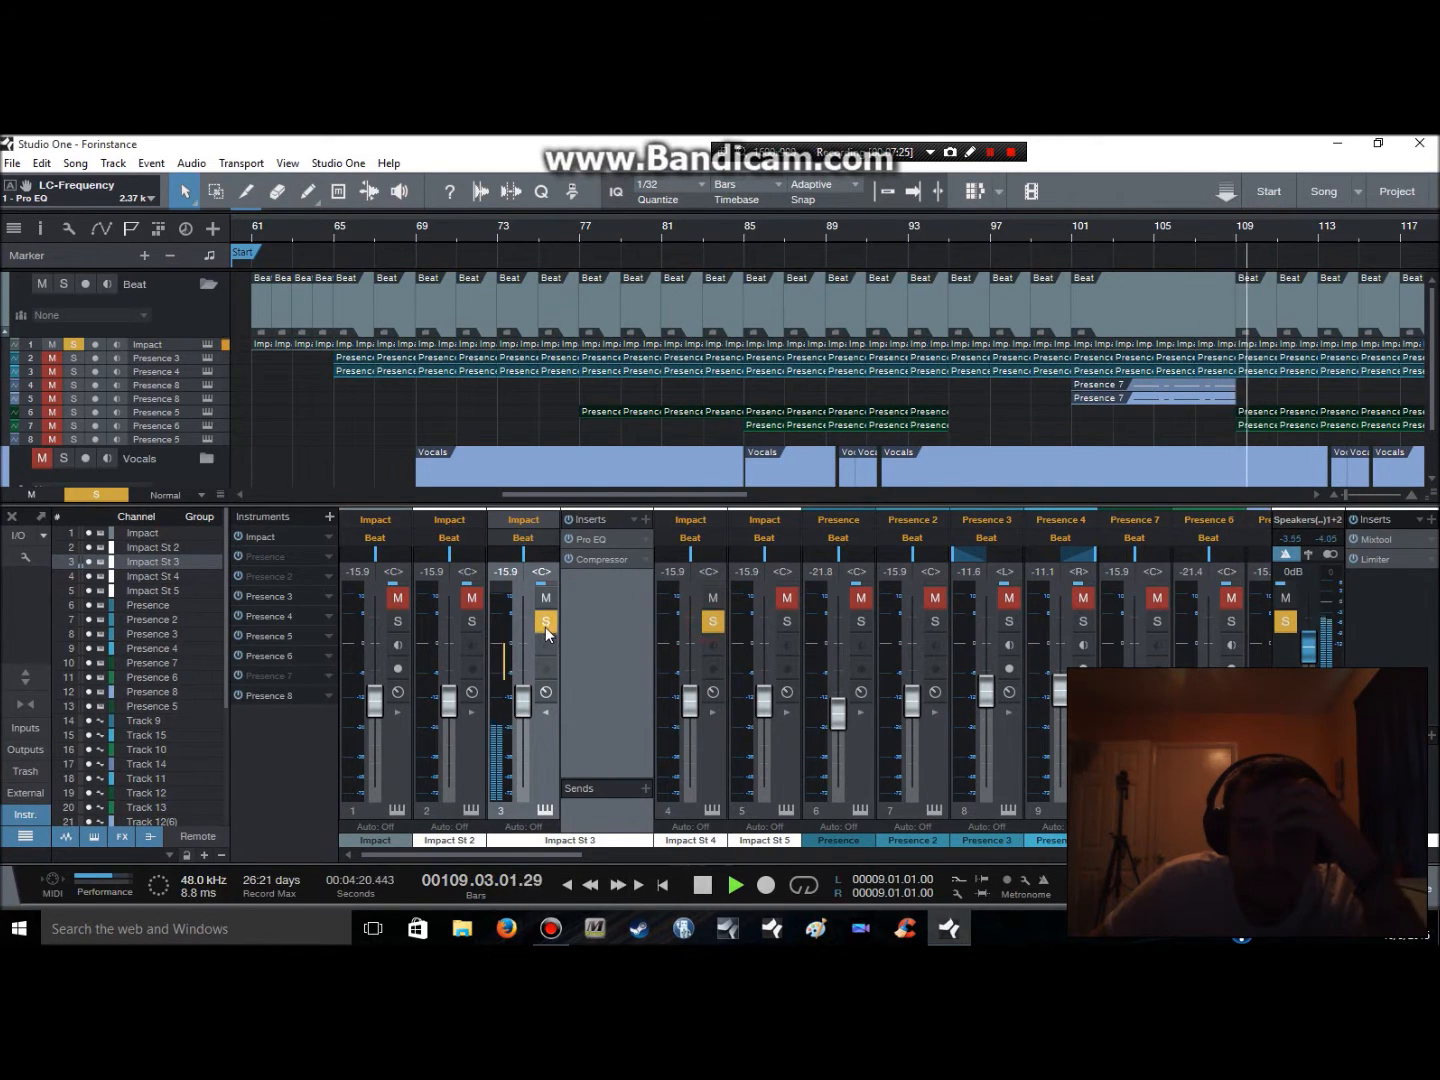
left_click(544, 622)
left_click(787, 622)
left_click(713, 622)
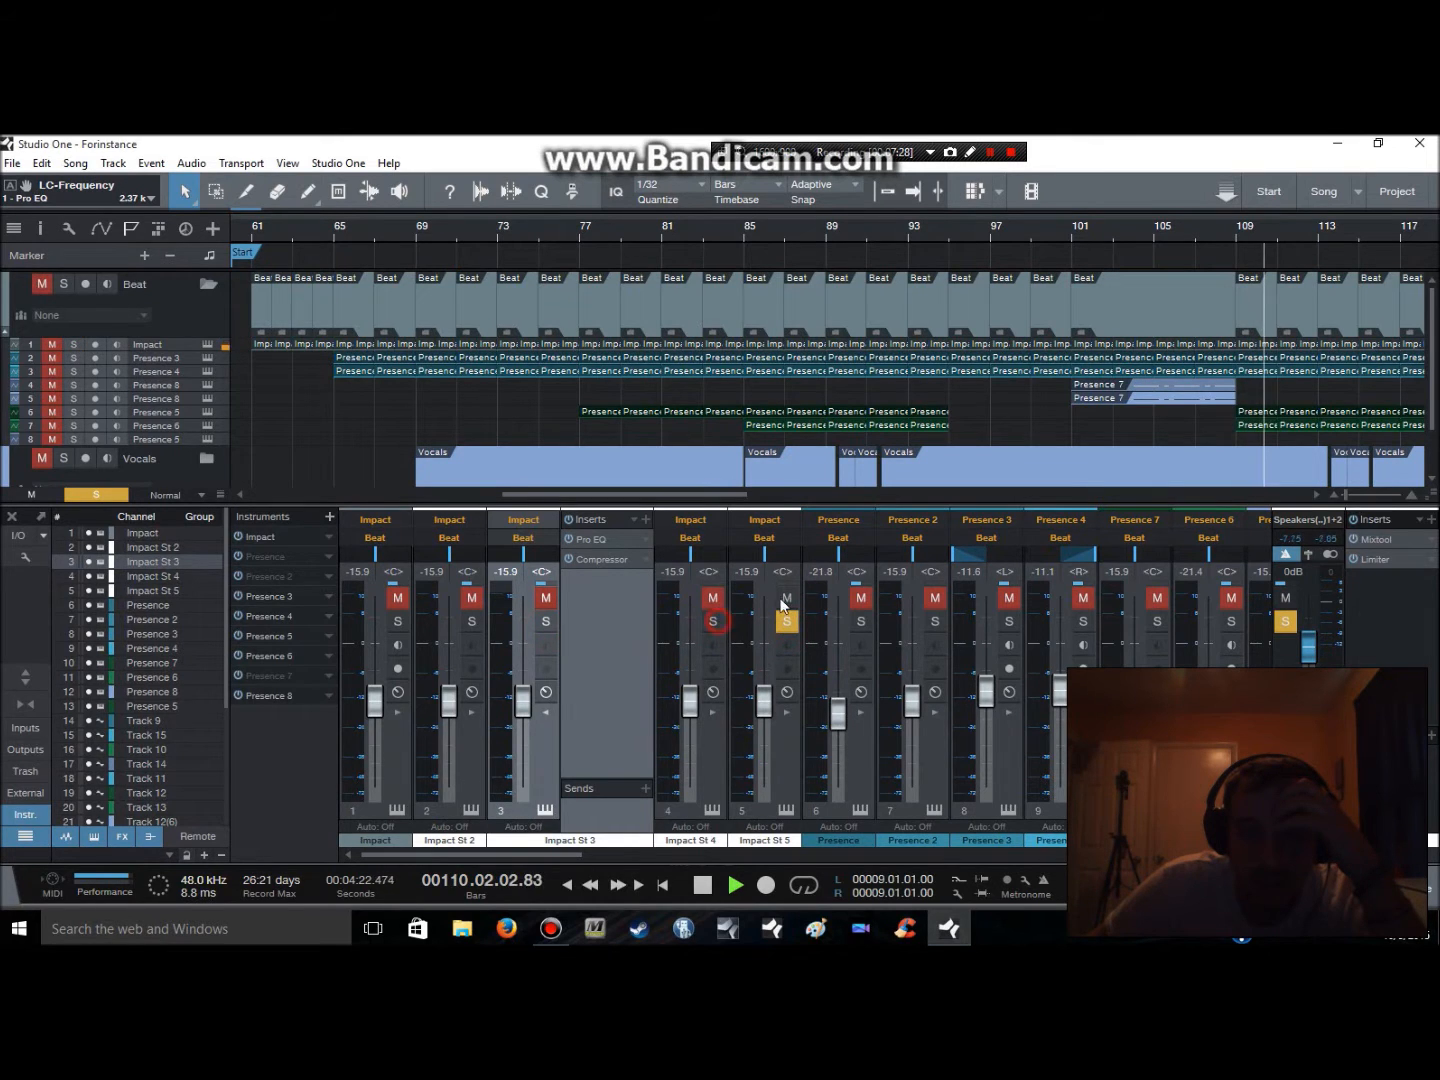
left_click(1093, 234)
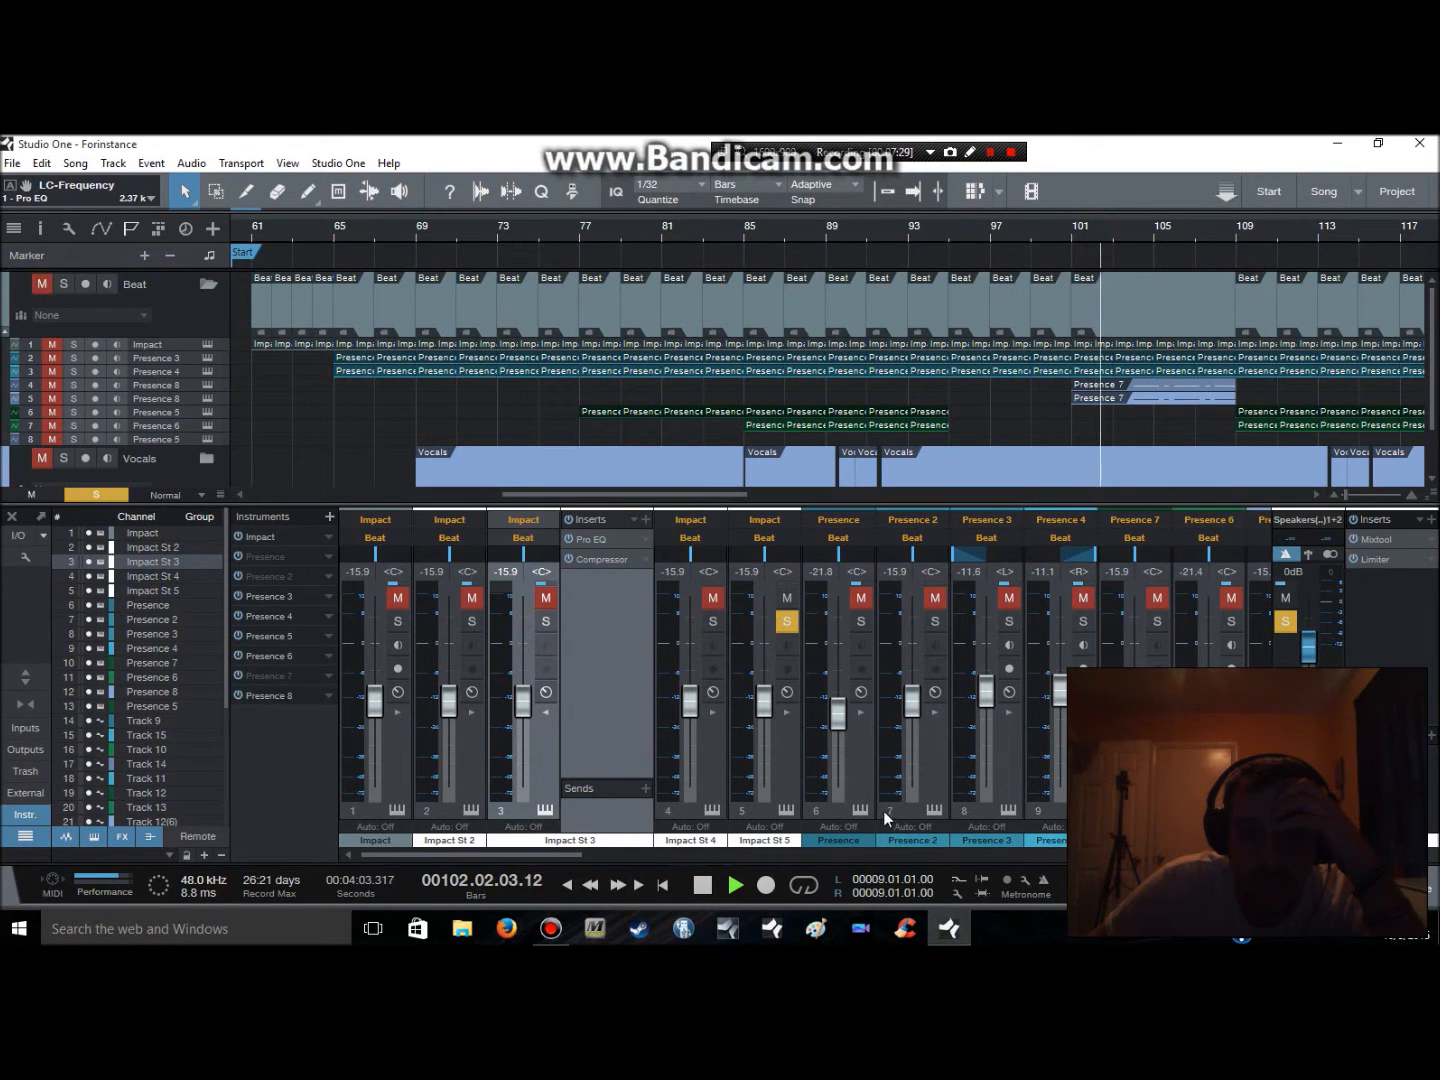
Solo the Presence 7, Presence 3 and Presence 4 channels in place of Impact St 5
left_click(1156, 621)
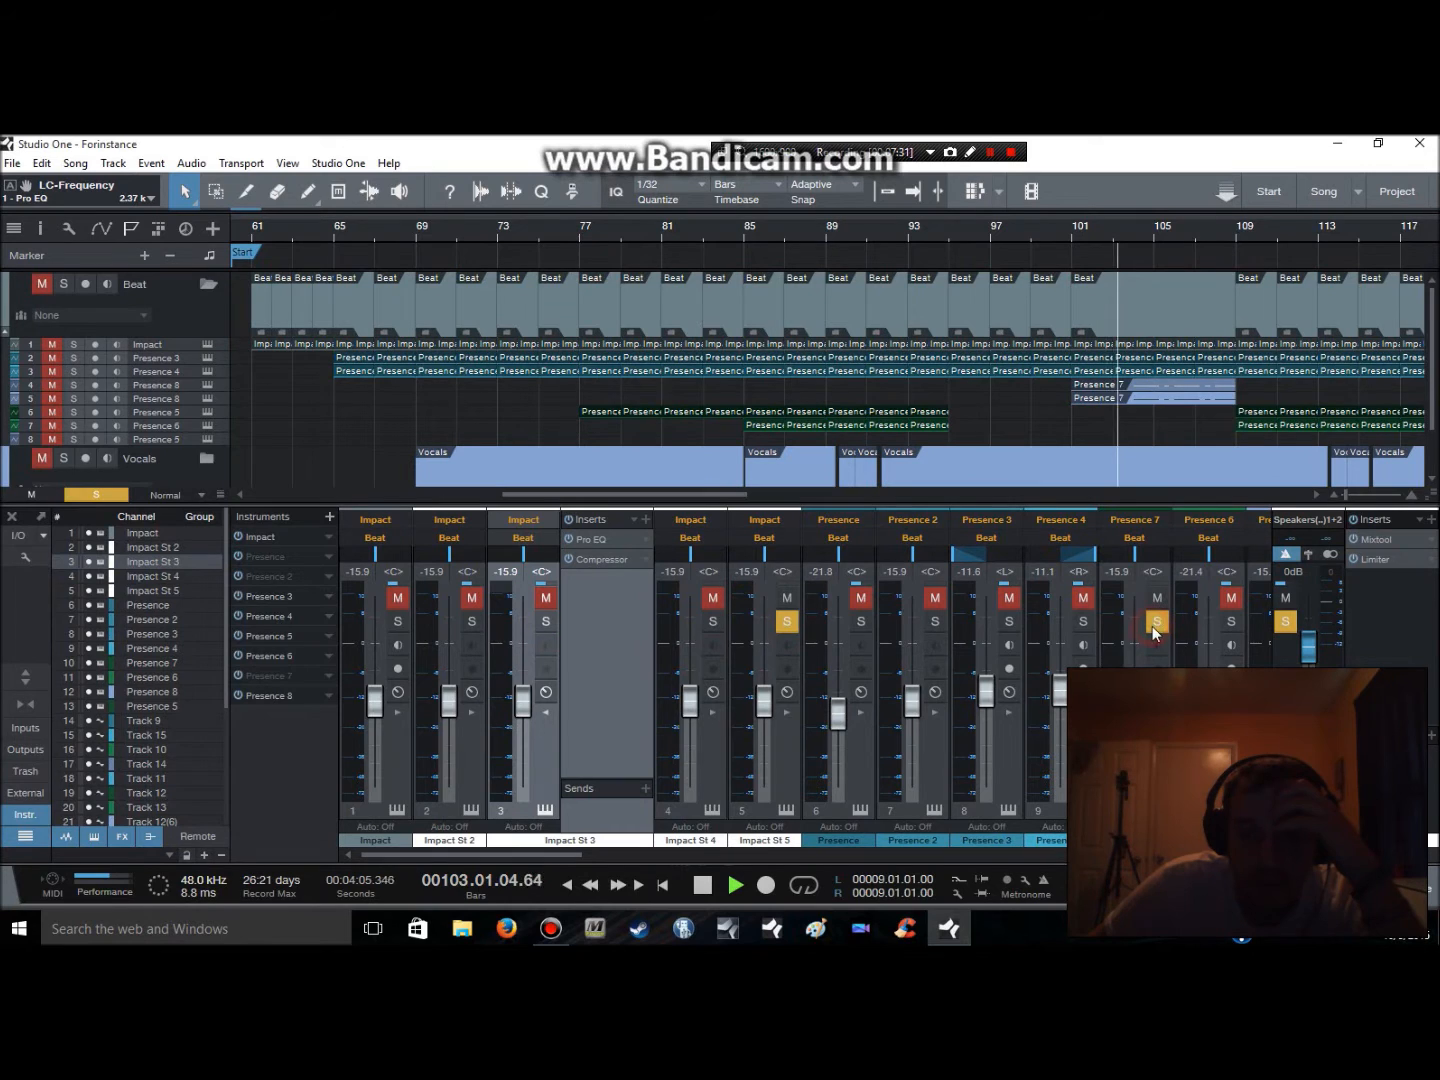
left_click(1008, 622)
left_click(1082, 621)
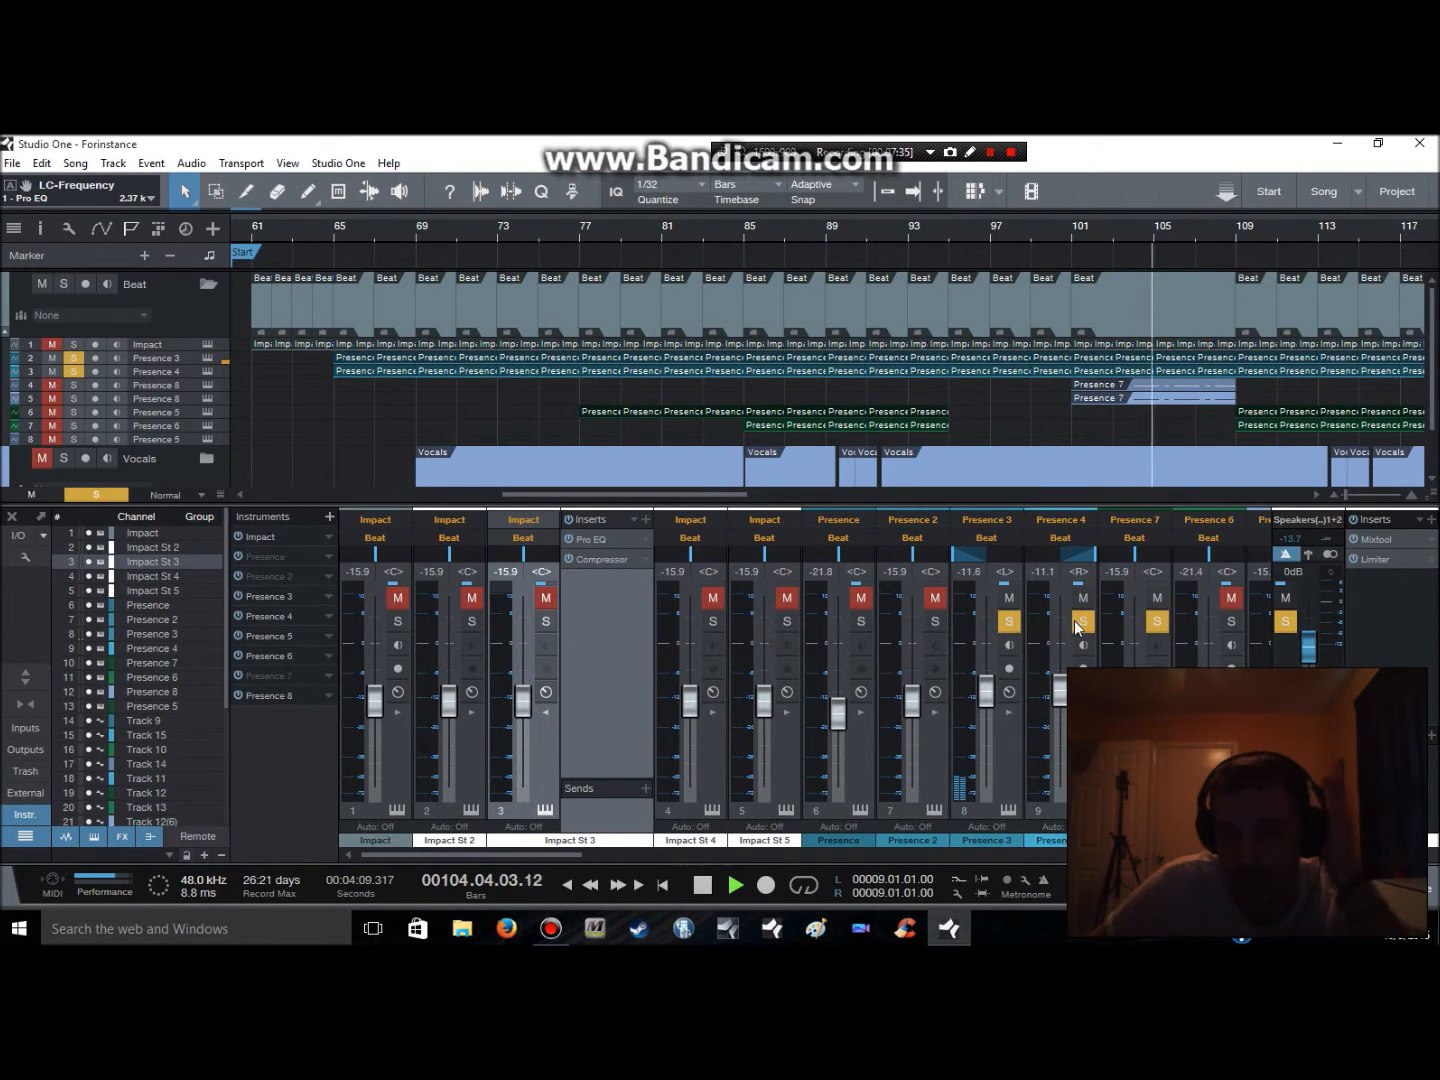
Review the Presence 3 channel's instrument and the low and high cuts in its Pro EQ
left_click(1009, 668)
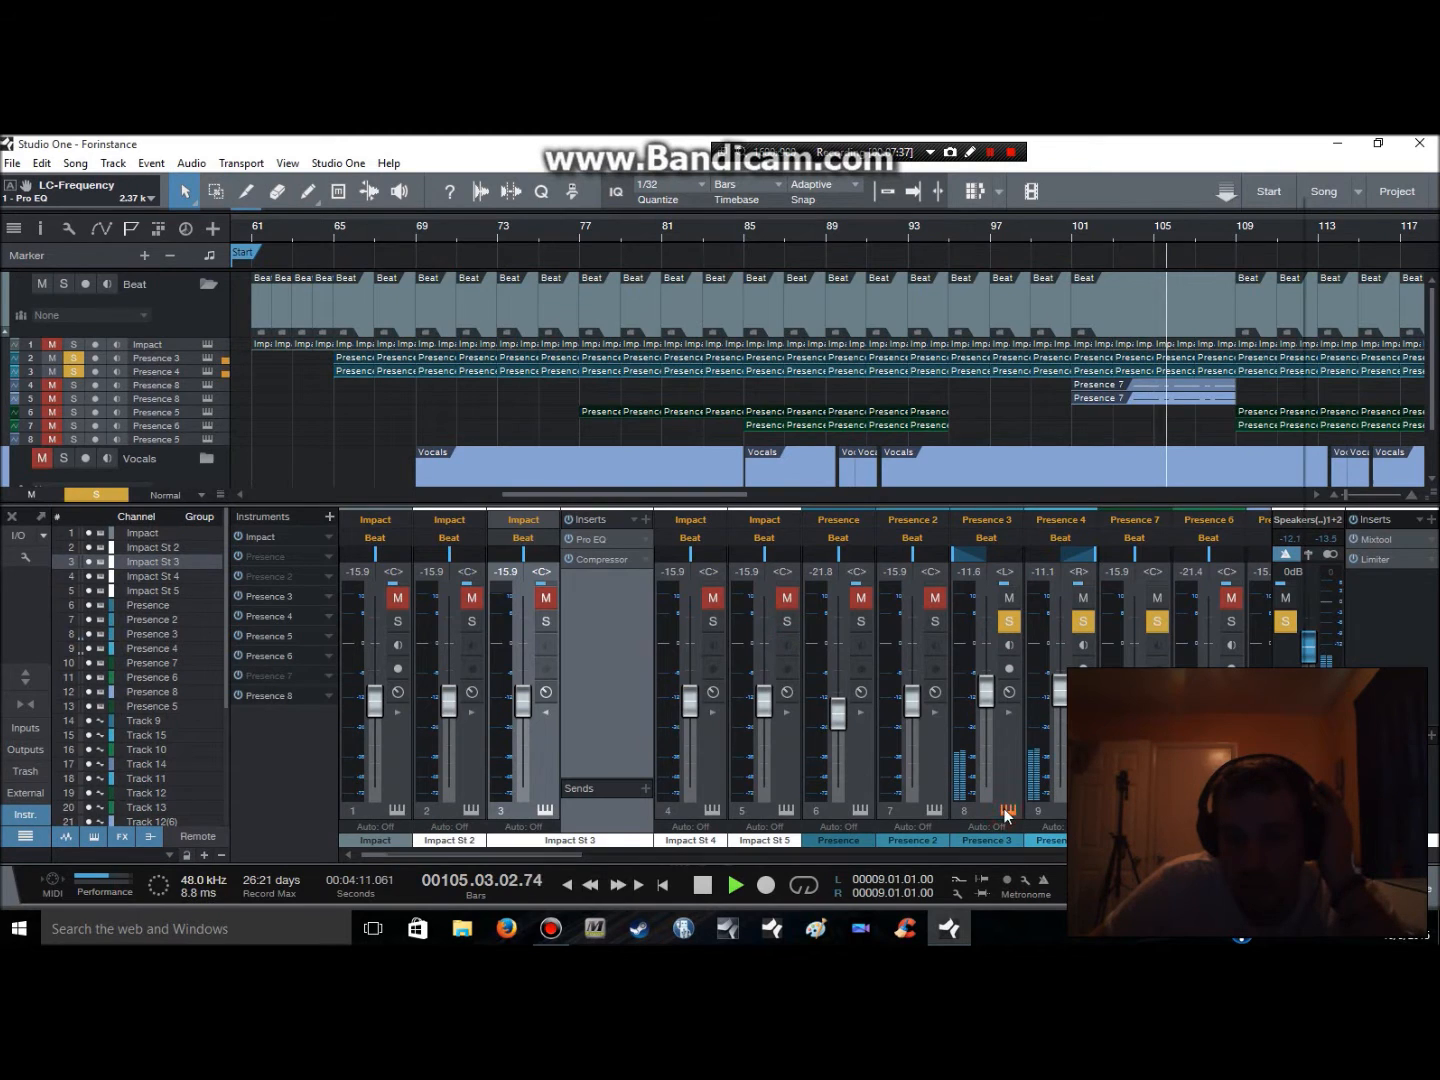
left_click(1008, 809)
left_click(1291, 200)
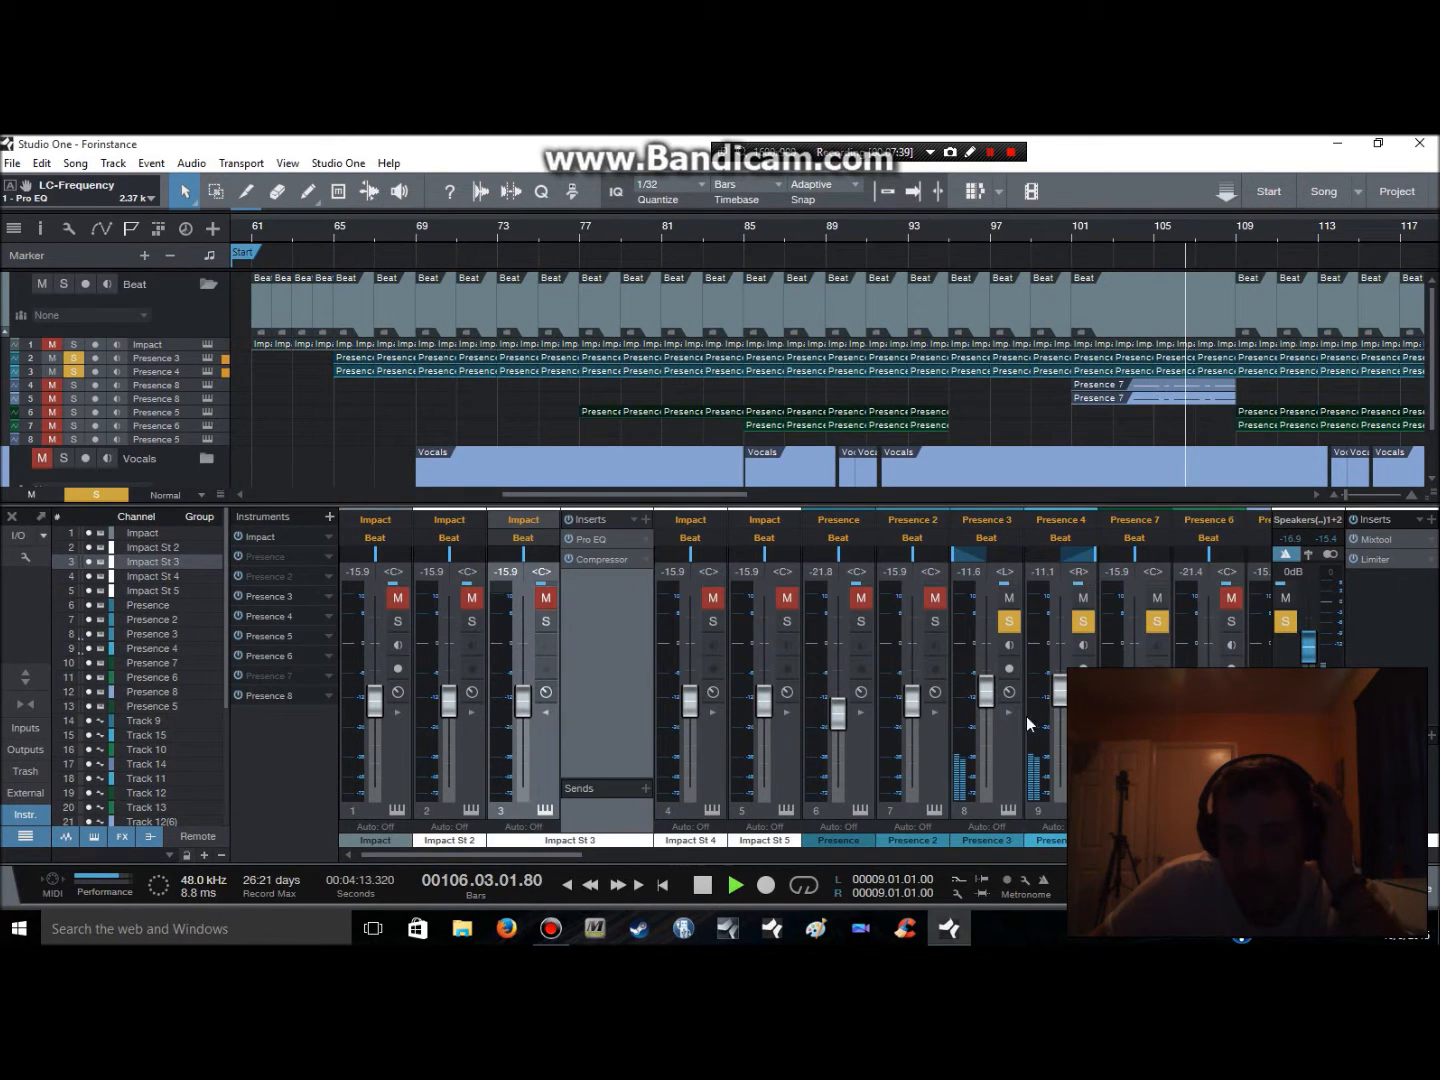
left_click(1050, 540)
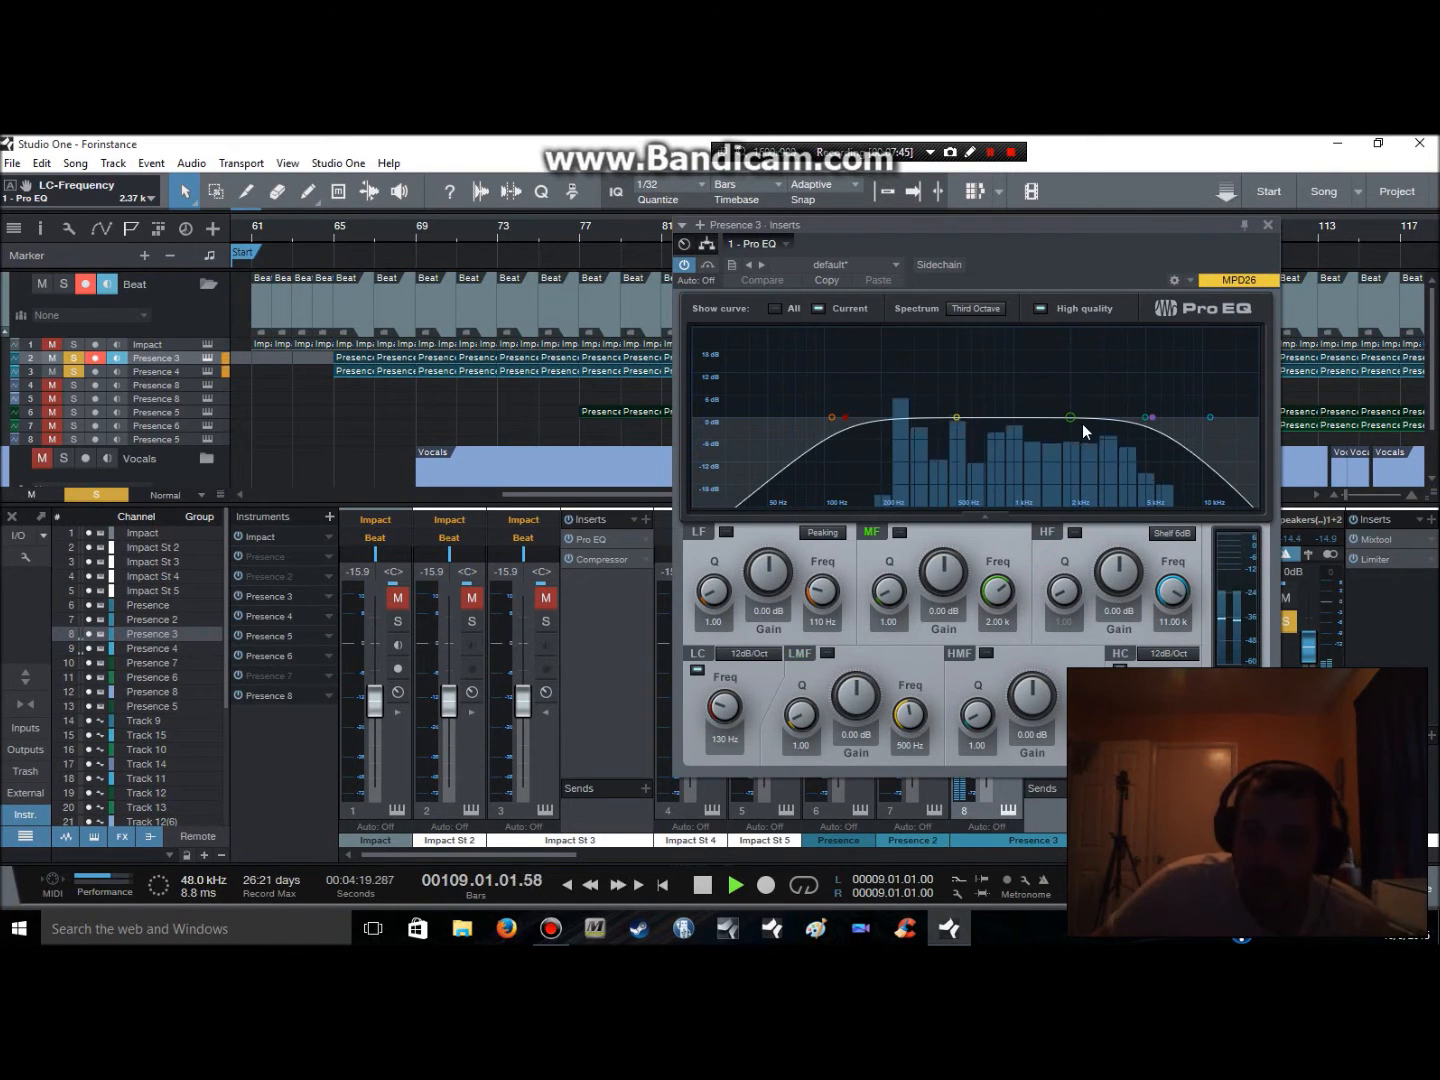
left_click(1267, 230)
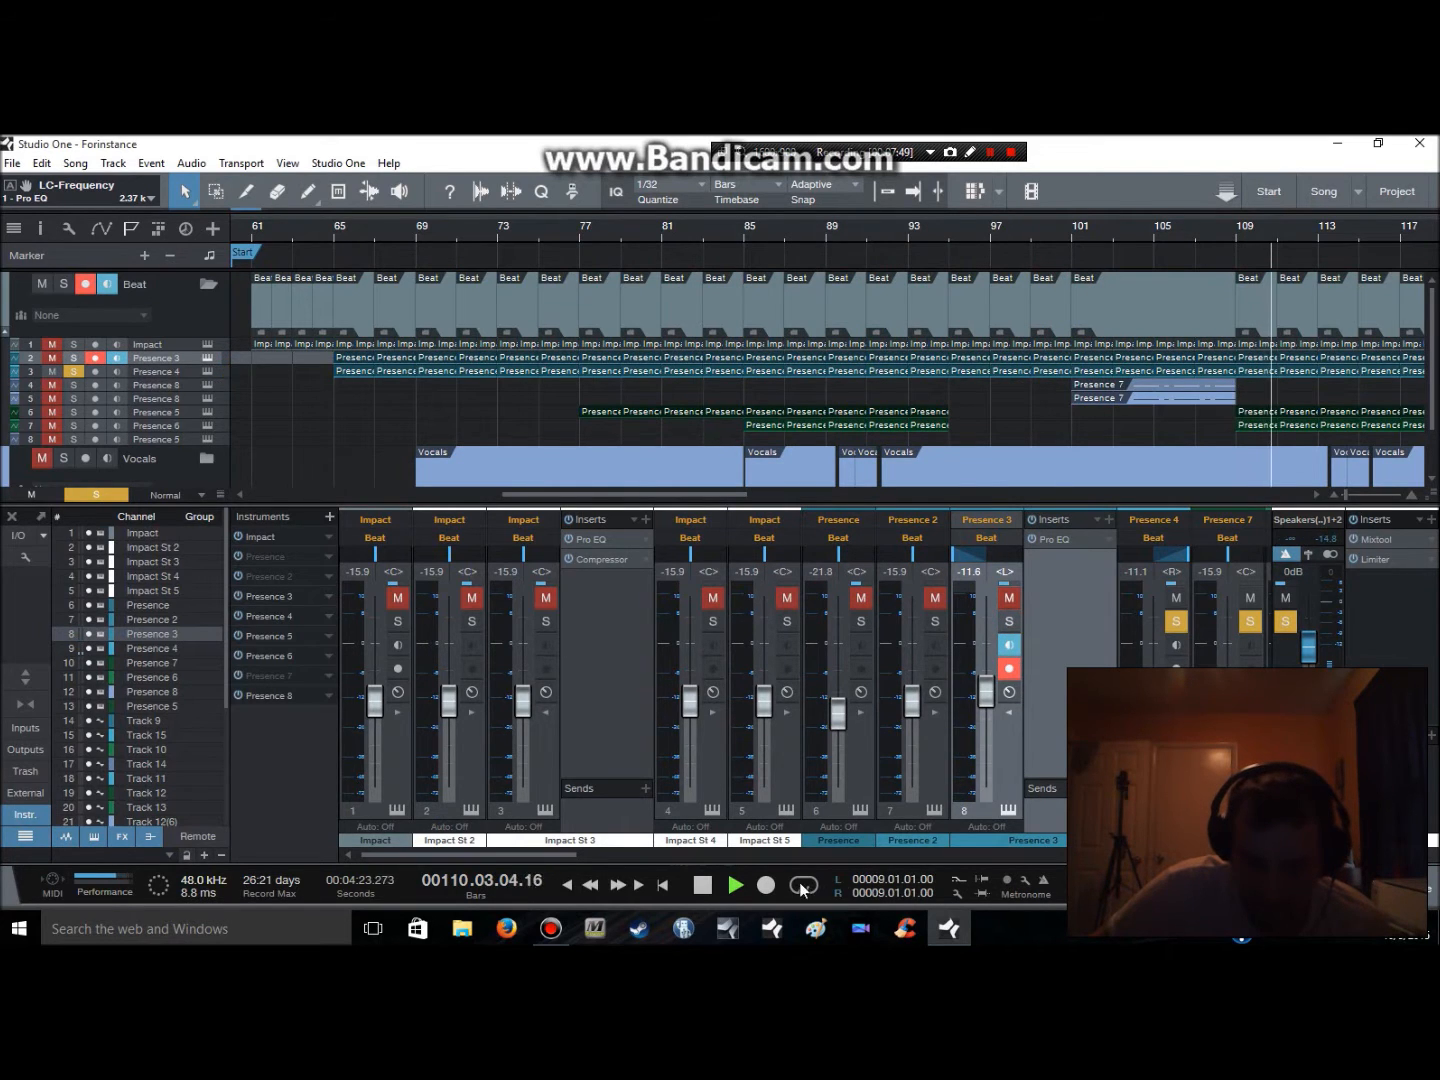
Stop playback, and mute the Presence 3 channel with its input monitoring and record arming turned off
key("space")
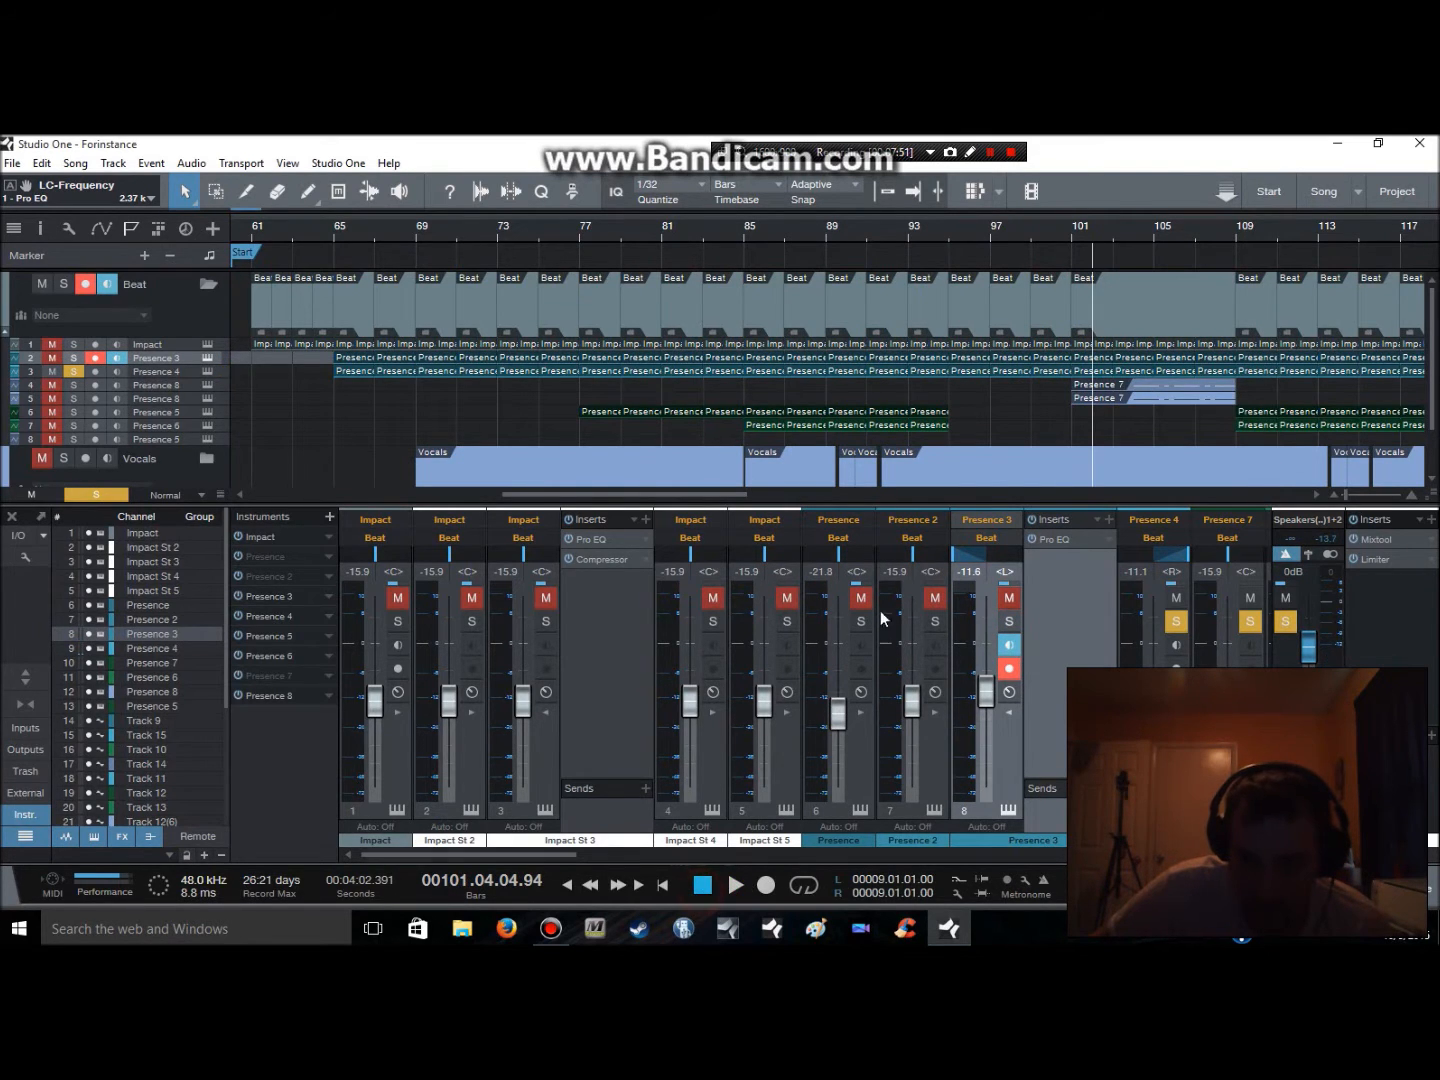
left_click(1008, 647)
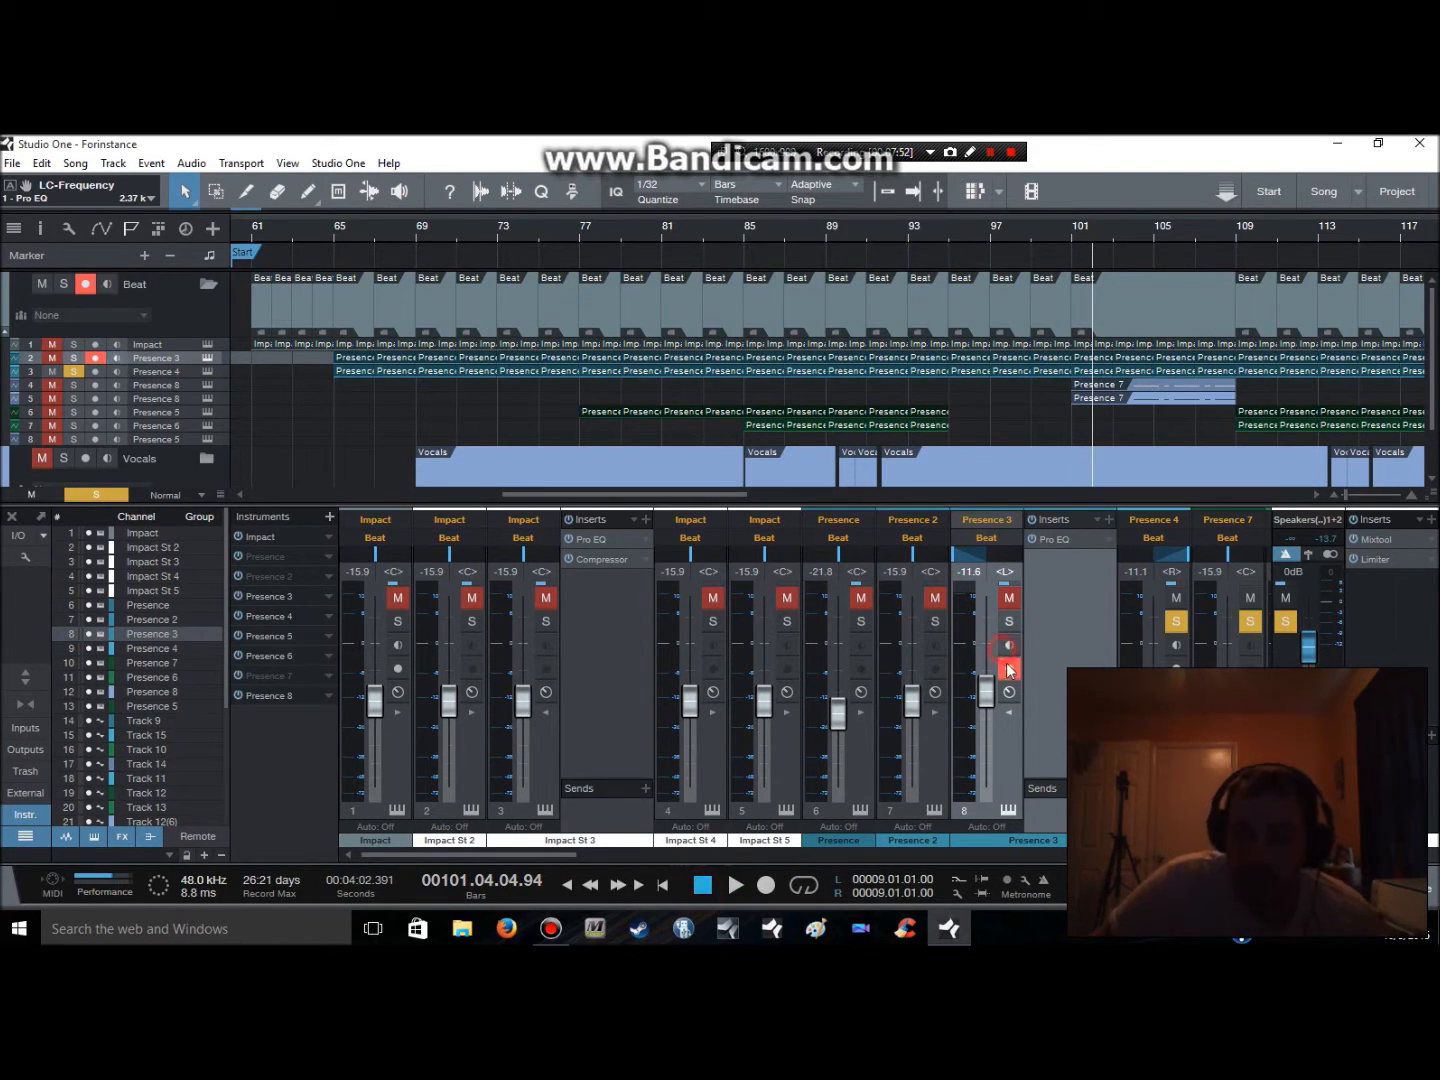
left_click(1009, 598)
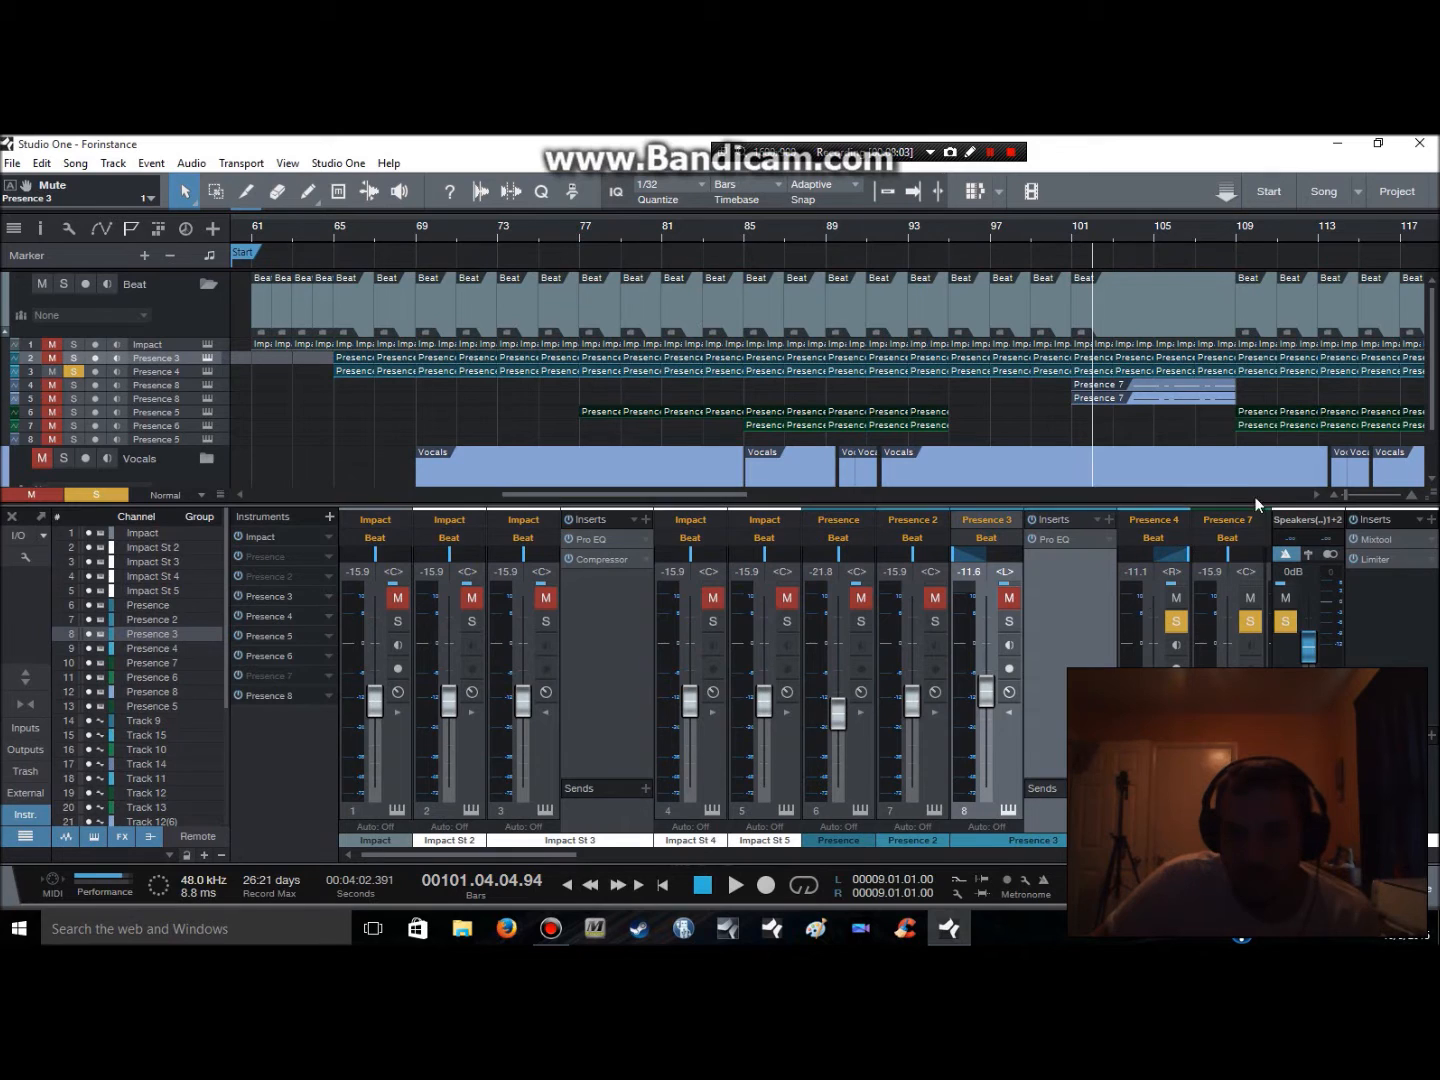
Inspect the Presence 3 and Presence 4 events around bars 98 to 108, and clear the solo on the Presence 4 track
mouse_move(1346, 492)
left_mouse_down()
mouse_move(1357, 500)
mouse_move(1334, 486)
left_mouse_up()
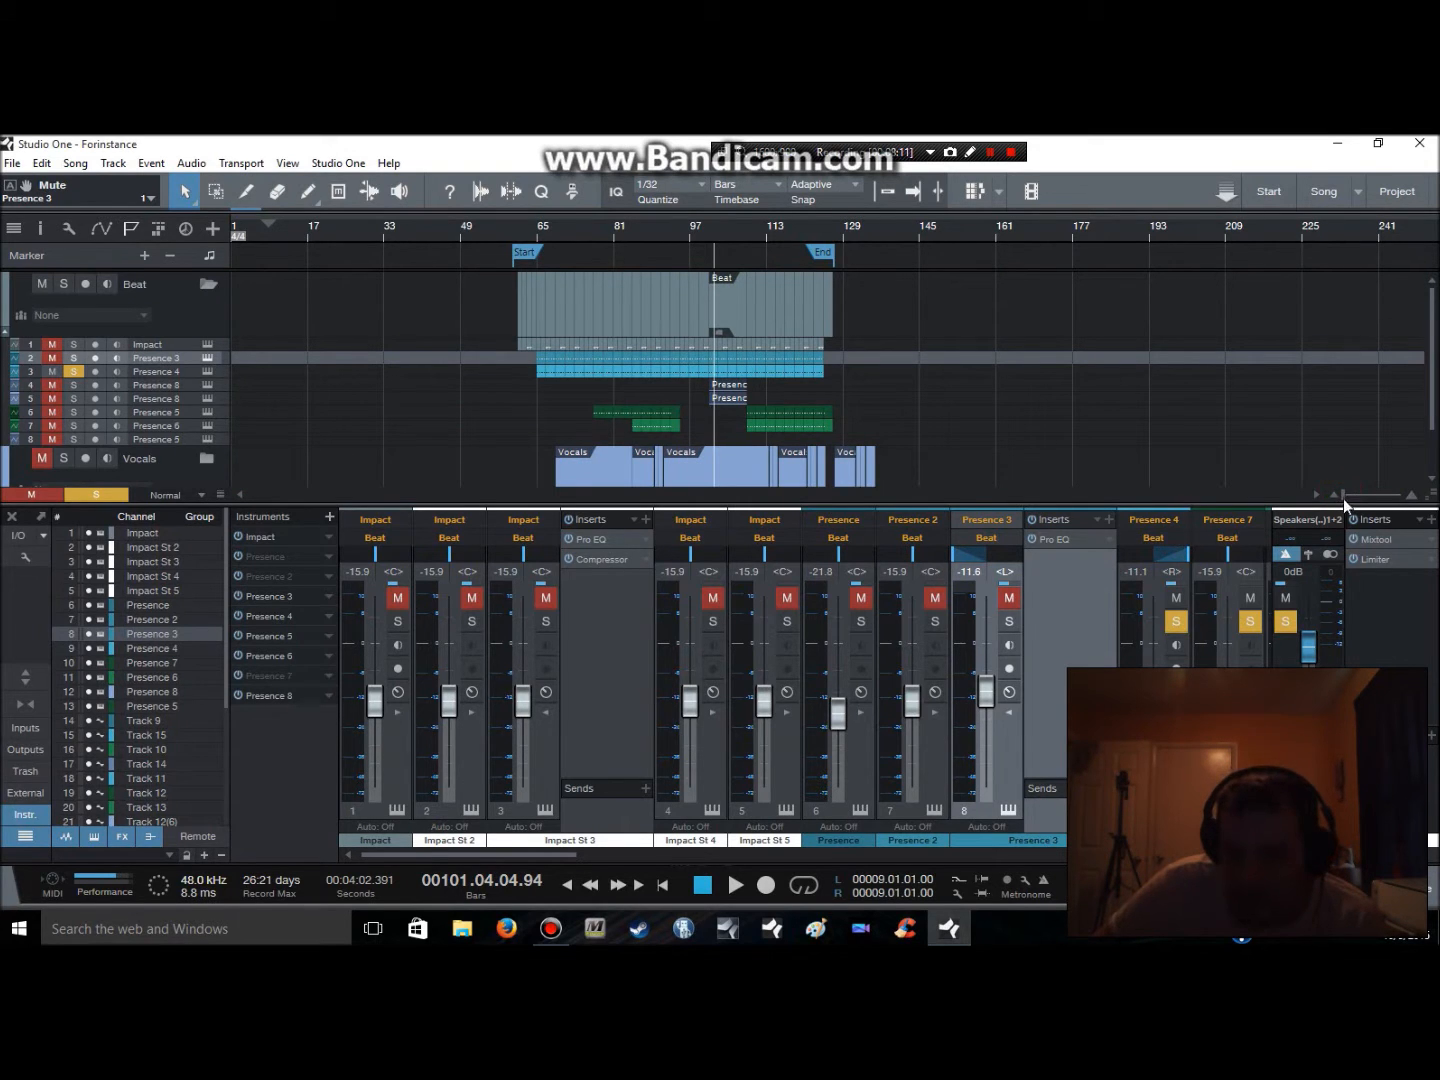
left_click_drag(1354, 502, 1352, 500)
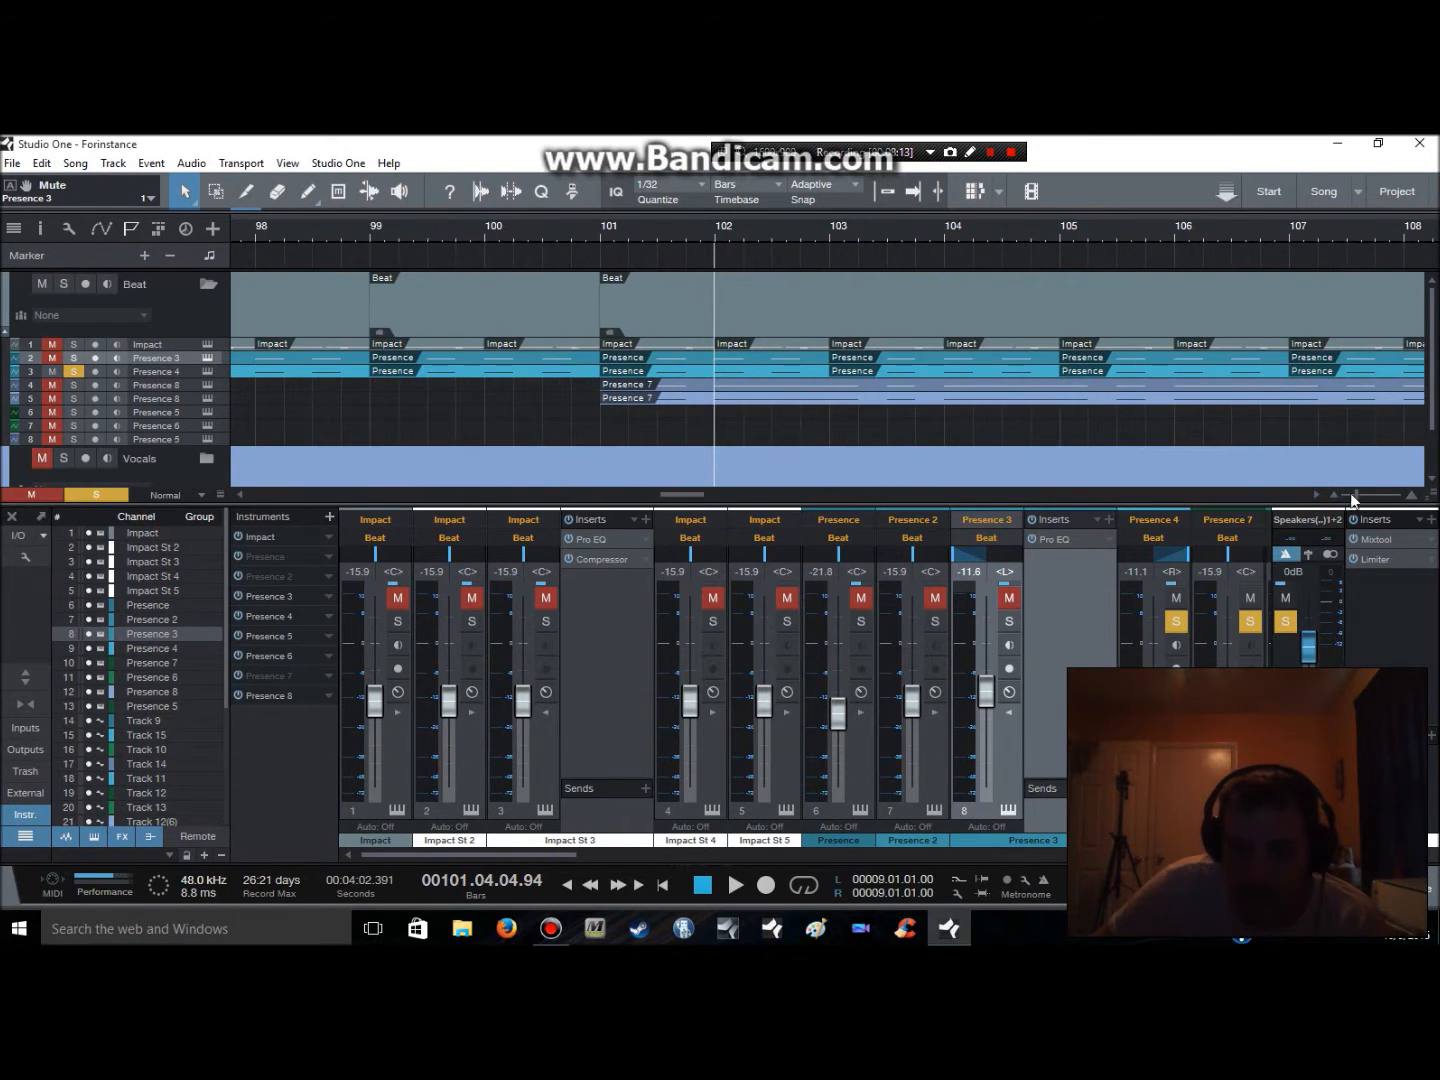
scroll(898, 369, "down", 3)
scroll(898, 369, "up", 3)
scroll(898, 369, "down", 3)
scroll(898, 369, "up", 3)
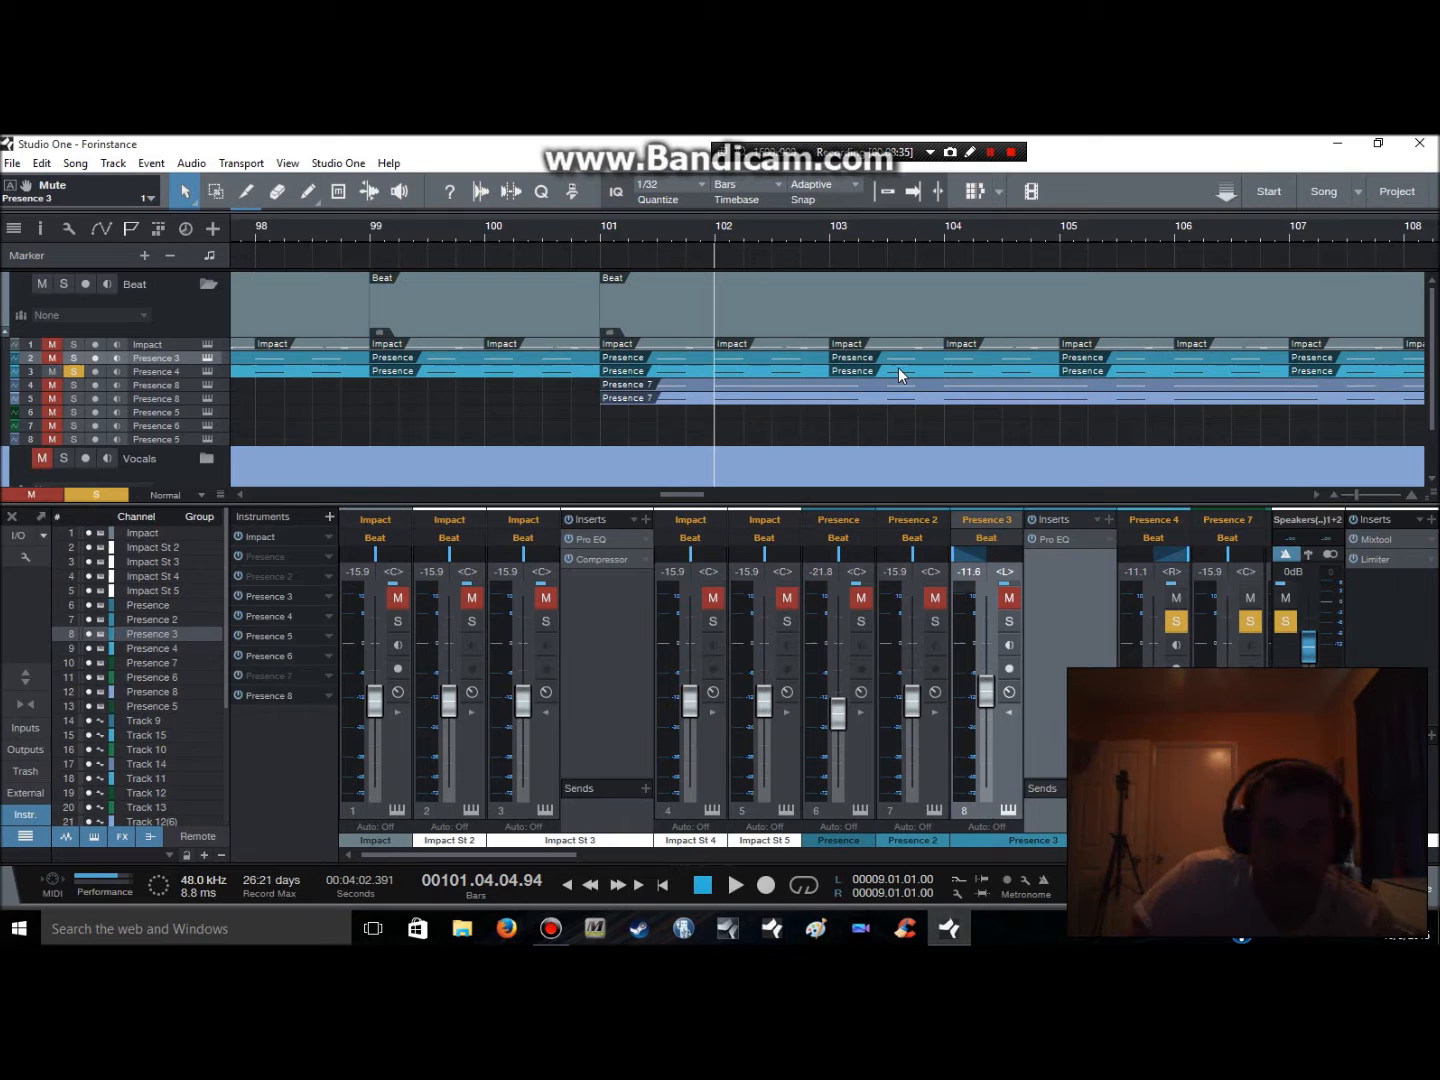
left_click(72, 370)
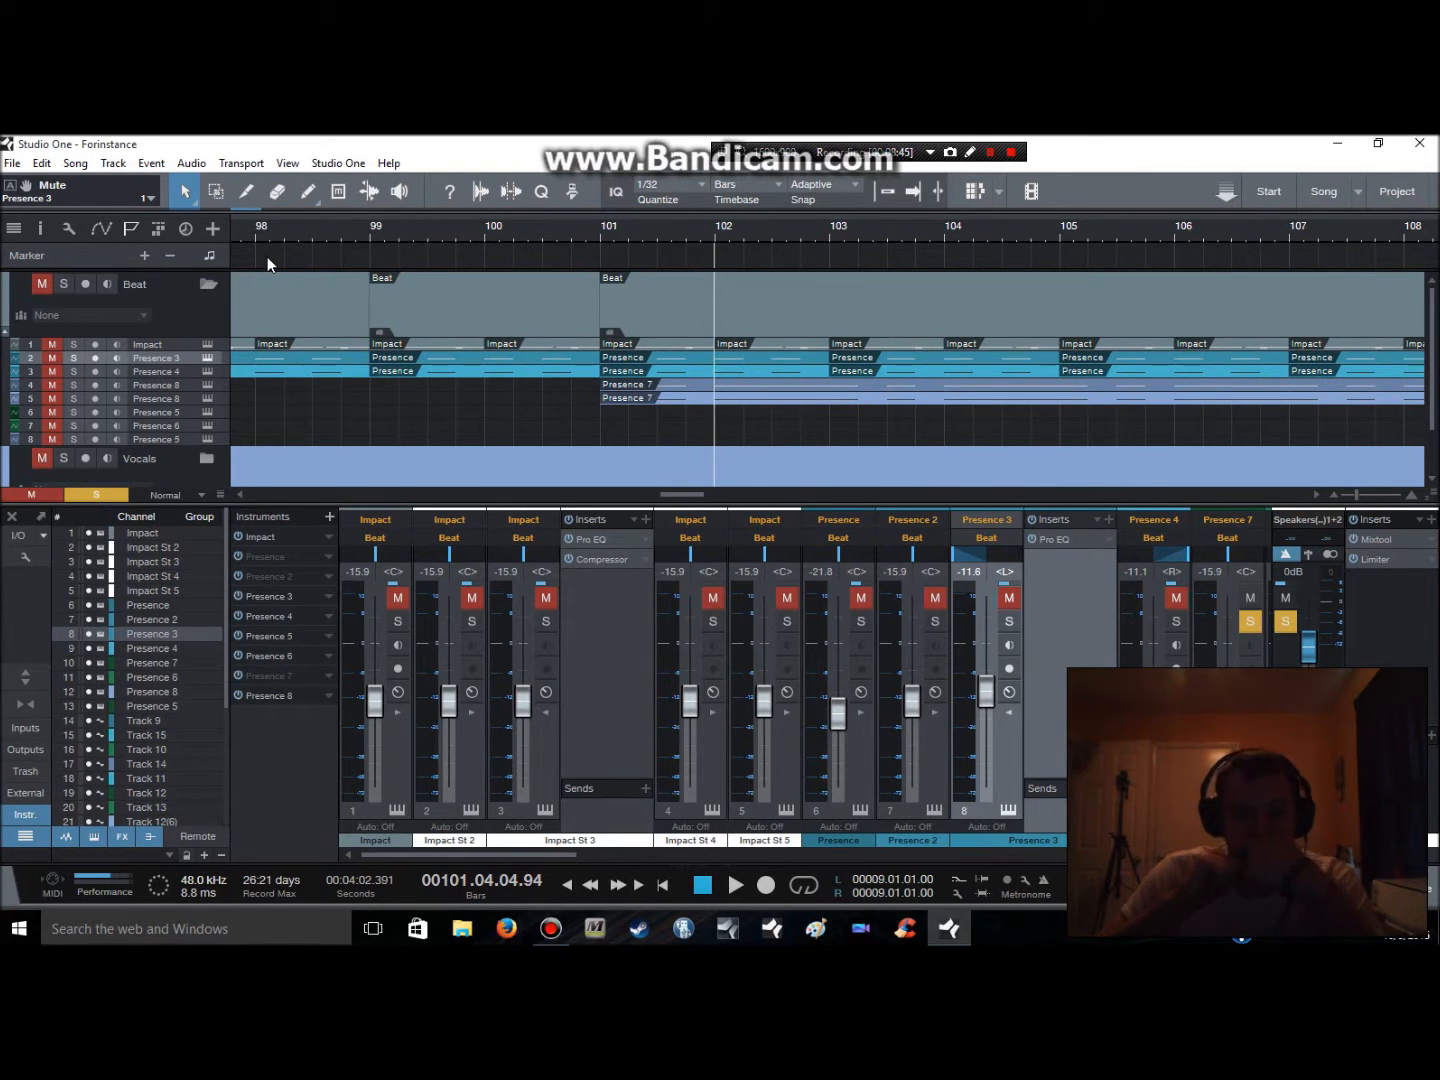
Unmute and solo the Beat folder track during playback to hear the whole beat, and stop the song
key("space")
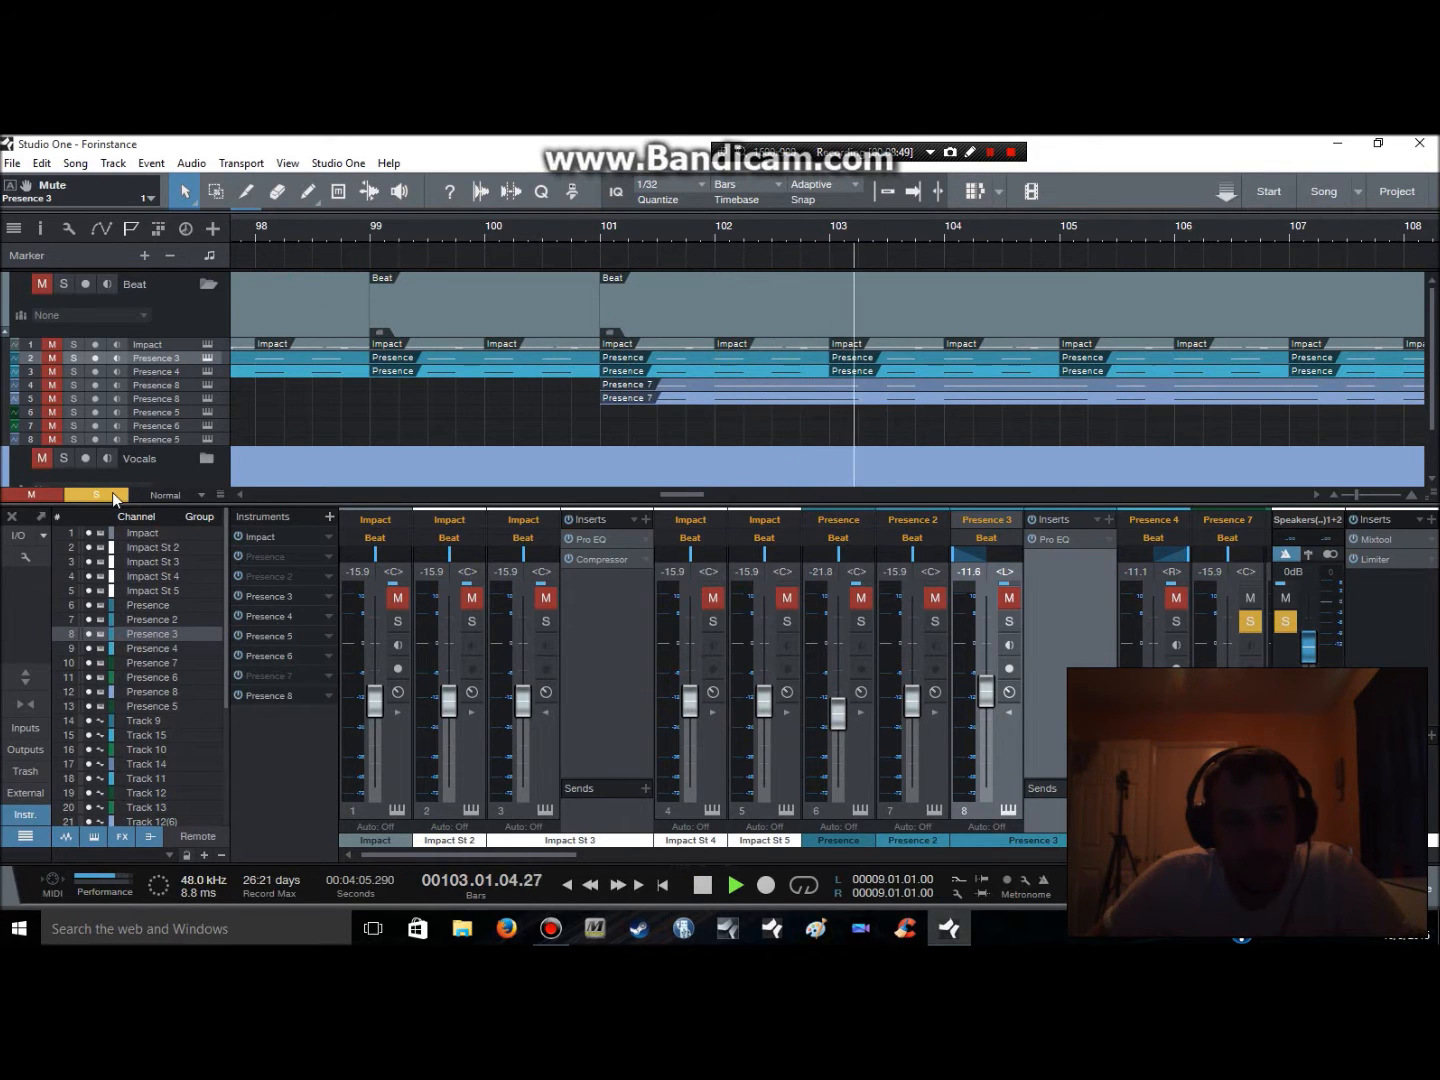
scroll(106, 447, "down", 1)
scroll(107, 441, "down", 1)
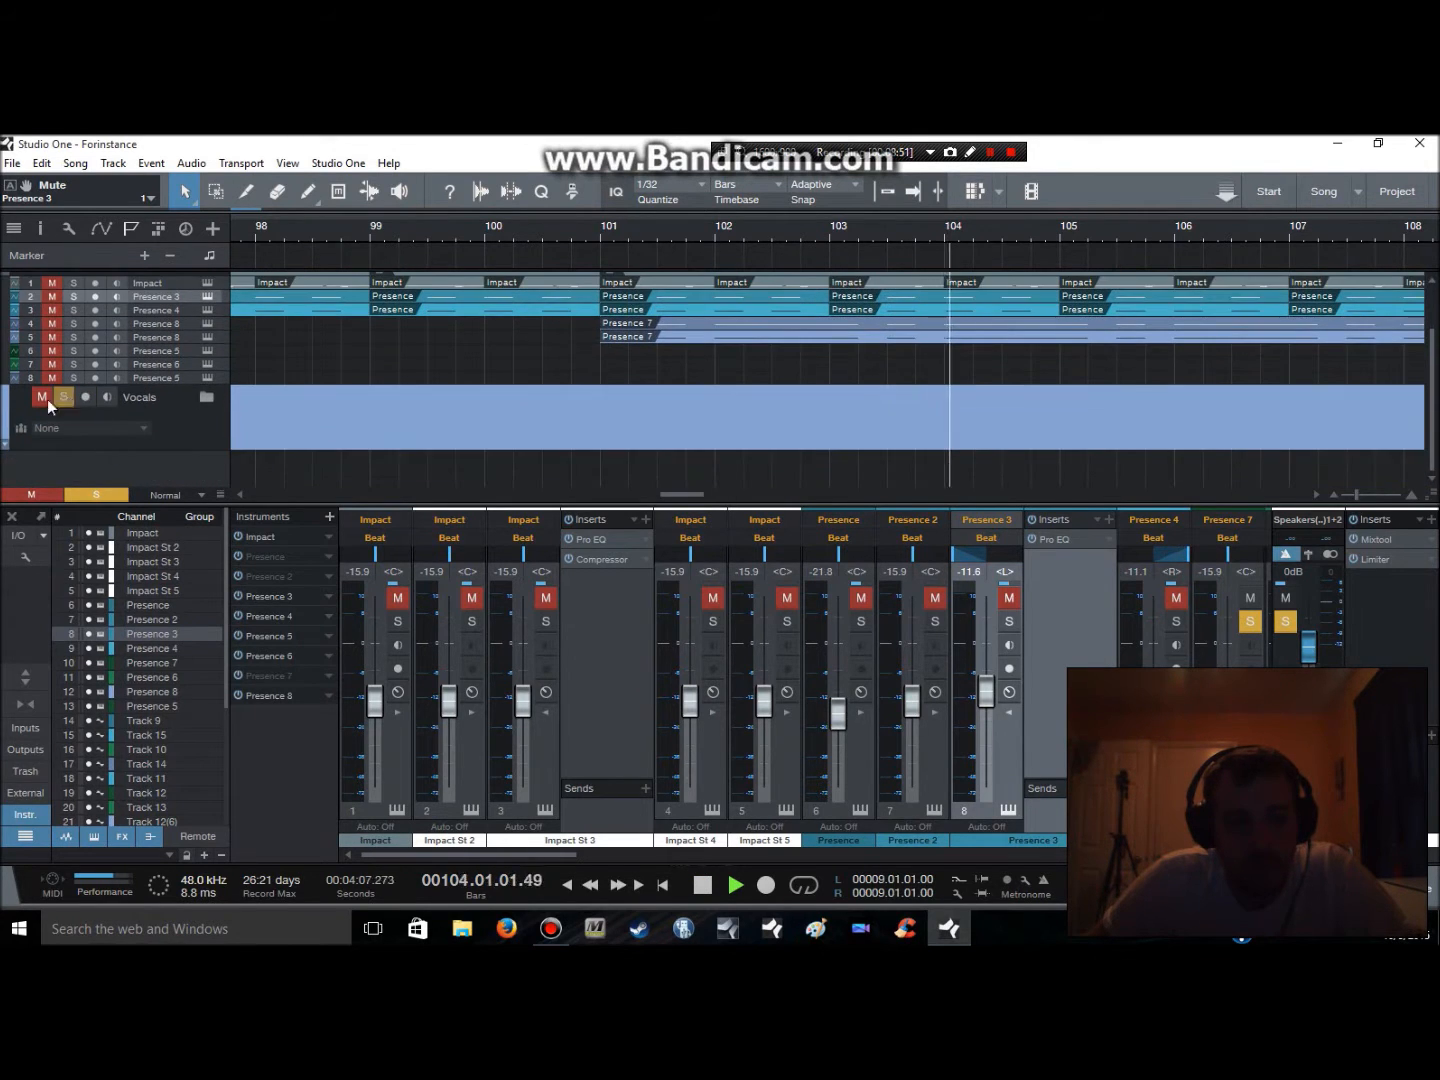
scroll(70, 354, "up", 2)
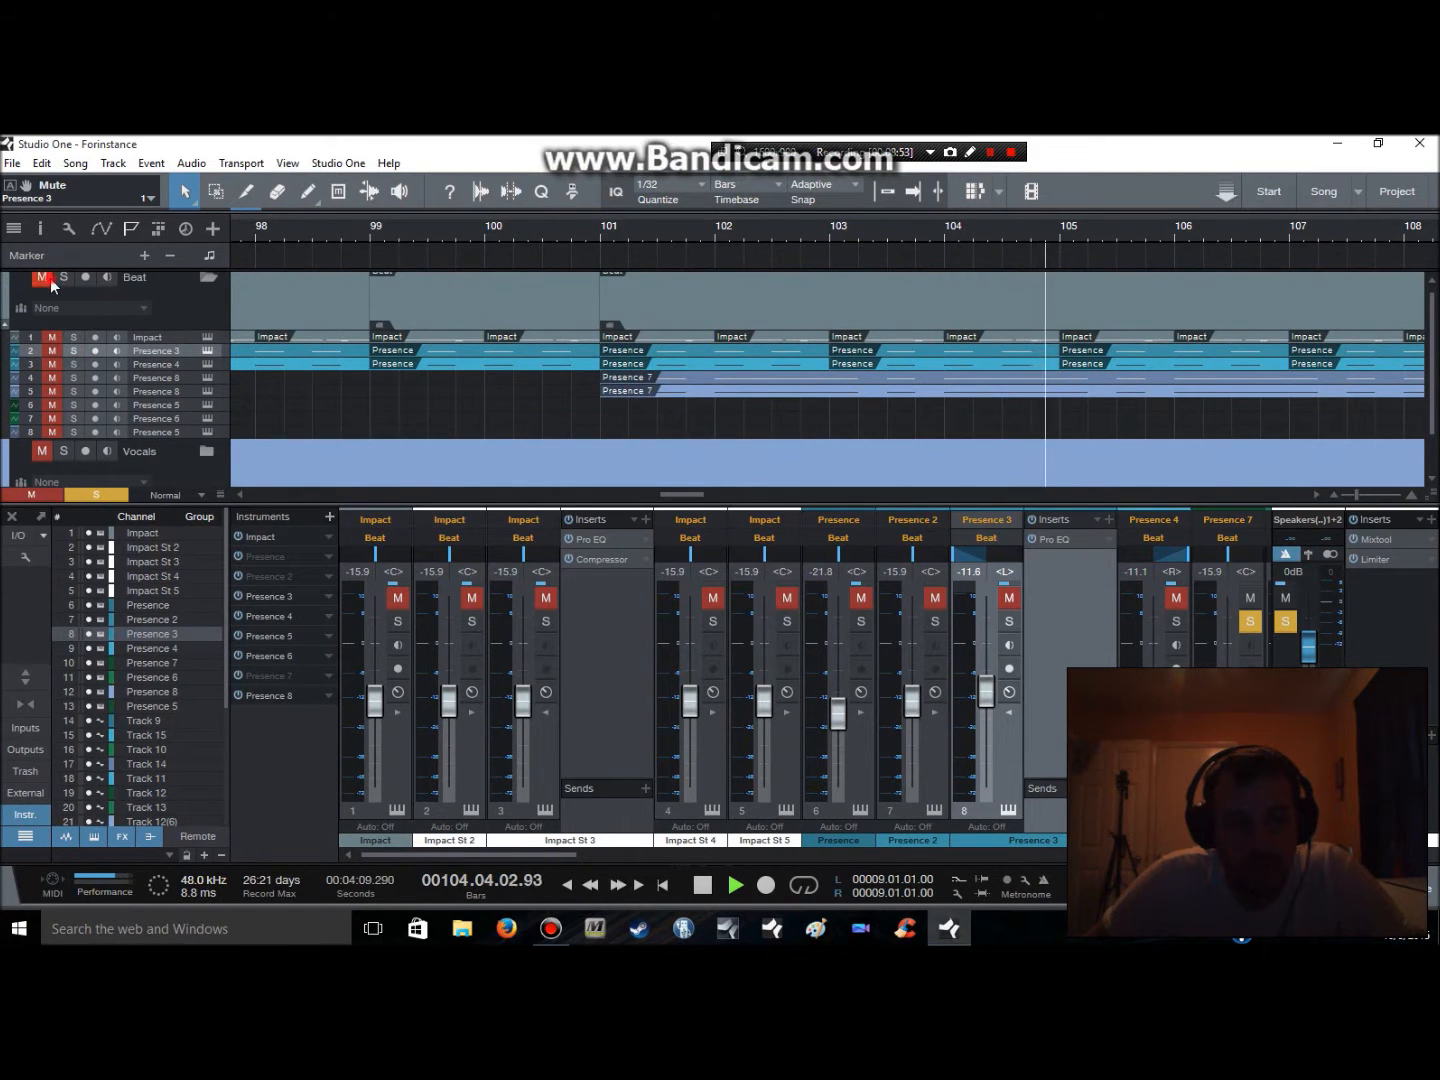
left_click(43, 277)
left_click(63, 277)
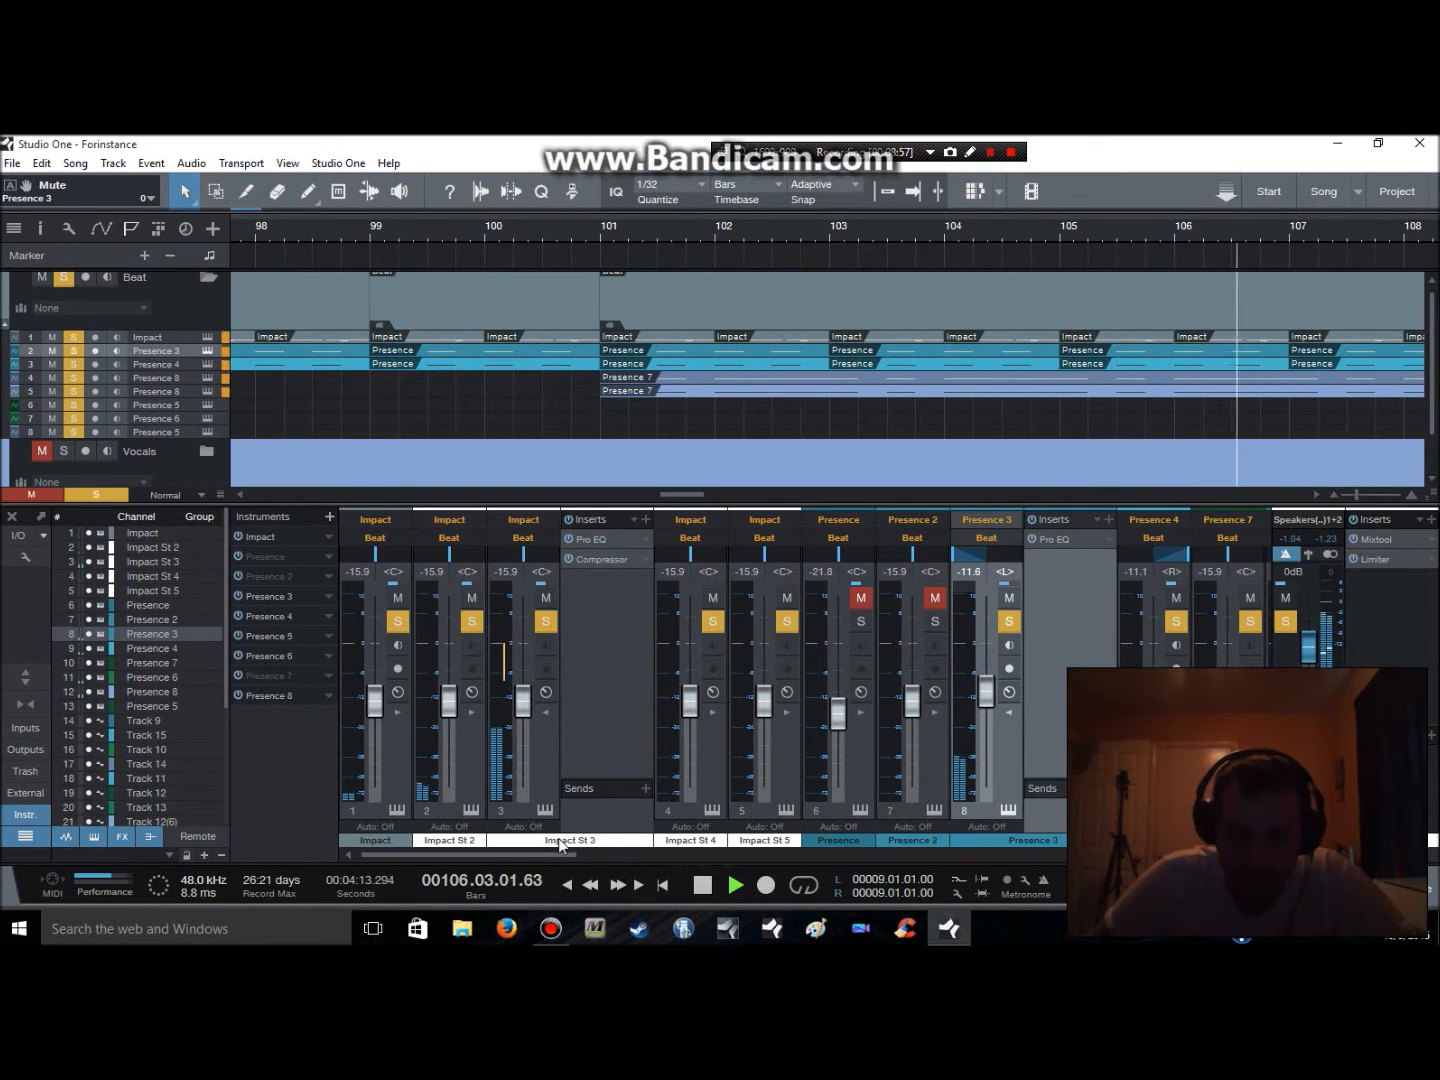
left_click(699, 884)
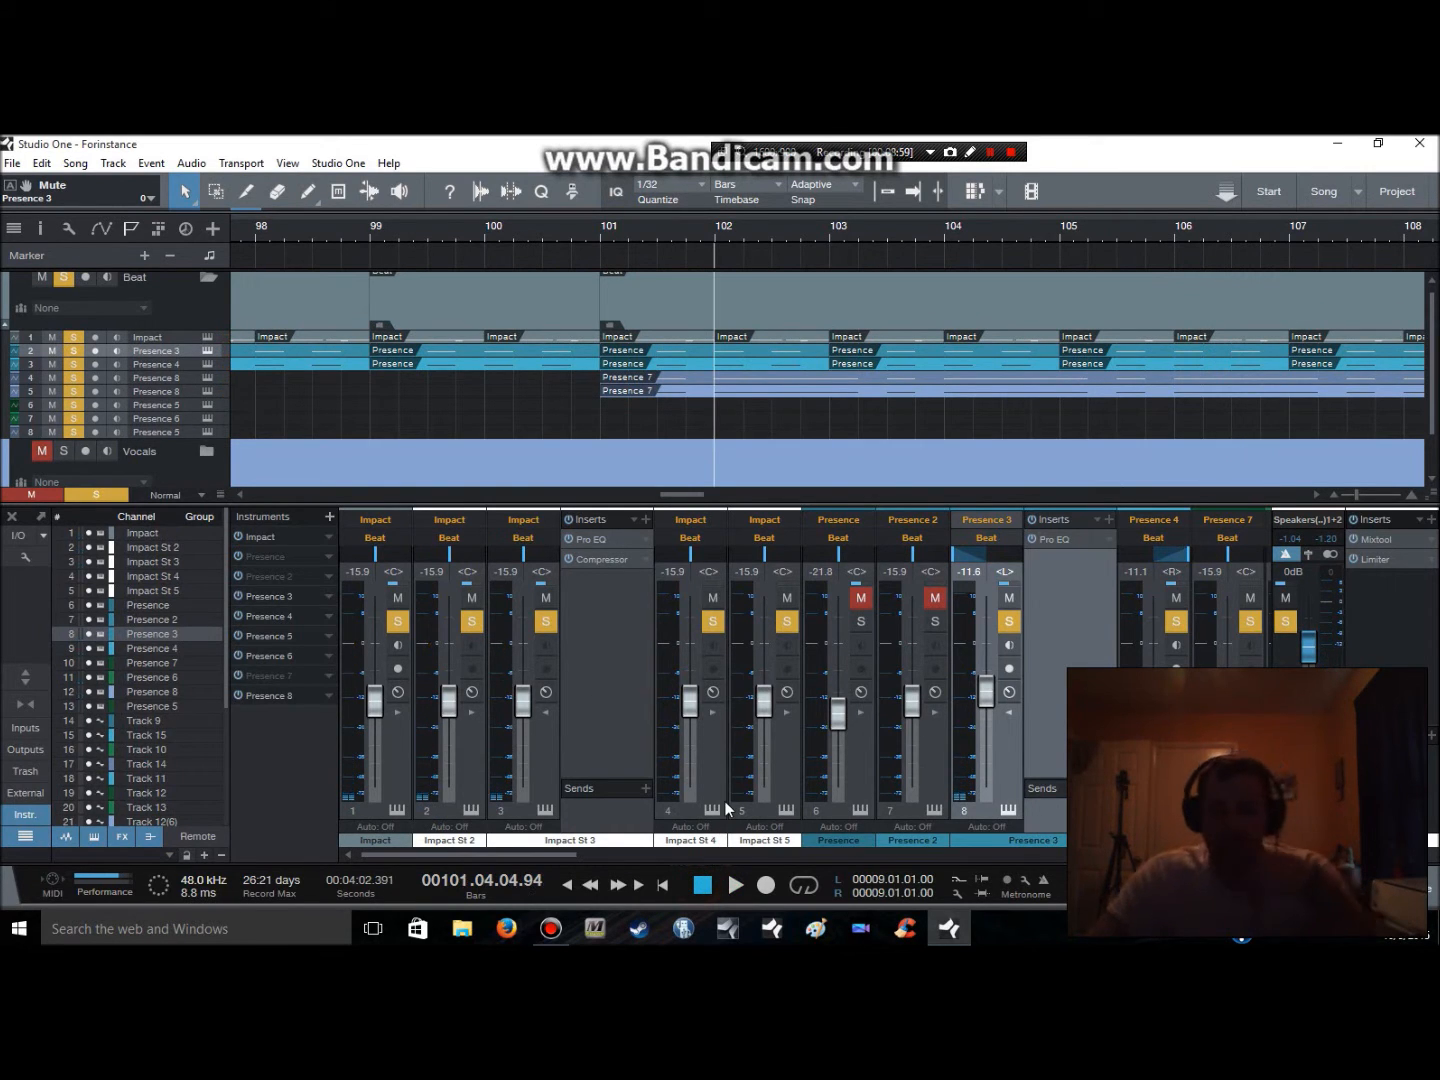
scroll(821, 382, "down", 1)
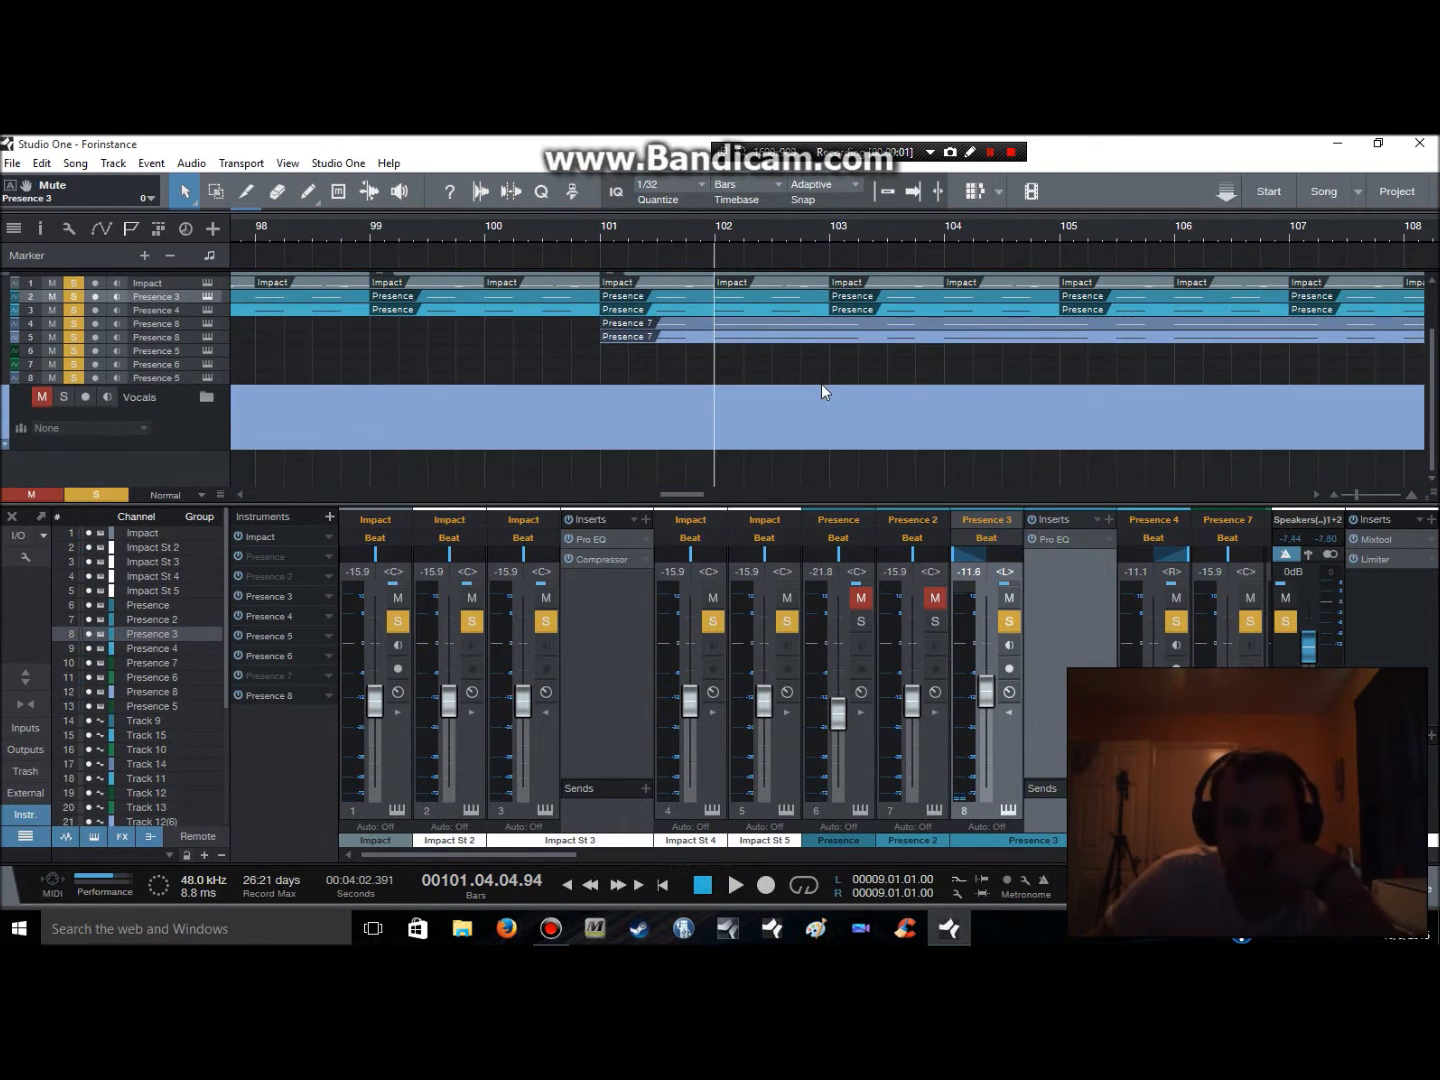
scroll(250, 390, "up", 1)
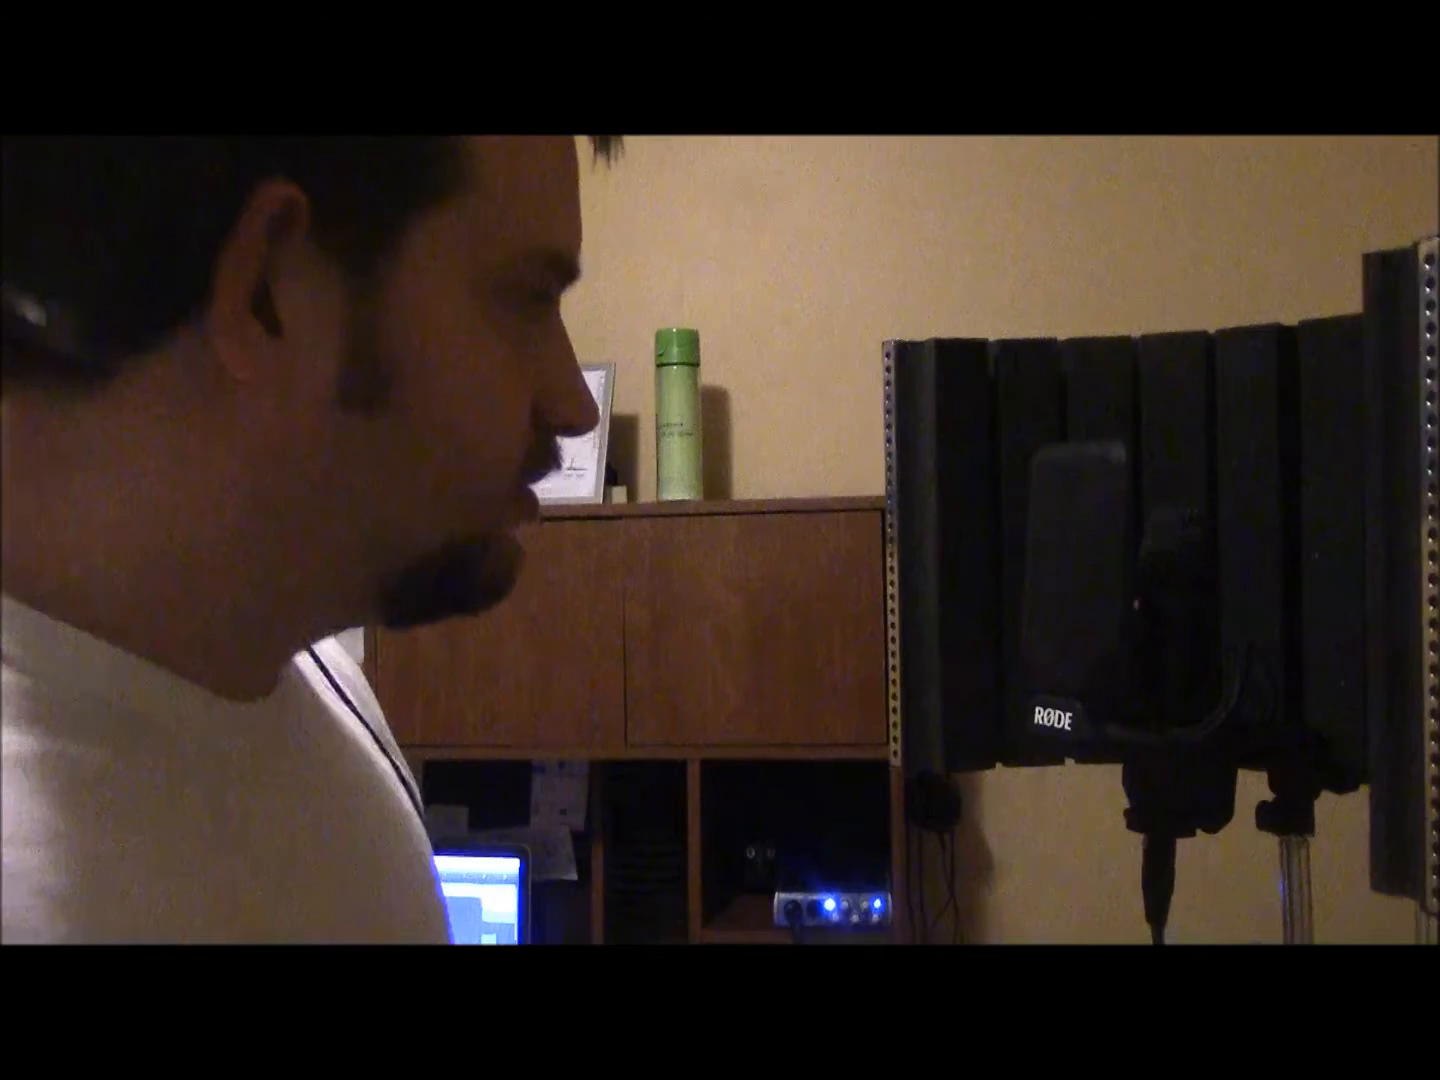
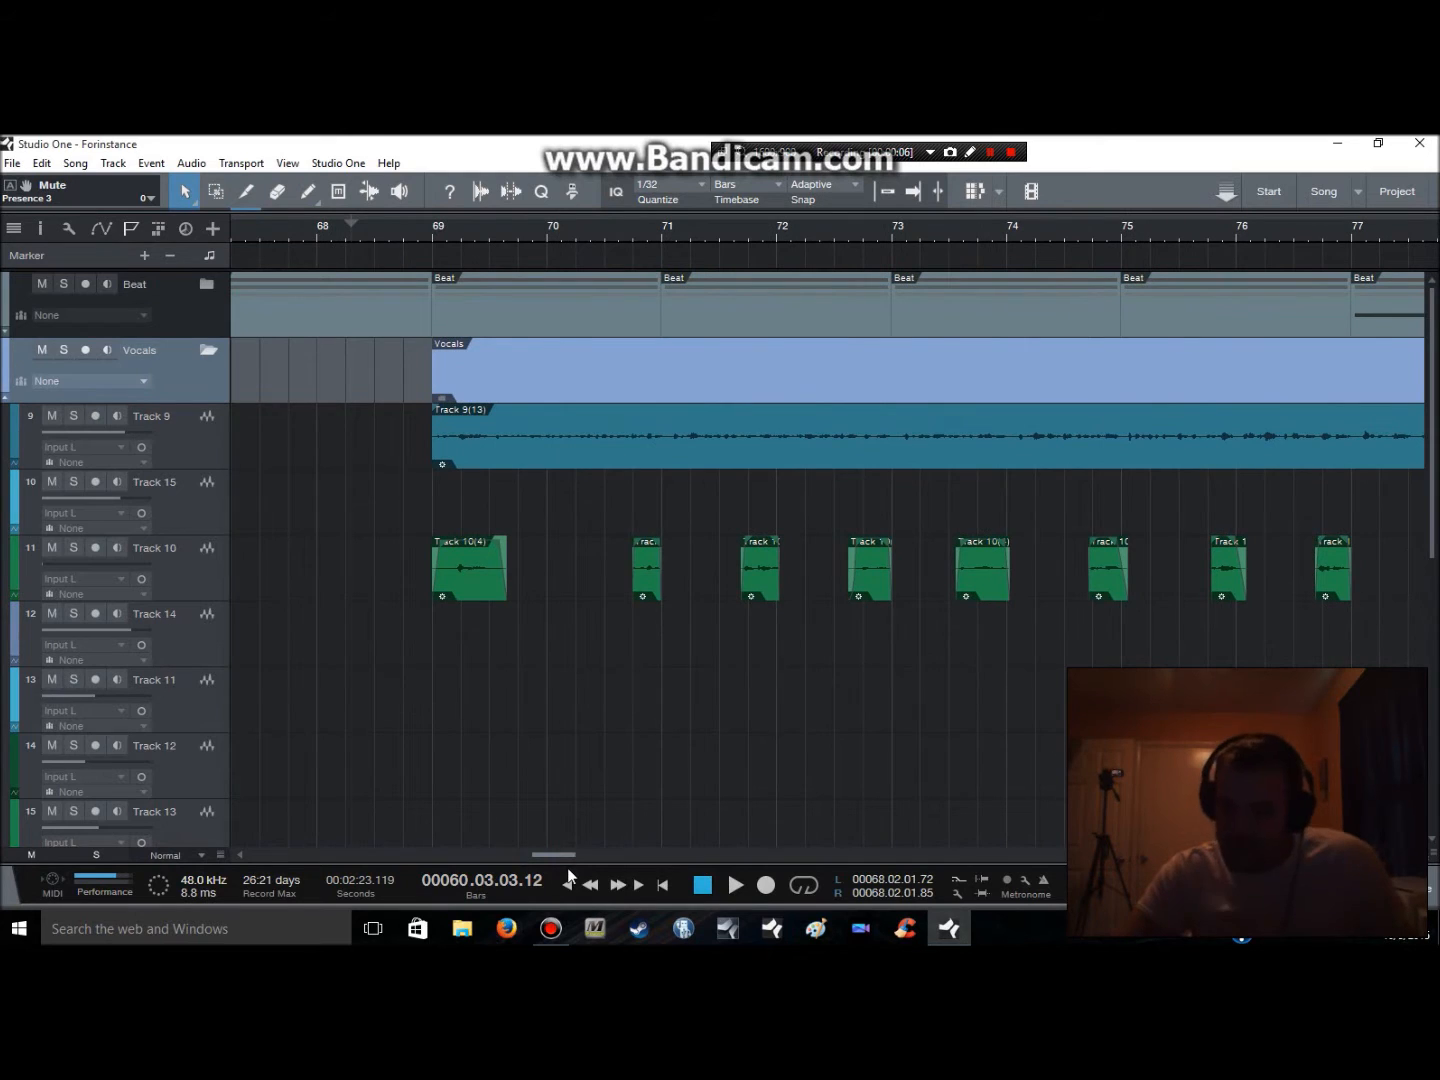
Audition vocal Track 9 soloed from just before bar 69, and clear its solo and stop playback
left_click(428, 231)
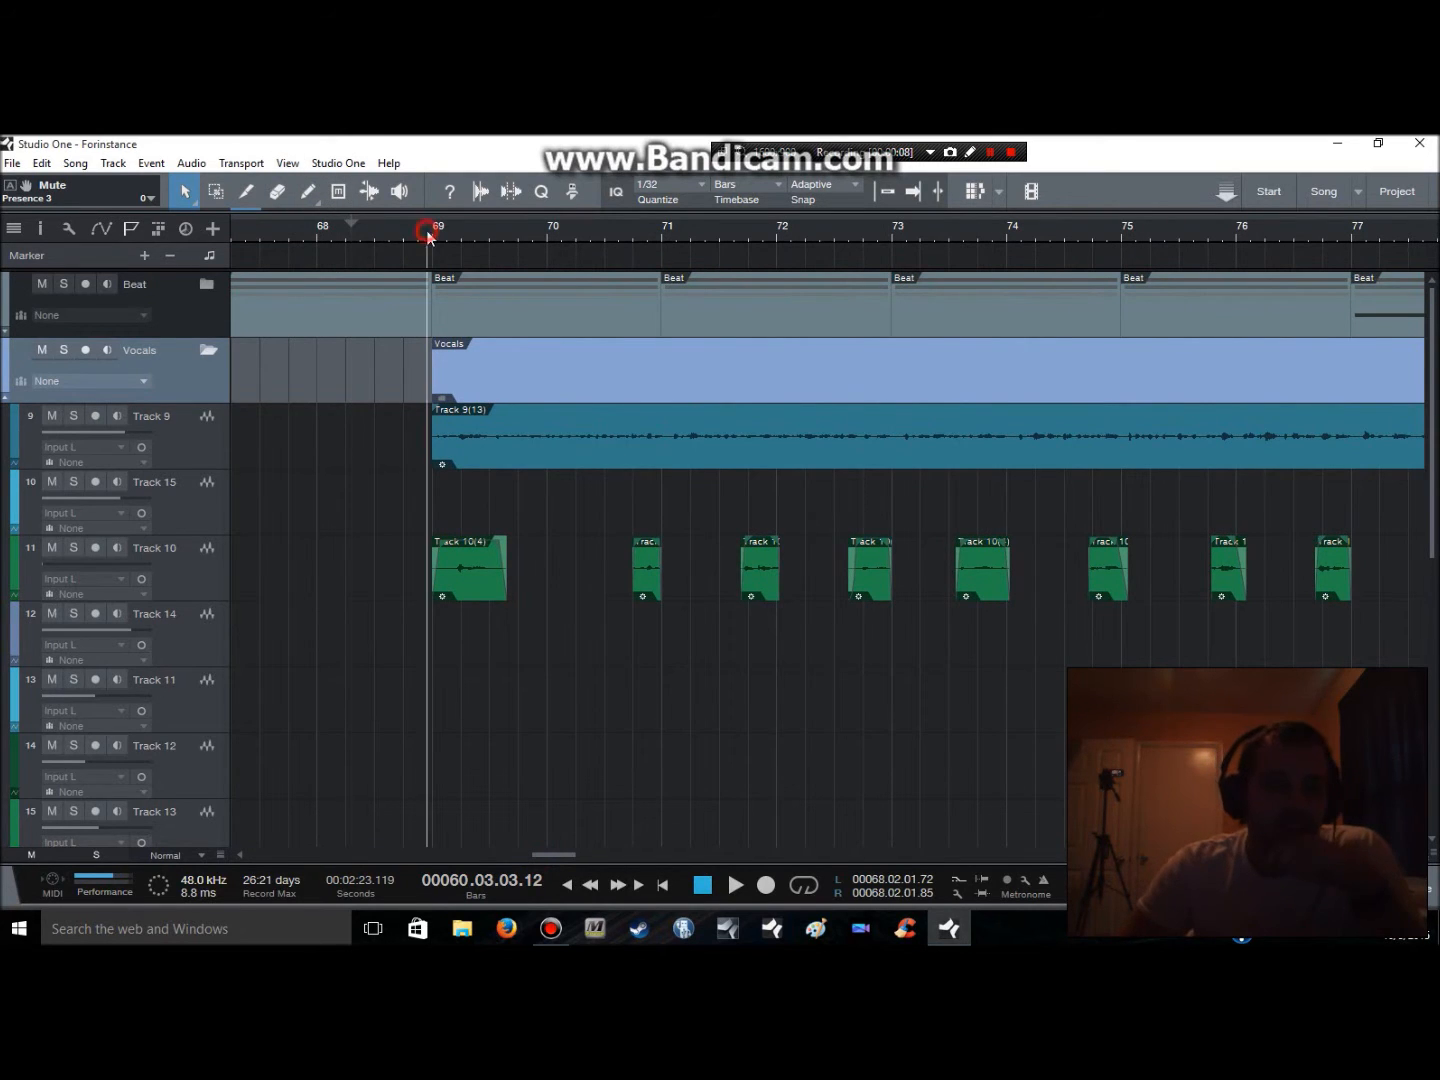
left_click(70, 418)
left_click(65, 418)
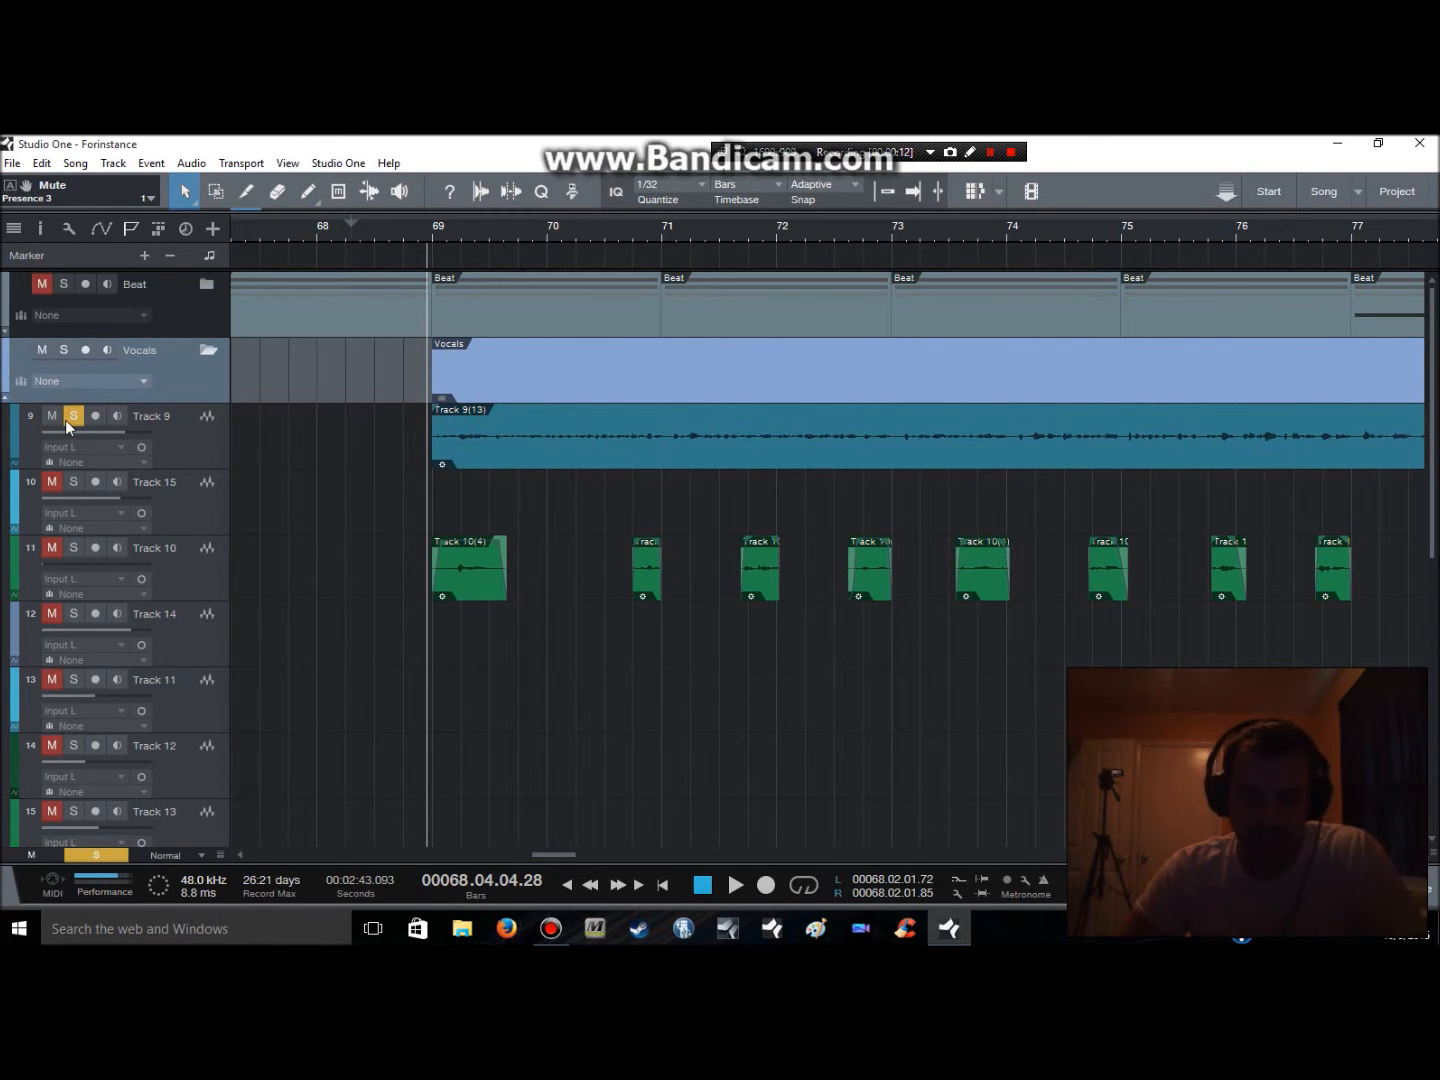
key("space")
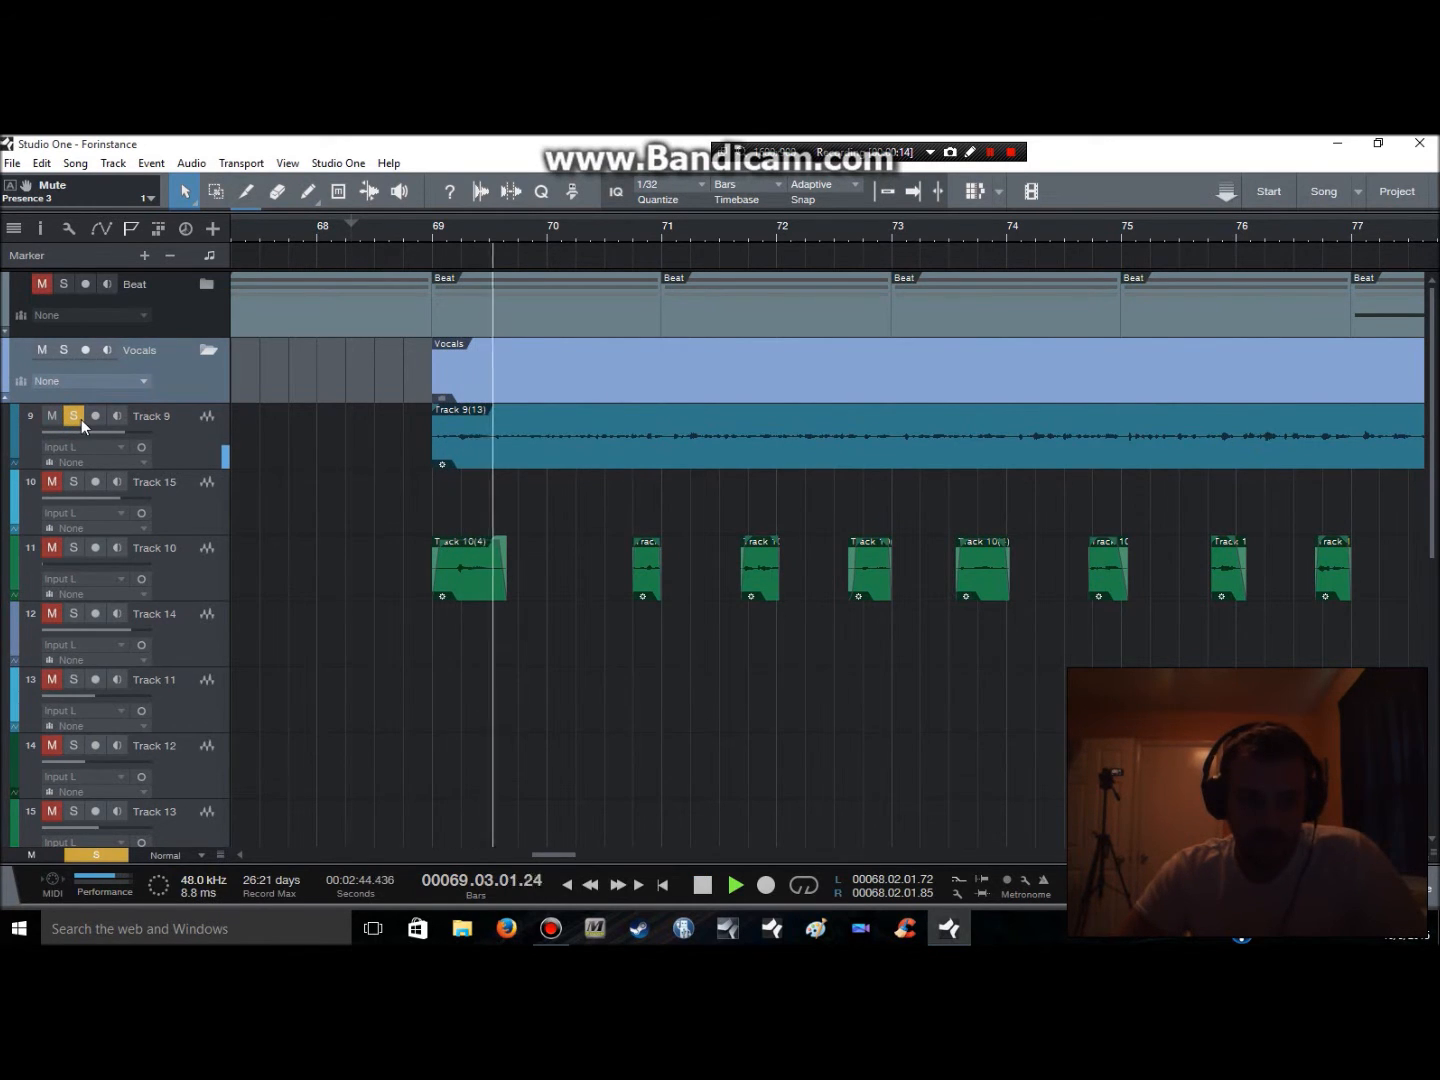
left_click(80, 418)
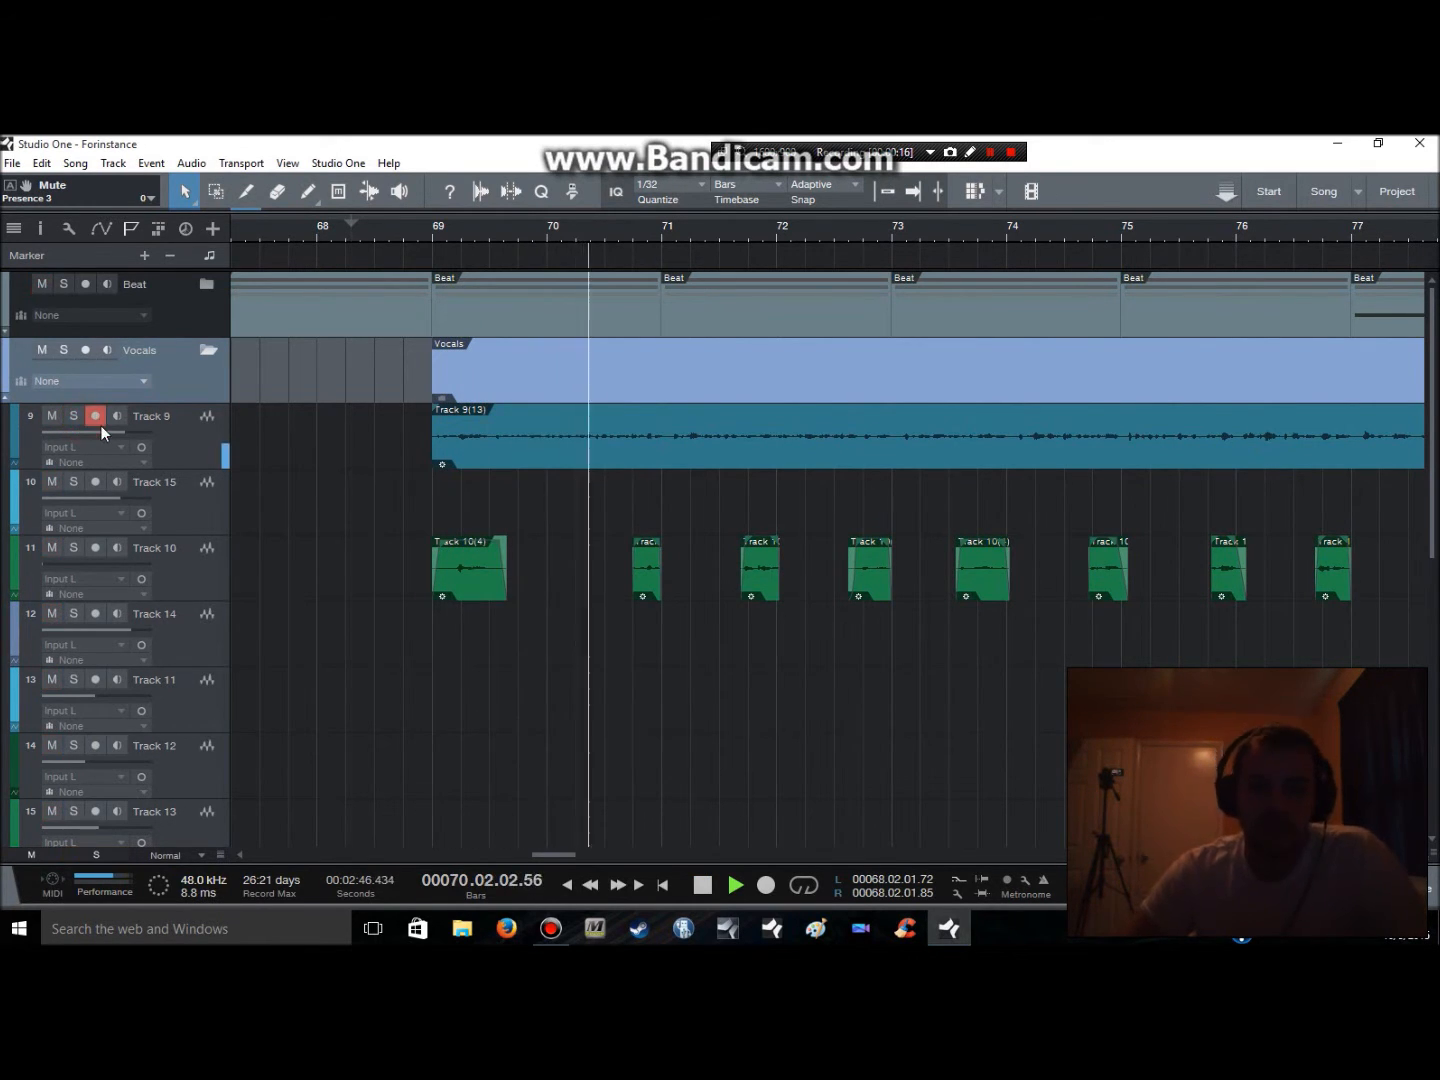
key("space")
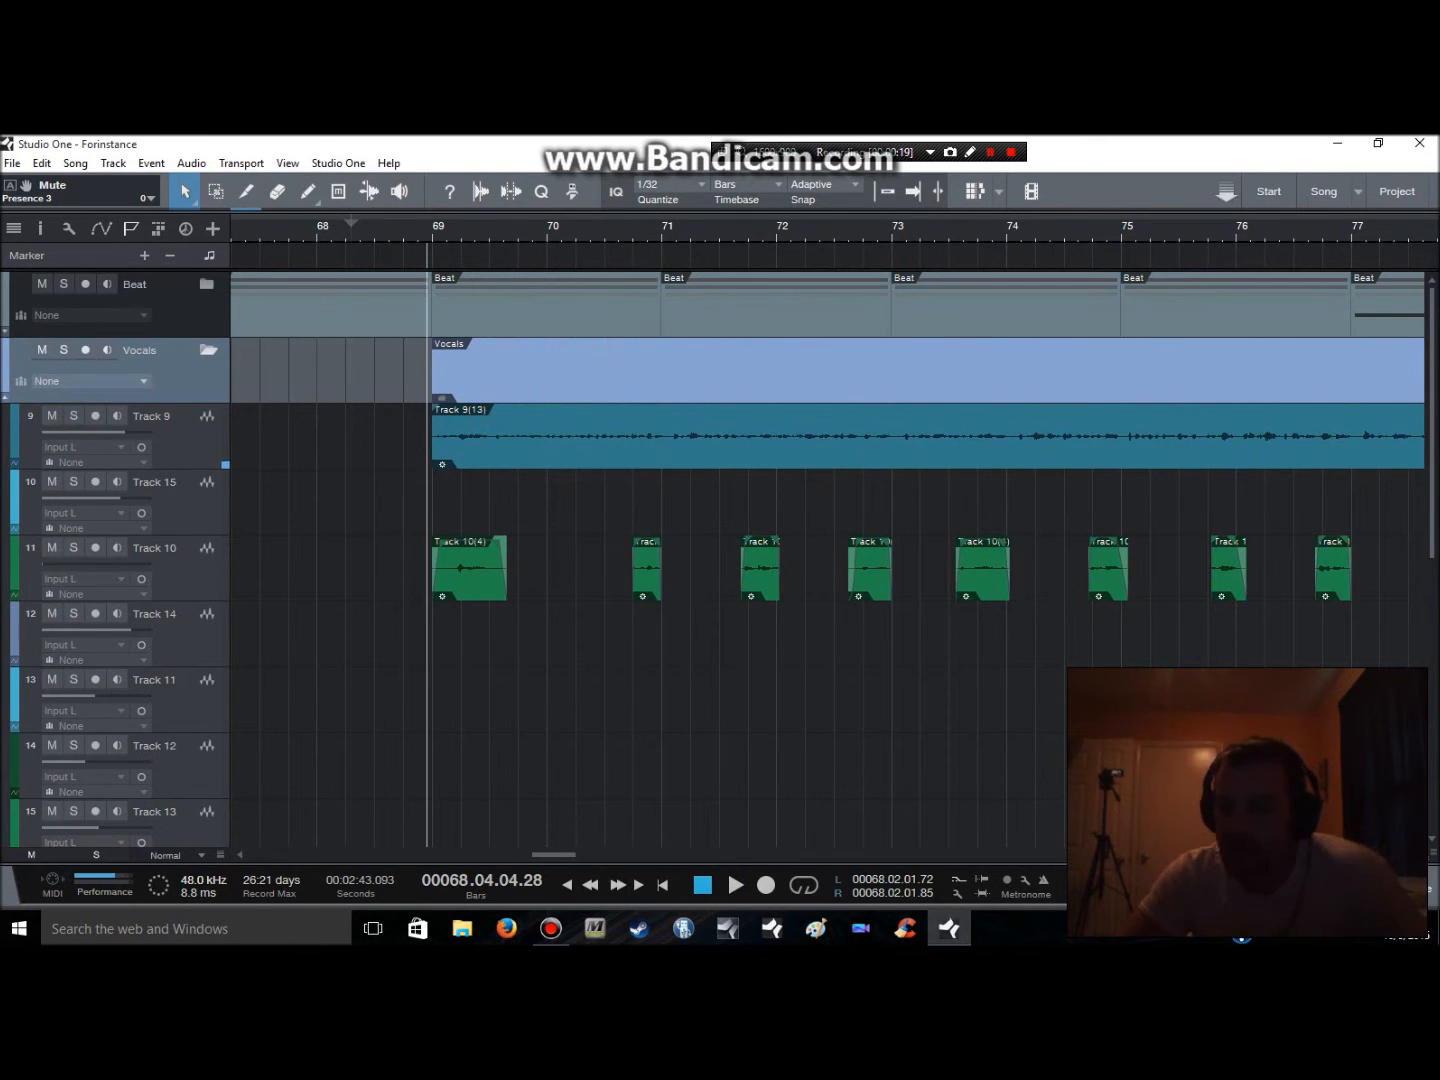
Show the mixer console, select vocal Track 9, and bypass its two Pro EQs and Compressor
key("F3")
key("F3")
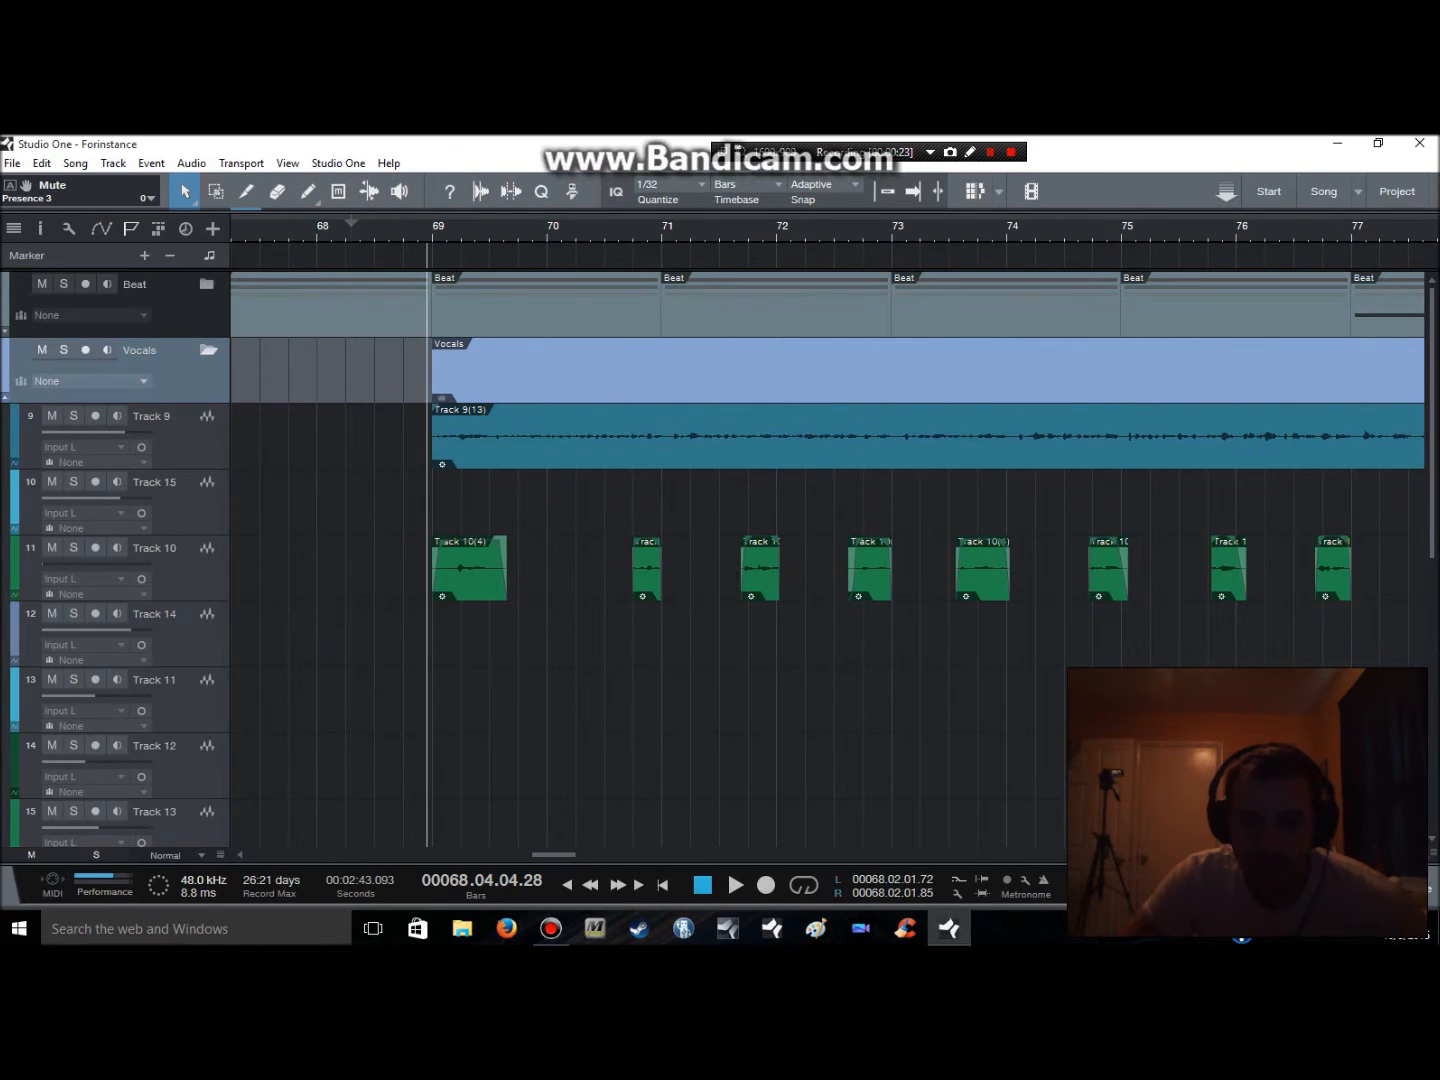
key("F3")
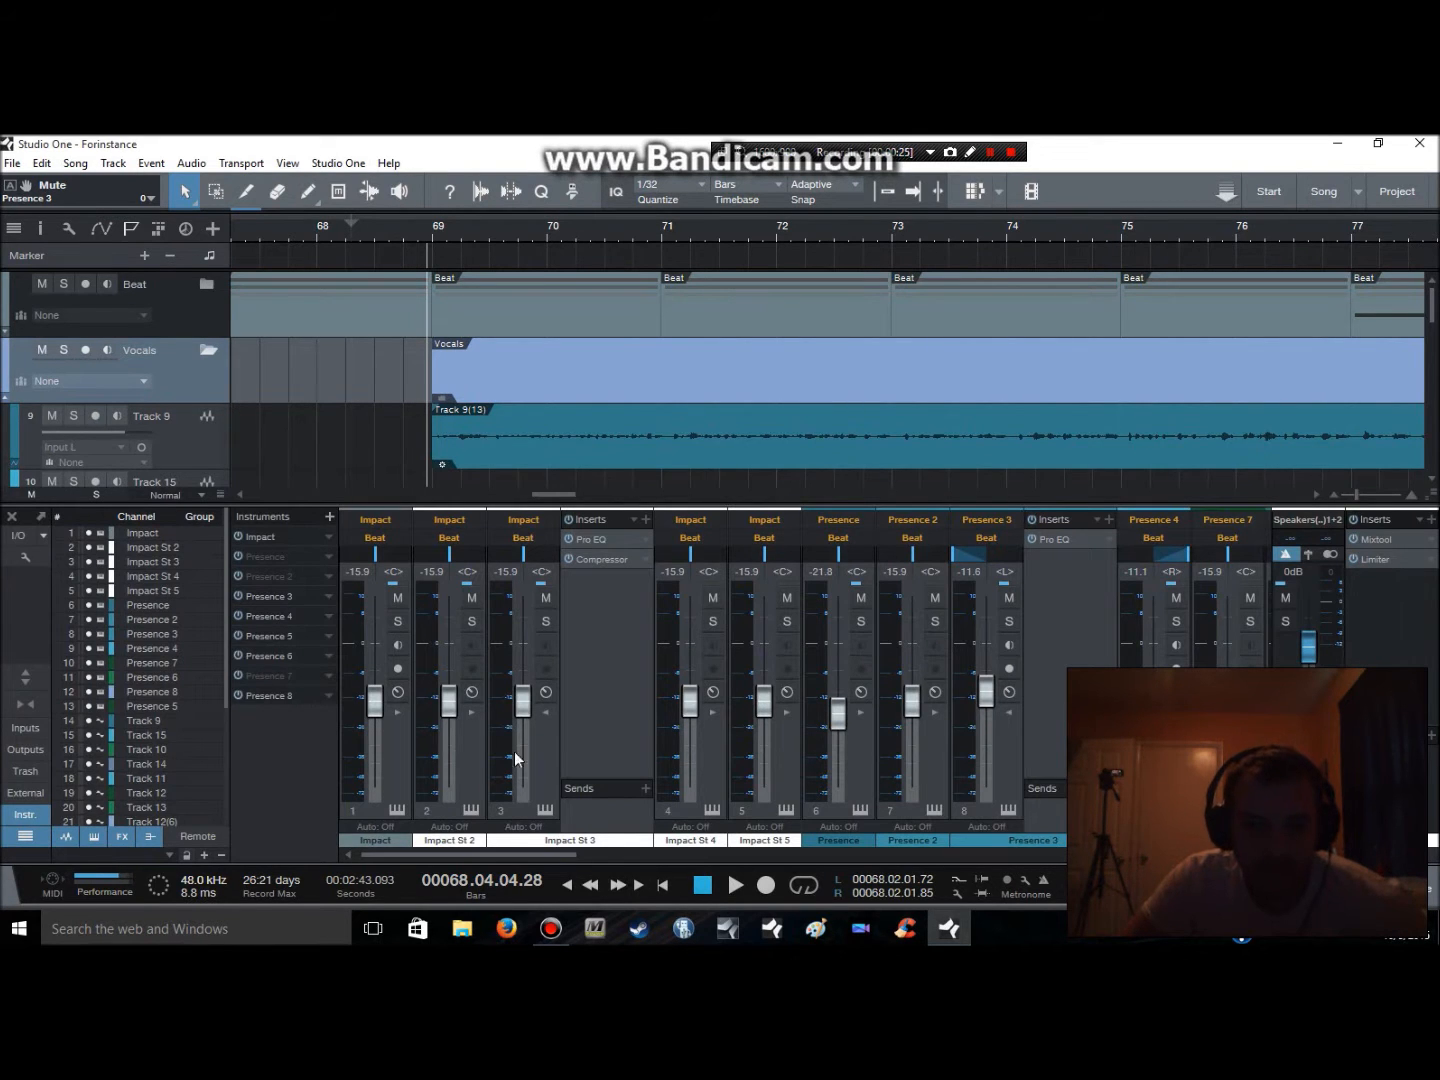
left_click(176, 423)
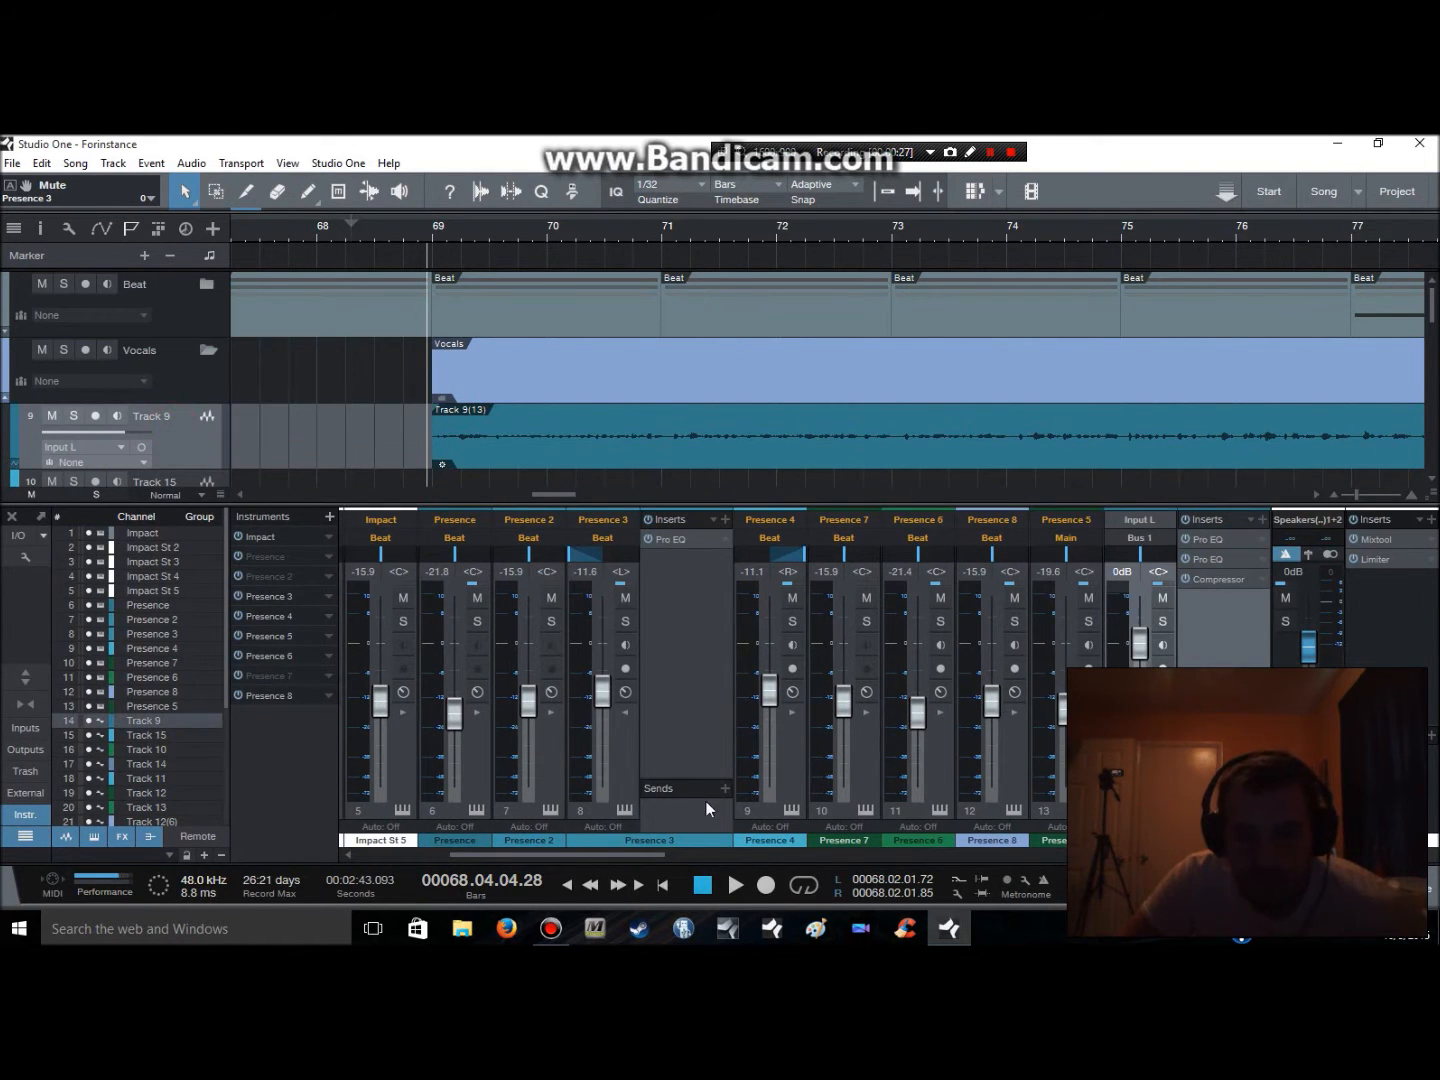
left_click_drag(647, 844, 1150, 941)
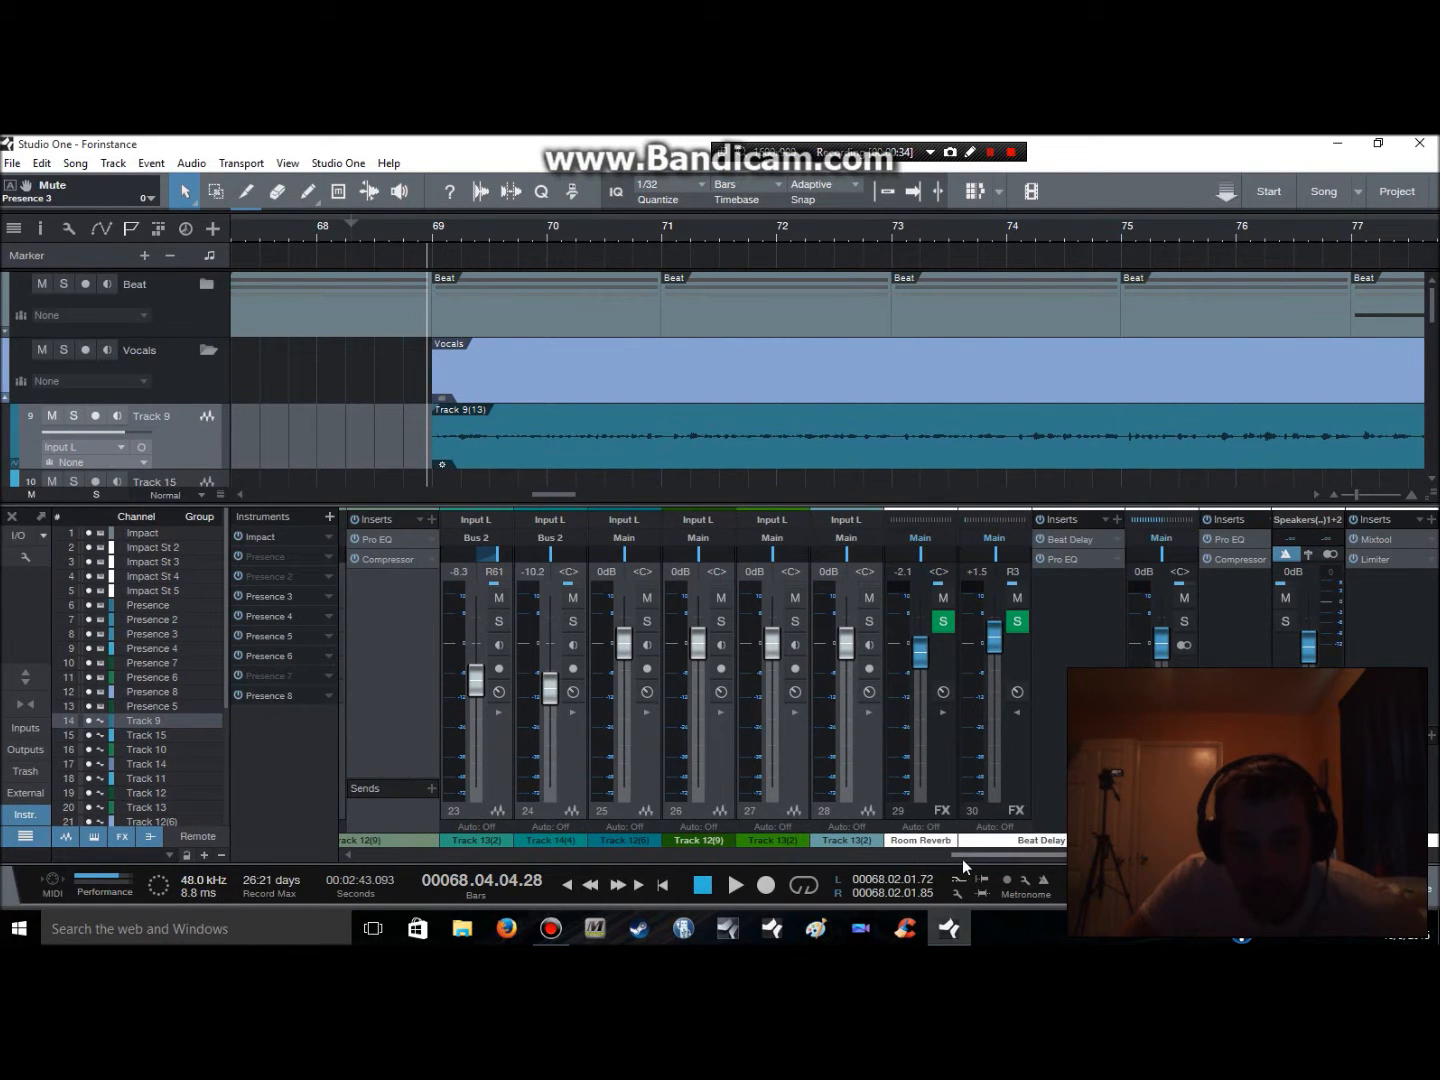
left_click_drag(961, 861, 603, 884)
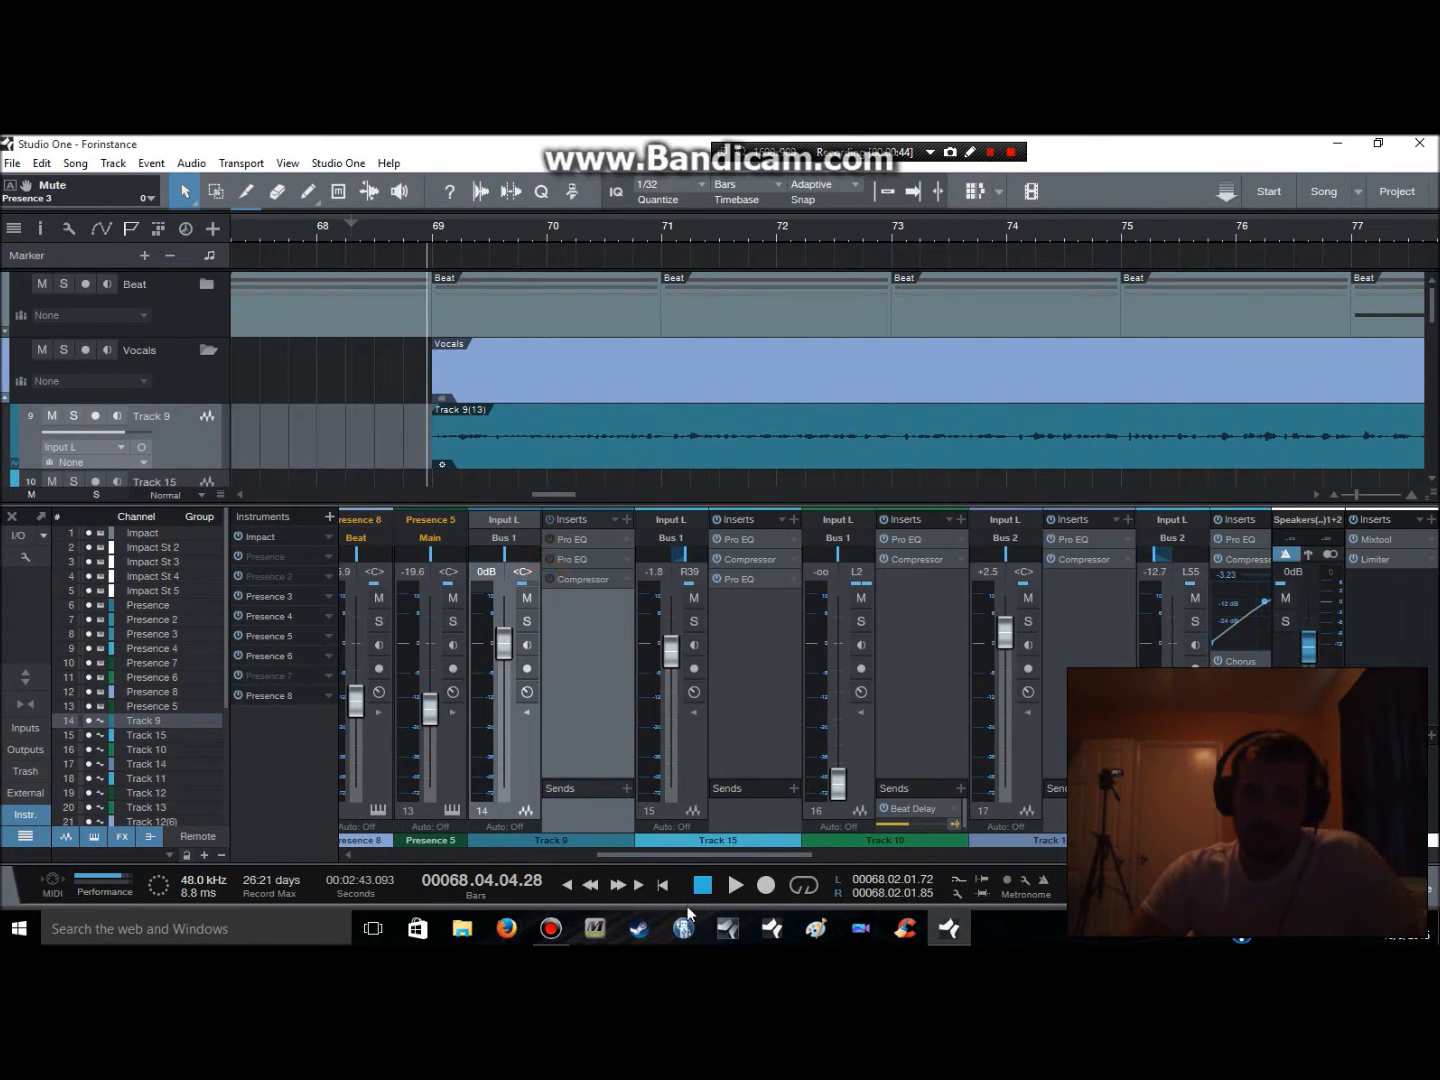
Solo Track 9 and audition the vocal from just before bar 69 with its inserts bypassed, and return to its mixer channel
left_click_drag(768, 856, 1200, 857)
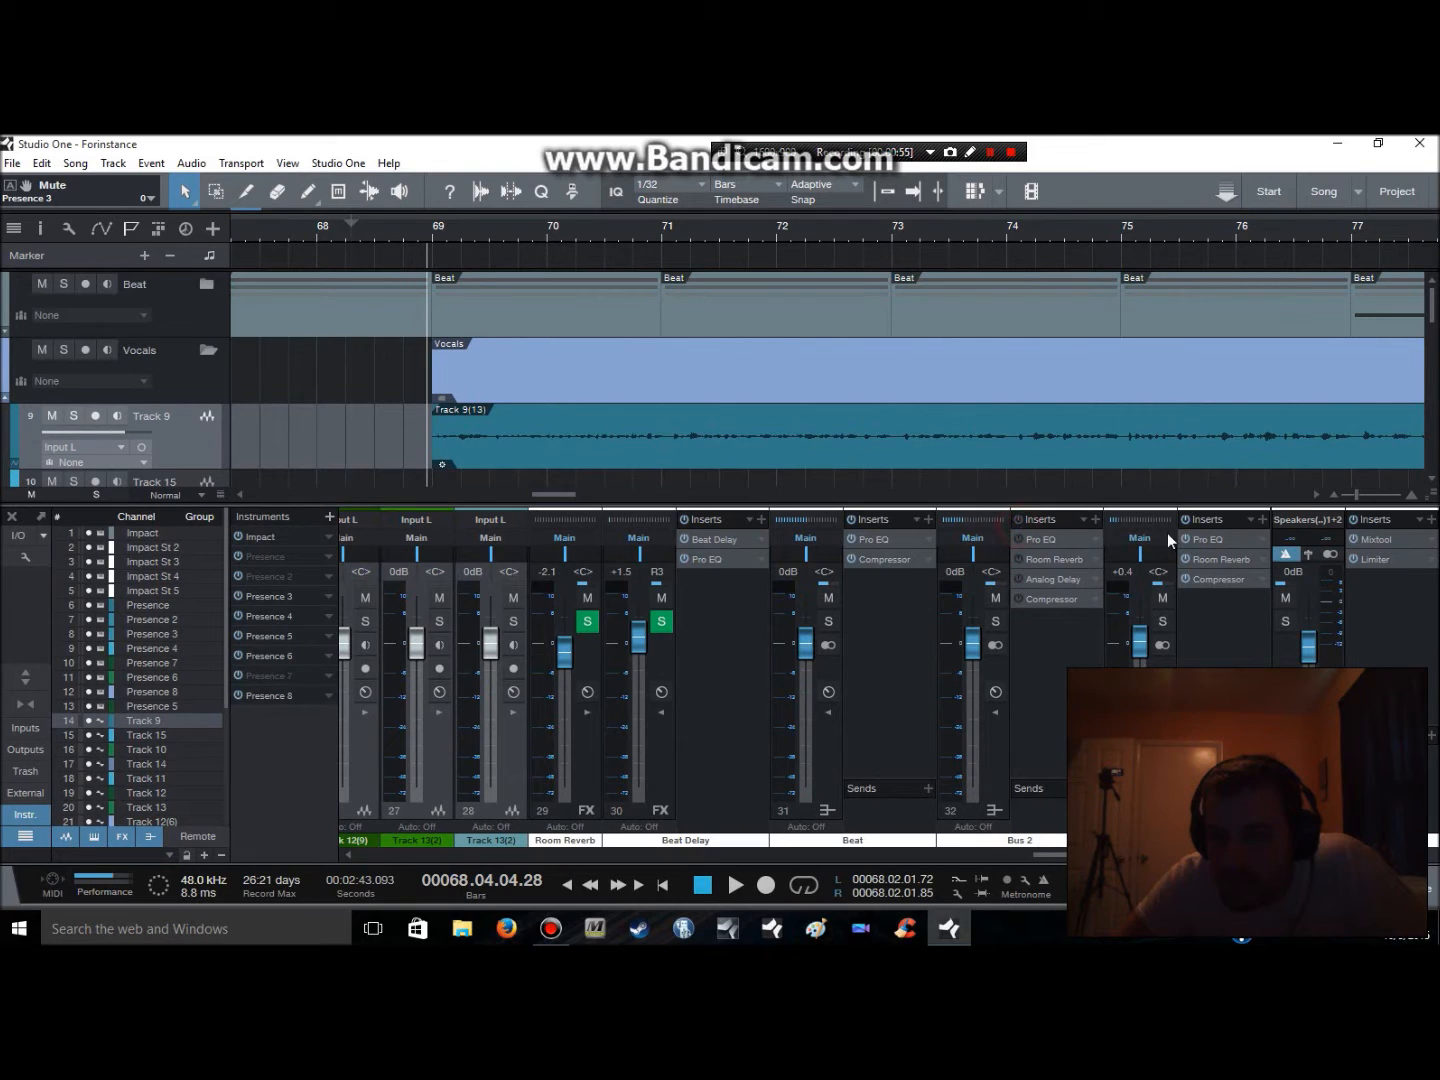
left_click(852, 522)
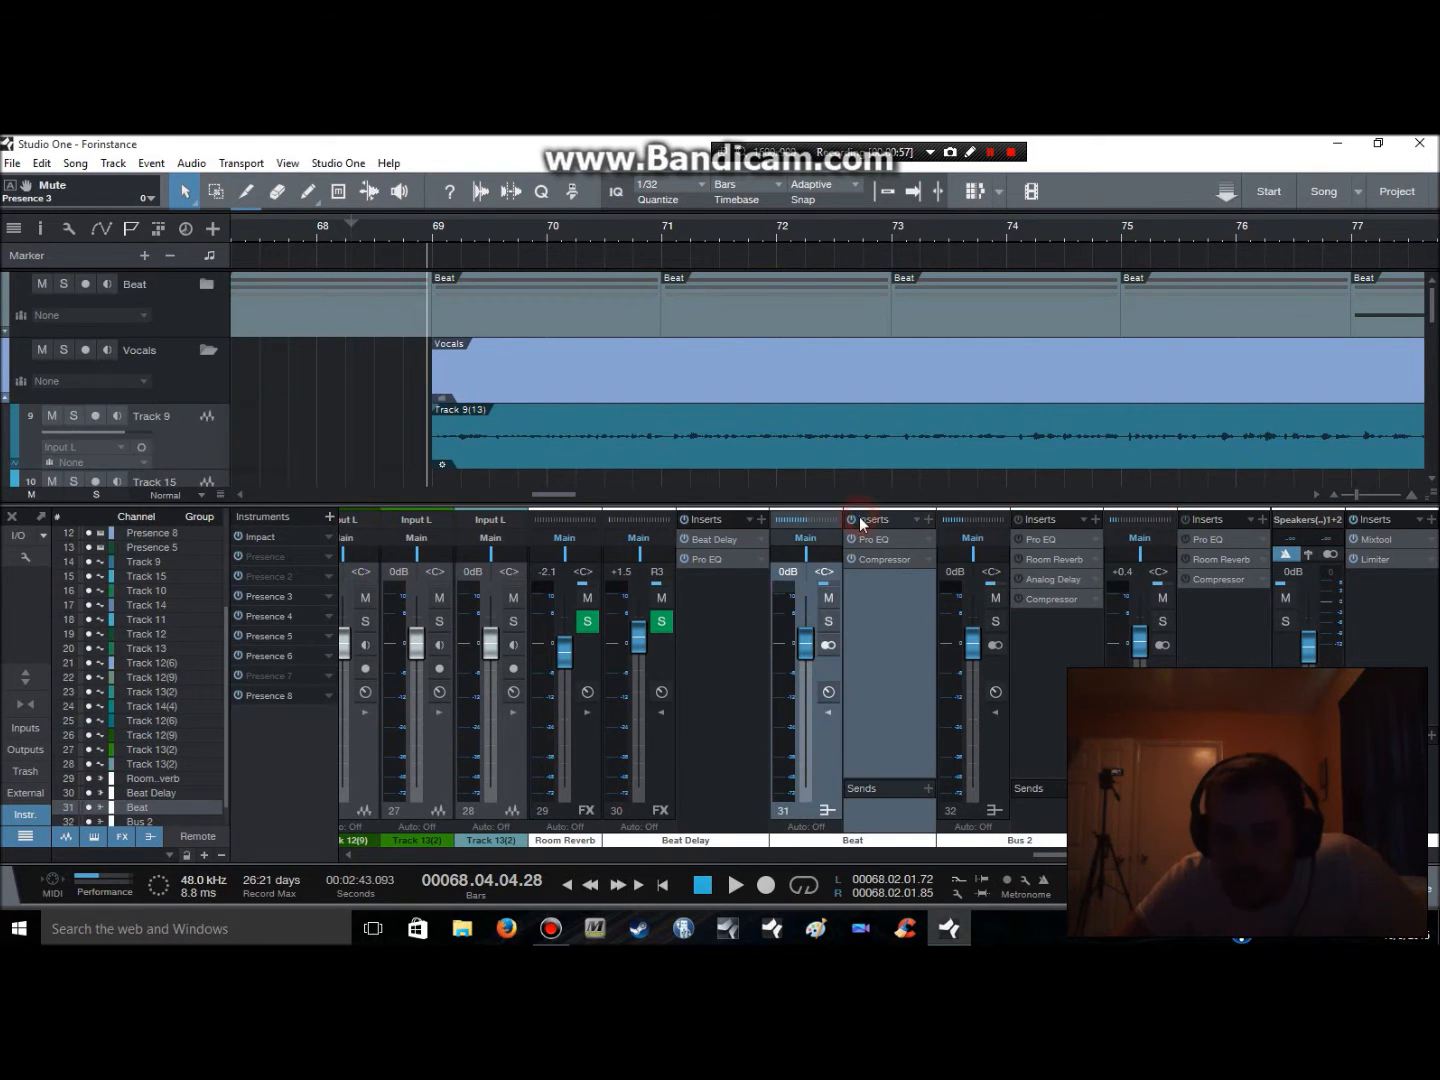
key("space")
left_click(77, 418)
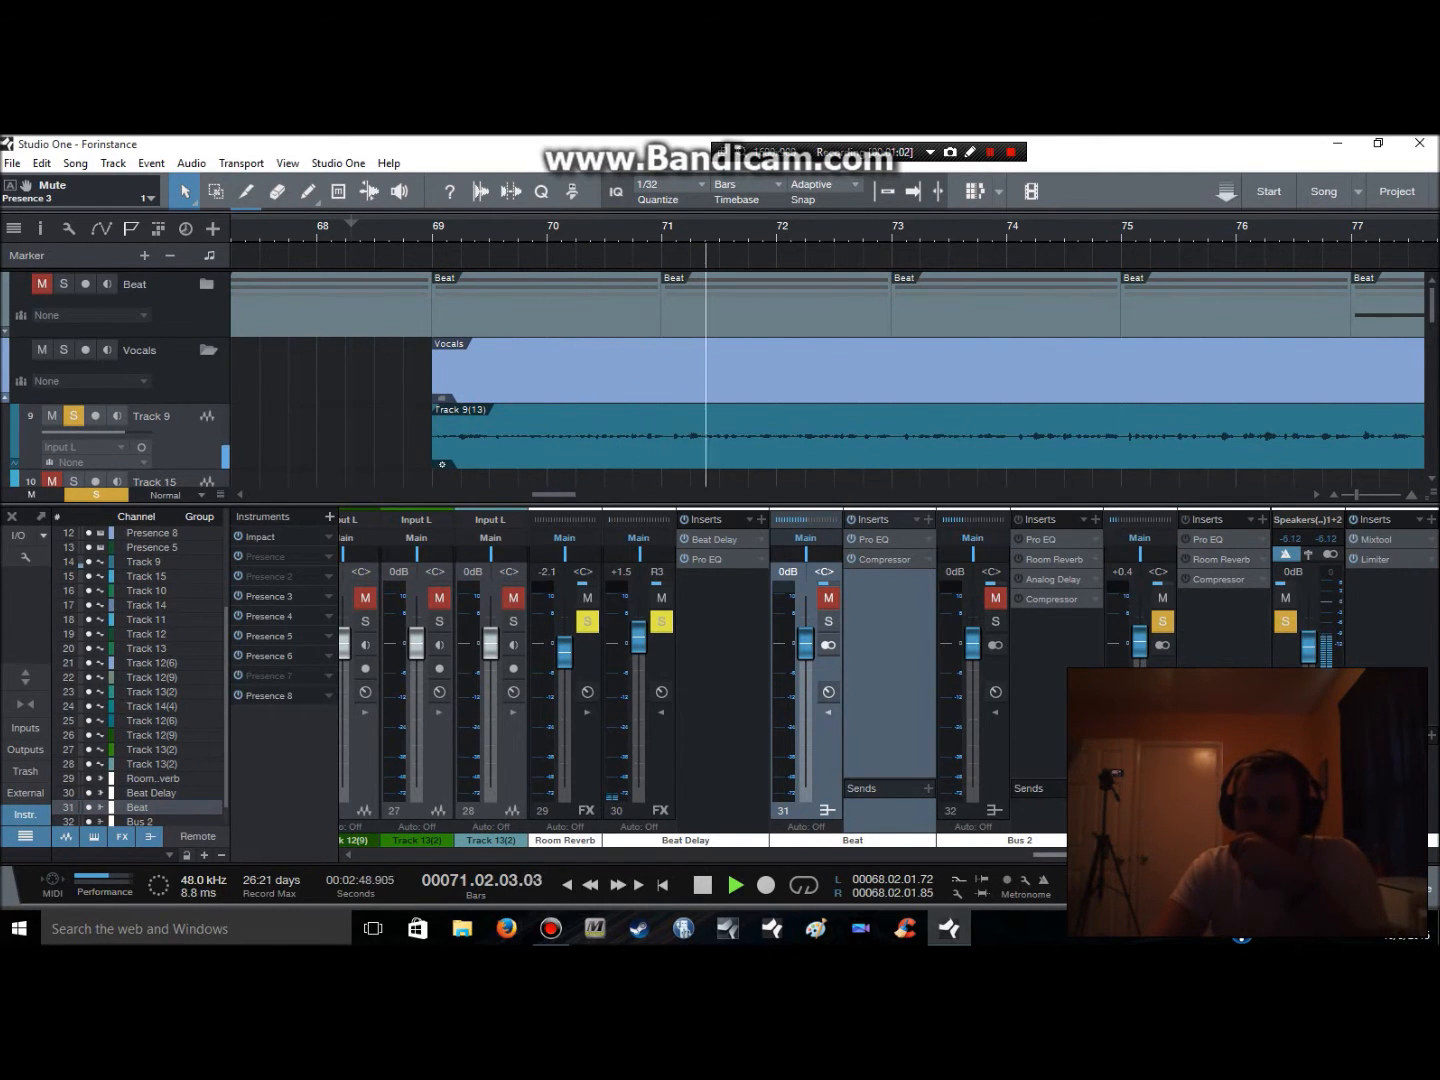
left_click_drag(1119, 855, 626, 904)
key("space")
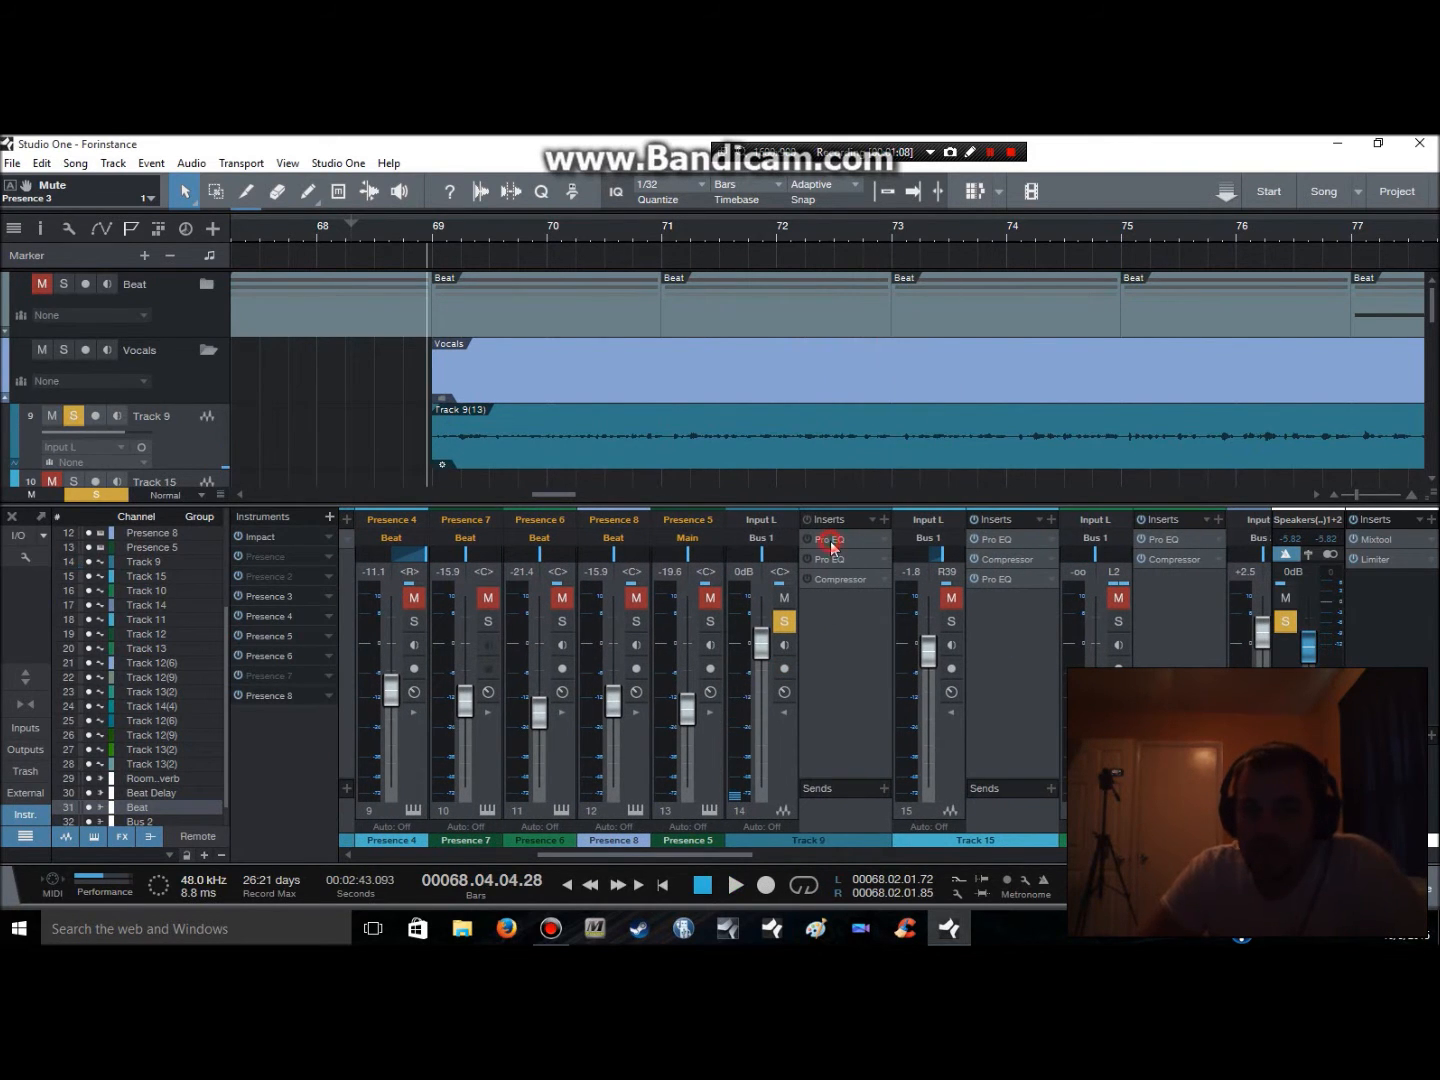
Activate the first Pro EQ on Track 9 and raise its low-cut frequency to 110 Hz during playback
left_click(830, 542)
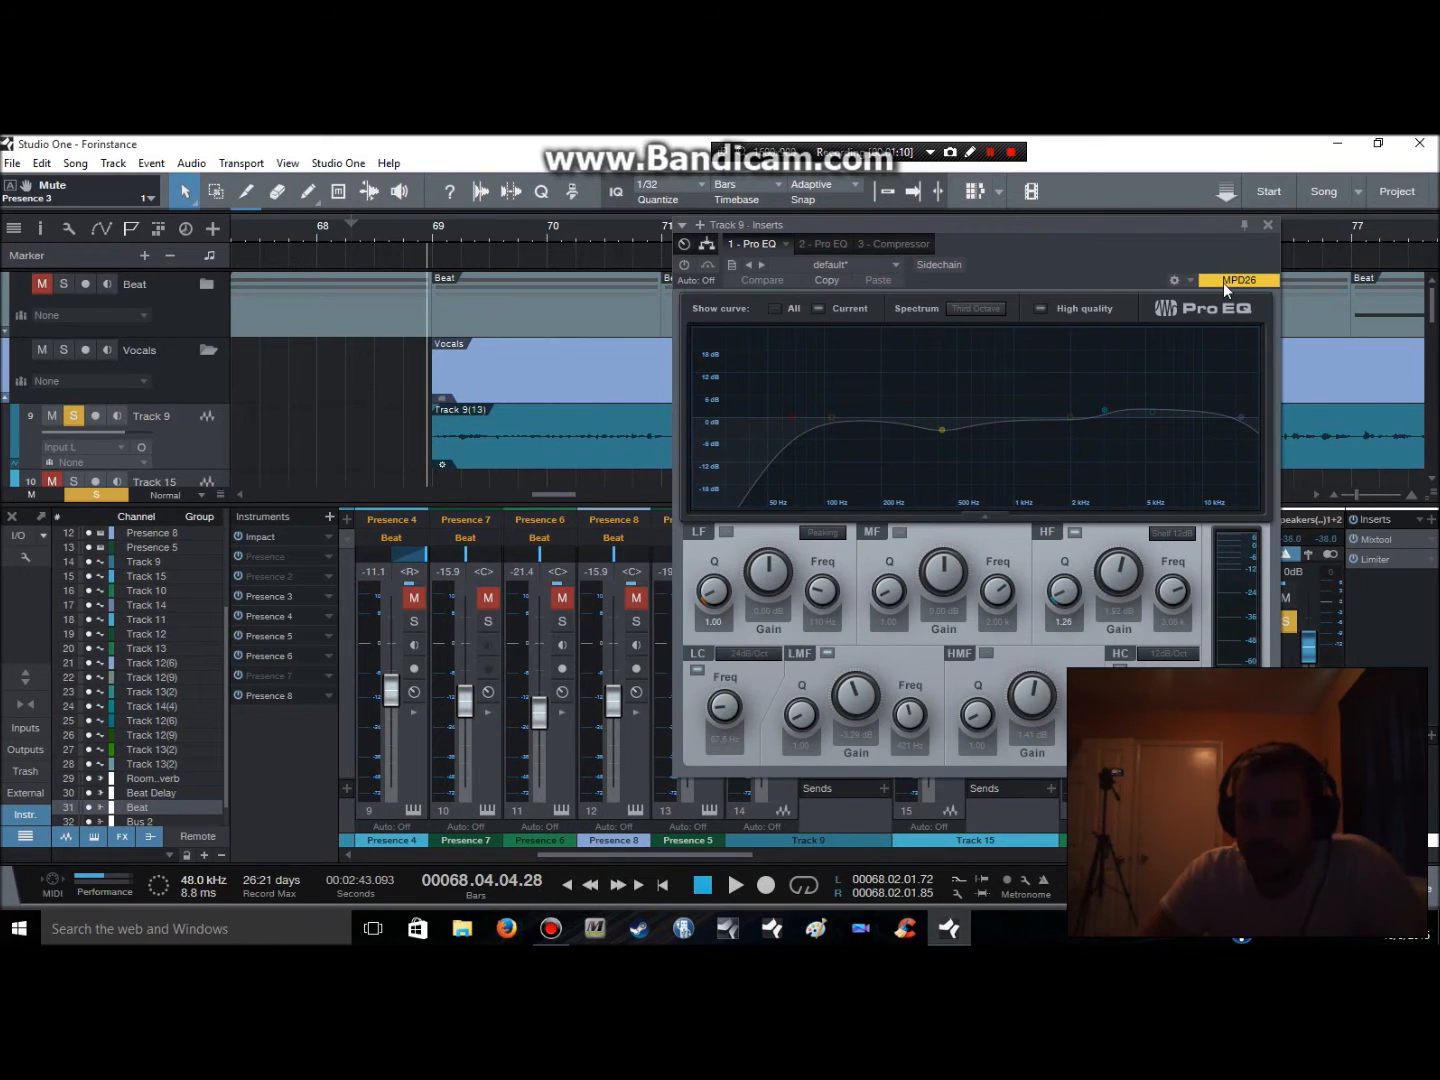
left_click(685, 265)
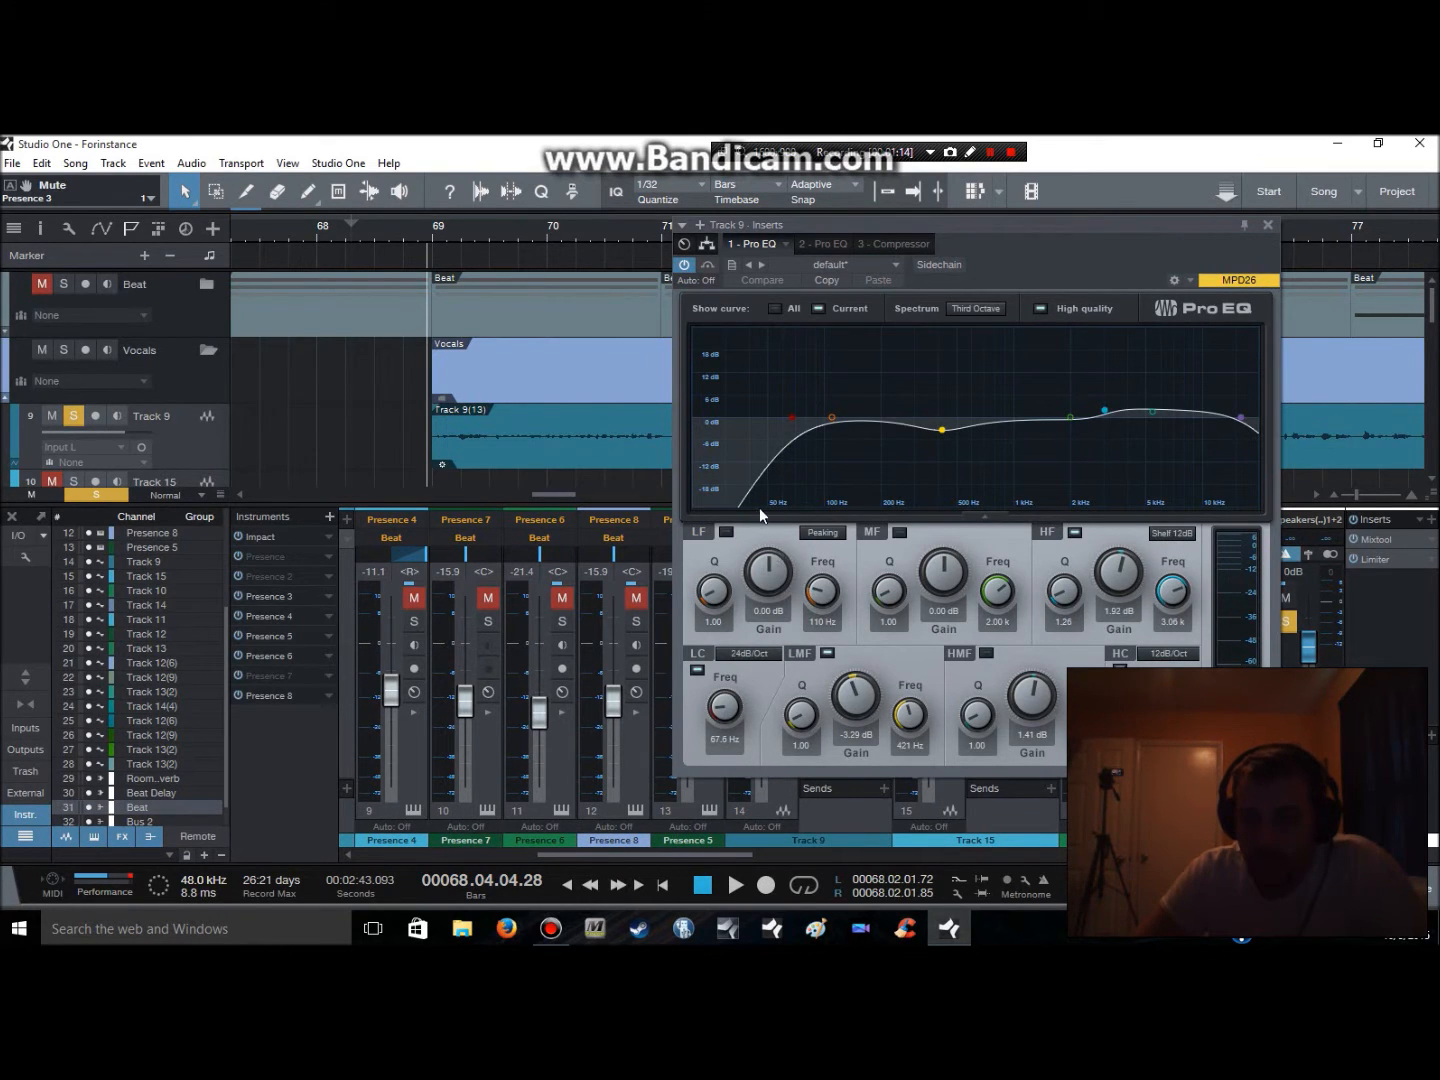
key("space")
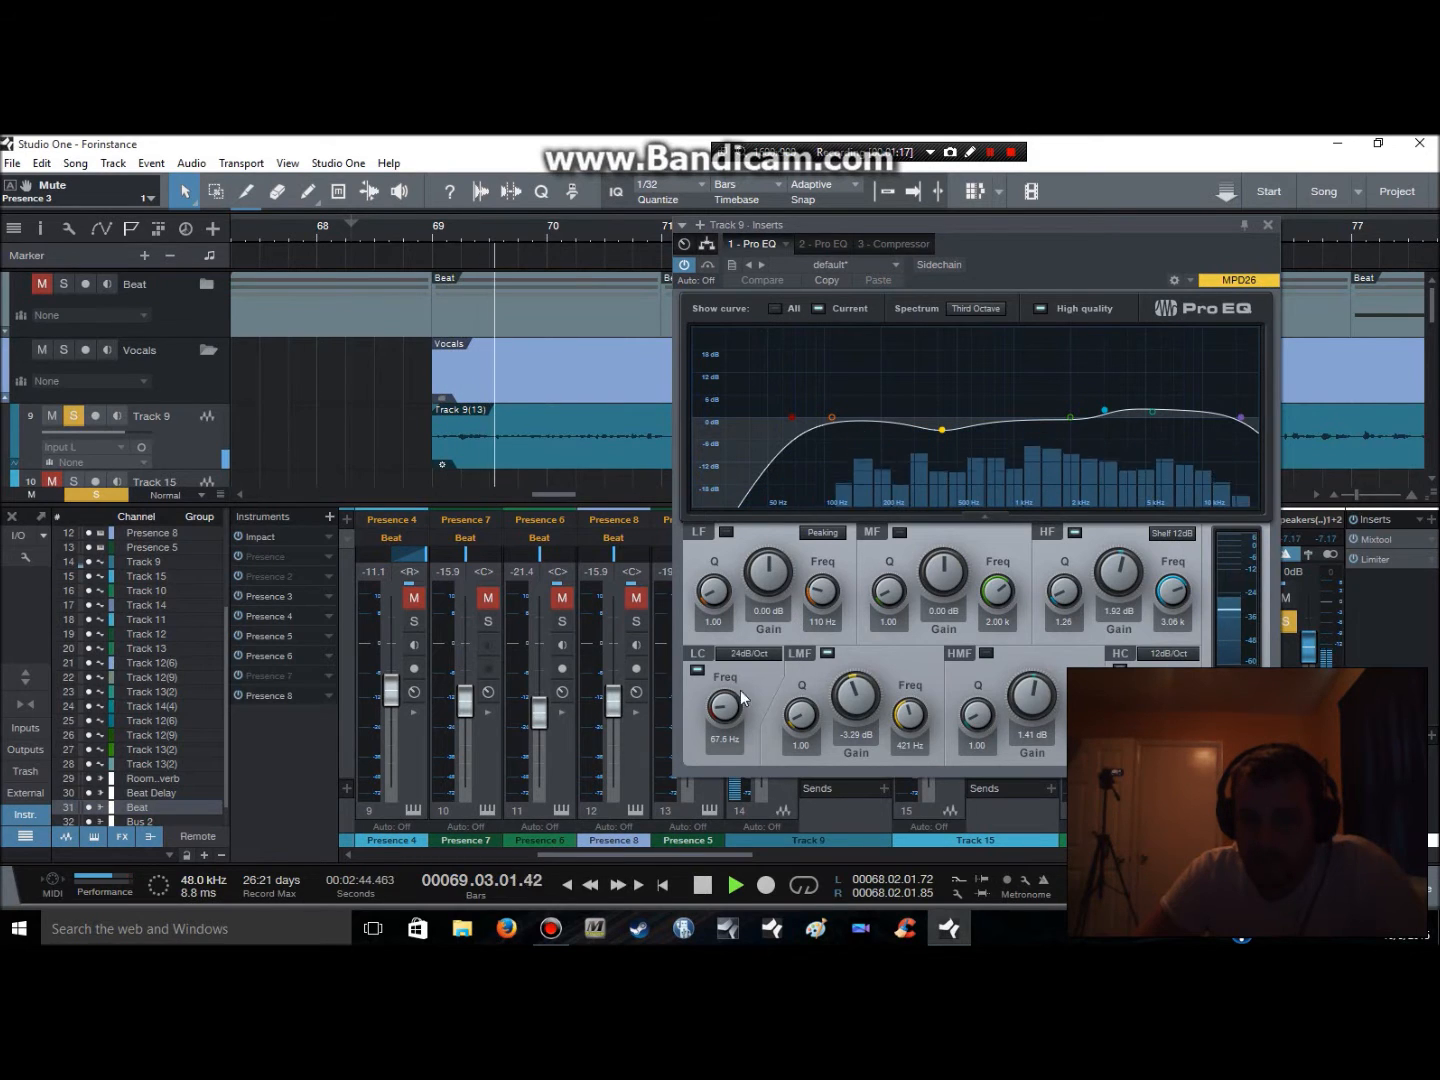
scroll(725, 707, "up", 5)
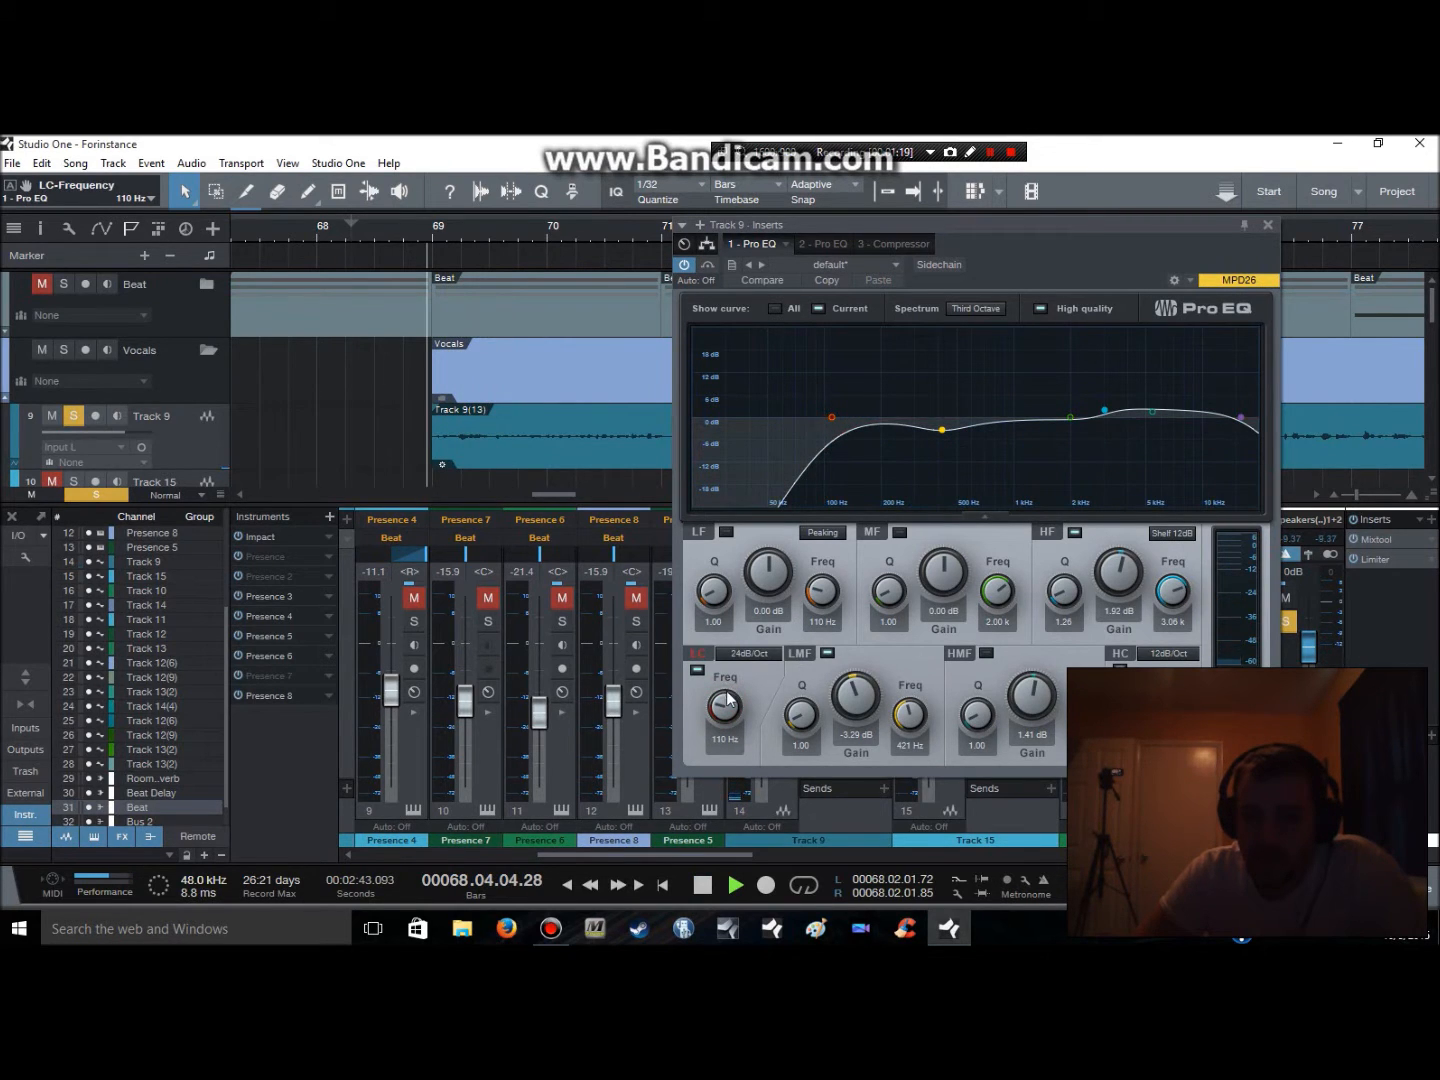
Compare the vocal with the first Pro EQ's low cut off and on, leave it on, and close the EQ
key("space")
key("space")
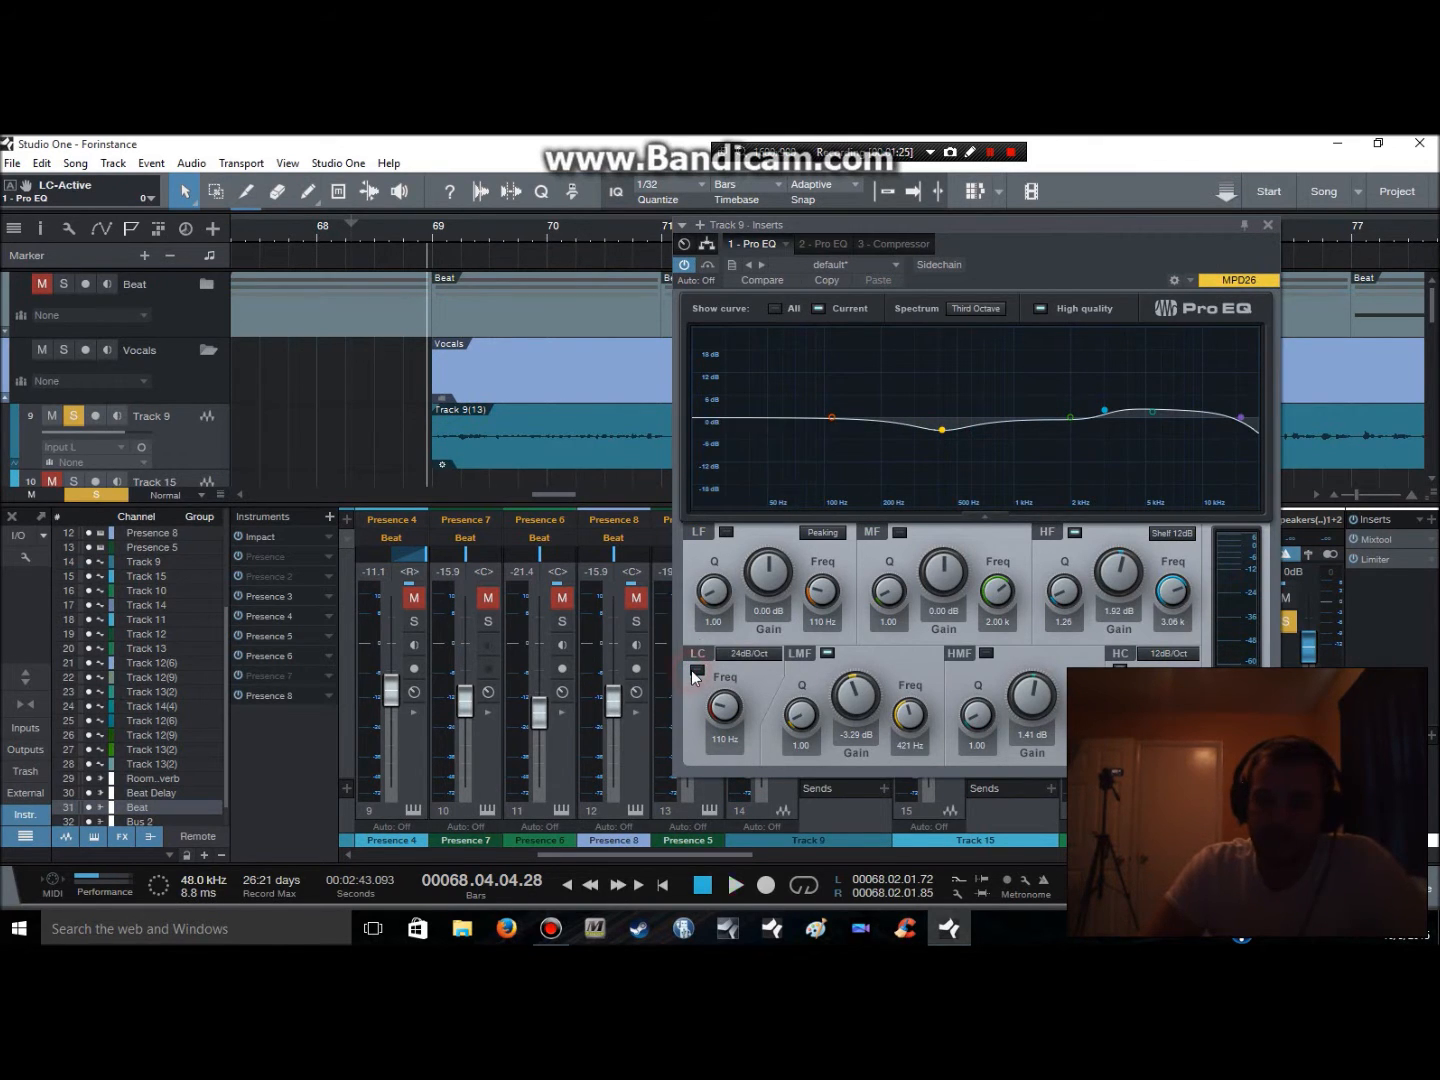
key("space")
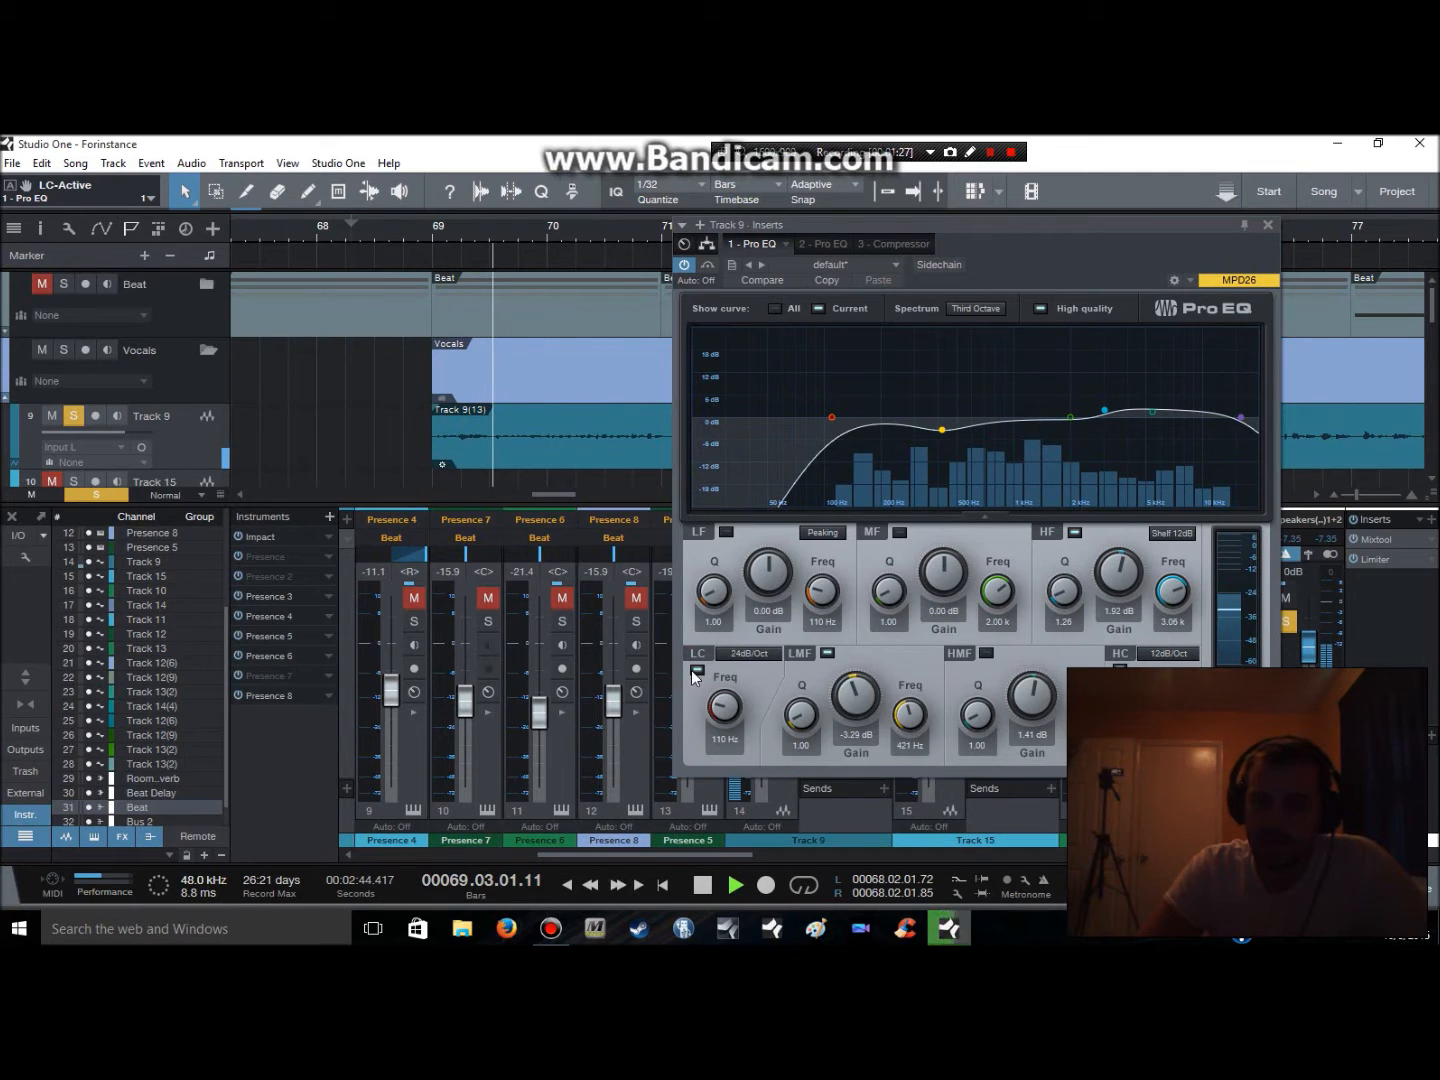
key("space")
left_click(1267, 225)
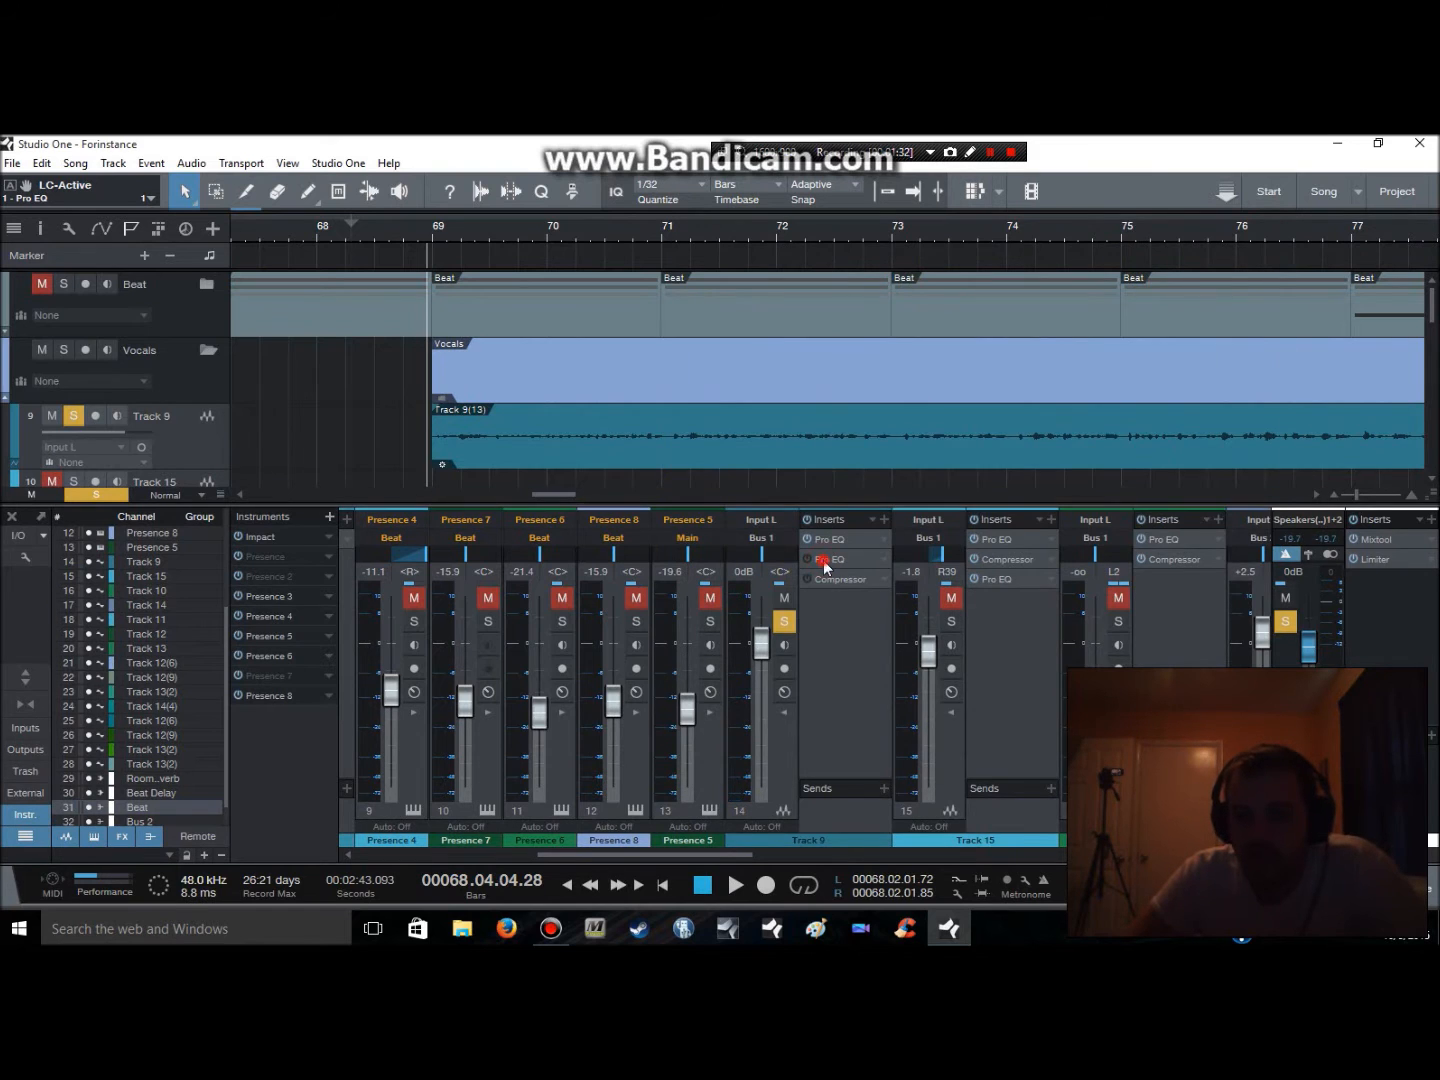
Activate Track 9's second Pro EQ and audition the vocal with its LMF gain boosted to 24 dB
left_click(823, 562)
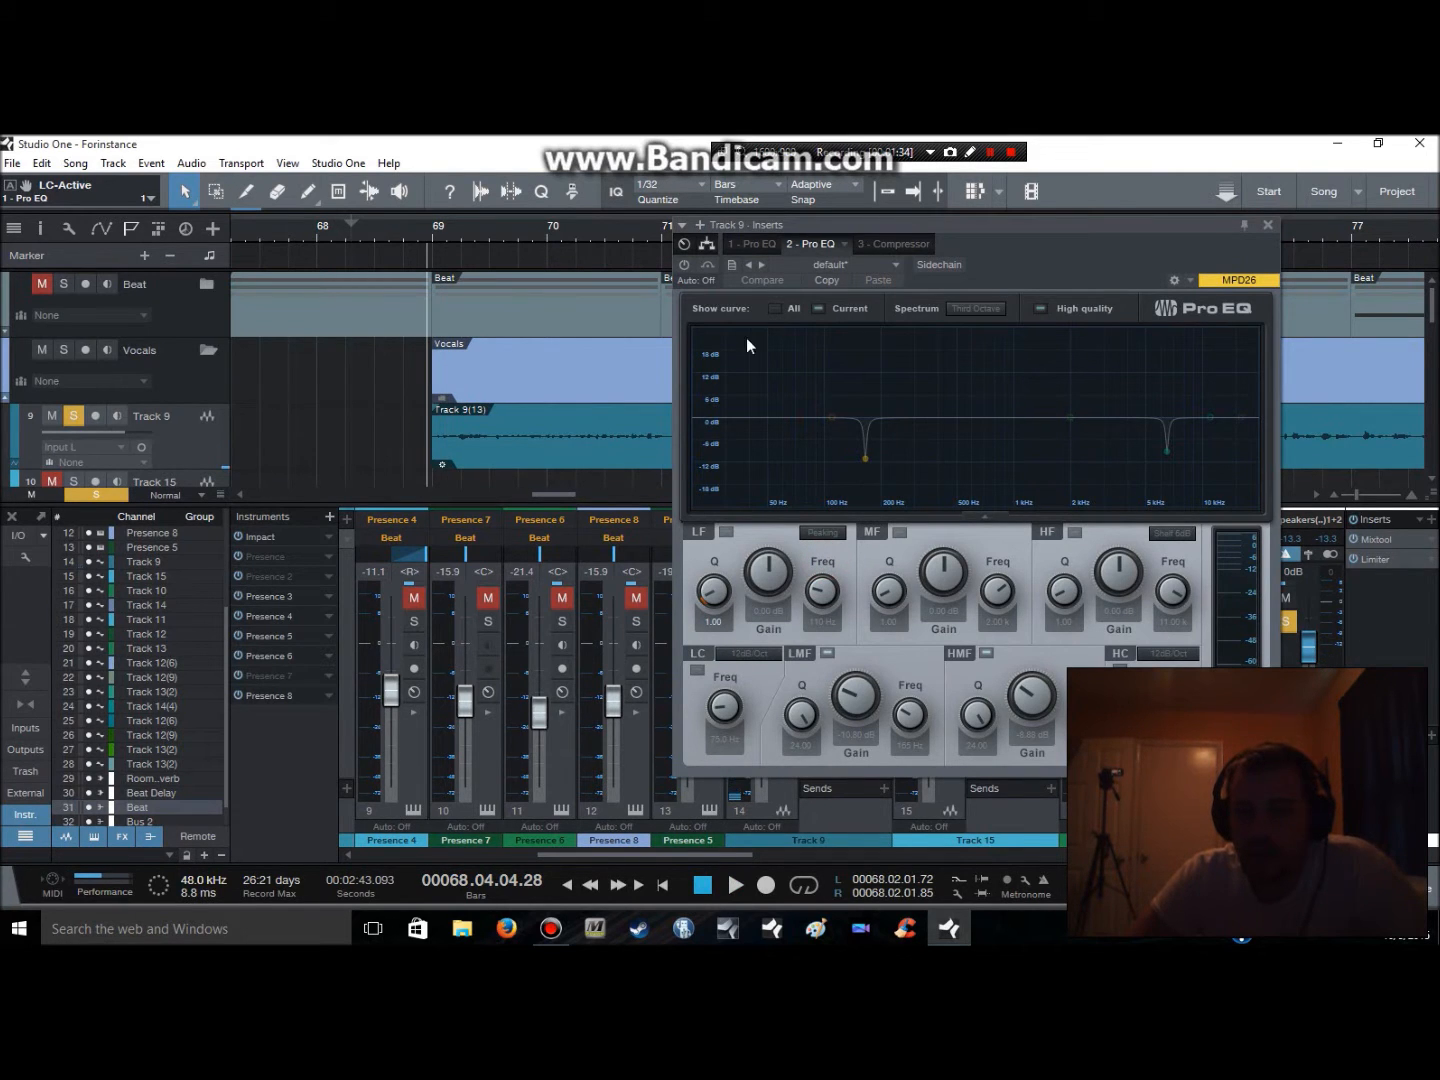
left_click(685, 265)
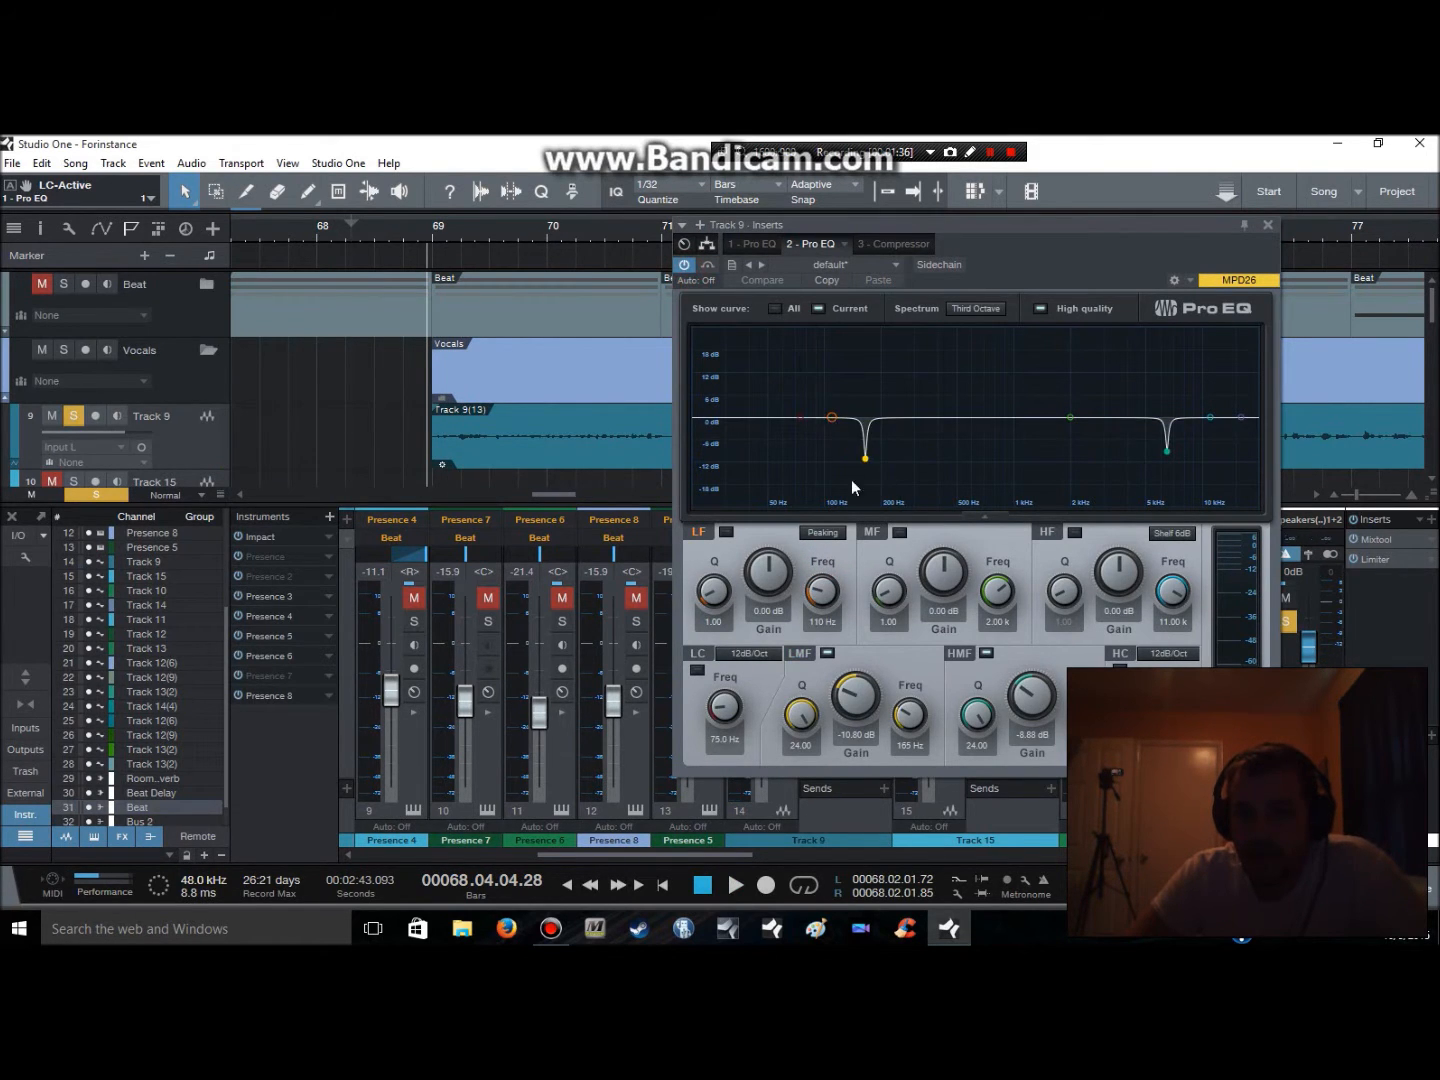
left_click_drag(867, 703, 860, 493)
key("space")
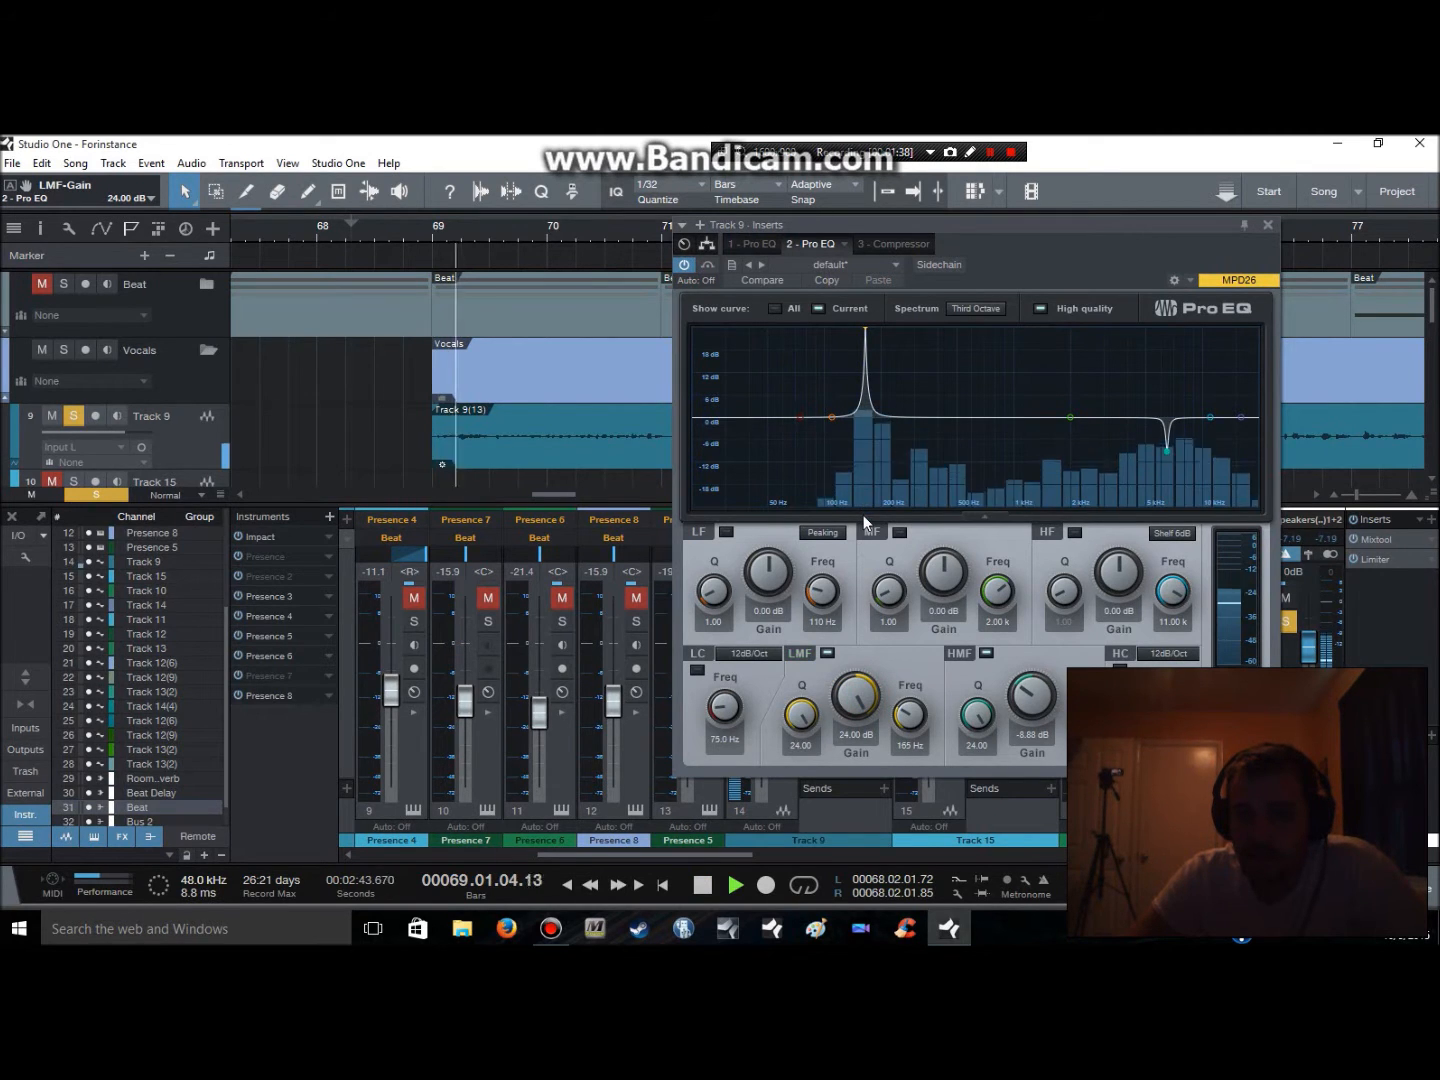
key("space")
Audition the vocal with the second Pro EQ's LMF gain at 0 dB and at -6.96 dB
left_click_drag(856, 700, 862, 800)
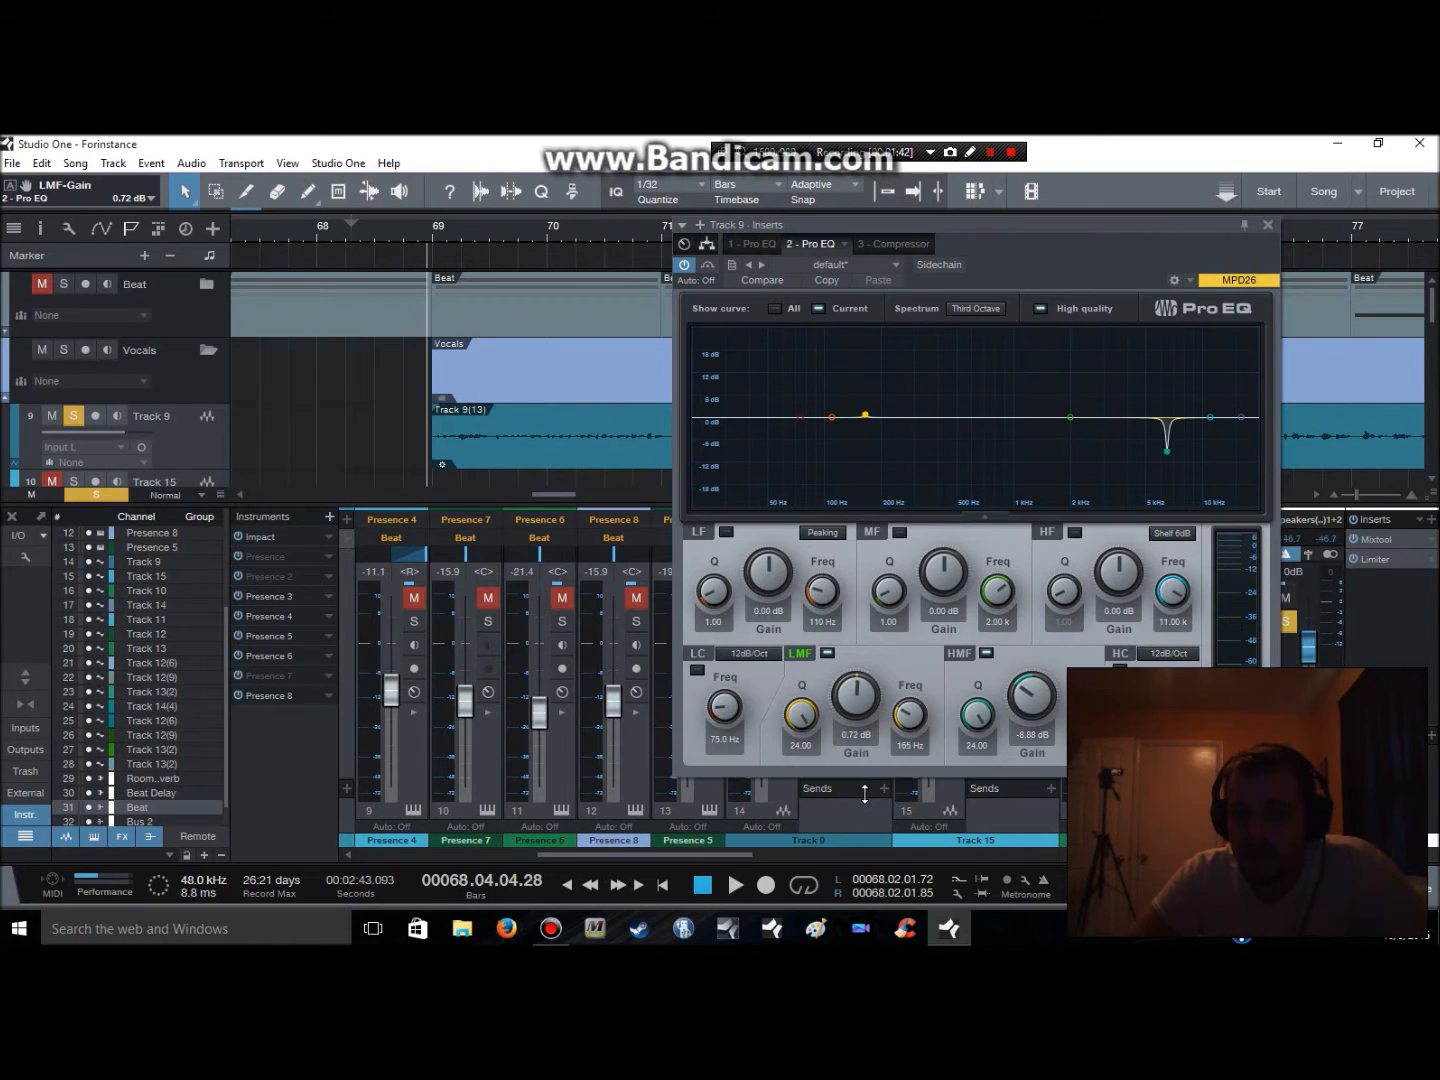
left_click_drag(866, 794, 861, 792)
key("space")
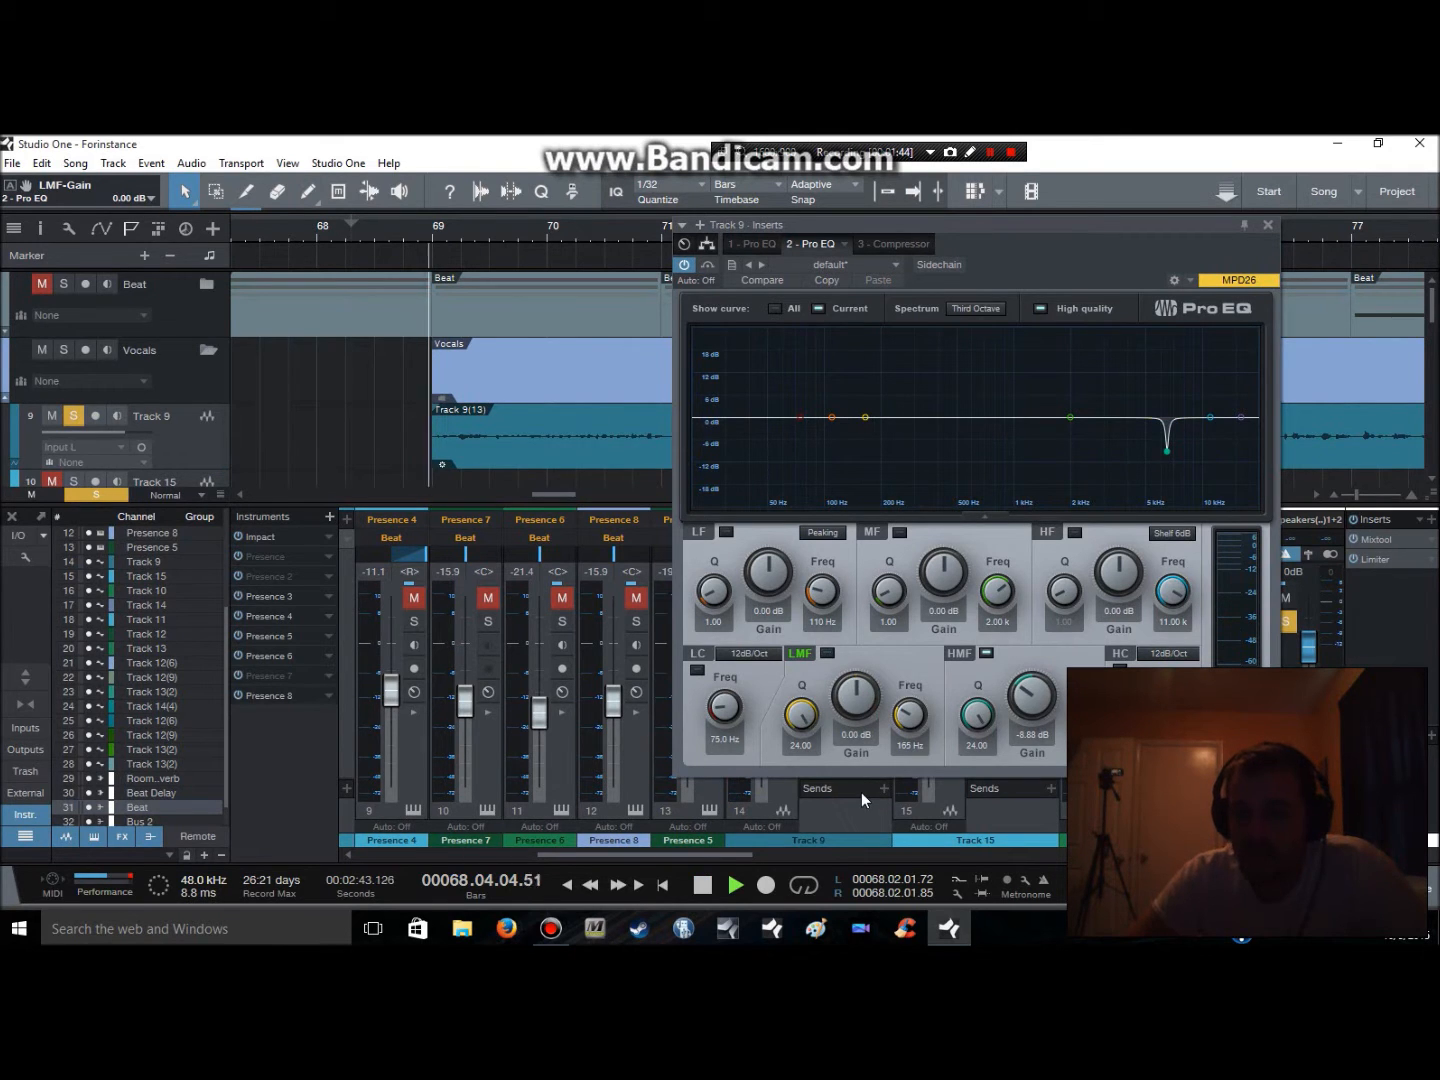
key("space")
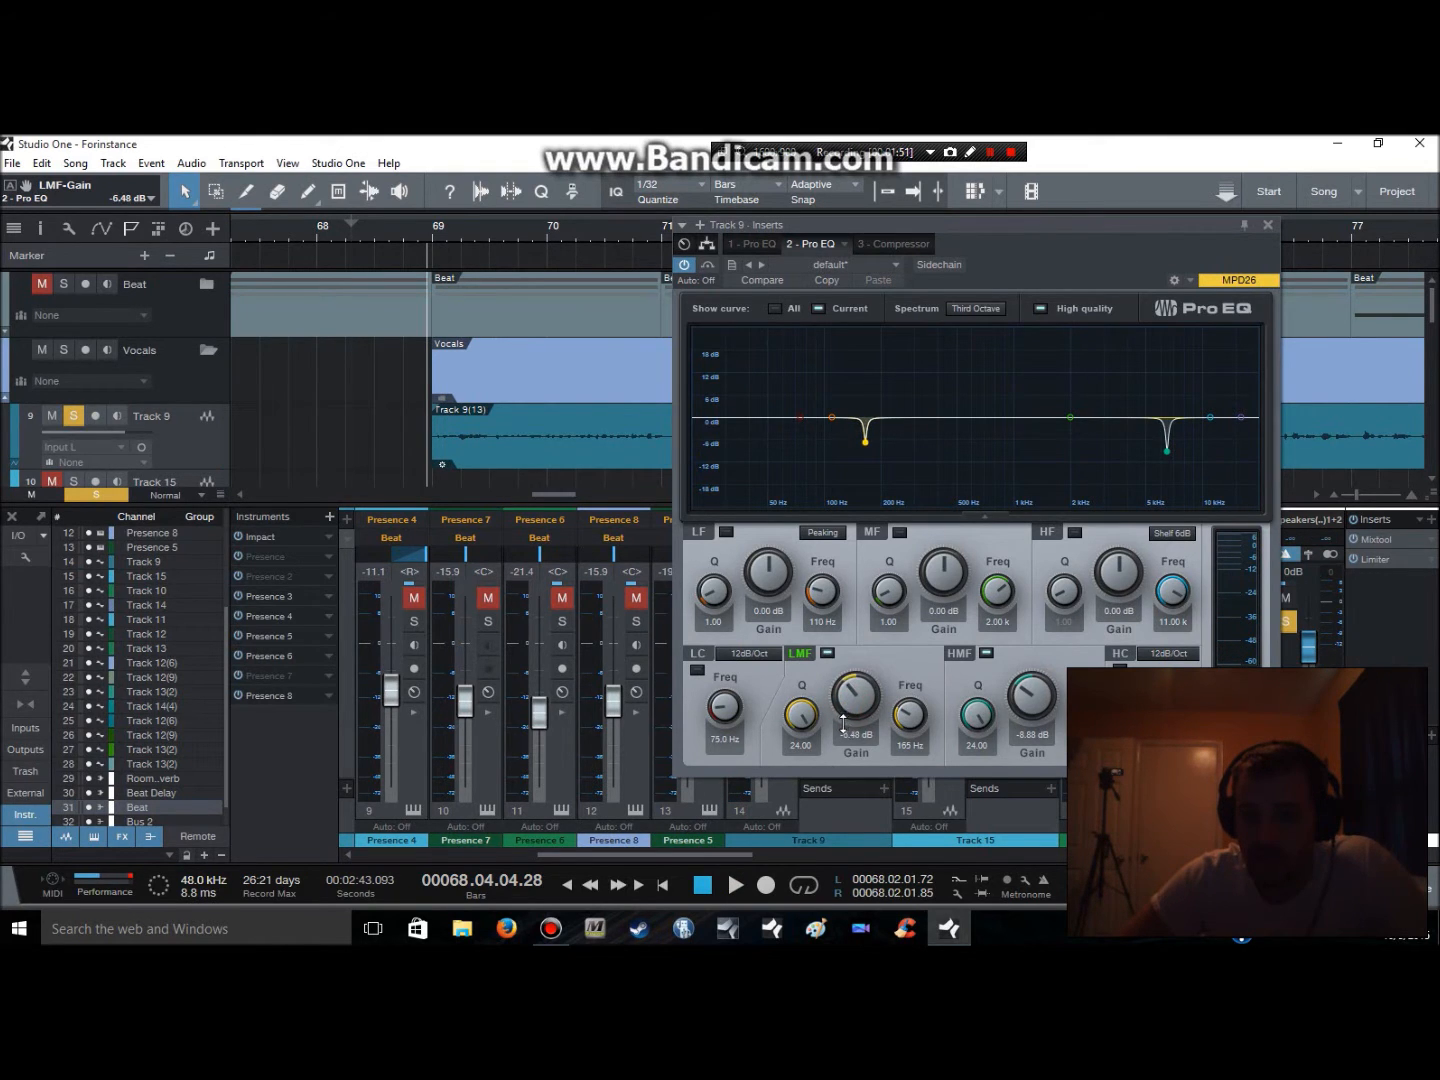
key("space")
key("space")
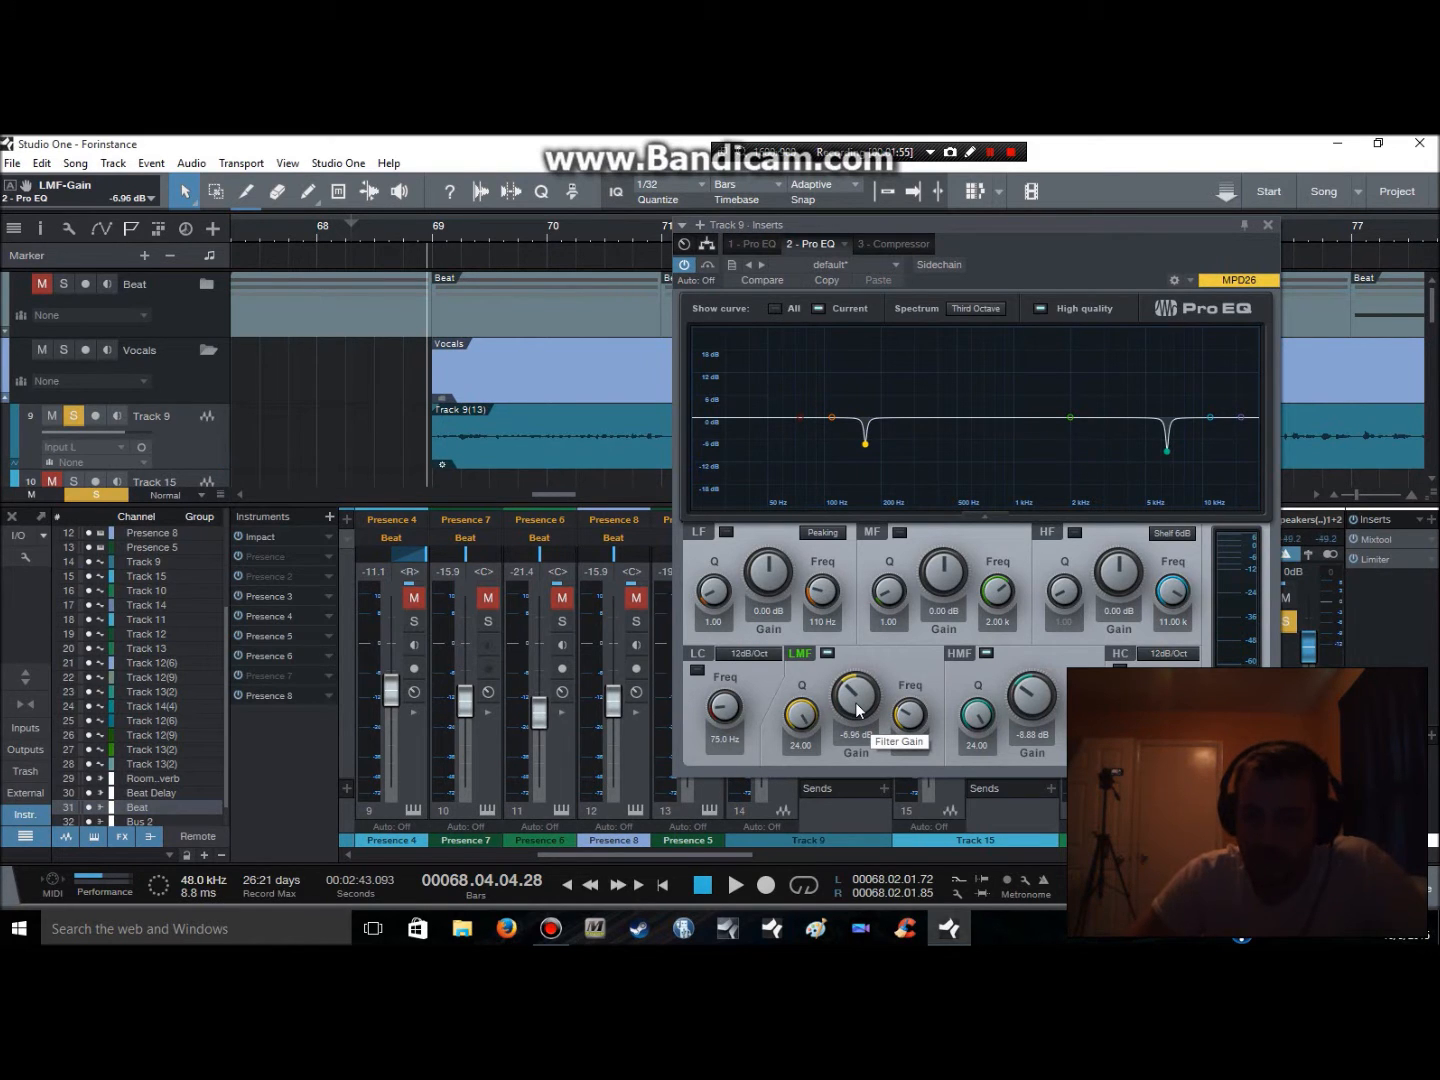
Boost the LMF gain to 24 dB once more for a listen, and settle it at -4.32 dB
left_click_drag(858, 710, 875, 555)
key("space")
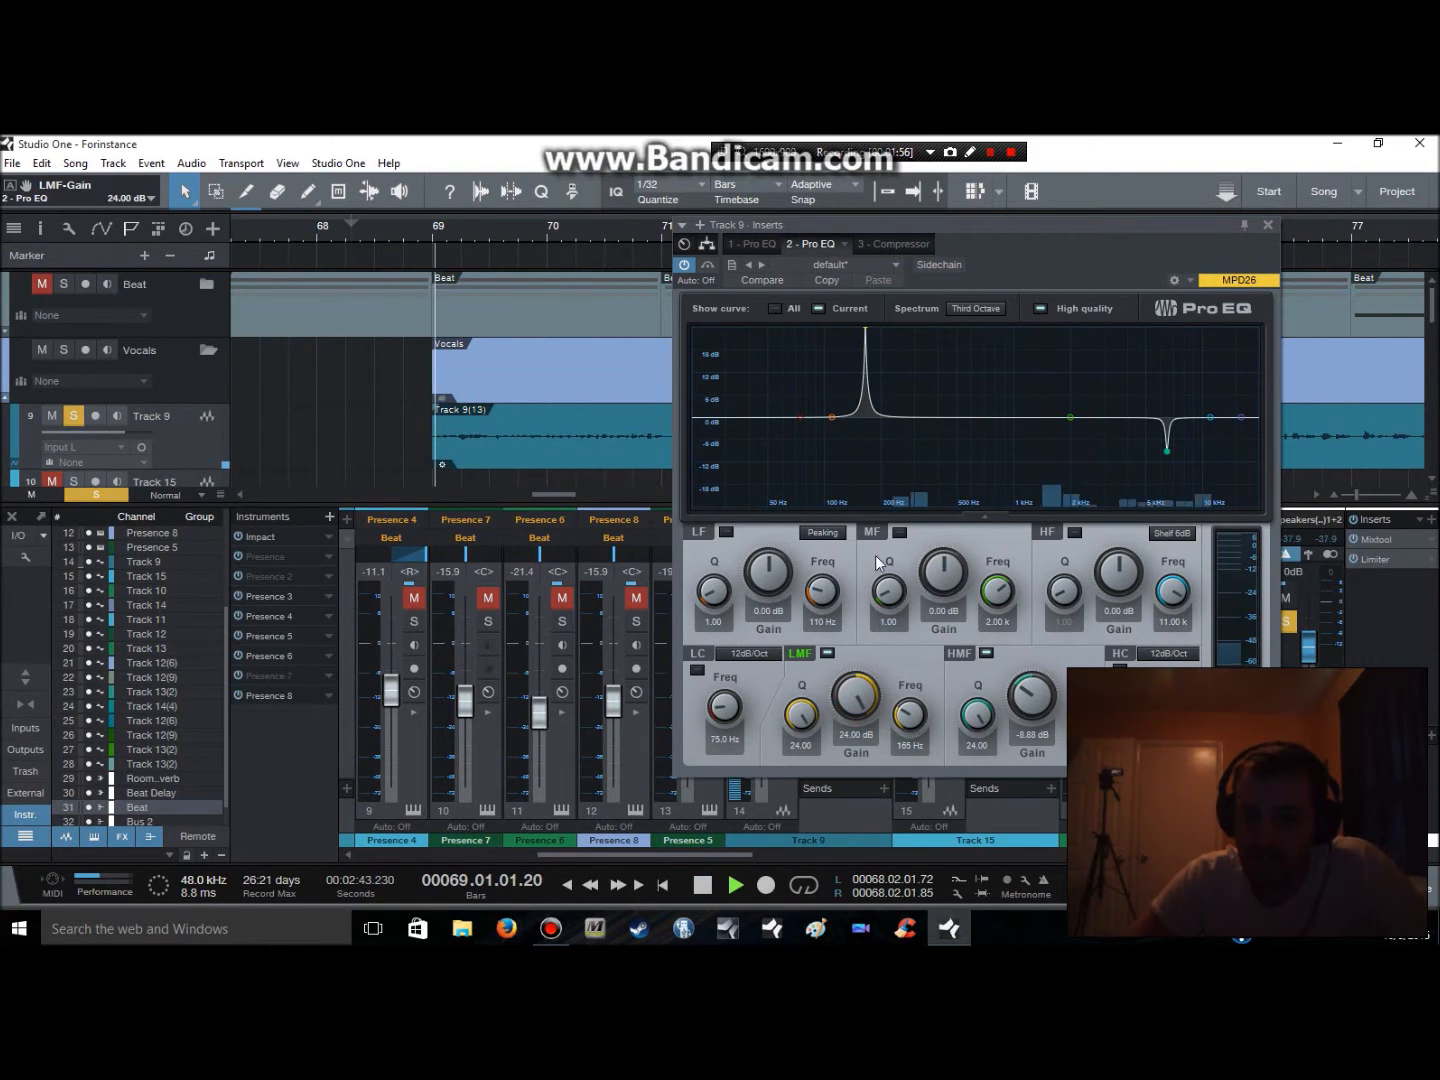
key("space")
left_click_drag(855, 698, 871, 778)
key("space")
key("space")
left_click_drag(856, 707, 858, 710)
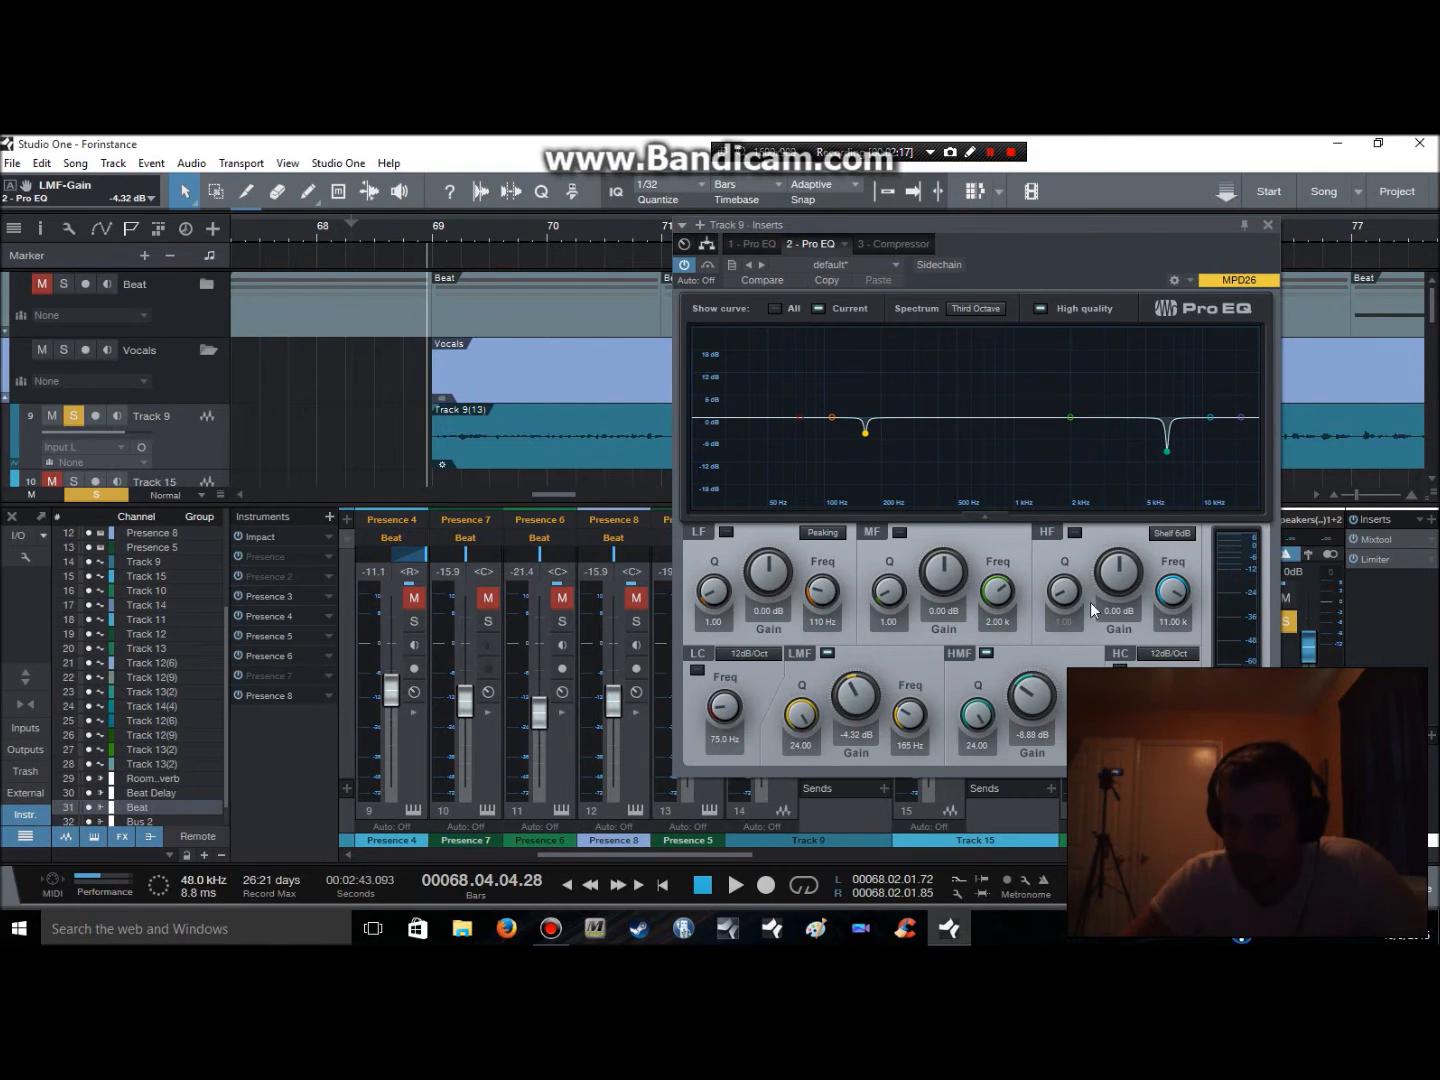
Audition the second Pro EQ's HMF gain at 24 dB, set it to -4.80 dB, and close the EQ after a playback check
left_click_drag(1034, 695, 1044, 608)
key("space")
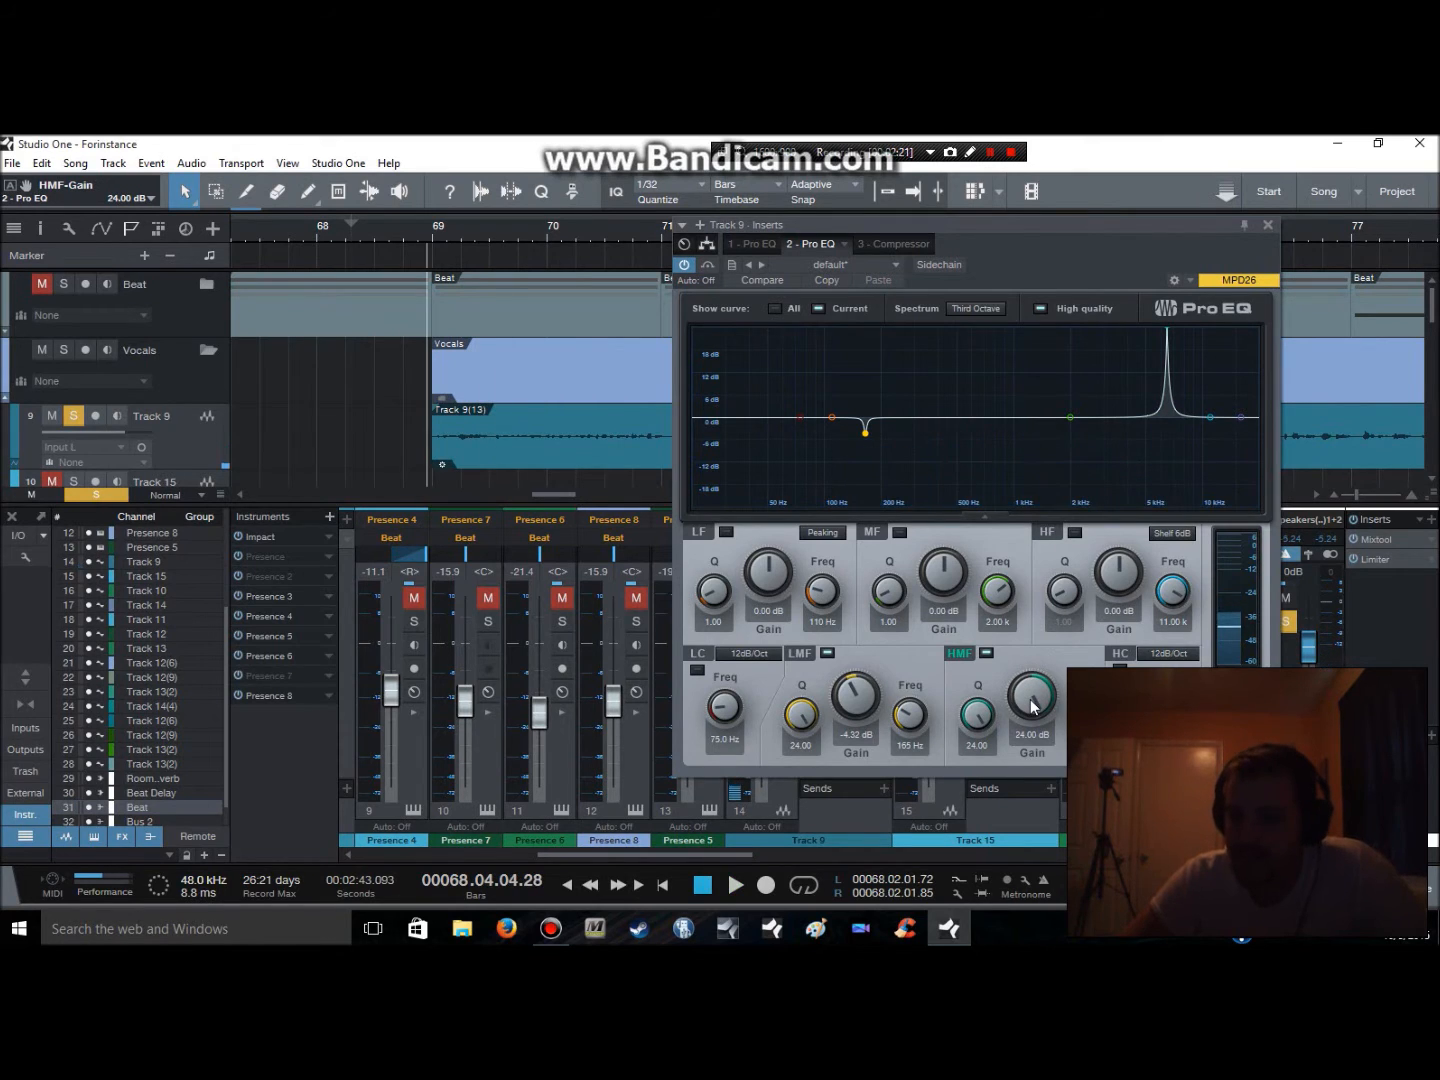
key("space")
left_click_drag(1034, 706, 1049, 830)
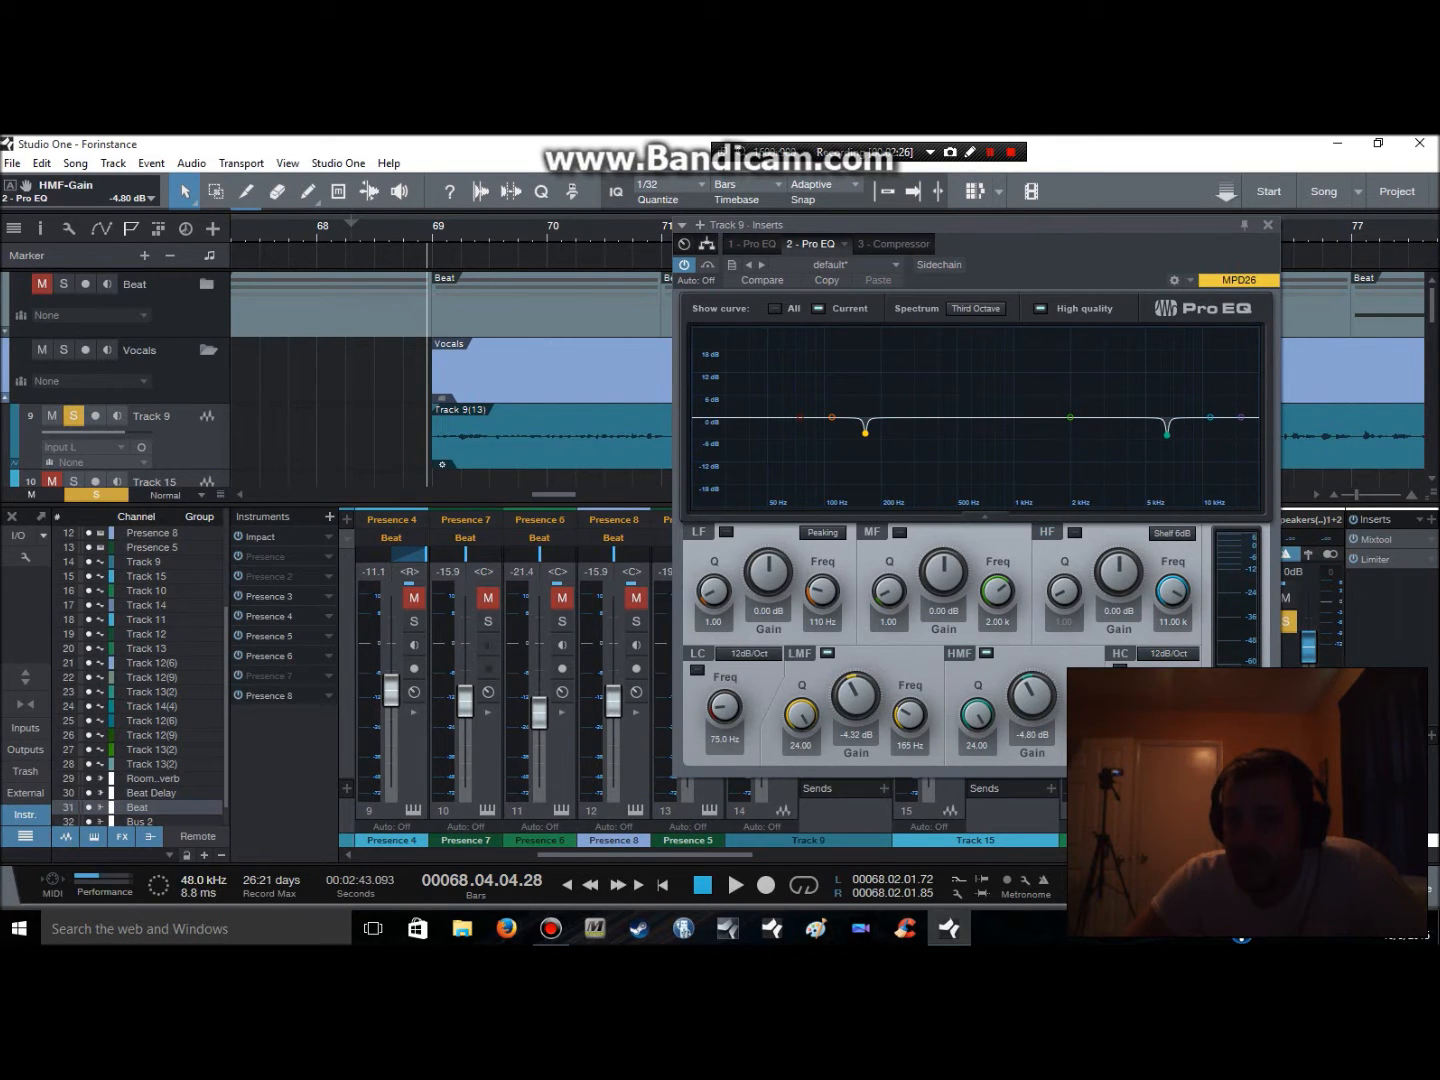
key("space")
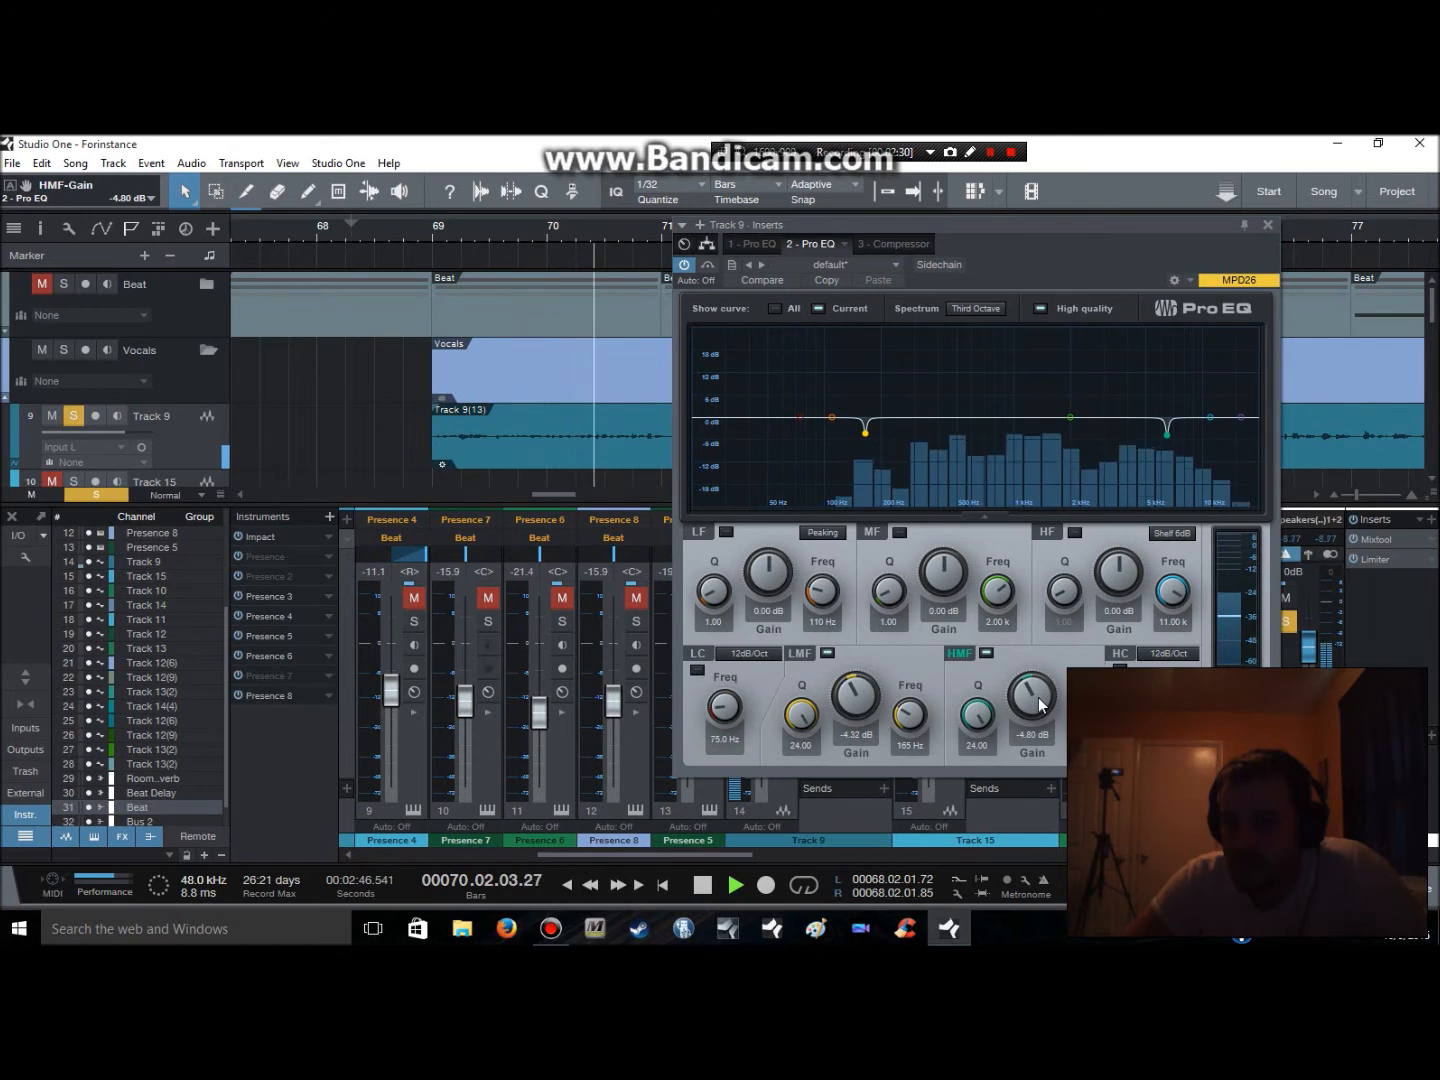
key("space")
left_click(1267, 225)
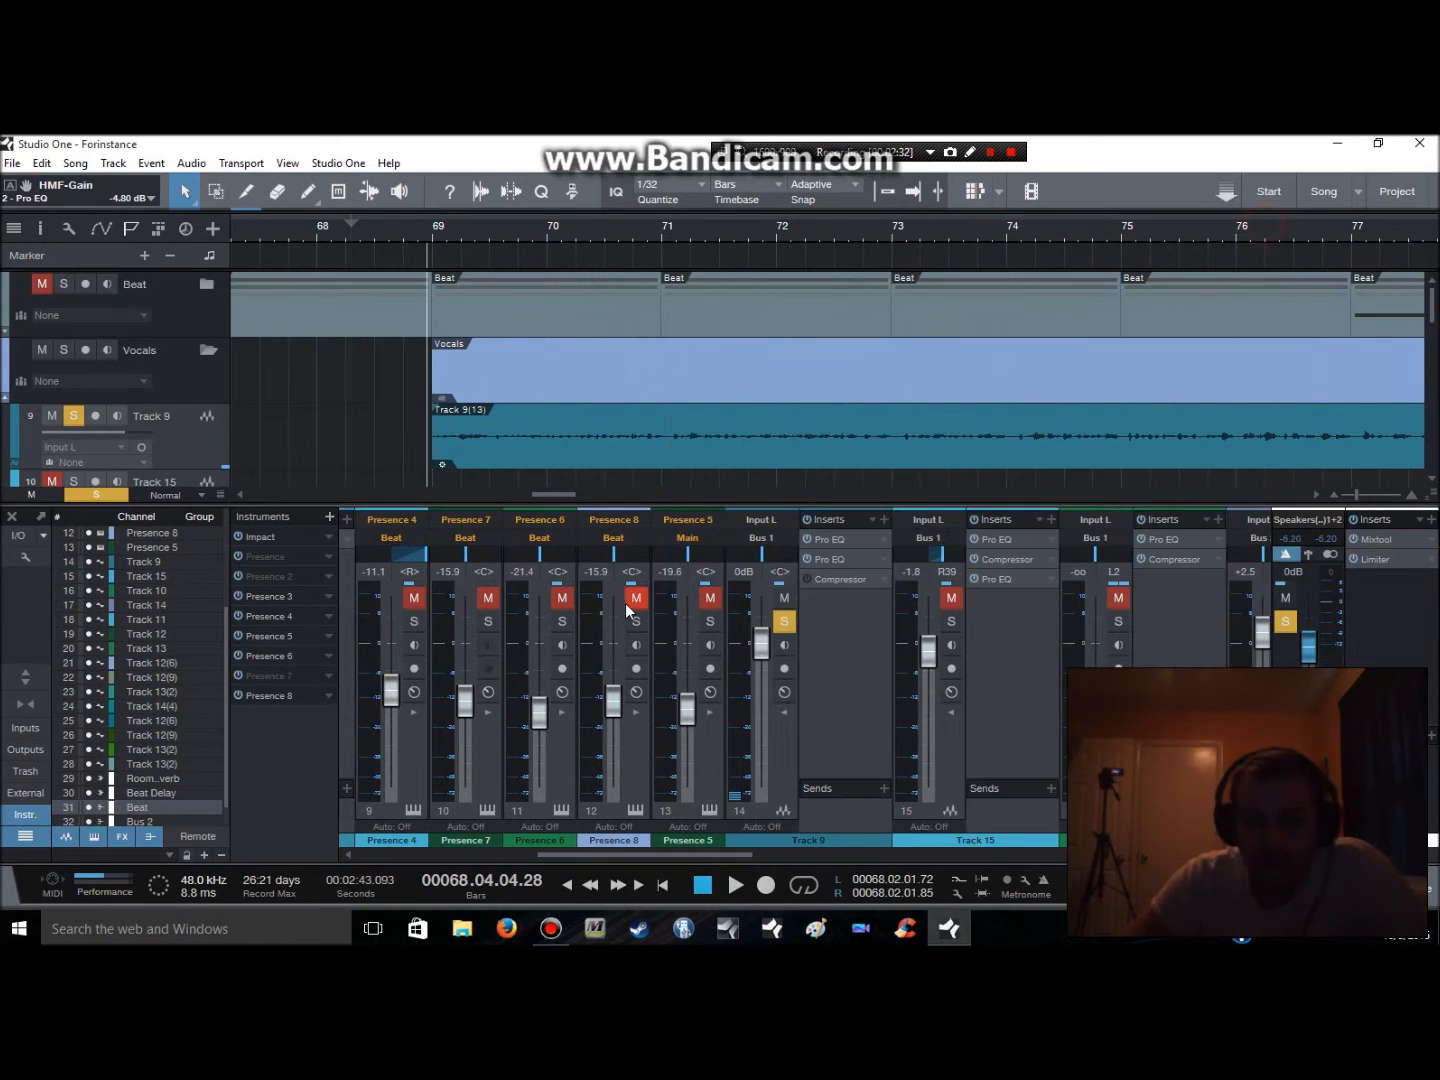
Activate the Compressor on Track 9 and examine its gain reduction while playing the soloed vocal from just before bar 69
left_click(828, 579)
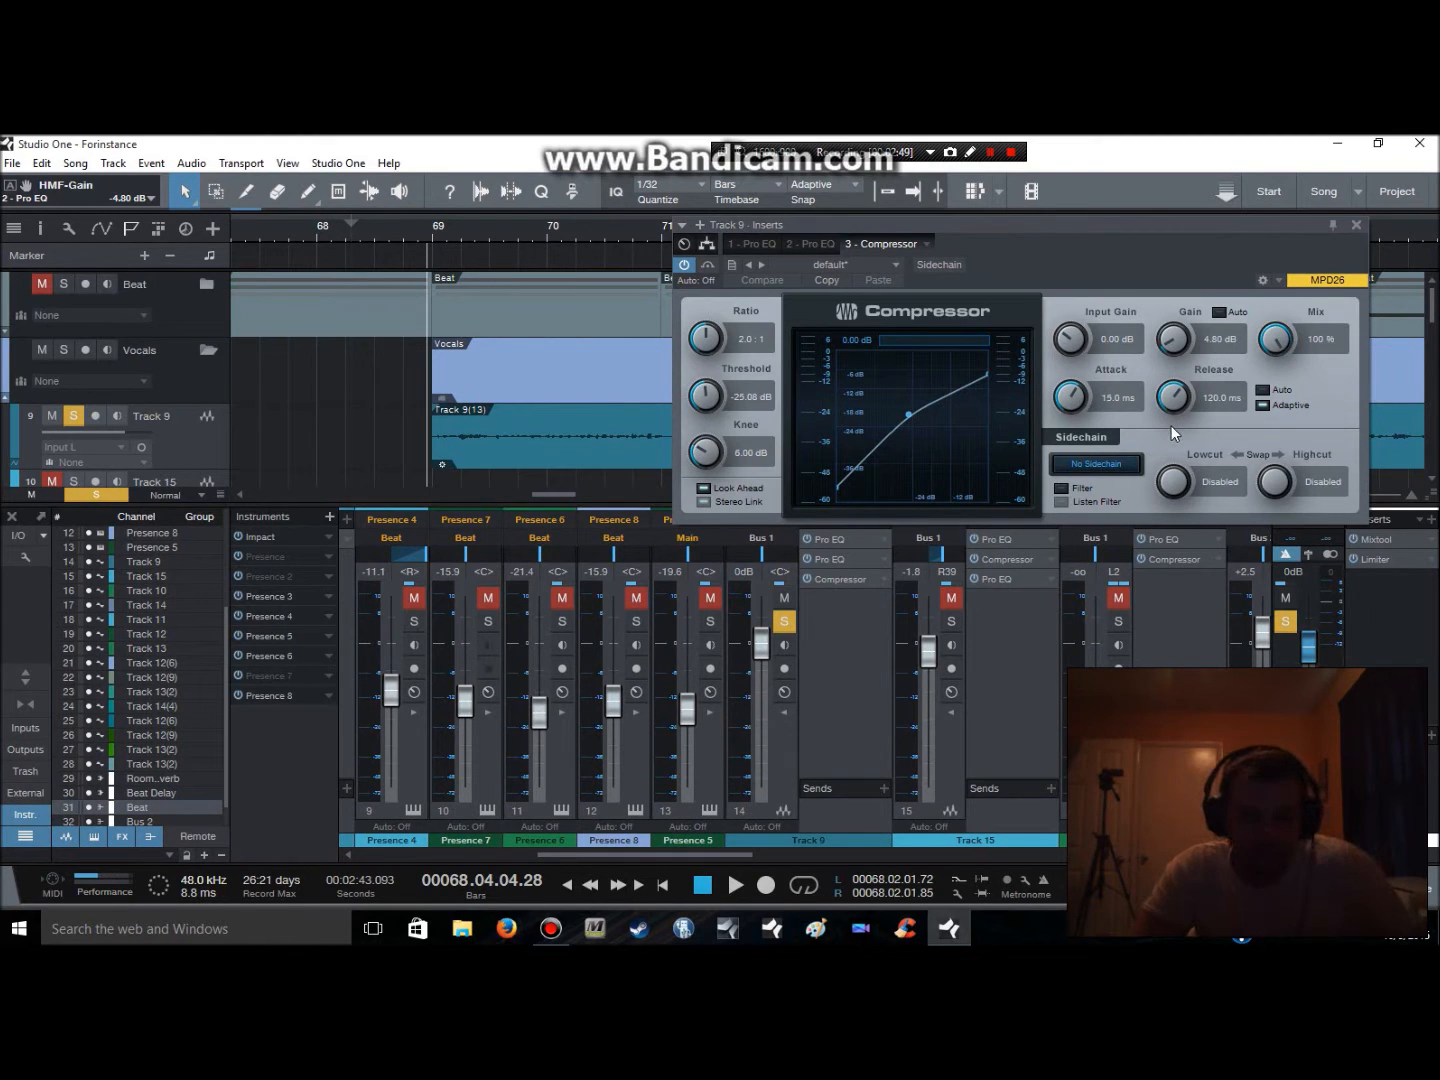
left_click(1360, 224)
key("space")
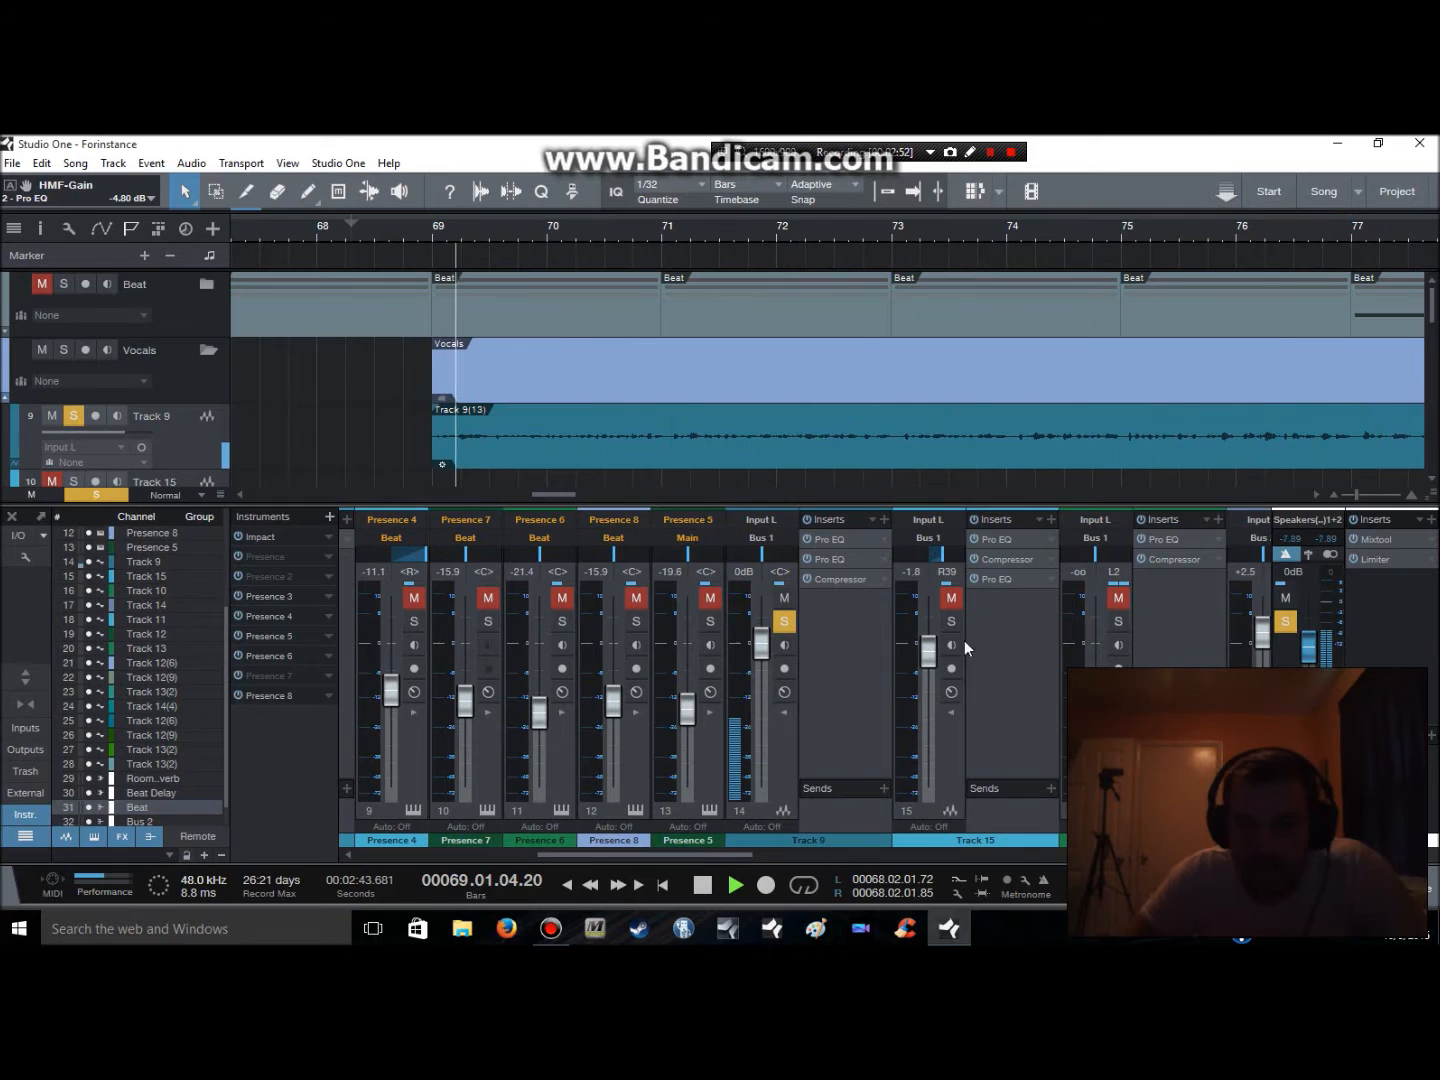
left_click(850, 580)
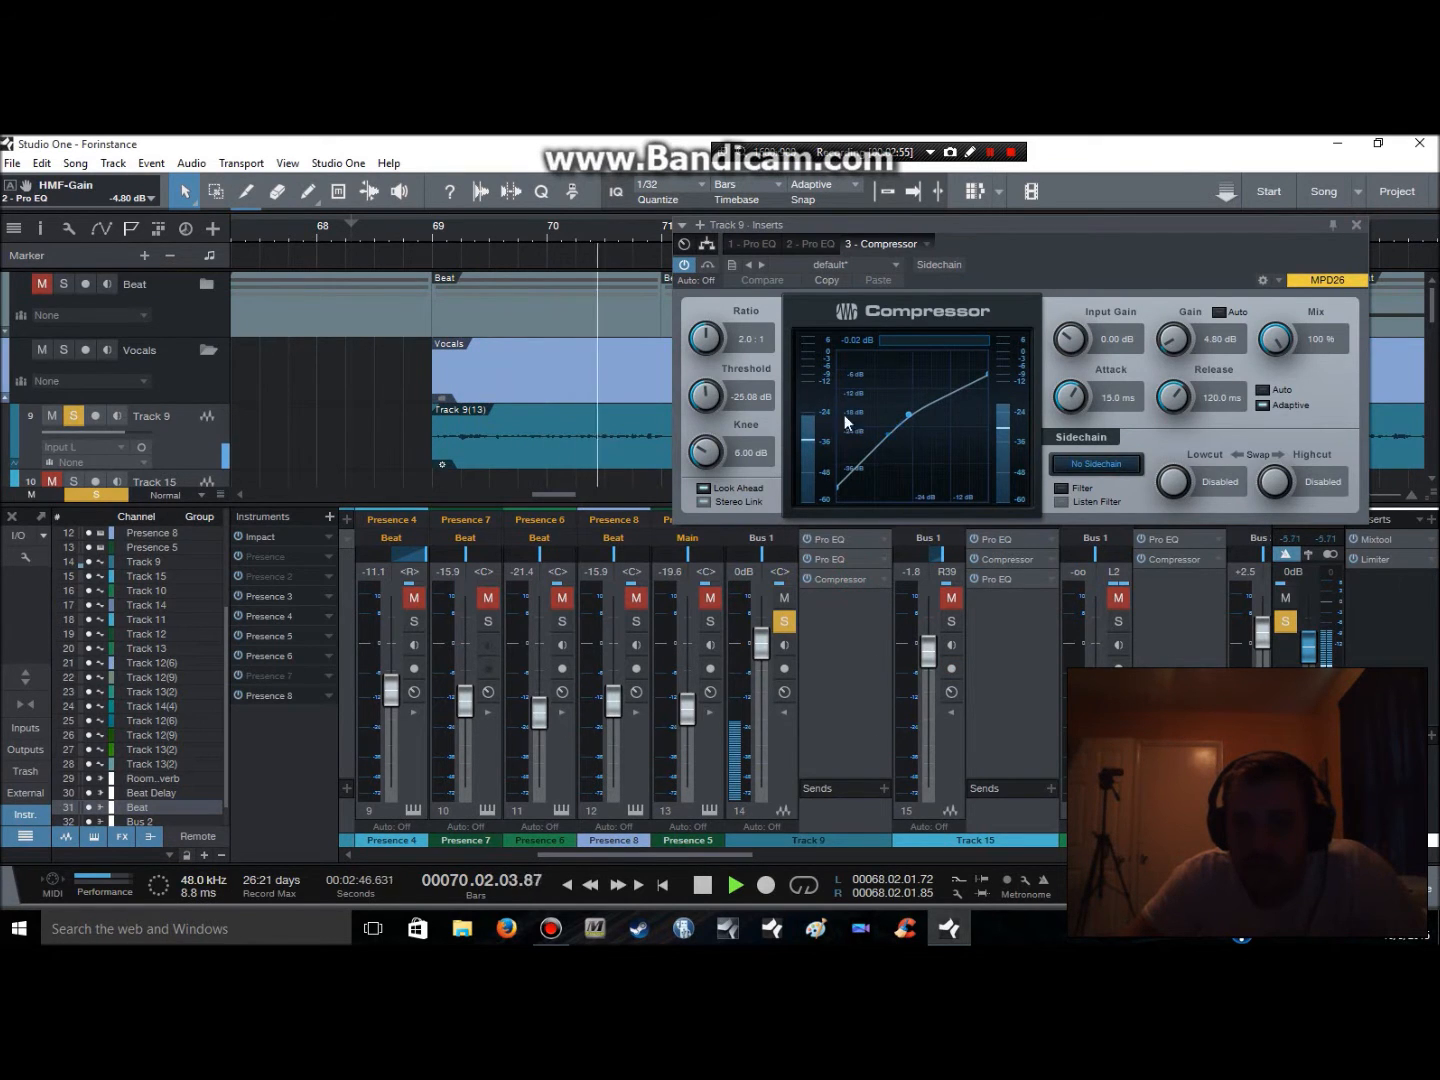
key("space")
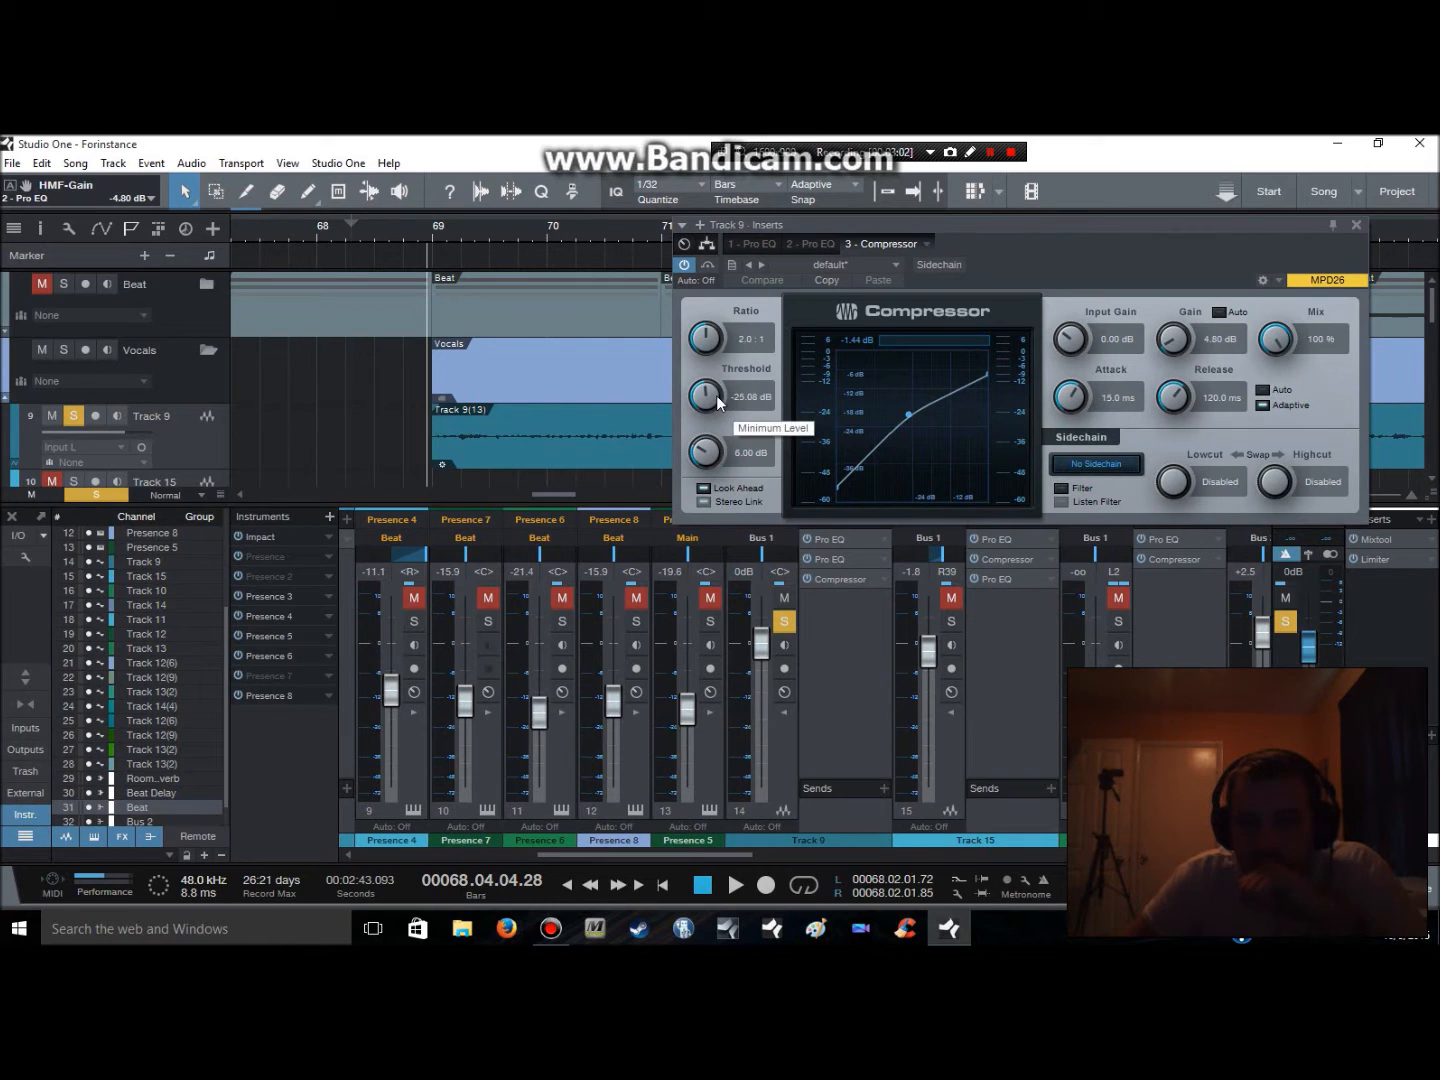
key("space")
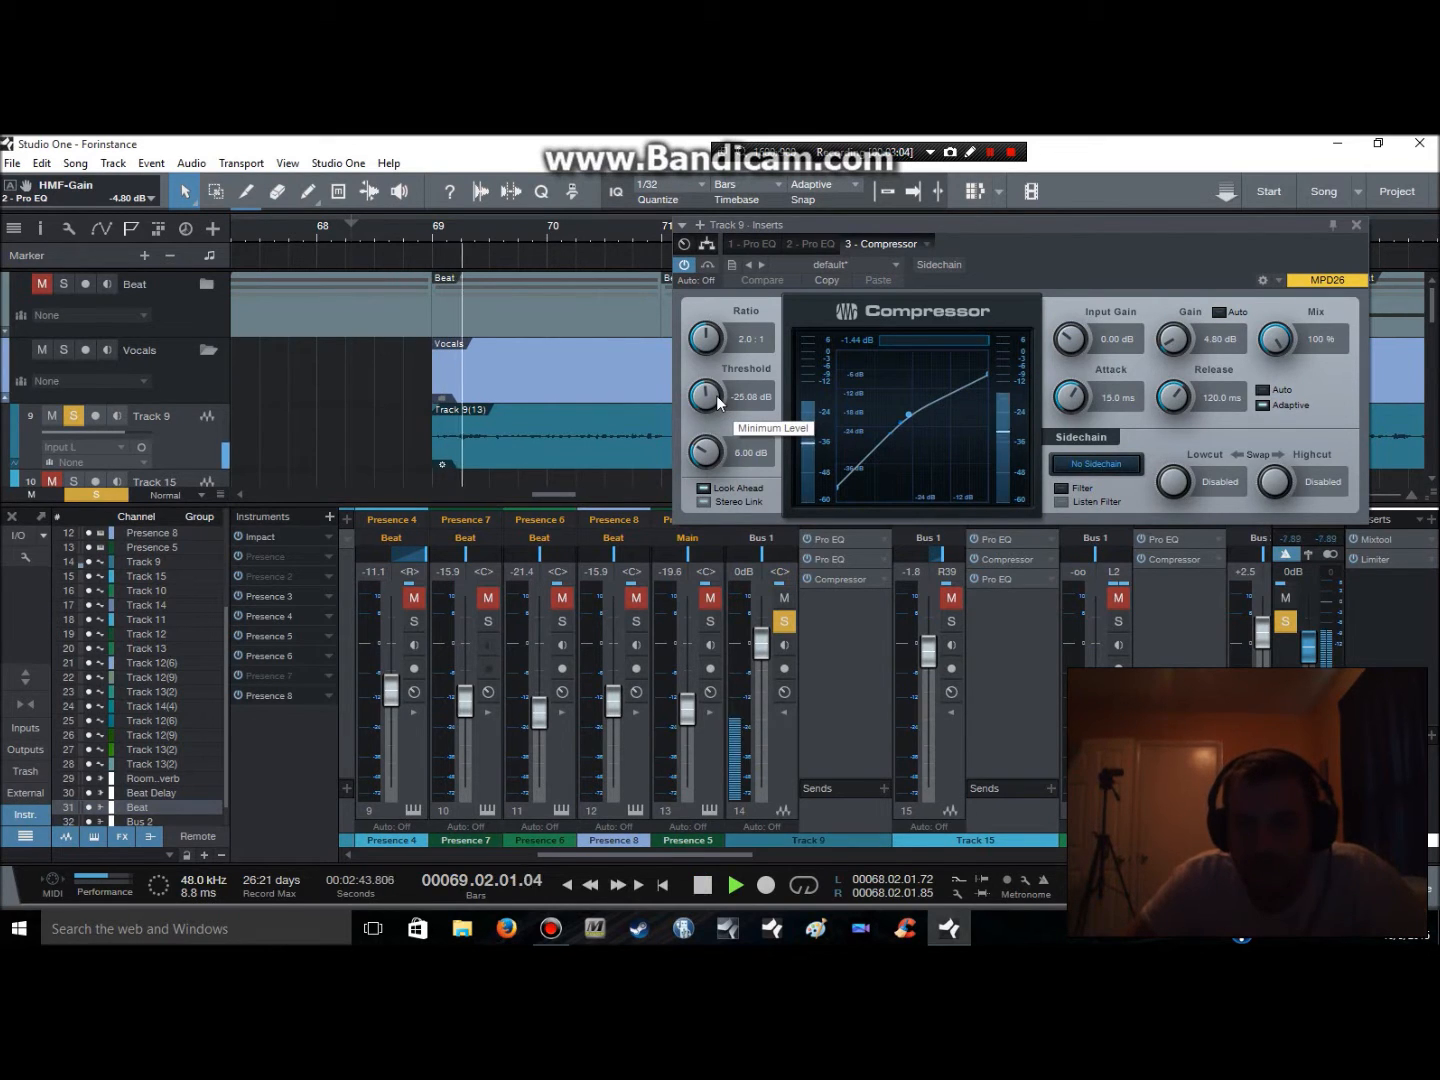
key("space")
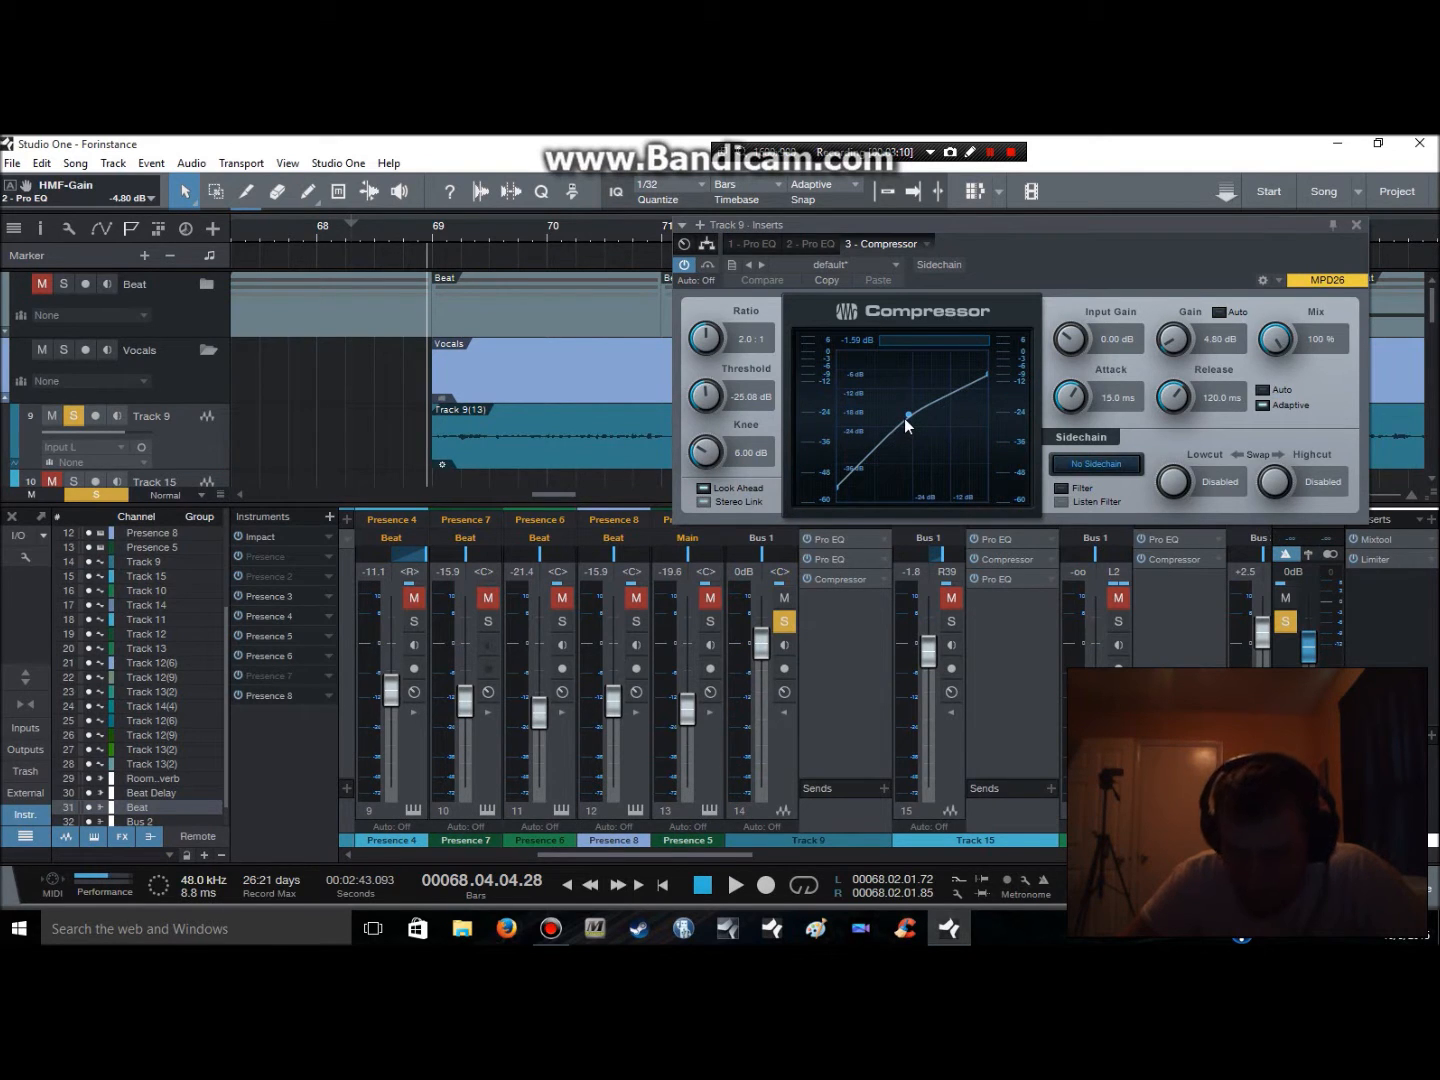
Audition the soloed Track 9 vocal through its Compressor and set the ratio to 3.4:1
key("space")
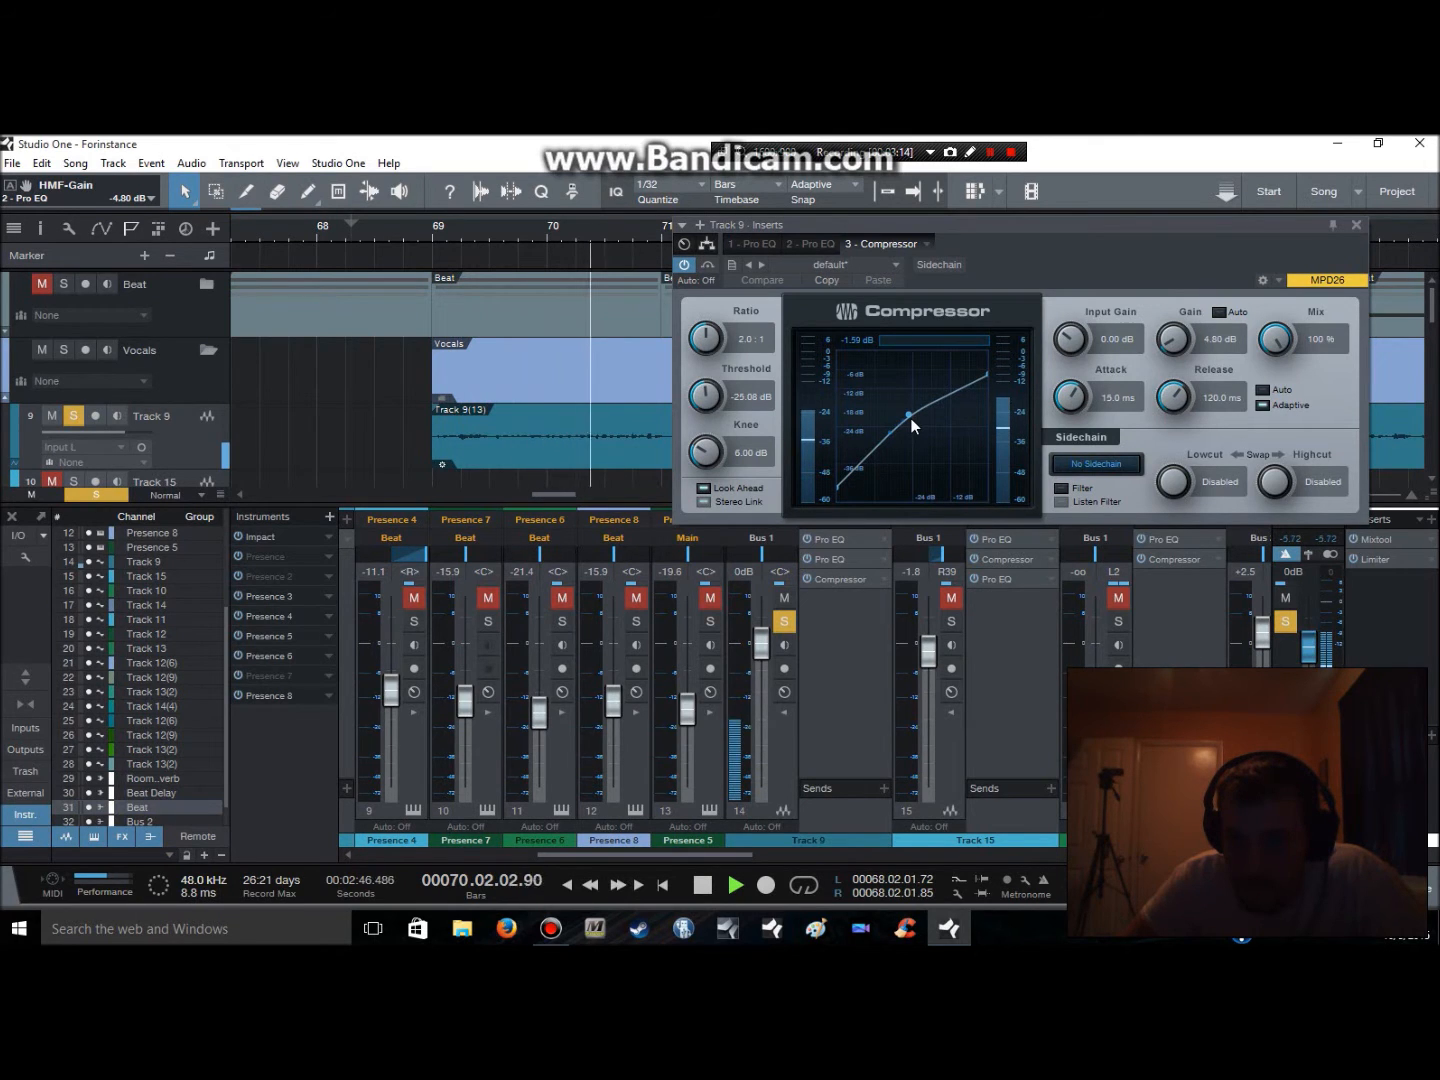
key("space")
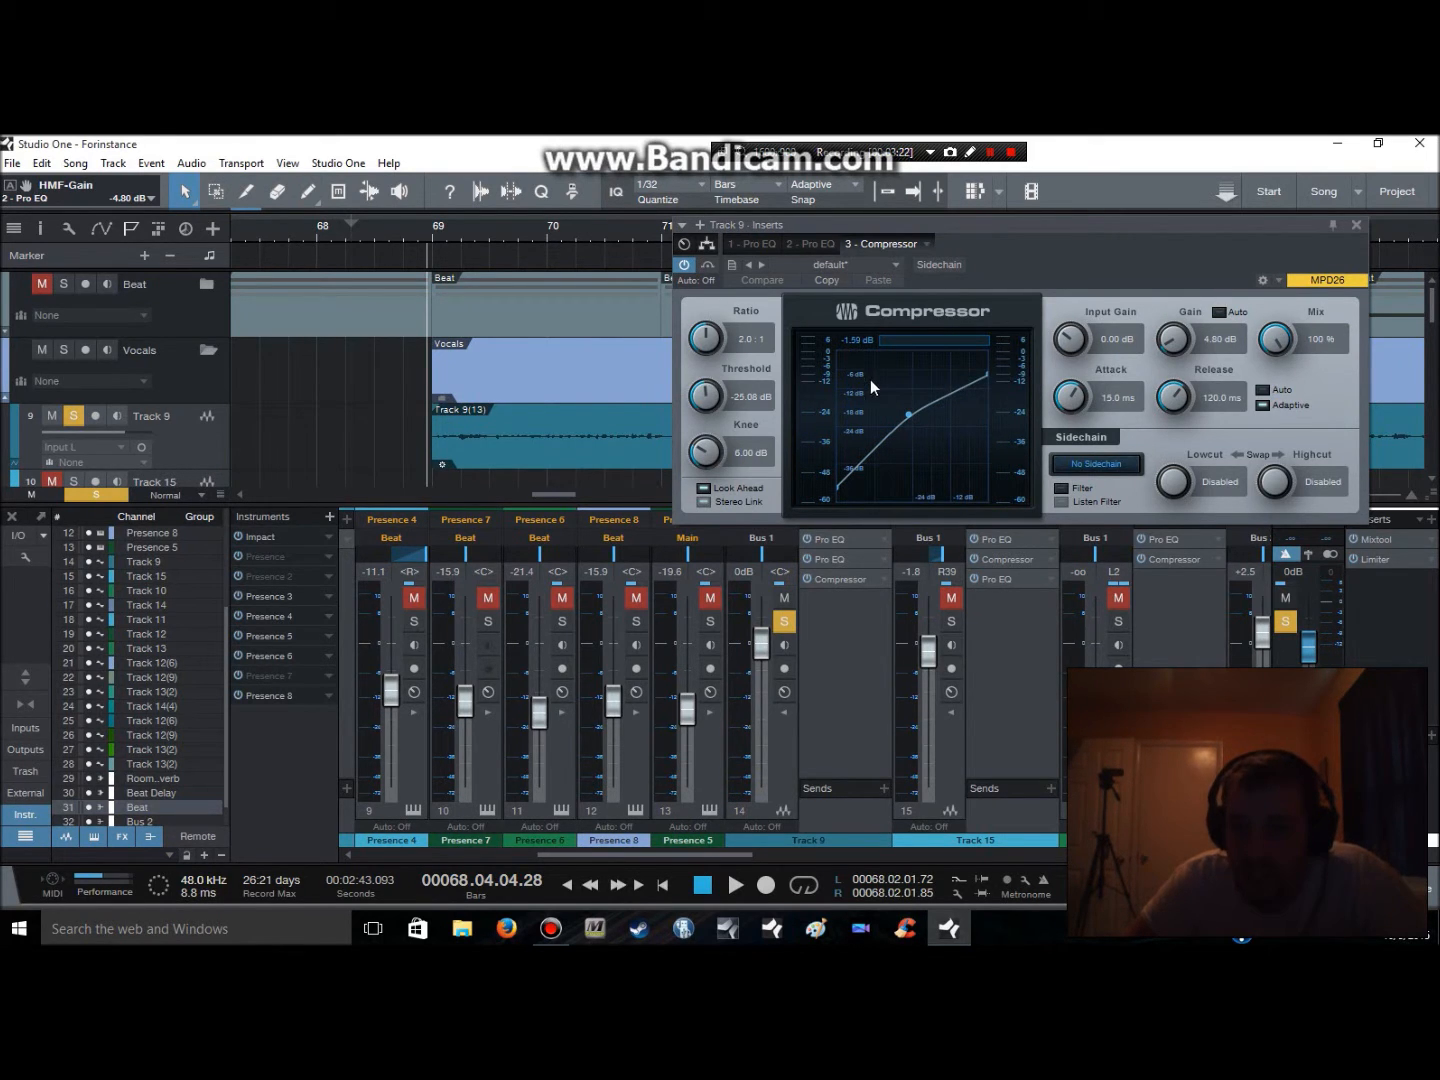
key("space")
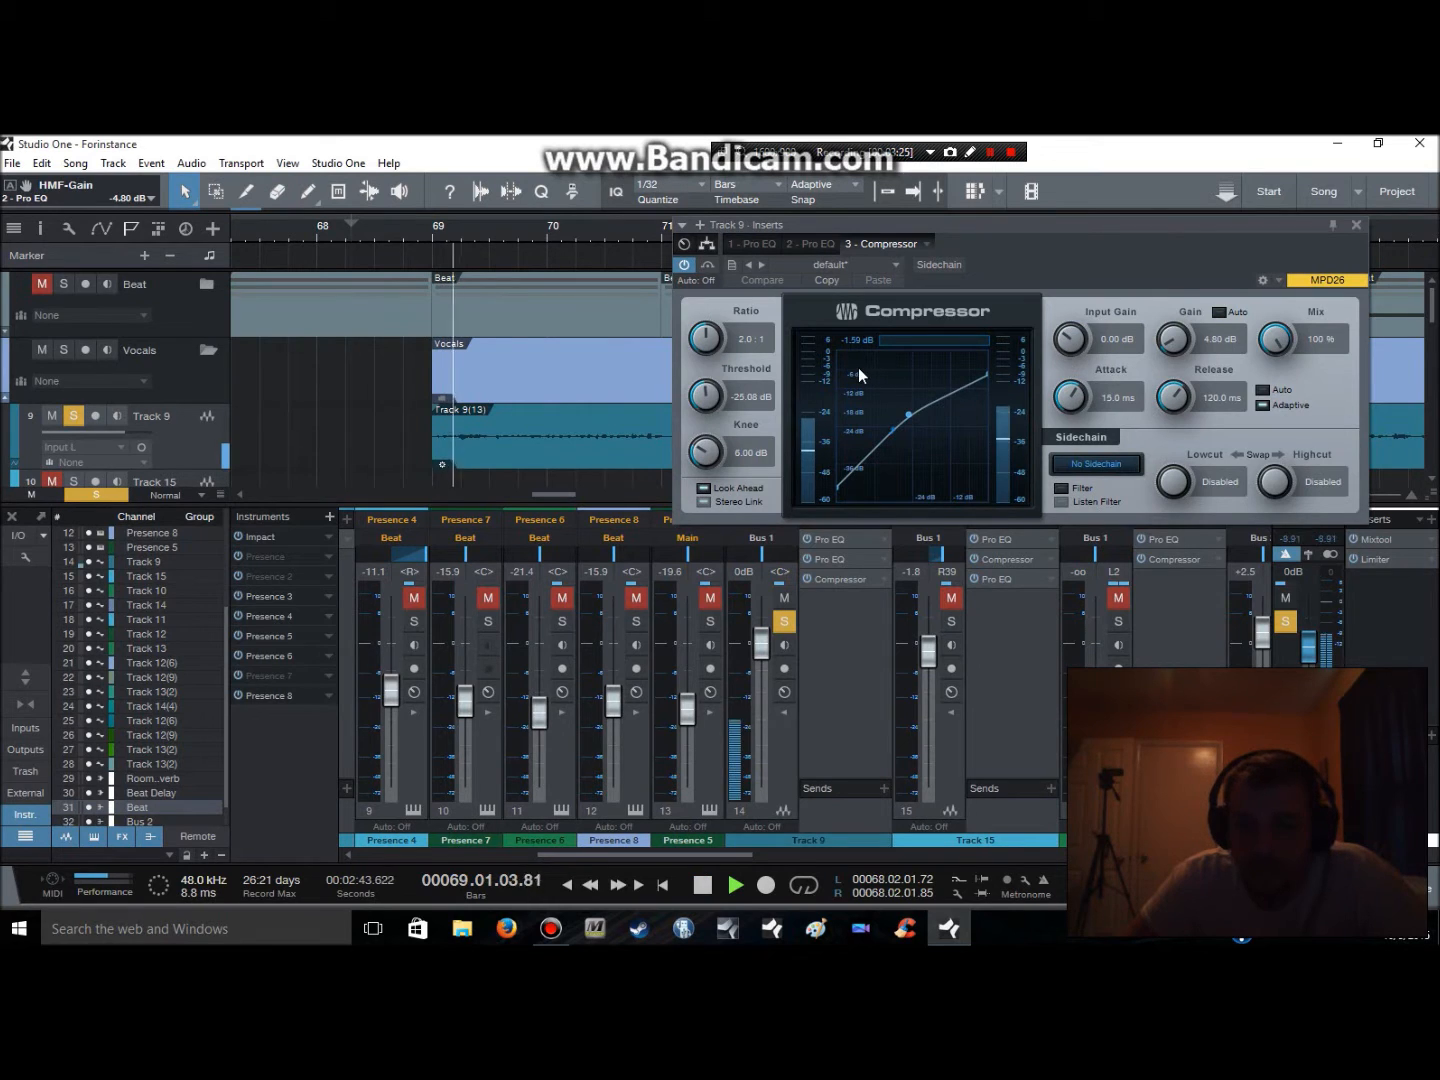
left_click_drag(721, 402, 704, 330)
key("space")
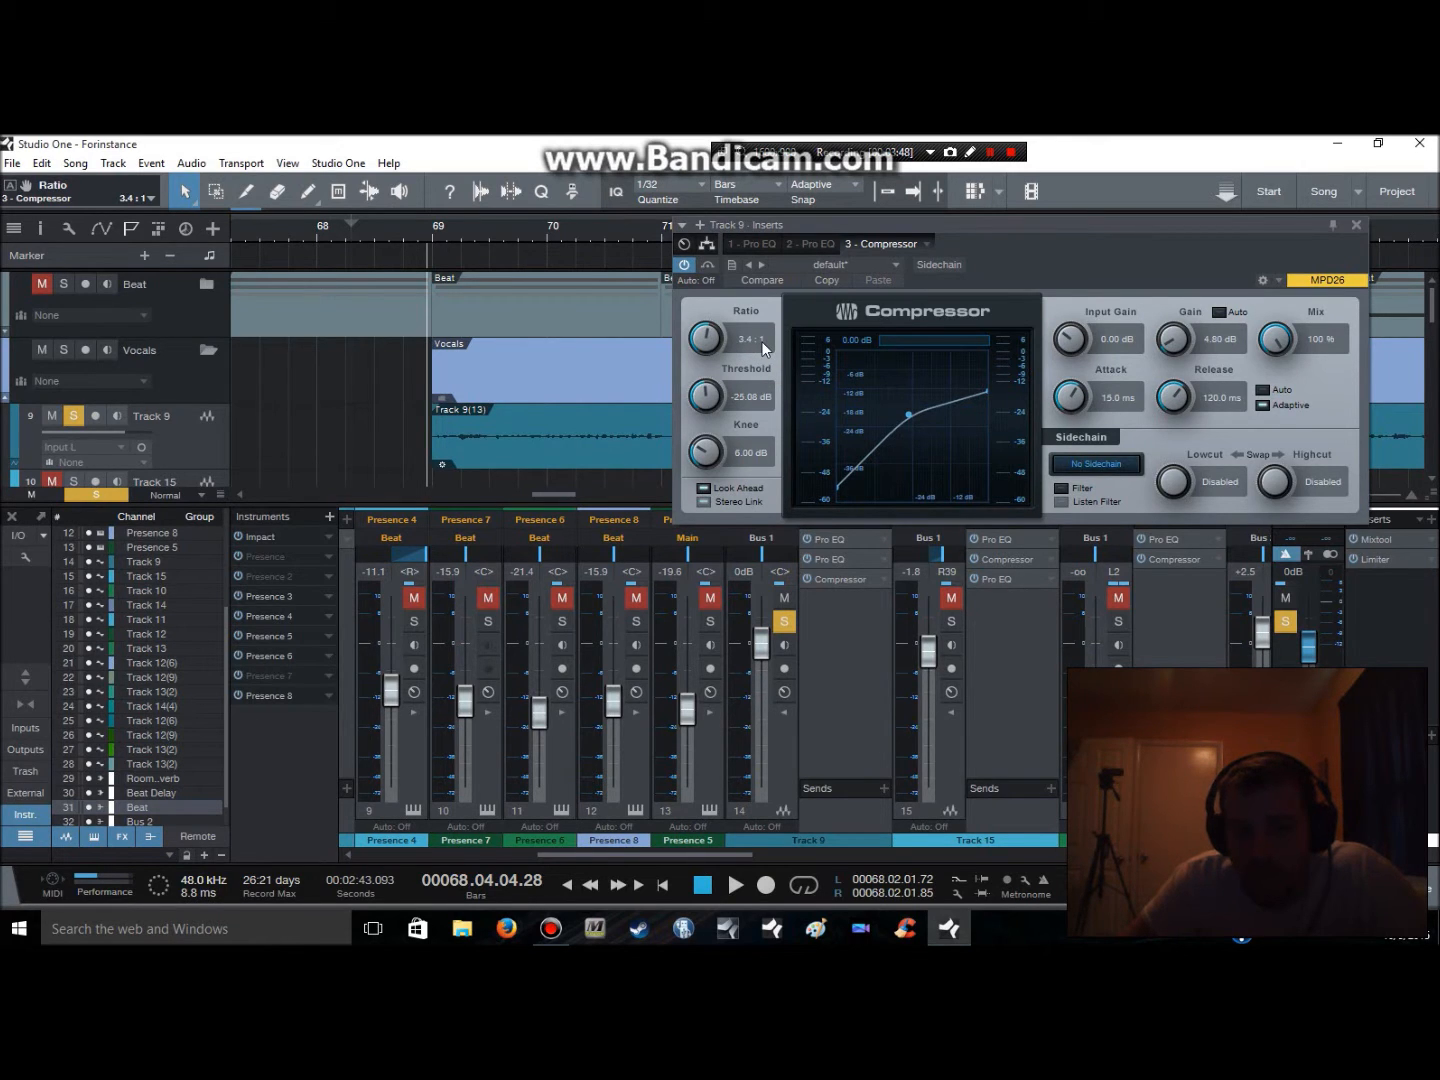
Set the Track 9 Compressor's threshold to -27.96 dB during playback, close it, and replay the soloed vocal
key("space")
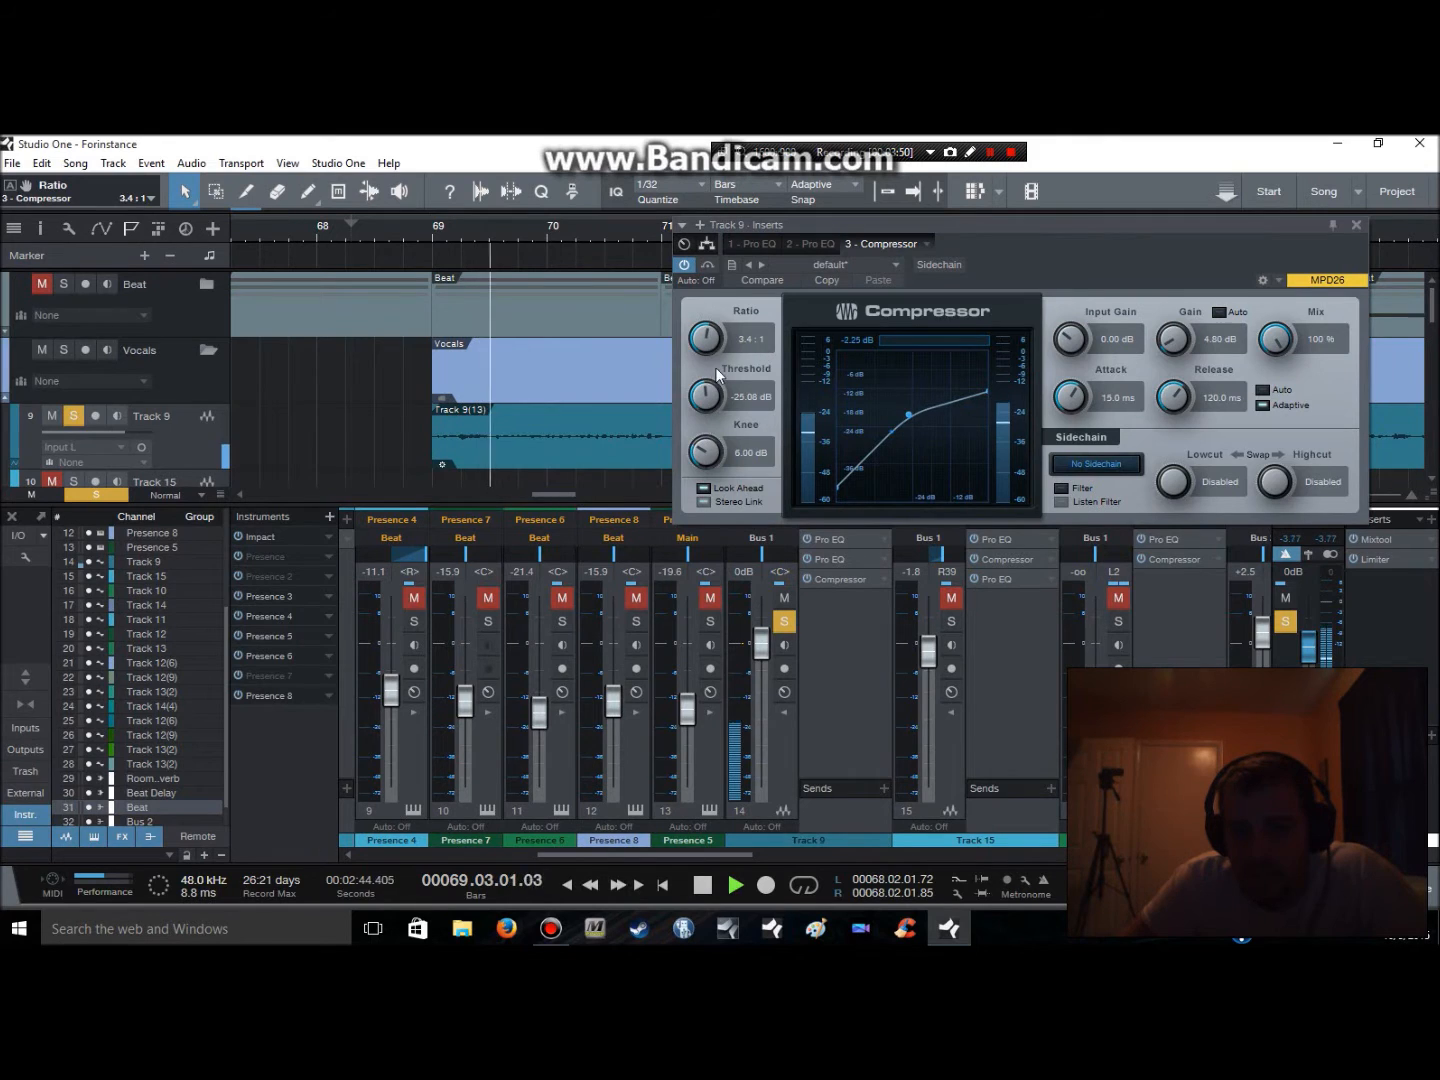
mouse_move(706, 394)
left_mouse_down()
mouse_move(700, 420)
mouse_move(700, 398)
left_mouse_up()
key("space")
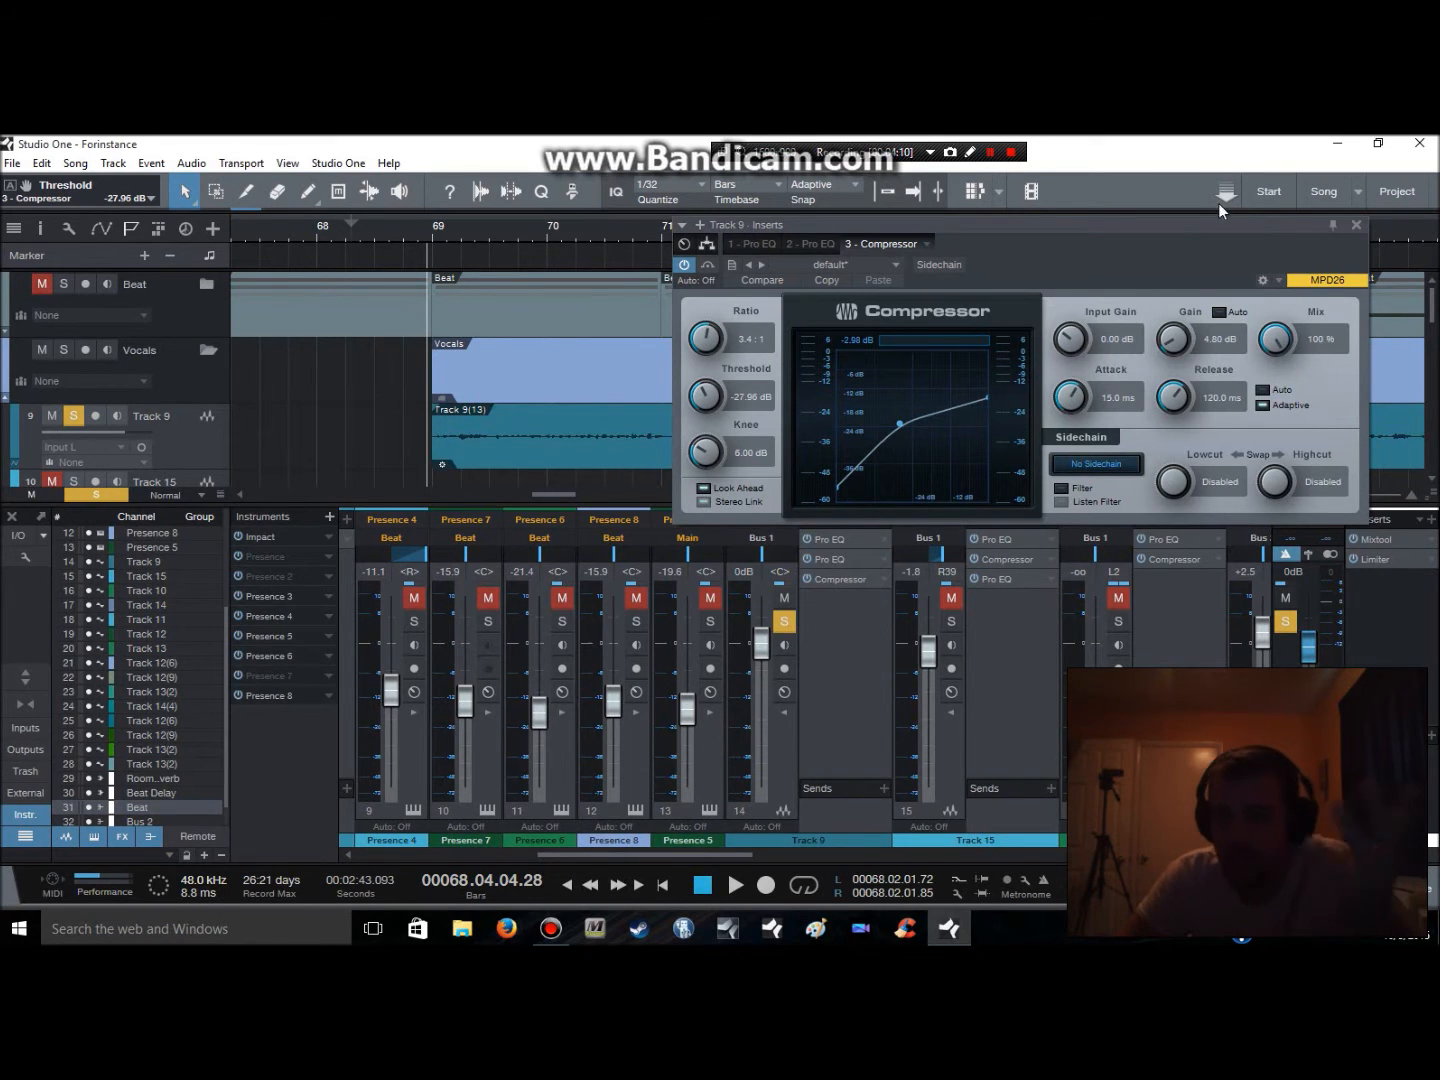
left_click(1355, 224)
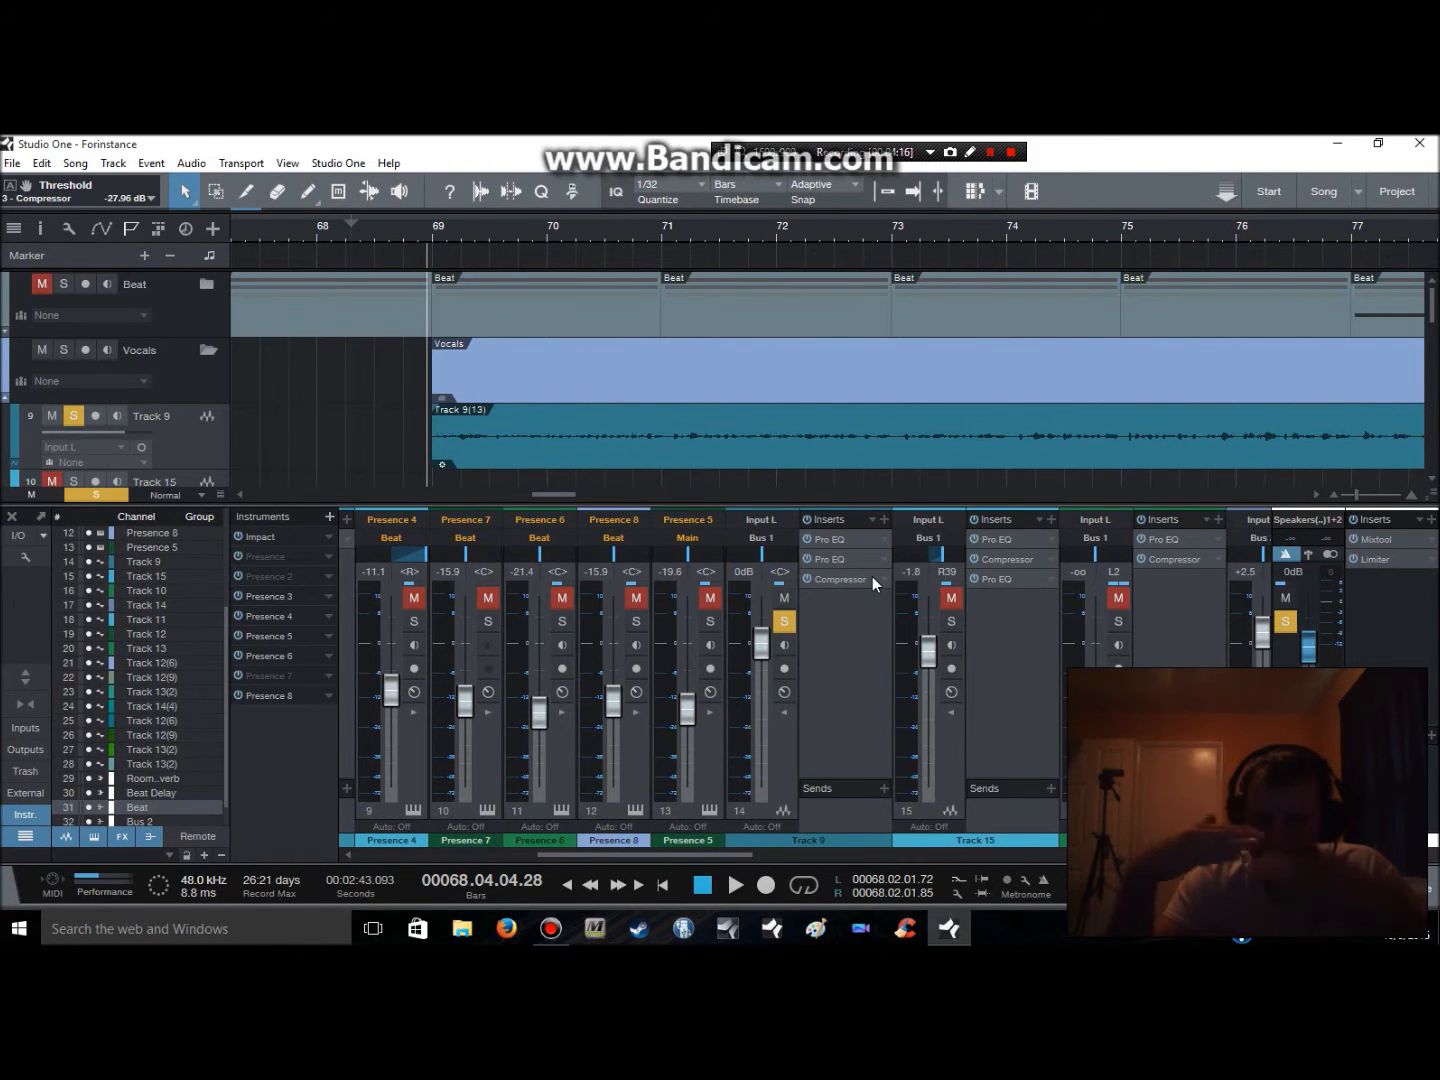
key("space")
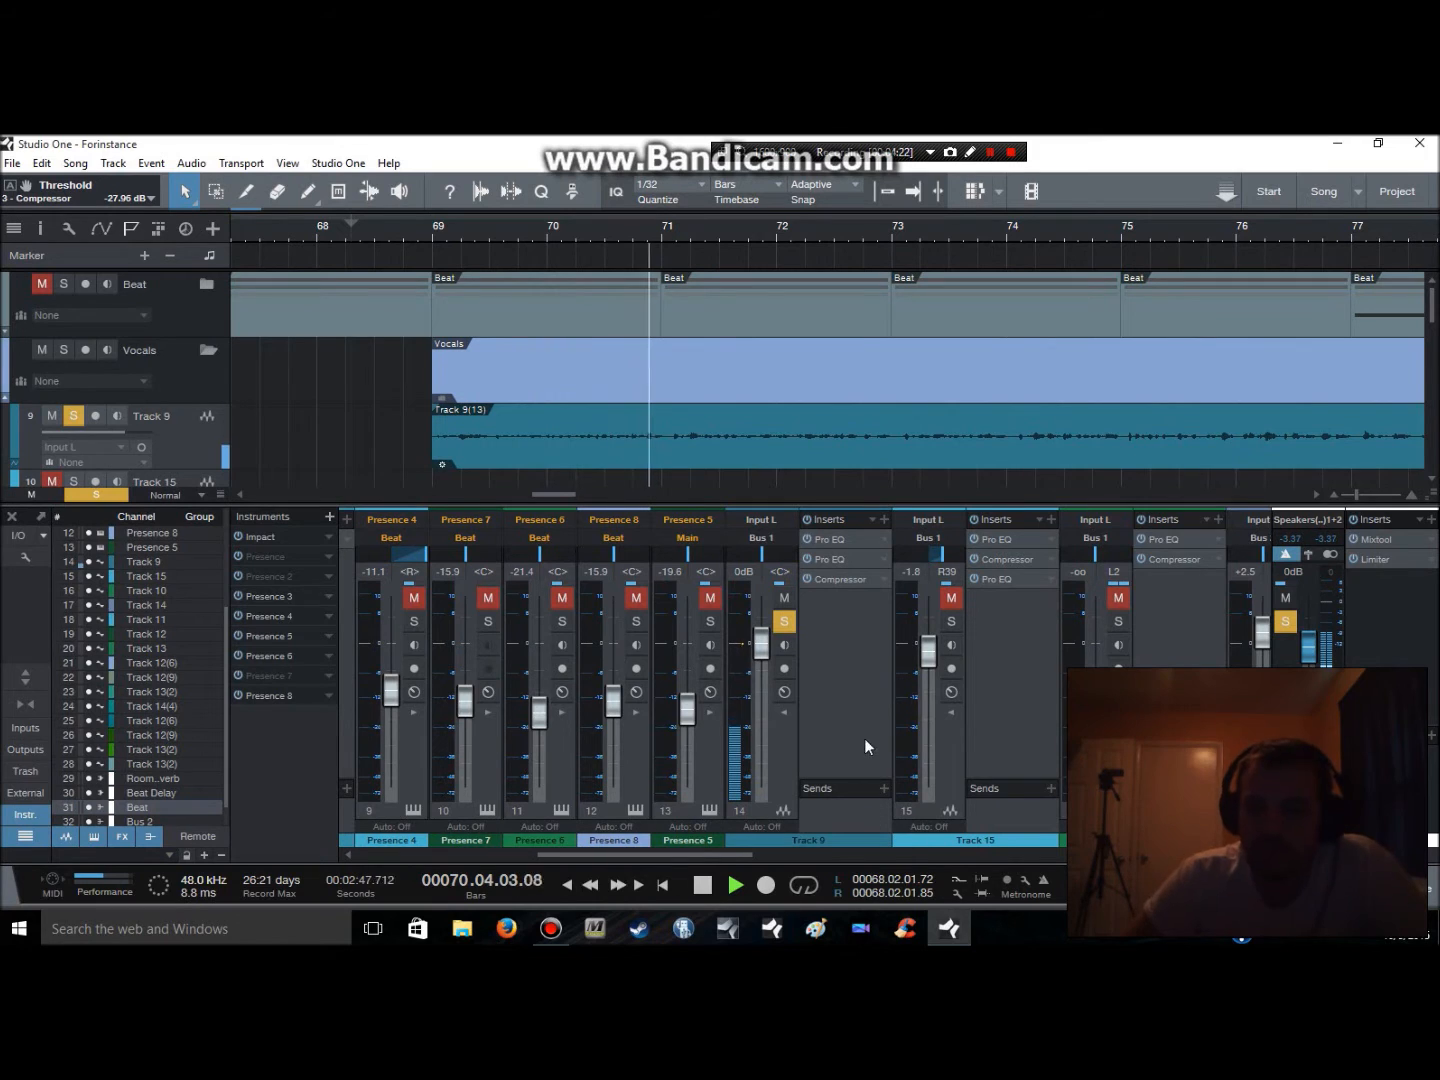
key("space")
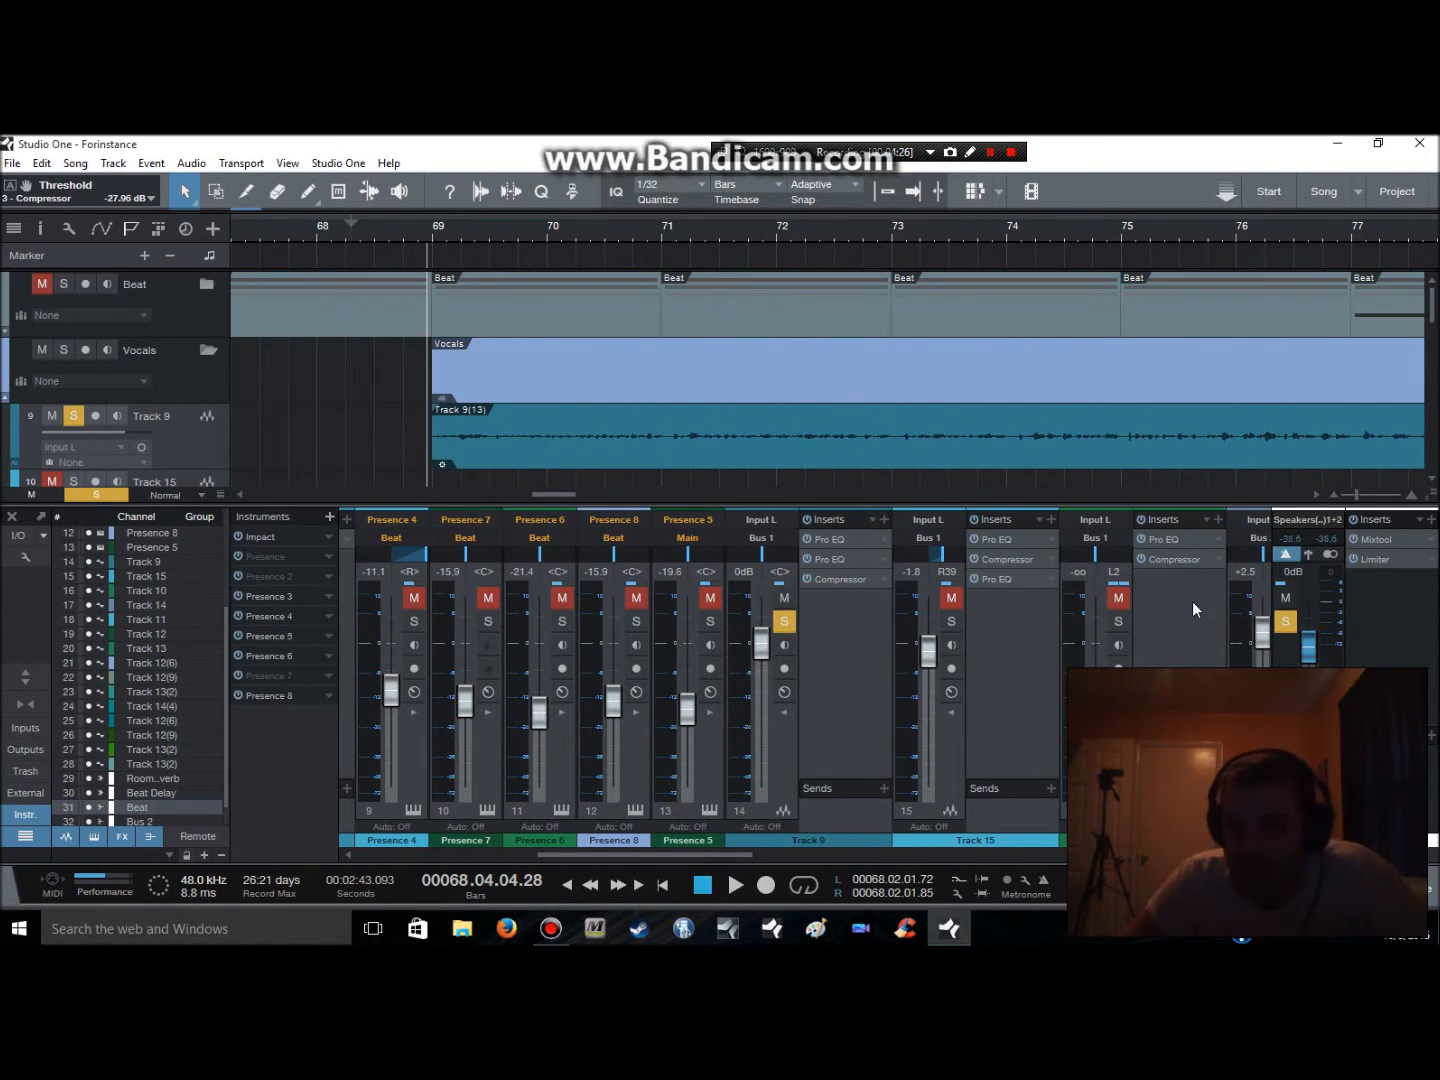
Search the effects browser for "comp" and add a second Compressor after the existing inserts on Track 9
key("F5")
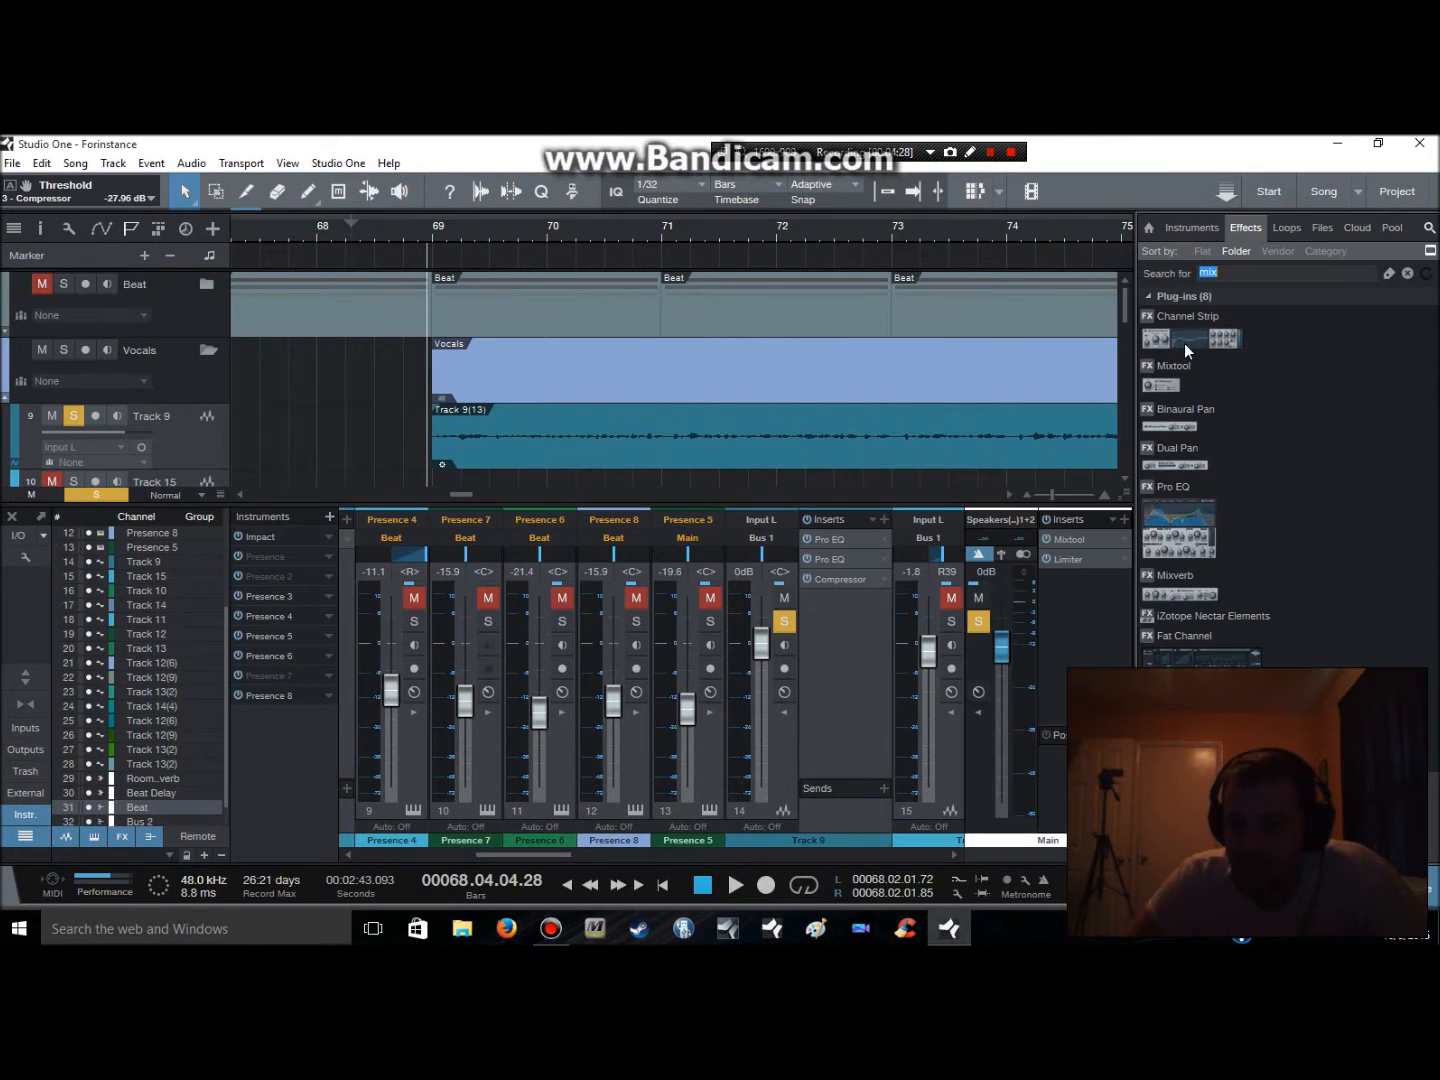
left_click(1194, 530)
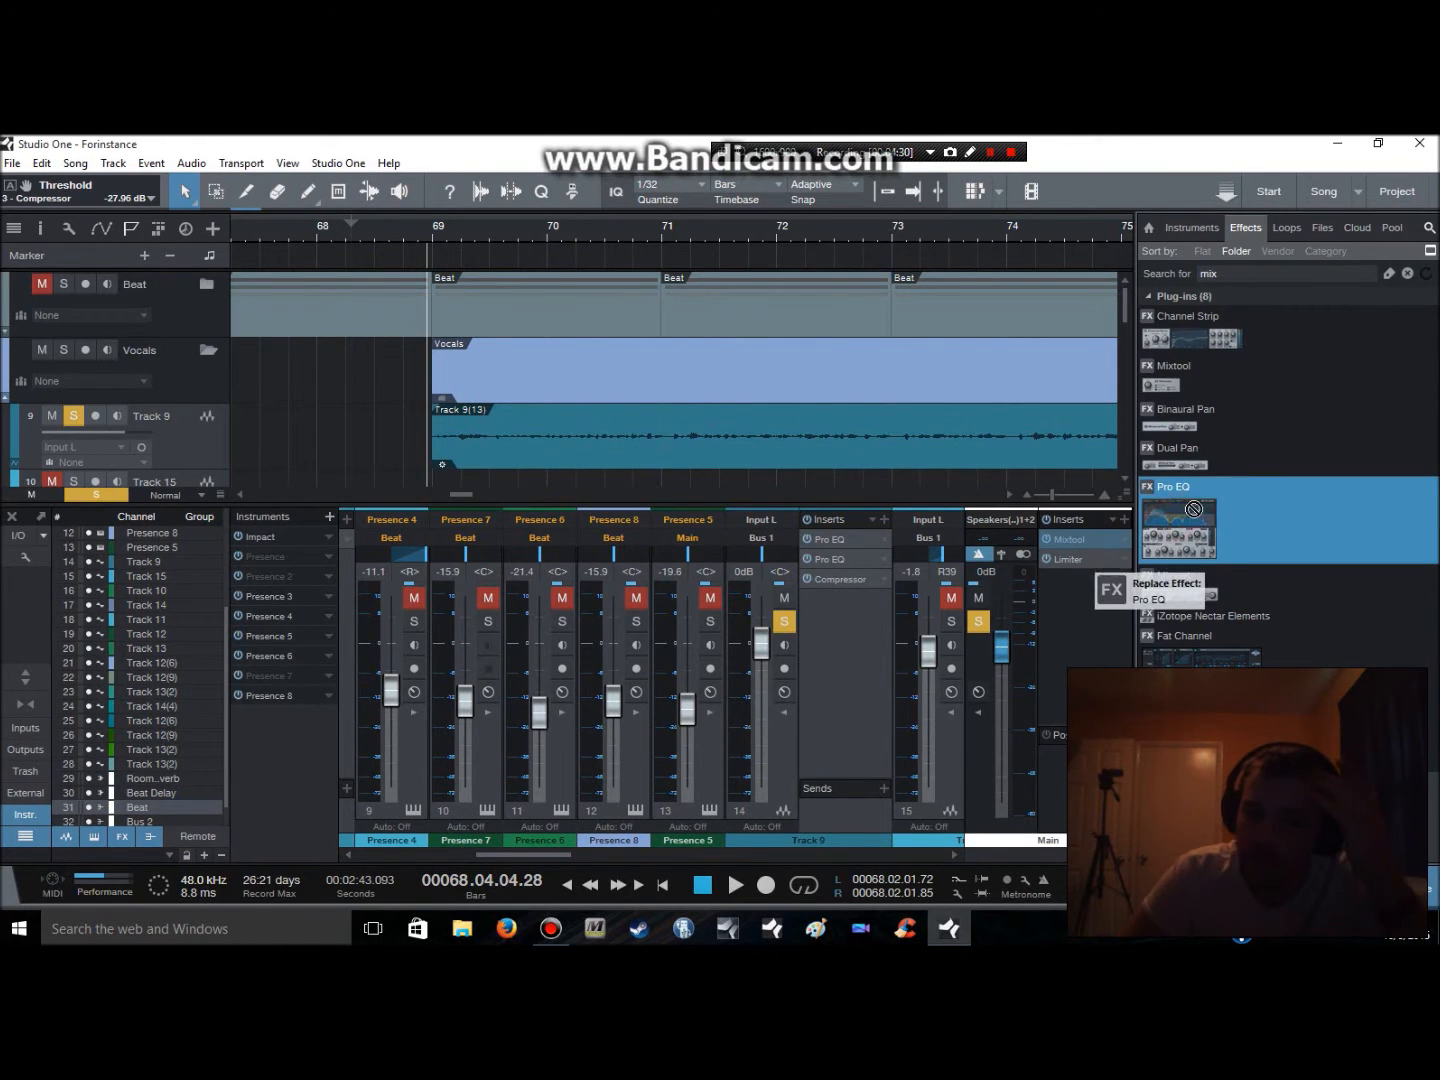
left_click(1247, 273)
type("comp")
left_click_drag(1208, 329, 856, 648)
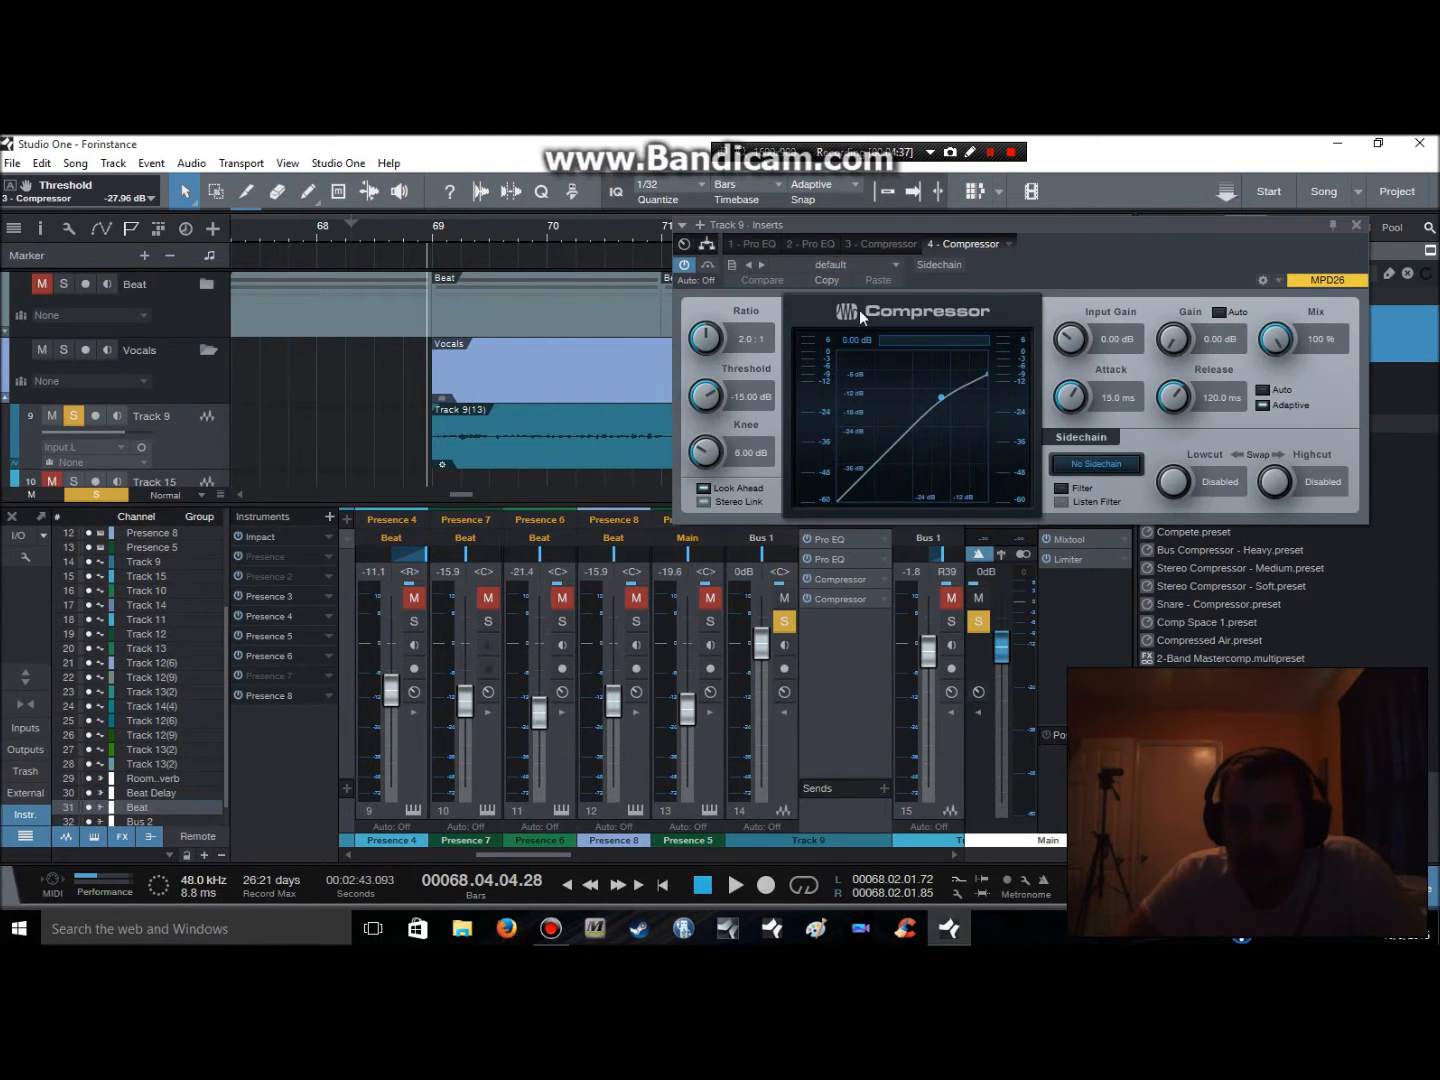
Load the DeEsser preset from the Vocals presets into Track 9's second Compressor
left_click(852, 268)
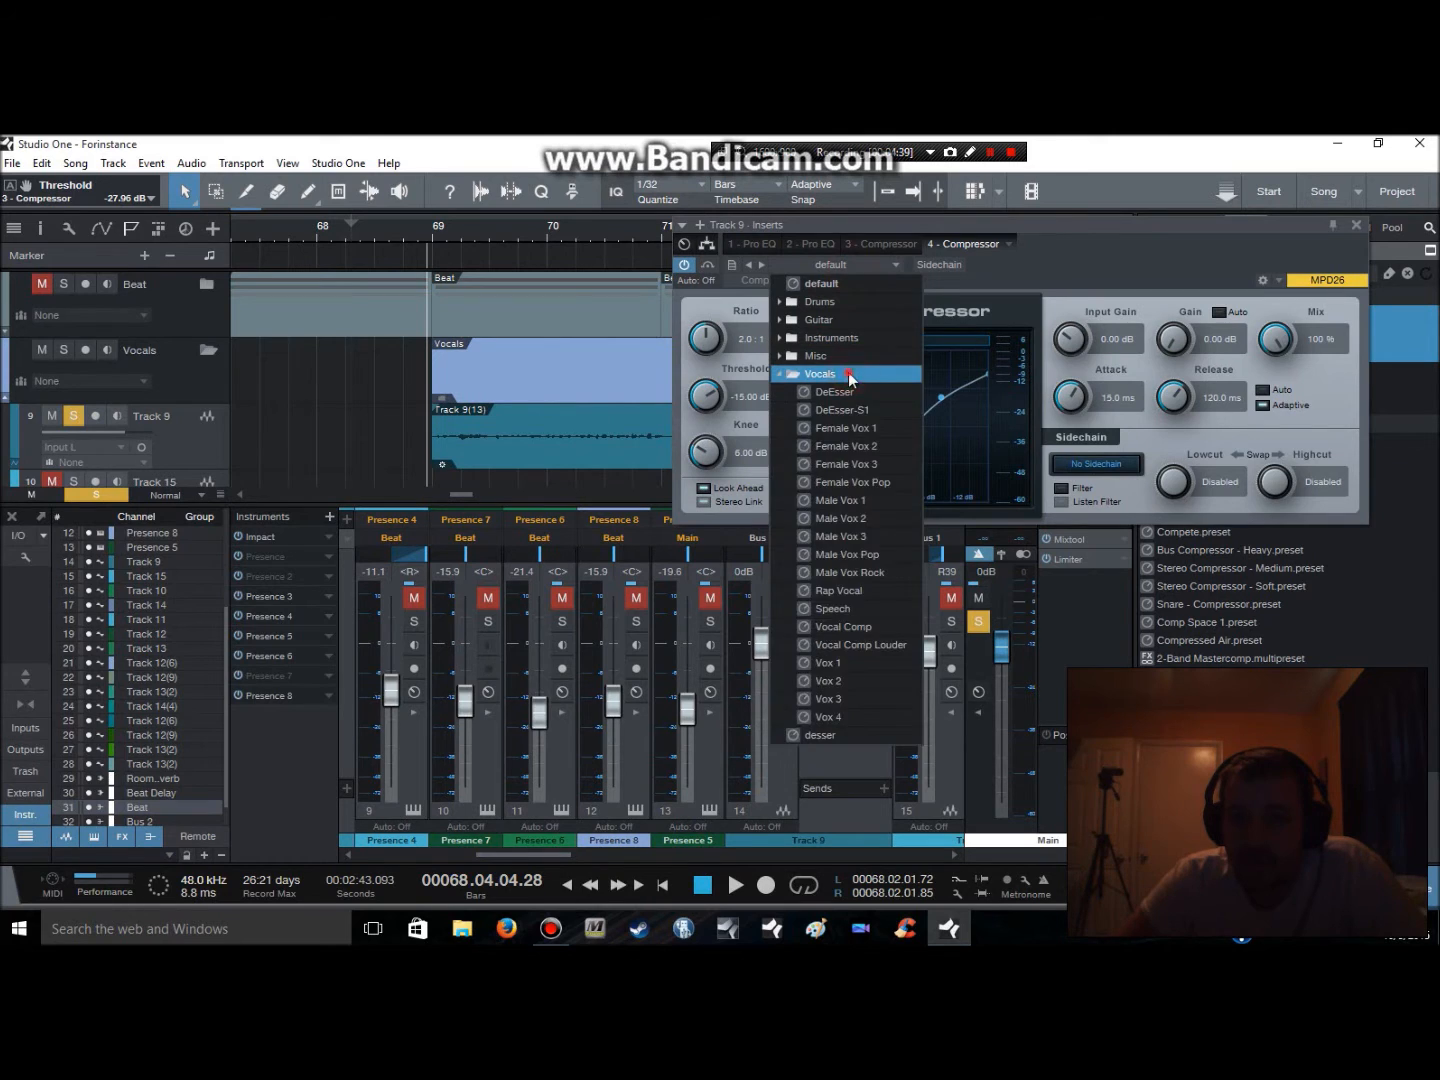
left_click(845, 376)
left_click(845, 391)
Set the de-esser's threshold to -39.40 dB while the vocal plays, audition it once more, and close the plug-in
key("space")
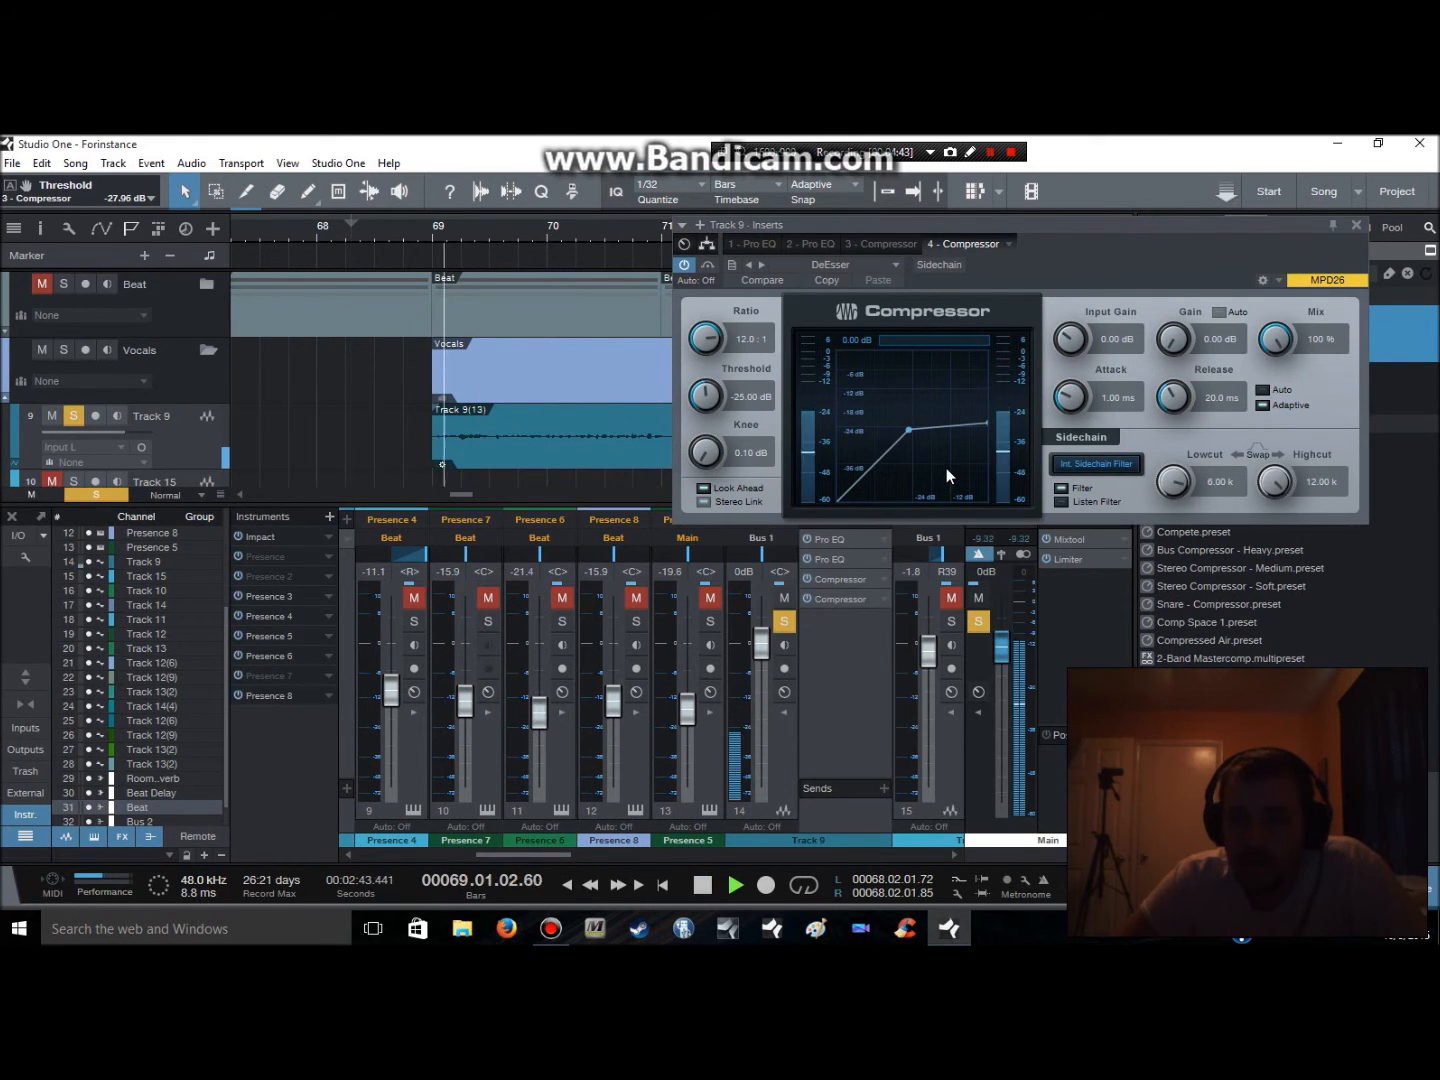
left_click_drag(726, 398, 700, 443)
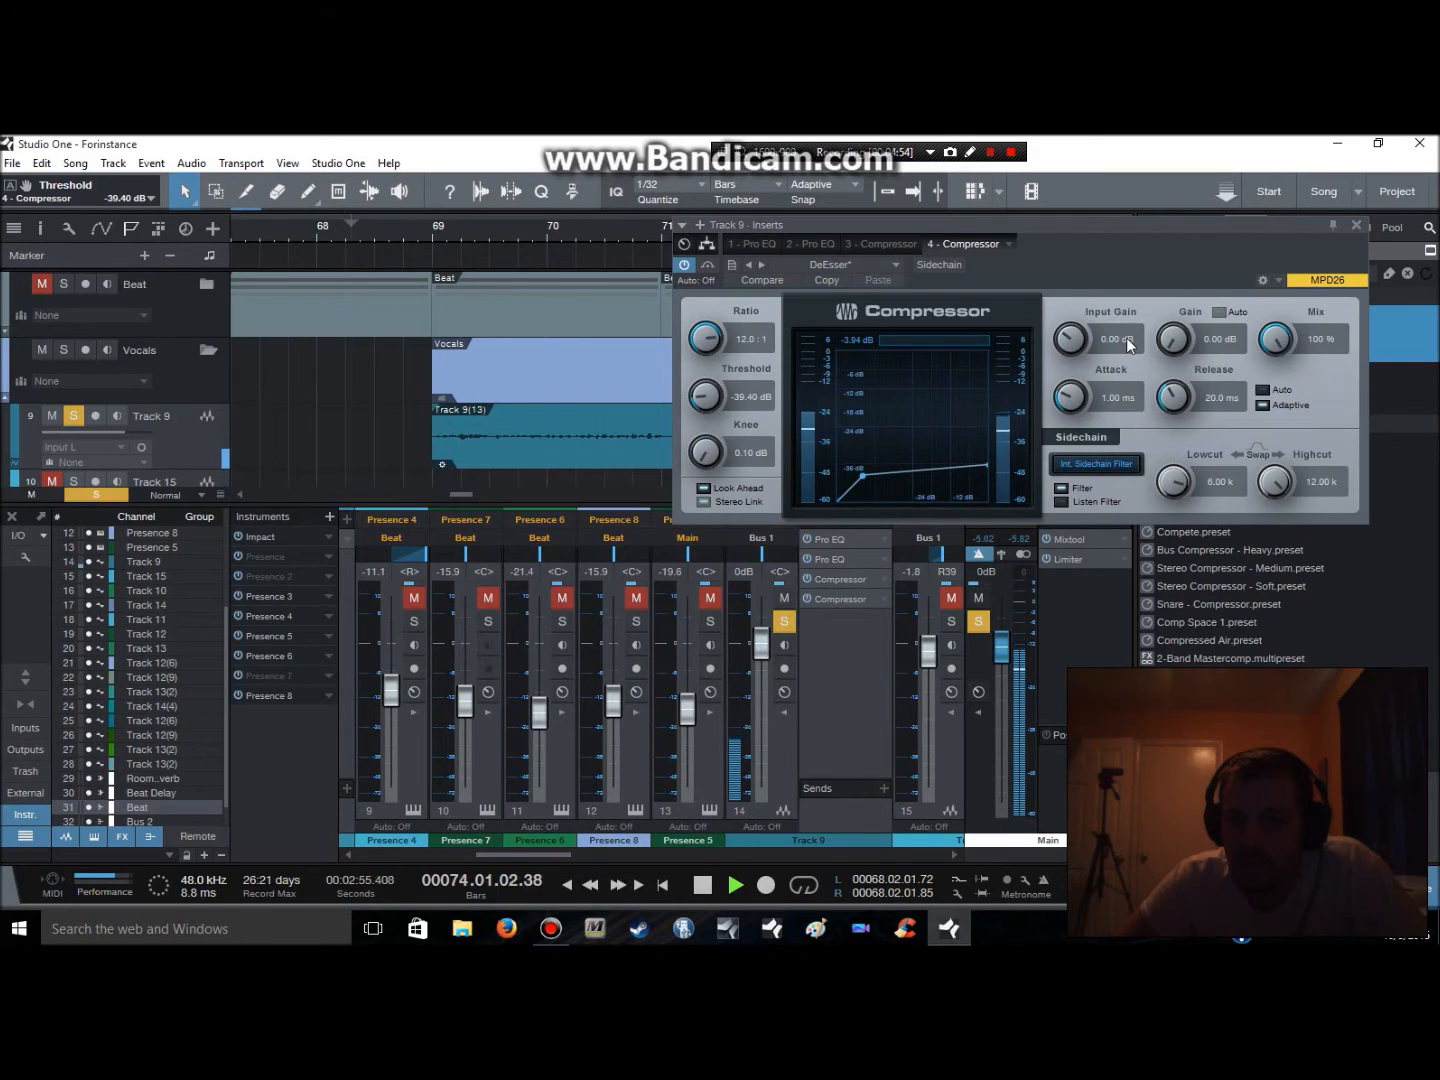
key("space")
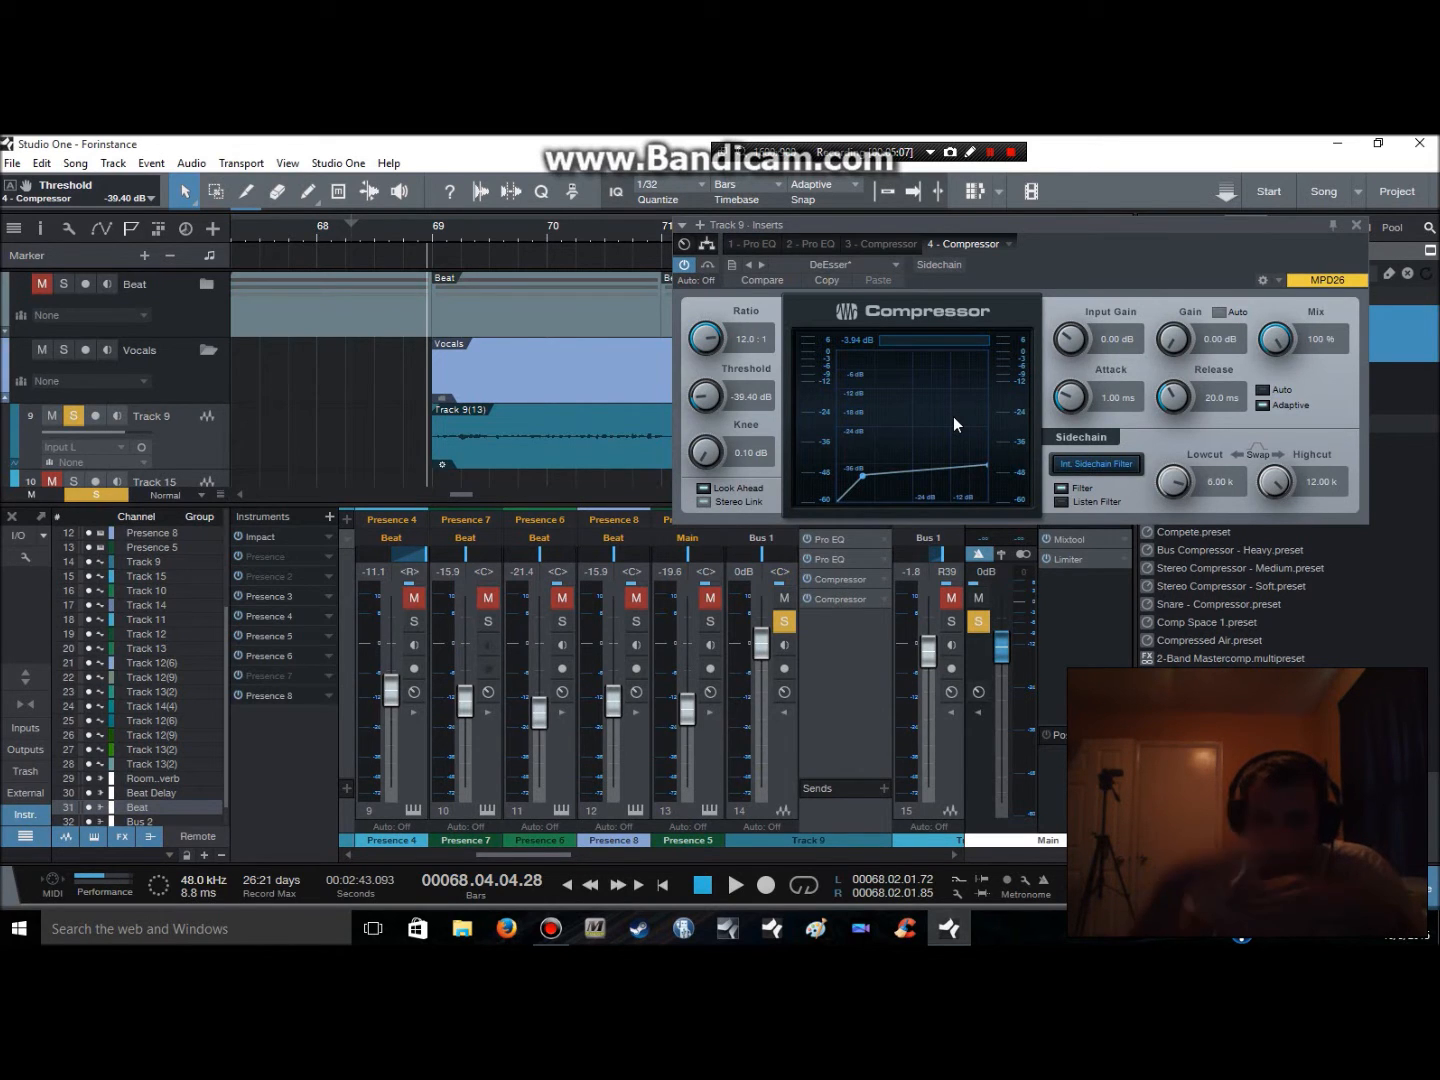
key("space")
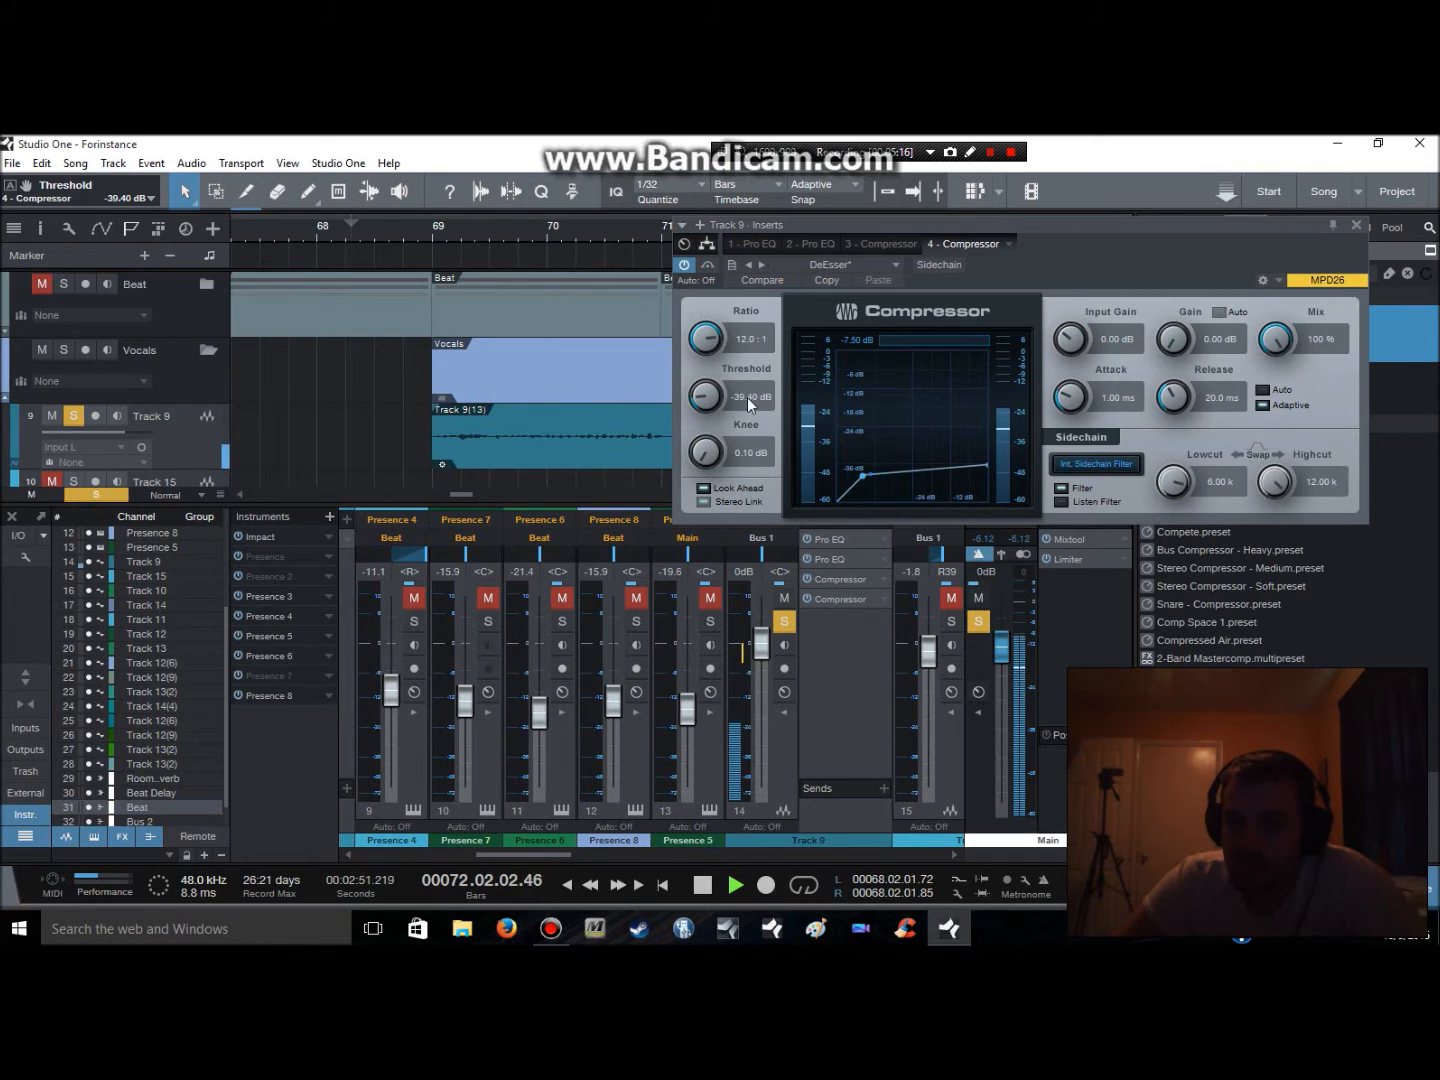
left_click(1356, 225)
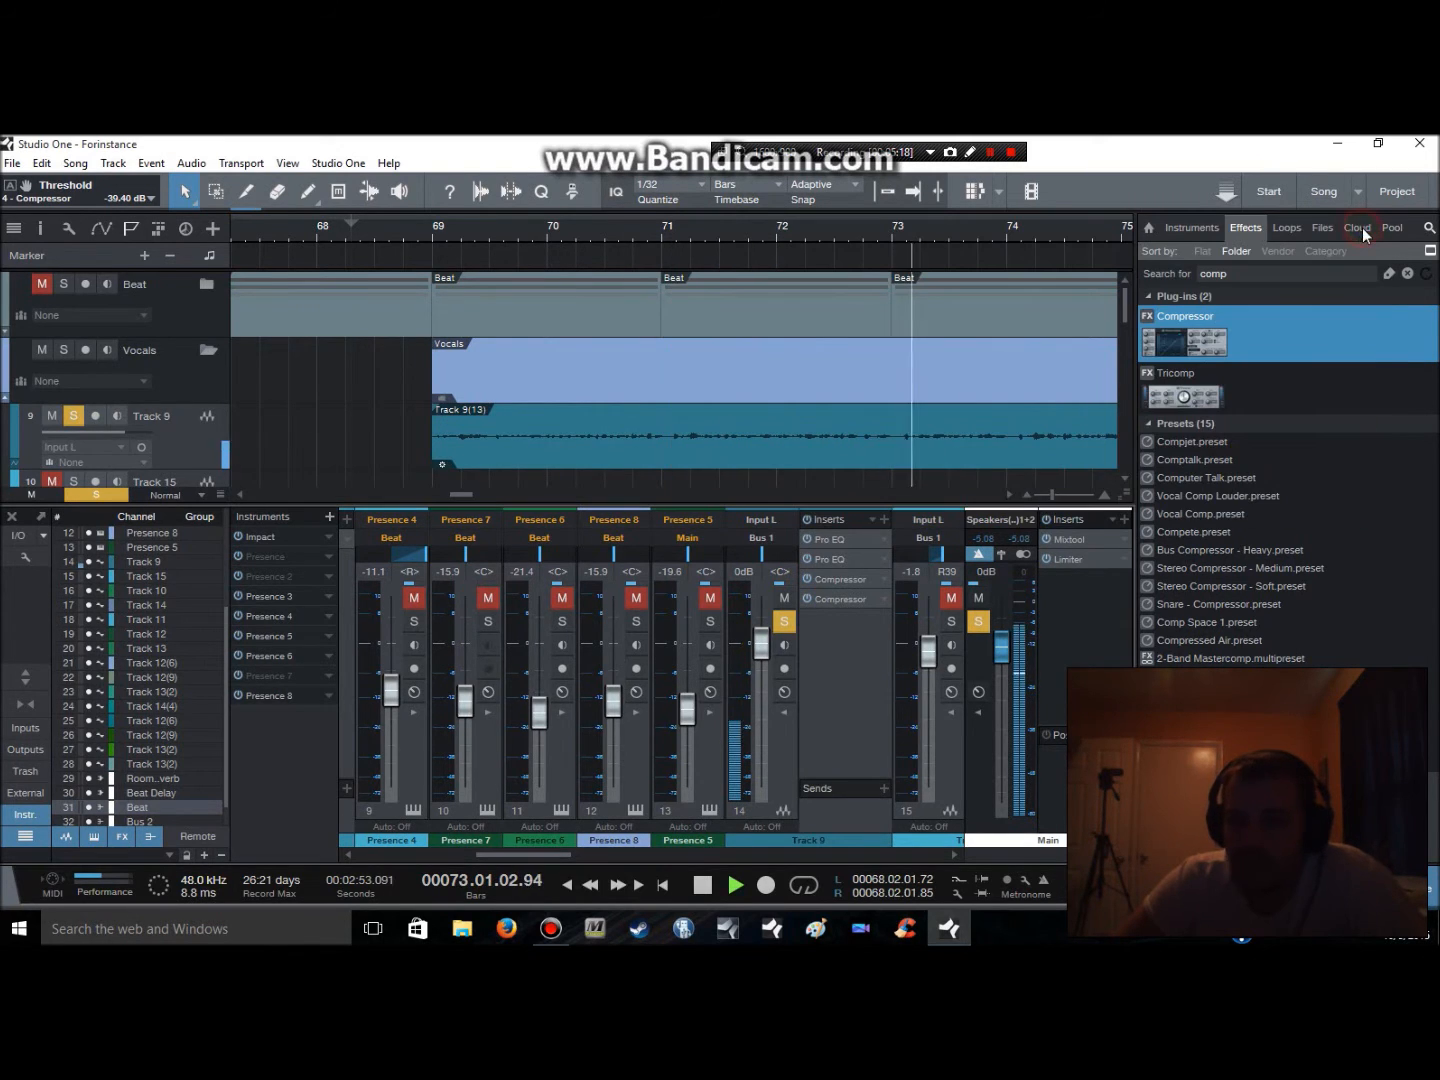
key("space")
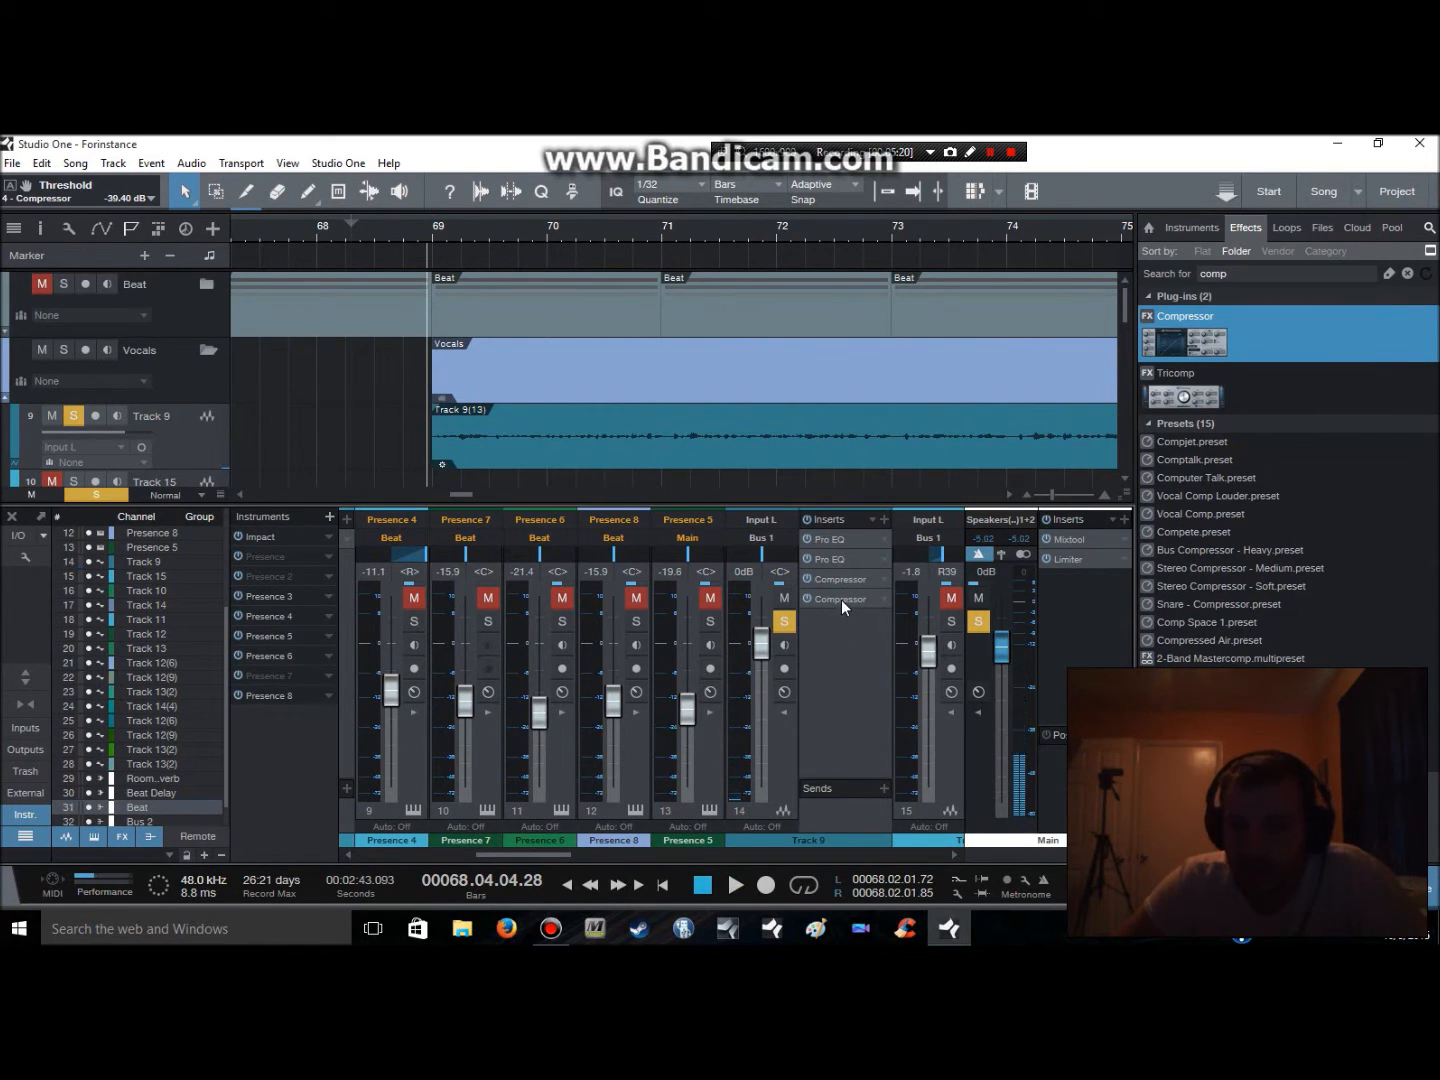
Unsolo Track 9 so the full mix is heard again
left_click(841, 599)
left_click(1357, 229)
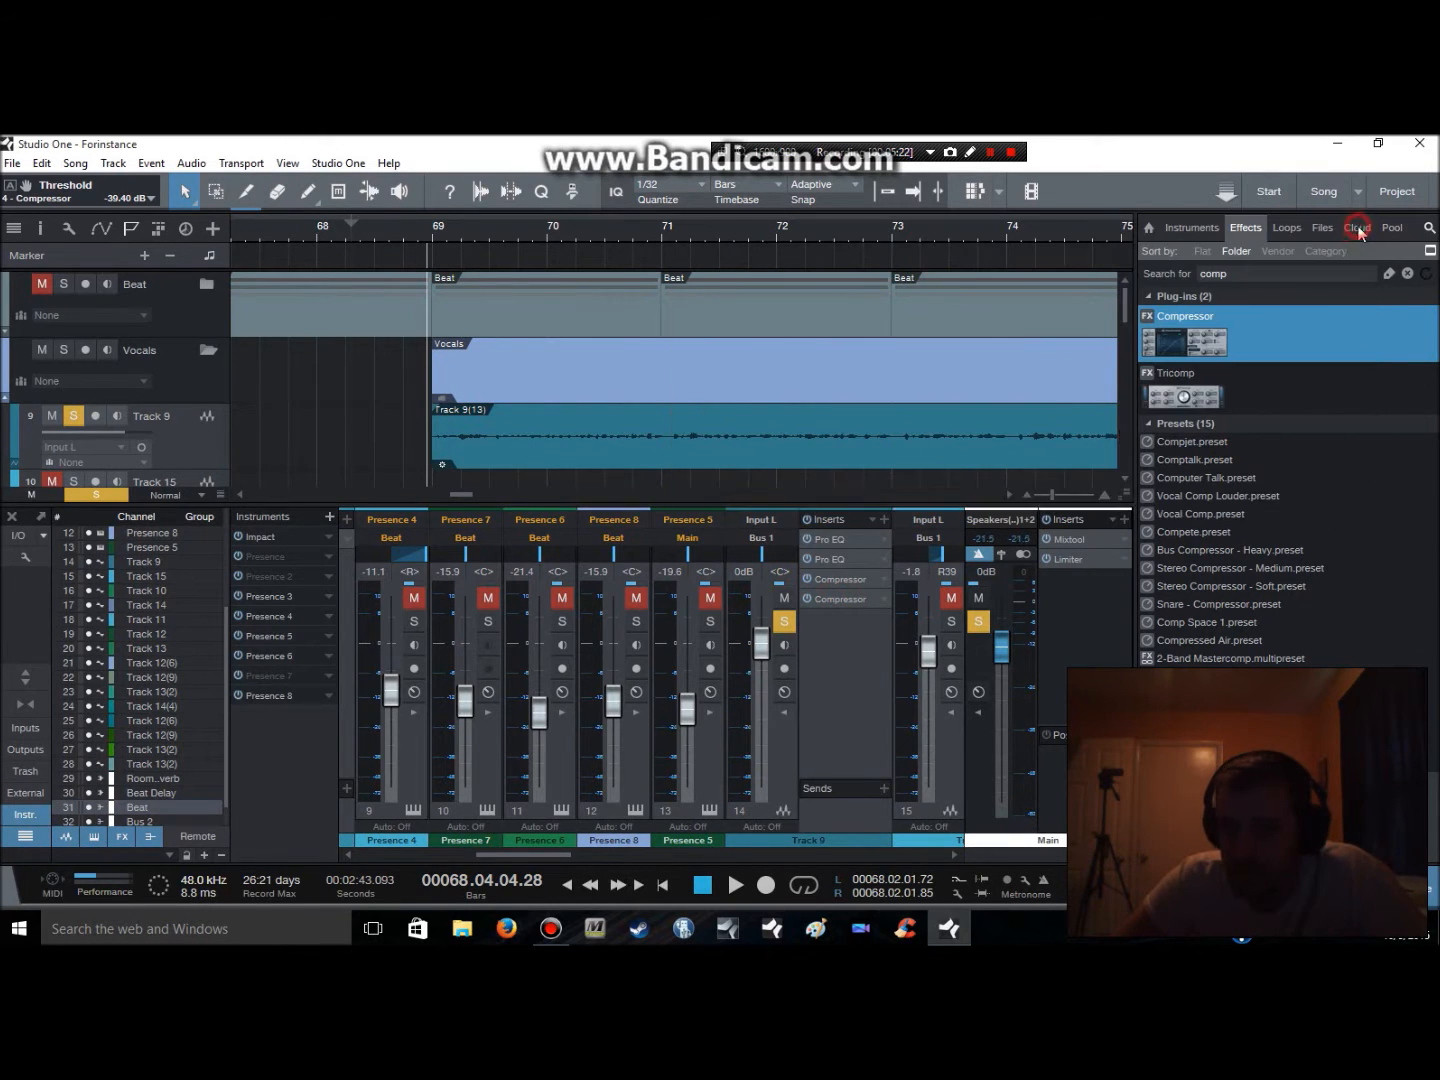
left_click(785, 623)
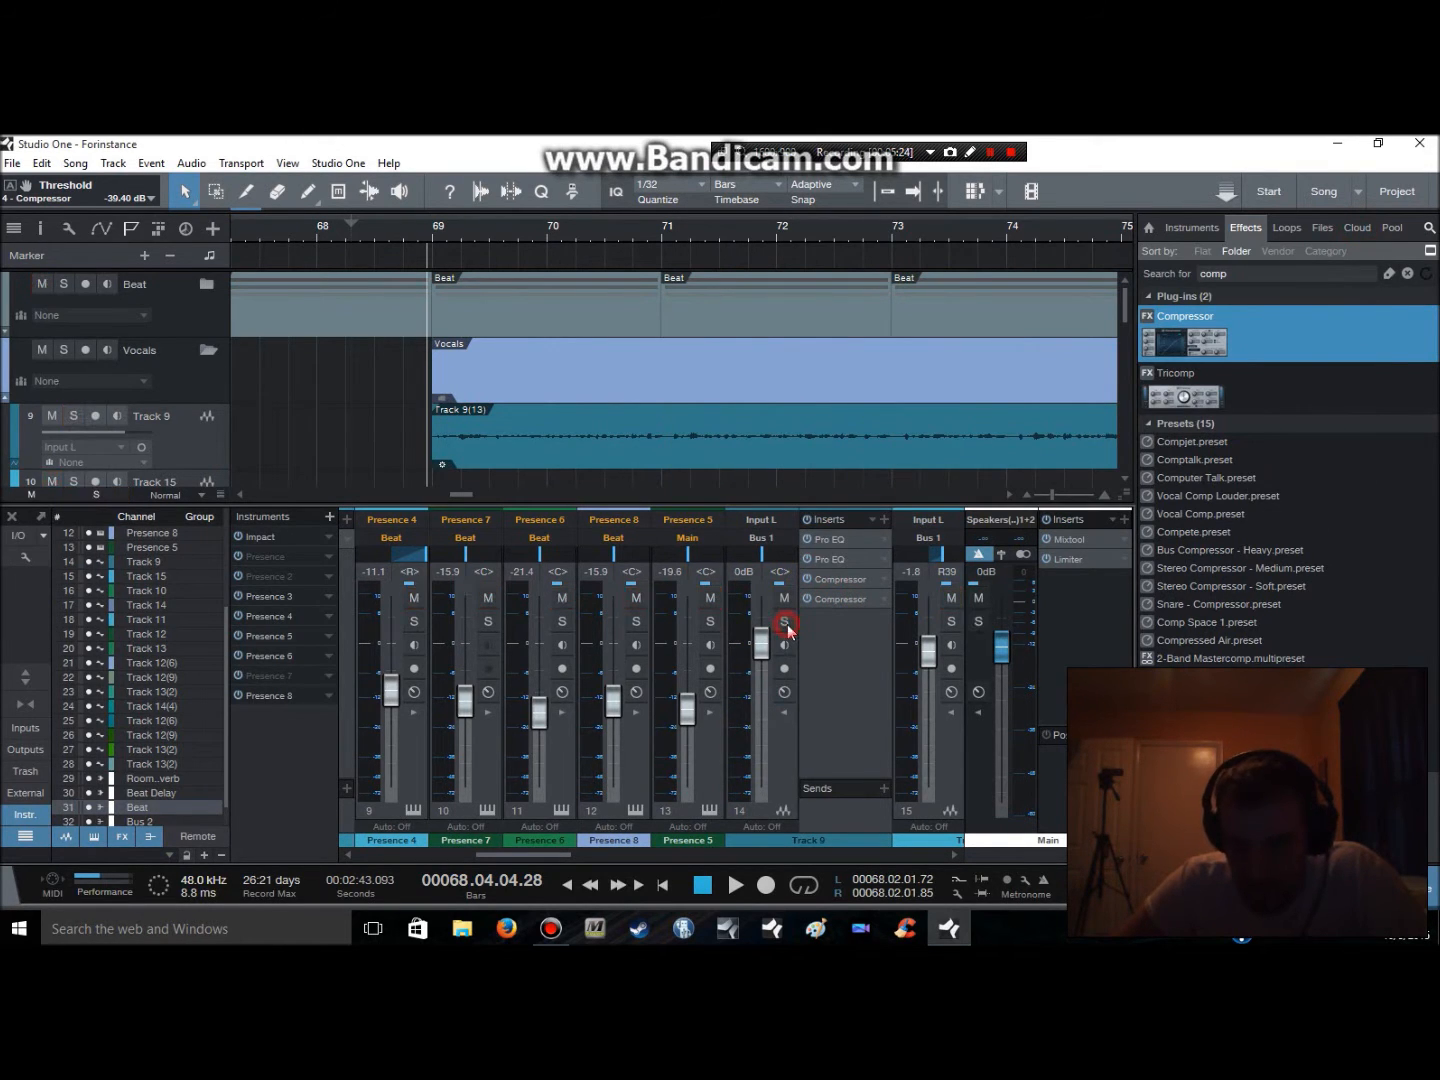
right_click(841, 599)
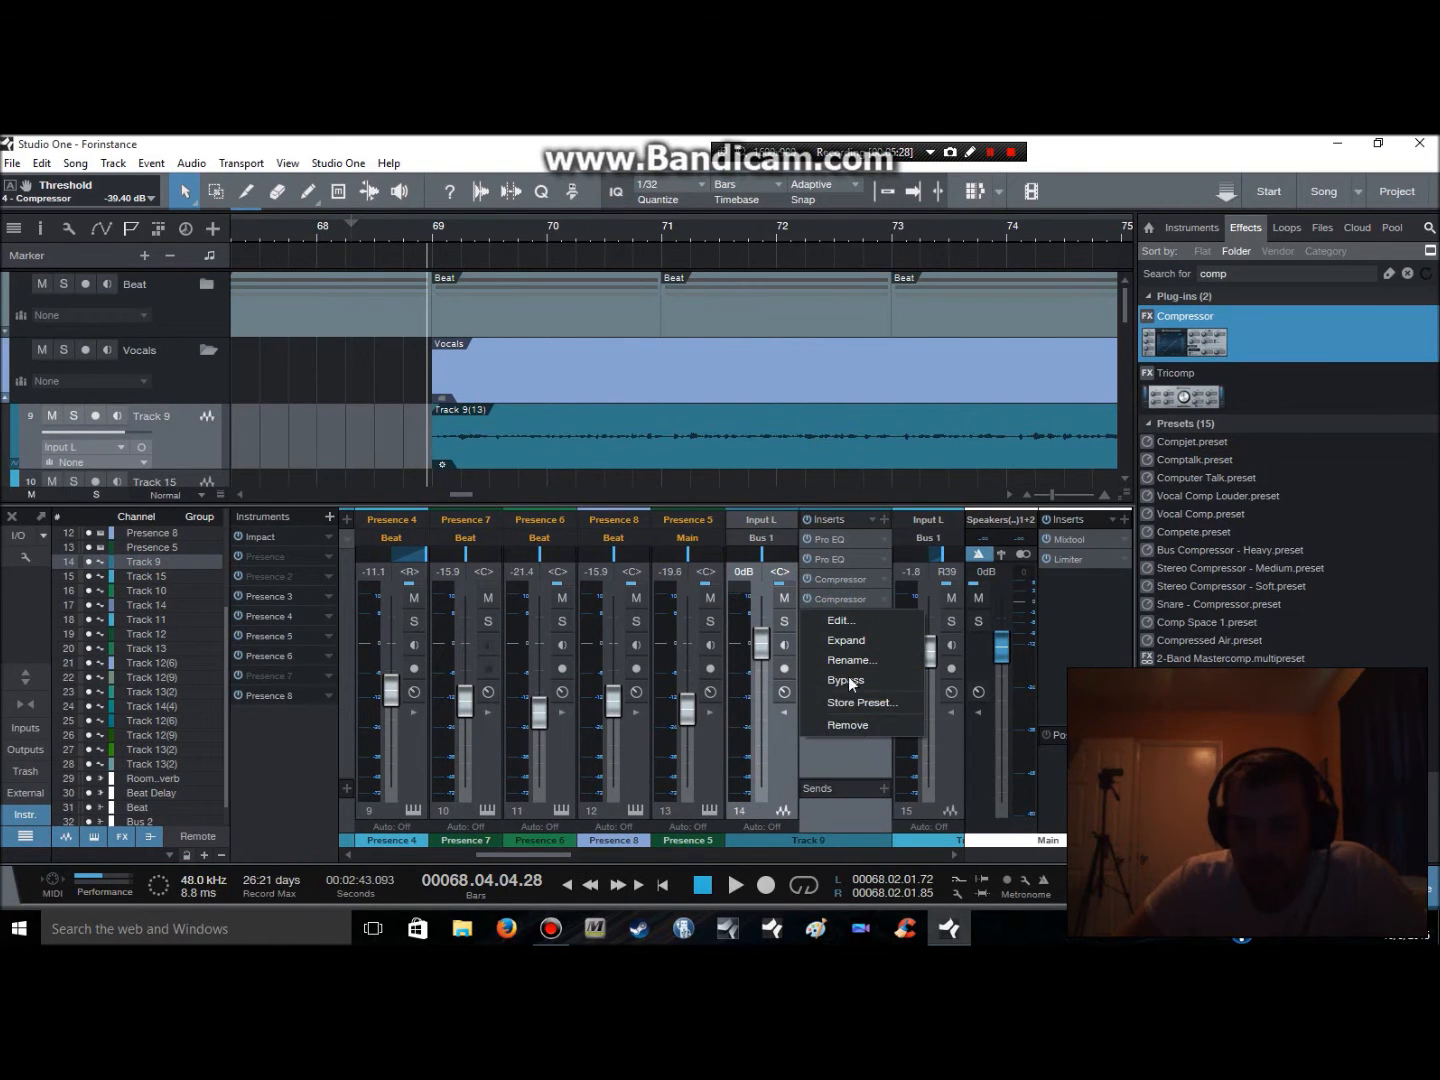
left_click(855, 621)
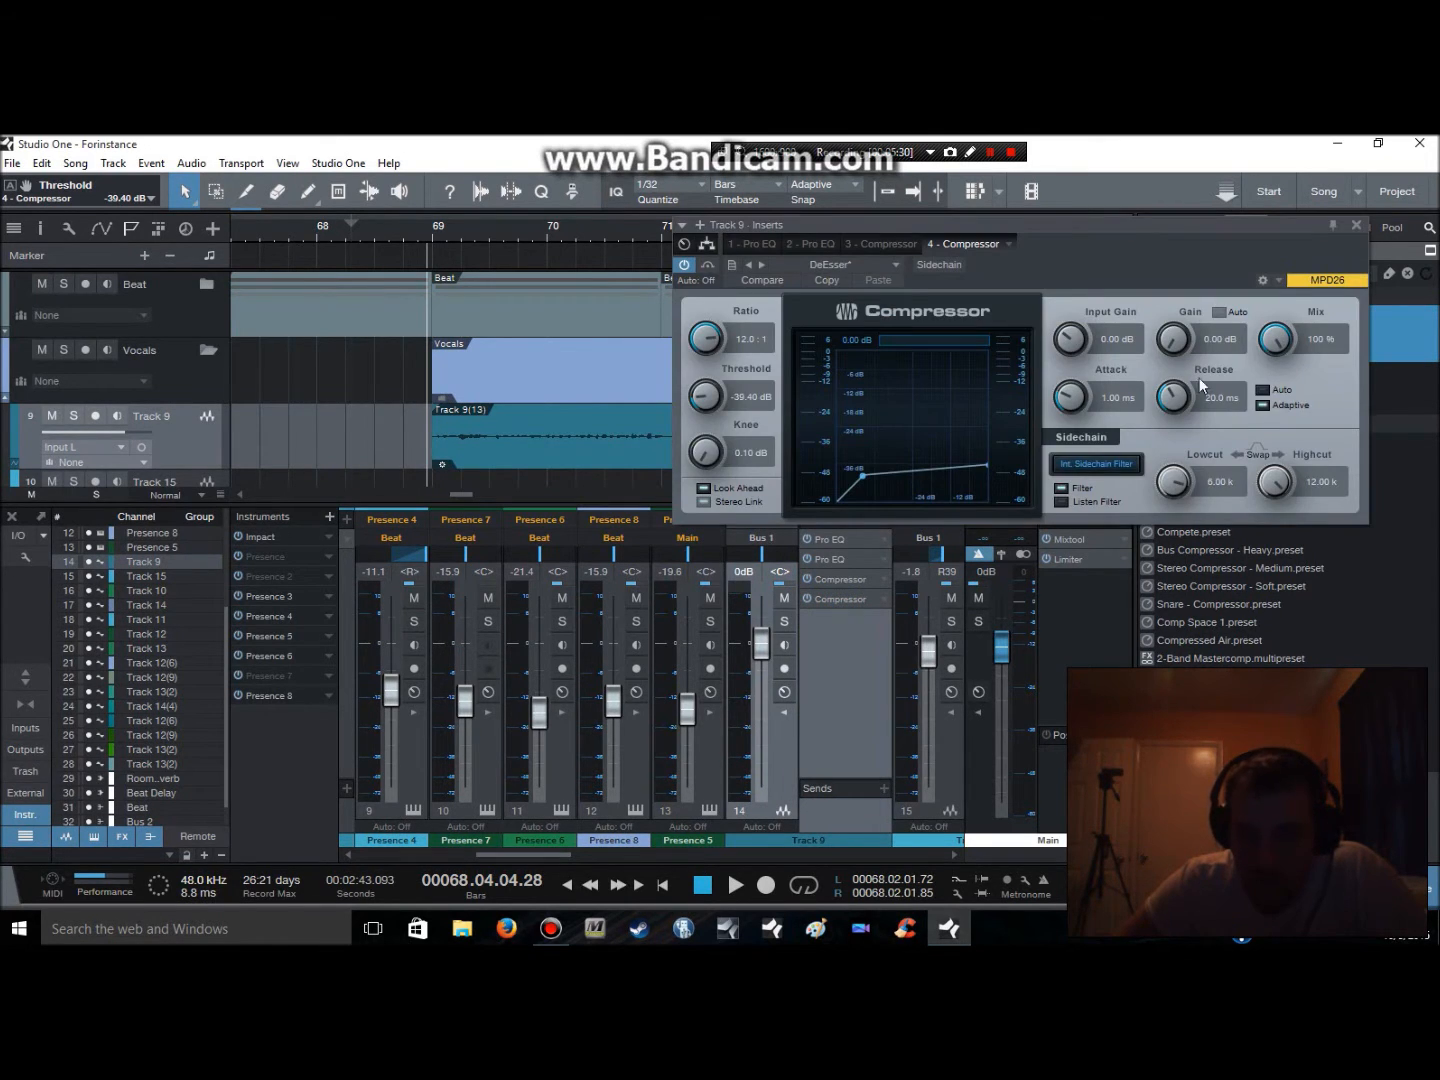
left_click(1356, 225)
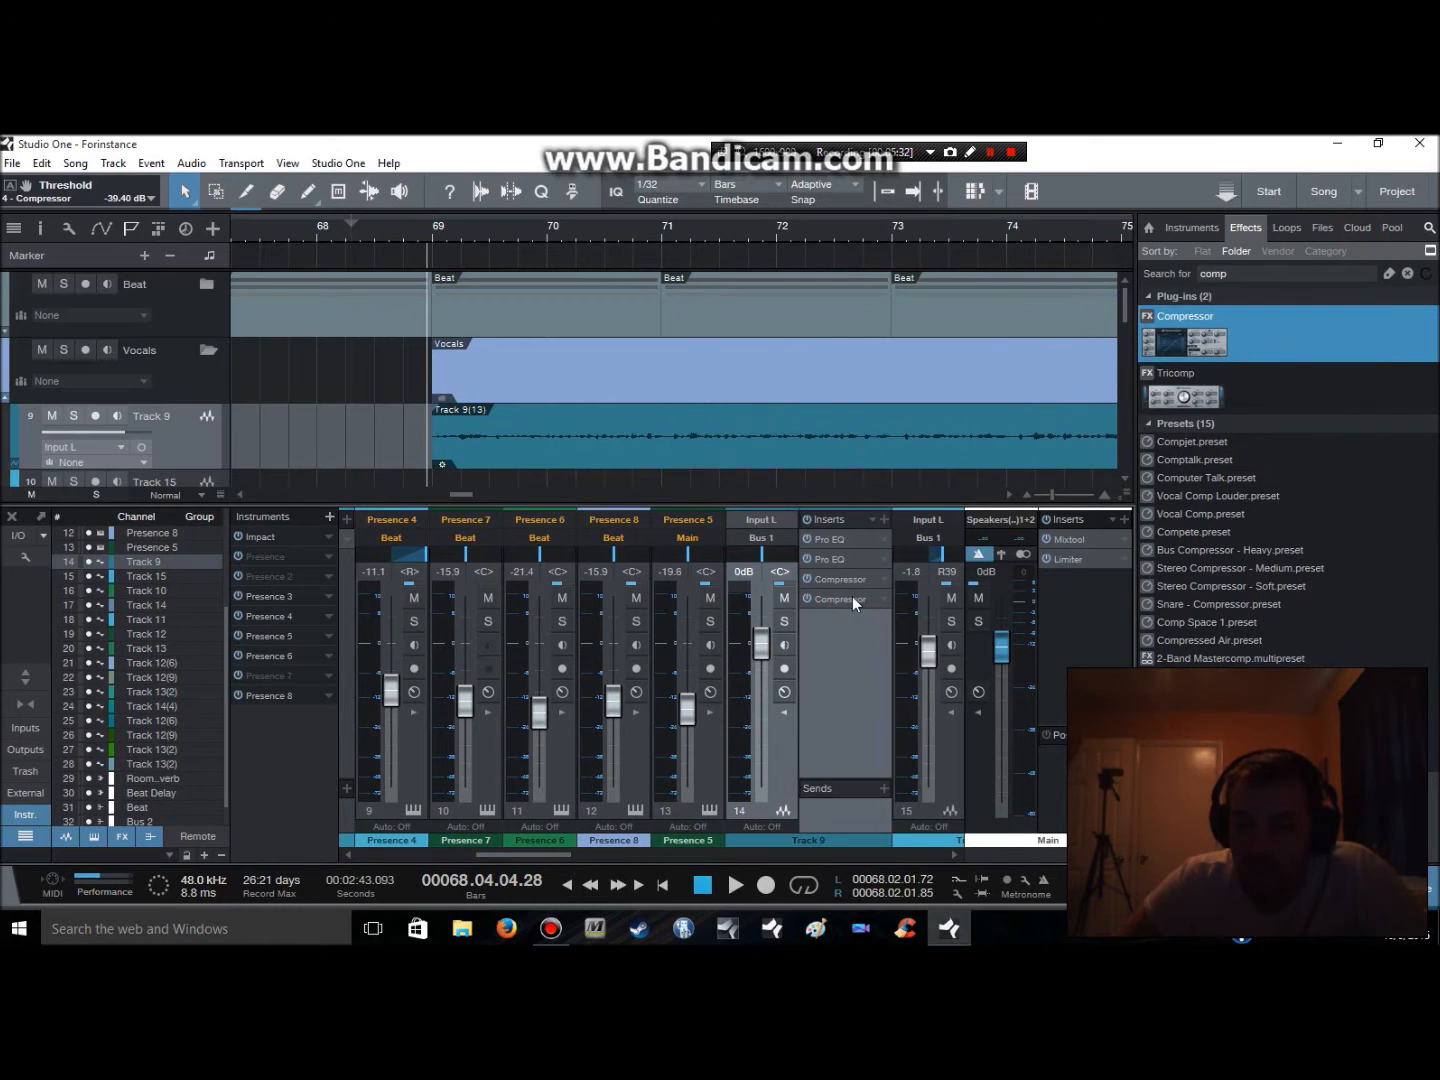
left_click(852, 597)
left_click(1354, 228)
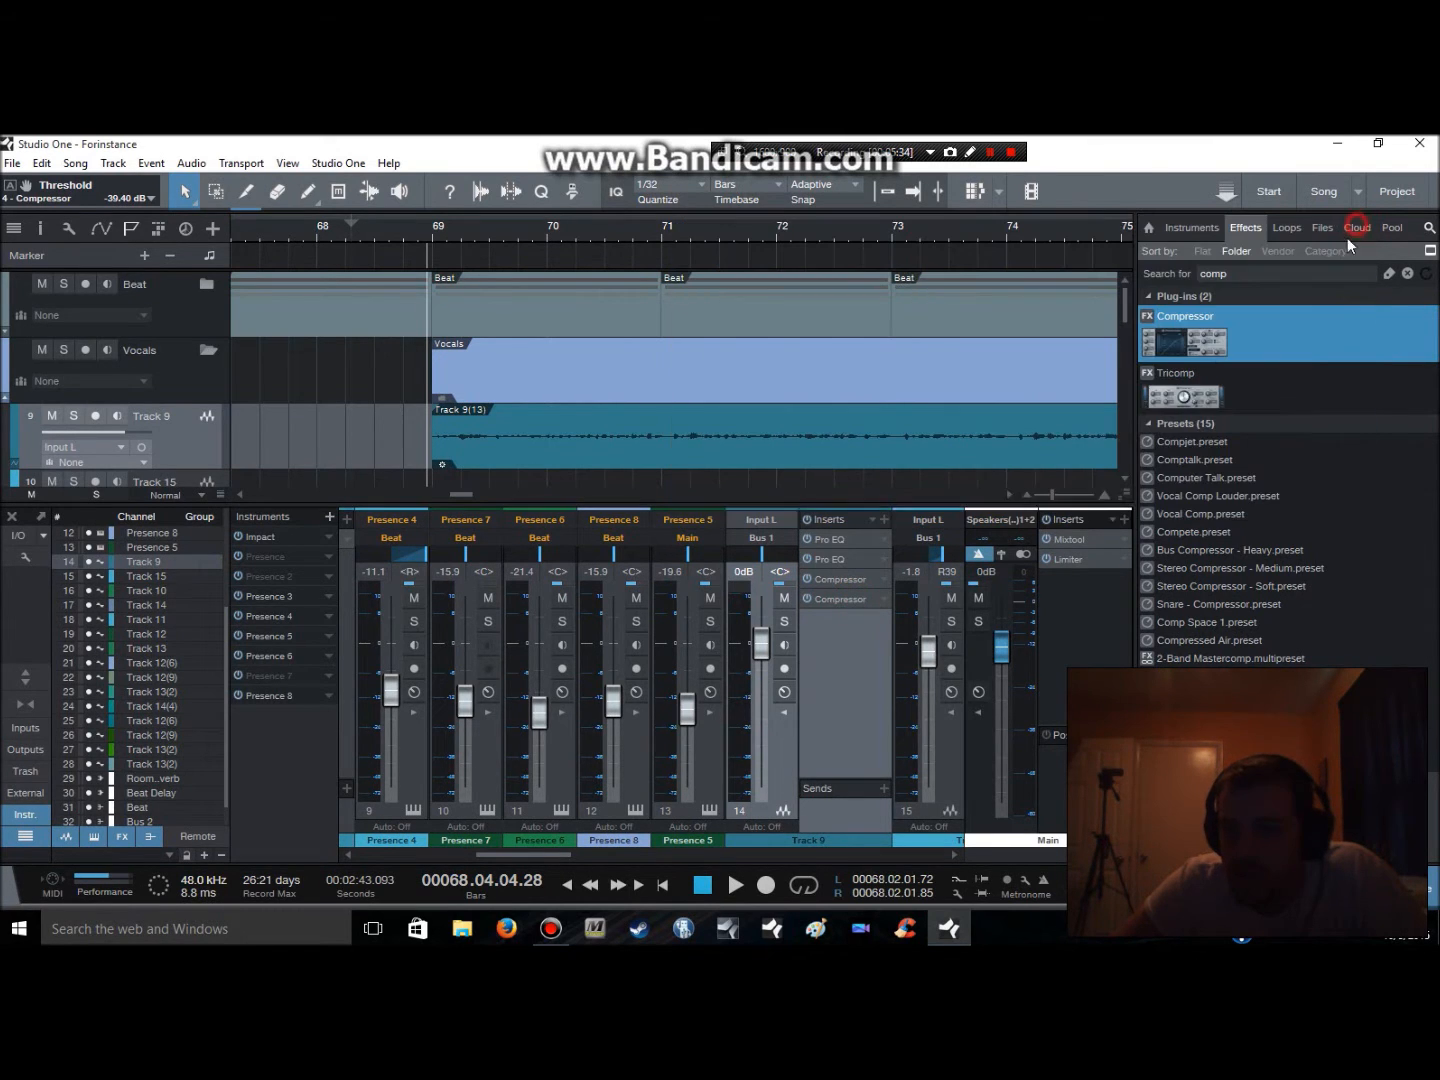
Rename Track 9's second Compressor insert to "Desser"
right_click(839, 597)
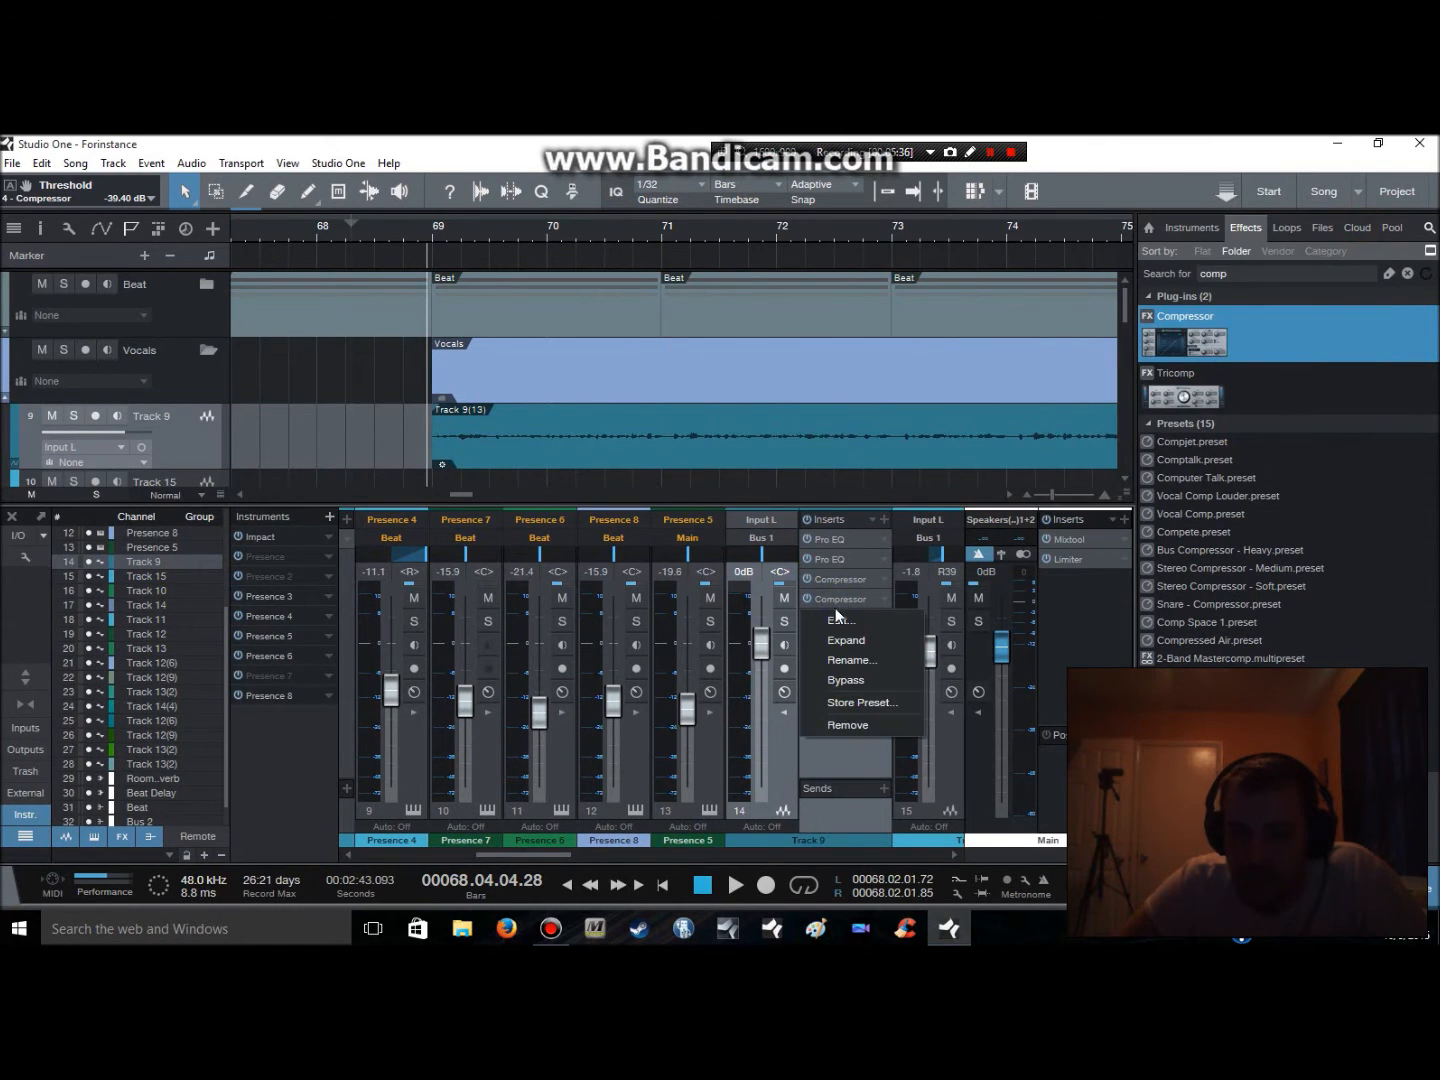
left_click(849, 656)
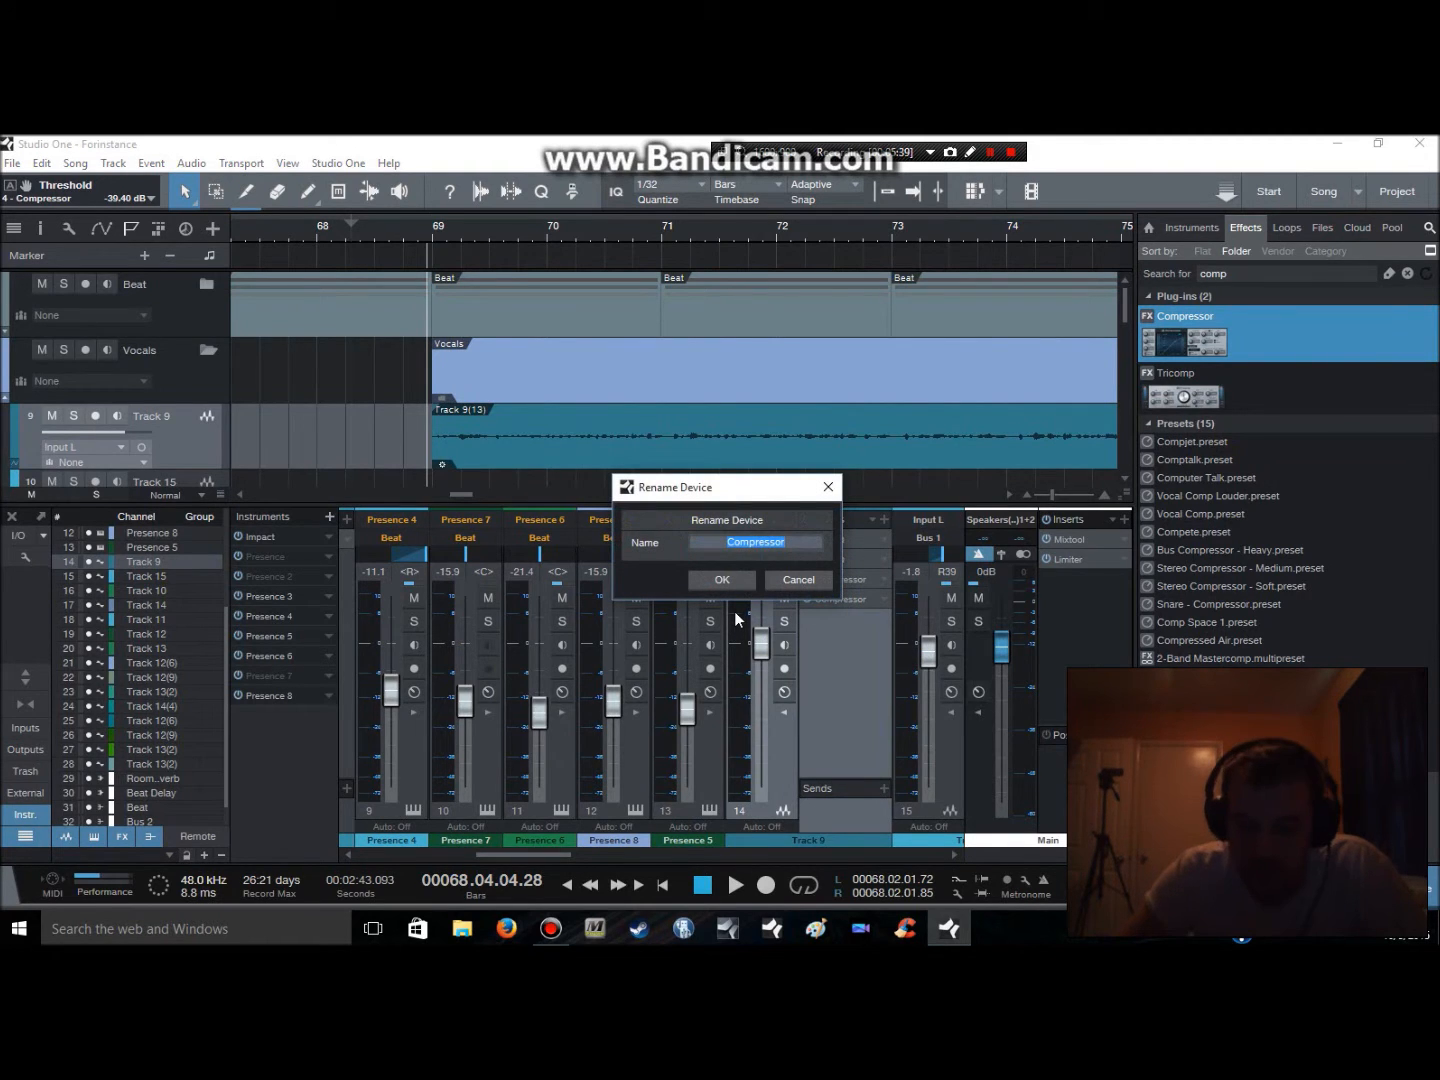
type("Desser")
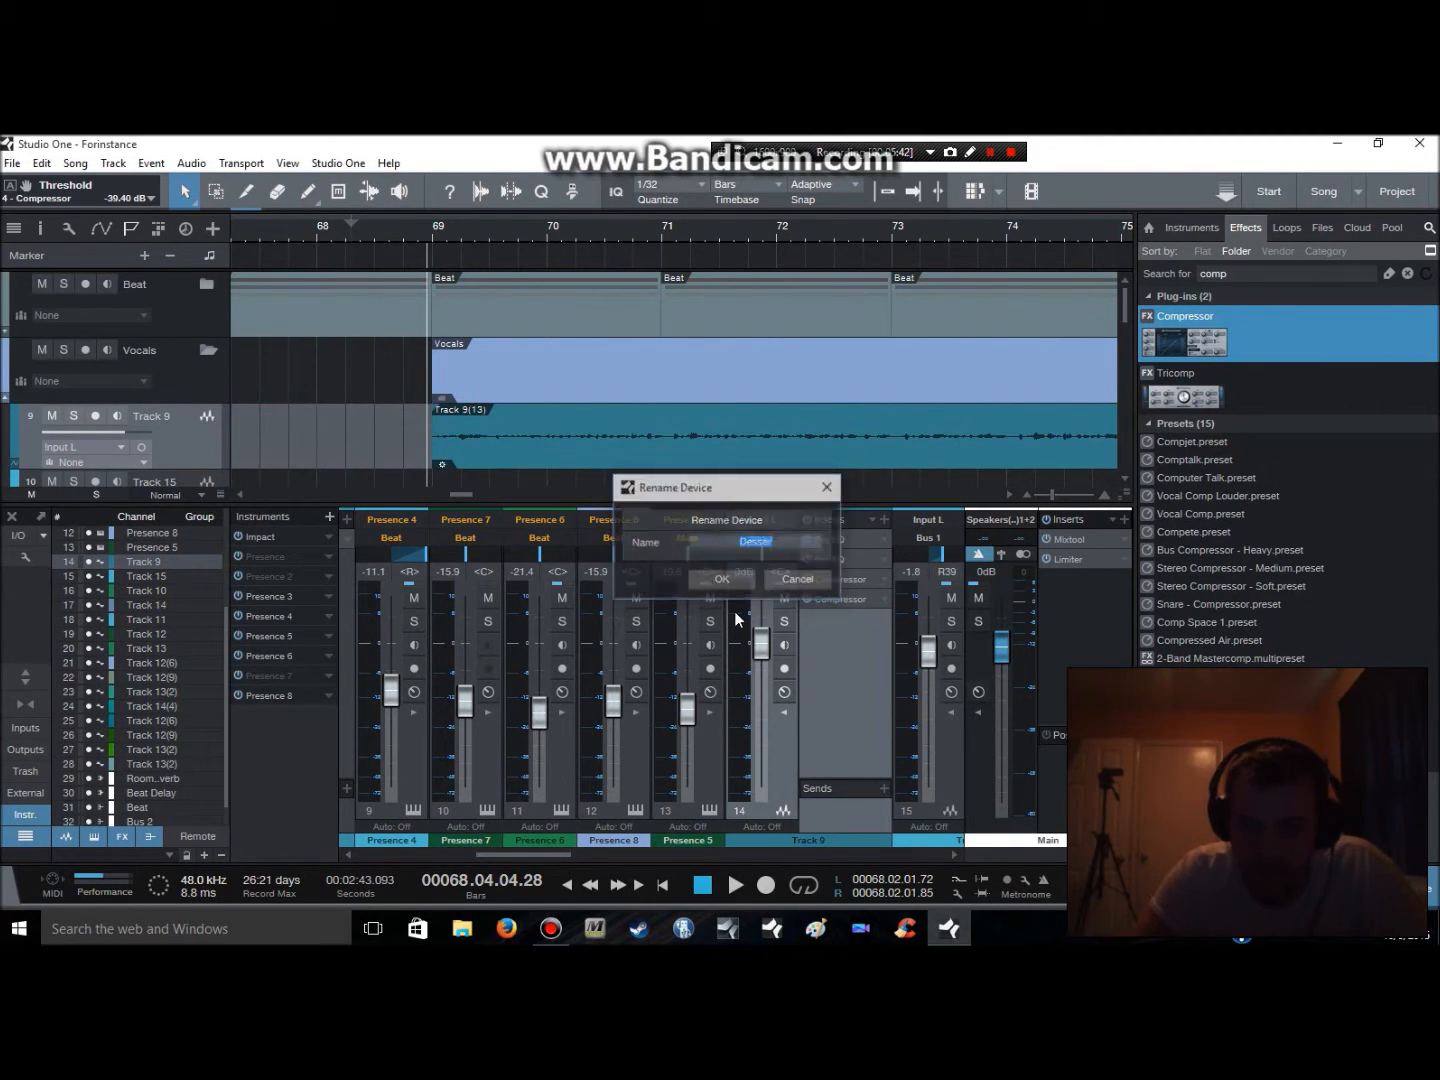
key("Return")
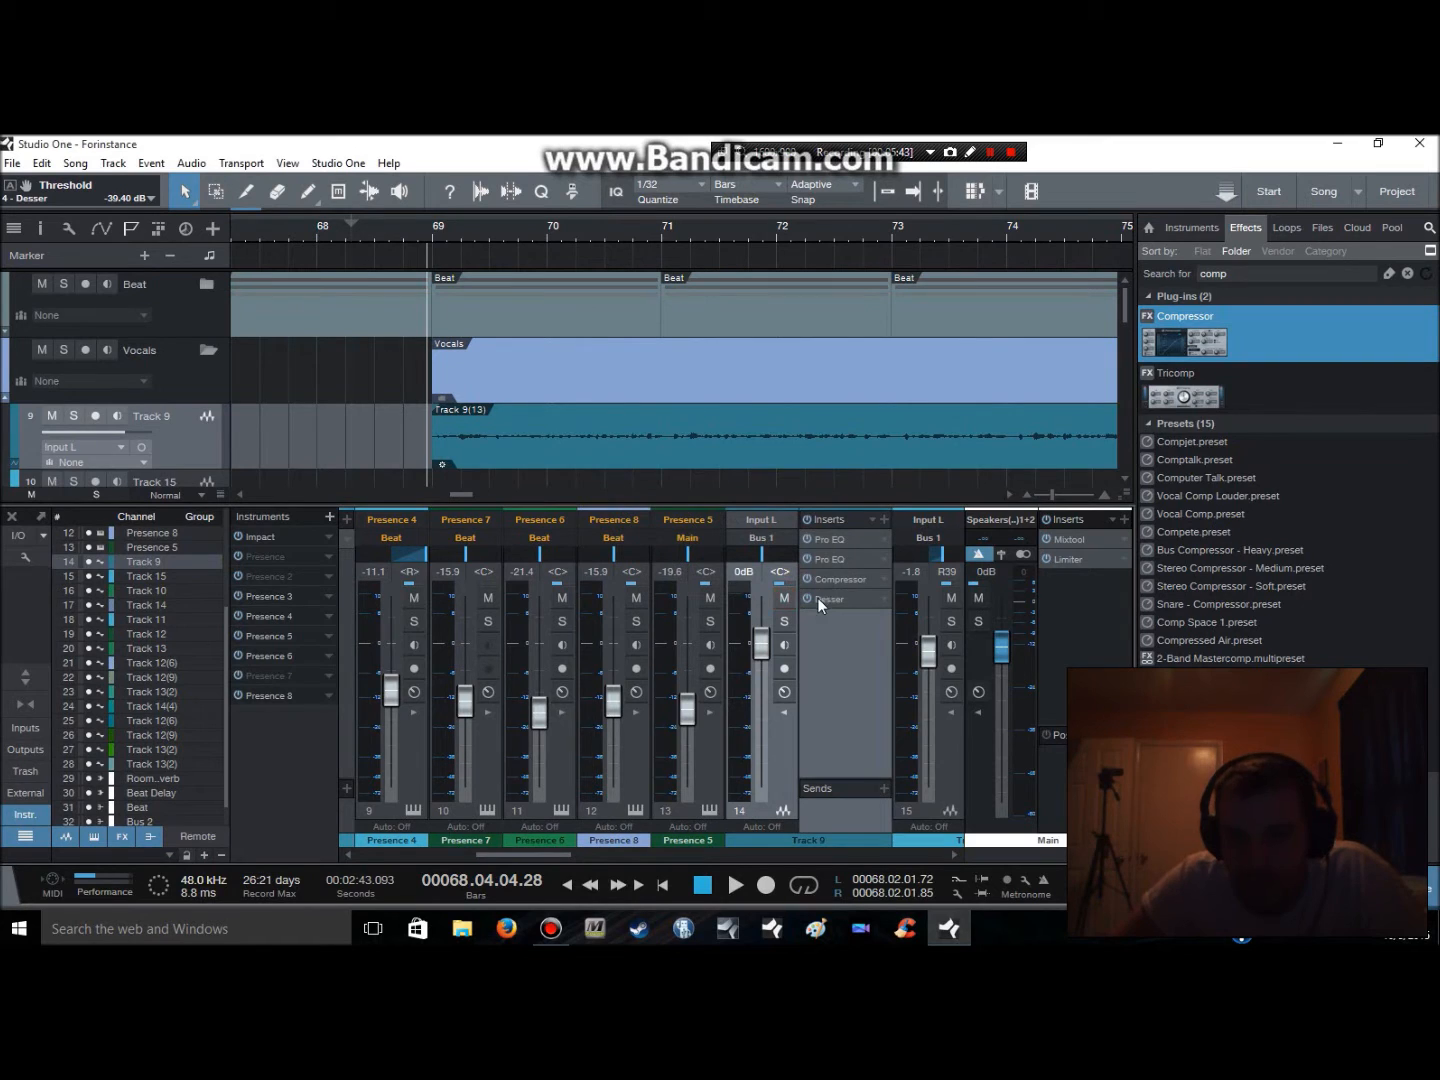
Move the Desser to the first insert slot on Track 9 and play back the full mix from just before bar 69
left_click_drag(816, 576, 817, 535)
key("space")
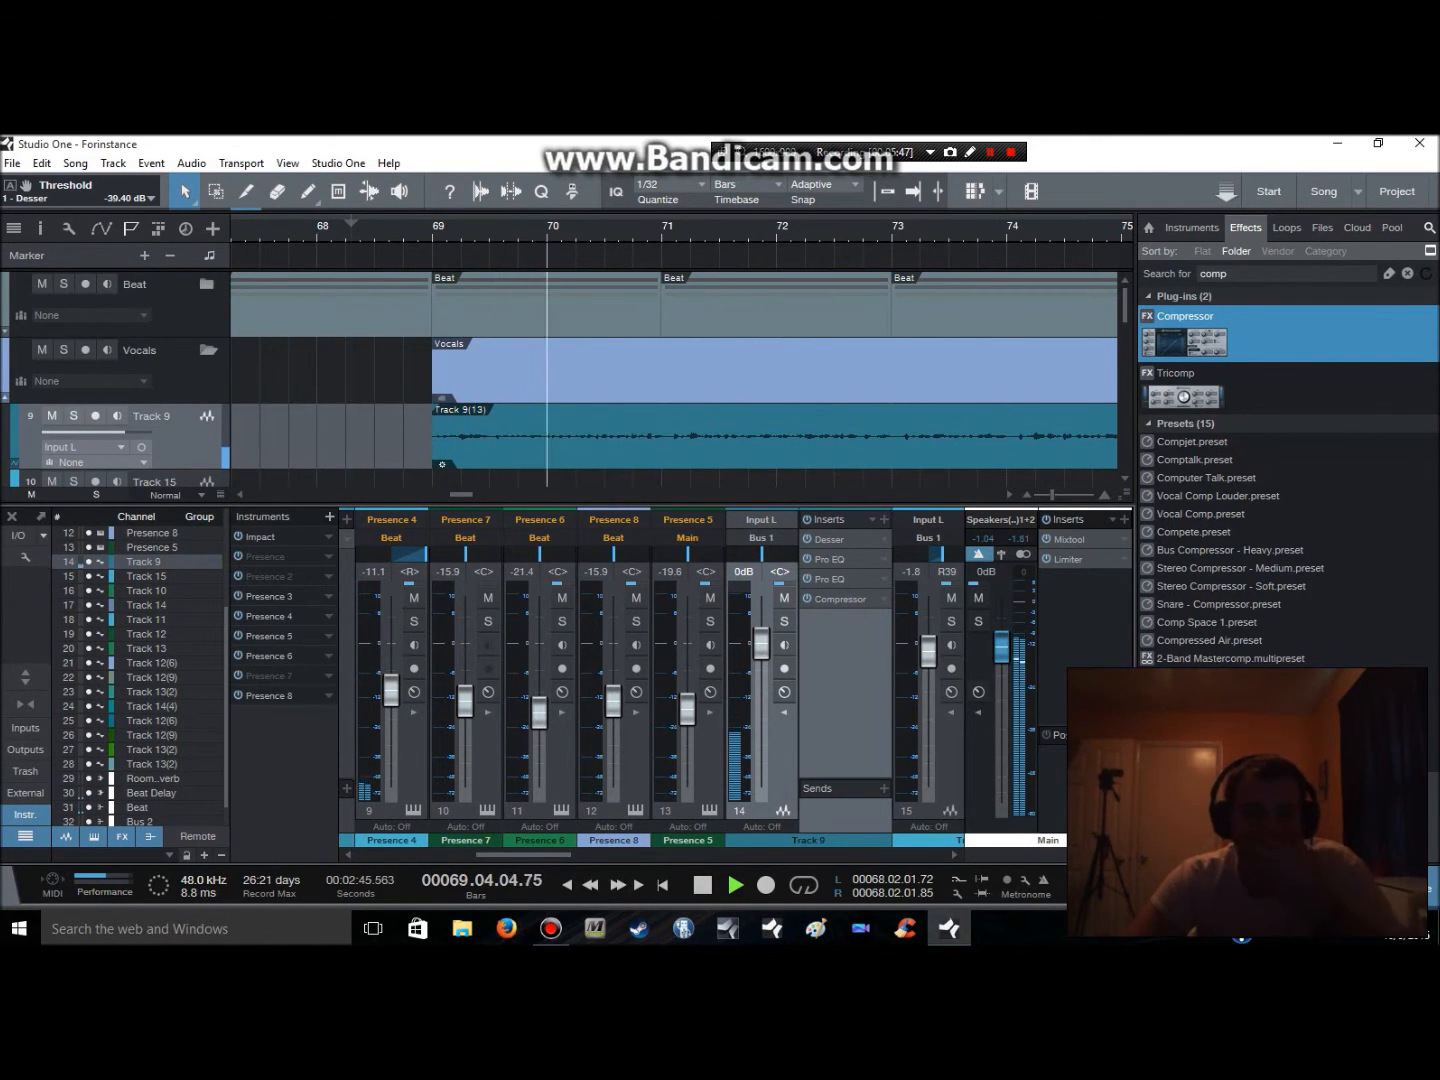
left_click_drag(544, 855, 593, 828)
key("space")
left_click(414, 668)
key("space")
key("space")
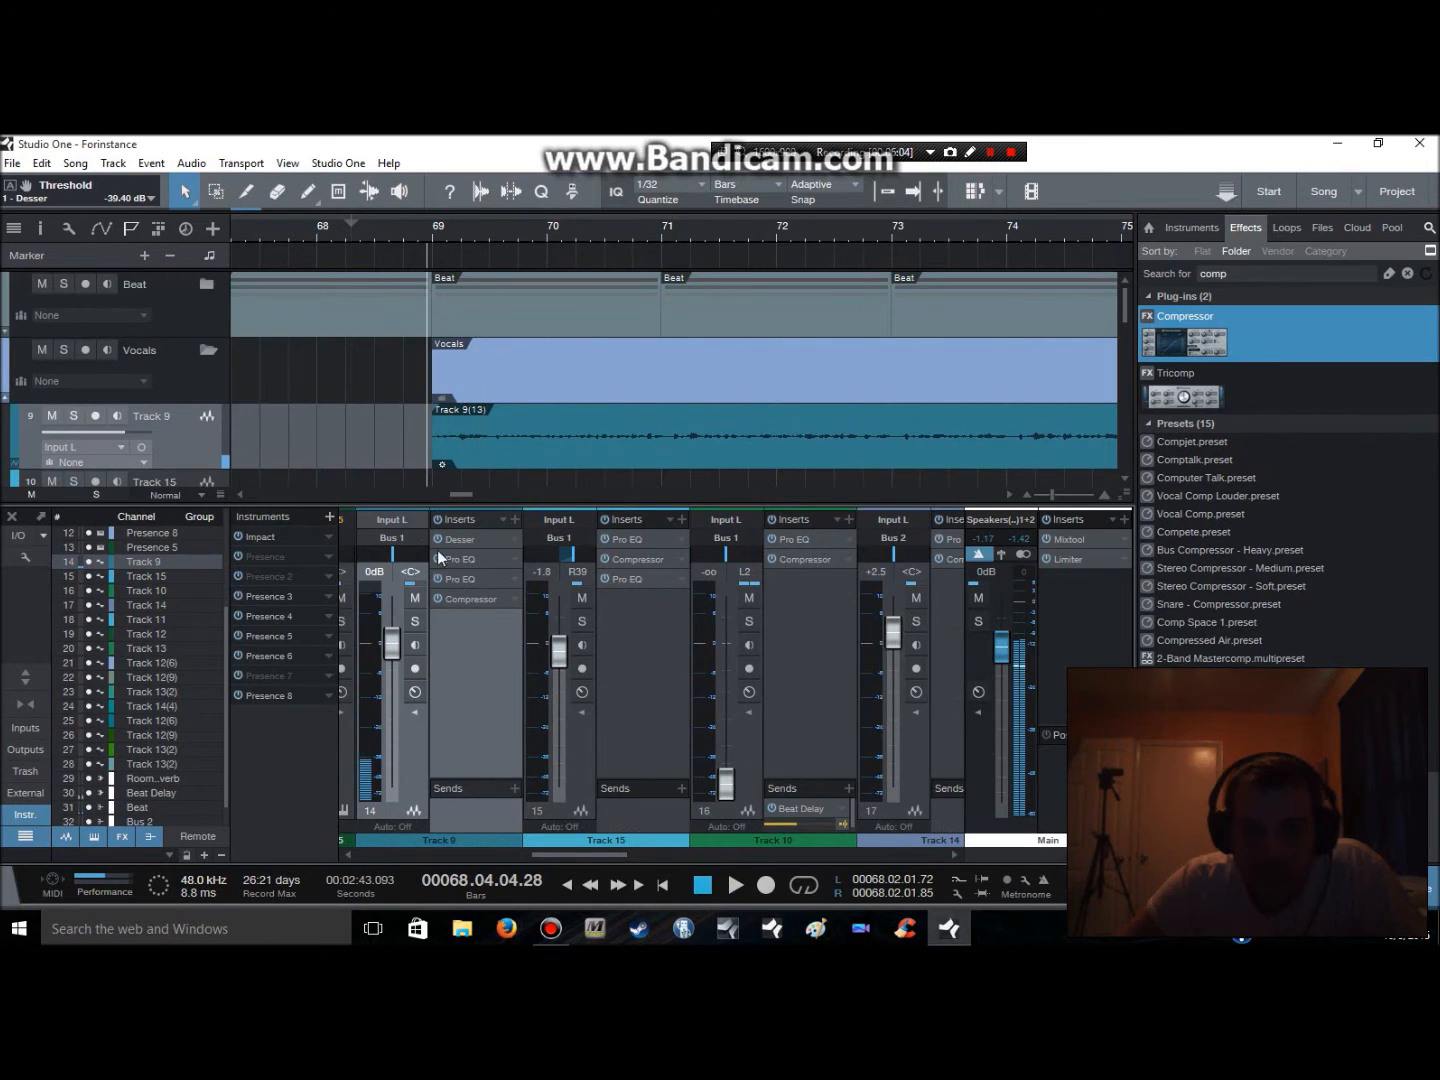
Check the Track 15 channel and listen to the mix again from just before bar 69
left_click(581, 598)
key("space")
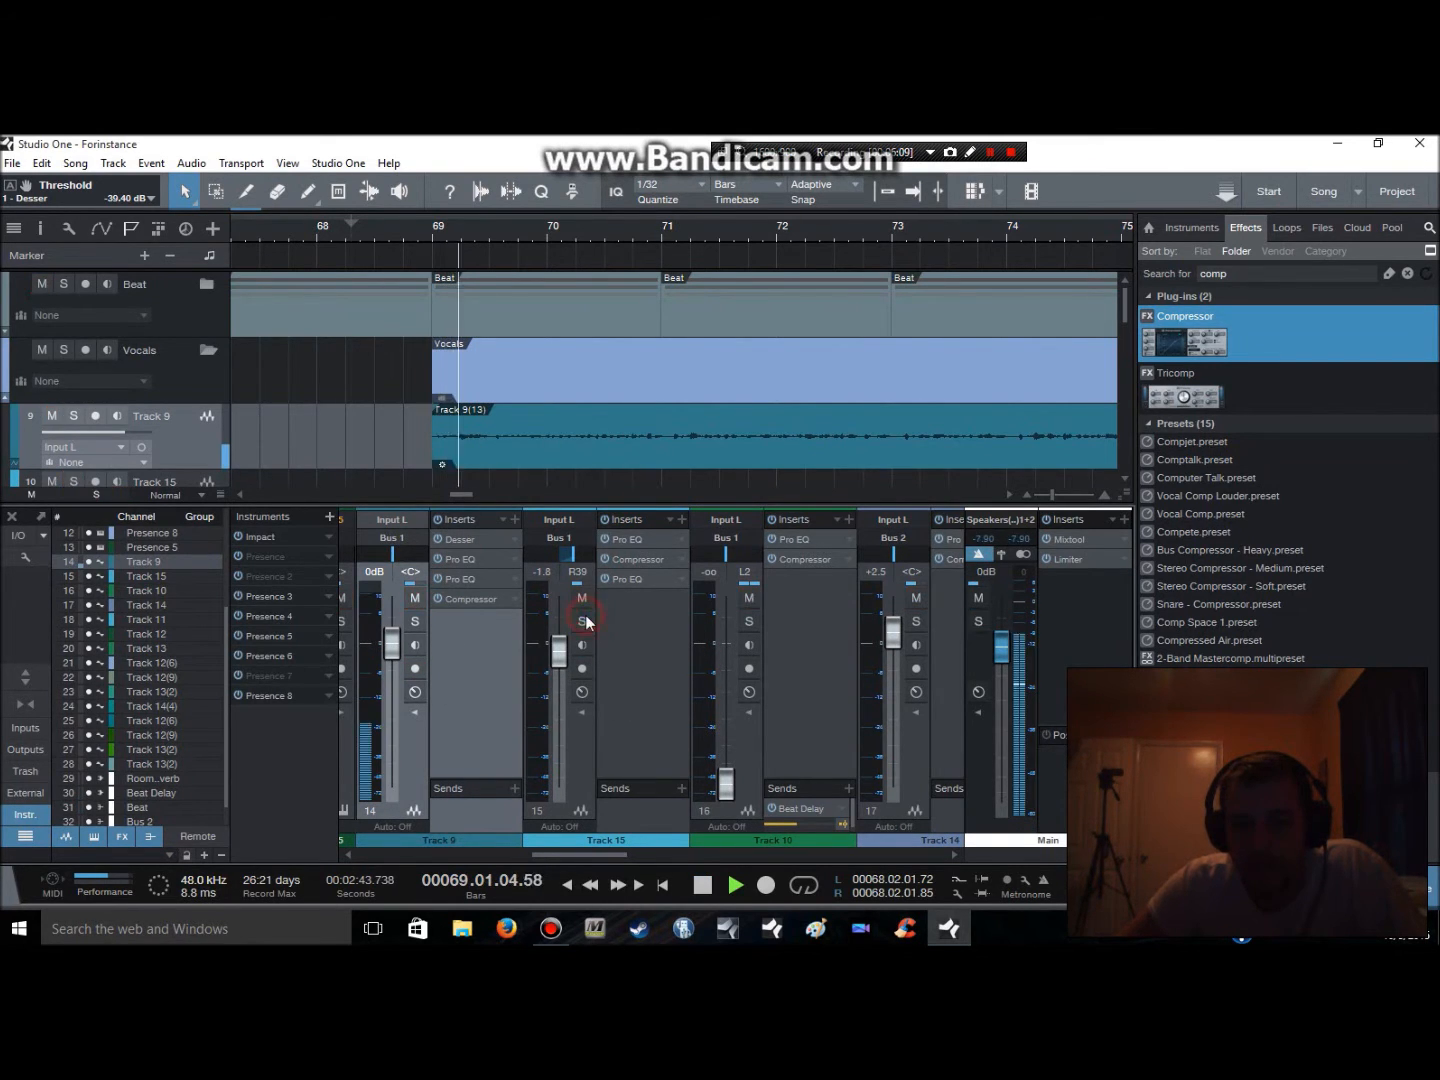
mouse_move(556, 852)
left_mouse_down()
mouse_move(526, 851)
mouse_move(560, 845)
left_mouse_up()
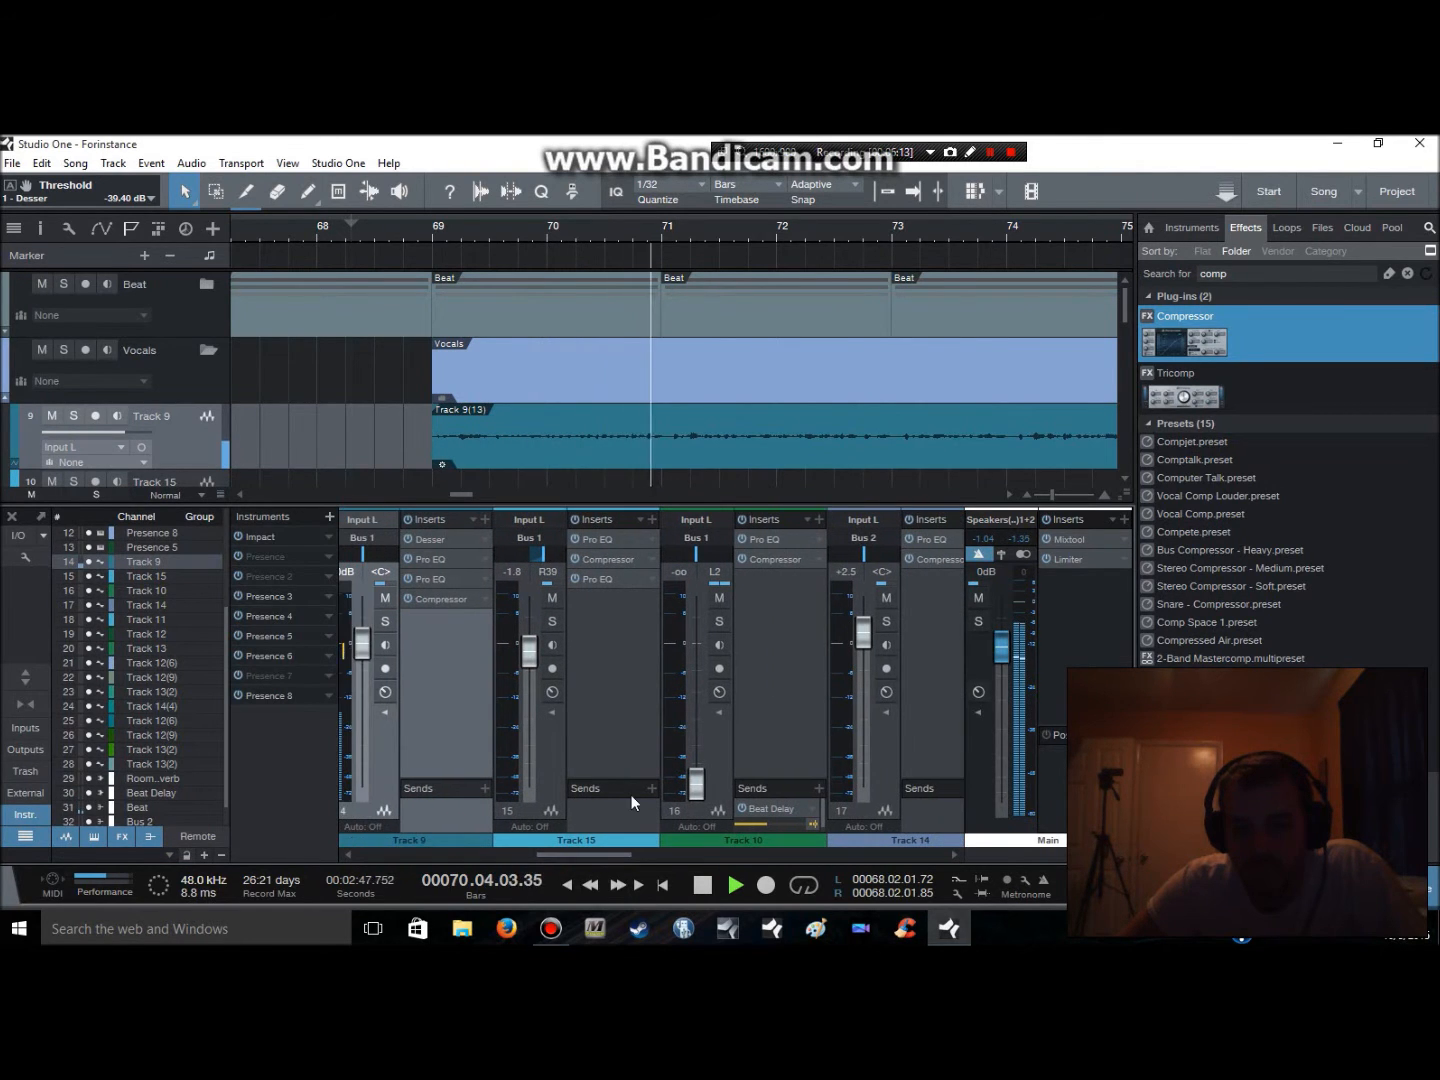
key("space")
Bring Track 10 into view in the arrangement and enlarge its Sends section in the mixer to inspect the Beat Delay send
scroll(770, 463, "down", 3)
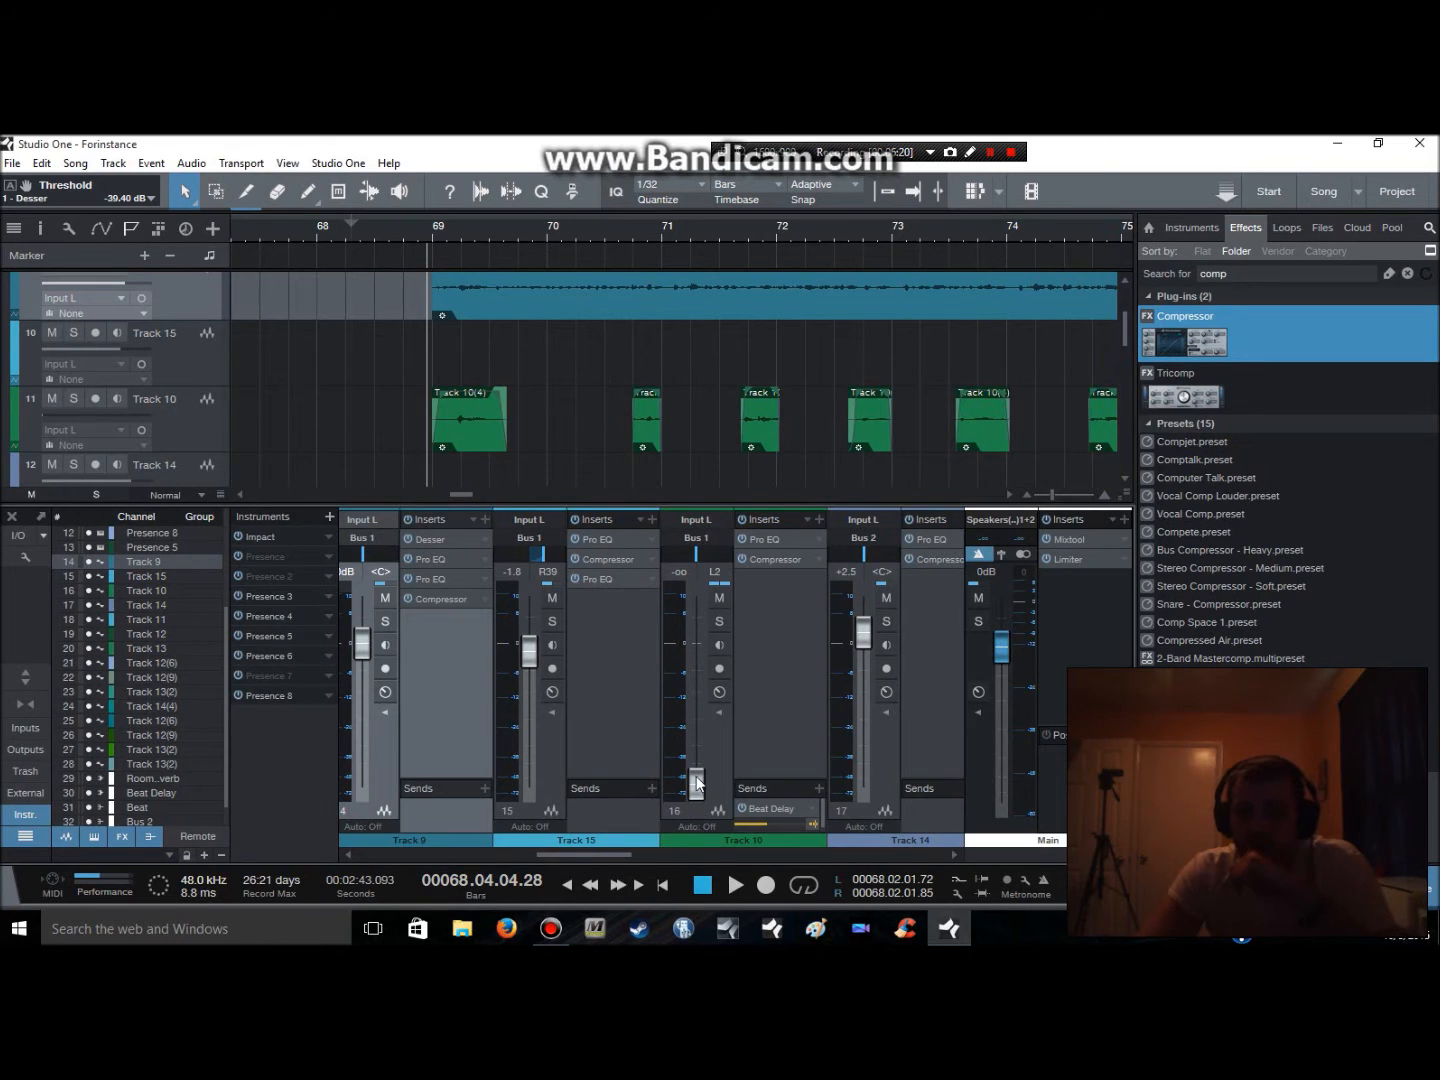
left_click_drag(787, 780, 771, 709)
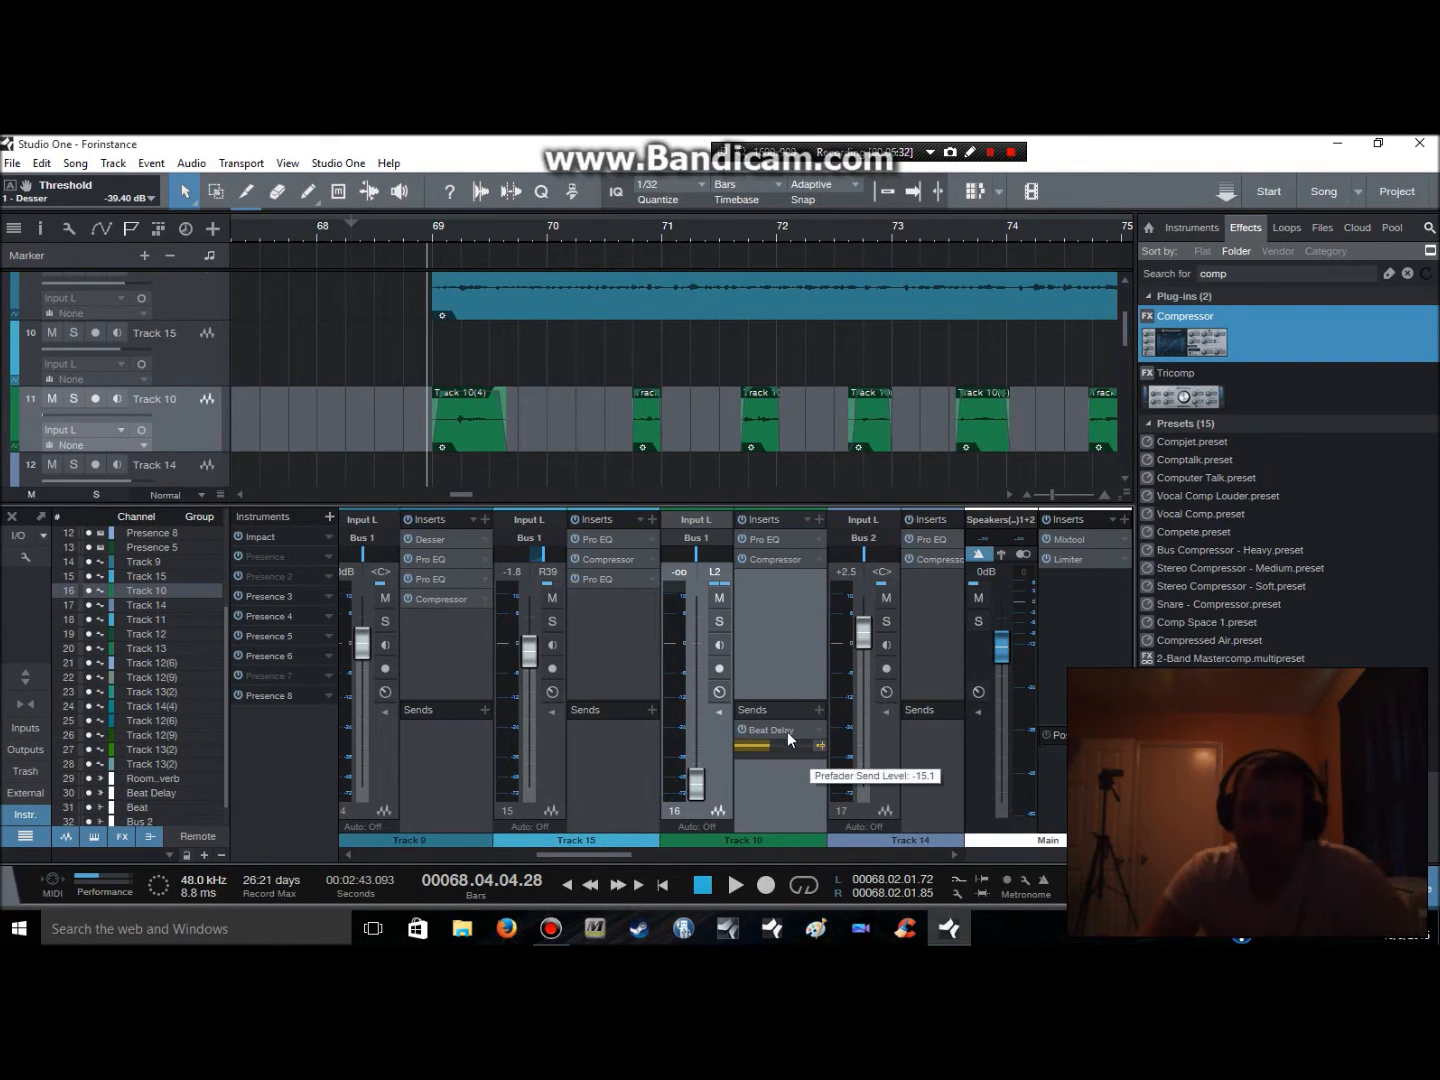
Play the mix briefly from just before bar 69 and review the Beat Delay plug-in settings
key("space")
key("space")
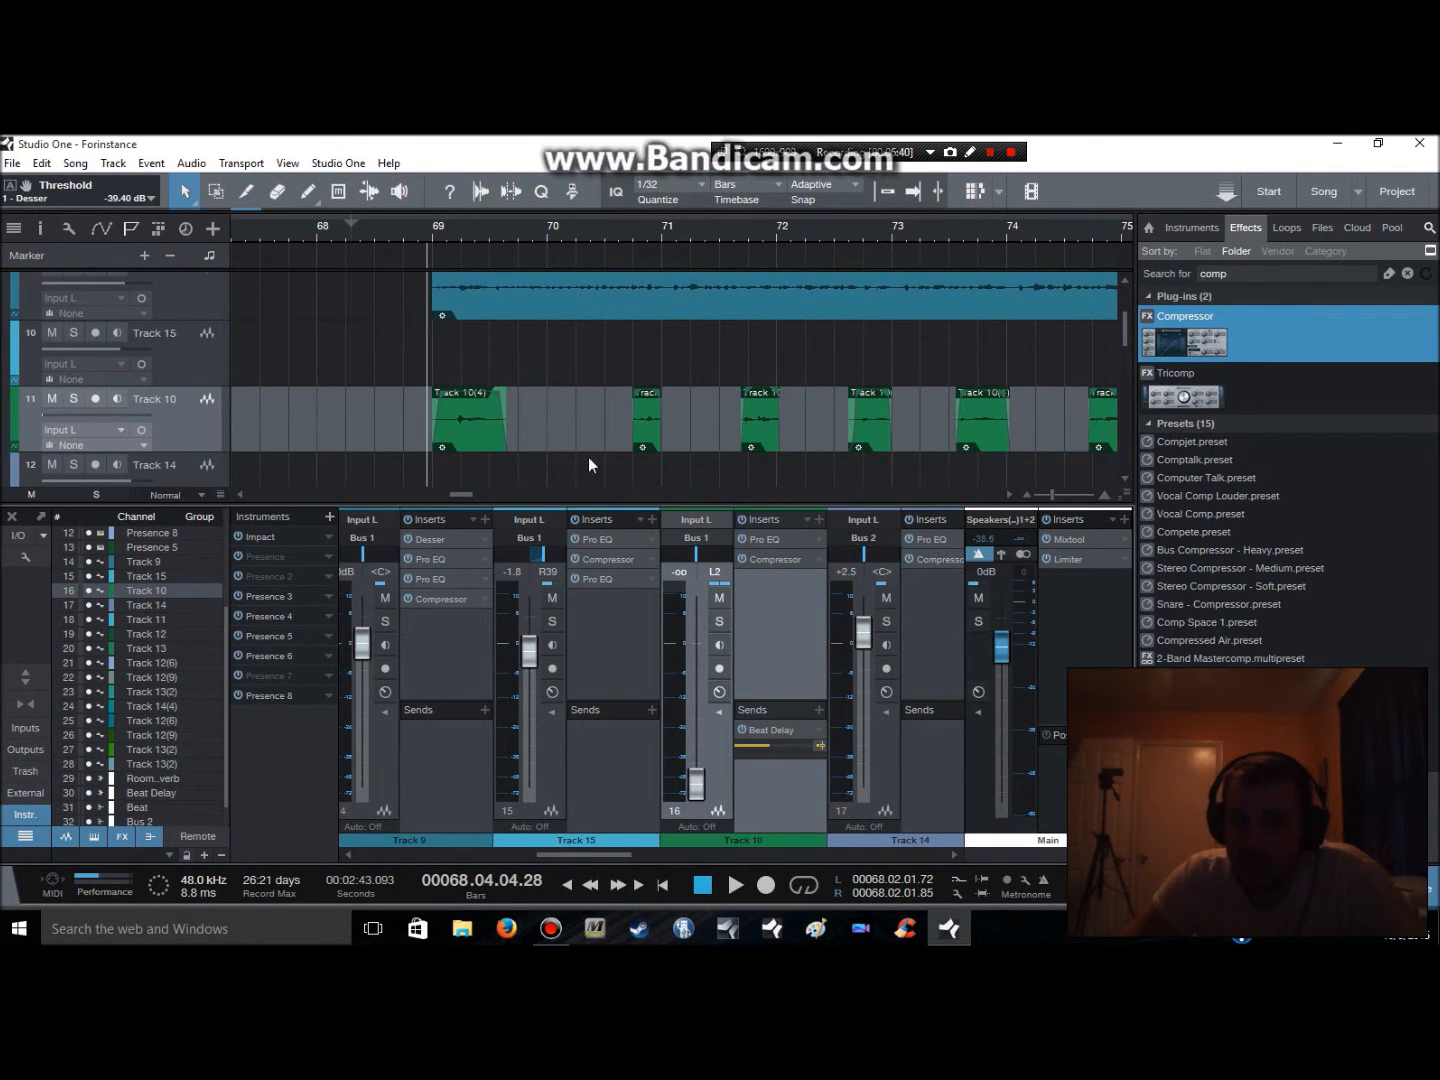
double_click(783, 729)
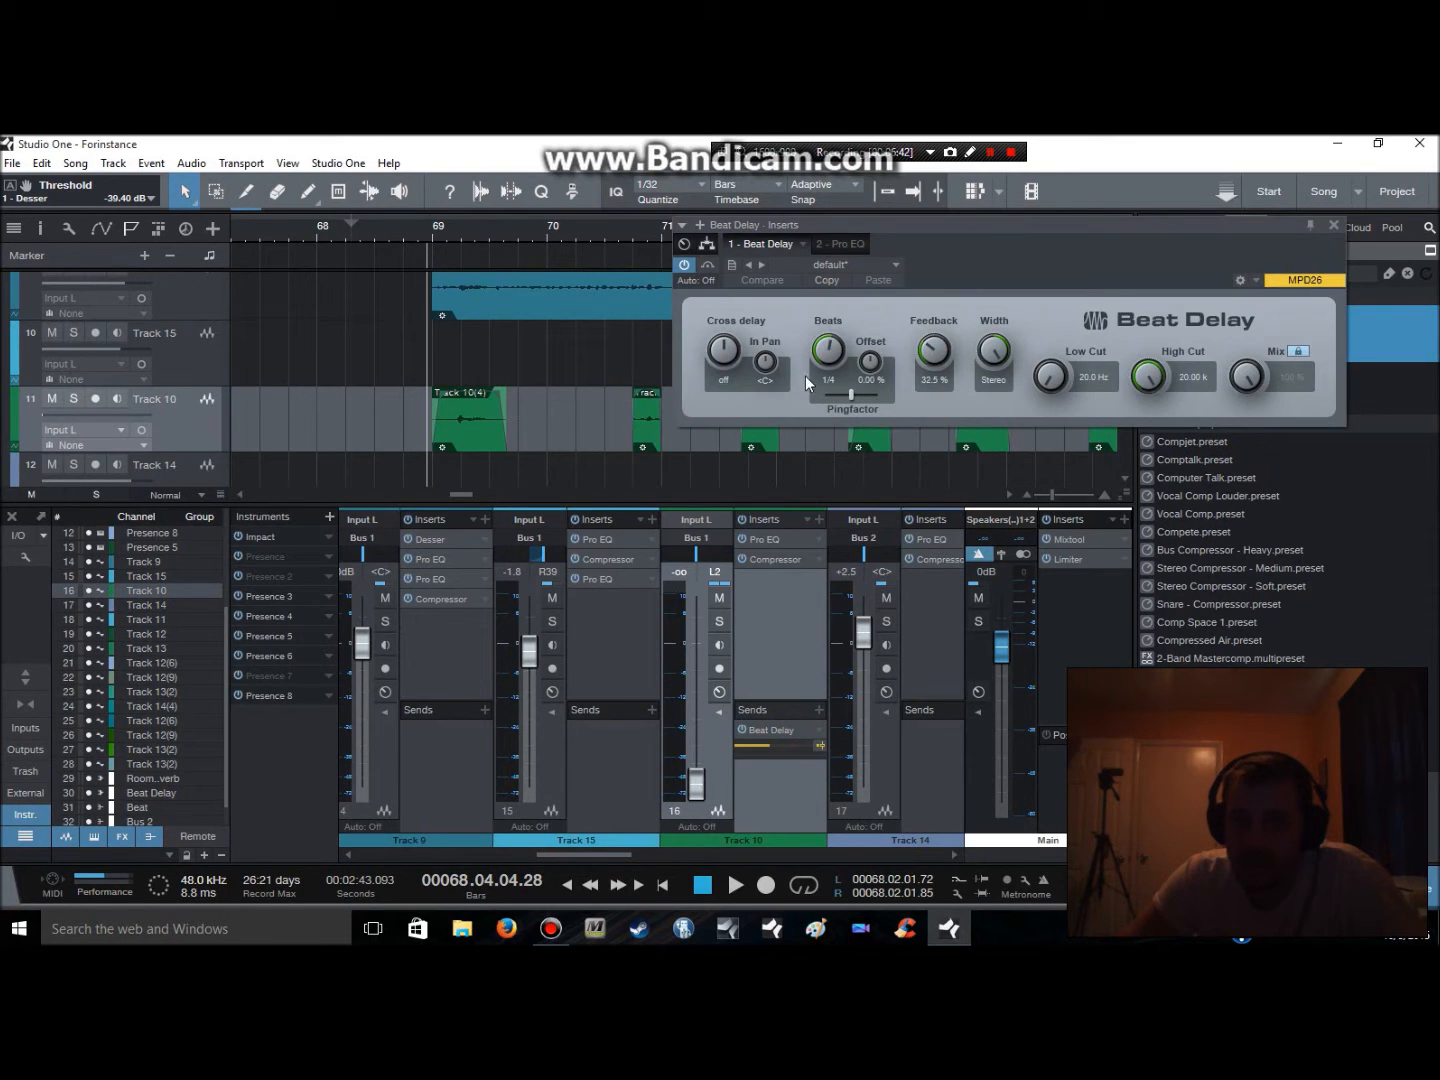
left_click(1331, 225)
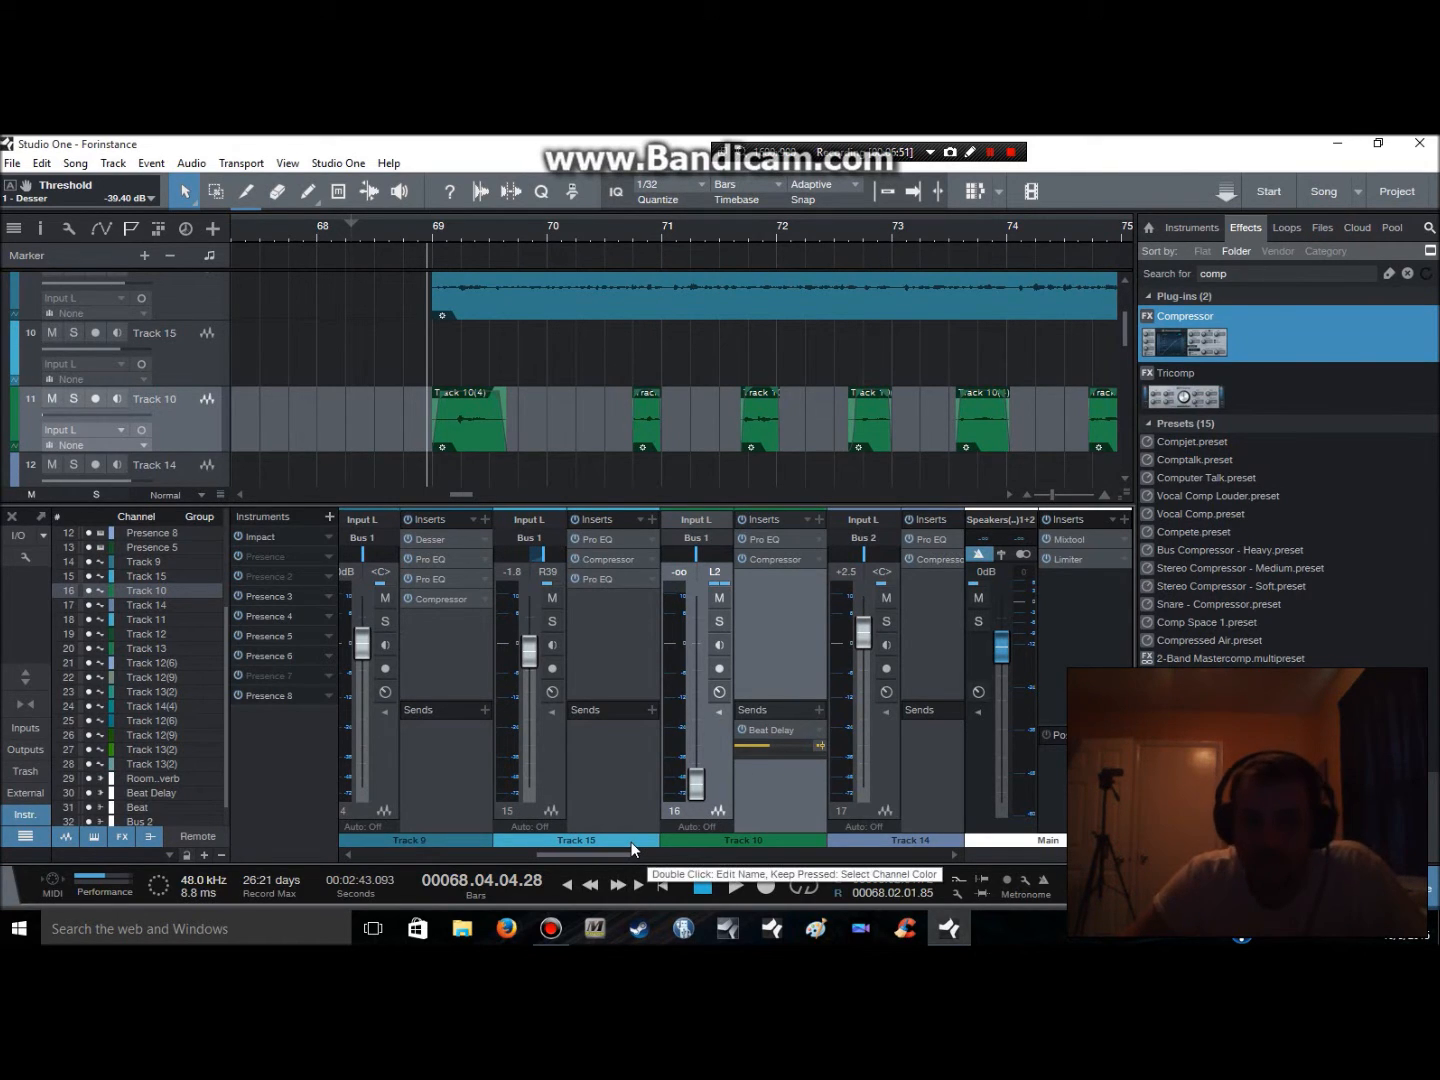
Play the mix again and bring the Beat, Bus 2 and Bus 1 channels into view in the mixer
key("space")
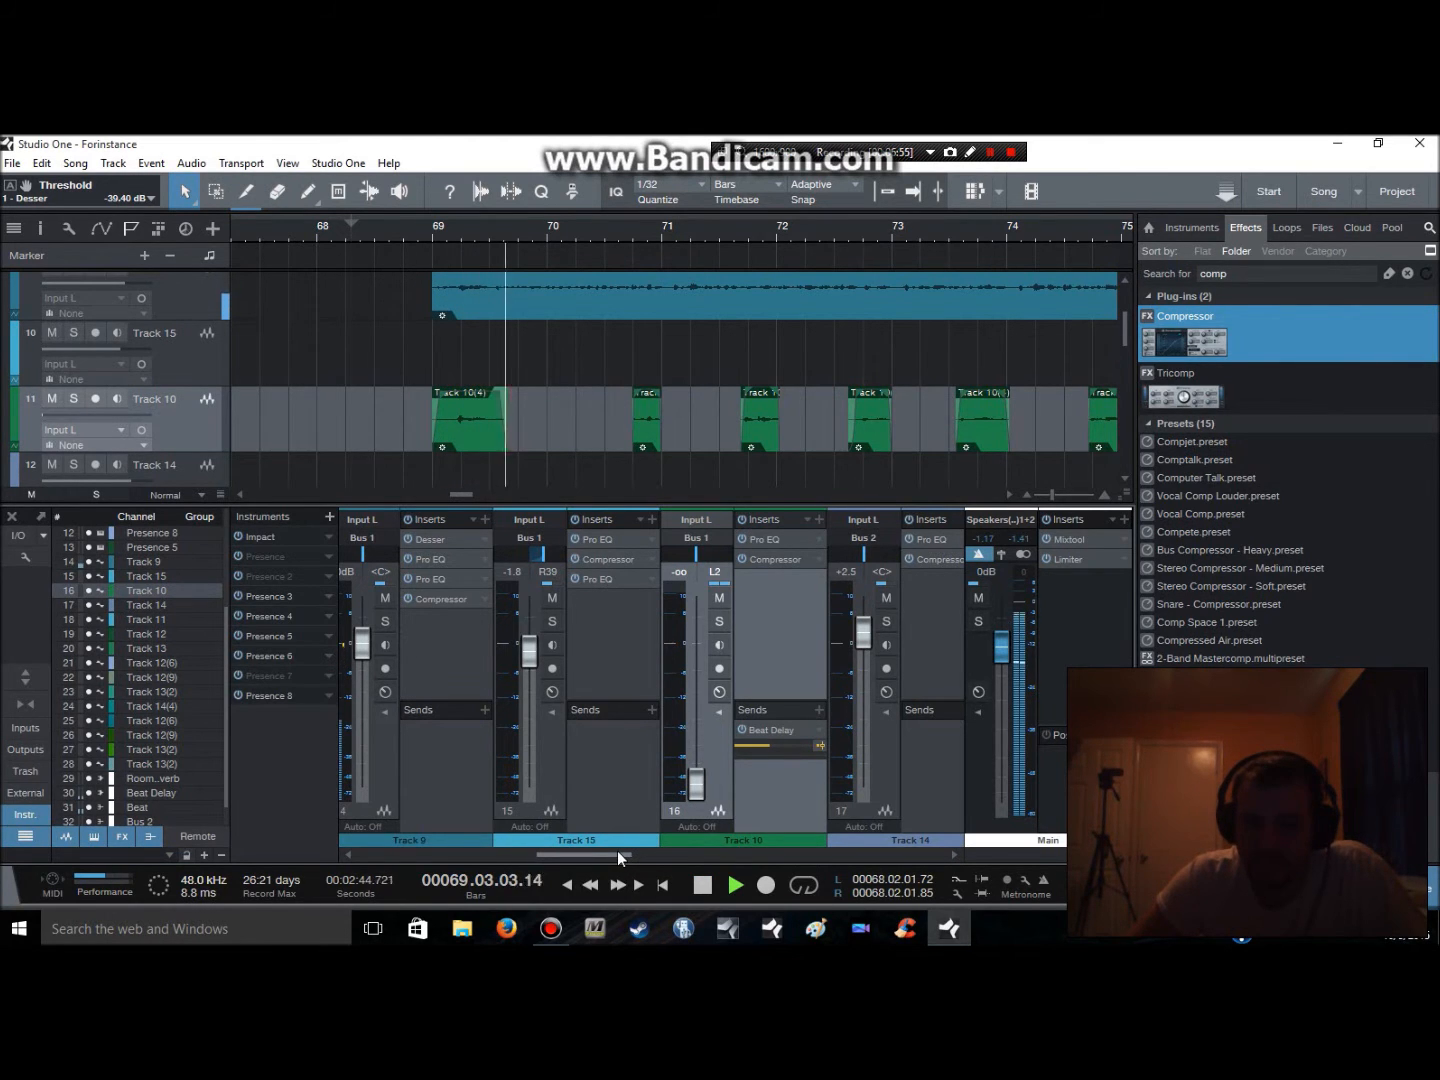
left_click_drag(616, 852, 917, 873)
key("space")
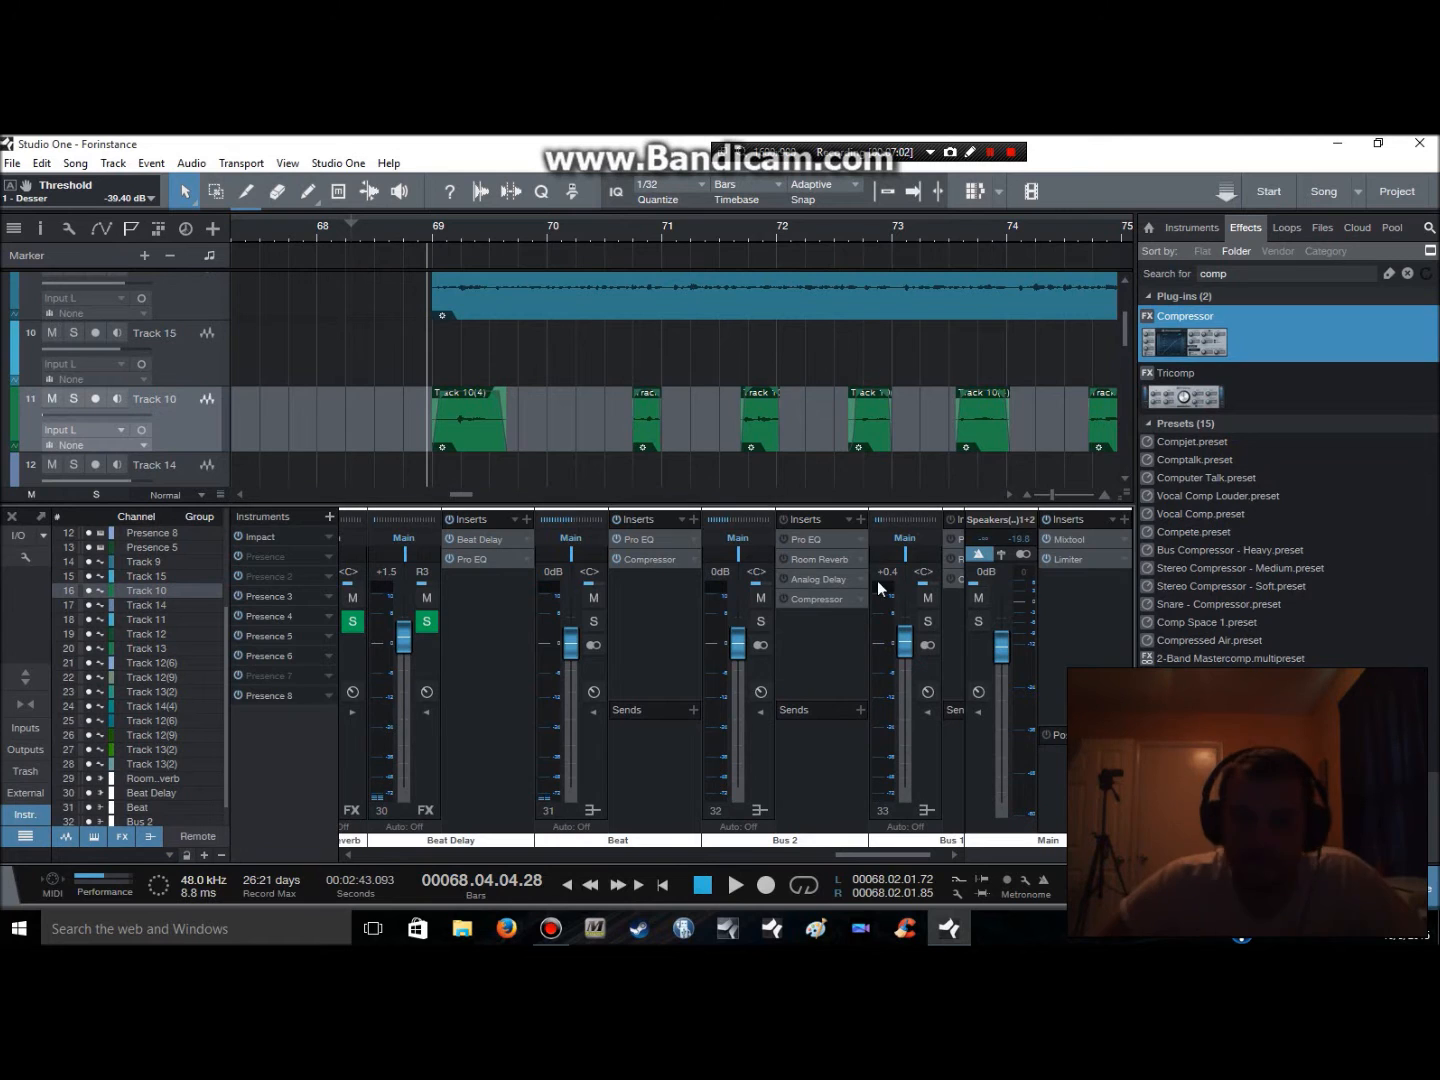
Review Bus 2's Pro EQ, Room Reverb, Analog Delay and Compressor settings, switching on the bypassed inserts
left_click(815, 541)
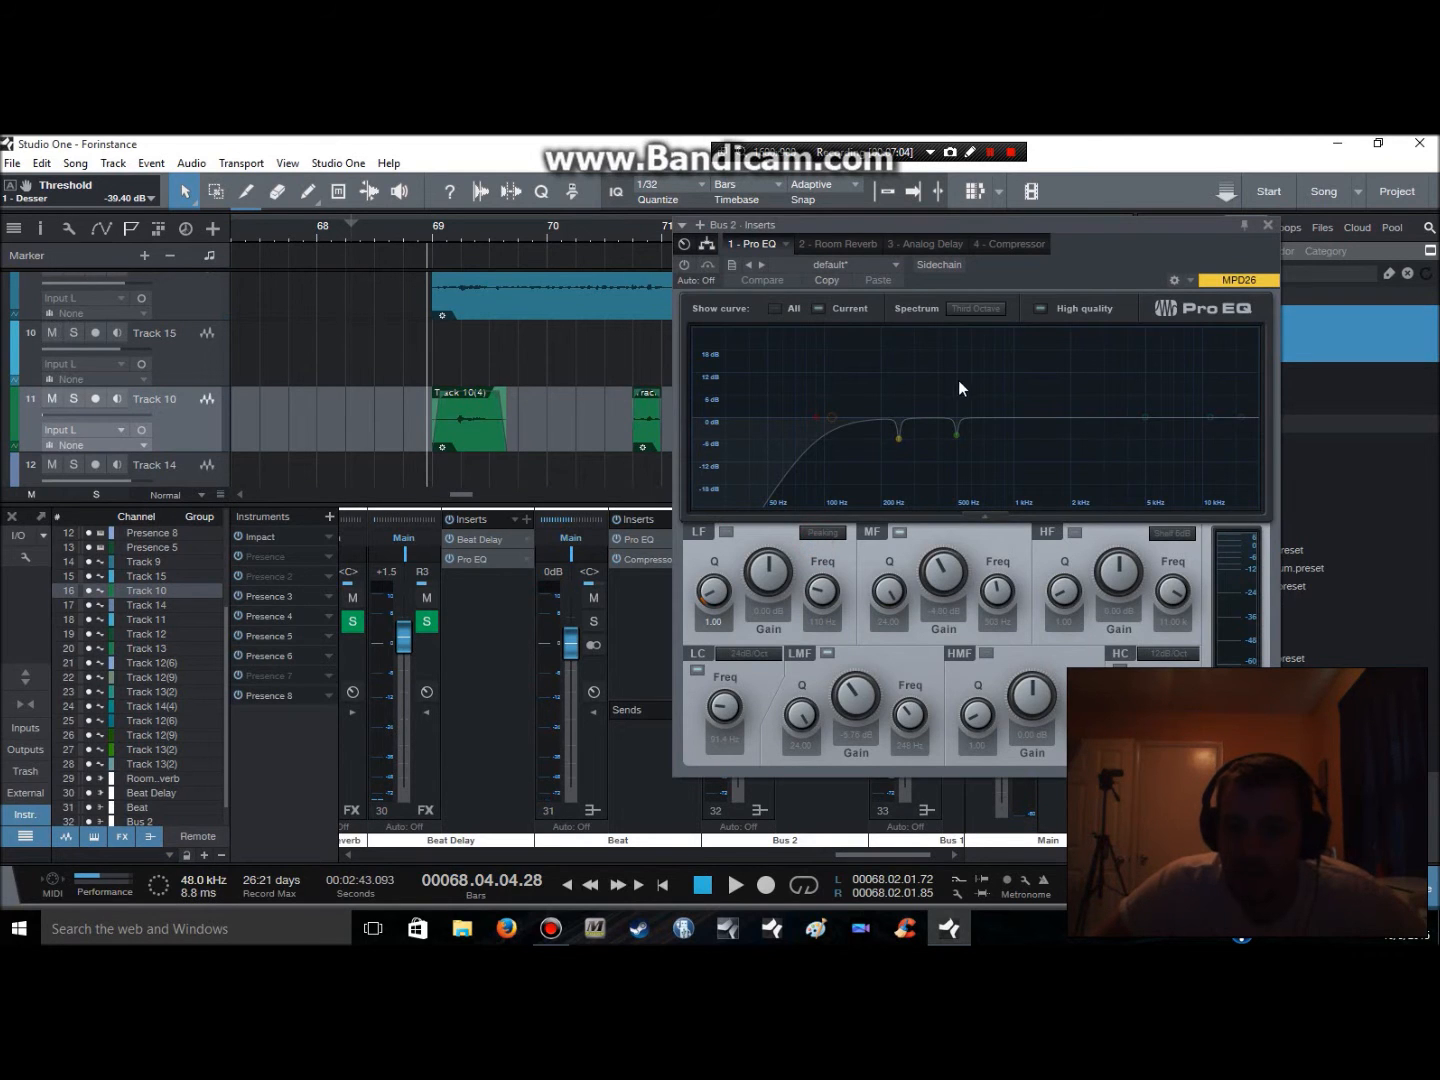
left_click(686, 266)
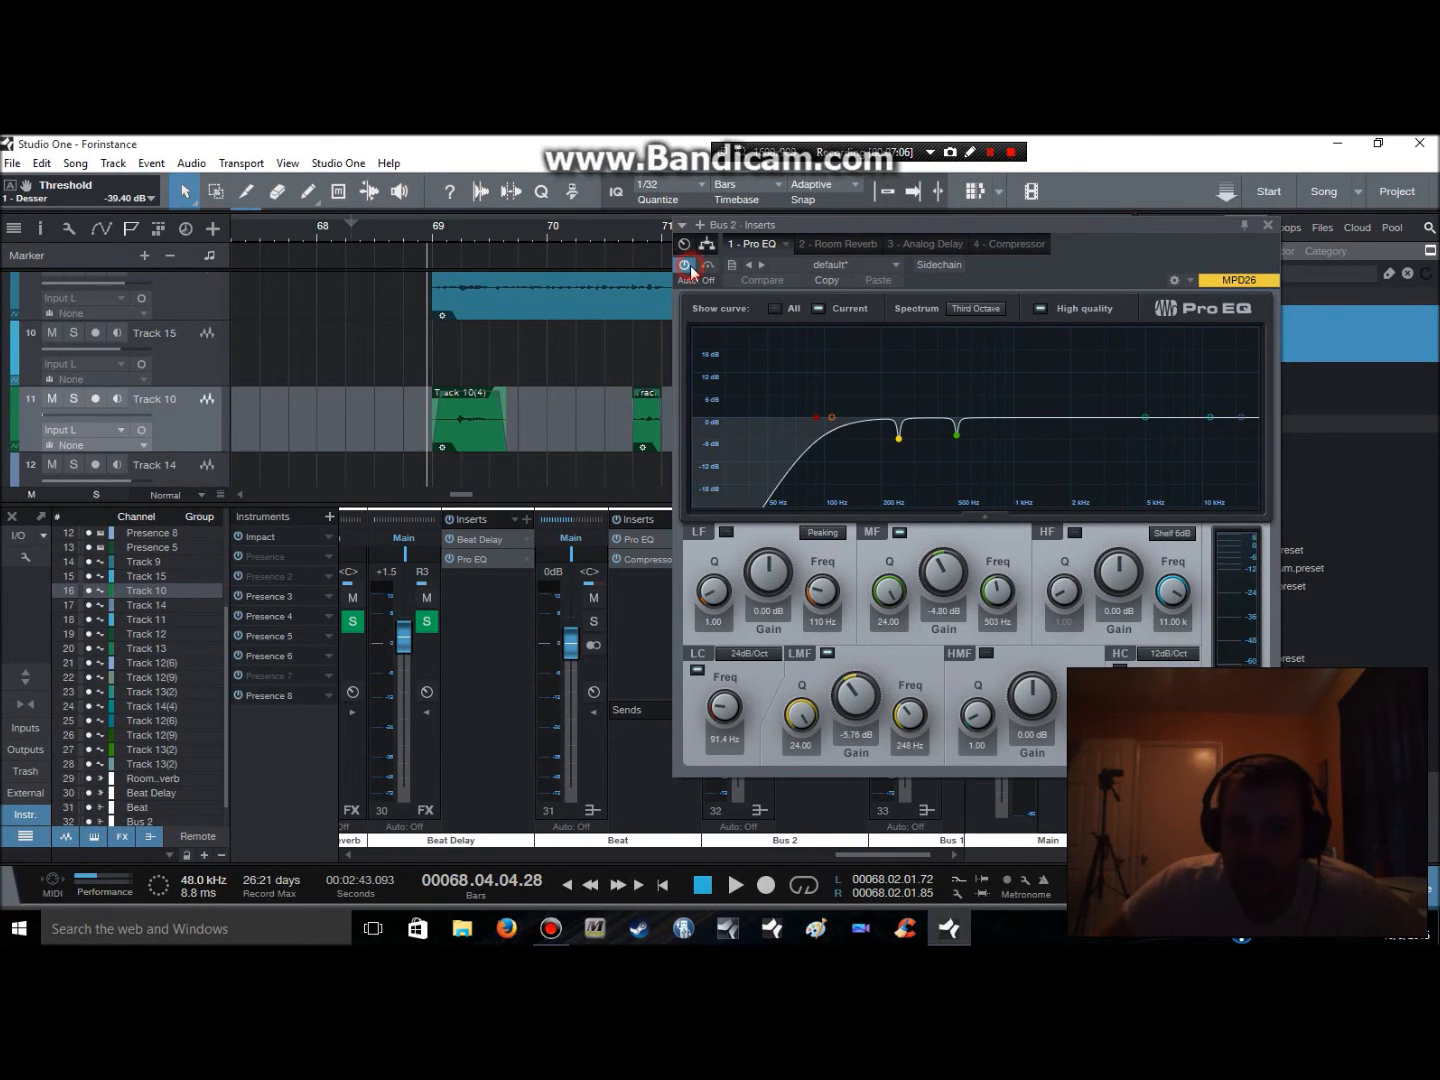
left_click(1268, 229)
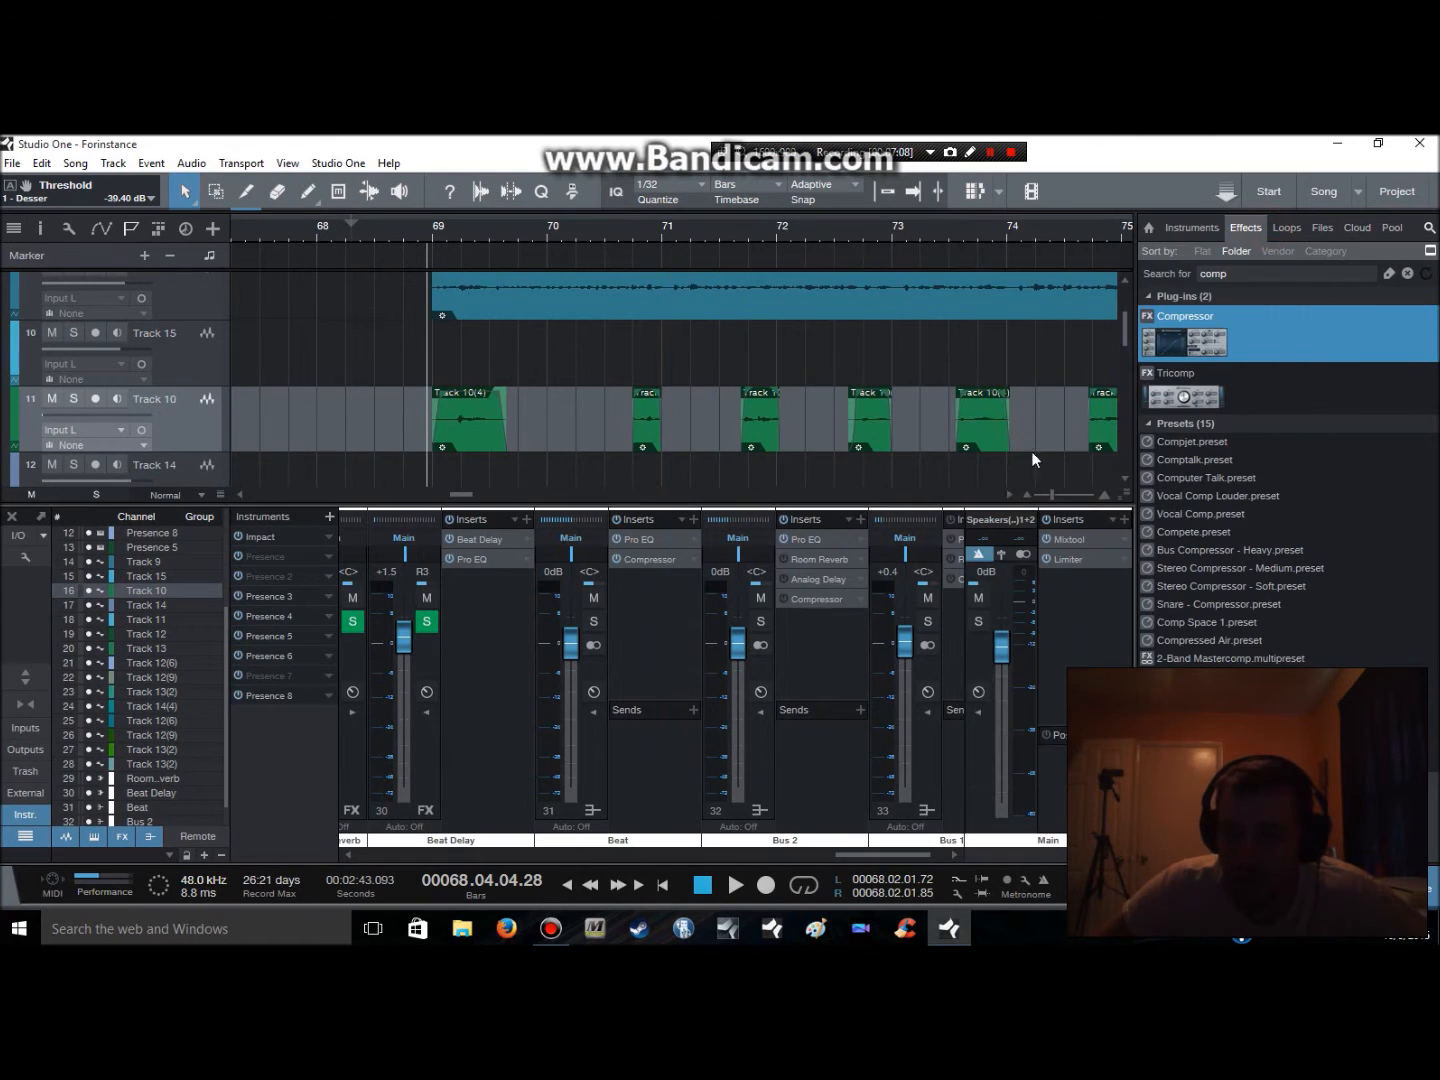
left_click(806, 559)
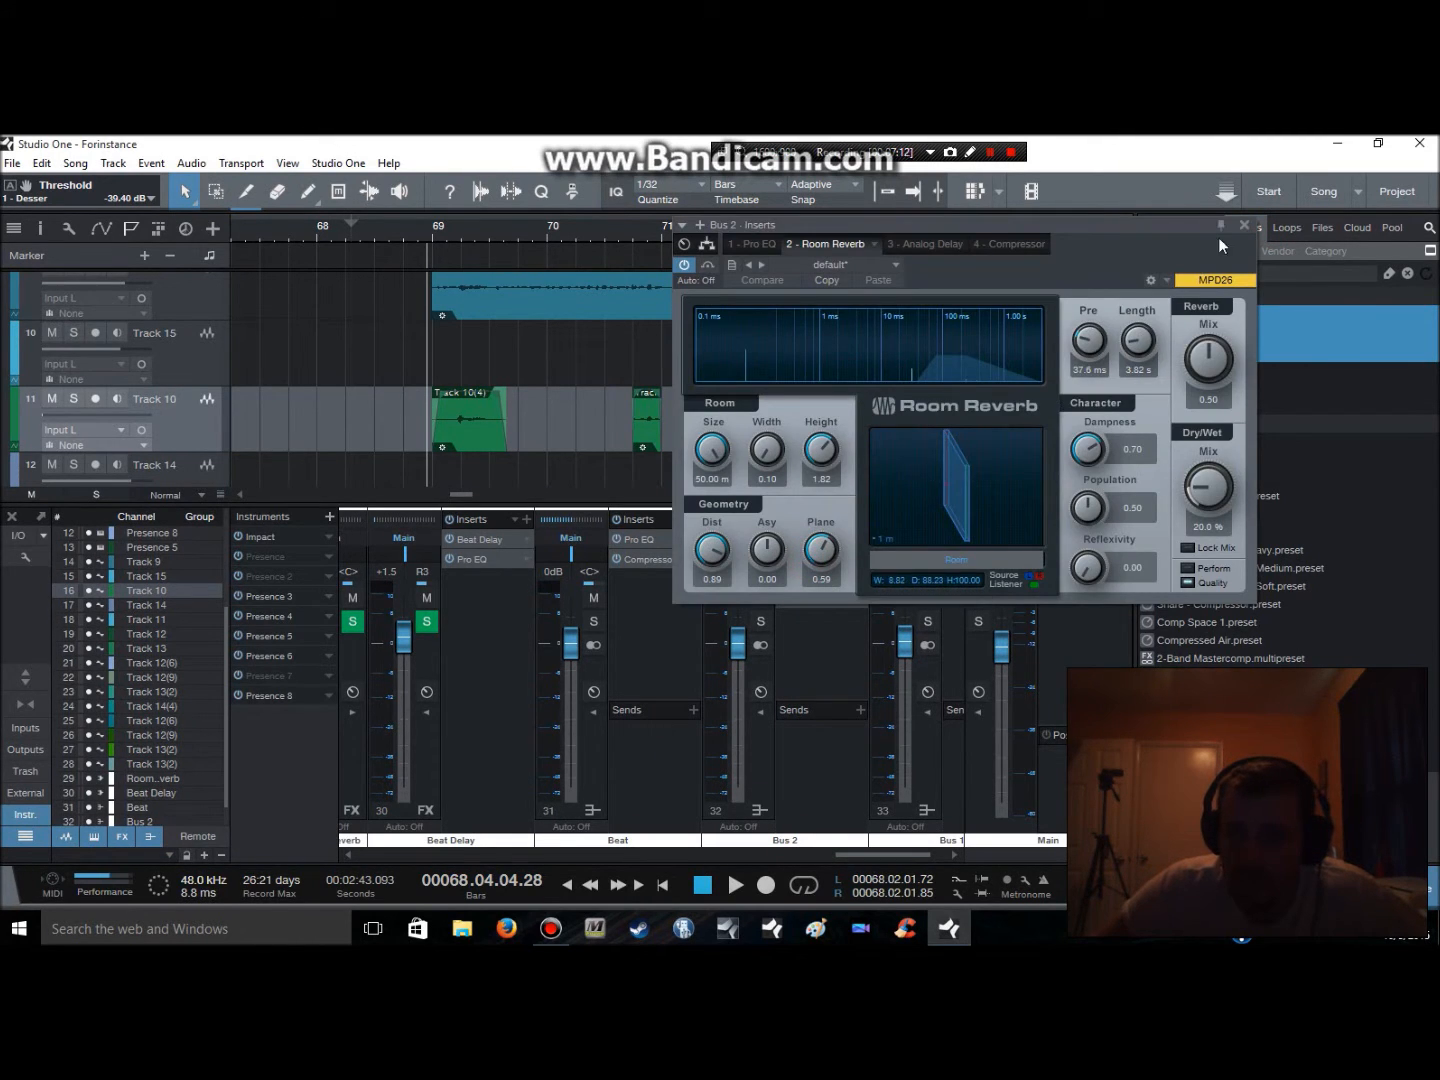
left_click(1241, 228)
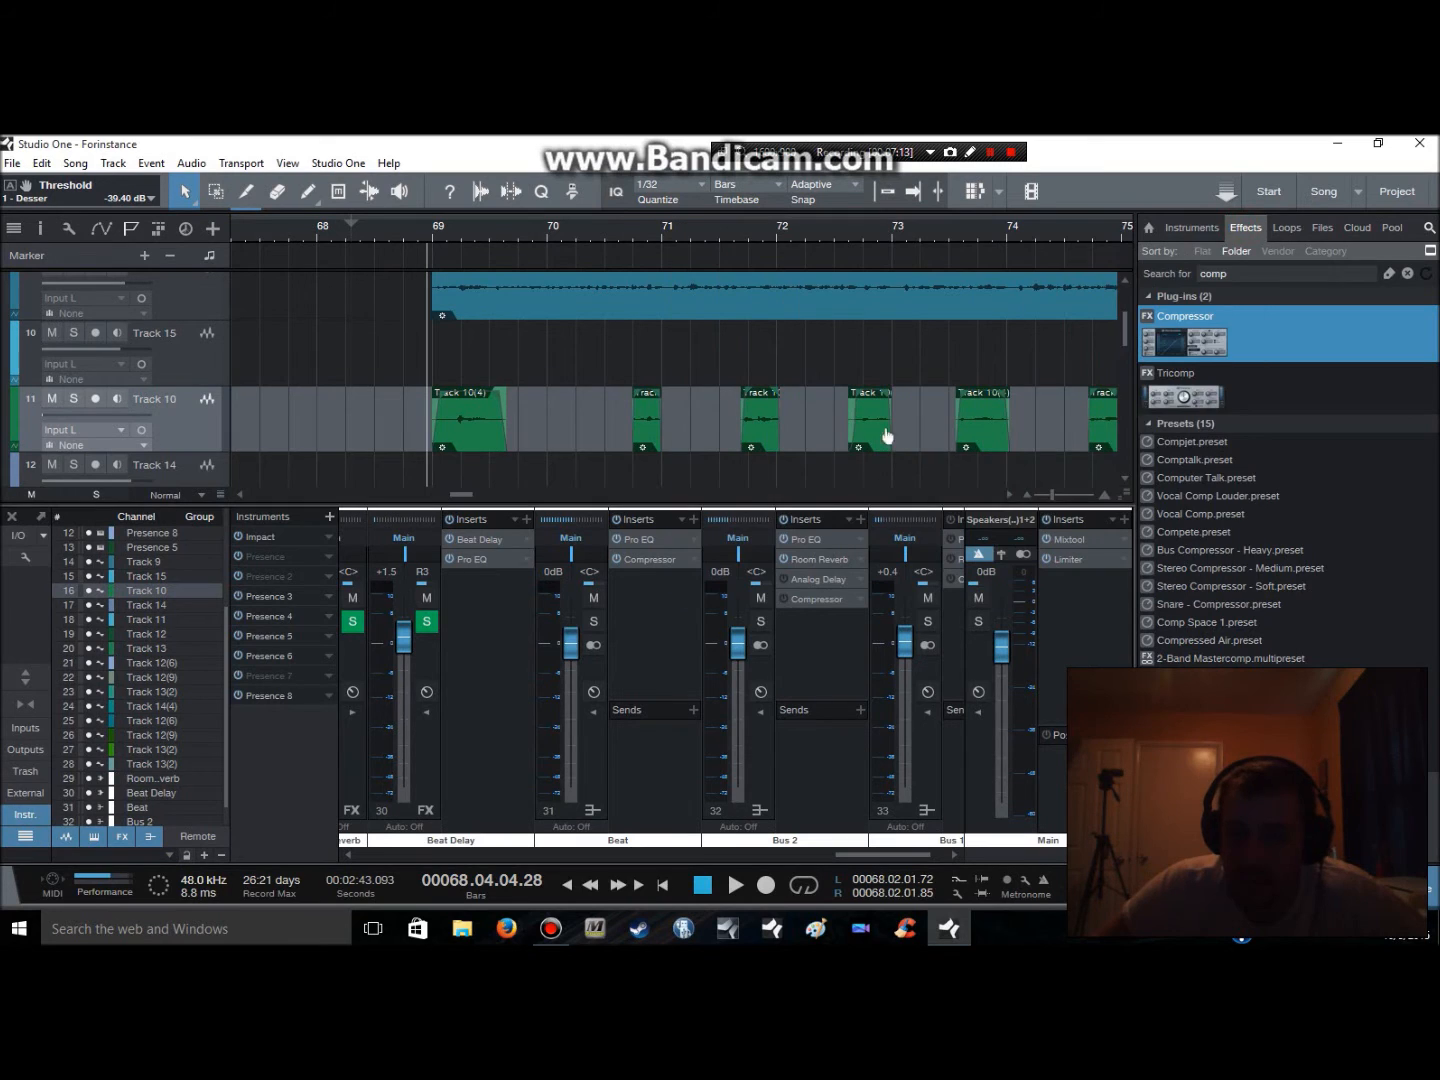
left_click(805, 585)
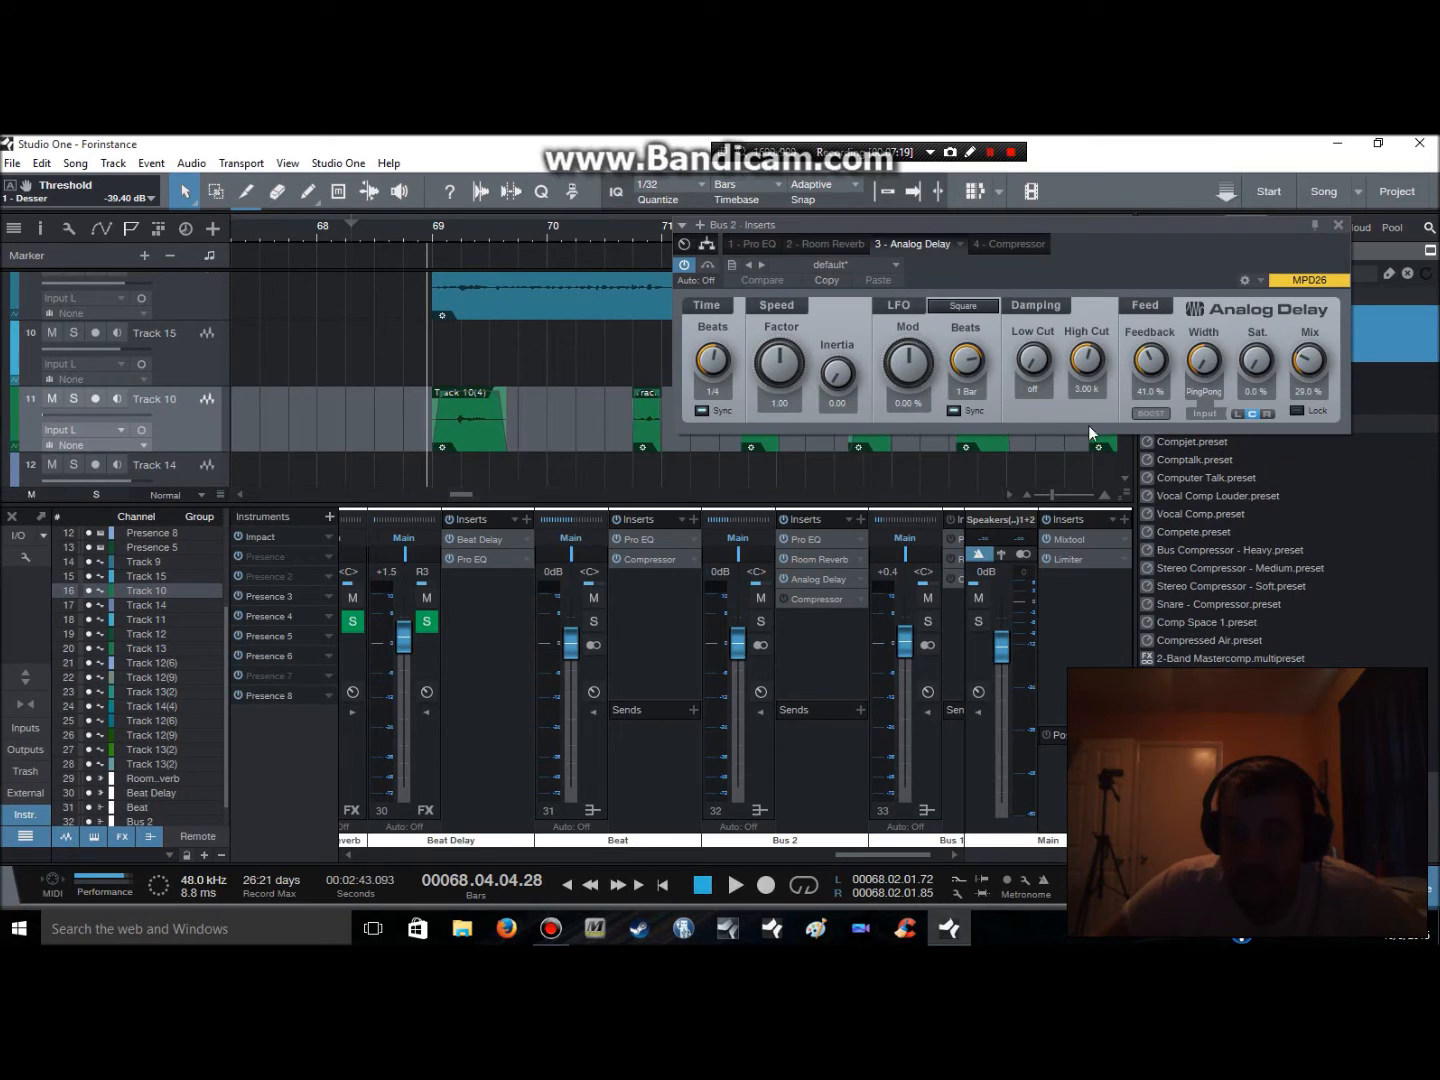
left_click(1337, 228)
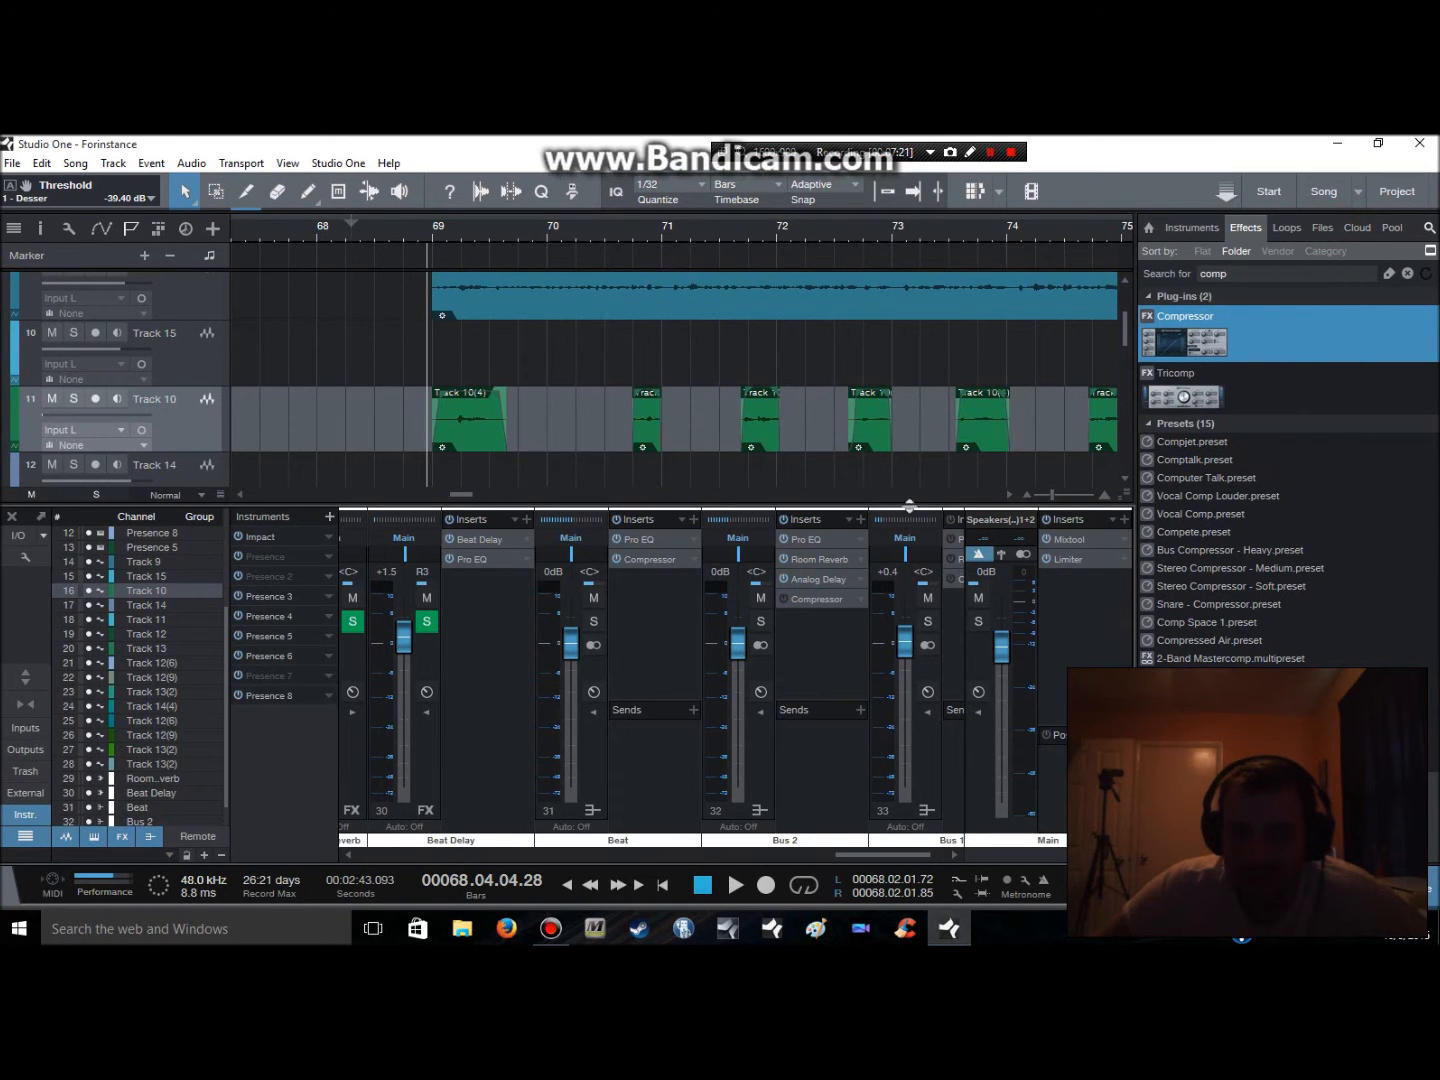
left_click(789, 599)
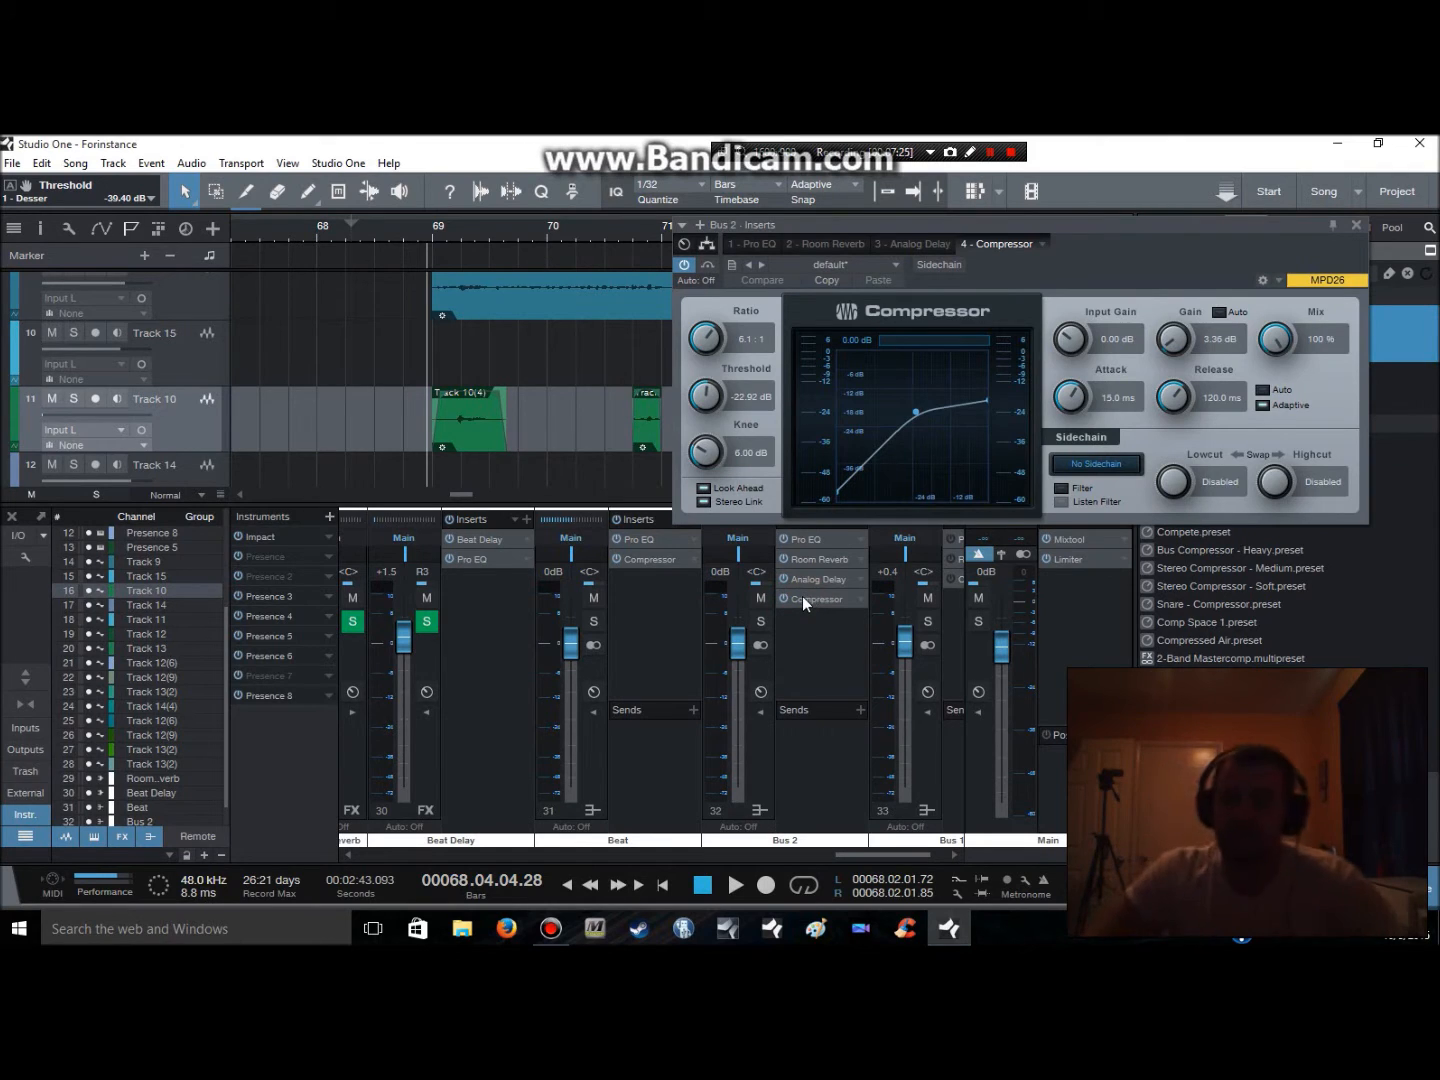
left_click(1354, 230)
Listen to the mix from just before bar 69, activate Bus 2's Pro EQ and check its curve
key("space")
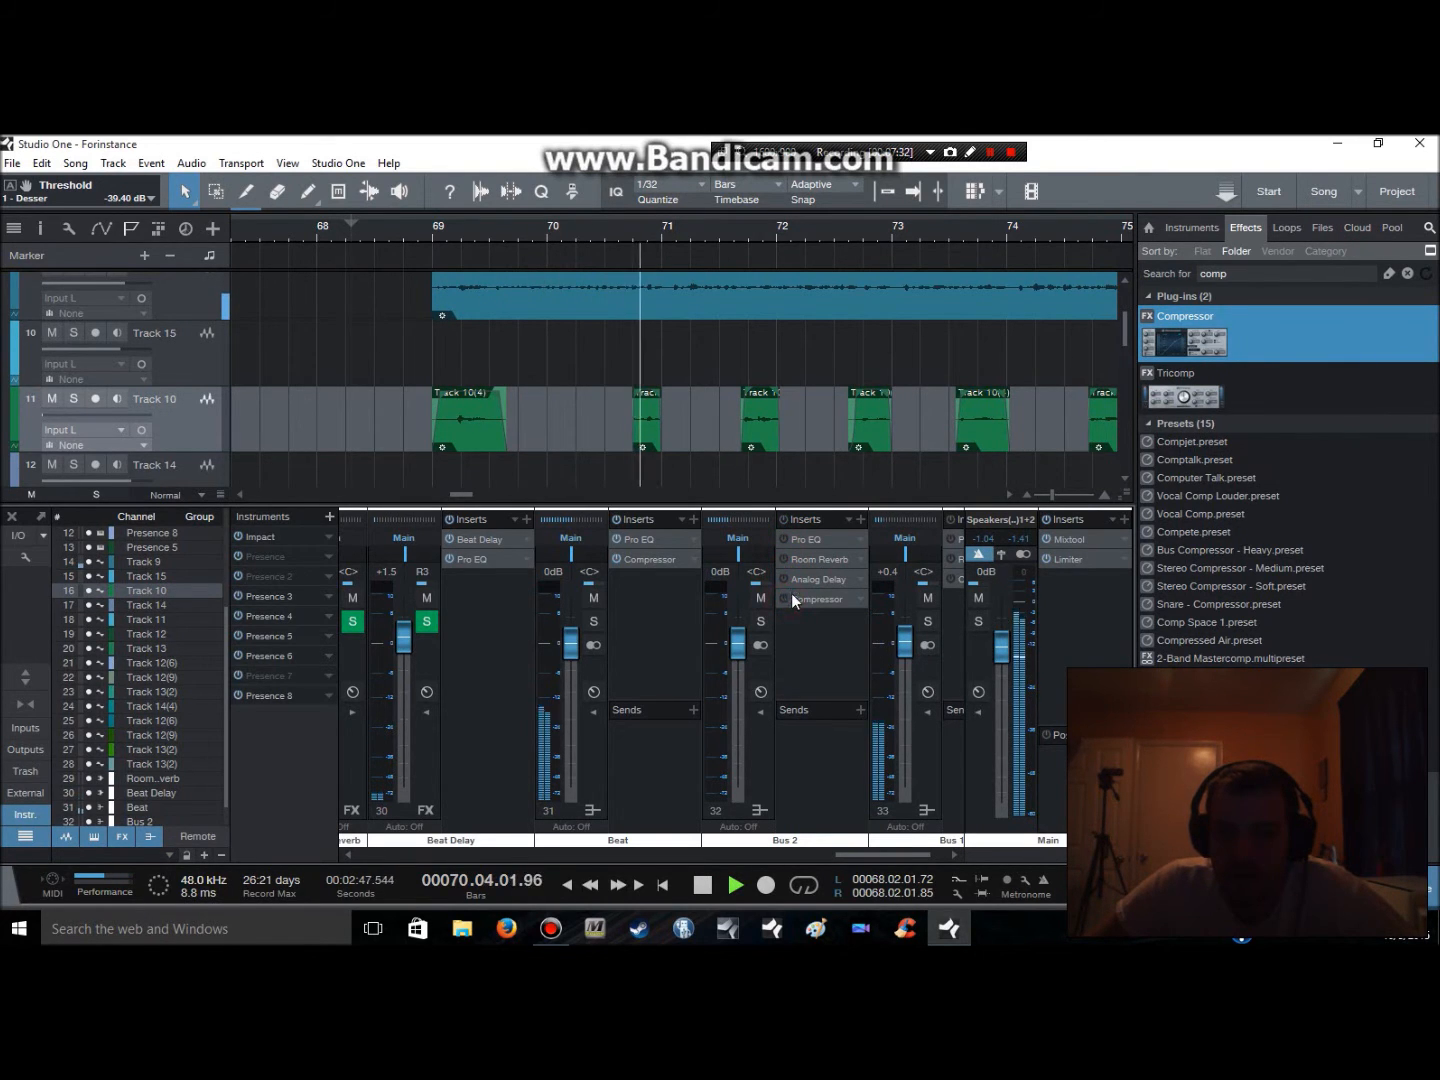
key("space")
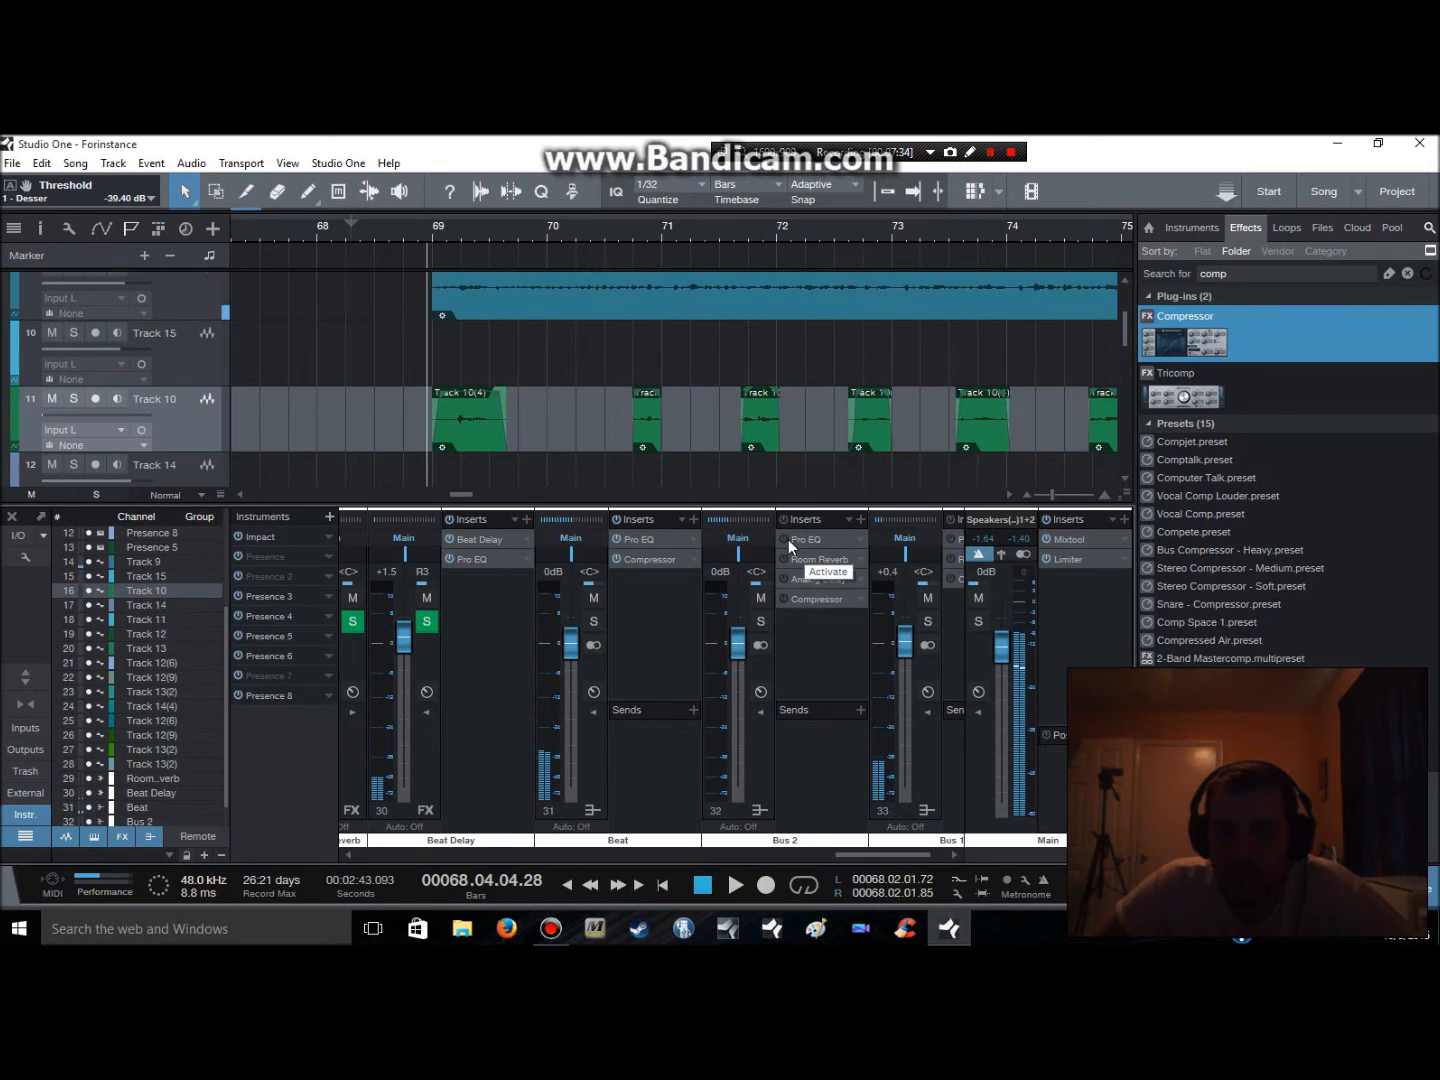
left_click(786, 540)
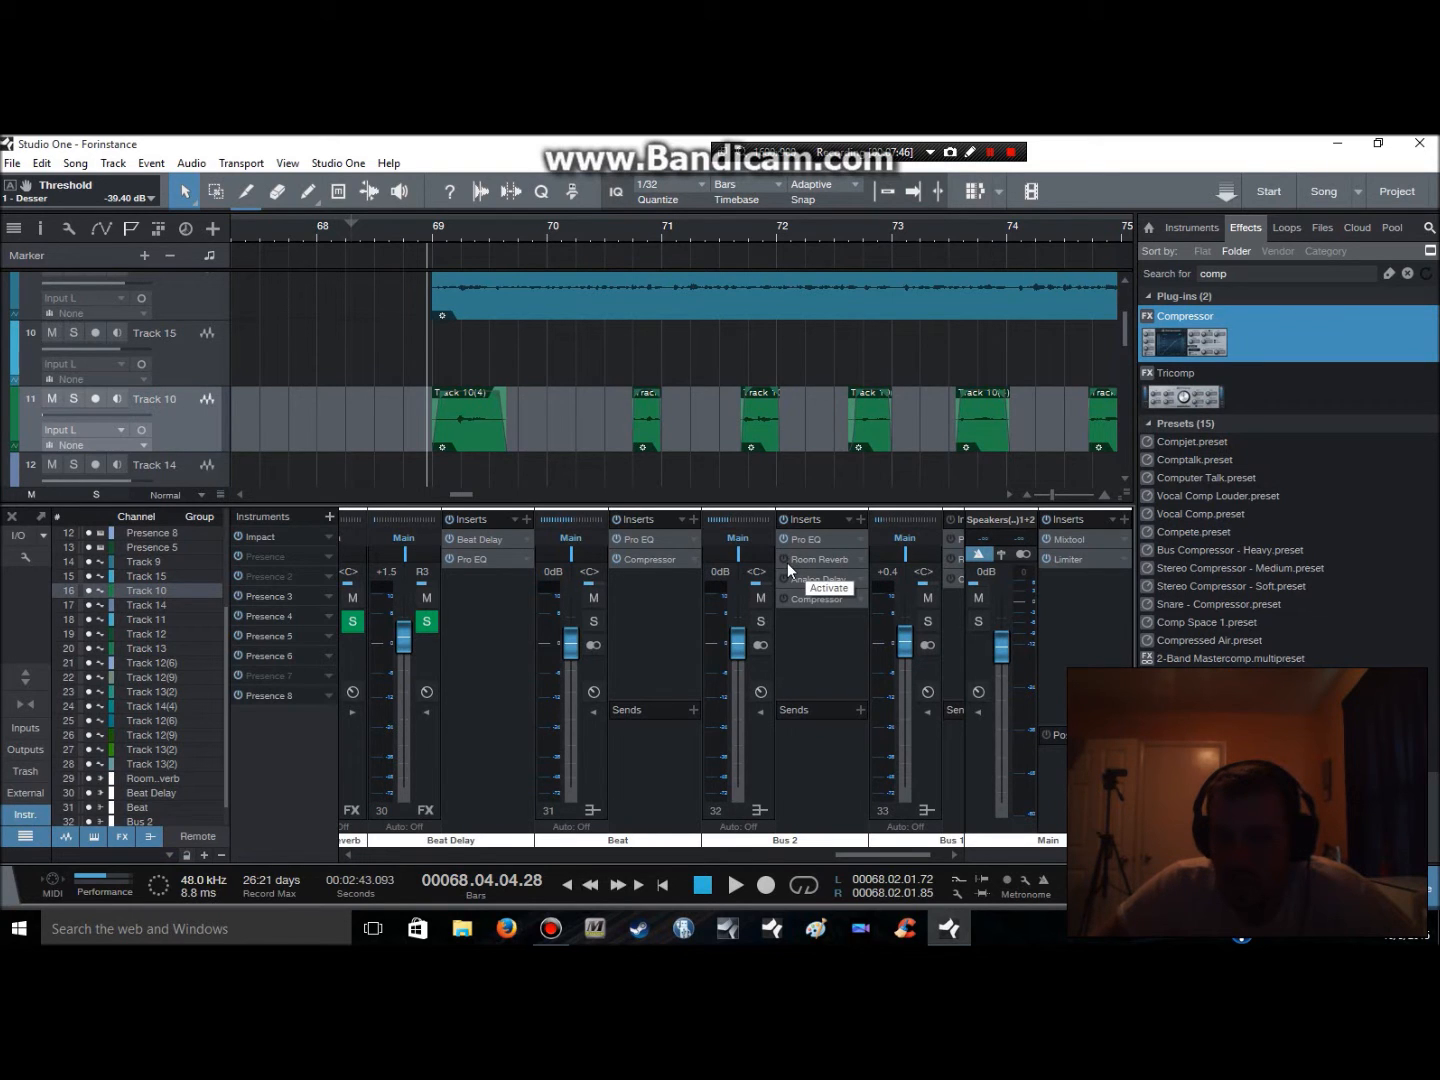
left_click(800, 540)
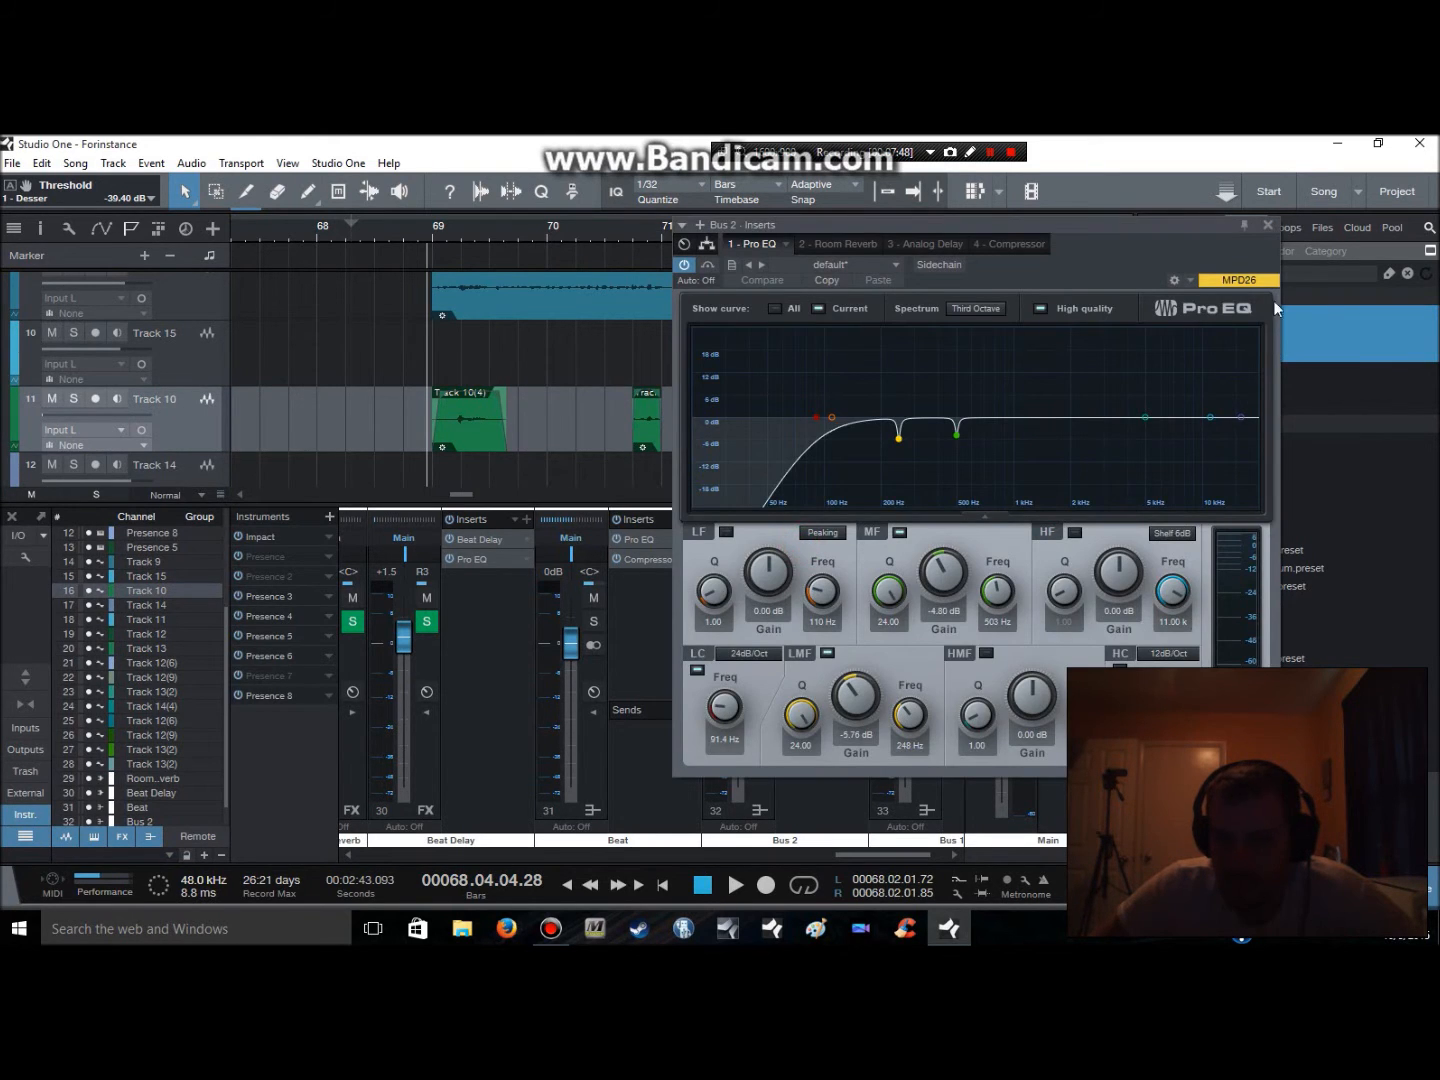
left_click(1269, 229)
Check Bus 2's Room Reverb settings and activate the Room Reverb and Analog Delay inserts during playback
left_click(819, 560)
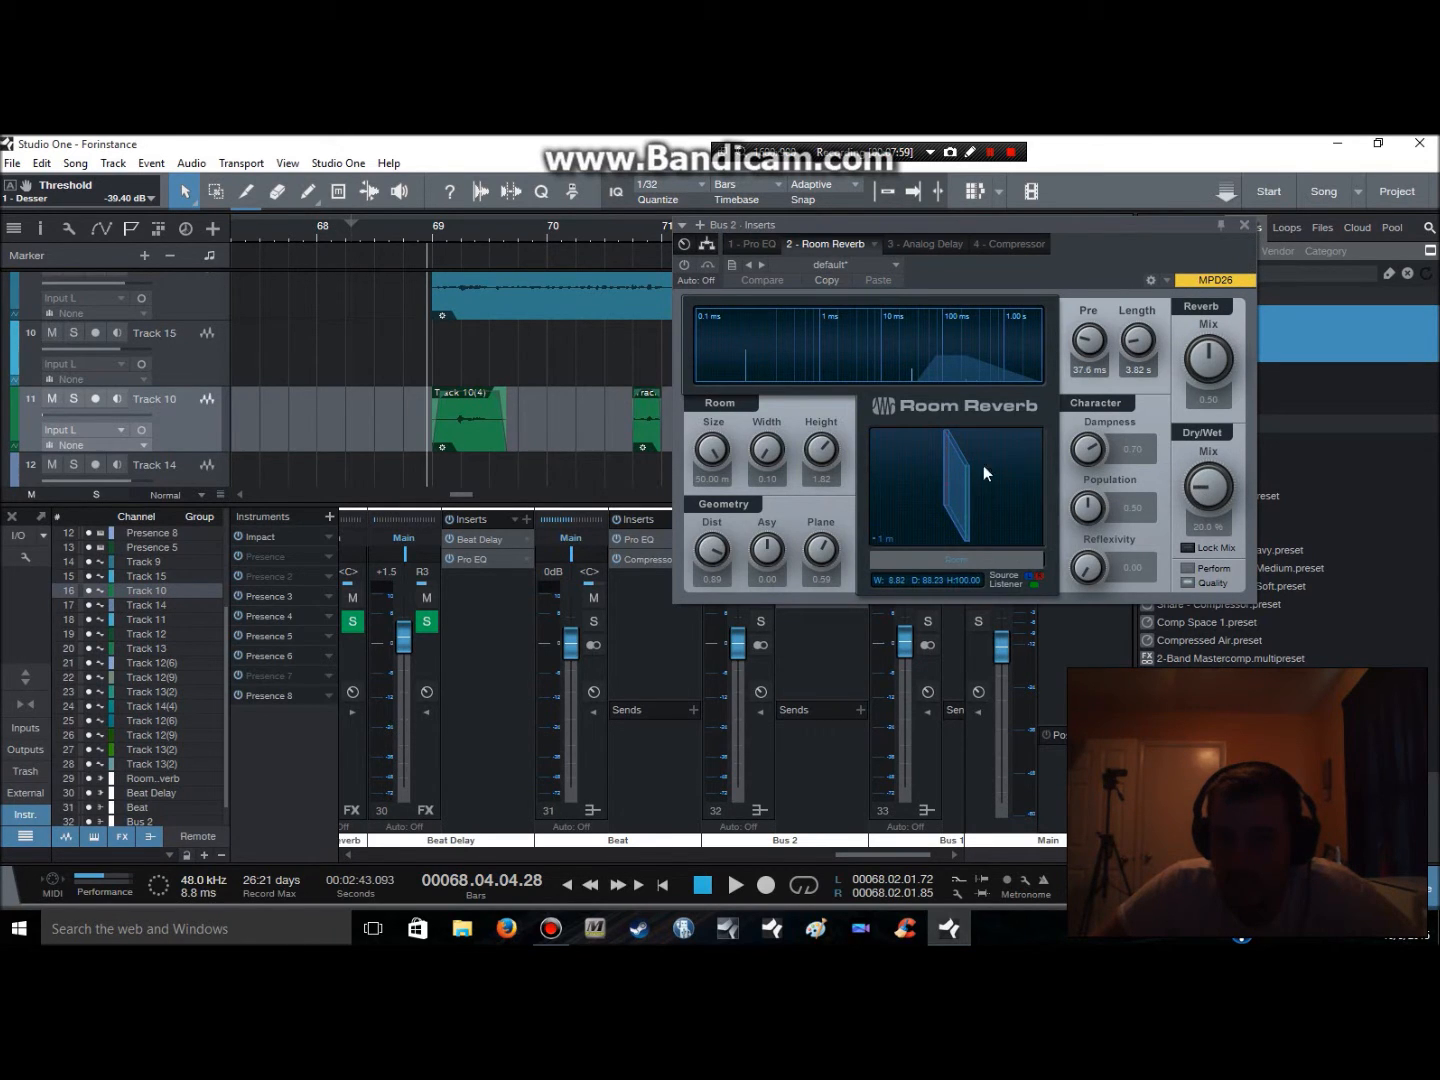
left_click(1245, 224)
key("space")
left_click(783, 559)
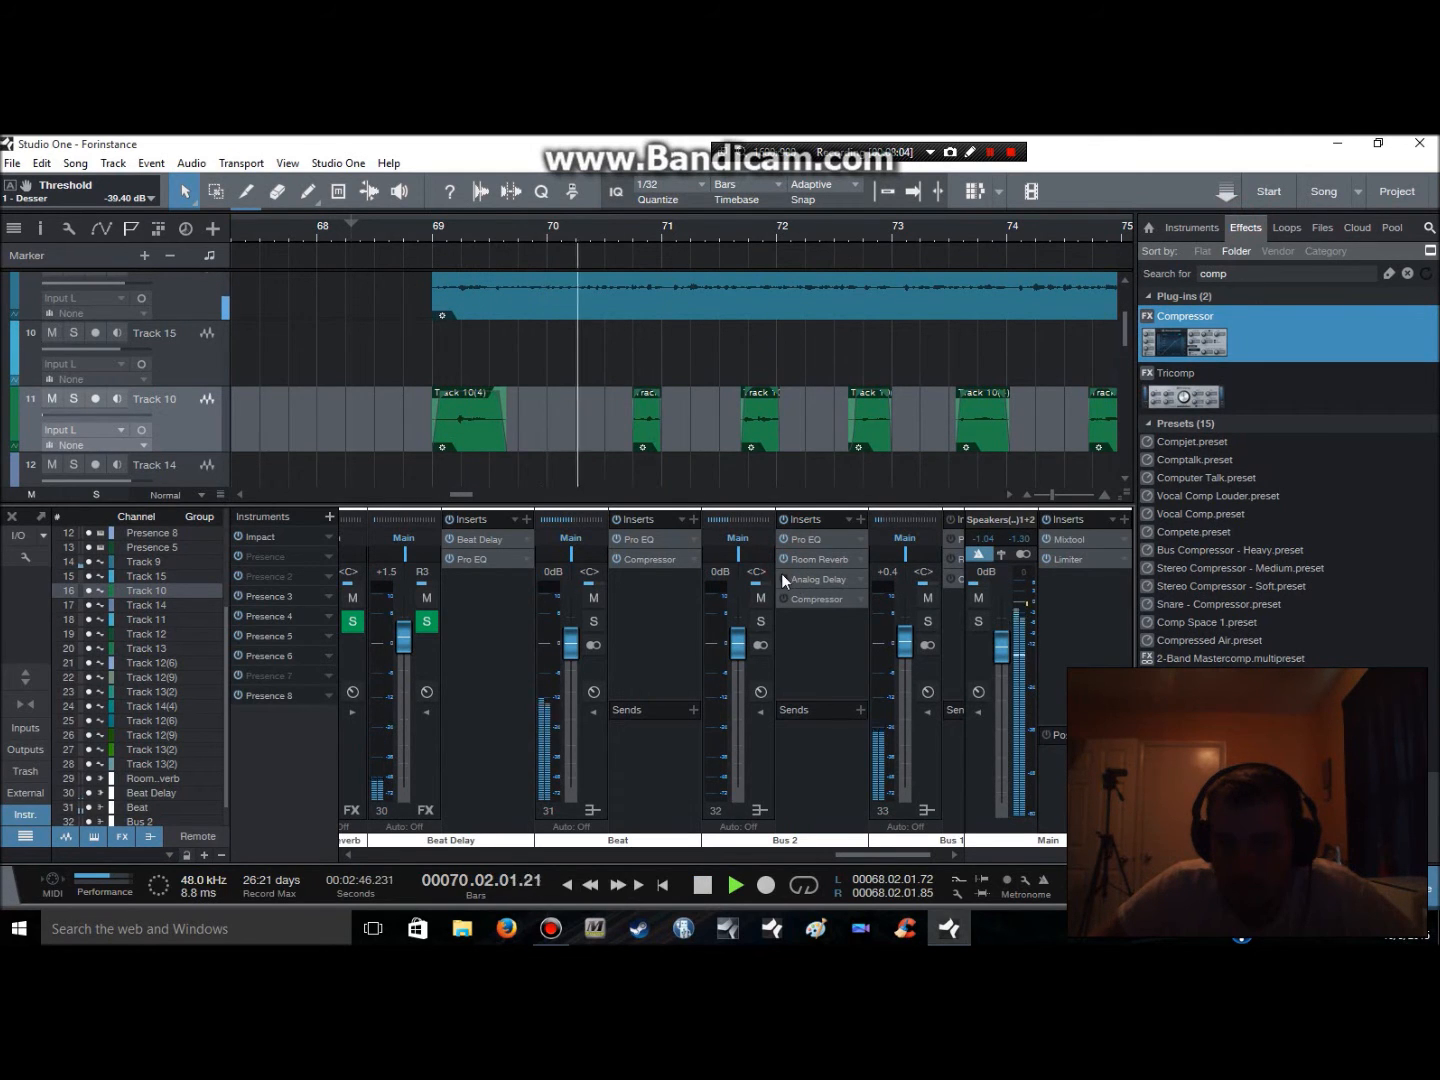
left_click(784, 580)
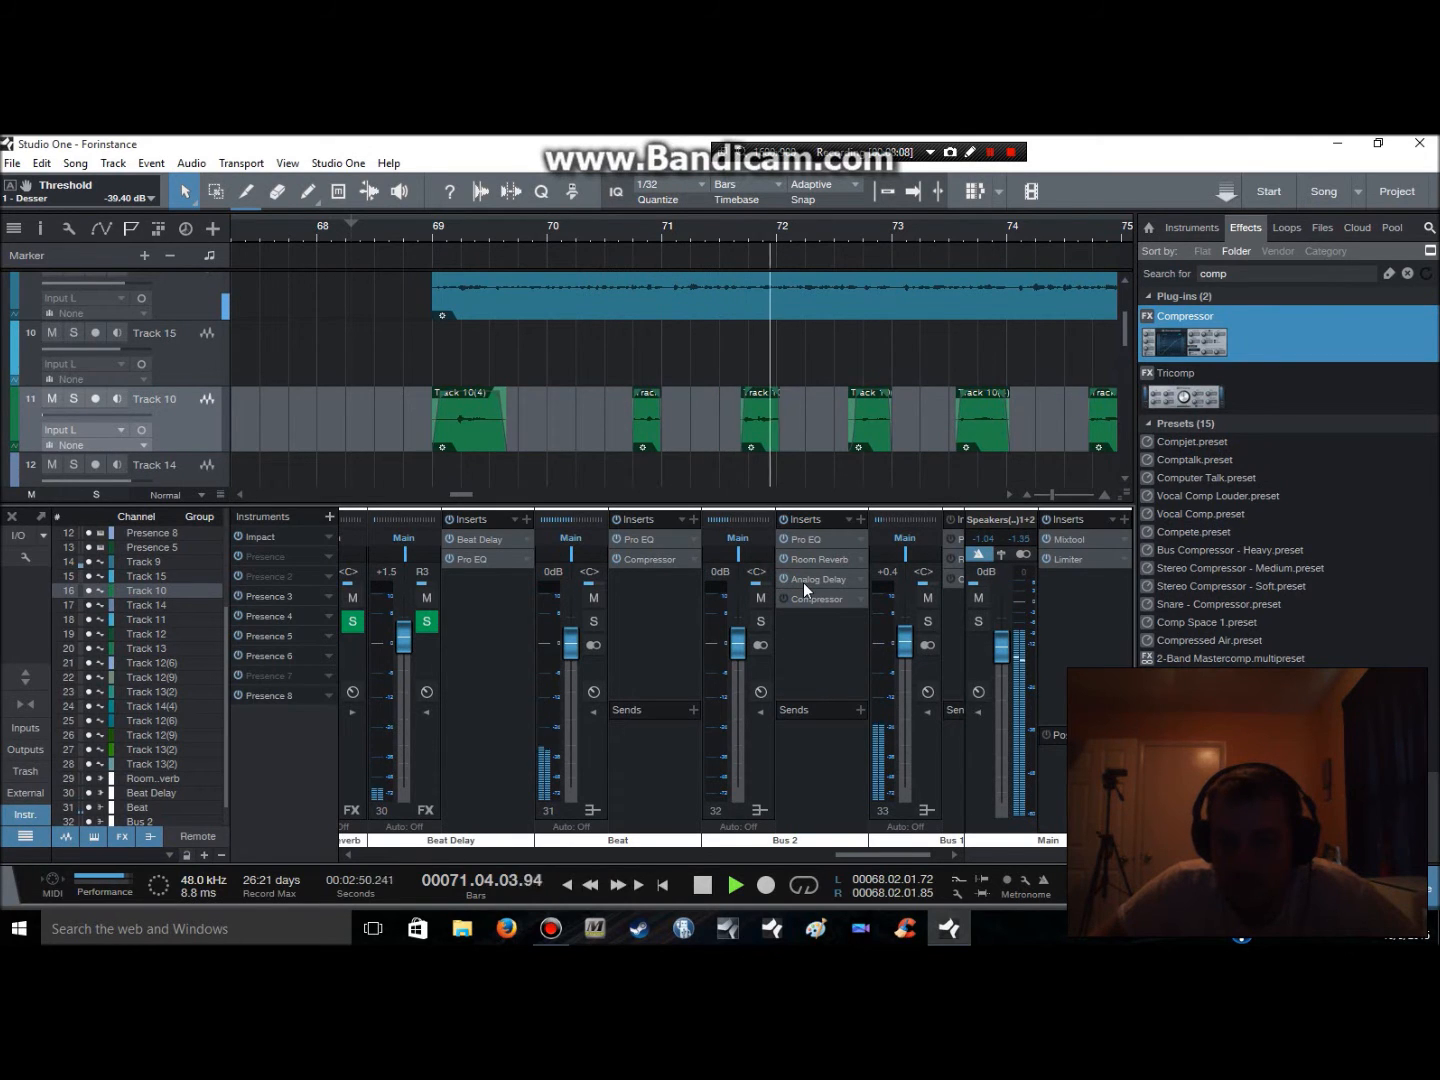
Solo Bus 2 and activate its Compressor insert before stopping playback
left_click(767, 619)
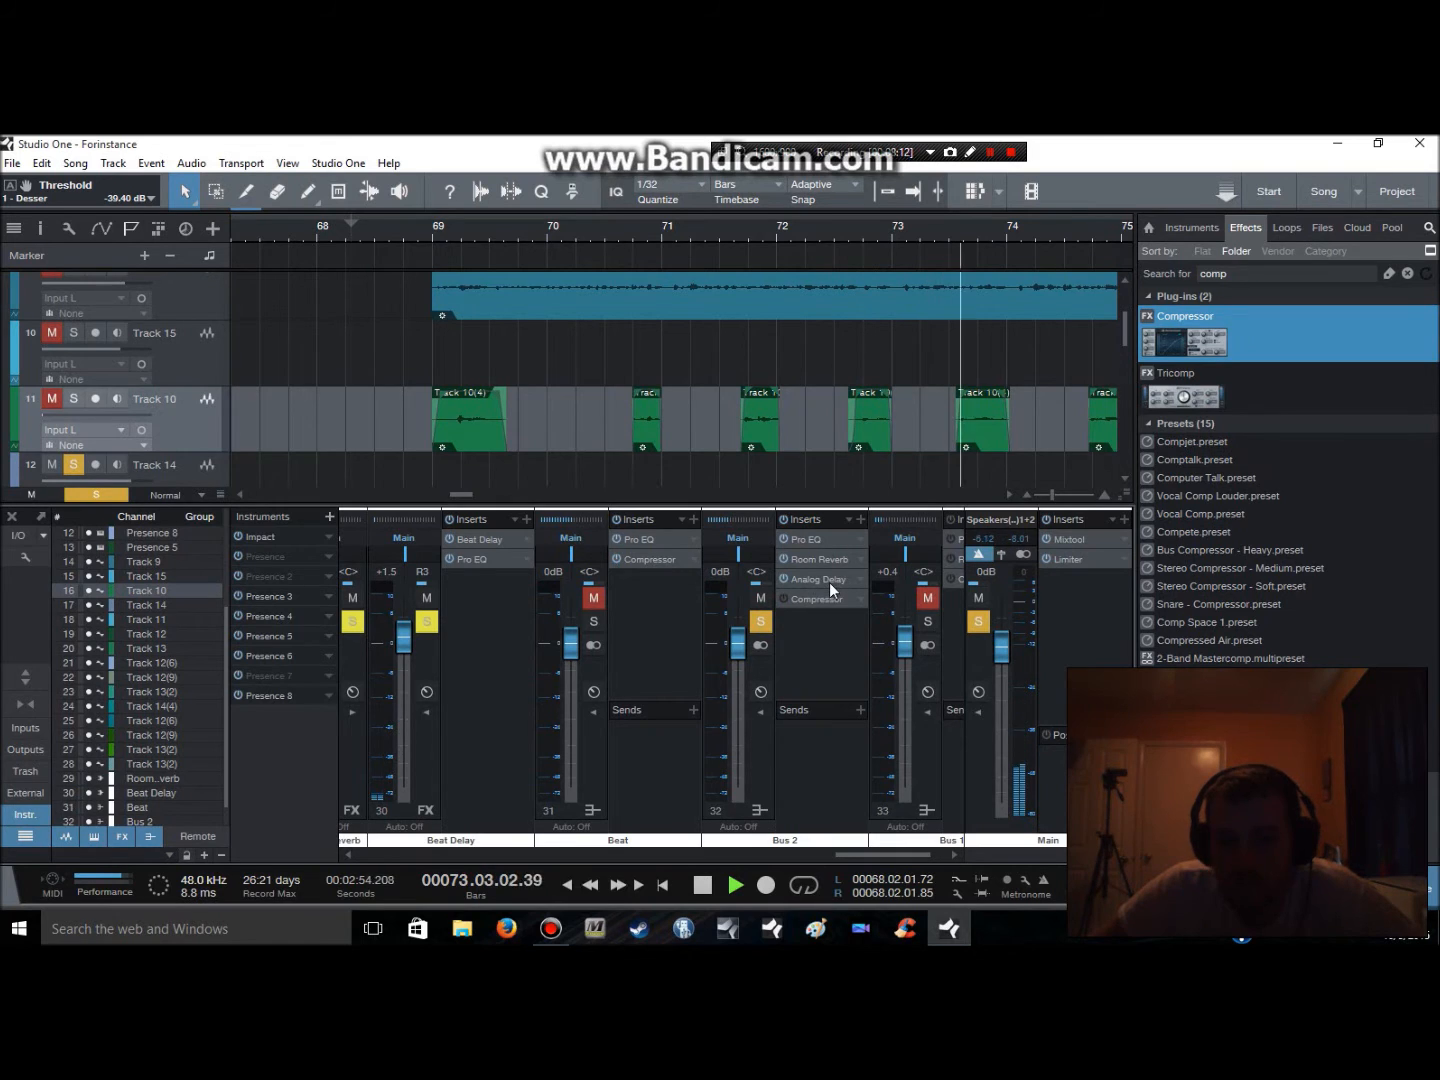
left_click(815, 601)
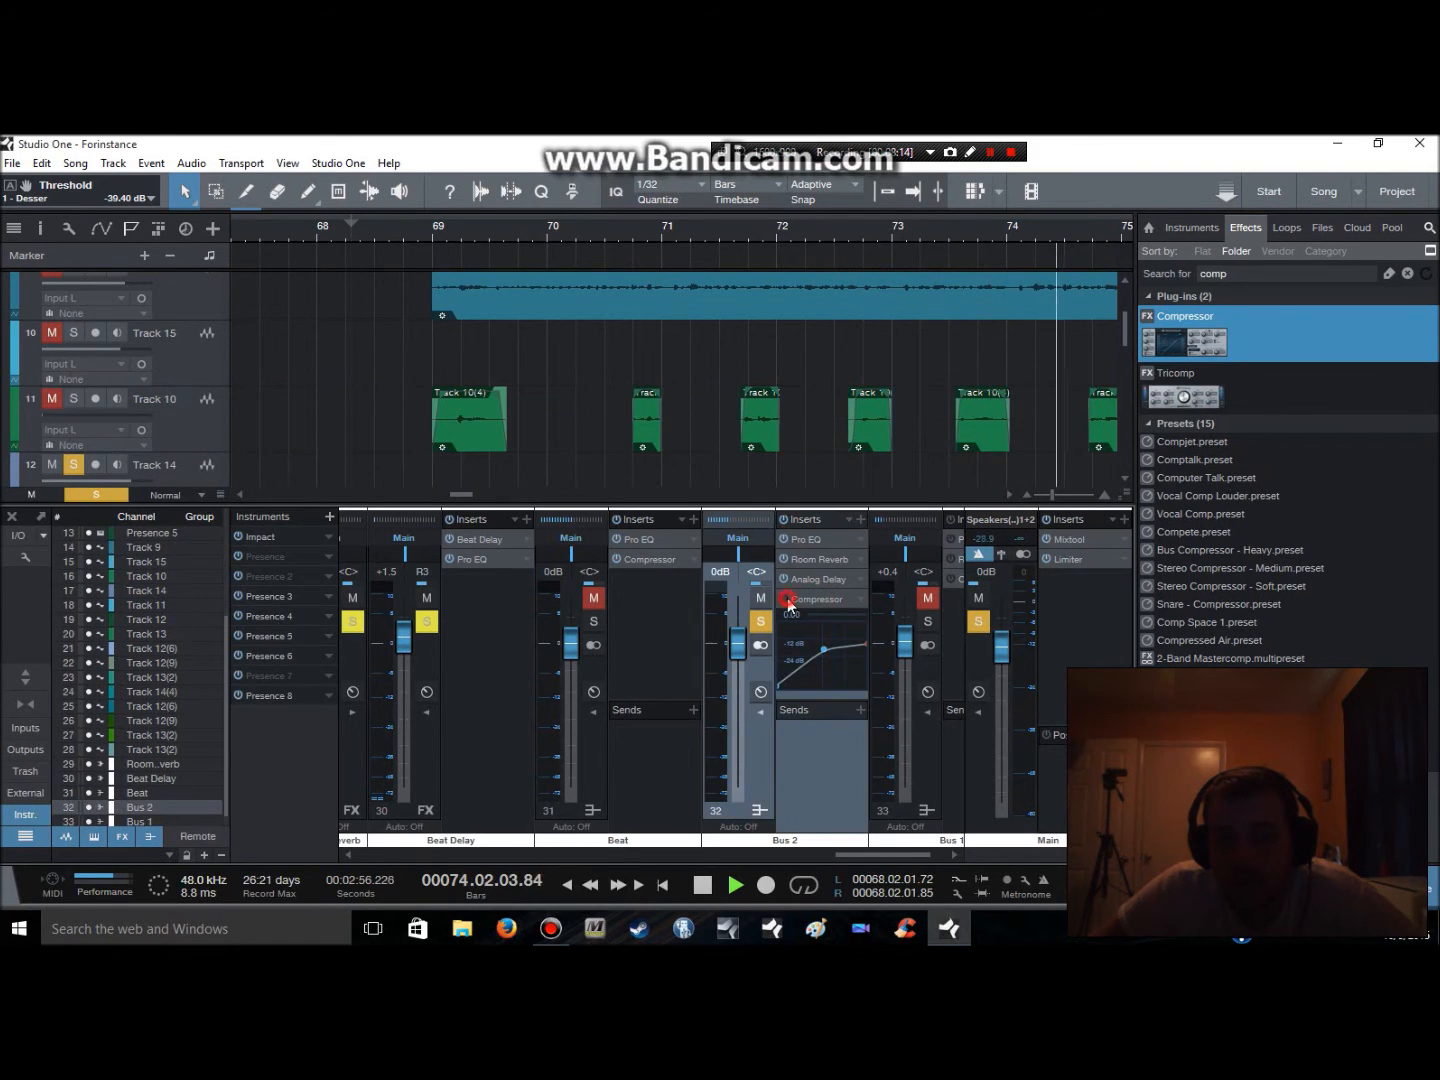
key("space")
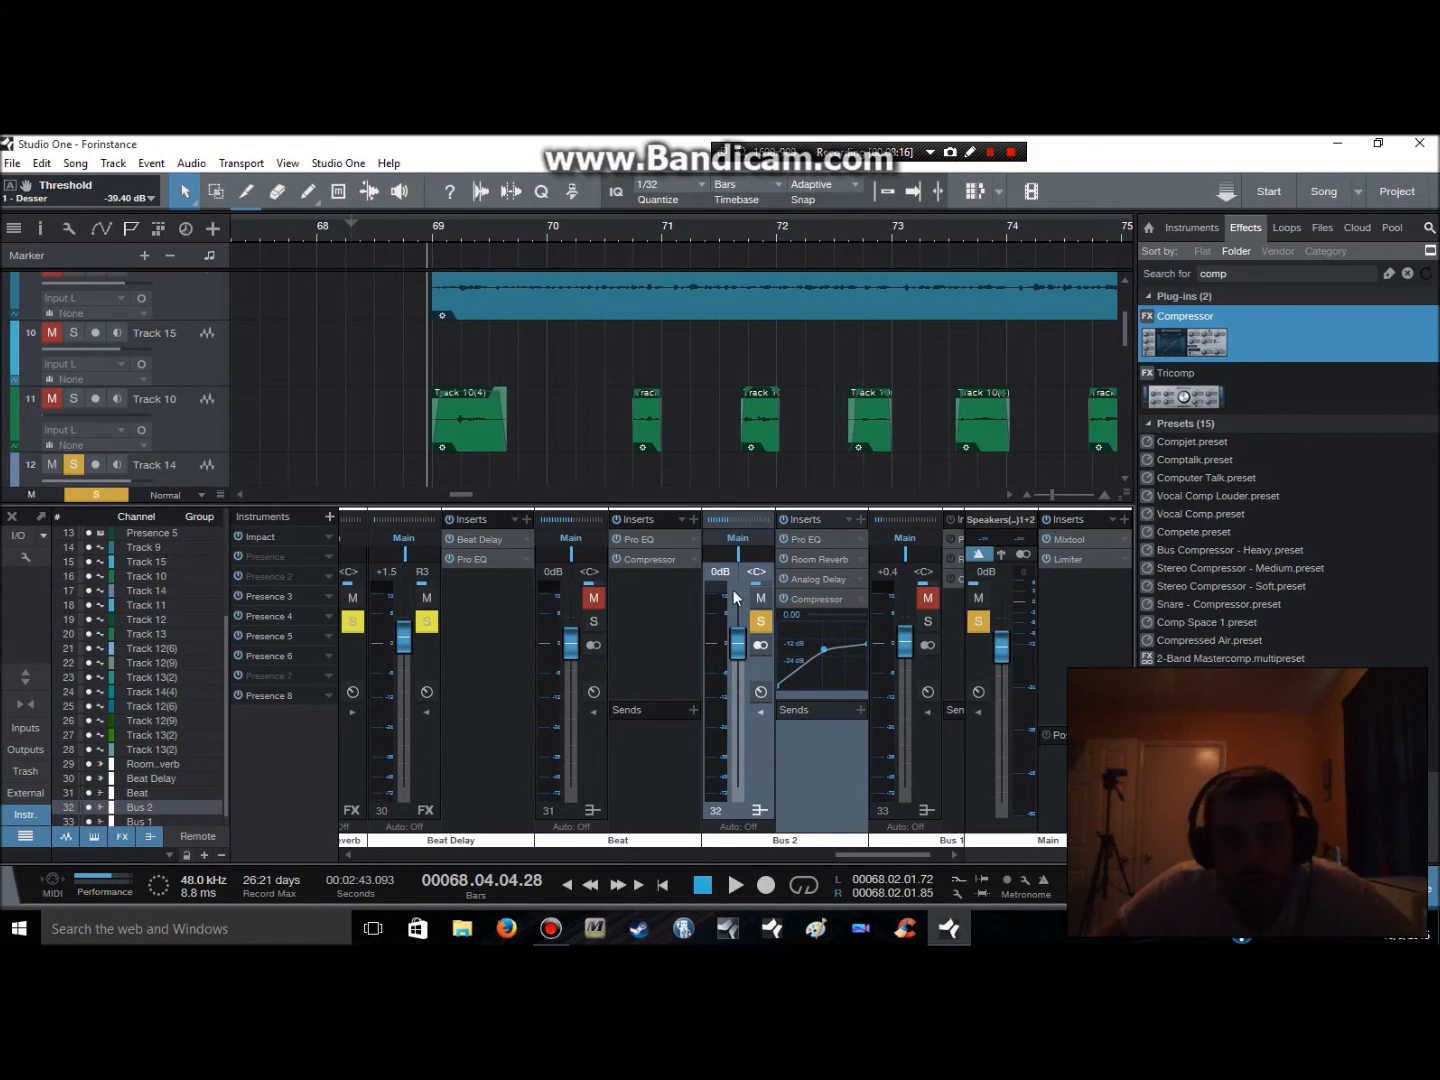
Play back from just before bar 69 with Bus 1 and Track 9 soloed, and take Bus 2 out of solo
key("space")
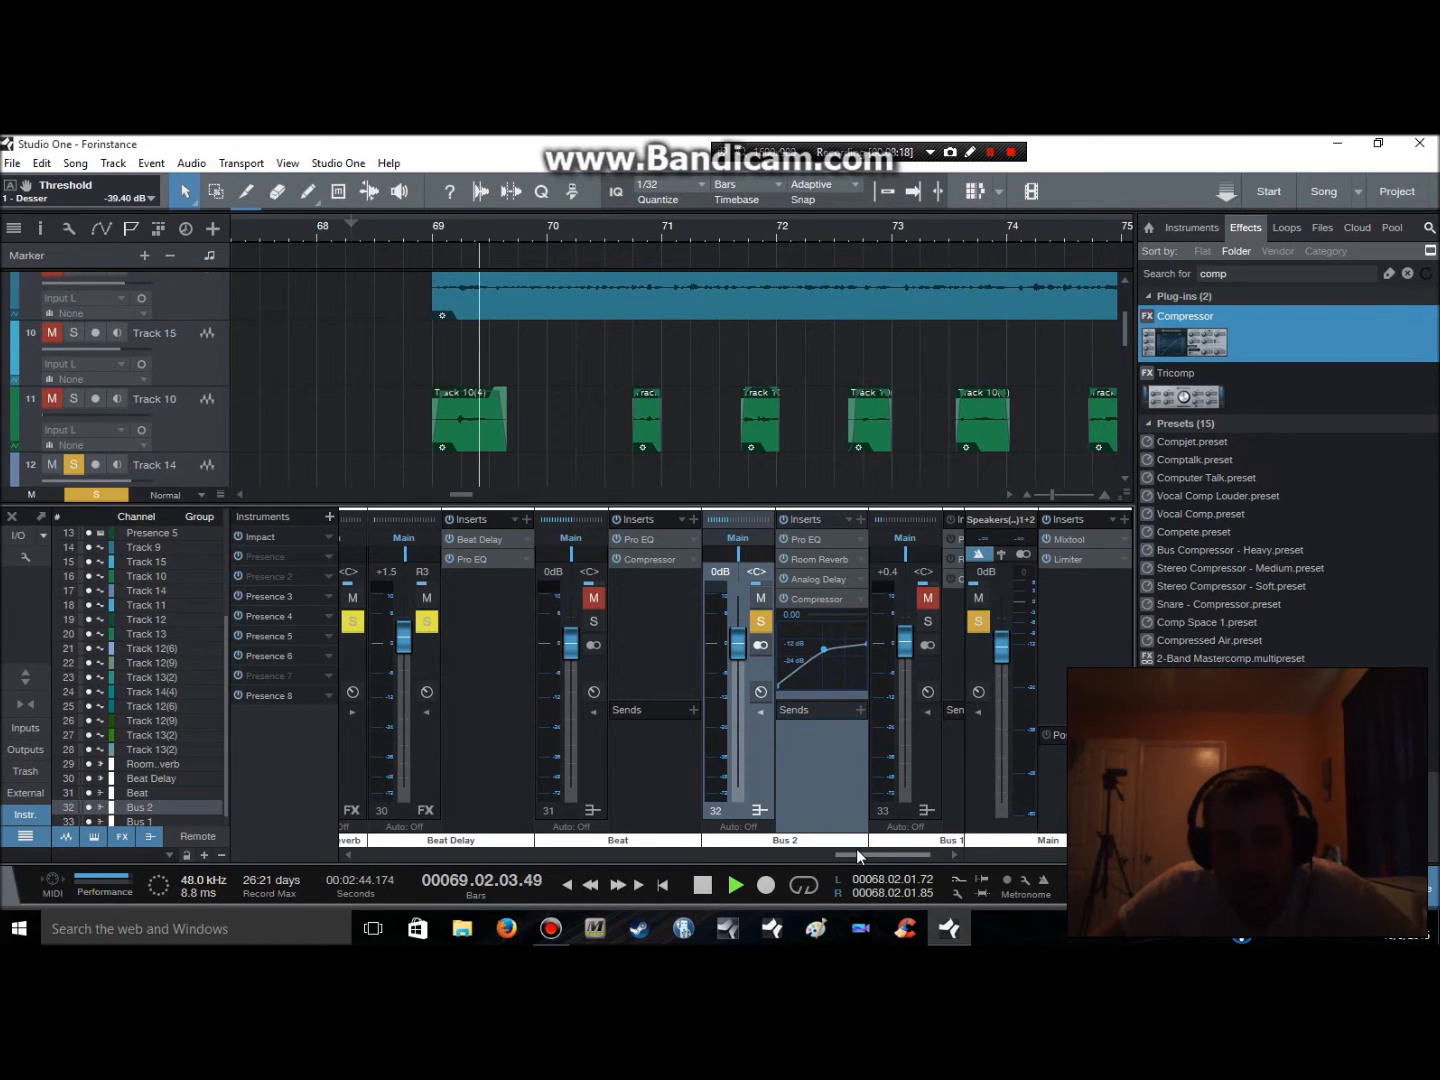
scroll(211, 360, "up", 3)
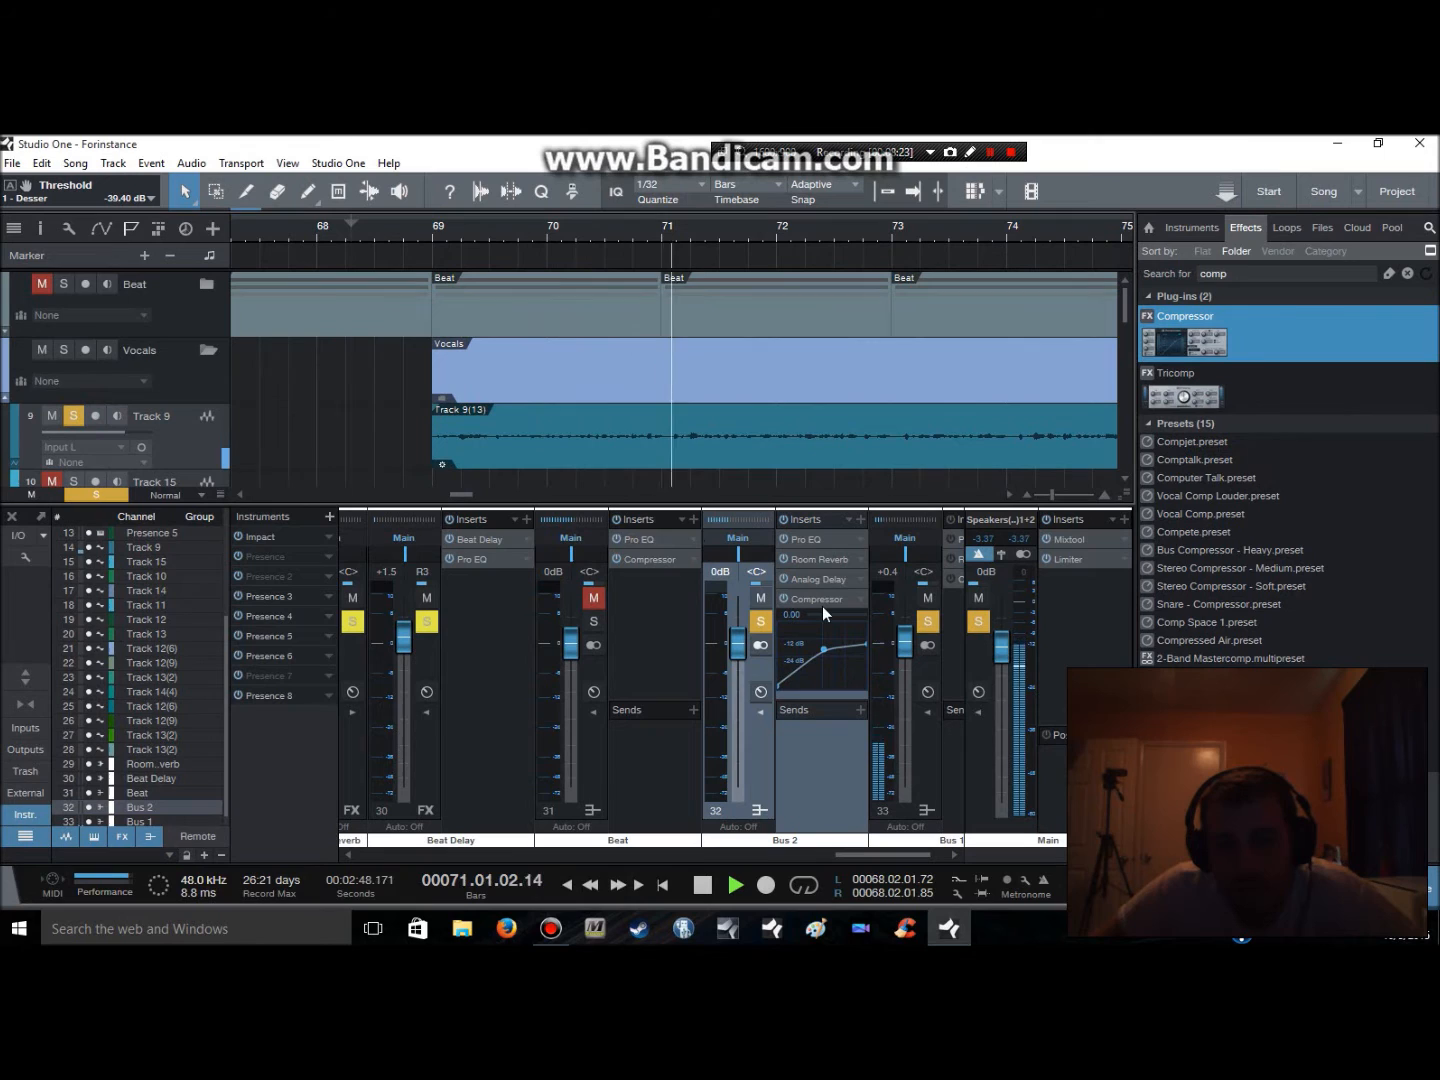
key("space")
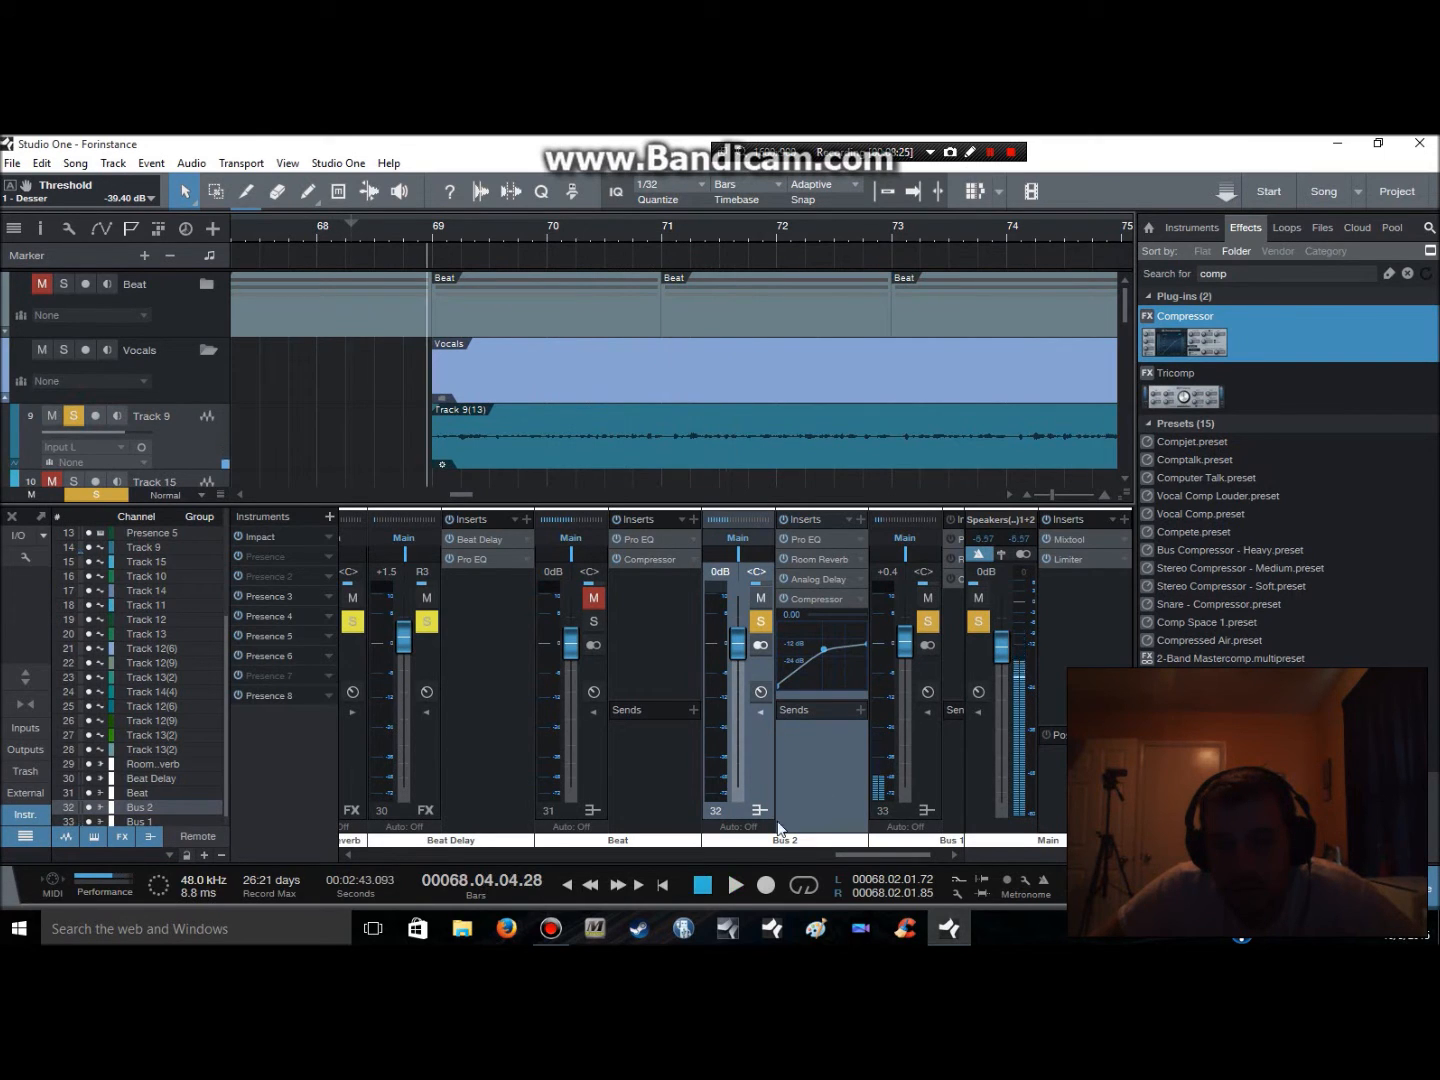
left_click(761, 621)
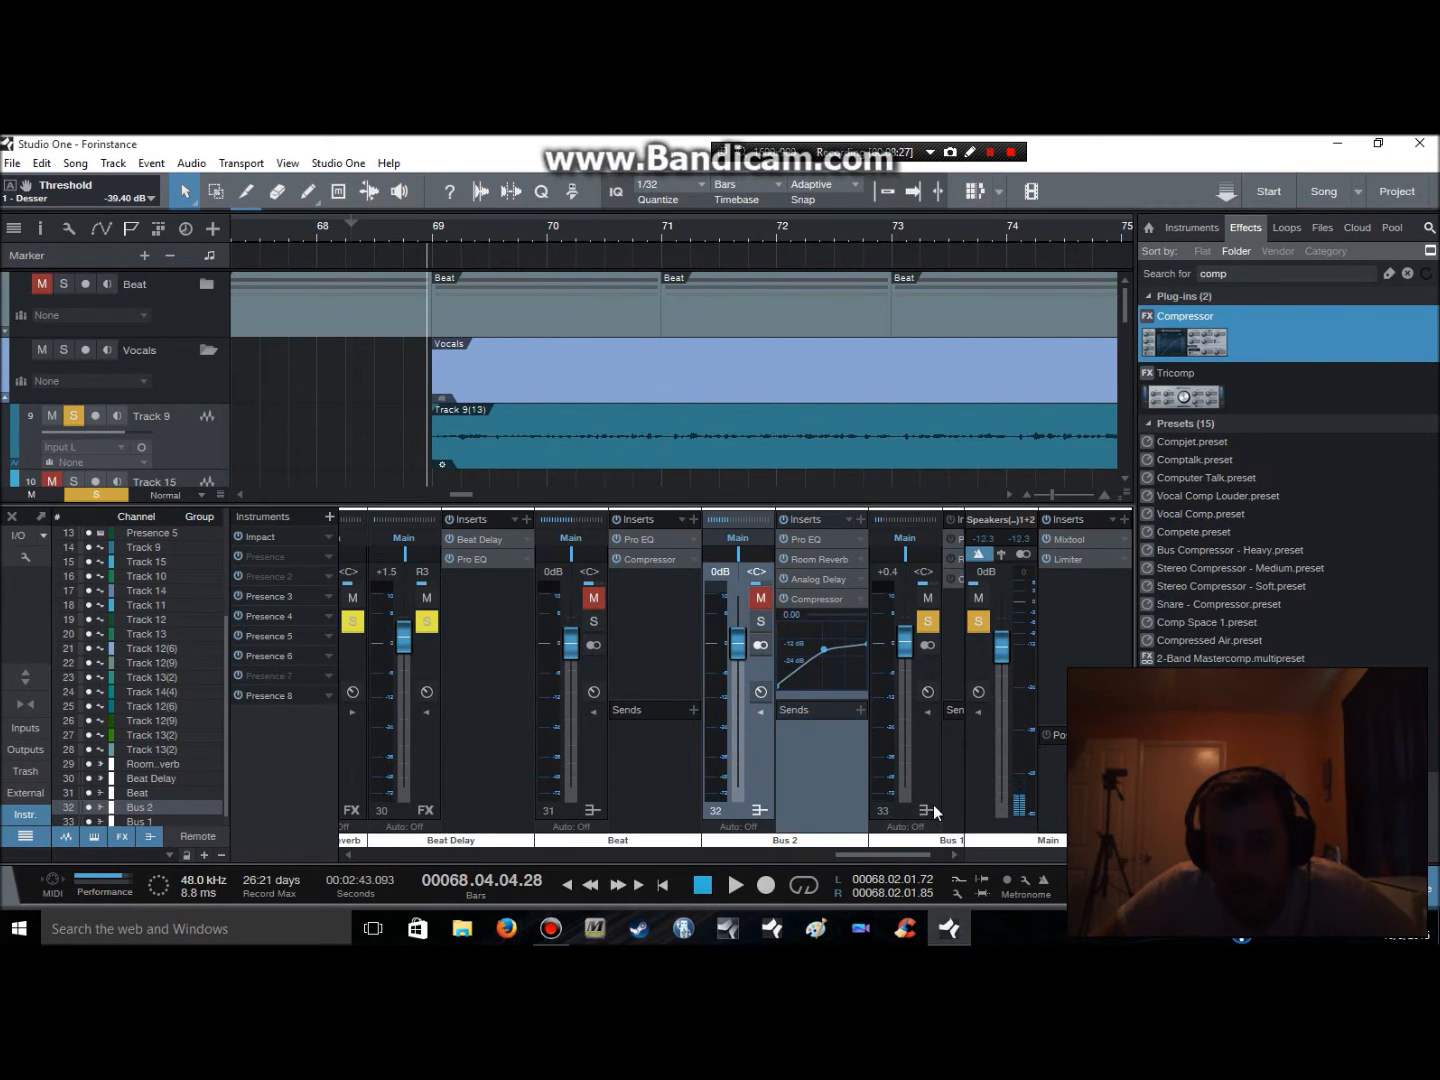
Collapse the Beat and Bus 2 channels in the mixer and leave Bus 1 expanded with its inserts shown
left_click(932, 812)
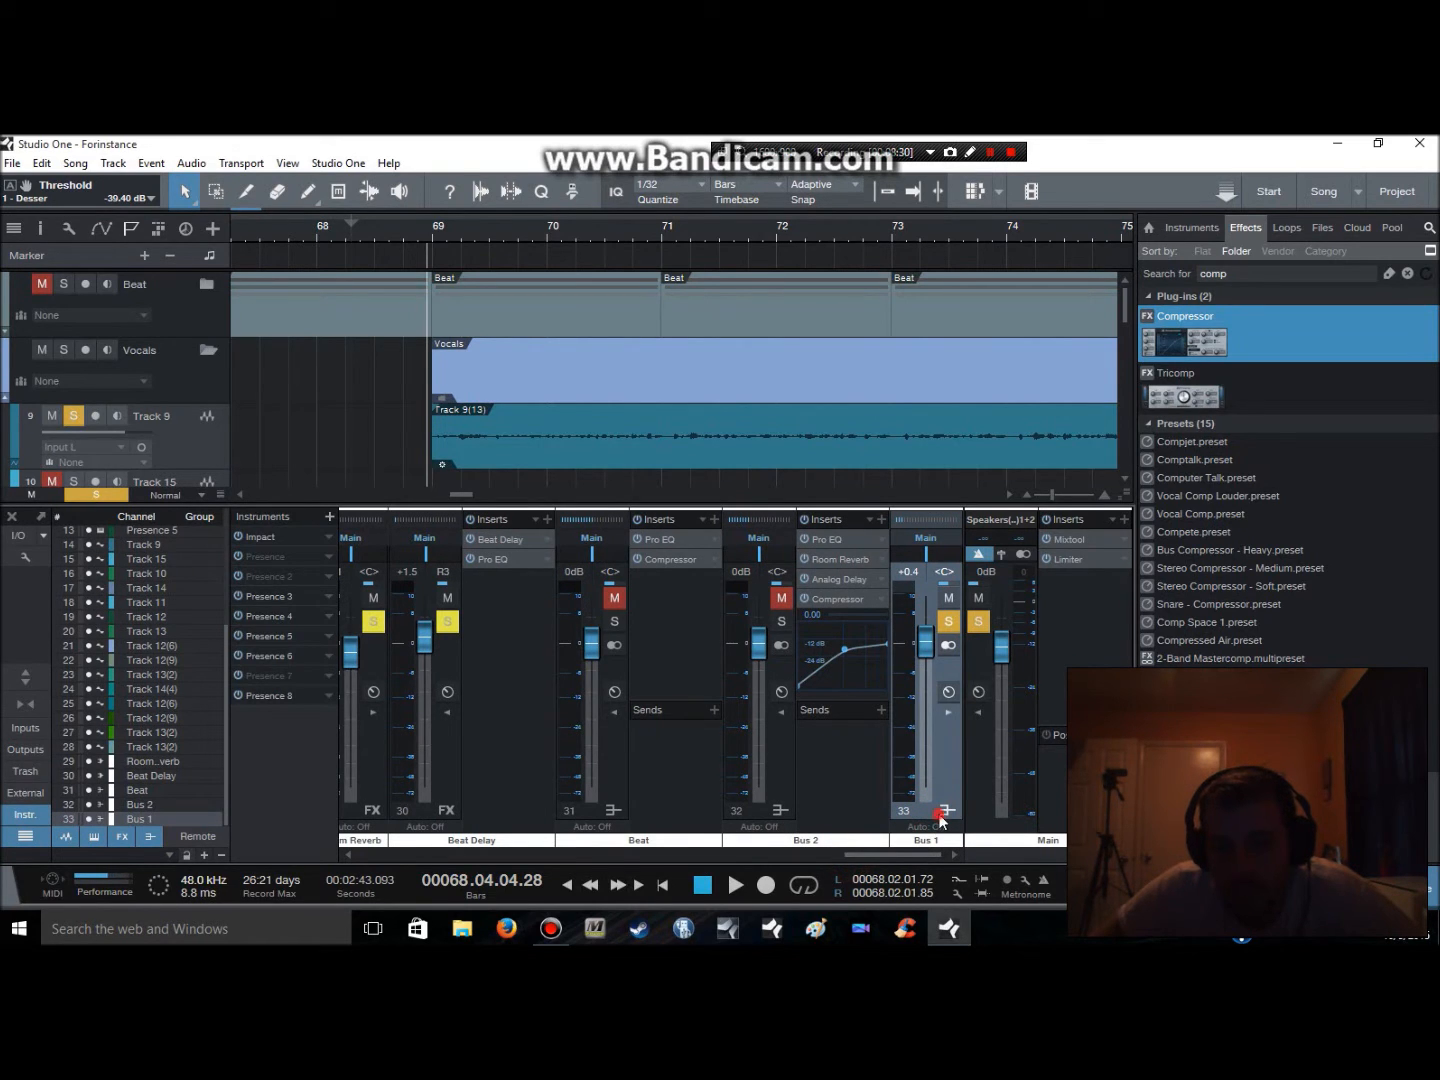
left_click(762, 810)
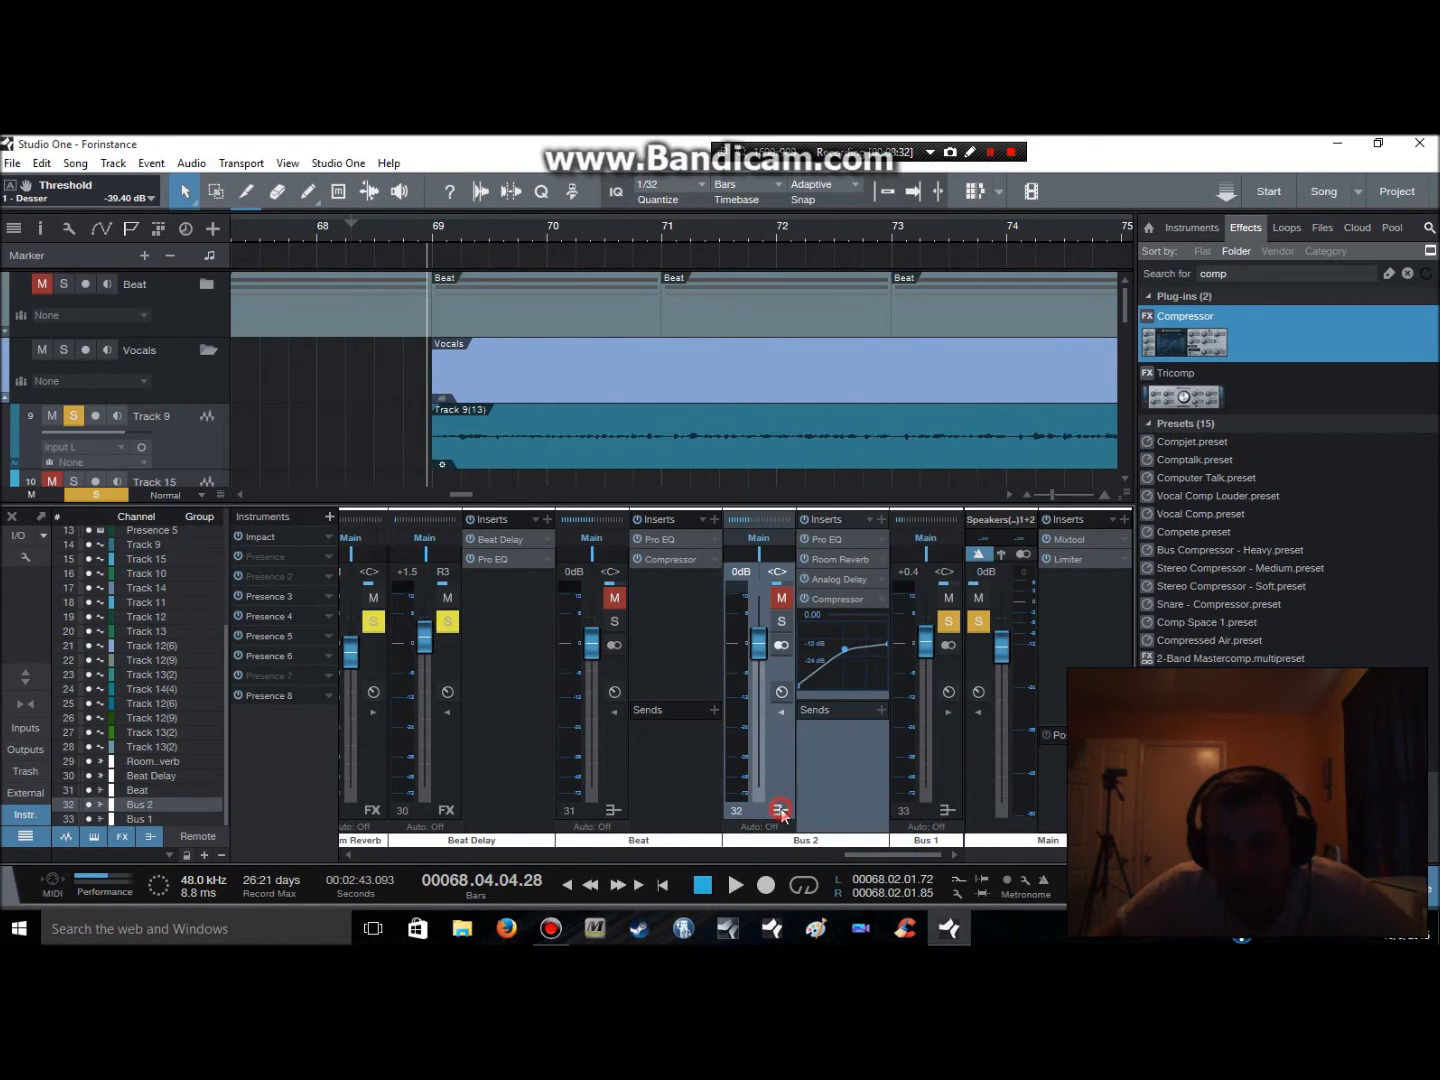
left_click(779, 811)
left_click(729, 806)
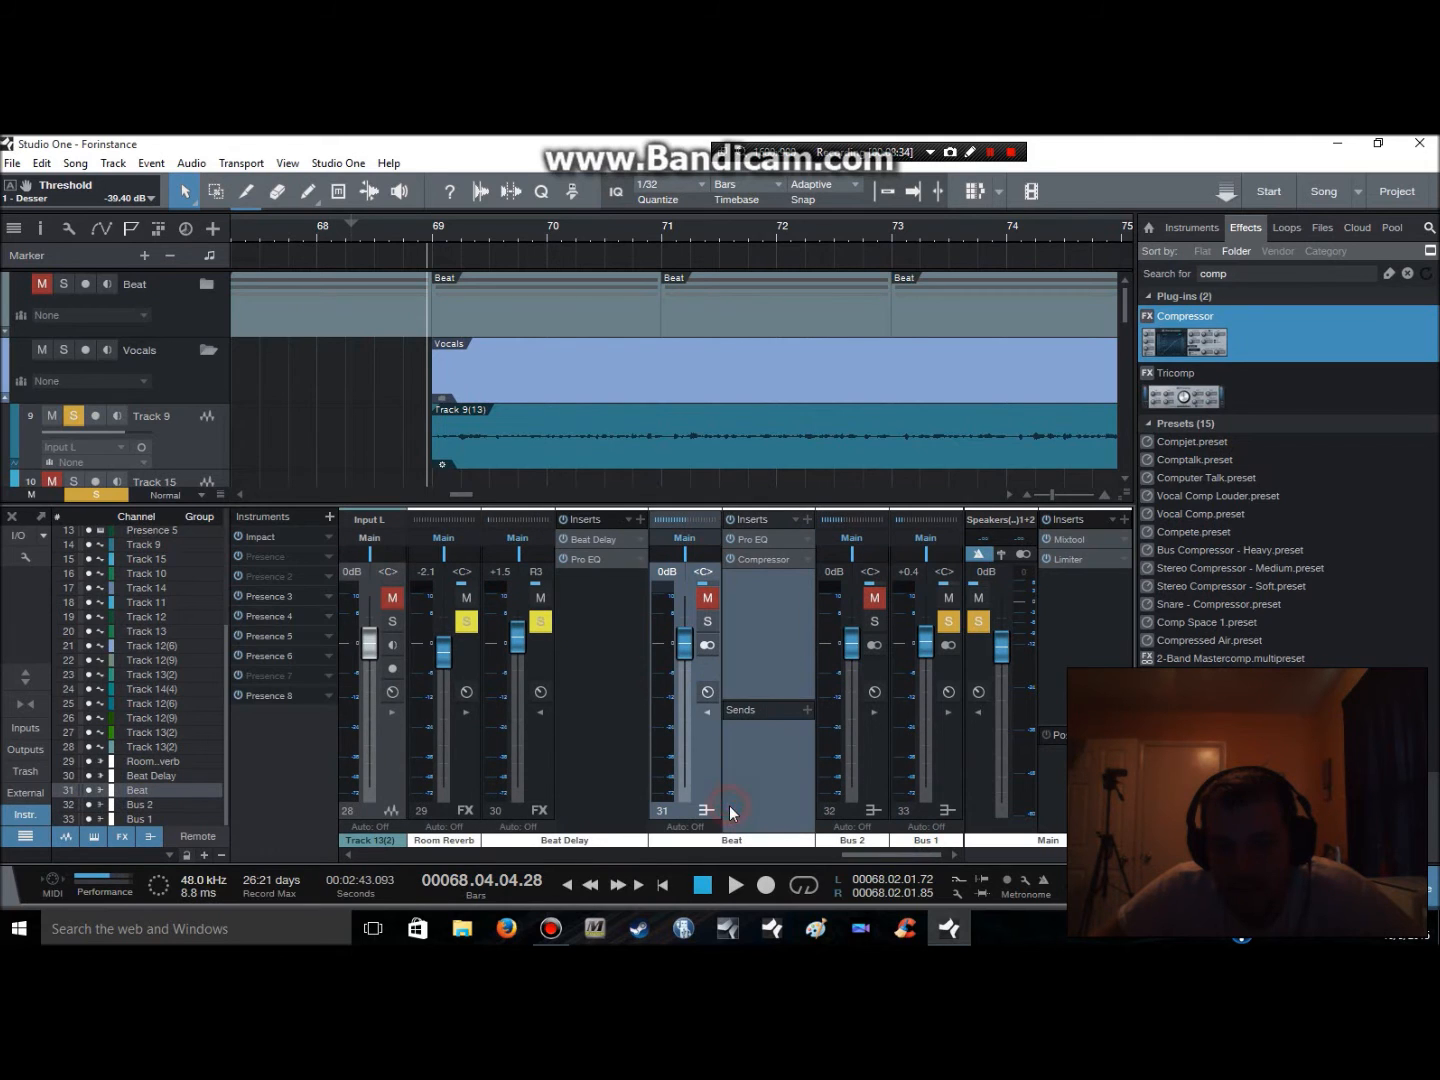
left_click(708, 810)
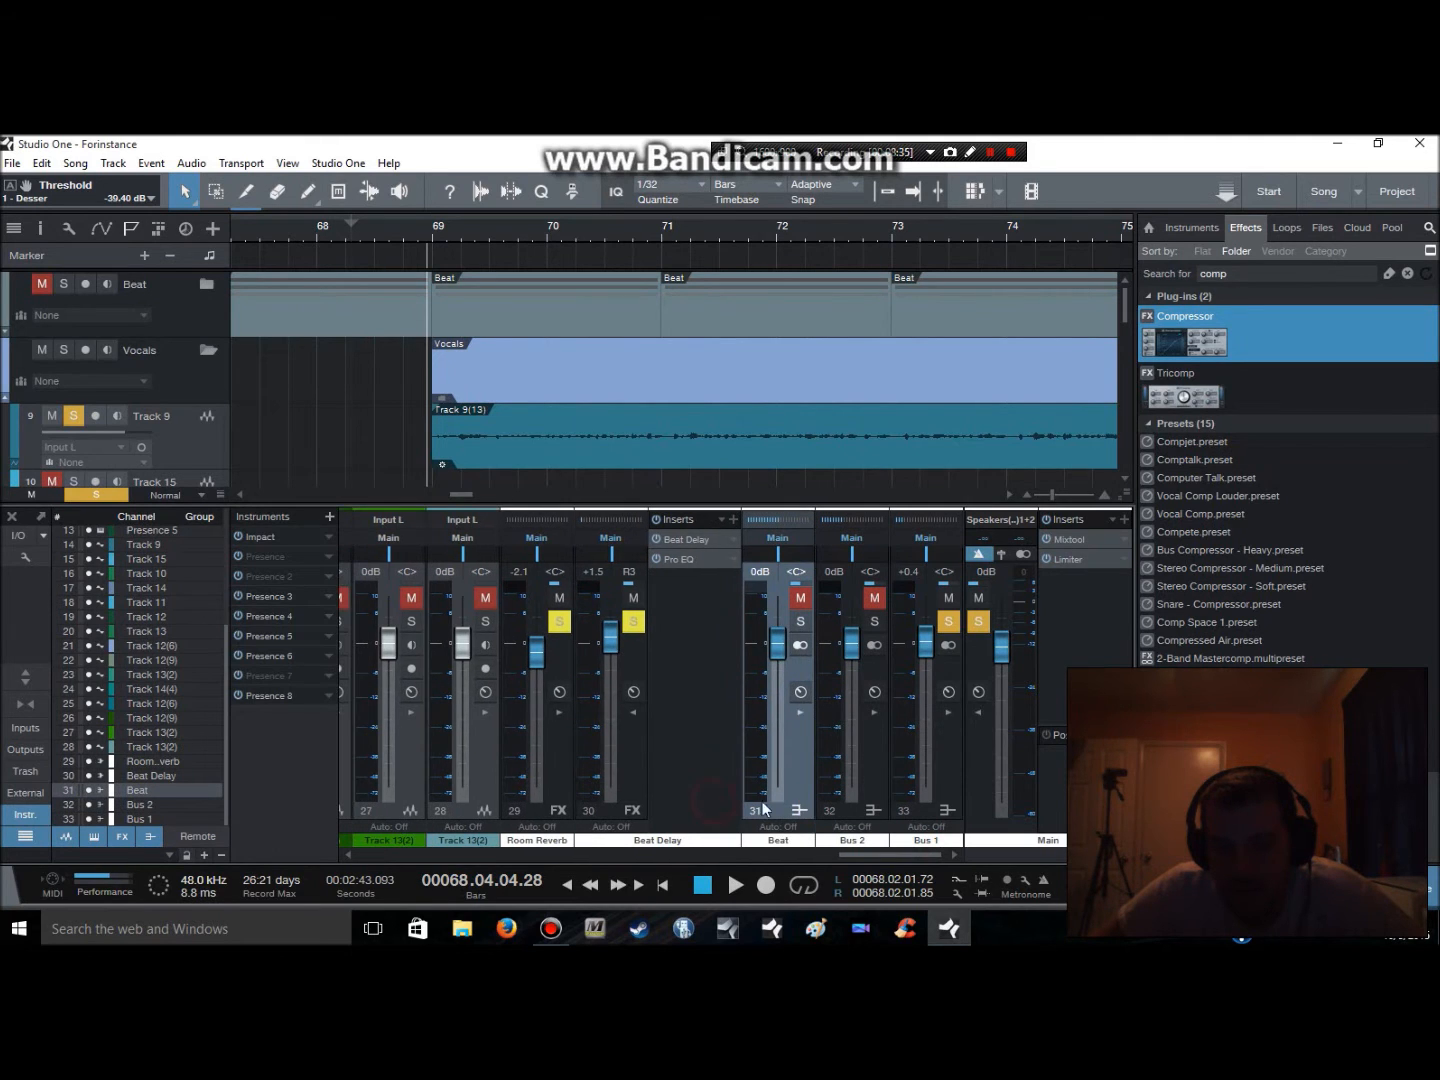
left_click(939, 811)
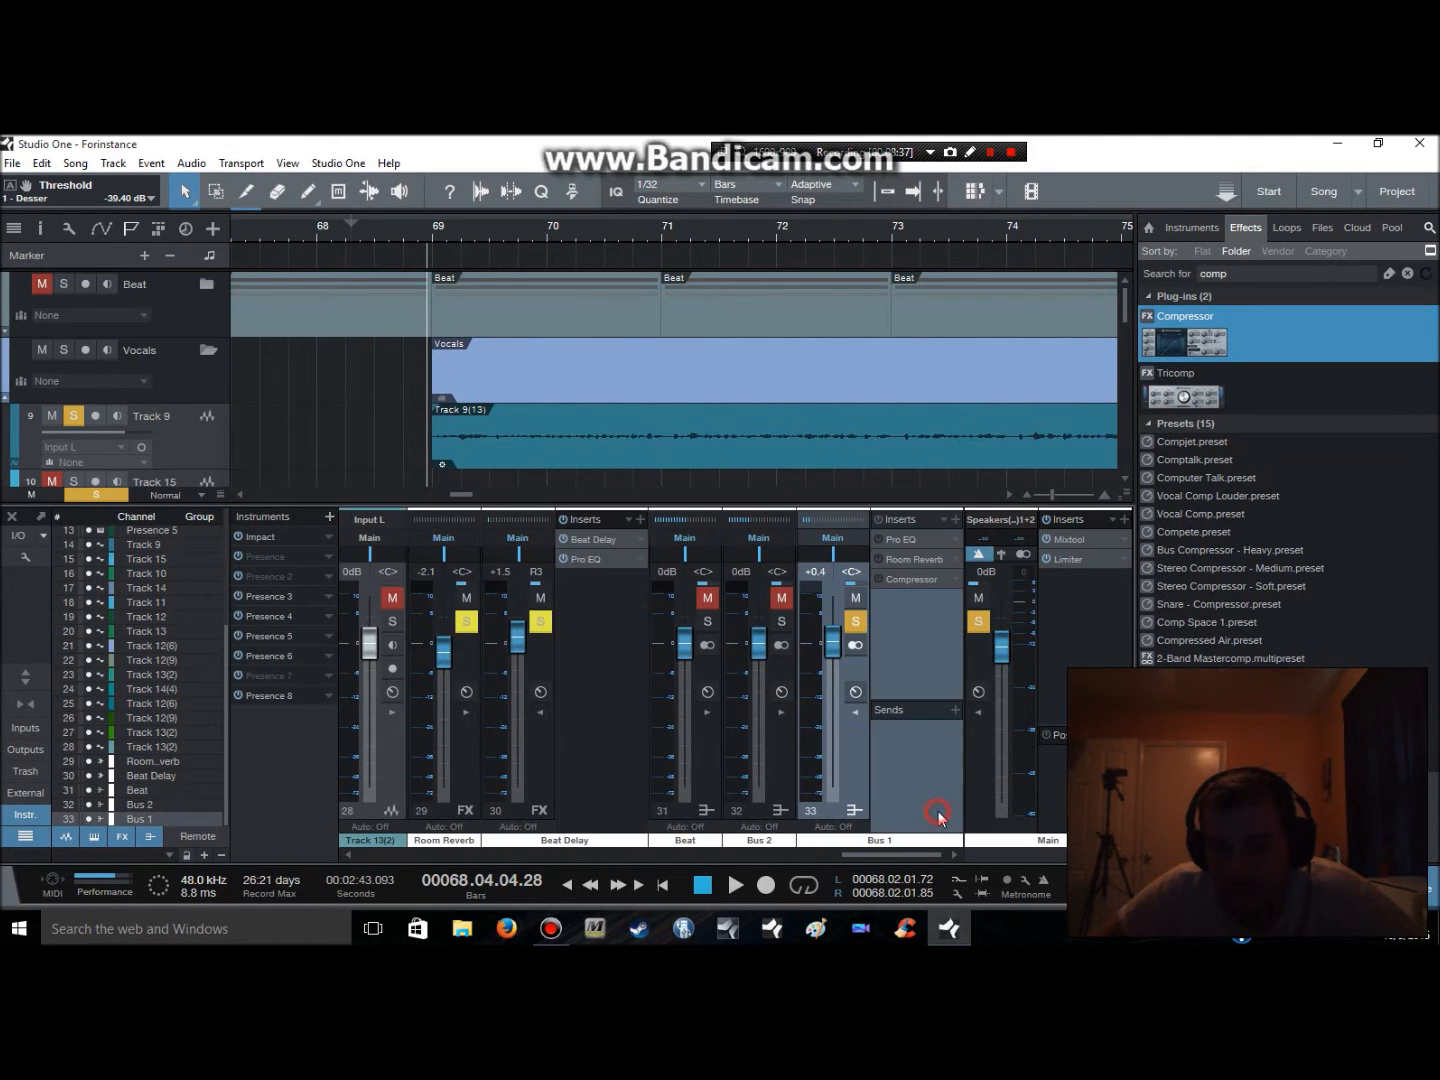
Activate Bus 1's Pro EQ, adjust its high-cut frequency around a playback of the vocals, and switch the HF band off
left_click(902, 542)
key("space")
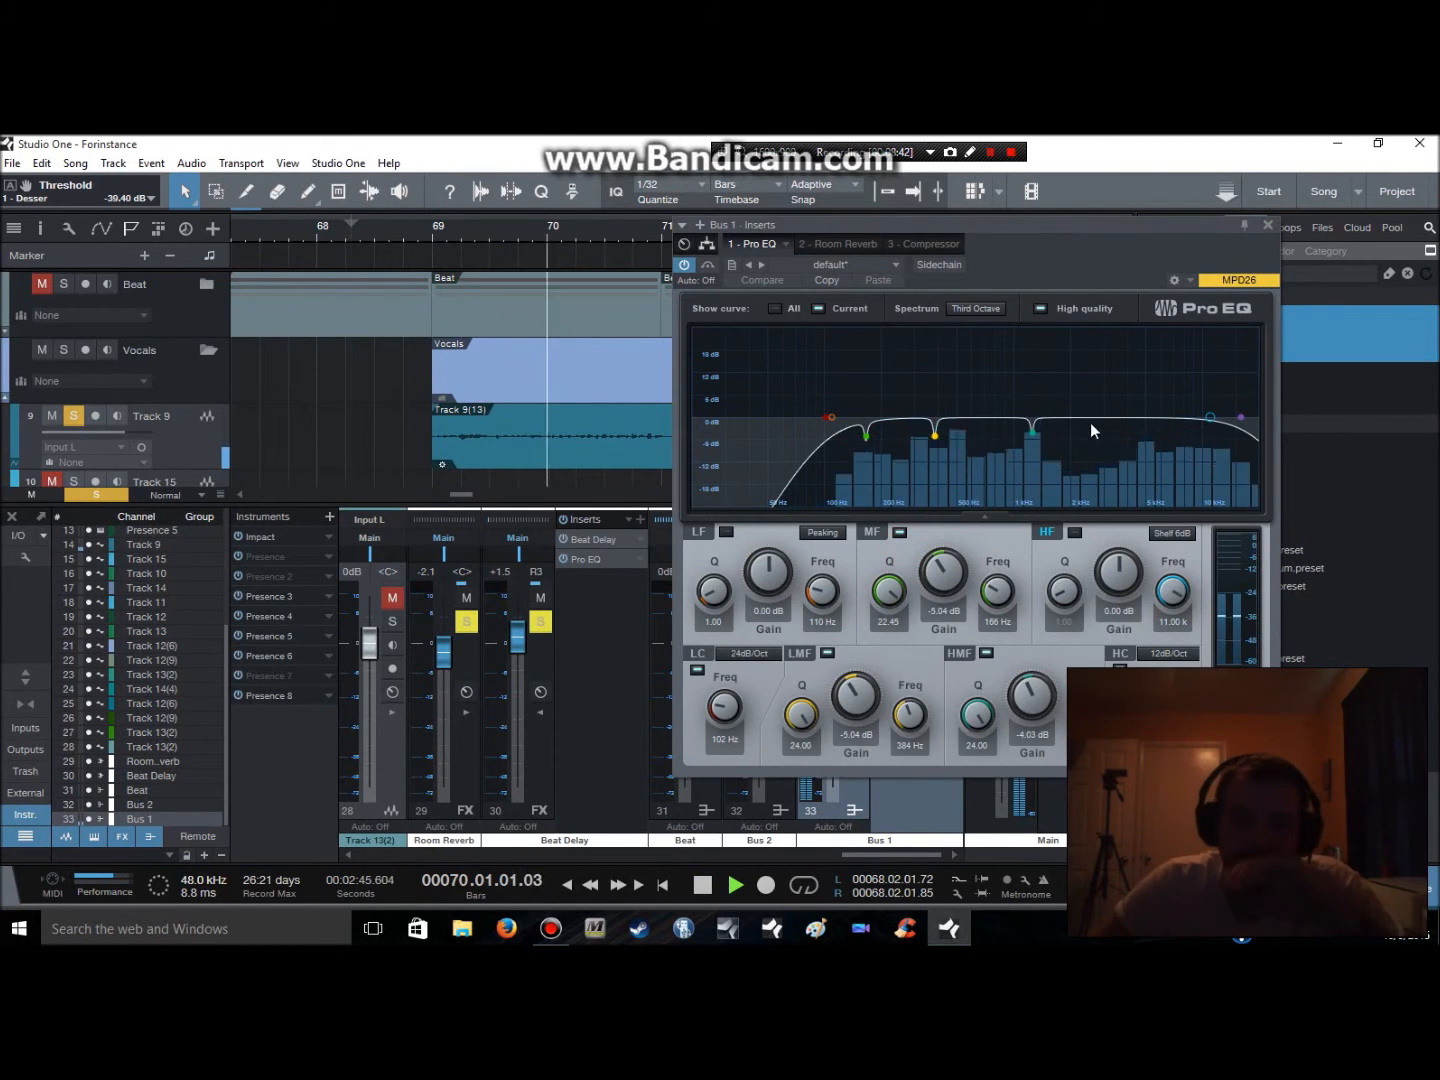
mouse_move(1212, 418)
left_mouse_down()
mouse_move(1183, 373)
mouse_move(1202, 428)
mouse_move(1200, 414)
left_mouse_up()
key("space")
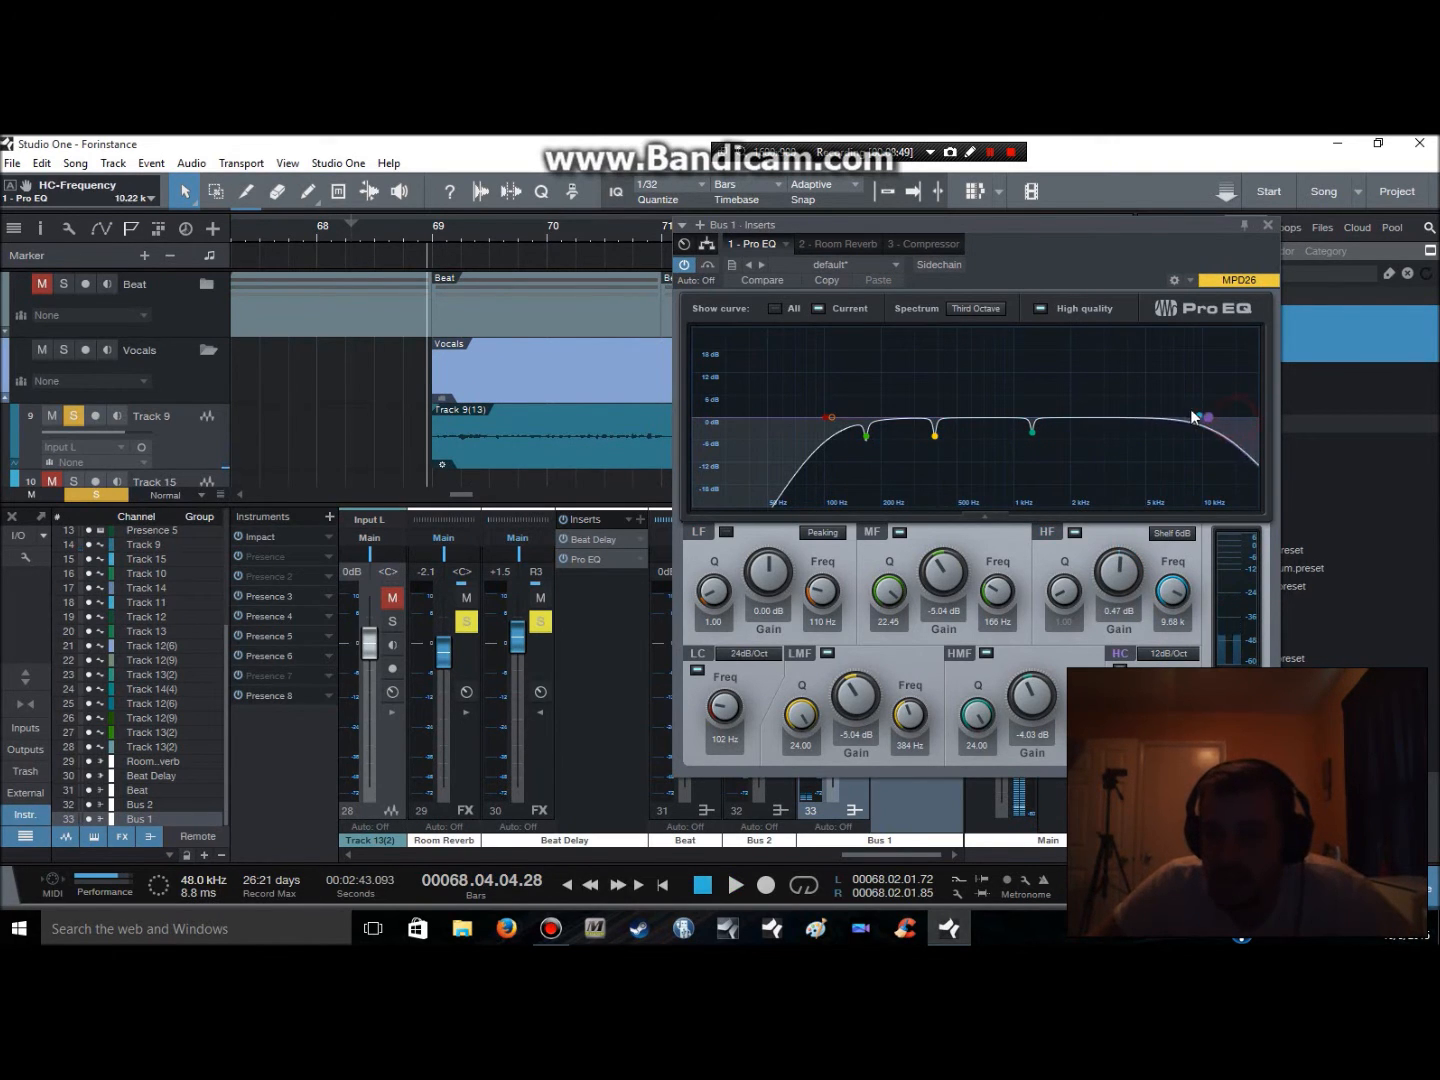
left_click_drag(1216, 411, 1237, 414)
double_click(1202, 425)
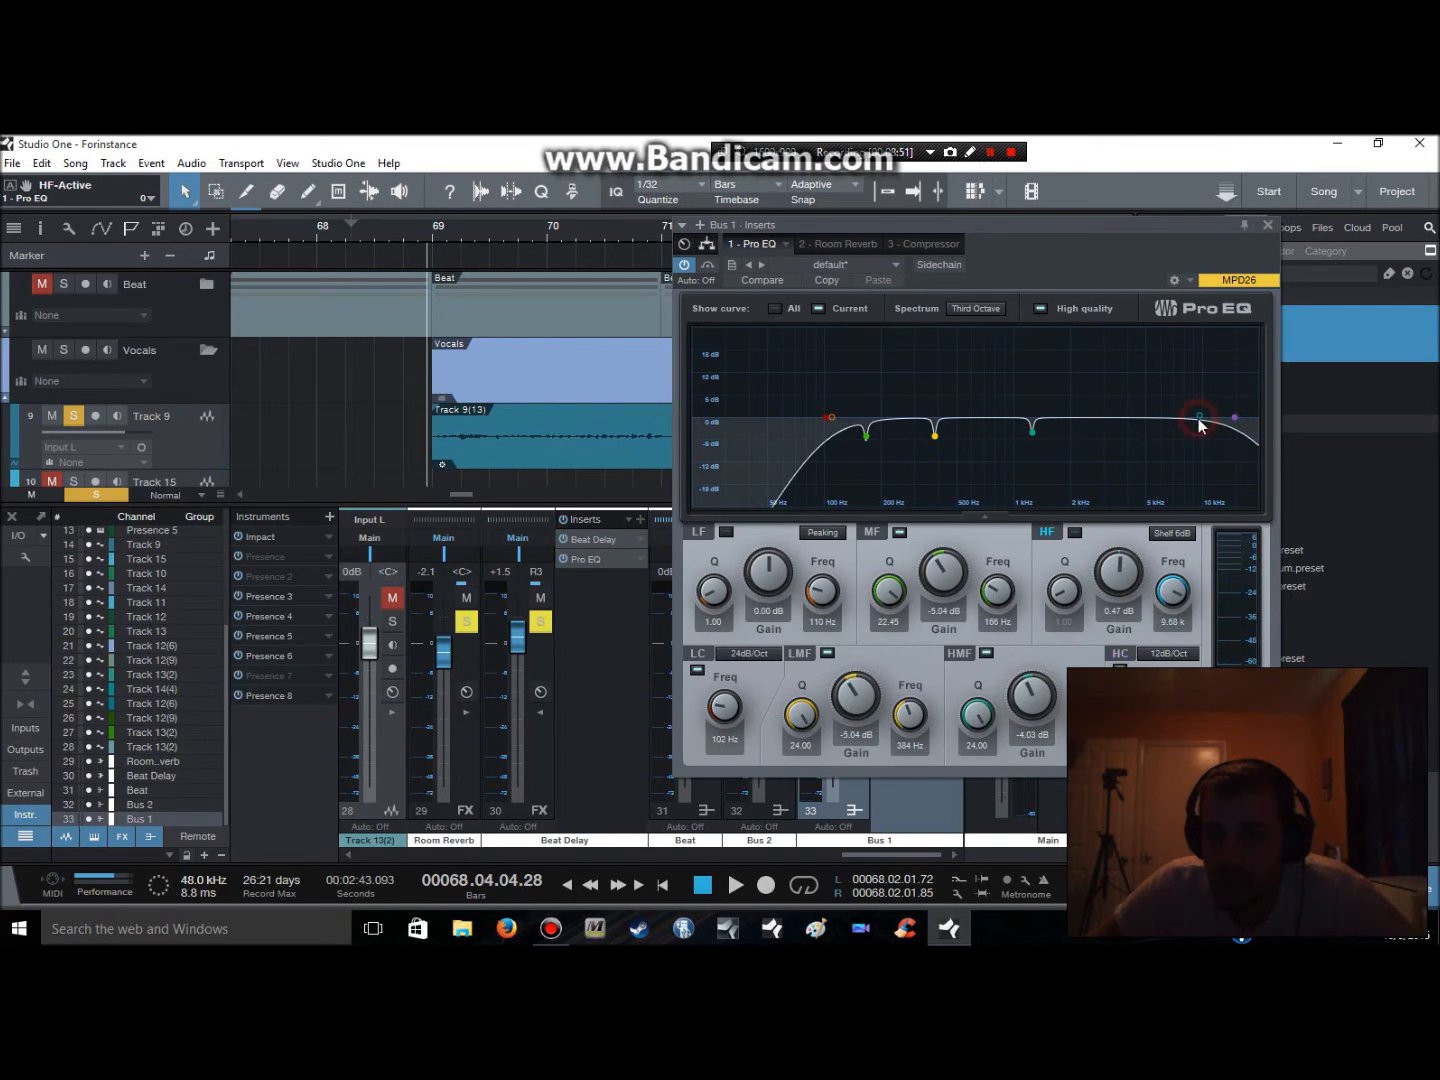
Set Bus 1's Pro EQ HF band to Peaking with Q 24.00, 9.25 kHz and -16.81 dB gain while playing back the vocals
left_click(1161, 532)
left_click(1180, 548)
left_click_drag(1122, 582, 1124, 492)
left_click_drag(1064, 591, 1117, 688)
key("space")
left_click_drag(1177, 591, 1136, 548)
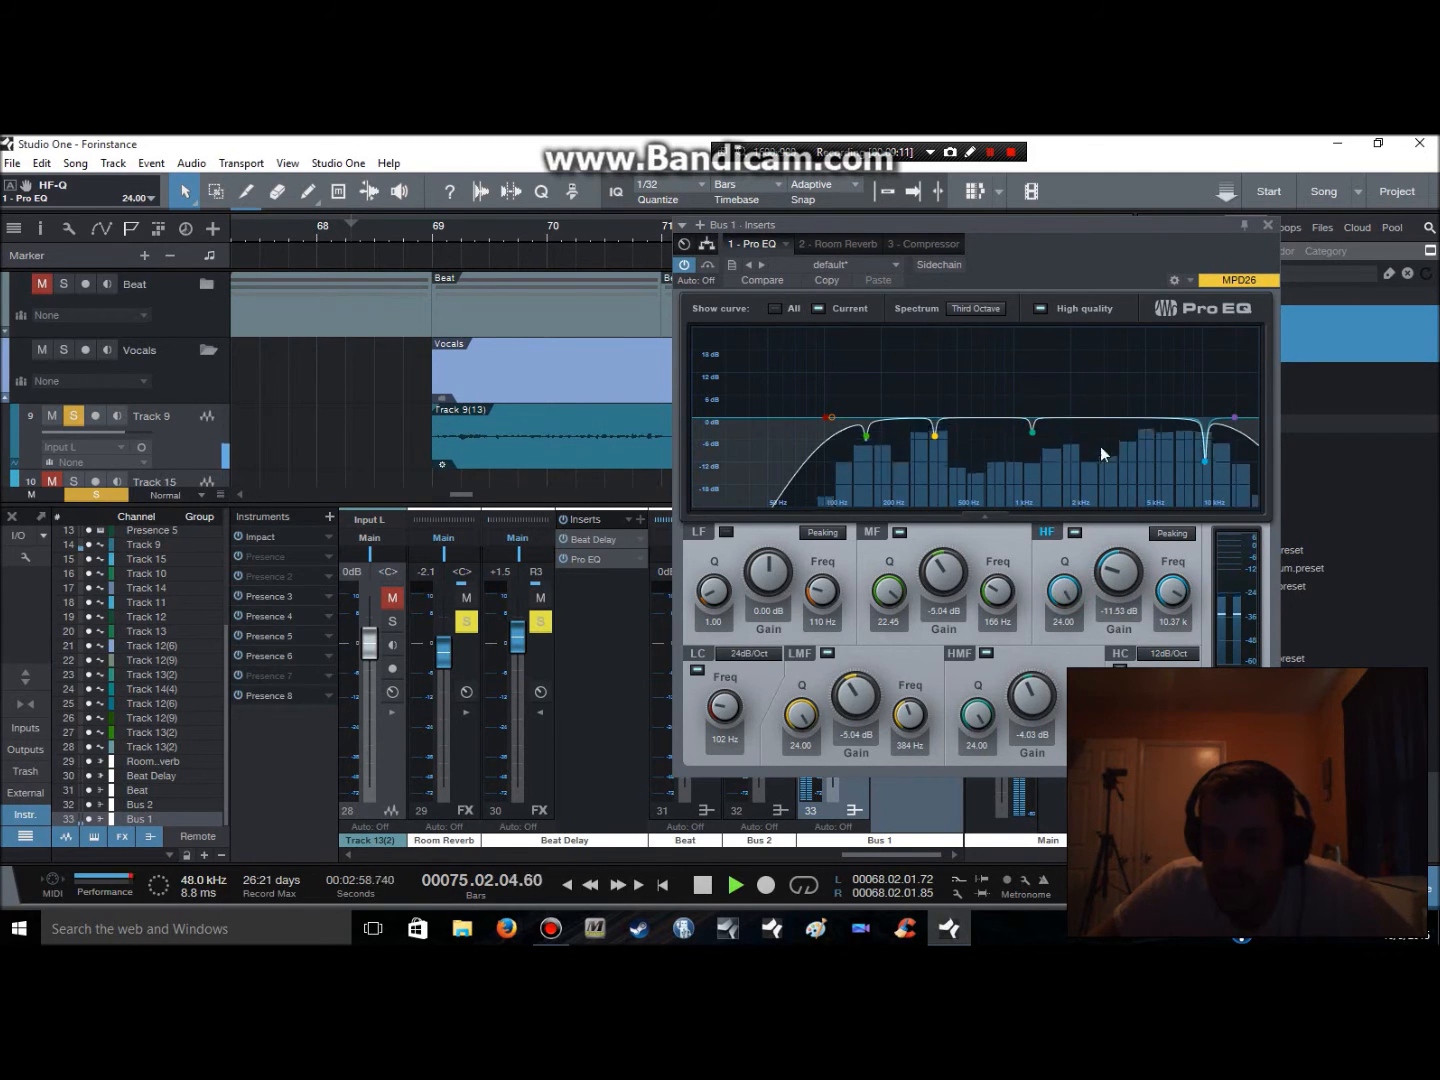
left_click_drag(1170, 580, 1120, 610)
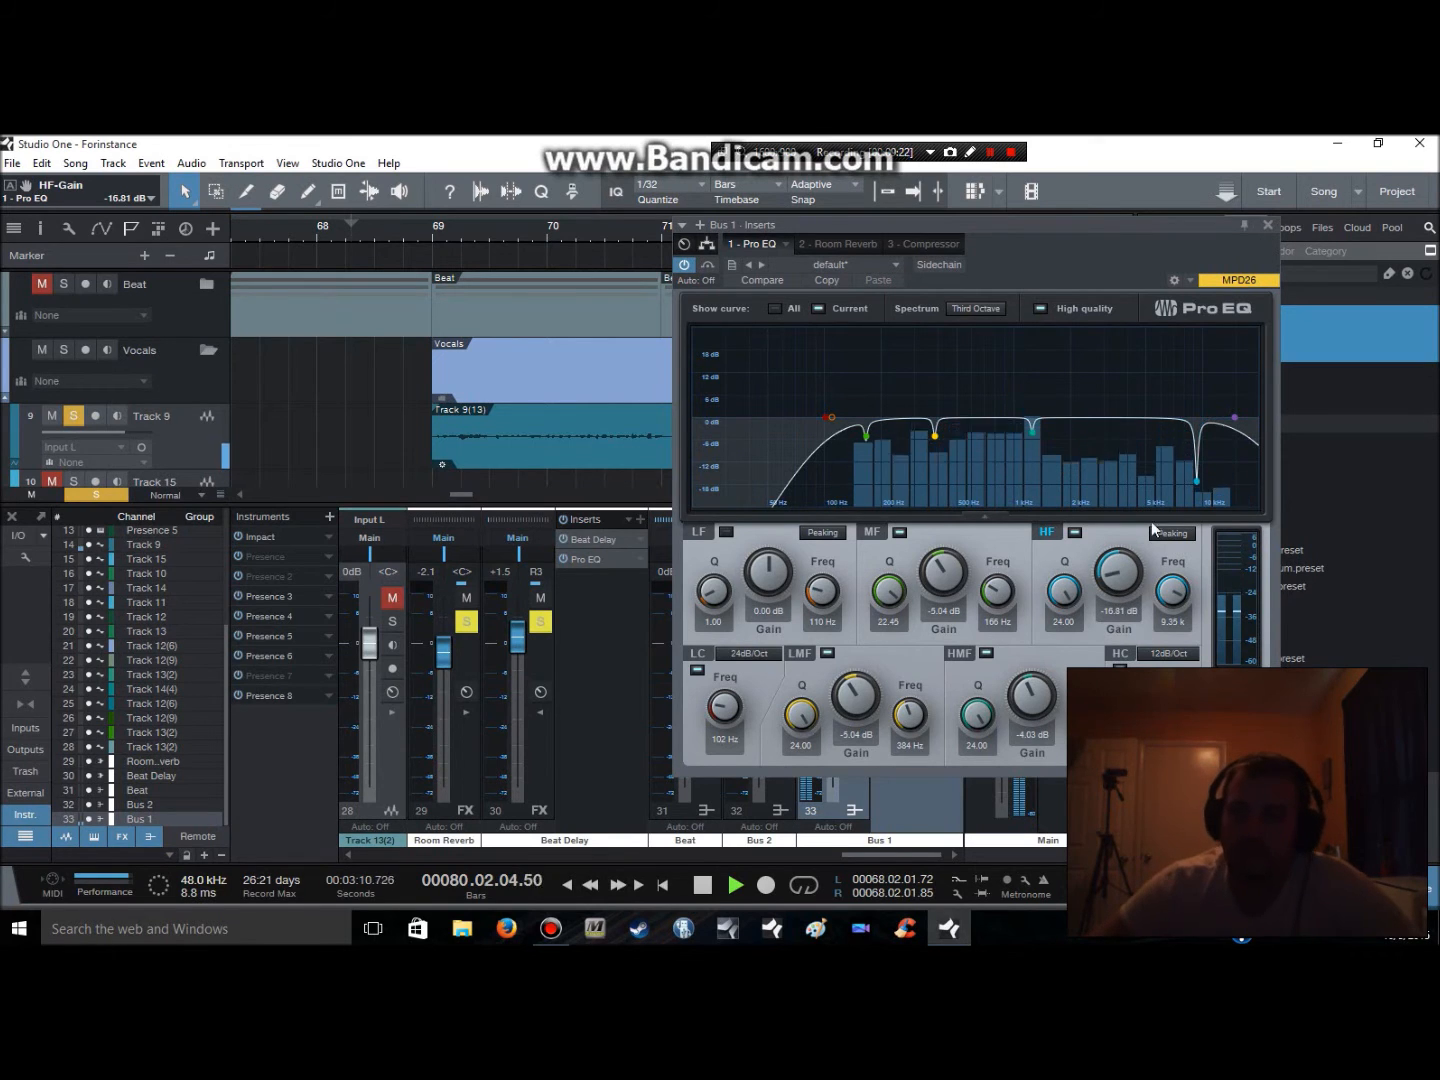
key("space")
left_click(1267, 225)
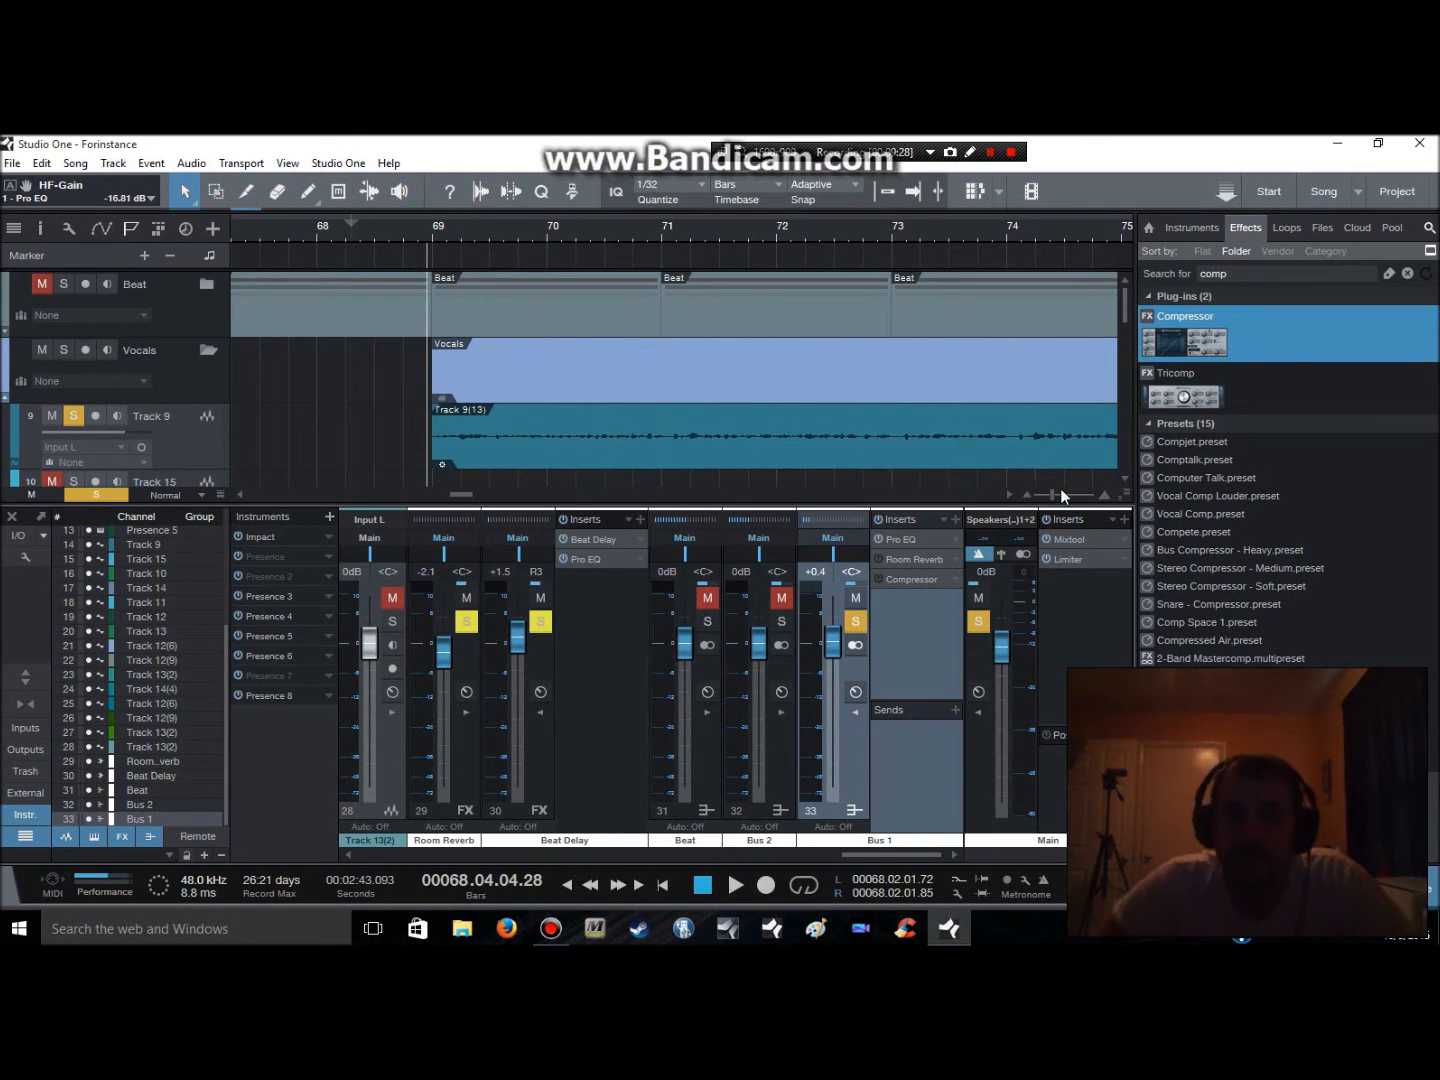
Play back the vocals briefly, activate Bus 1's Room Reverb insert and review its settings
key("space")
key("space")
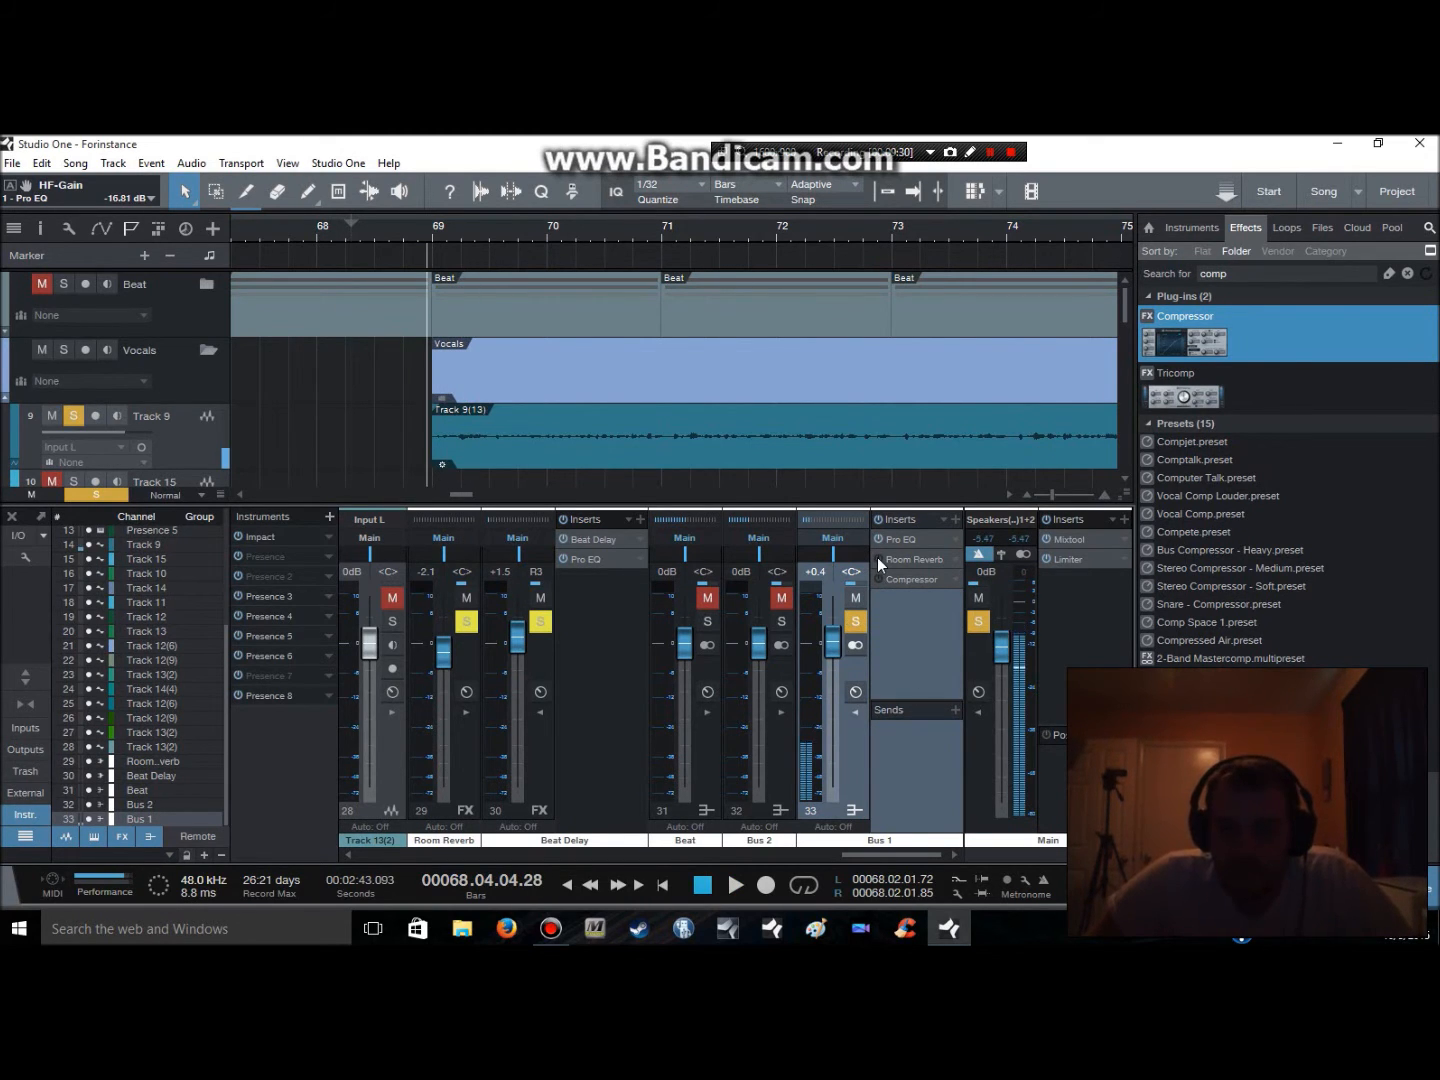
left_click(878, 559)
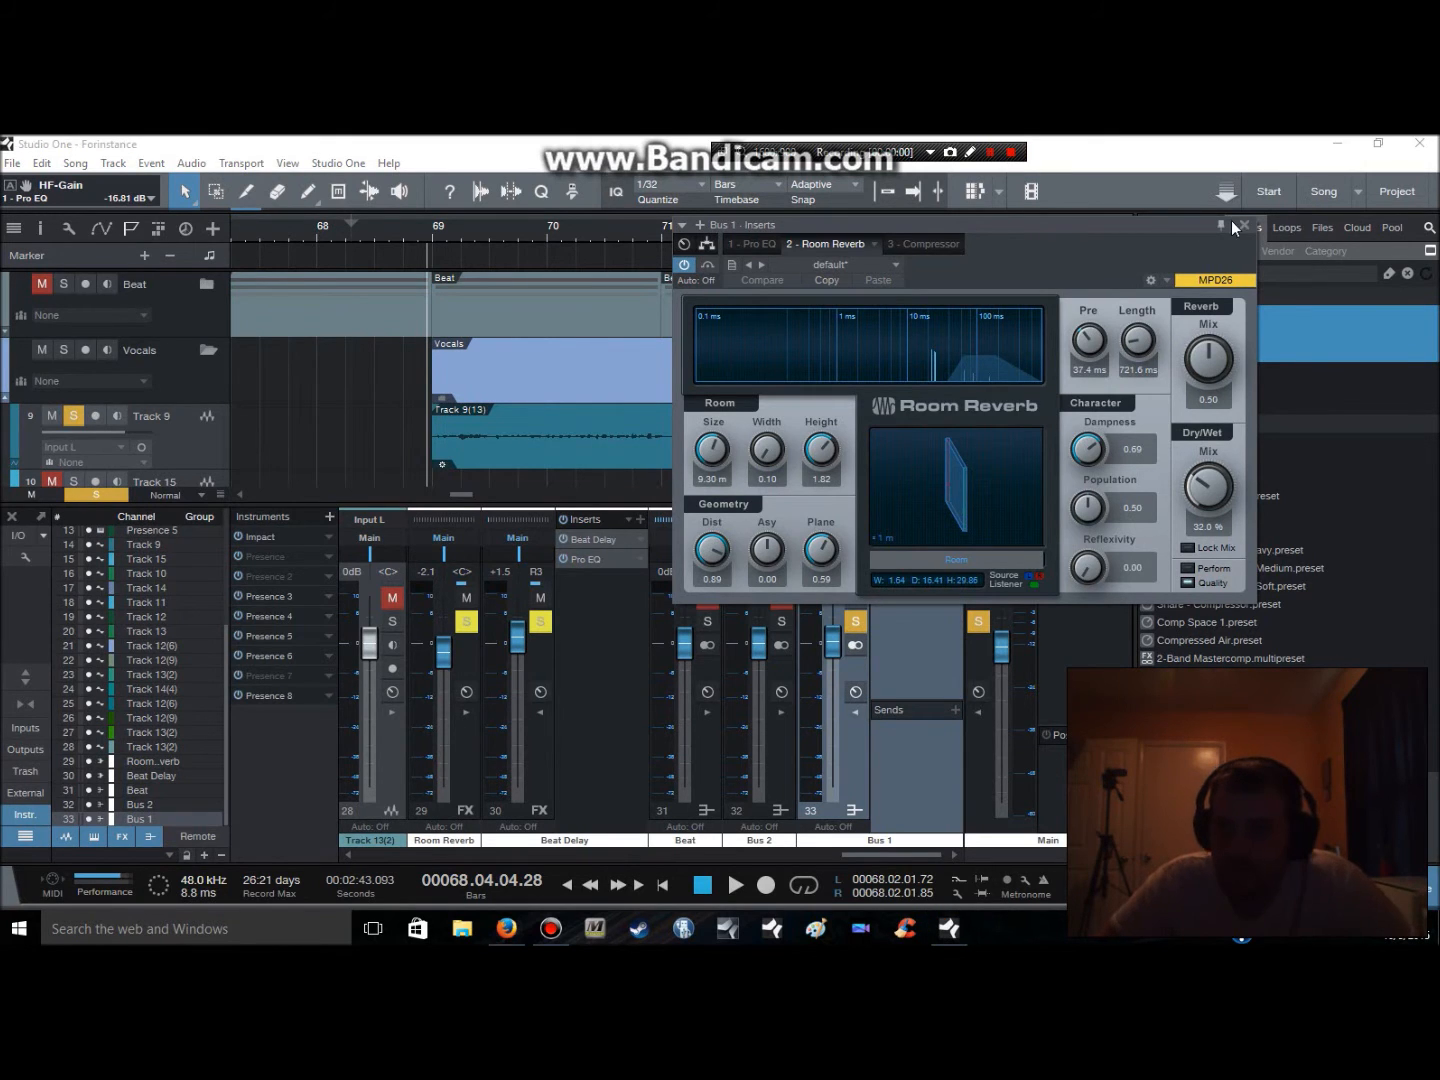
left_click(1245, 228)
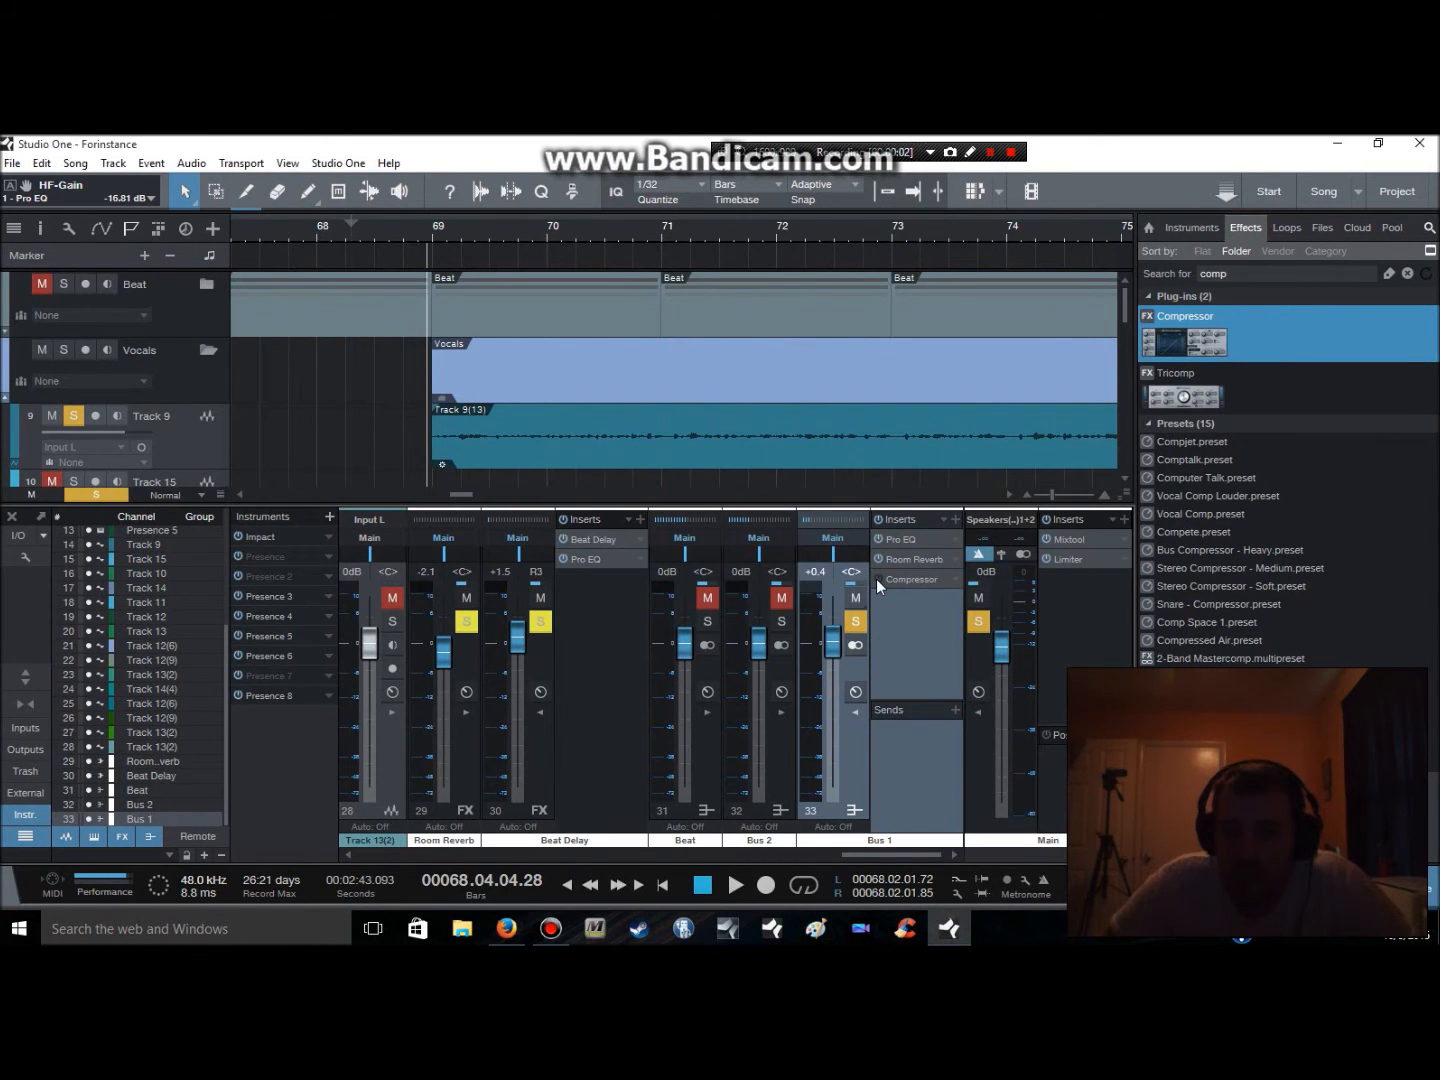
Activate Bus 1's Compressor insert and play back the vocals without and with it to compare
key("space")
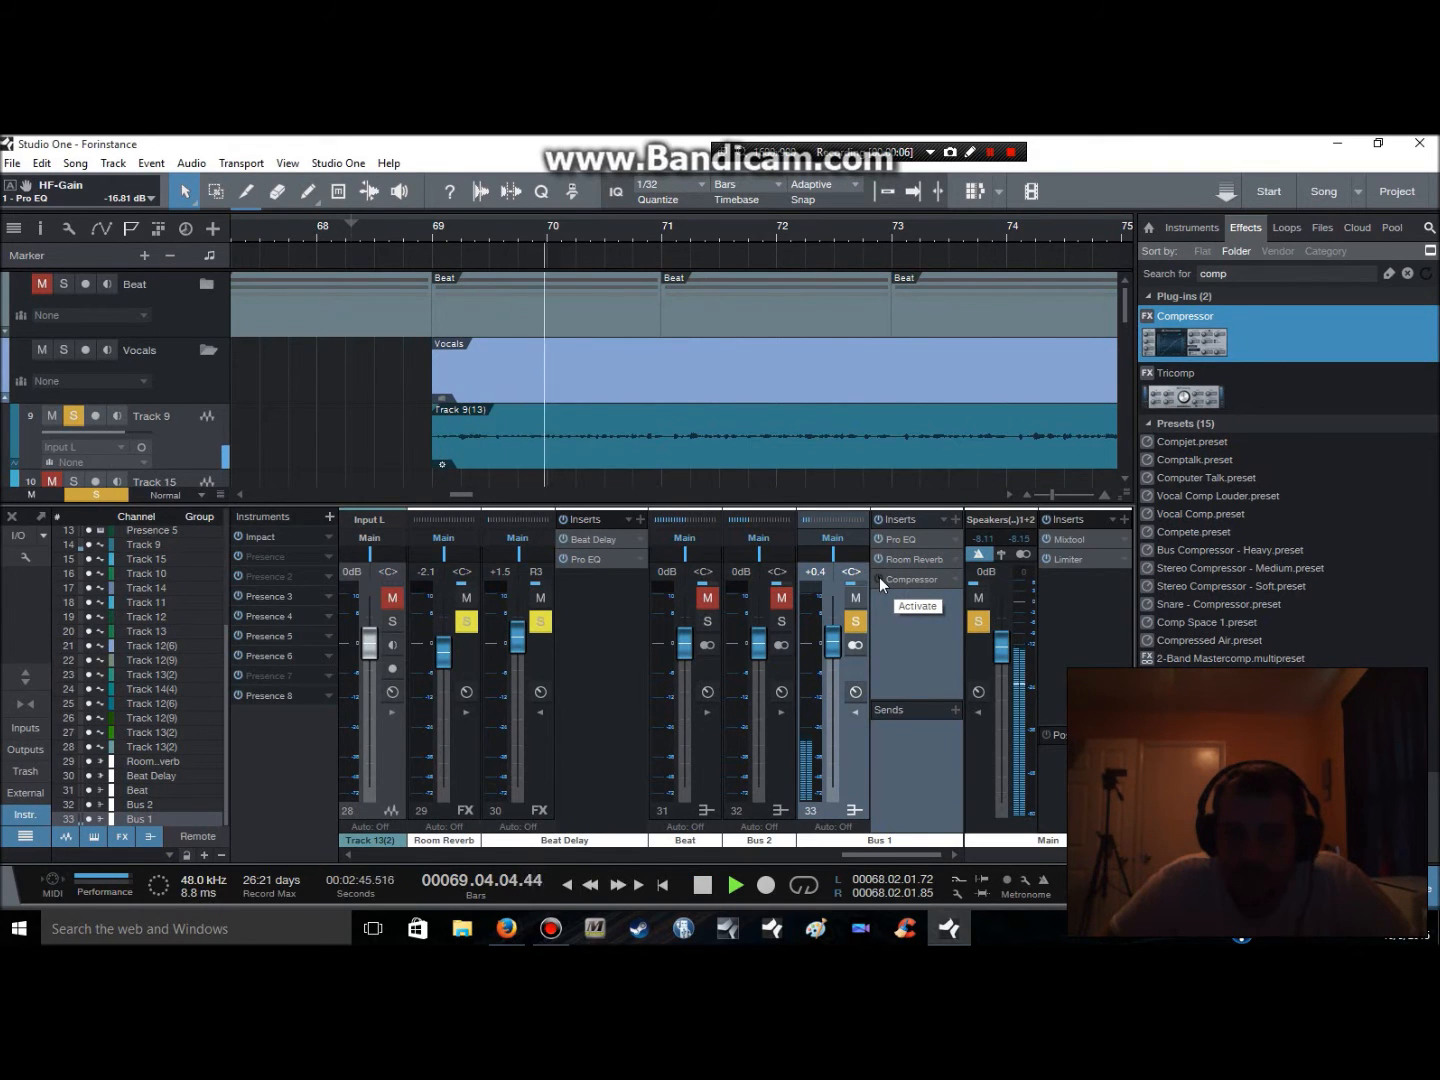
key("space")
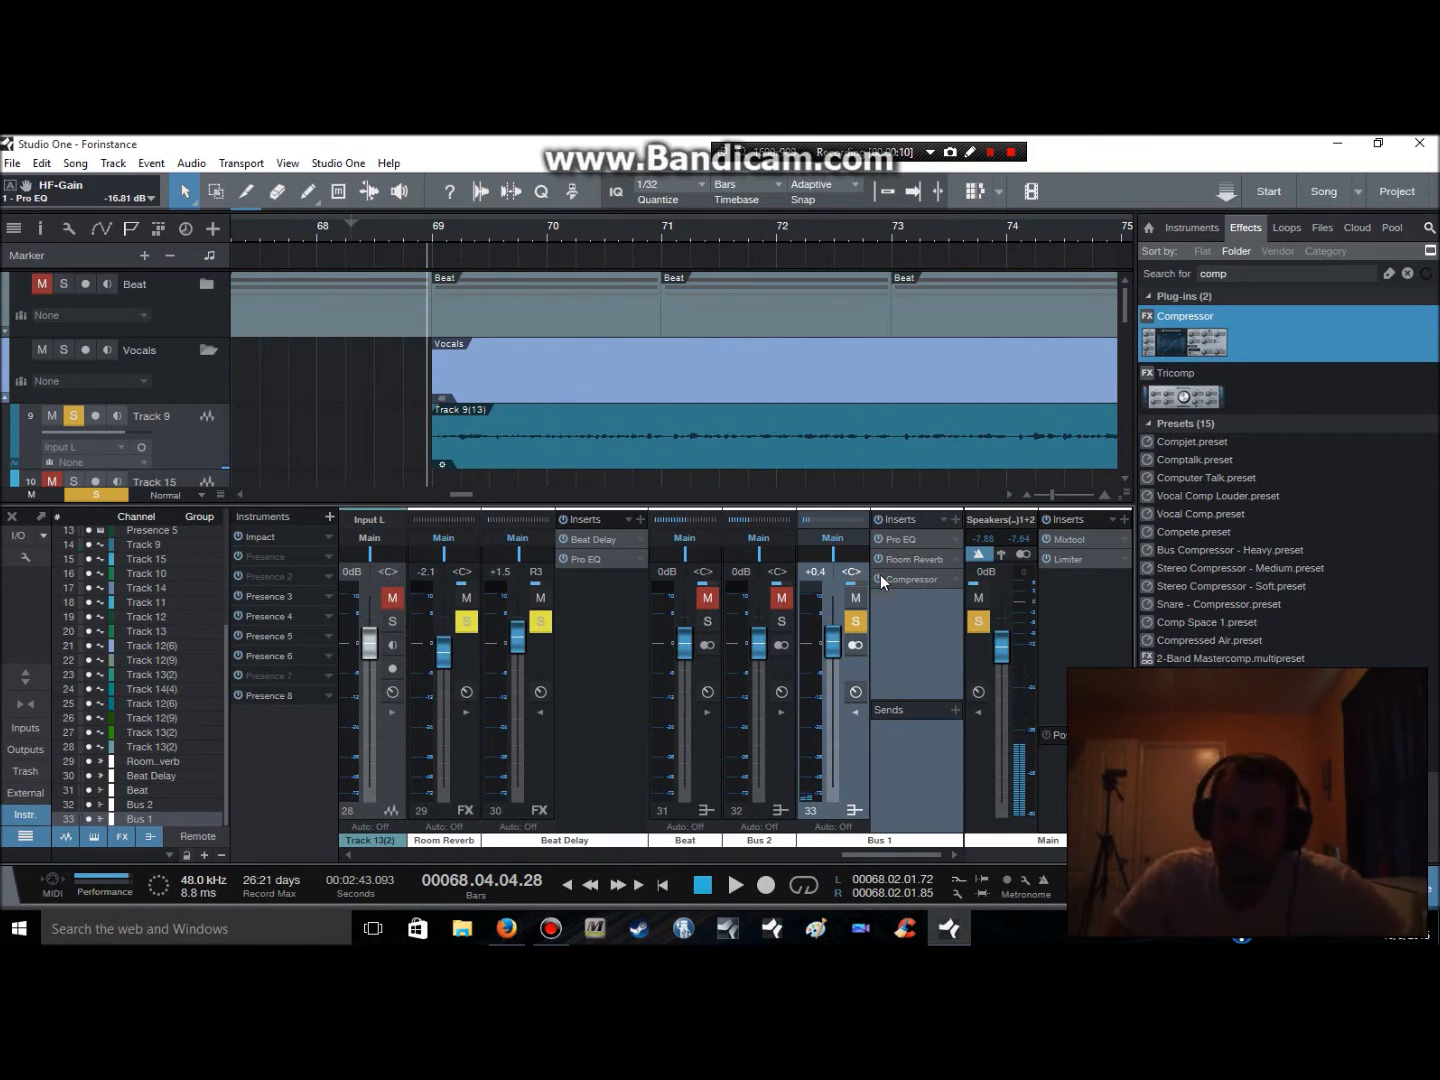
left_click(910, 584)
key("space")
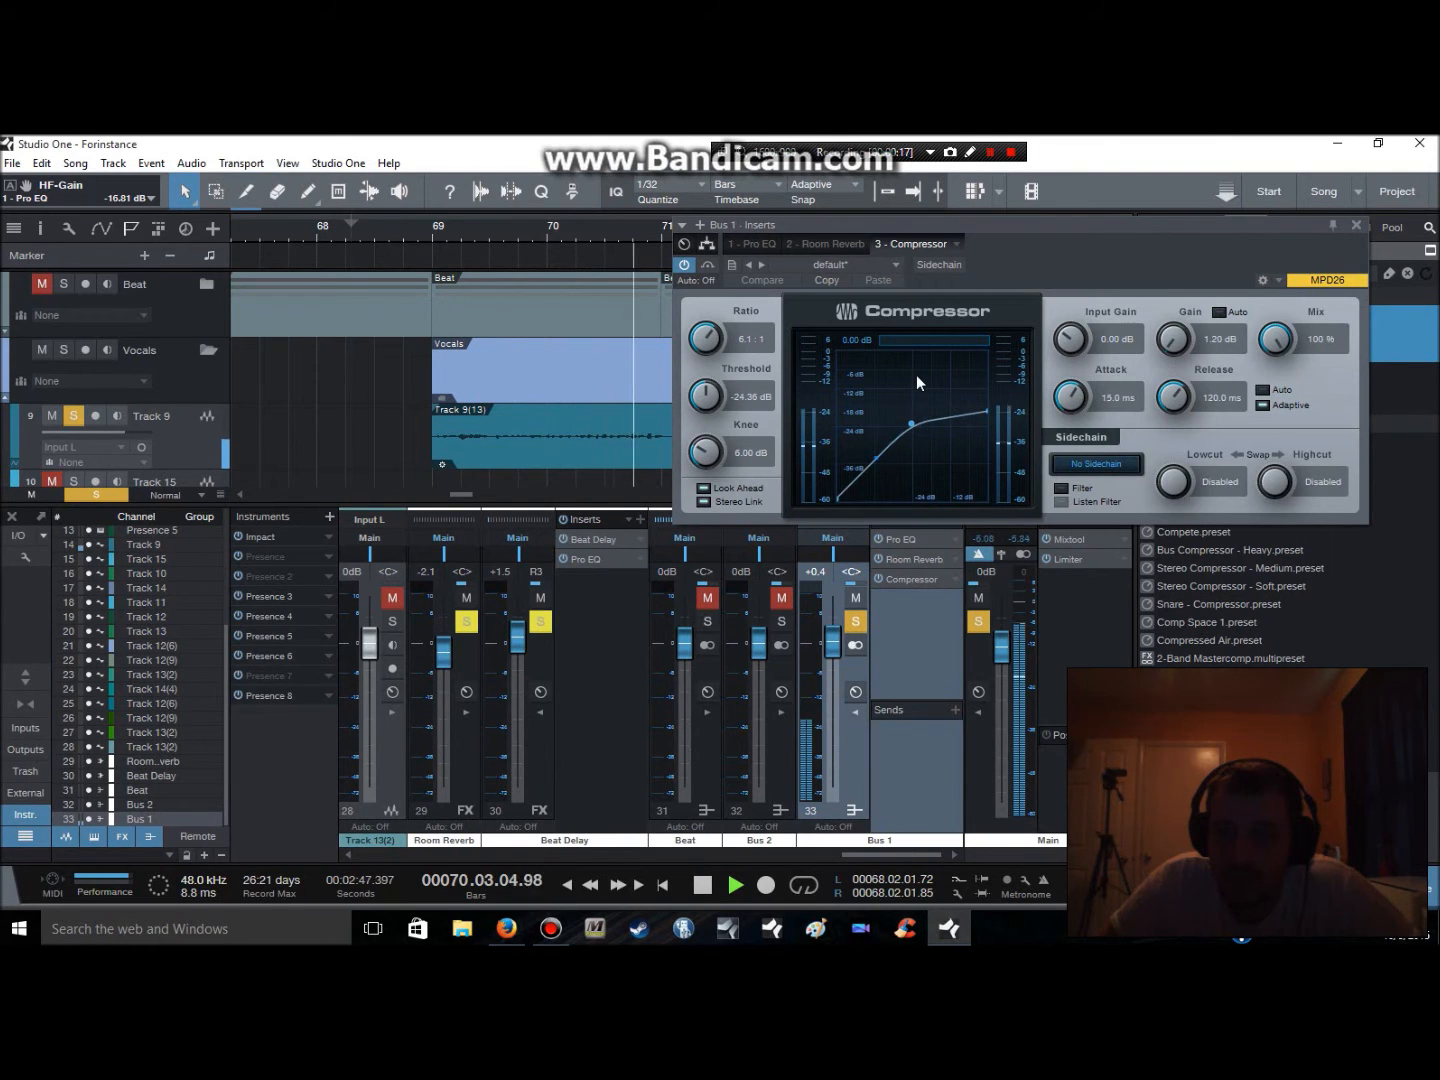
key("space")
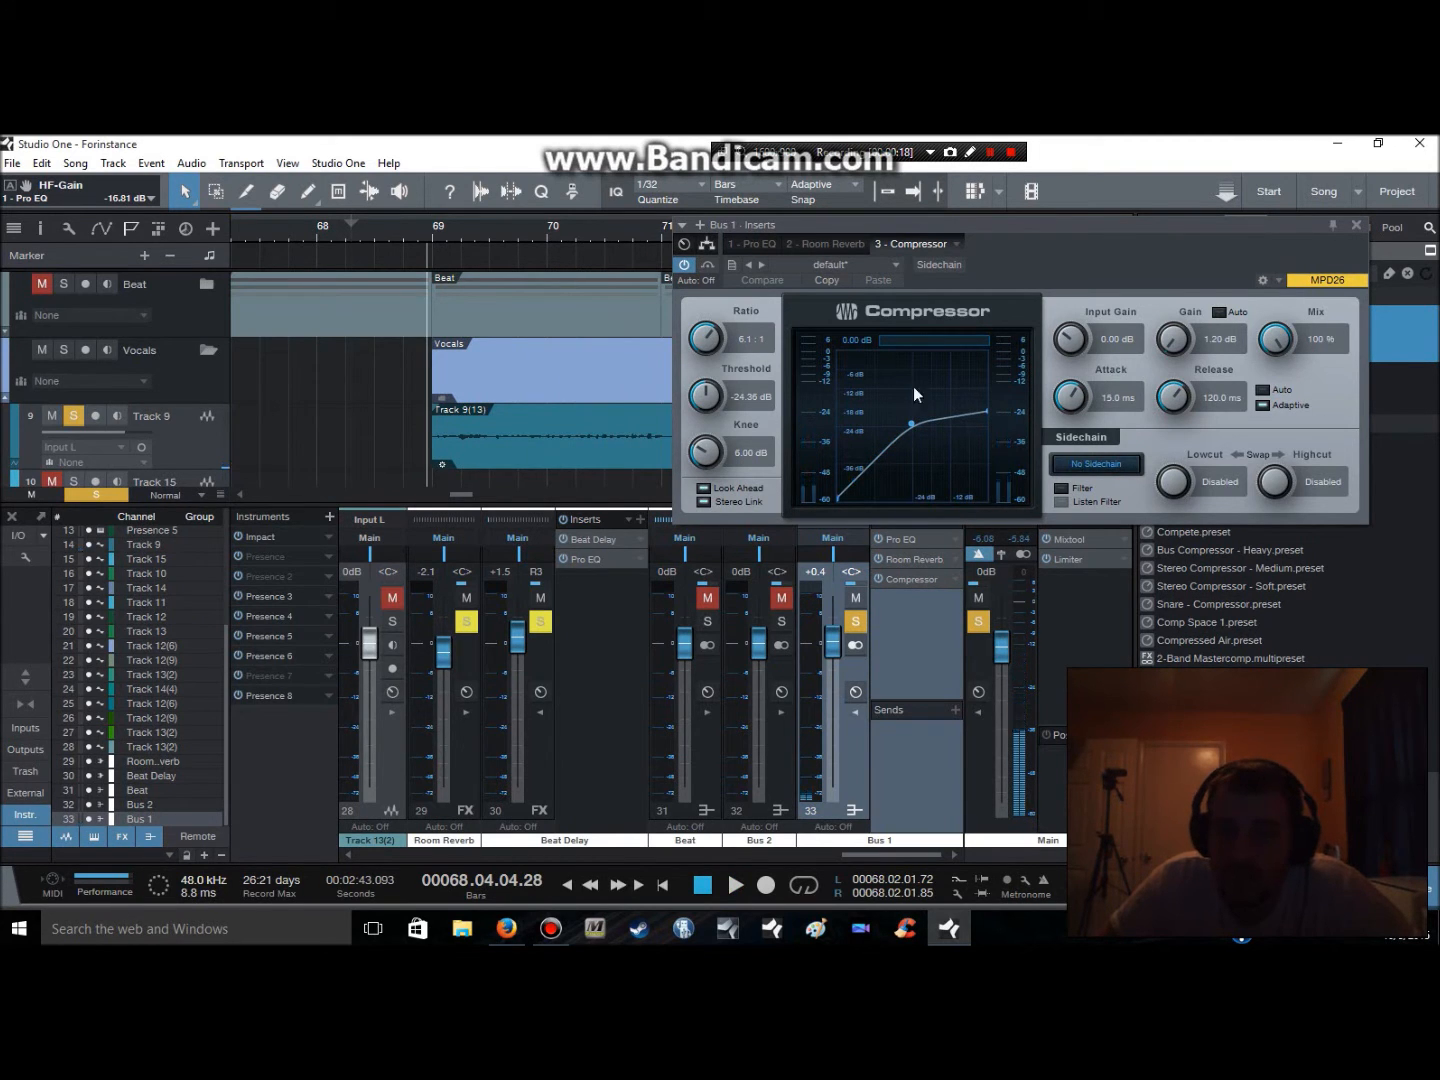
Start playback and take Track 9 out of solo to hear the full mix
key("space")
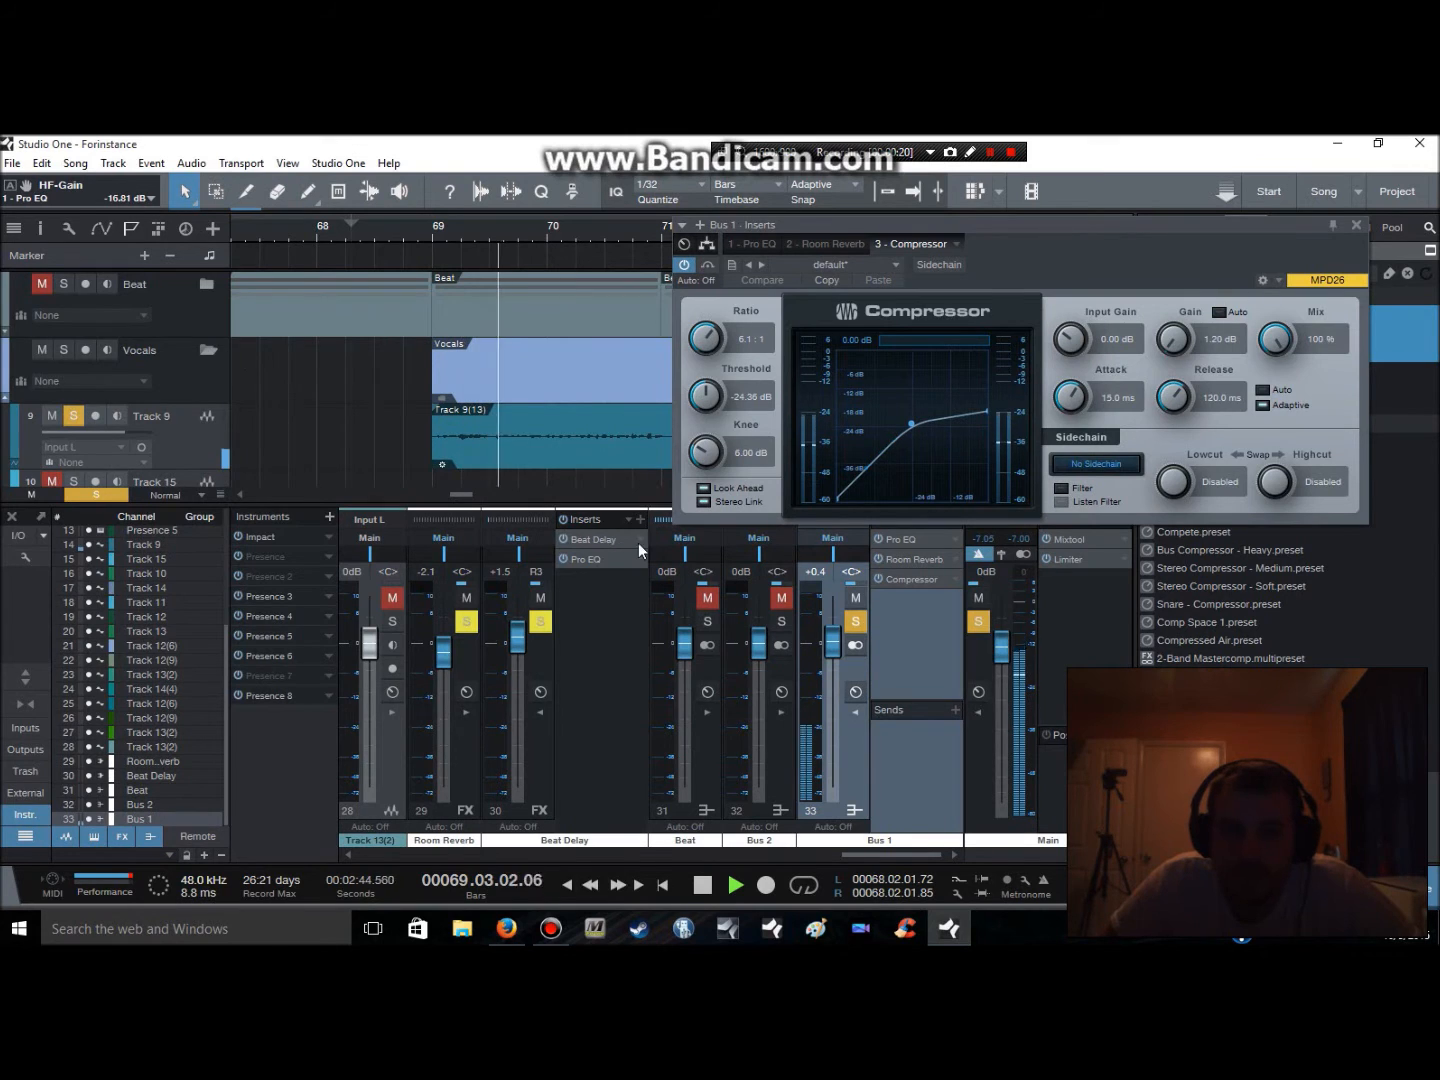
left_click(73, 415)
left_click(95, 415)
left_click(96, 415)
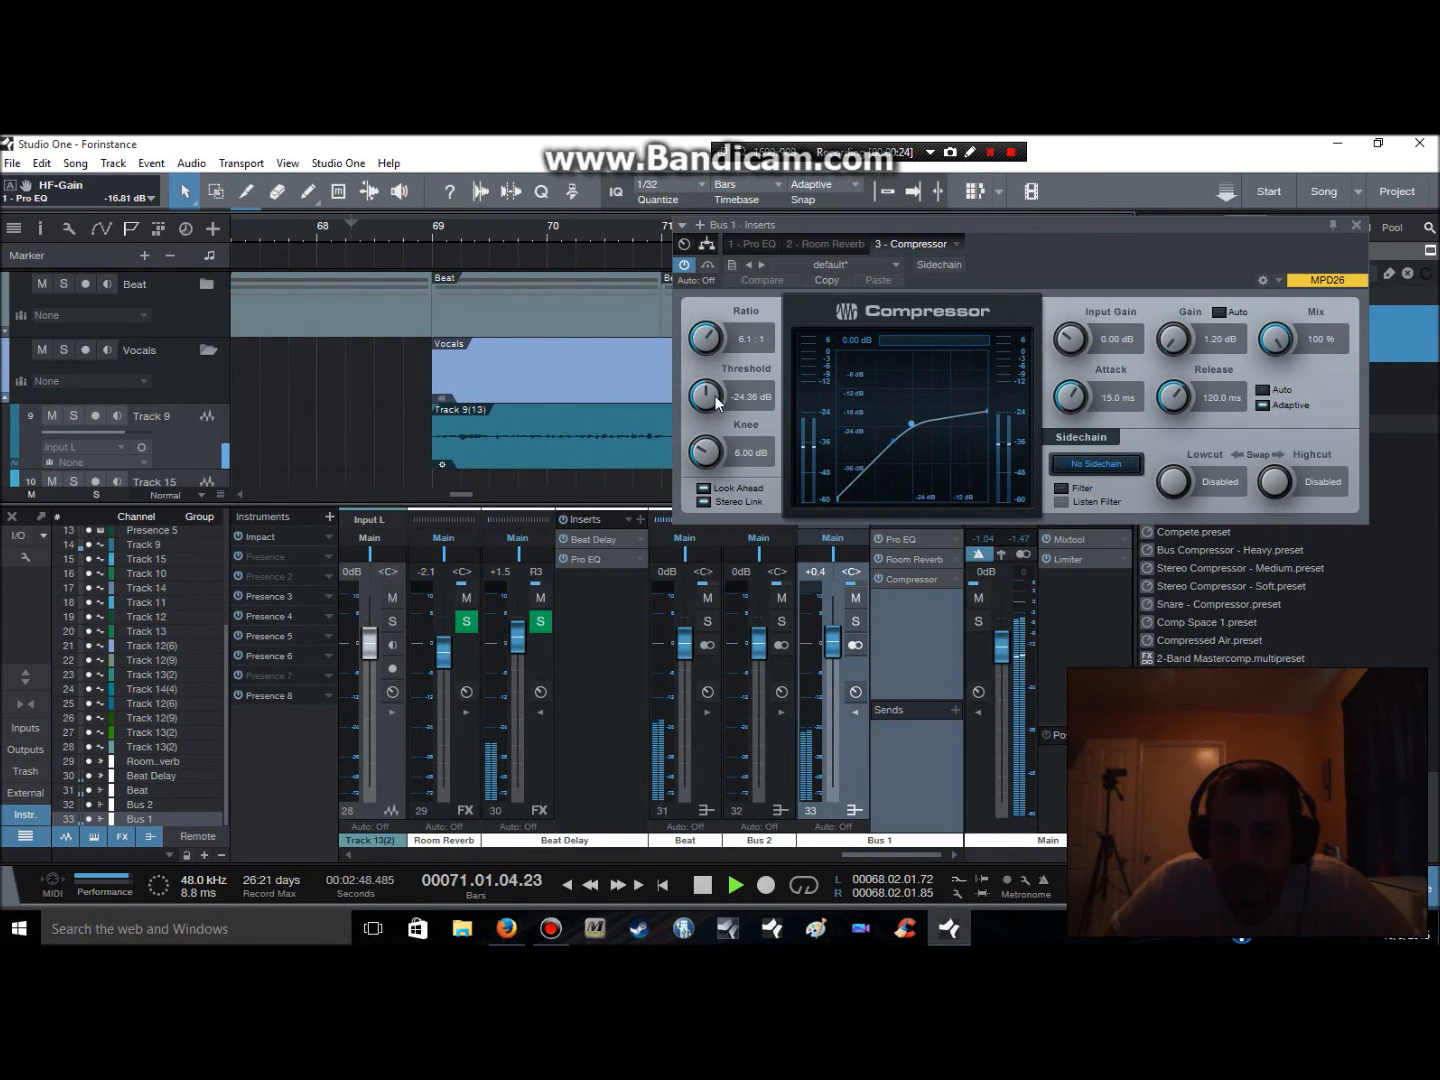
Set Bus 1's Compressor threshold to -29.16 dB and its gain to 2.88 dB against the full mix
left_click_drag(715, 402, 715, 400)
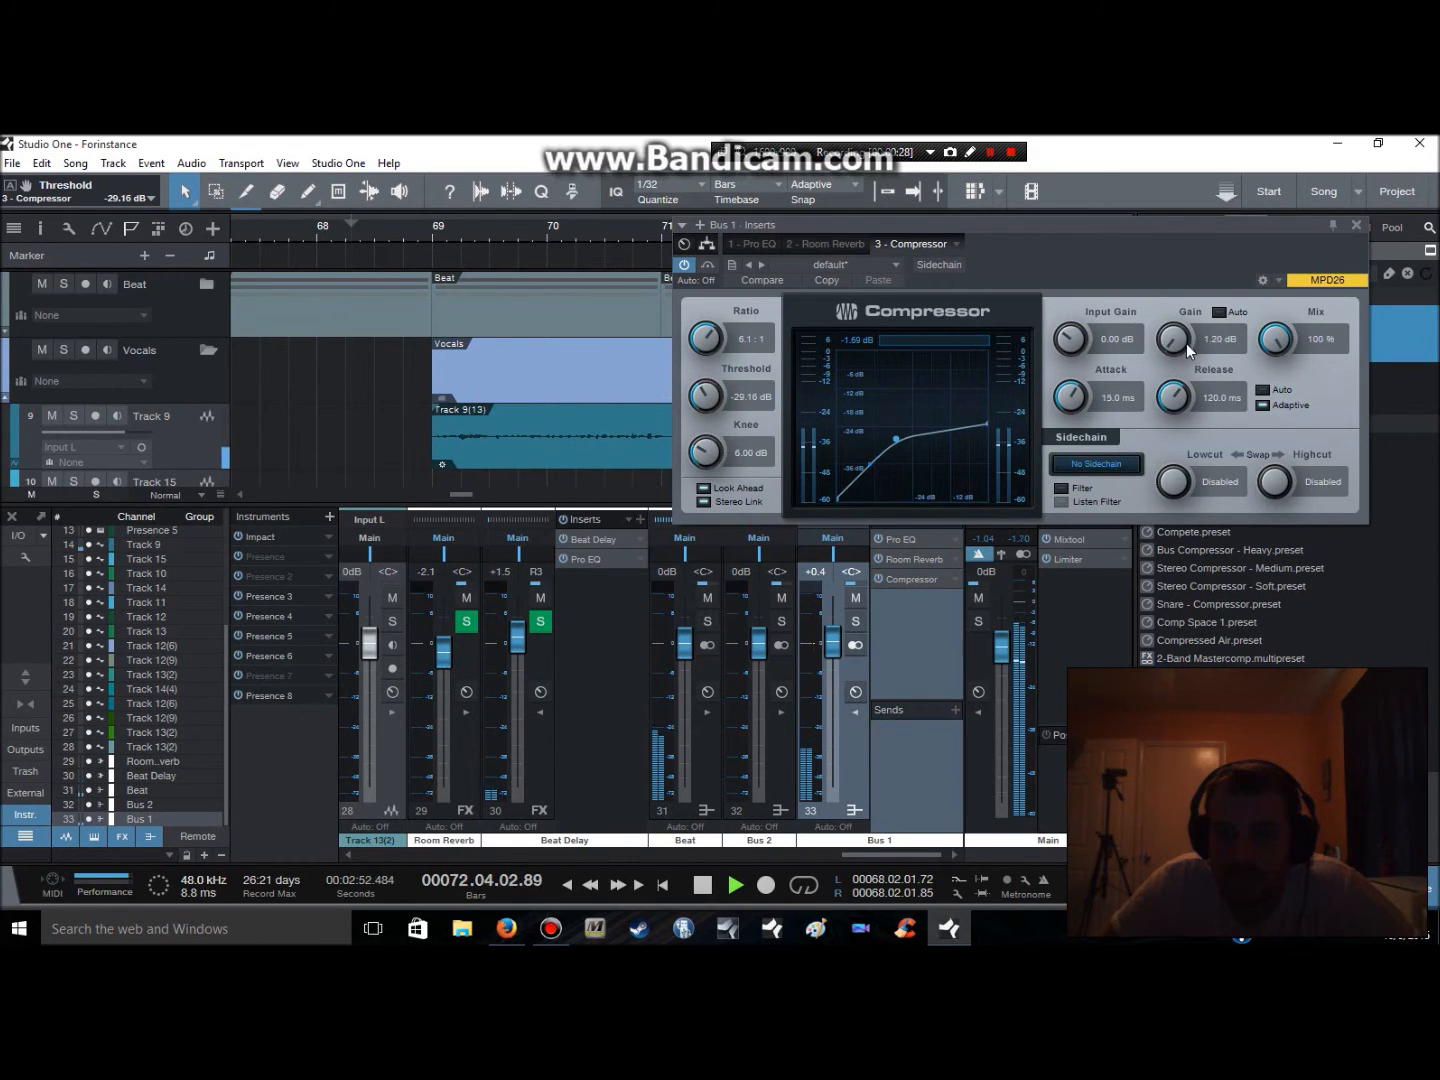
left_click_drag(1186, 343, 1185, 333)
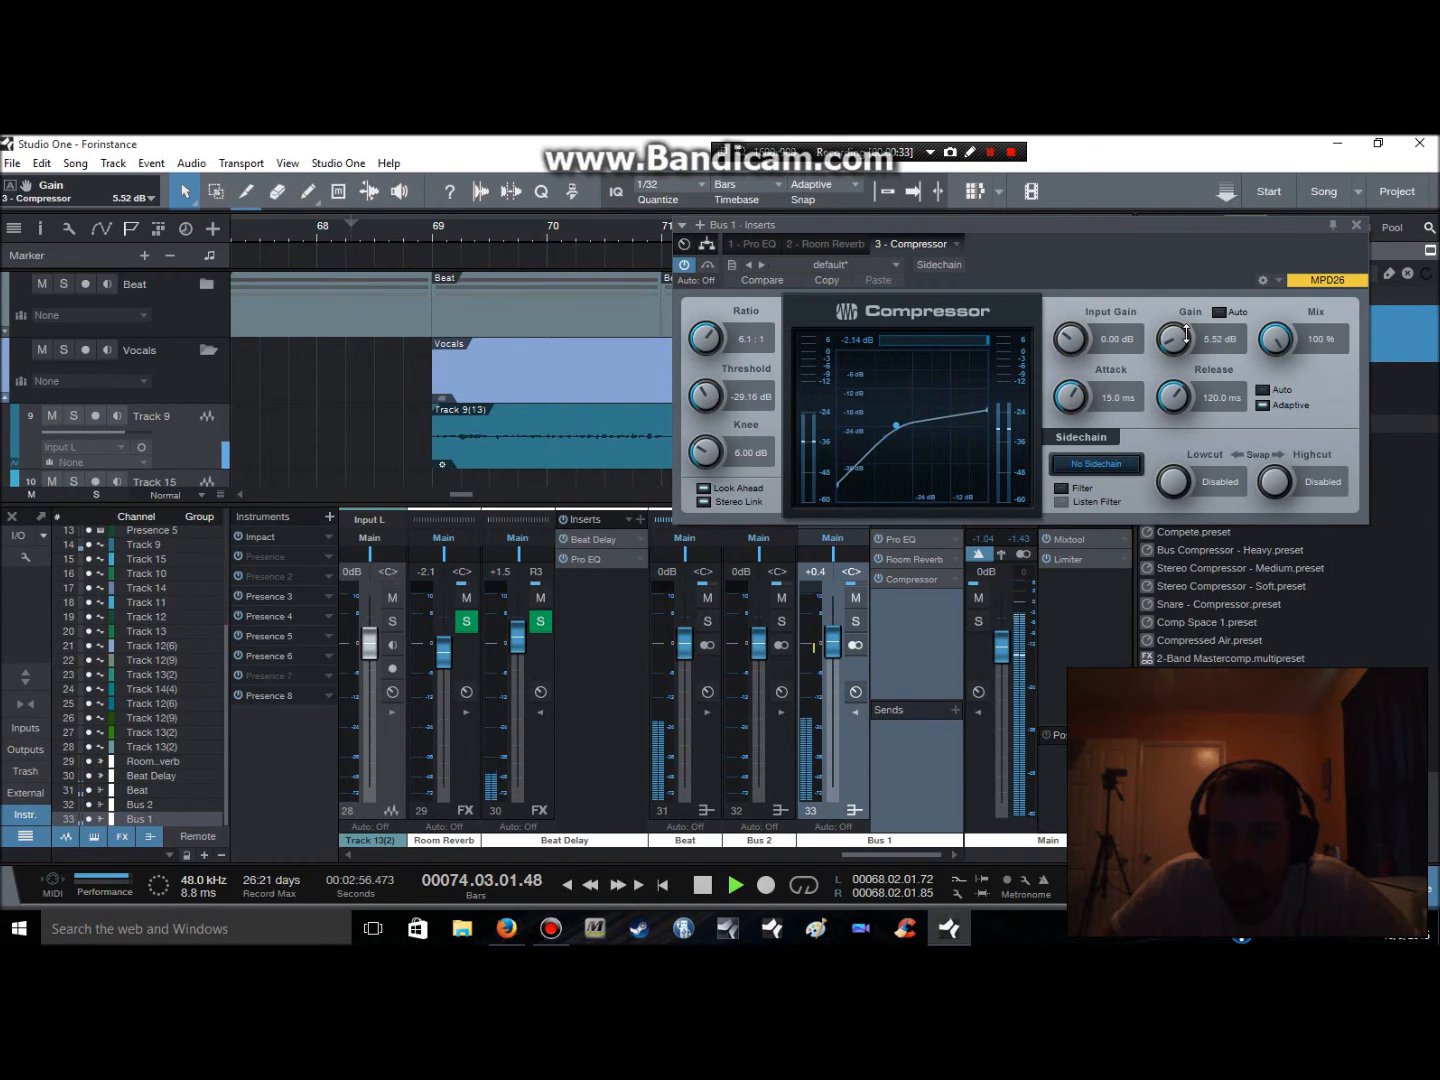
left_click_drag(1175, 337, 1192, 382)
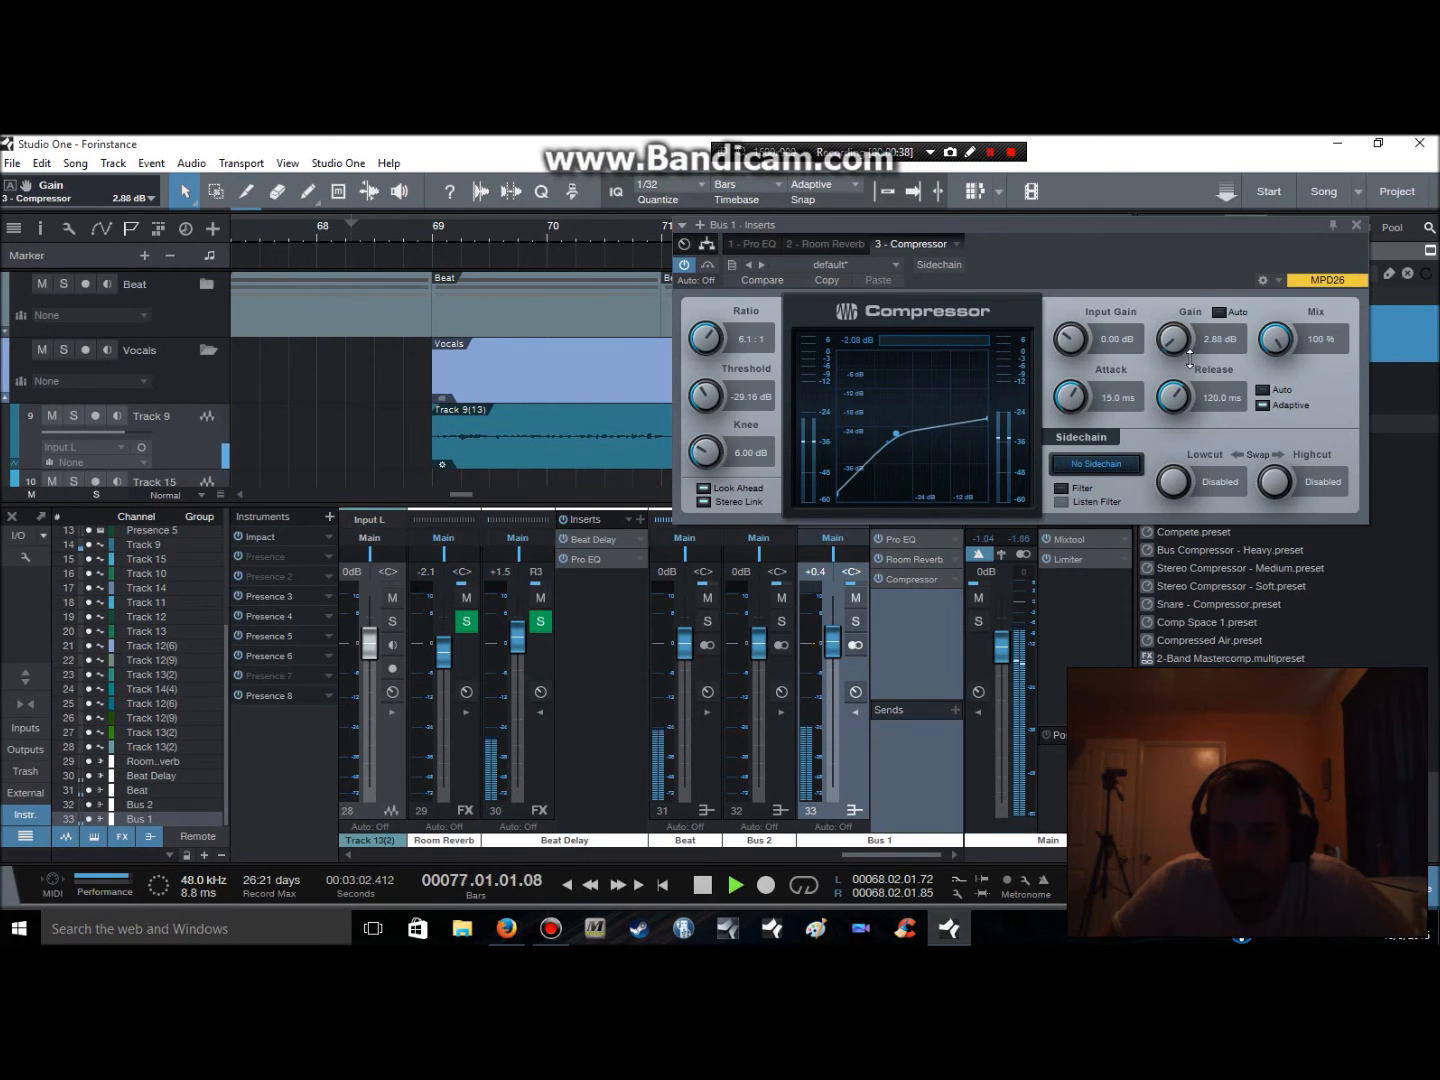
left_click(1356, 228)
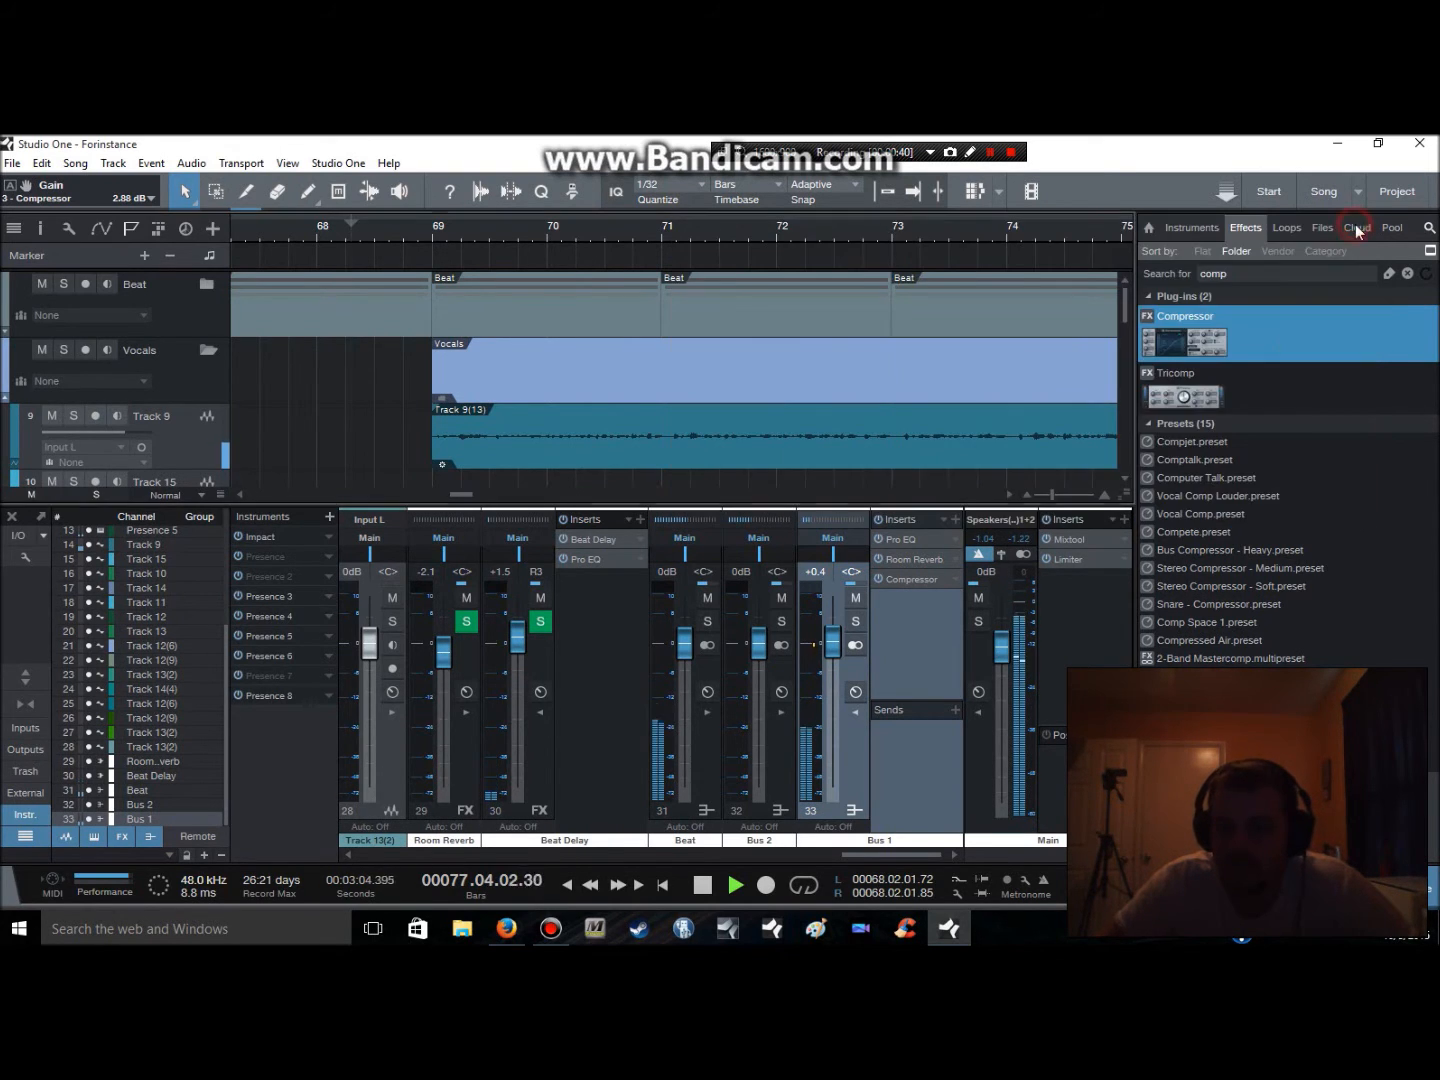
Follow the playback up to bar 85 and examine the Track 9 vocal and the short Track 10 clips
scroll(981, 473, "down", 1)
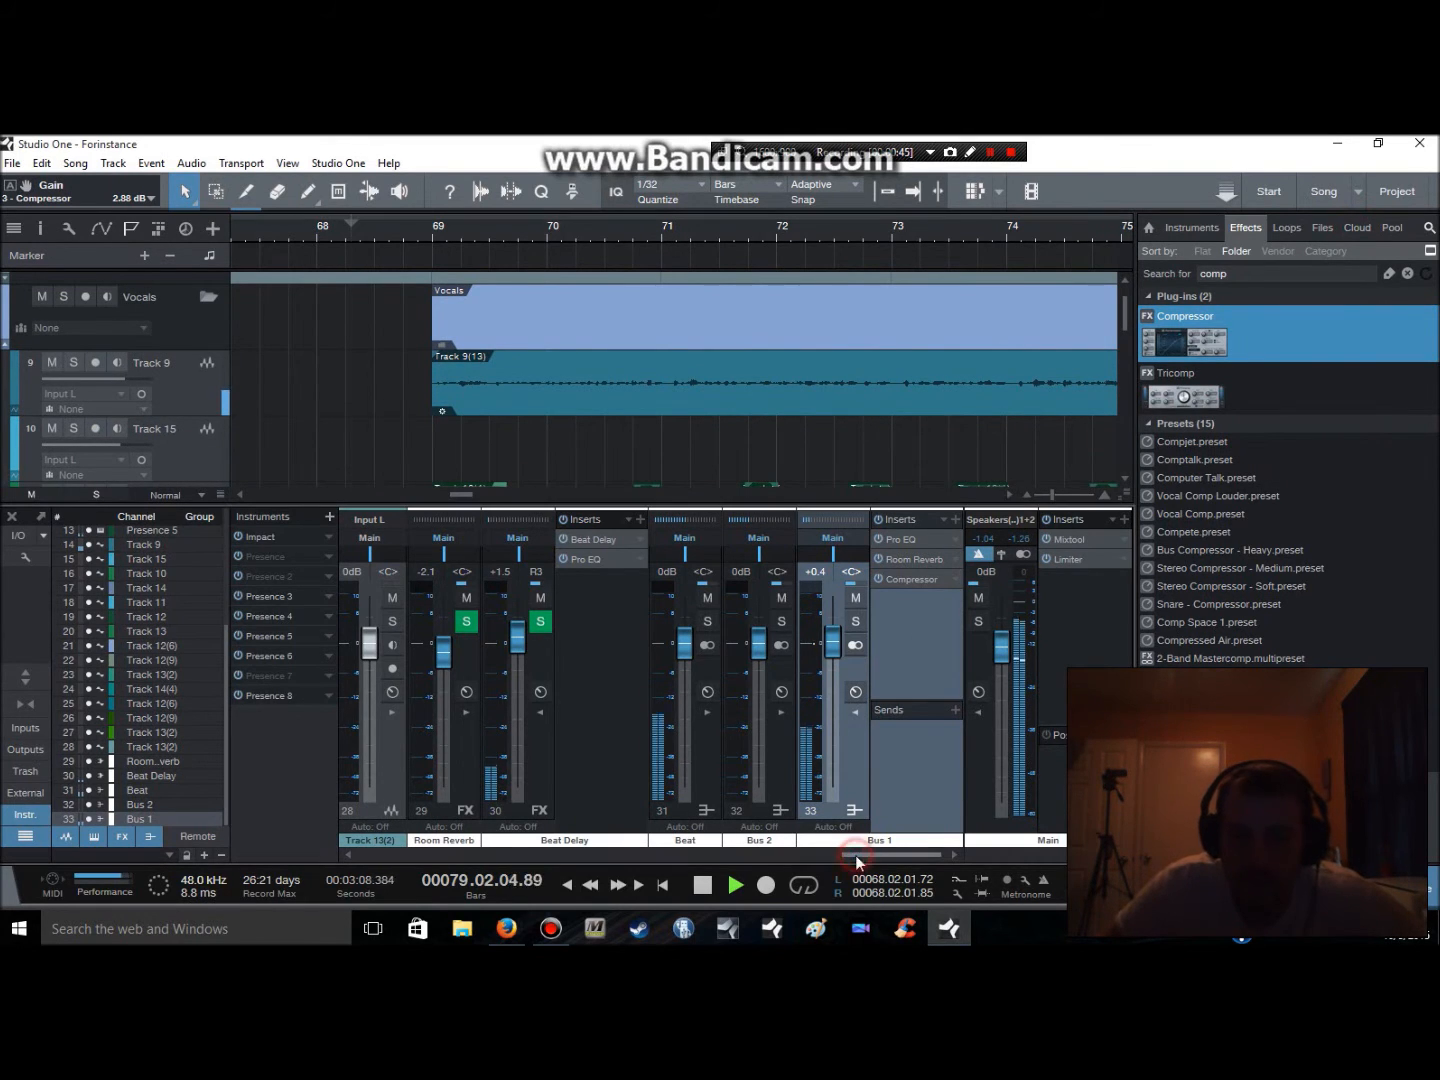
left_click_drag(474, 499, 509, 505)
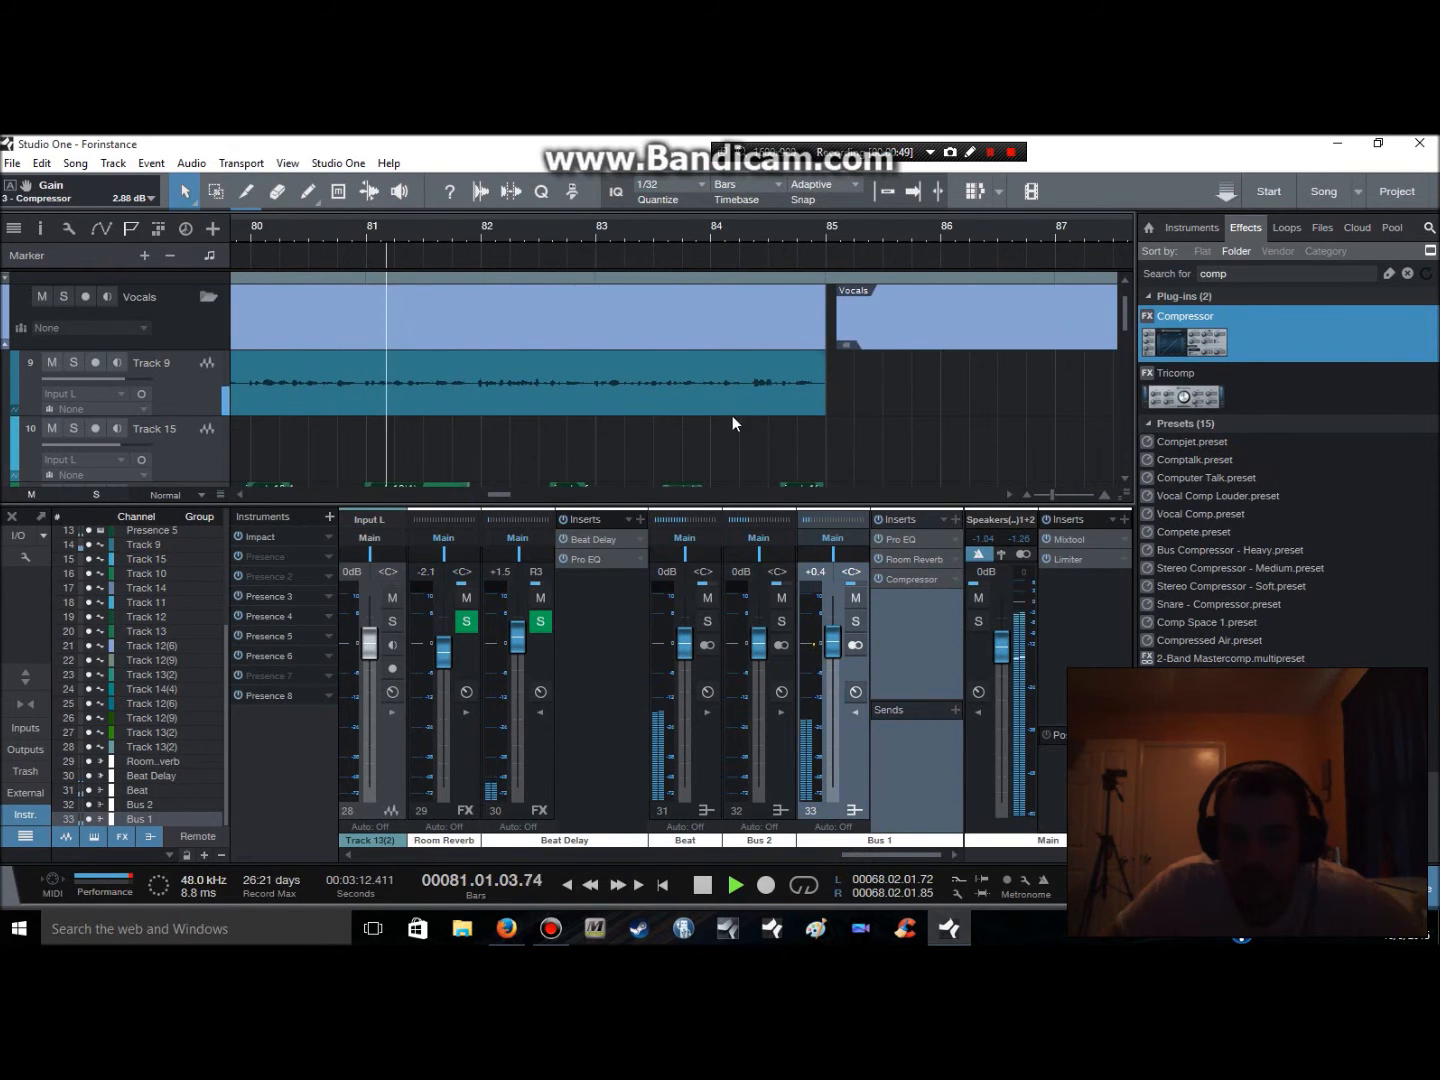
scroll(742, 400, "down", 2)
scroll(741, 400, "down", 3)
scroll(742, 401, "up", 3)
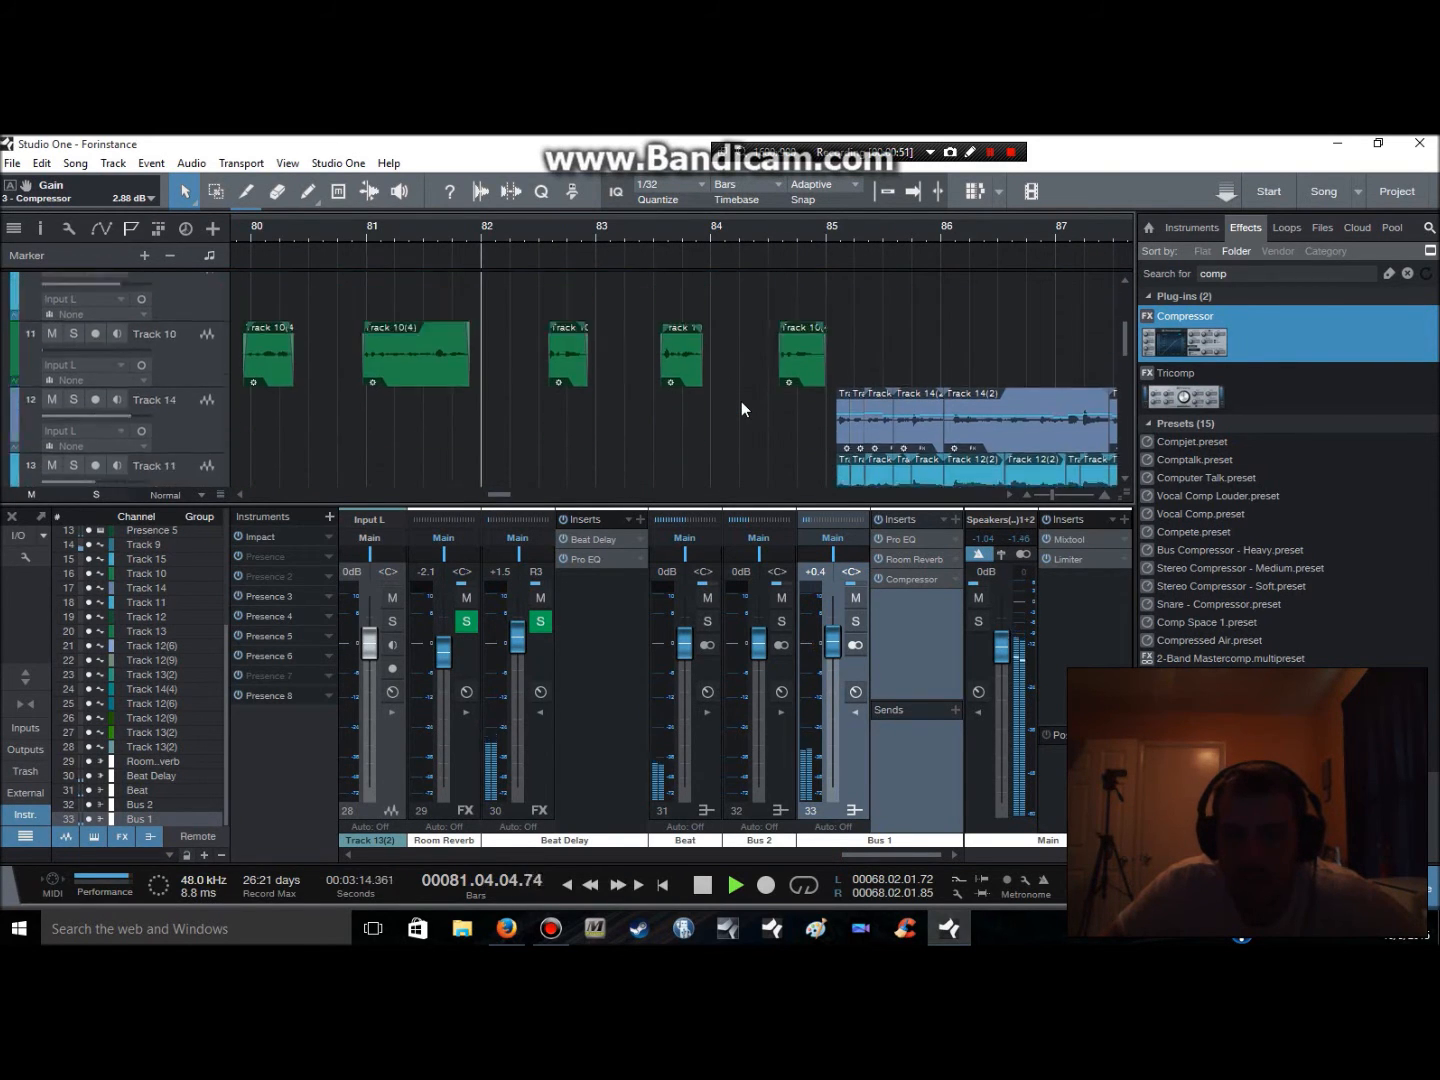
scroll(741, 401, "down", 4)
scroll(742, 400, "up", 4)
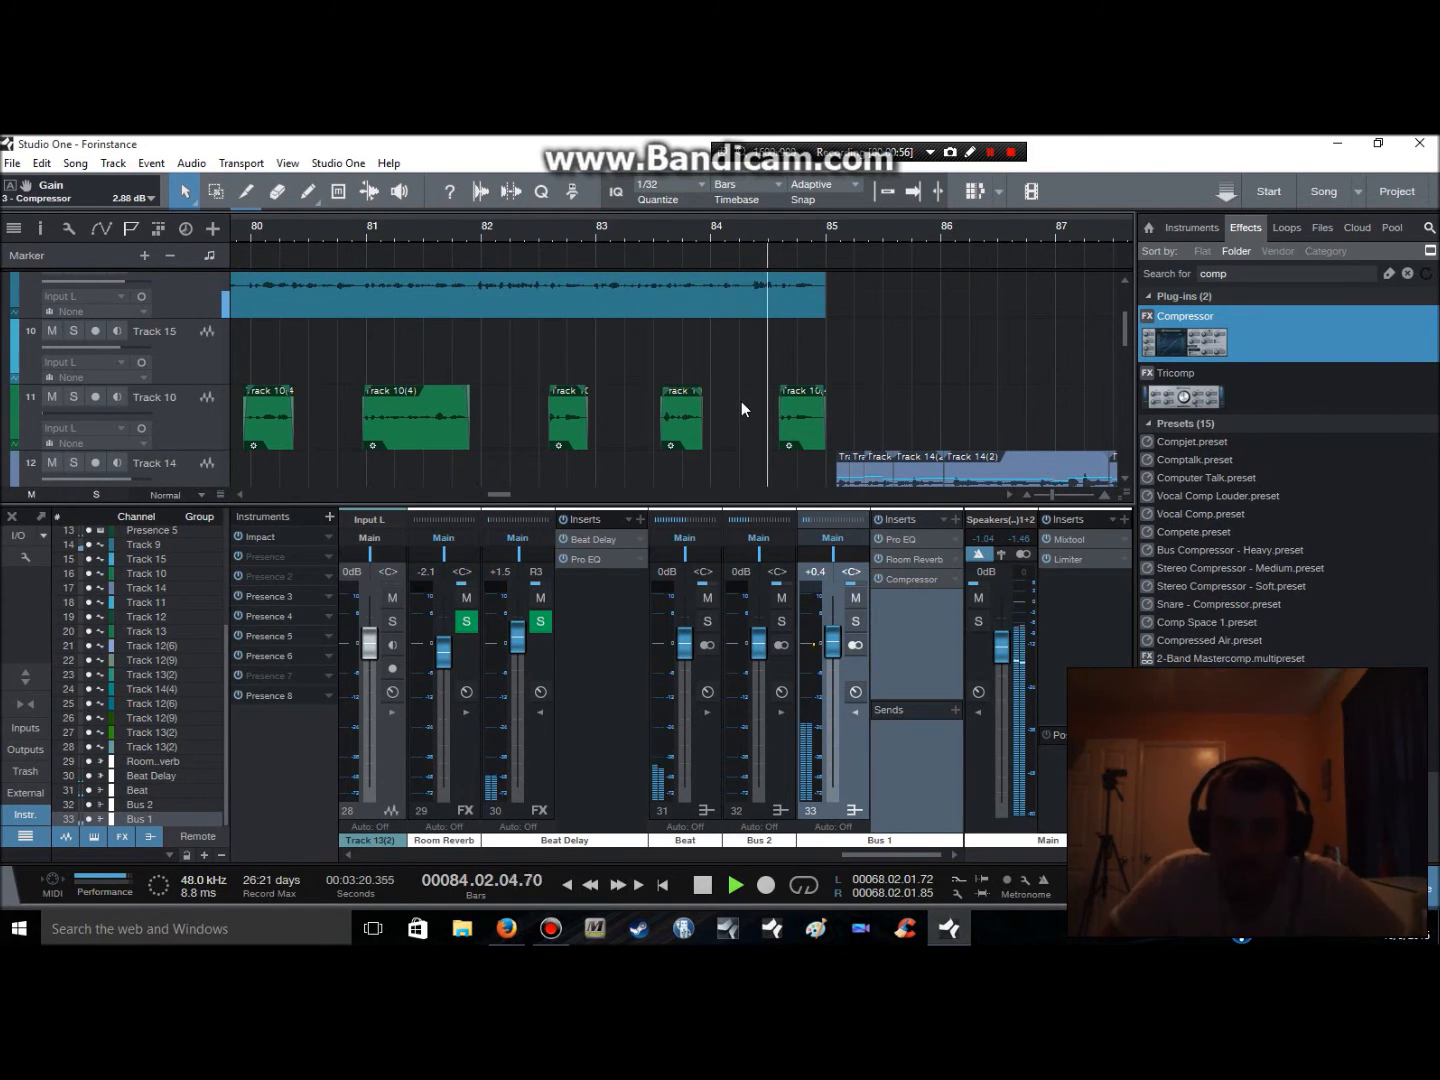
key("space")
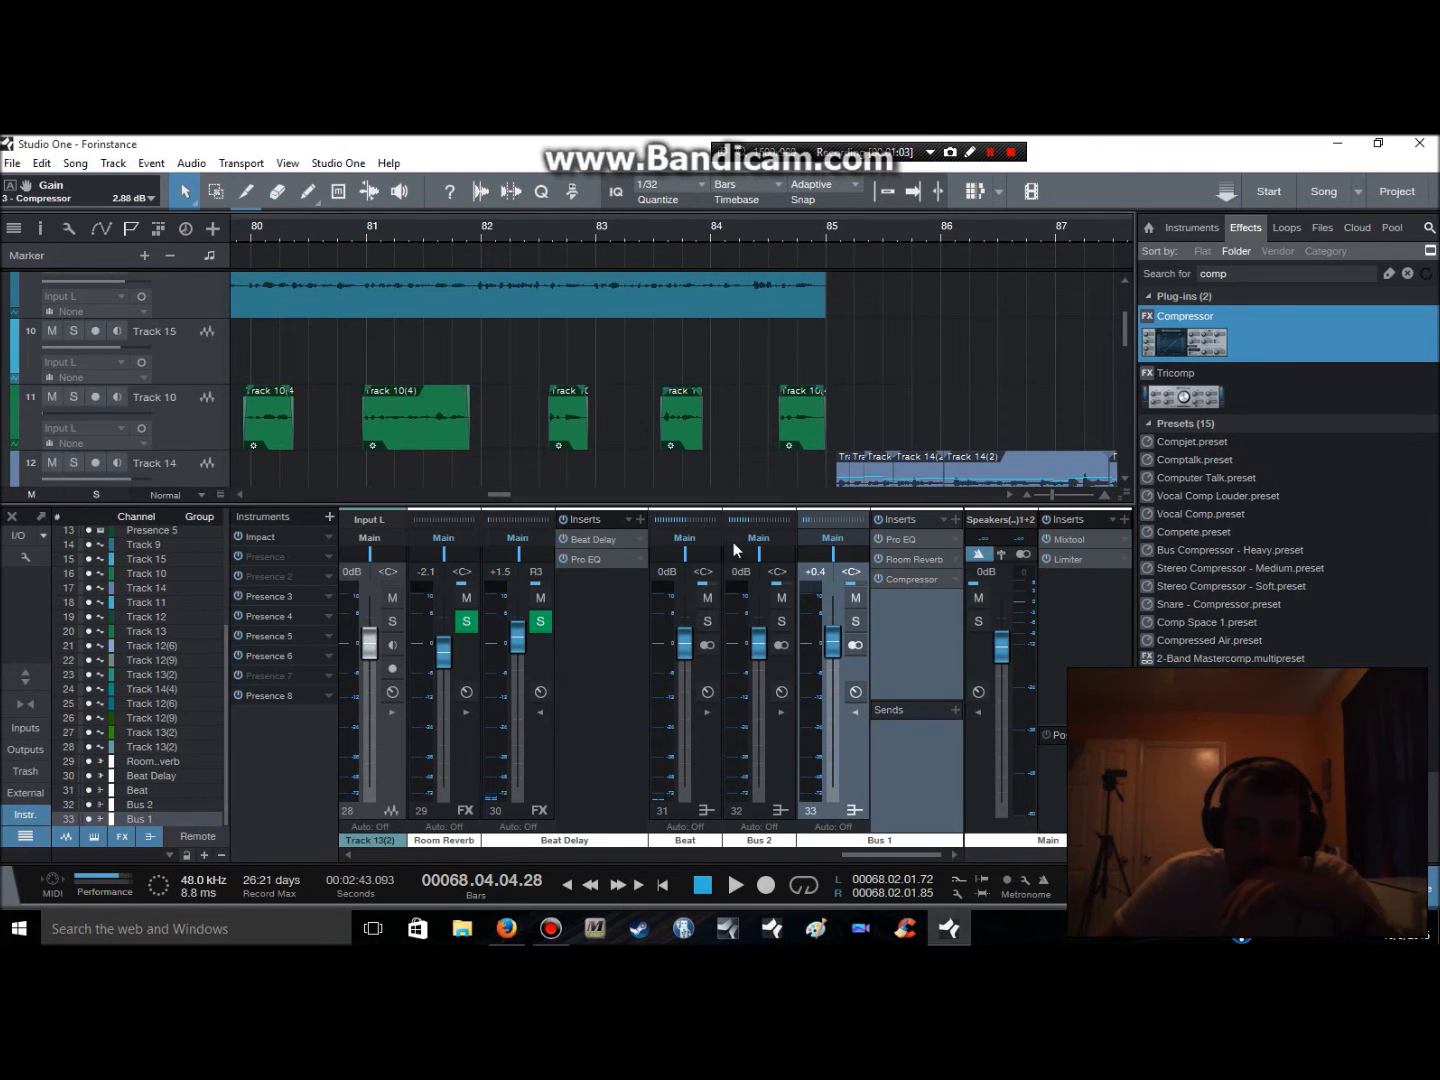
Play back the stacked vocal tracks from bar 84, briefly switching the main output to mono and back
scroll(496, 495, "right", 3)
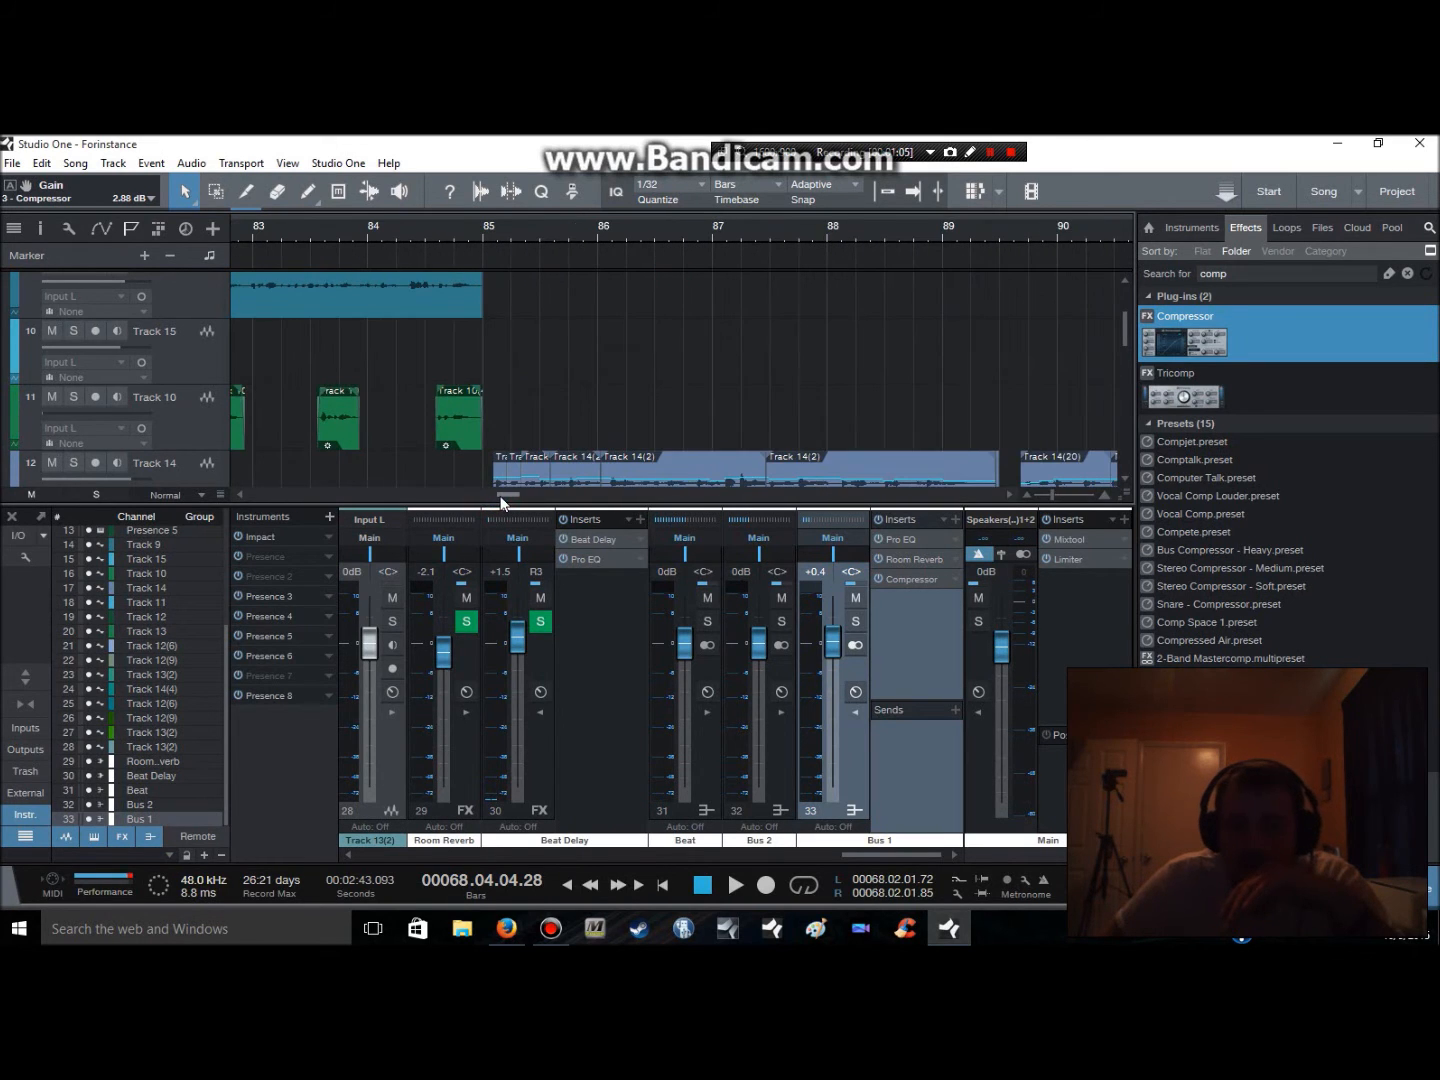
scroll(626, 356, "down", 2)
scroll(537, 480, "down", 1)
mouse_move(510, 494)
left_mouse_down()
mouse_move(564, 503)
mouse_move(486, 497)
mouse_move(517, 496)
left_mouse_up()
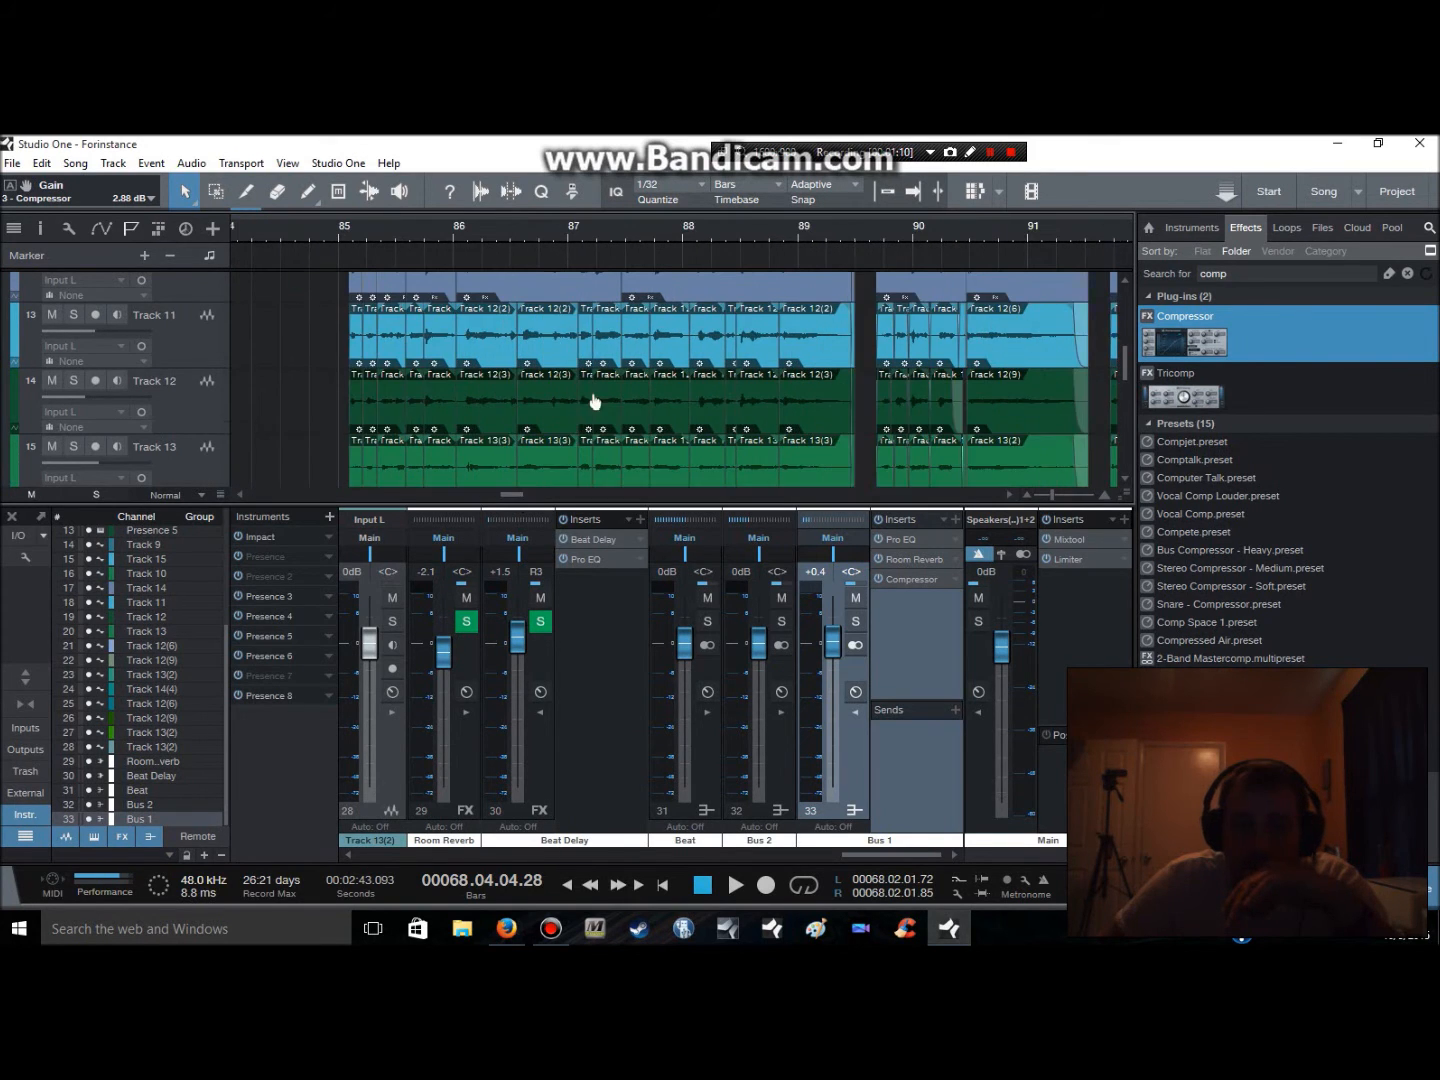
scroll(591, 402, "up", 3)
scroll(590, 401, "down", 1)
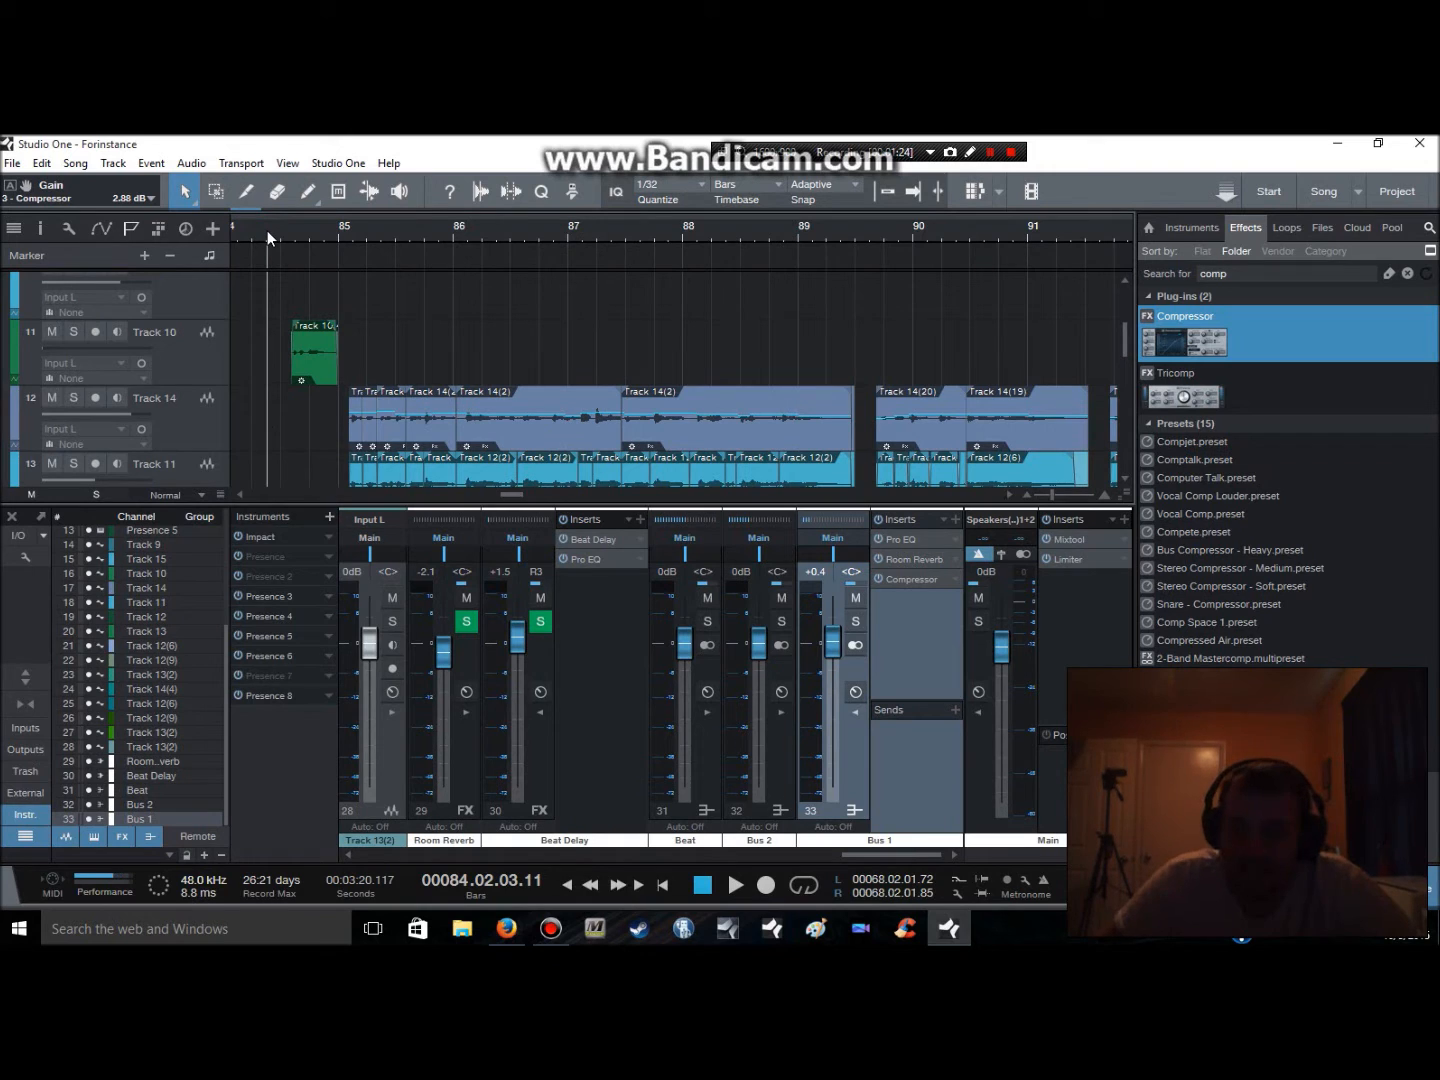
key("space")
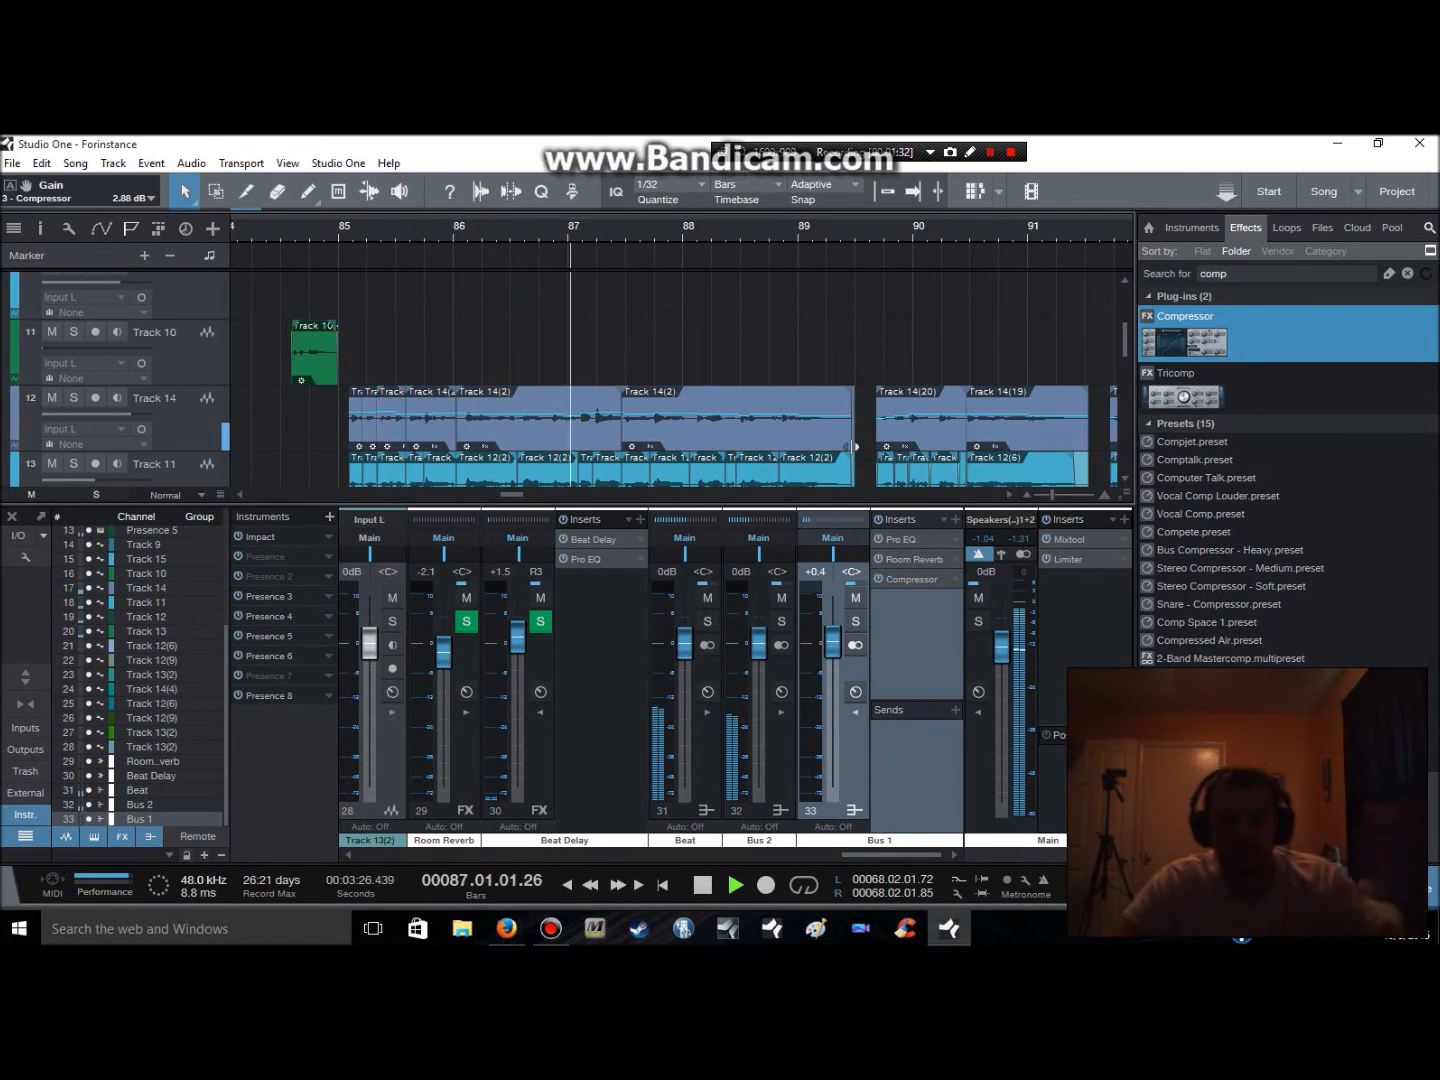
left_click(1024, 555)
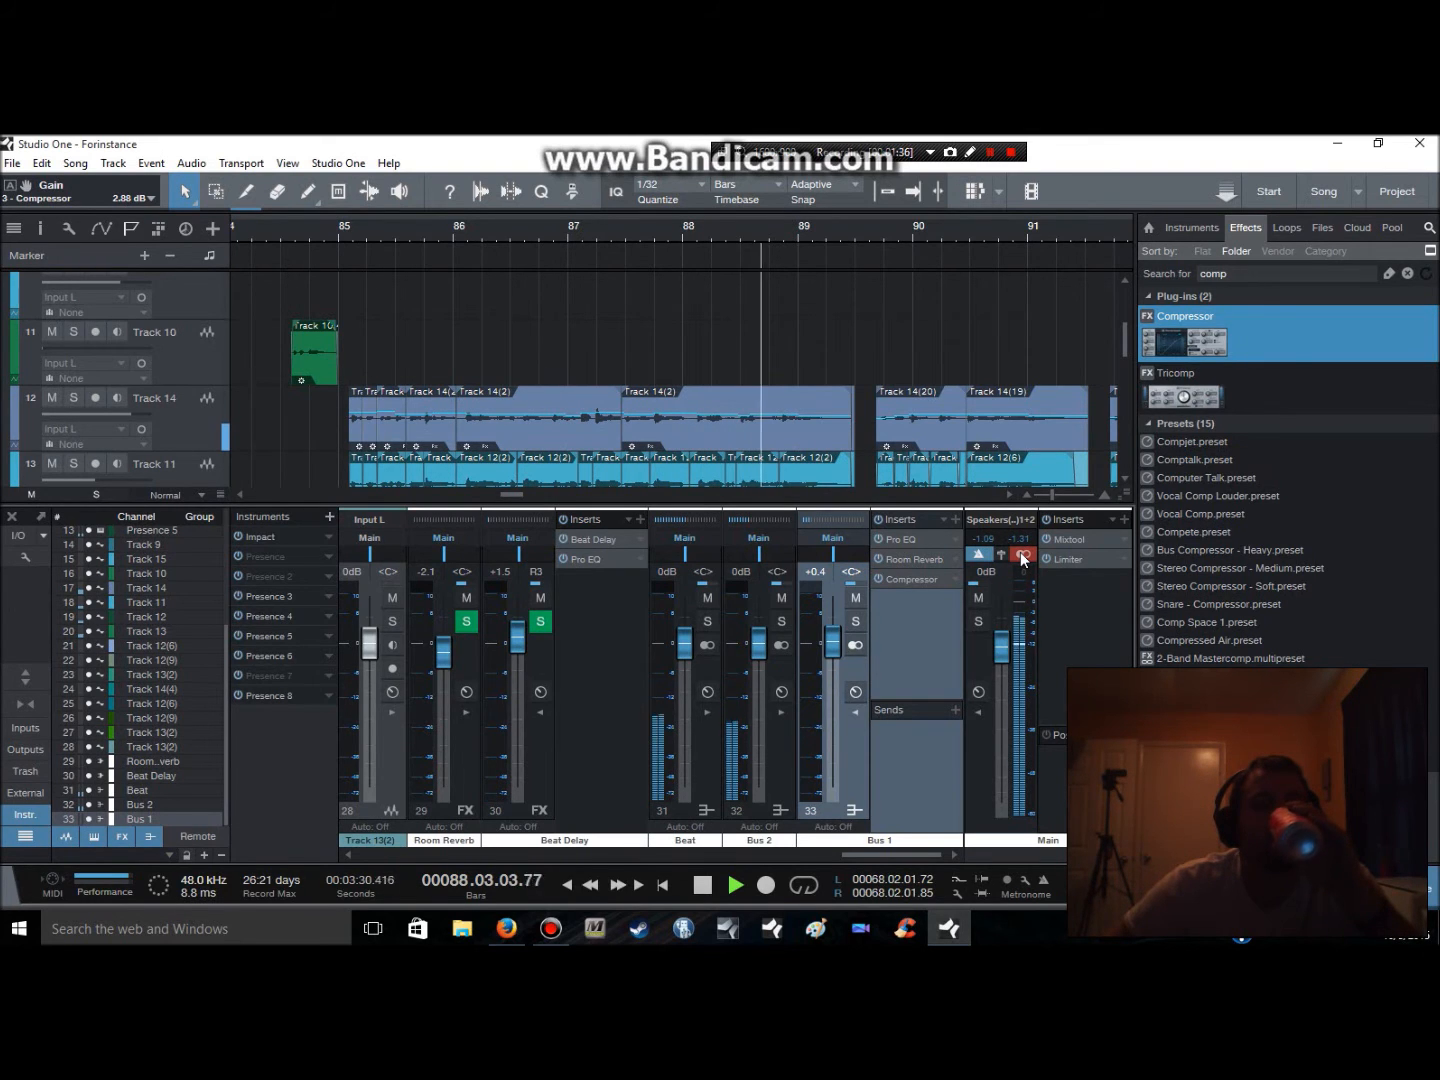
left_click(1022, 557)
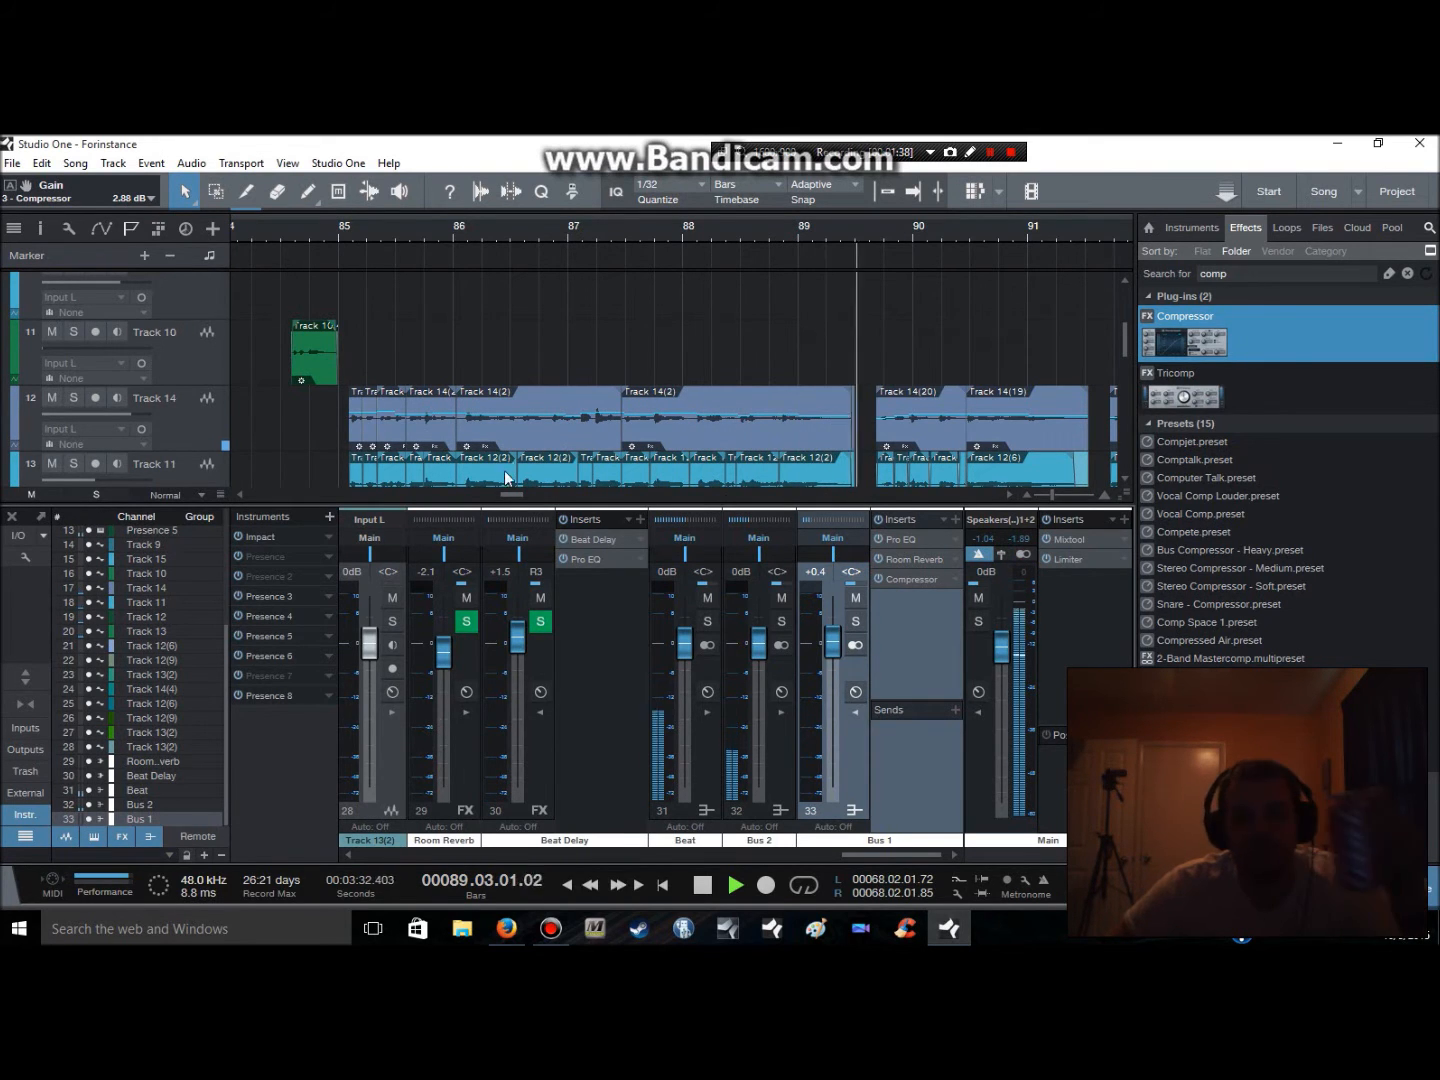
Follow the playback through the Track 9 and Track 15 vocals between bars 93 and 109, and stop it
mouse_move(508, 498)
left_mouse_down()
mouse_move(536, 500)
mouse_move(516, 499)
left_mouse_up()
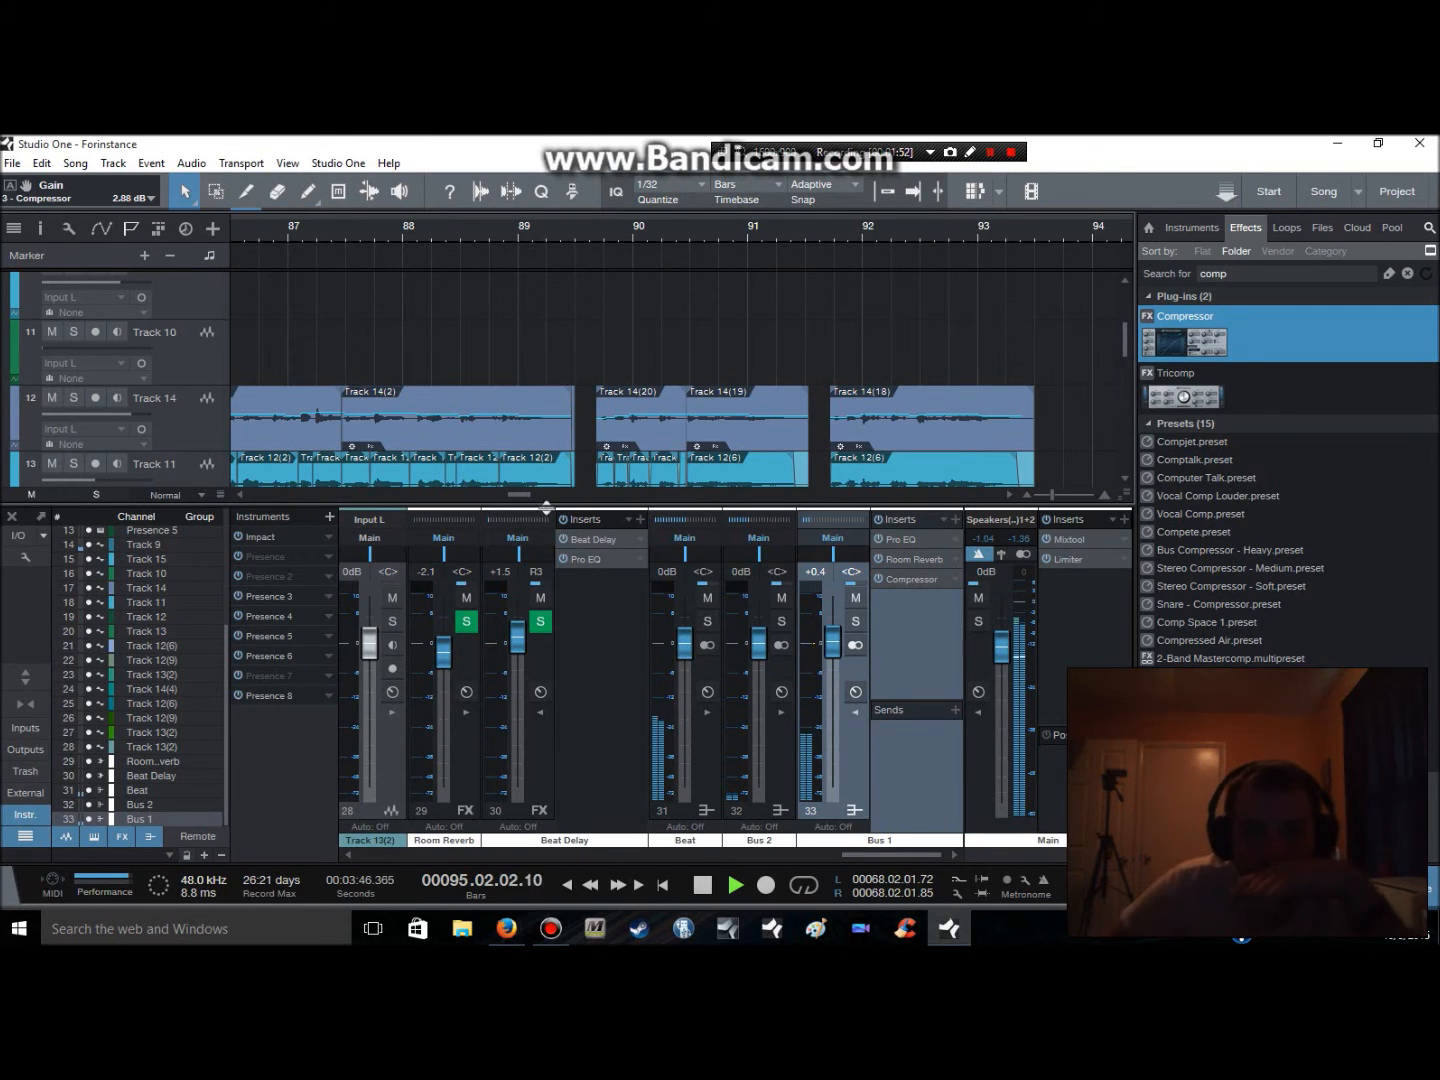
left_click_drag(540, 496, 549, 495)
left_click_drag(1052, 494, 1033, 491)
scroll(835, 456, "up", 5)
scroll(835, 456, "down", 3)
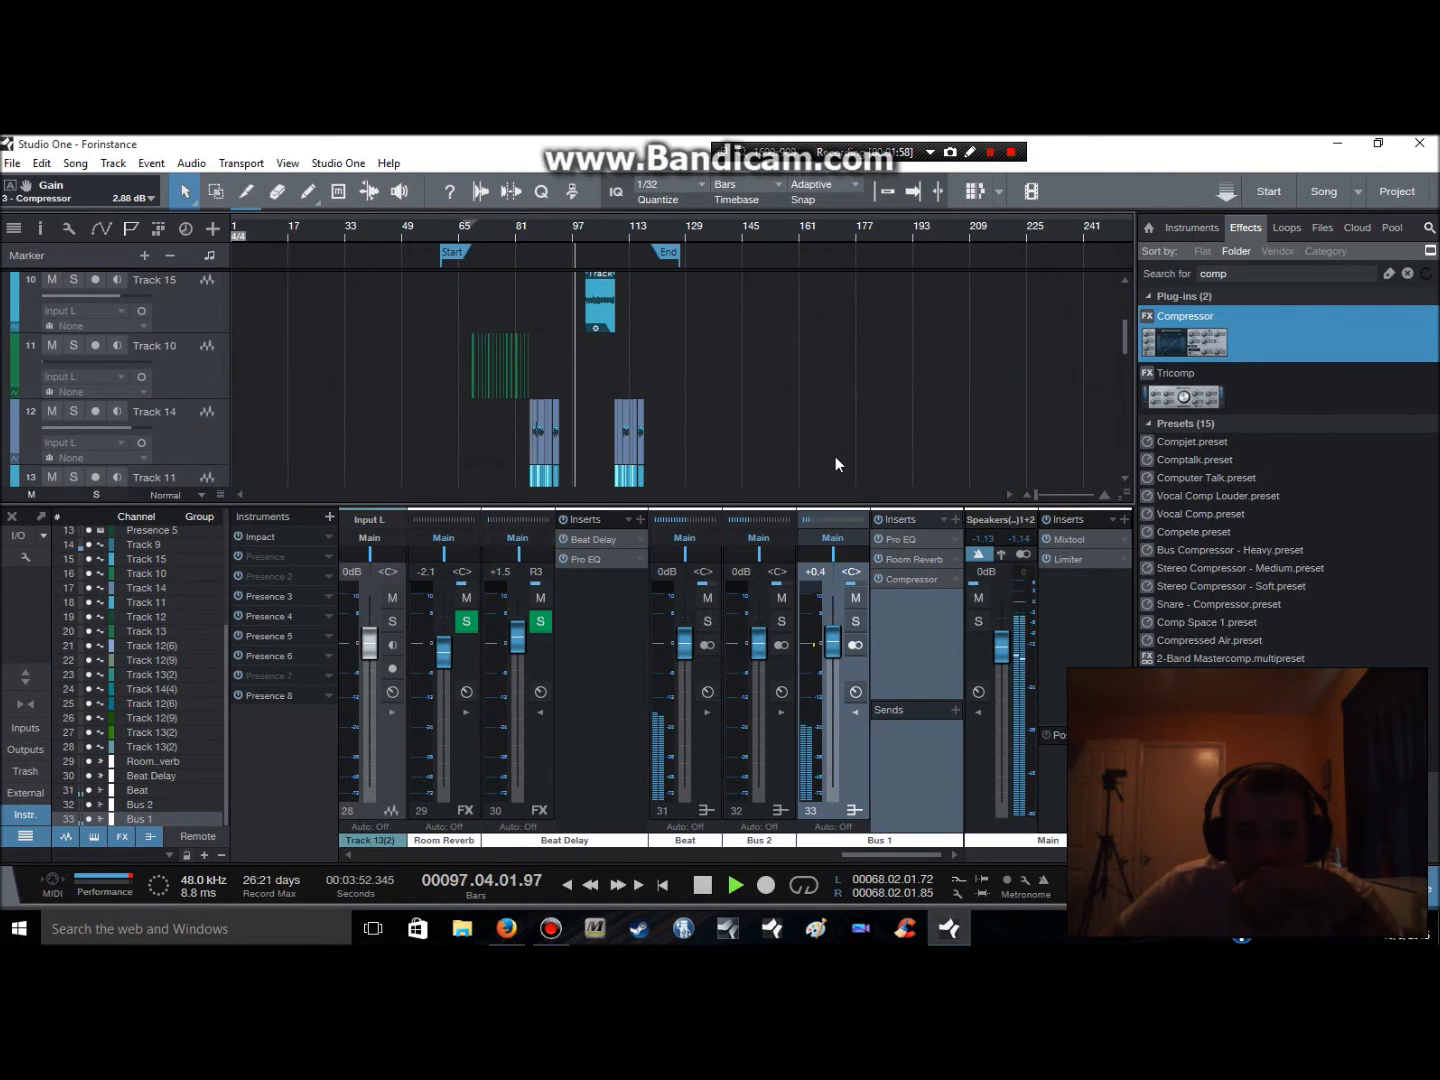
left_click_drag(1040, 498, 1046, 498)
scroll(723, 392, "down", 3)
scroll(722, 391, "up", 5)
scroll(723, 390, "up", 1)
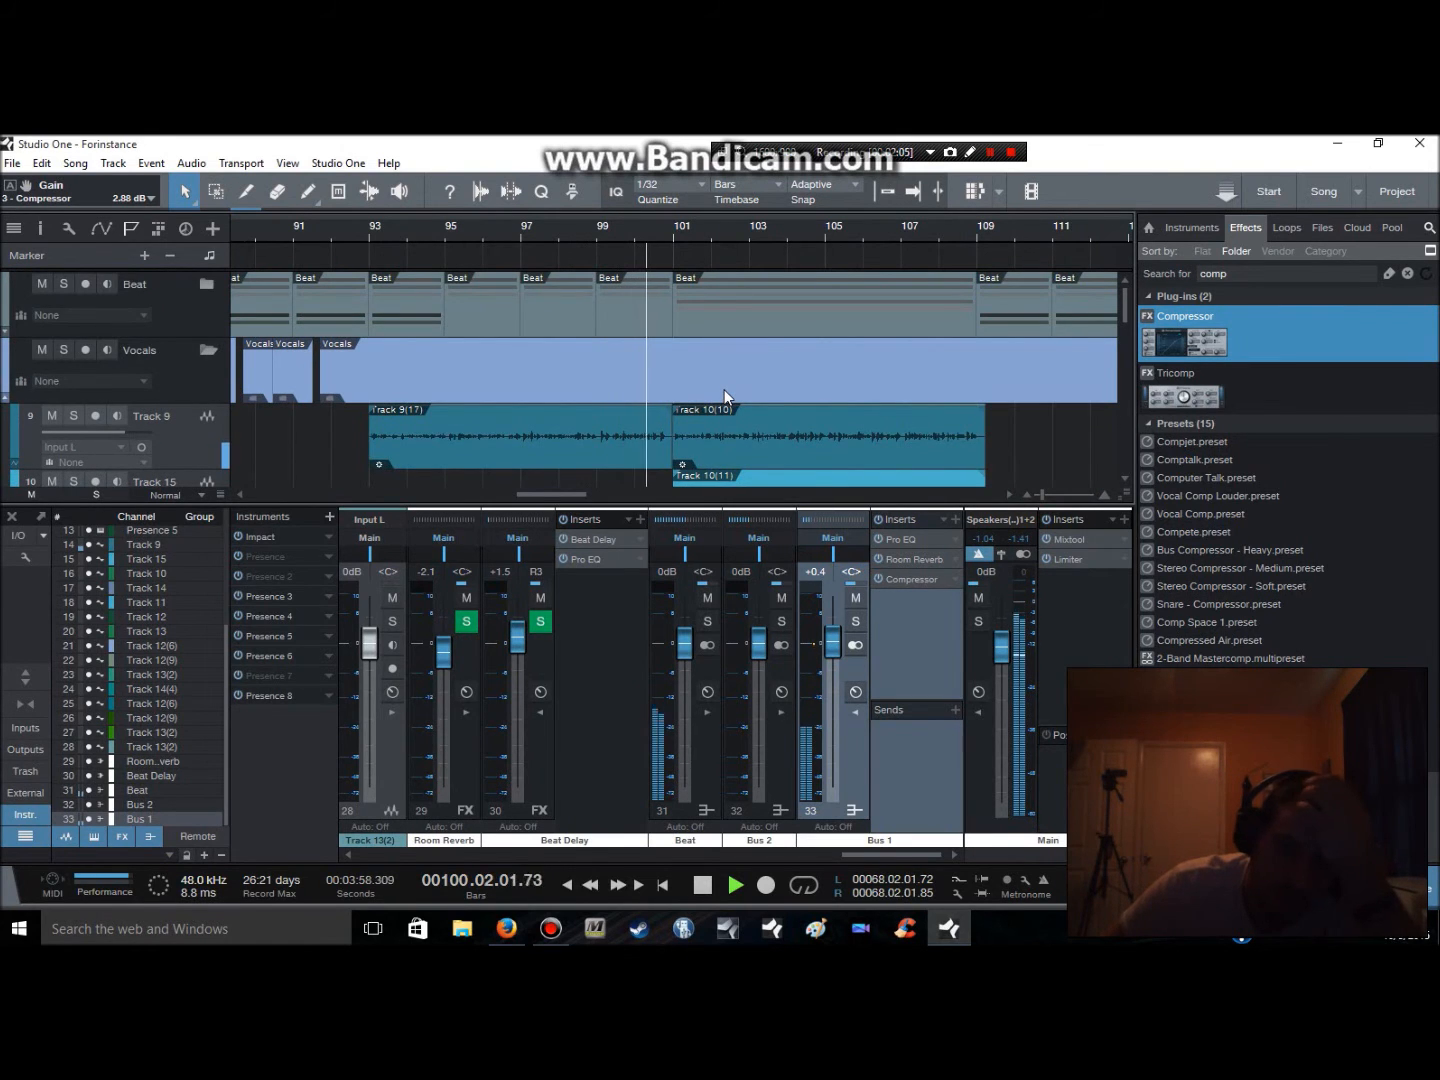
scroll(727, 387, "down", 2)
scroll(728, 386, "up", 1)
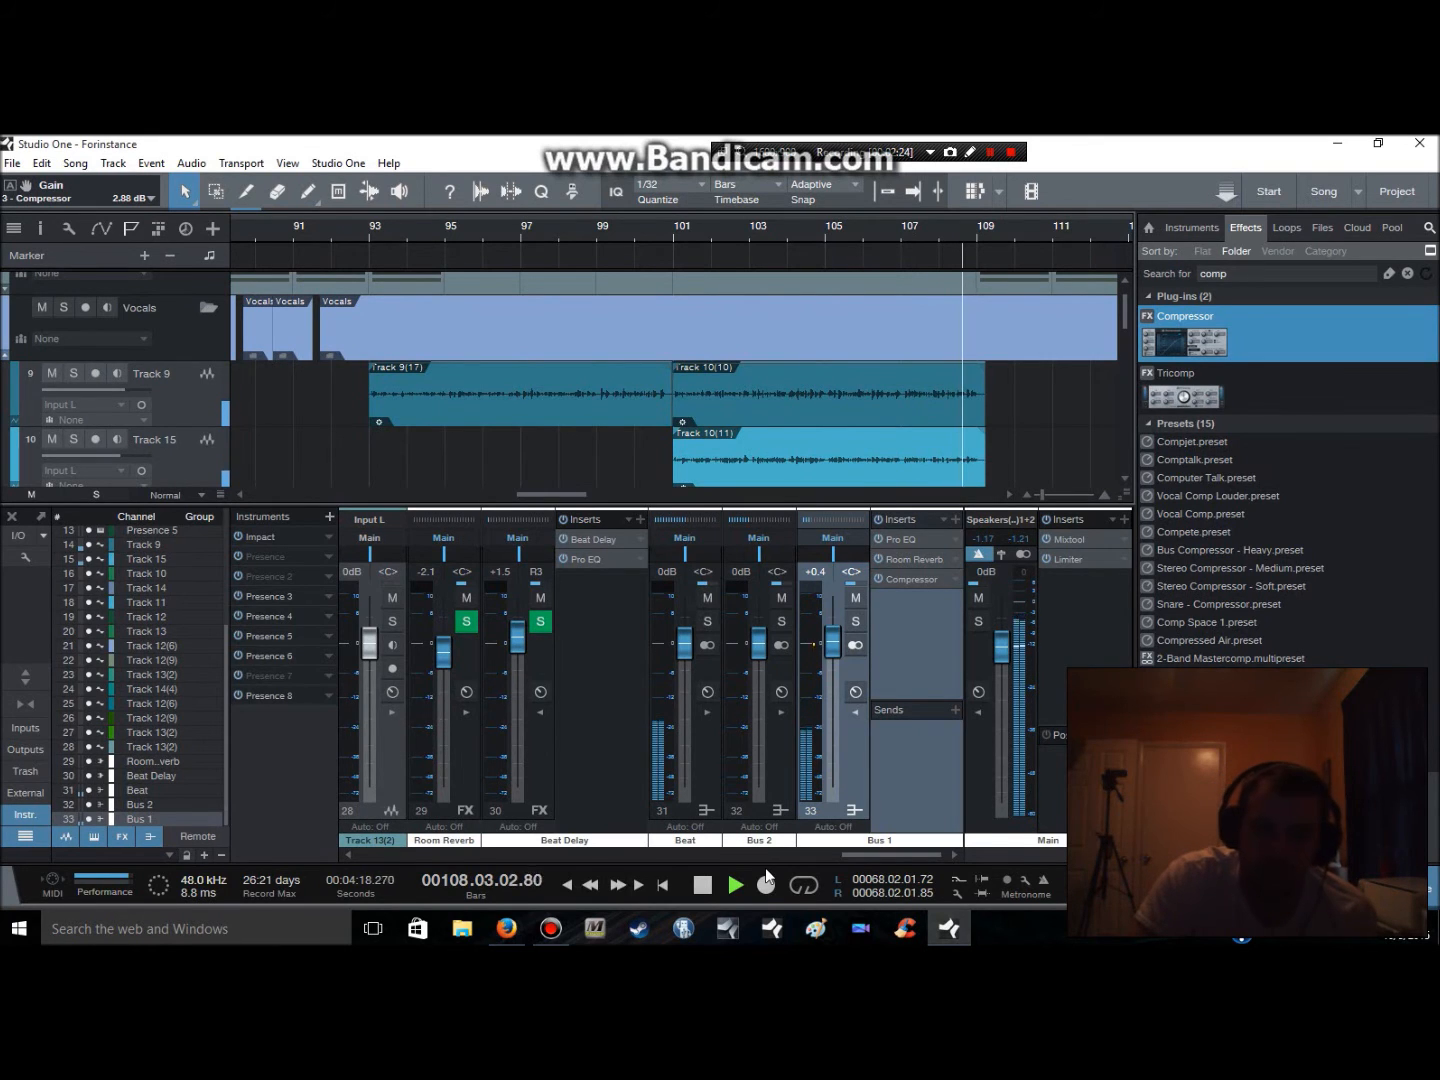
key("space")
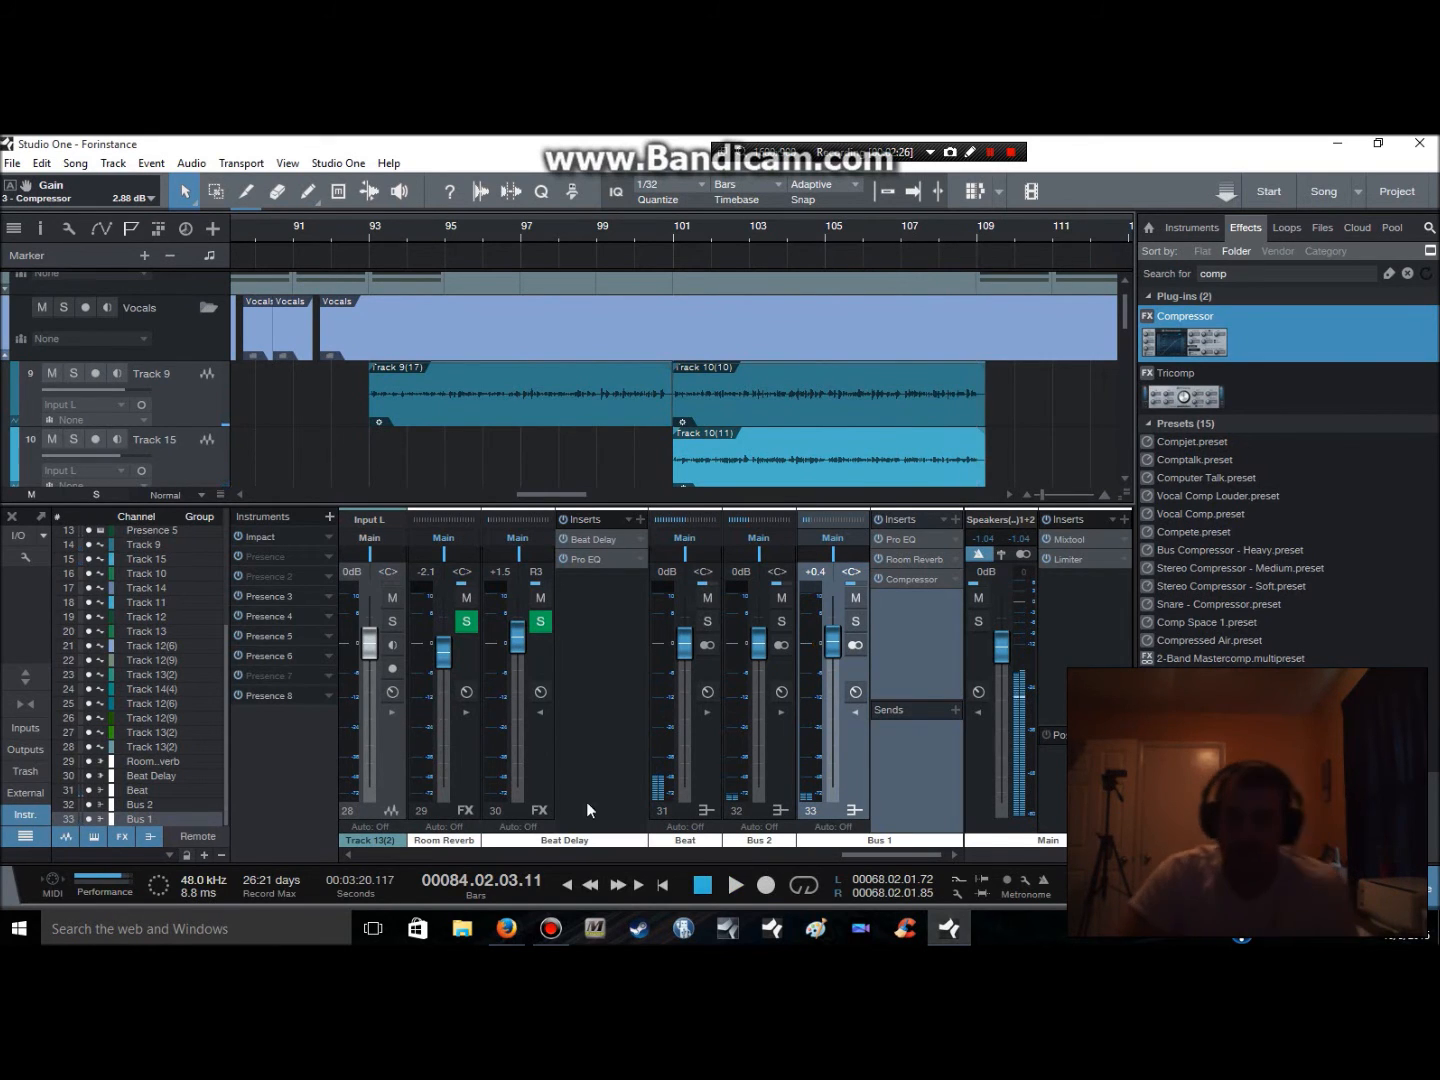
Solo Tracks 11 and 12 and play back their stacked vocals from bar 84
scroll(599, 457, "down", 5)
mouse_move(568, 494)
left_mouse_down()
mouse_move(527, 486)
mouse_move(541, 482)
left_mouse_up()
scroll(469, 384, "up", 2)
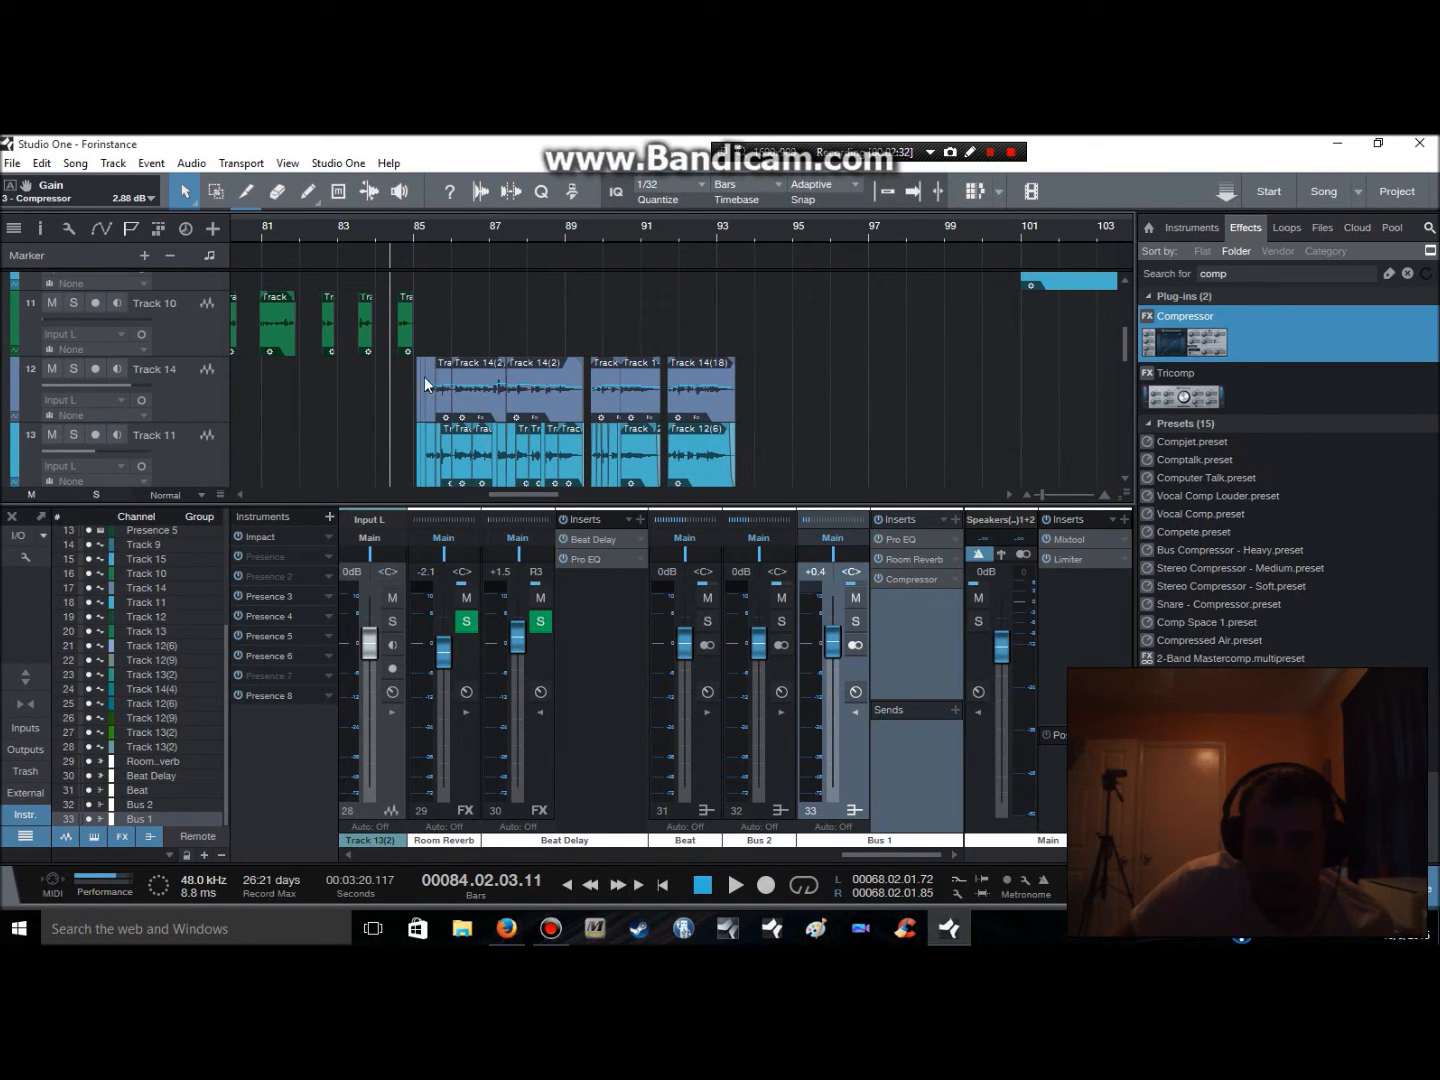
scroll(481, 391, "down", 2)
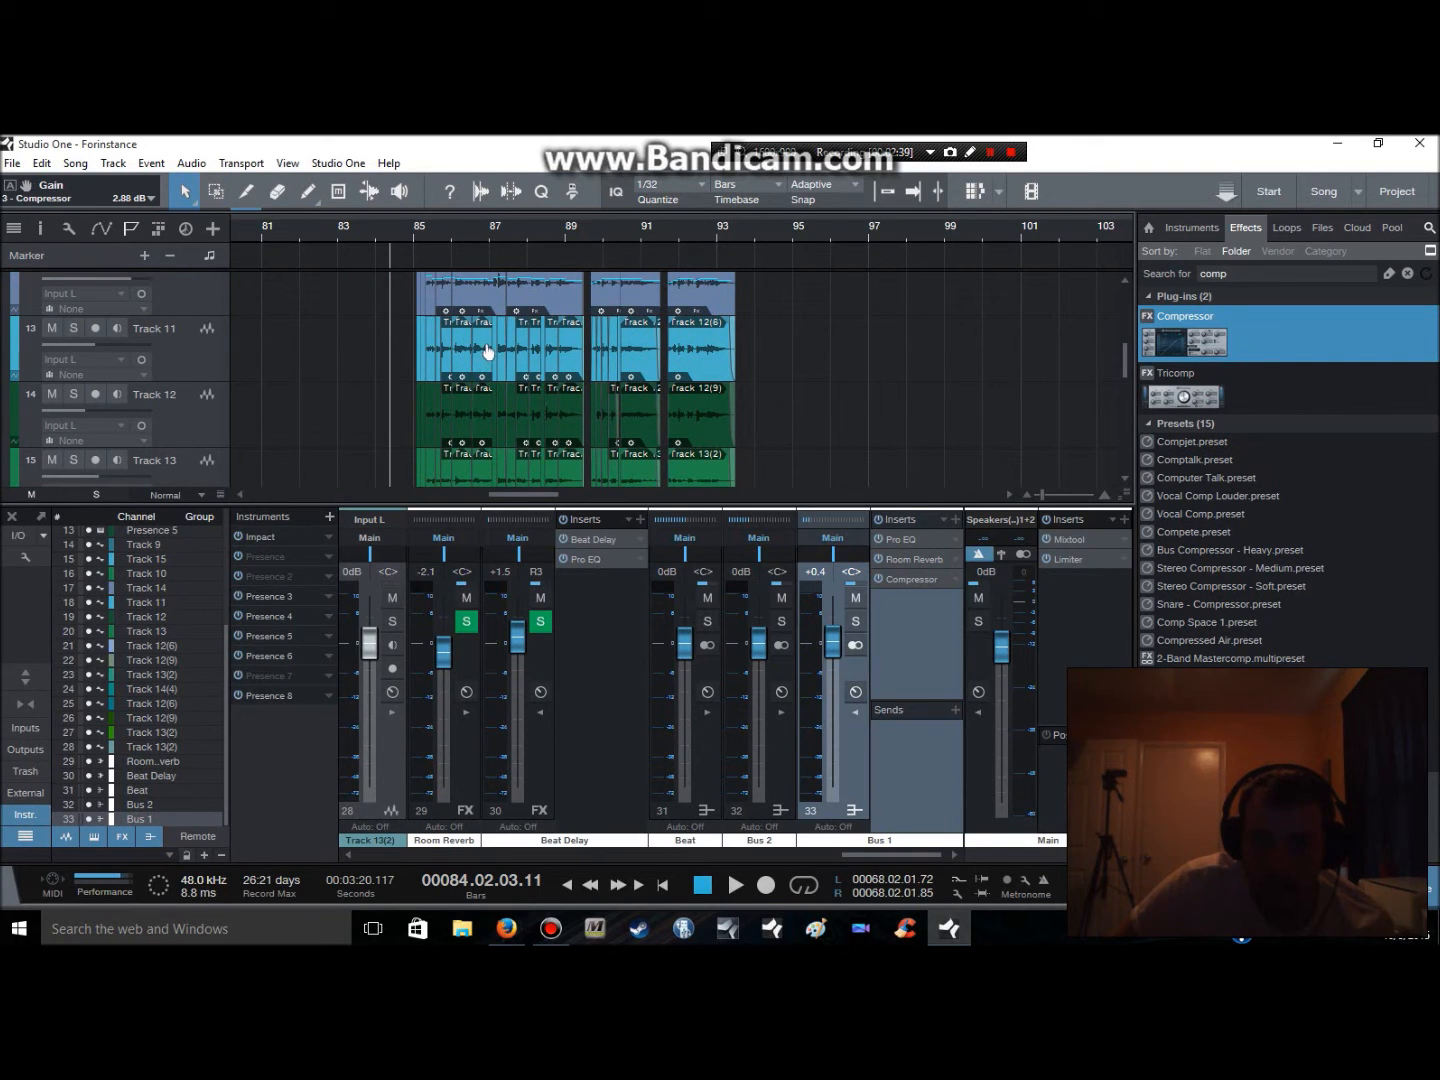
left_click(73, 328)
left_click(71, 394)
key("space")
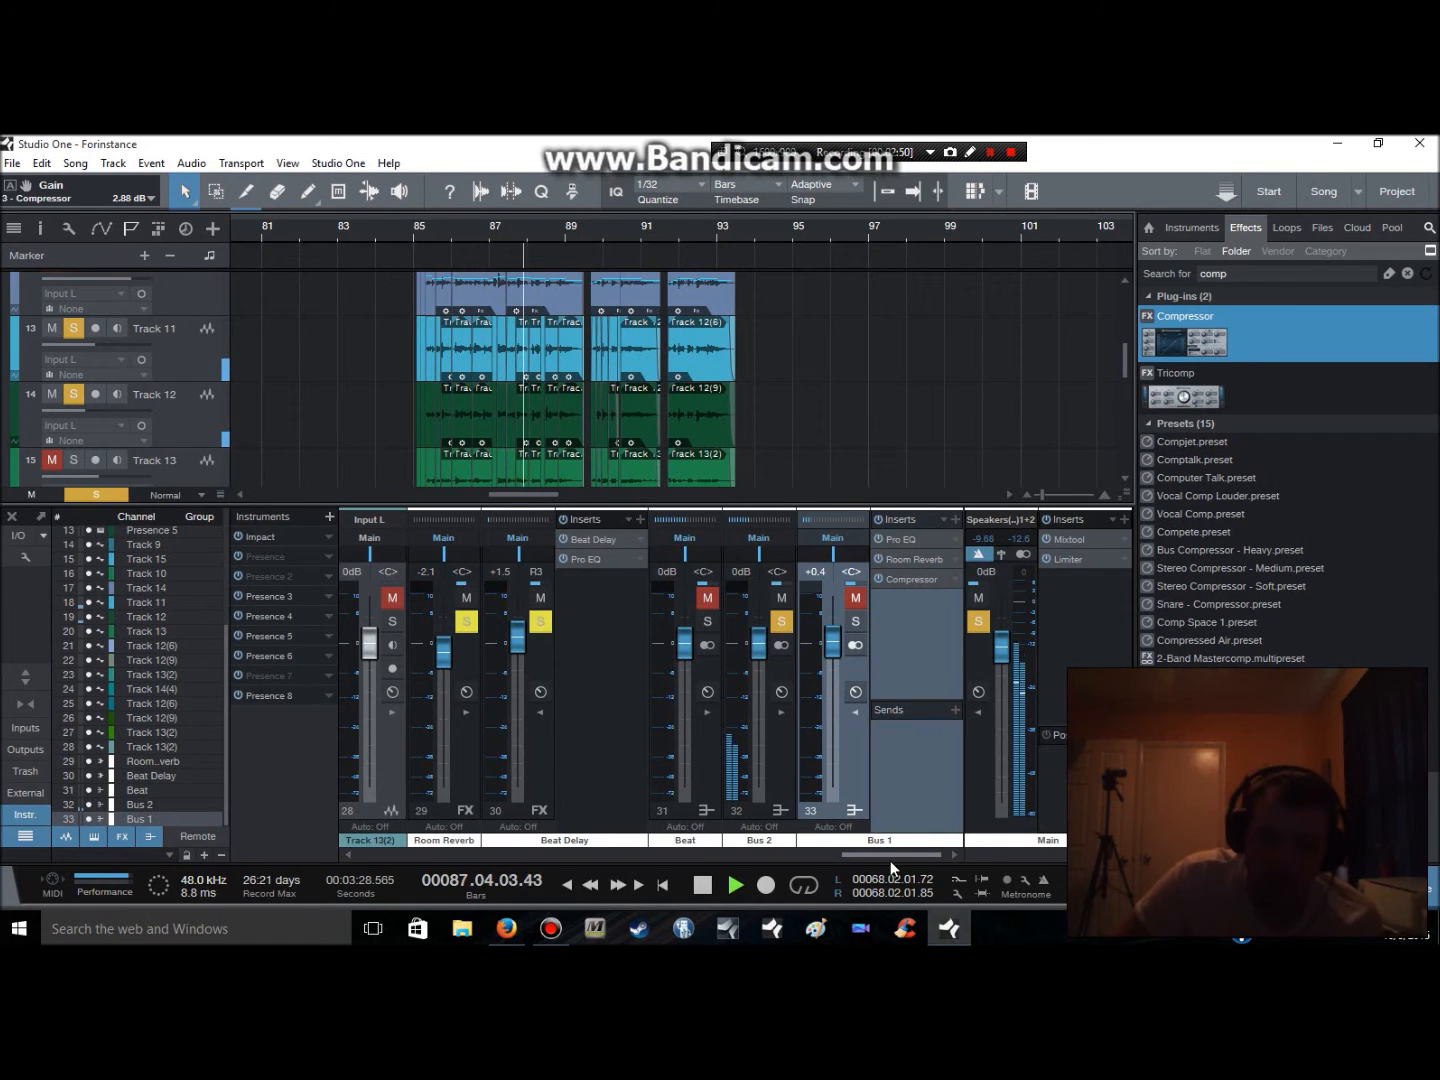
Remove the empty send from the Track 12 channel in the mixer
left_click_drag(887, 851, 678, 834)
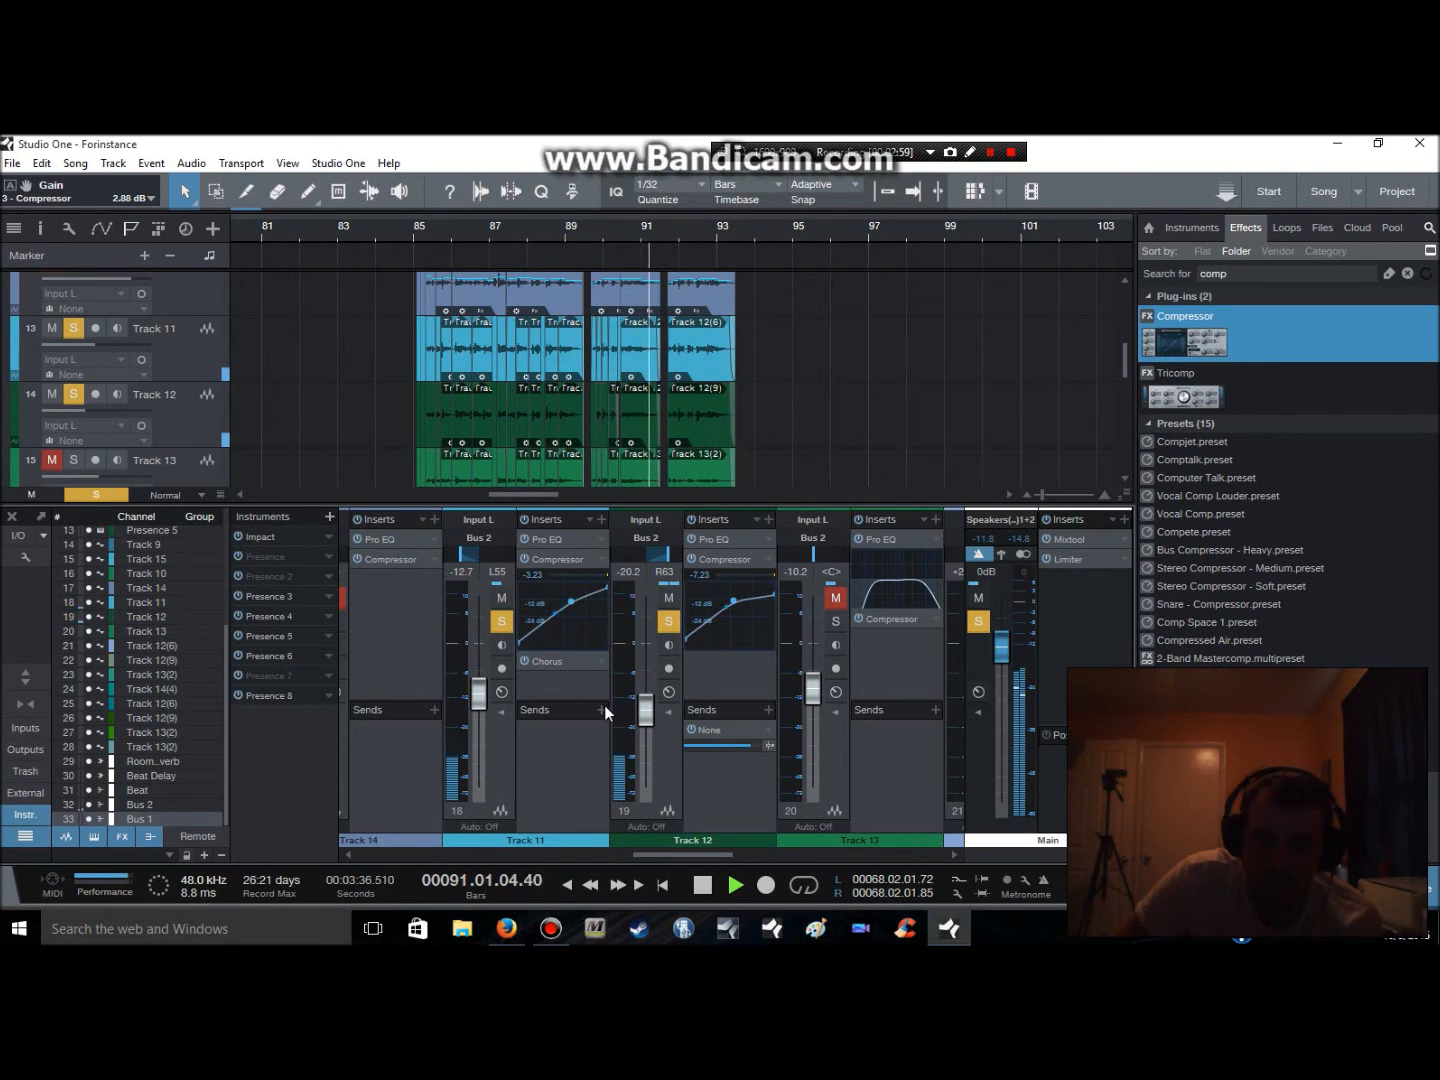
right_click(696, 730)
left_click(710, 765)
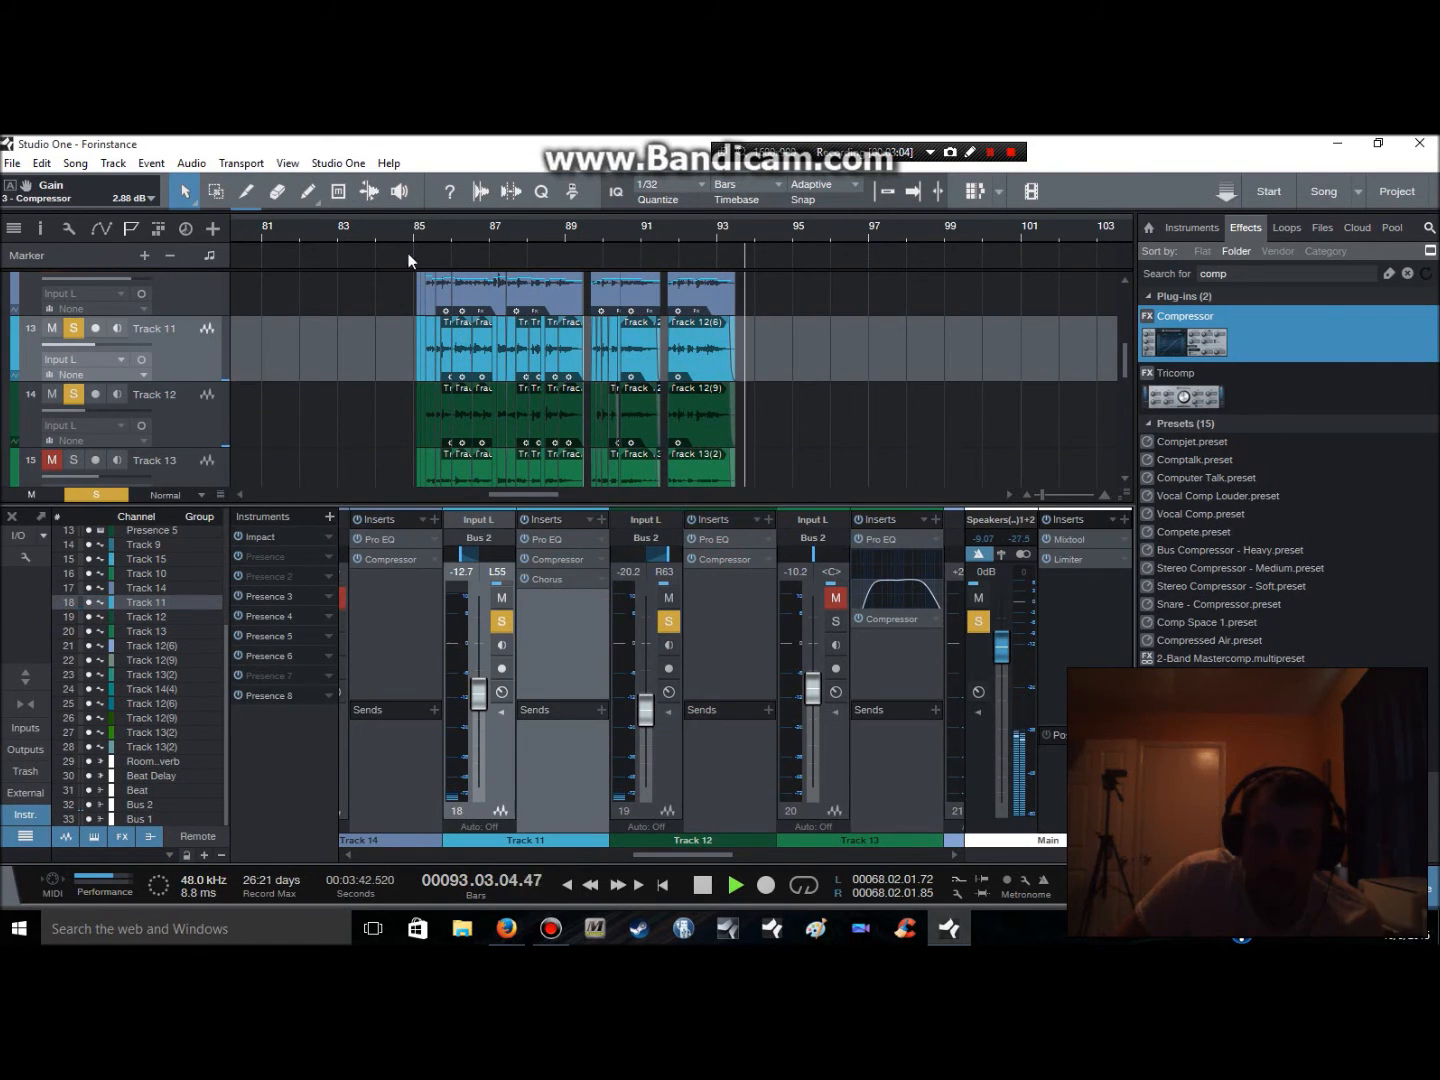
Play back soloed Tracks 11 and 12 from just before bar 85, comparing Track 11 with its Chorus bypassed and active
left_click(404, 227)
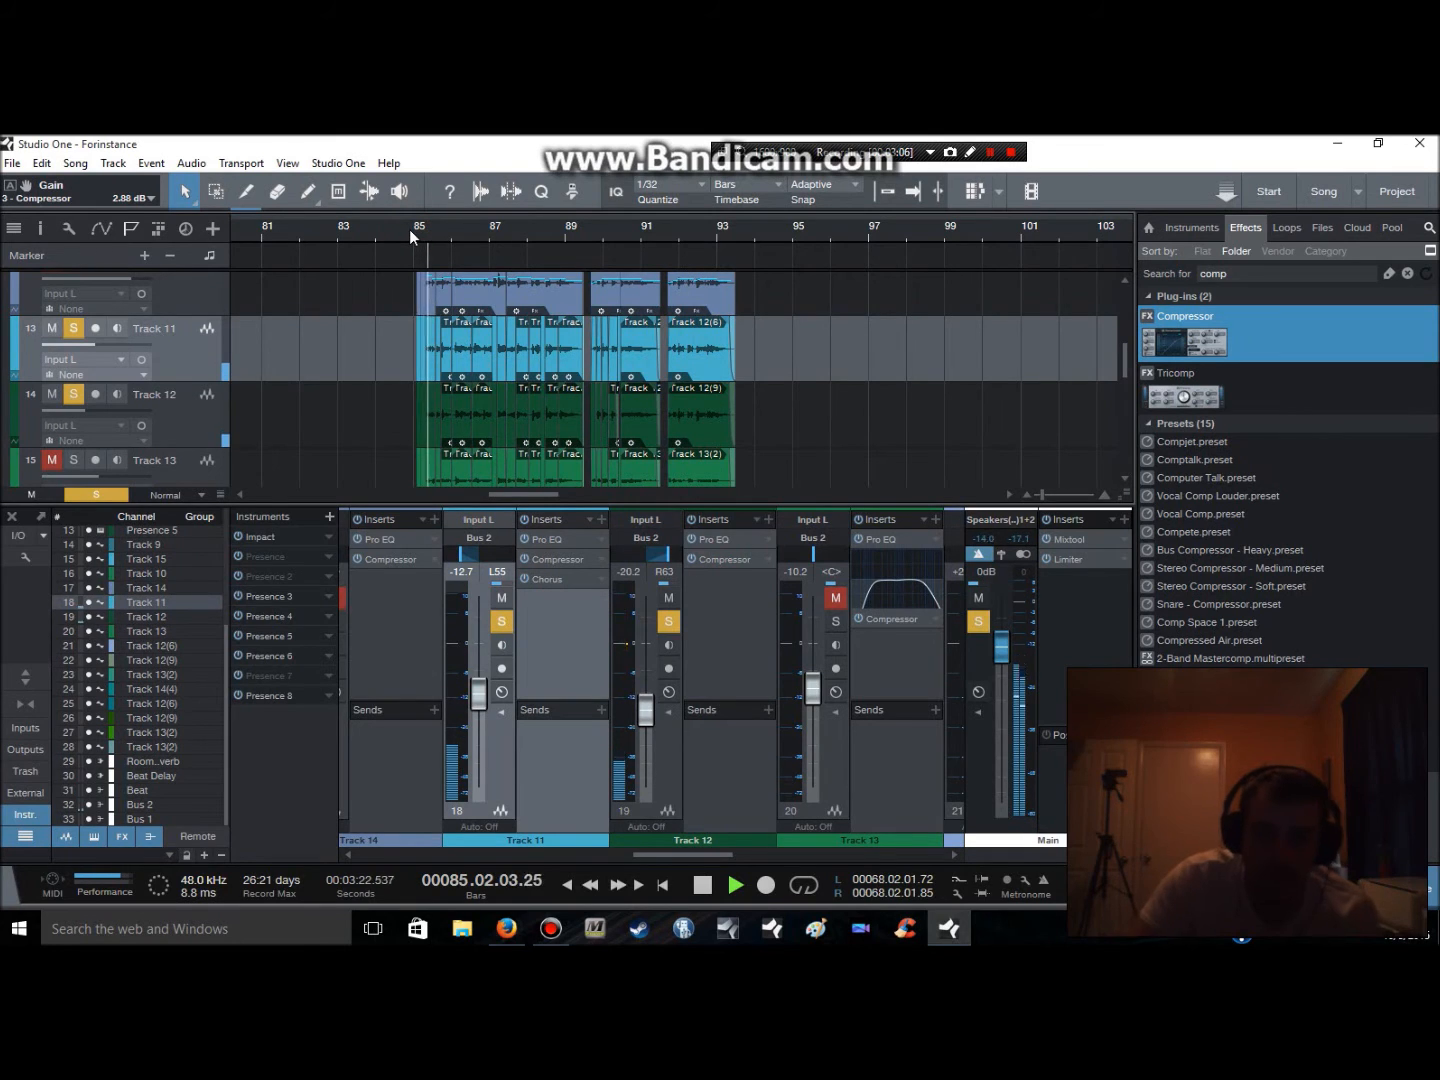
key("space")
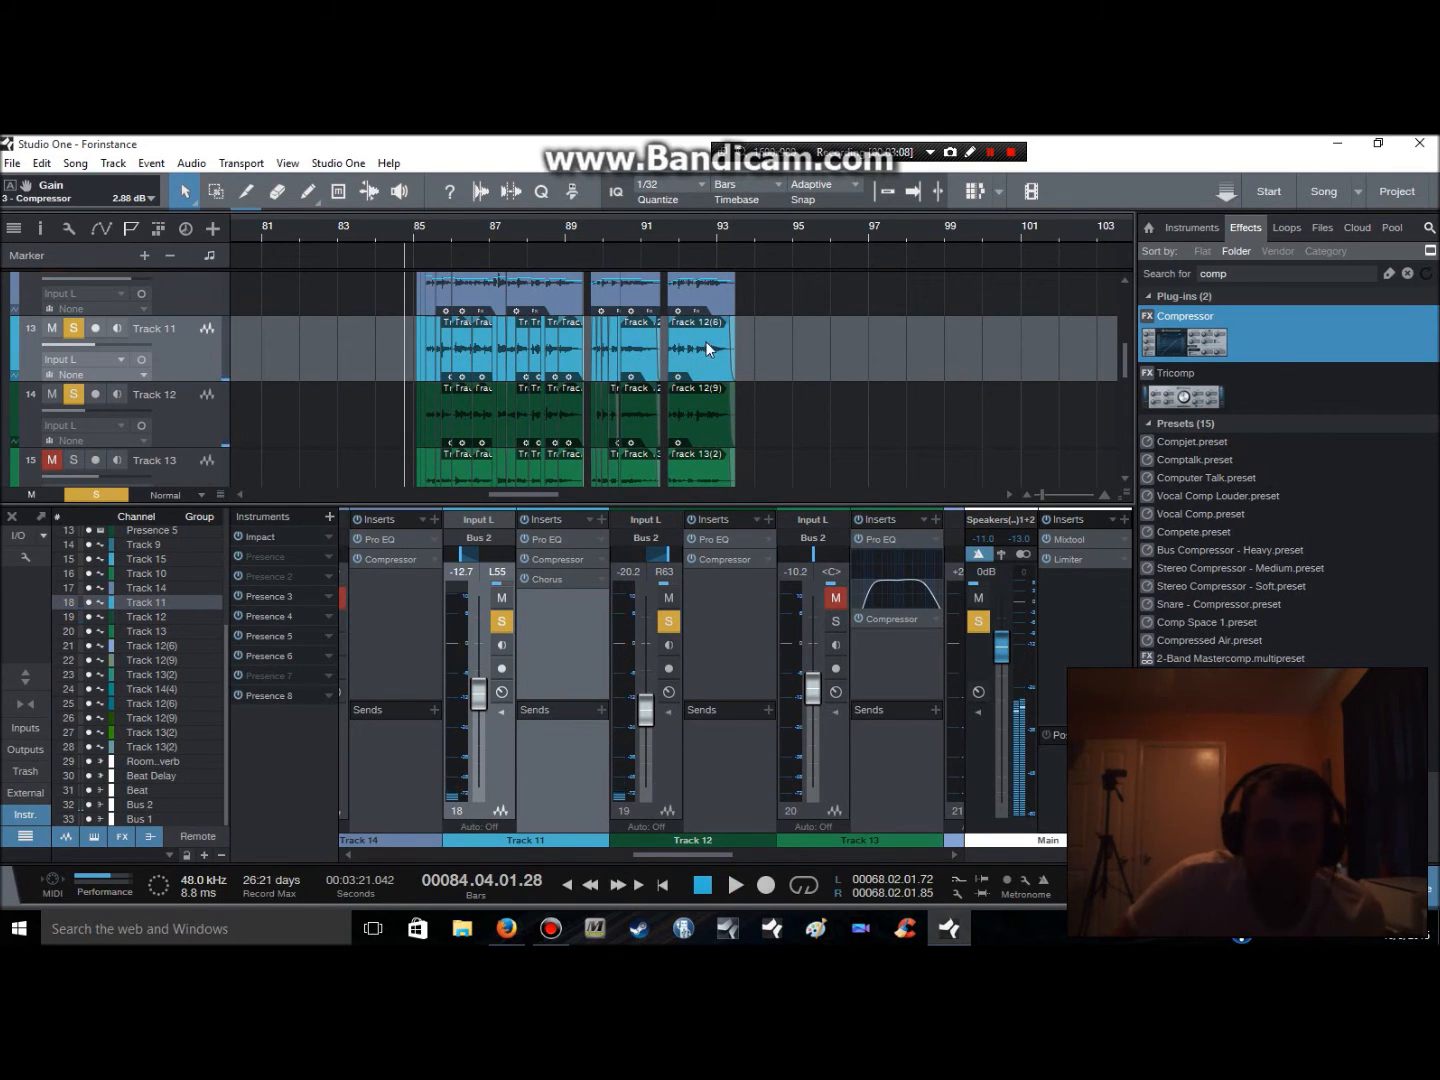
left_click(527, 576)
key("space")
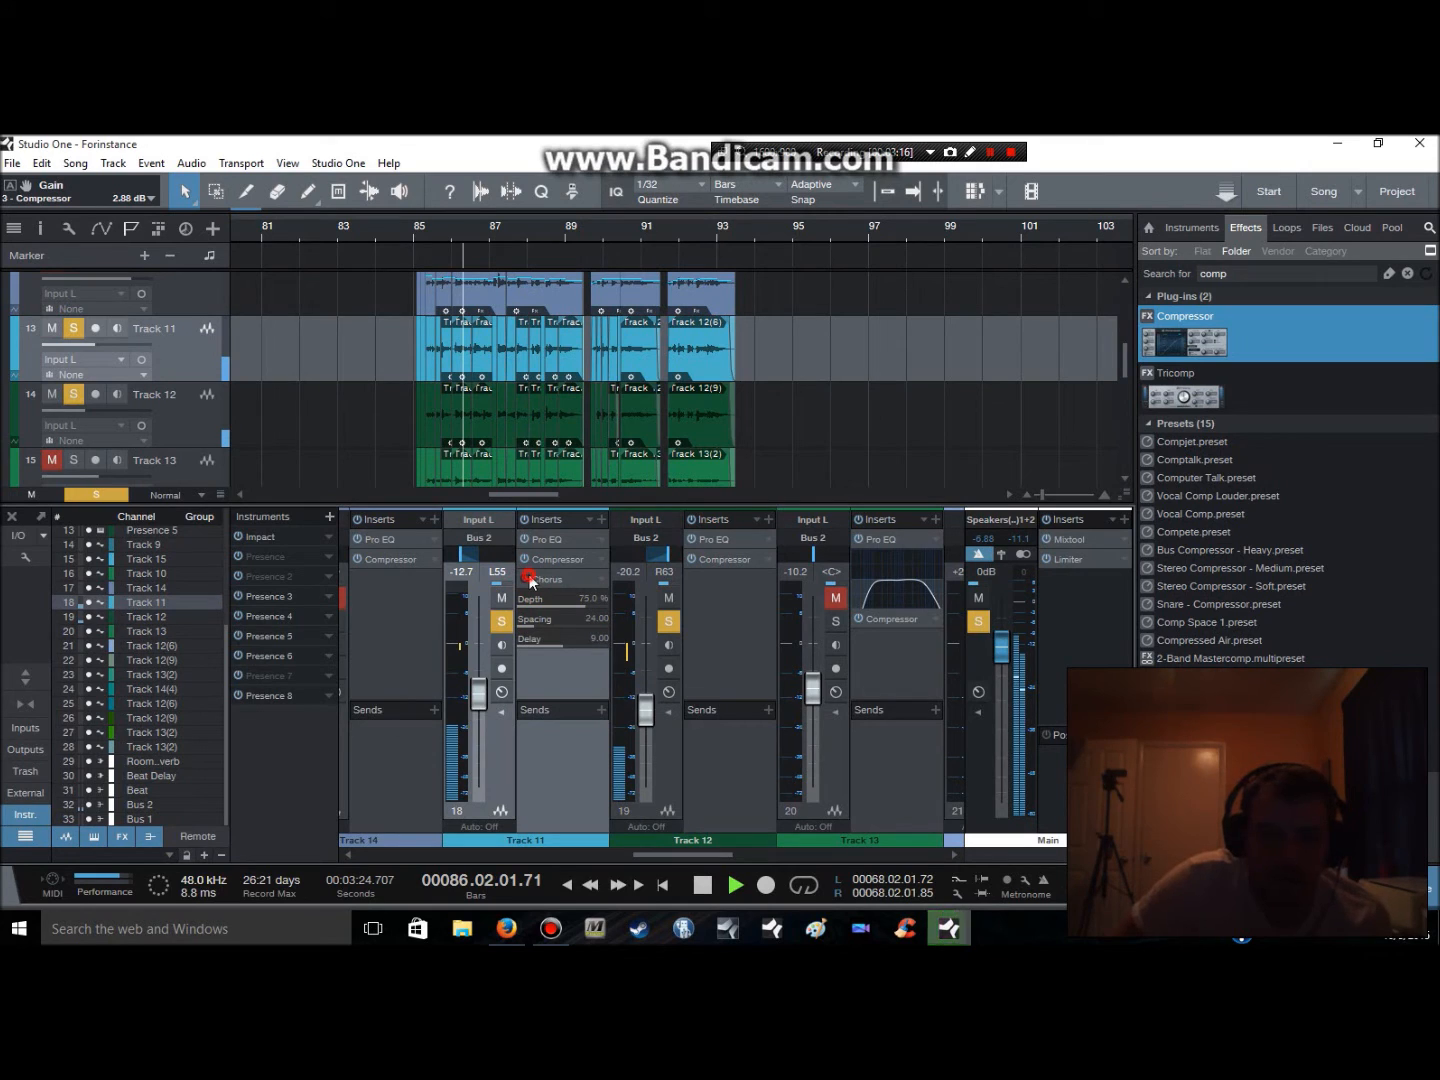
left_click(527, 578)
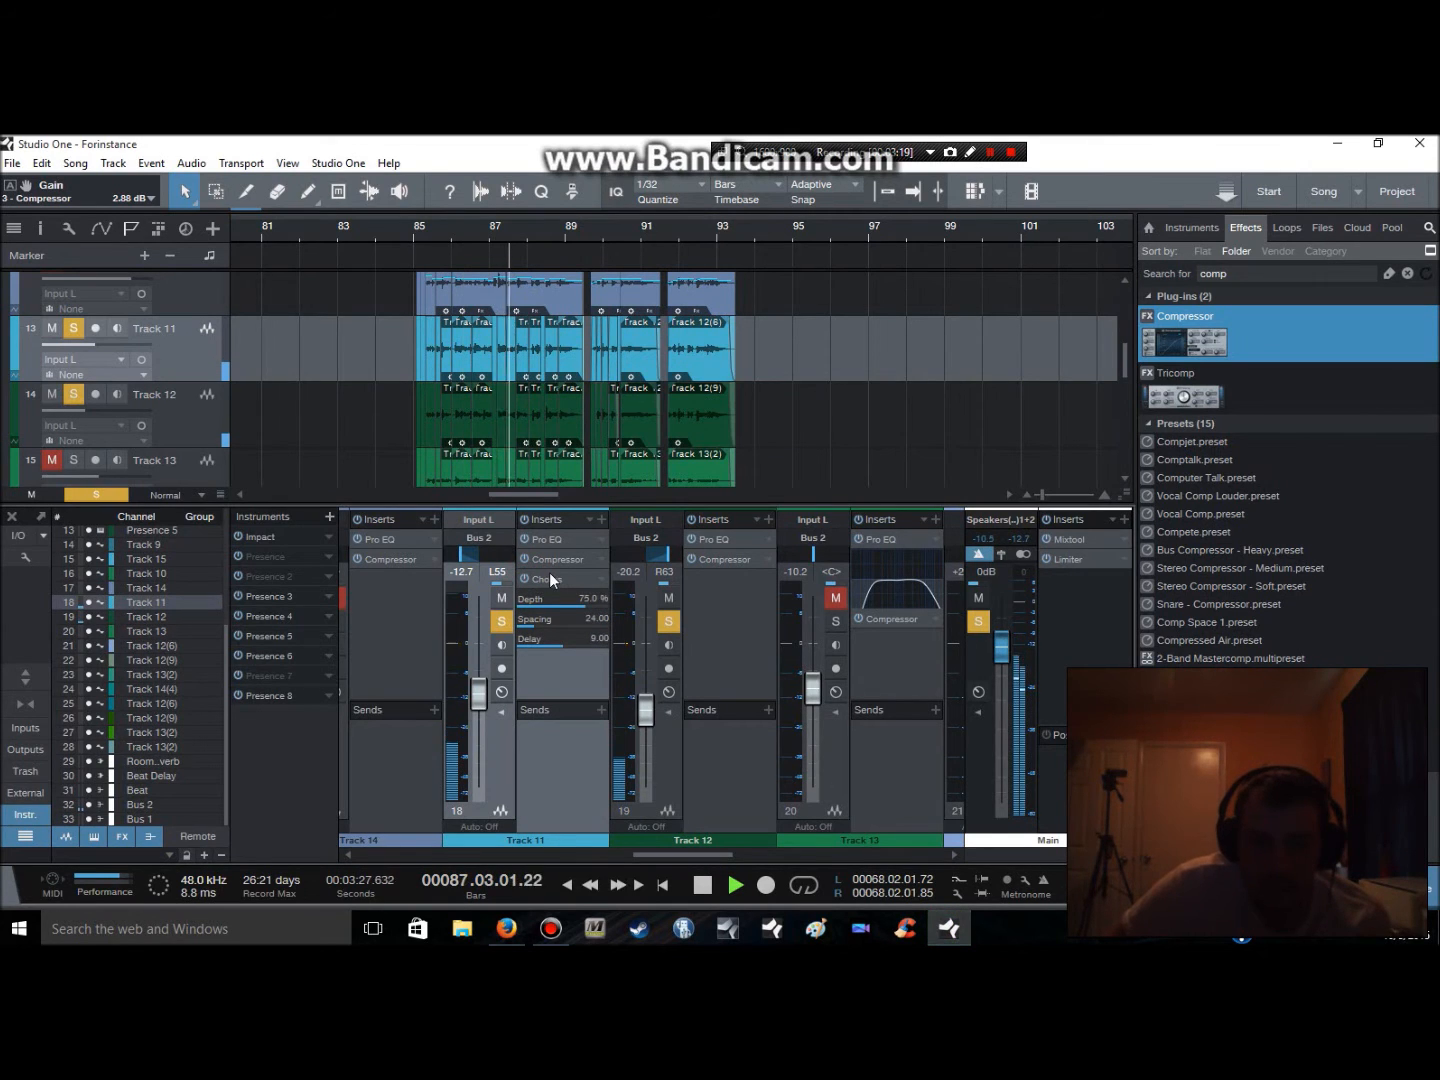
Set Track 11's Chorus to Doubler mode with 21.50 ms spacing and 42% depth while listening, and close it
double_click(549, 577)
left_click(805, 332)
left_click(845, 330)
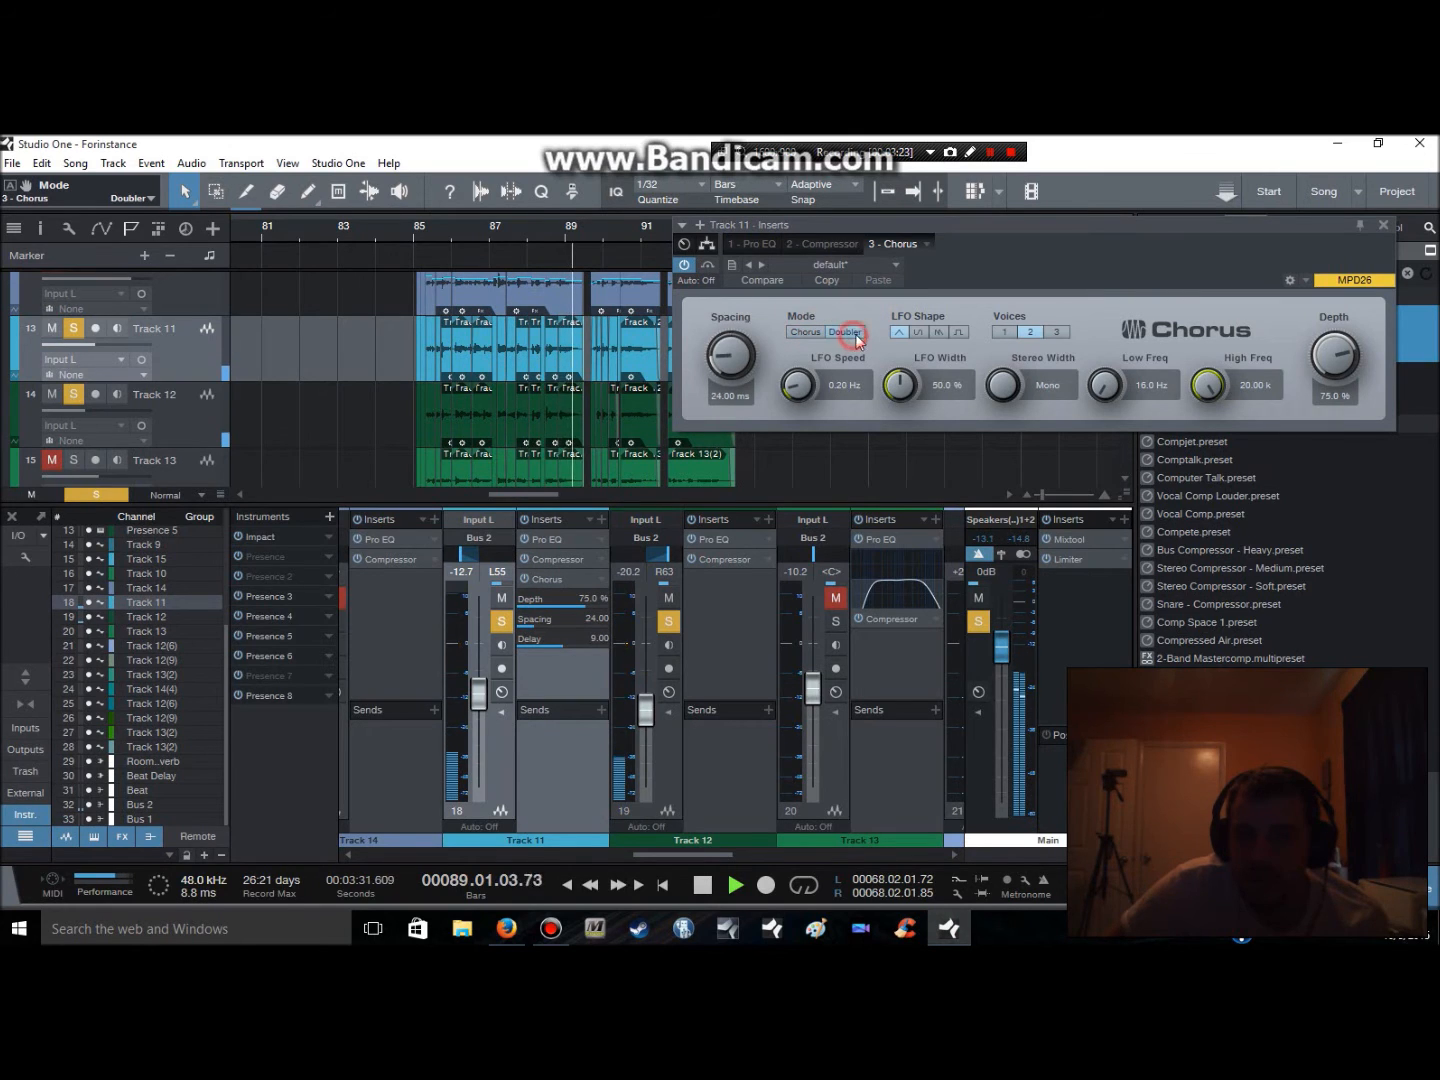
left_click_drag(751, 347, 726, 424)
left_click_drag(730, 384, 1428, 447)
left_click_drag(1335, 358, 1337, 434)
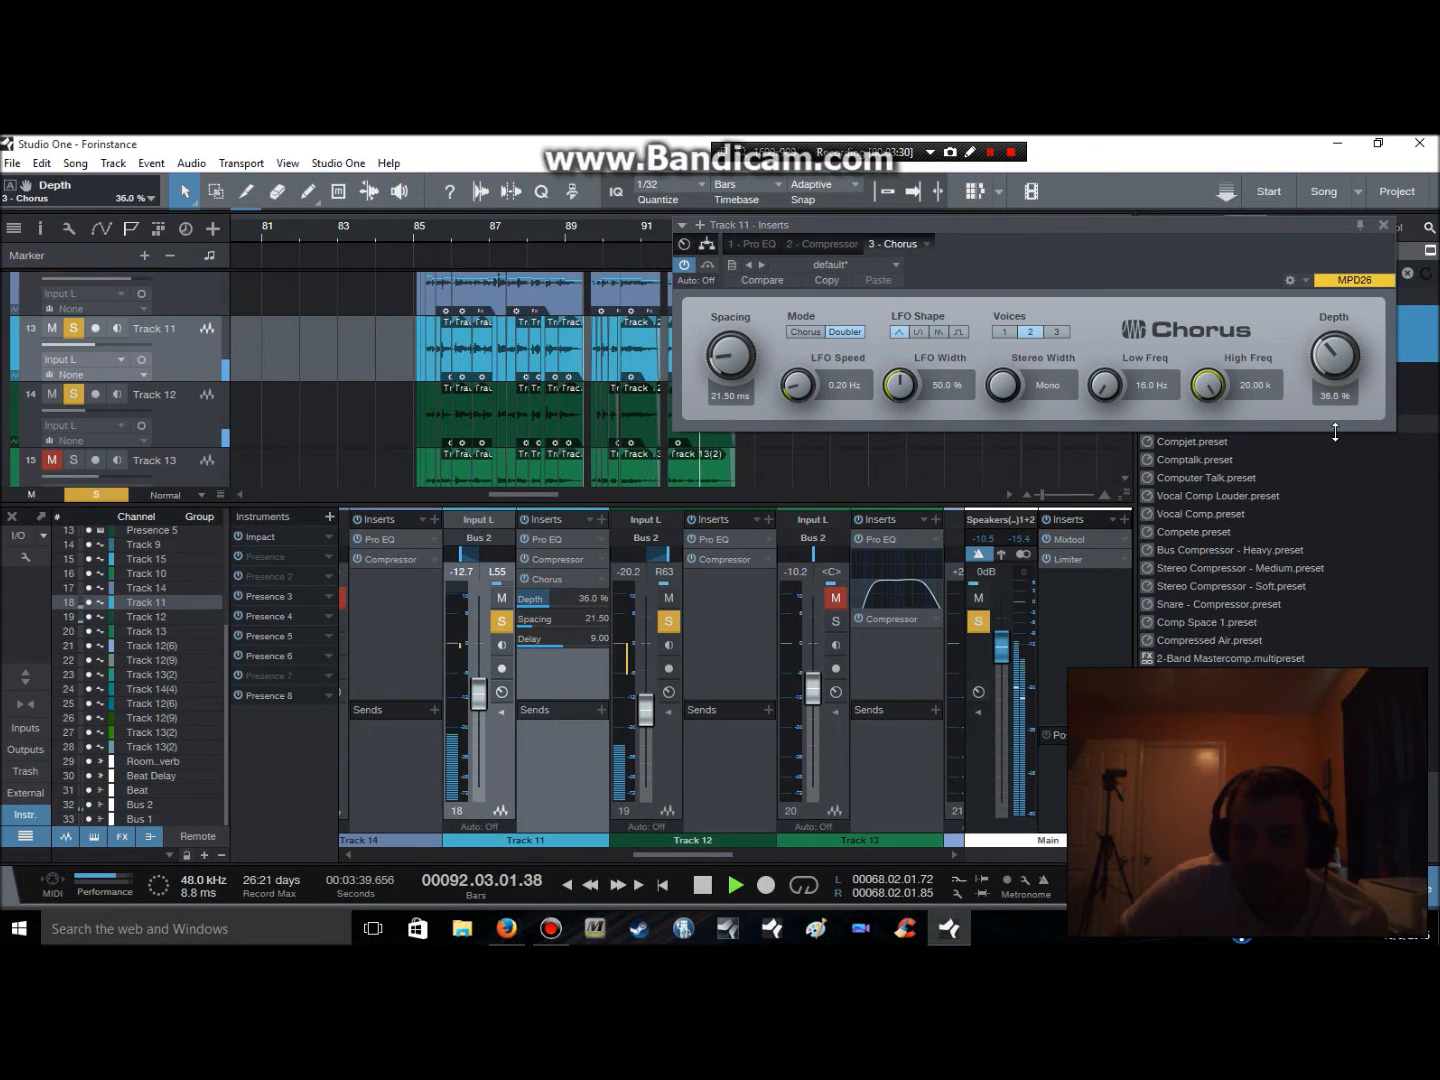
key("space")
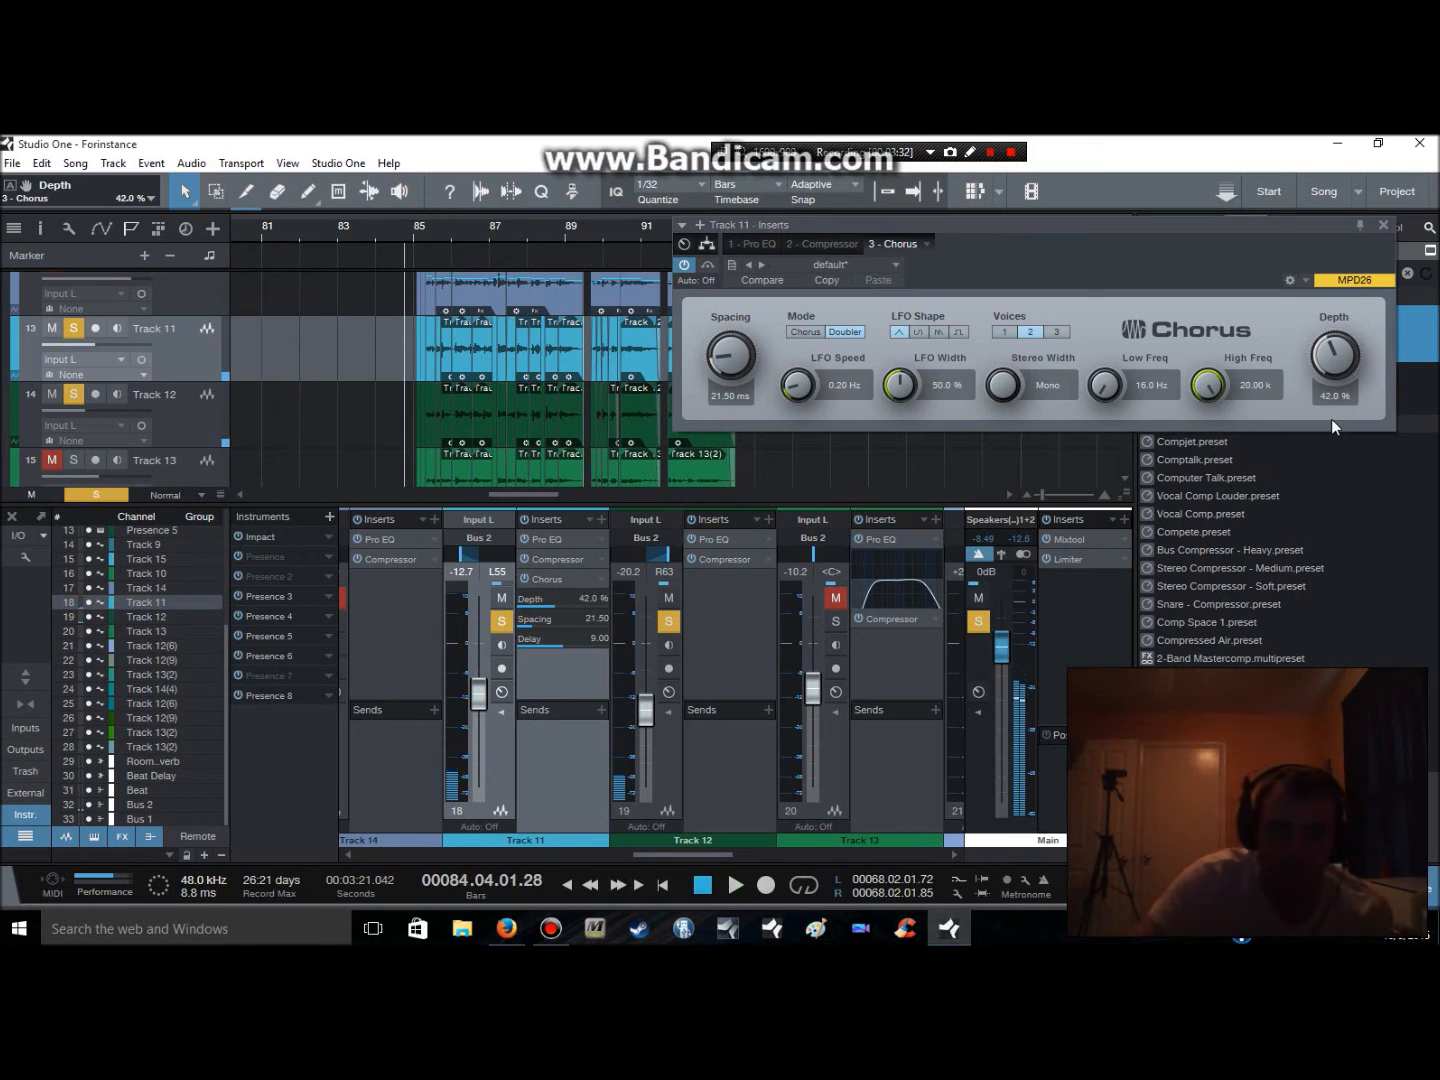
left_click(1384, 228)
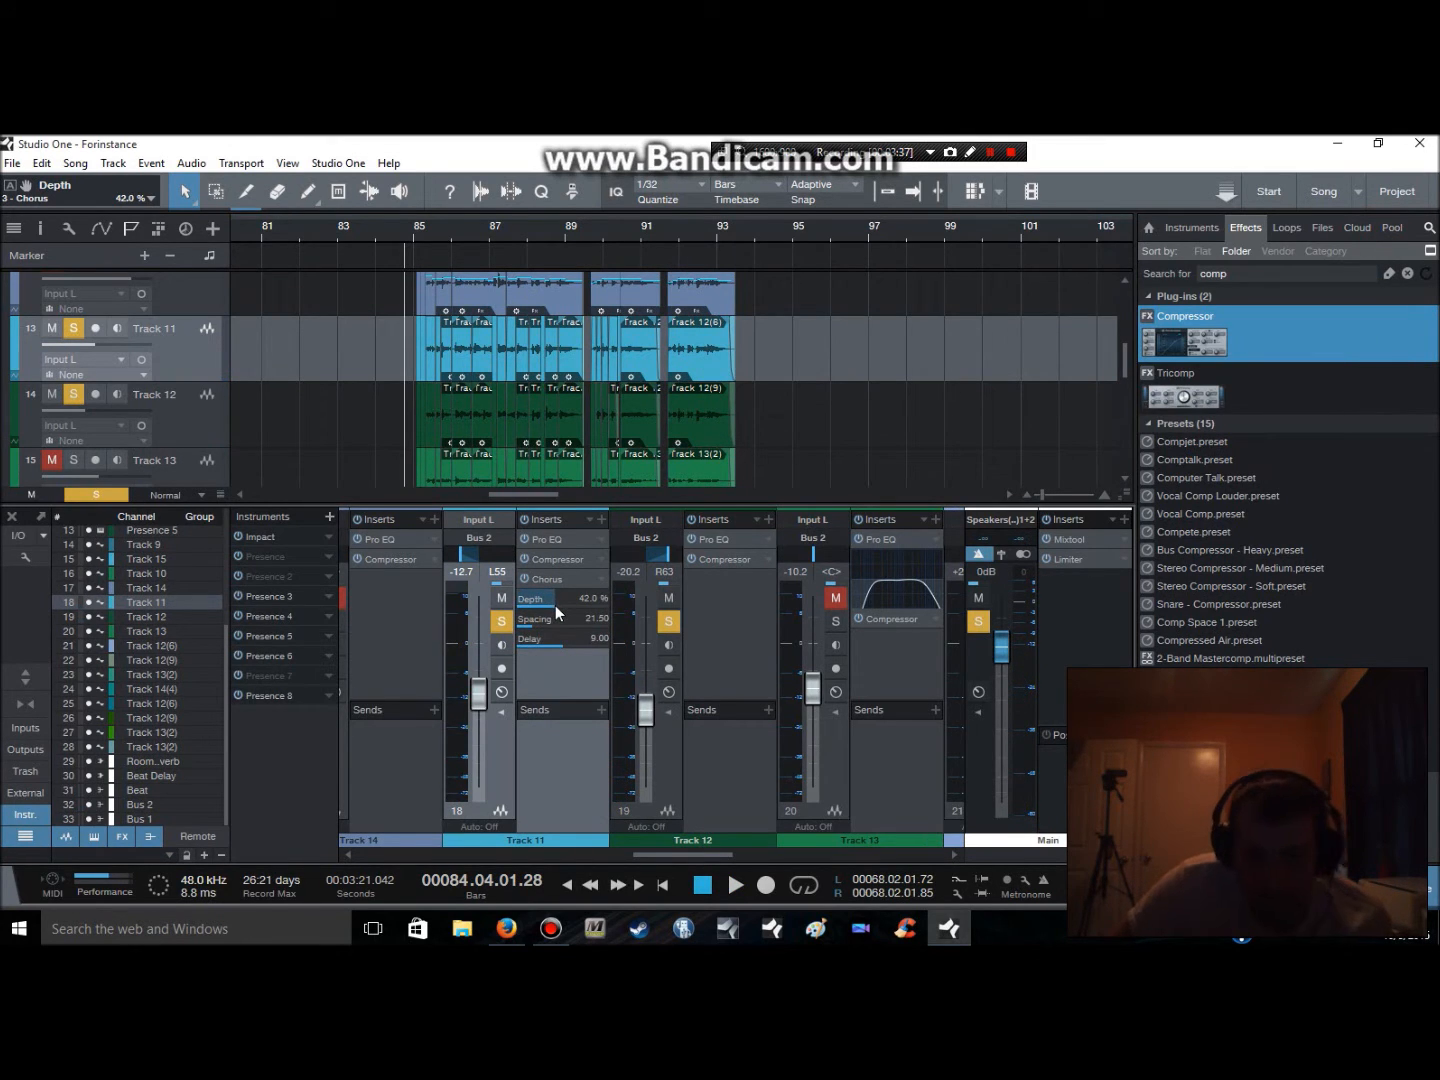
double_click(554, 605)
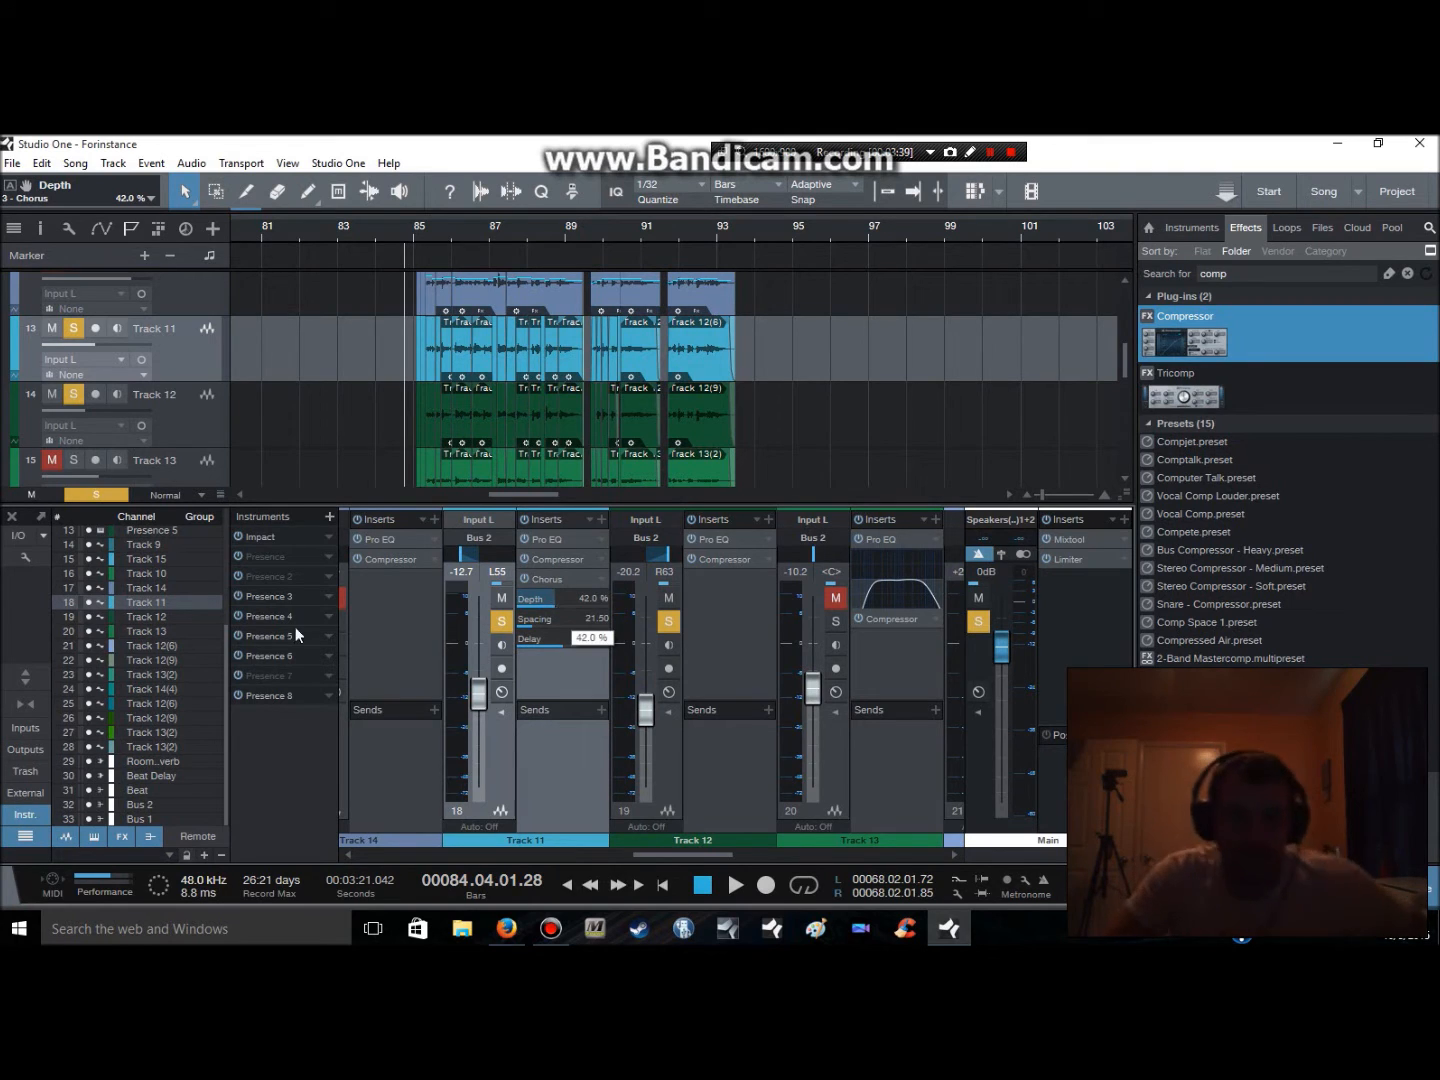
Clear all track solos and play the full mix from just before bar 85
left_click(87, 496)
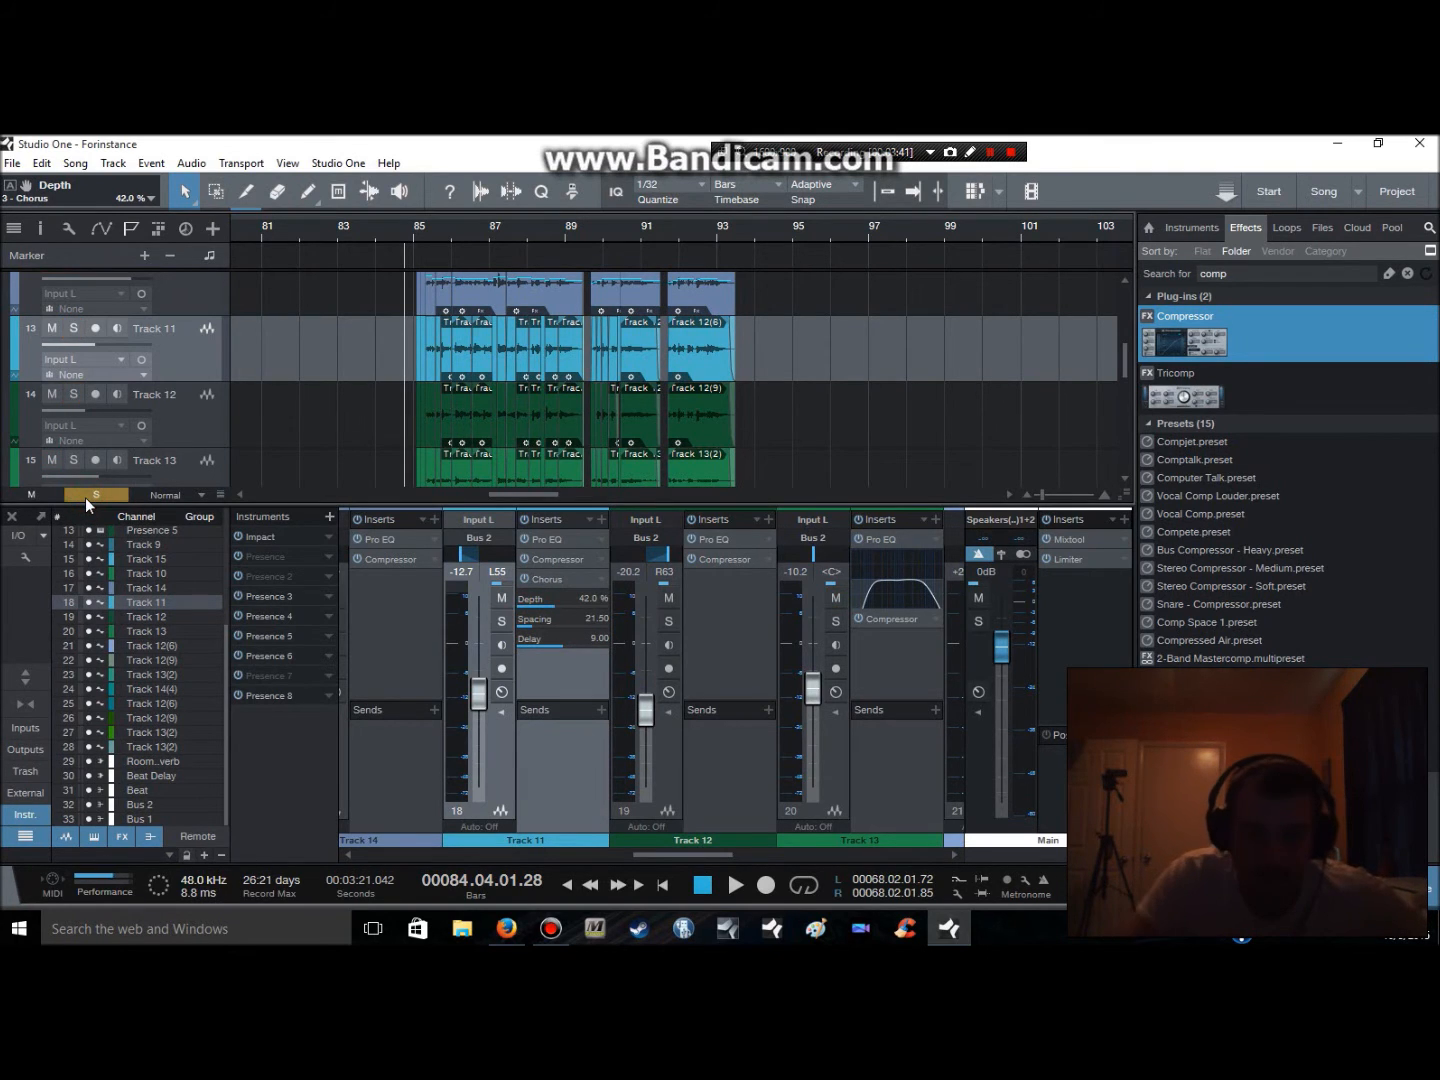
key("space")
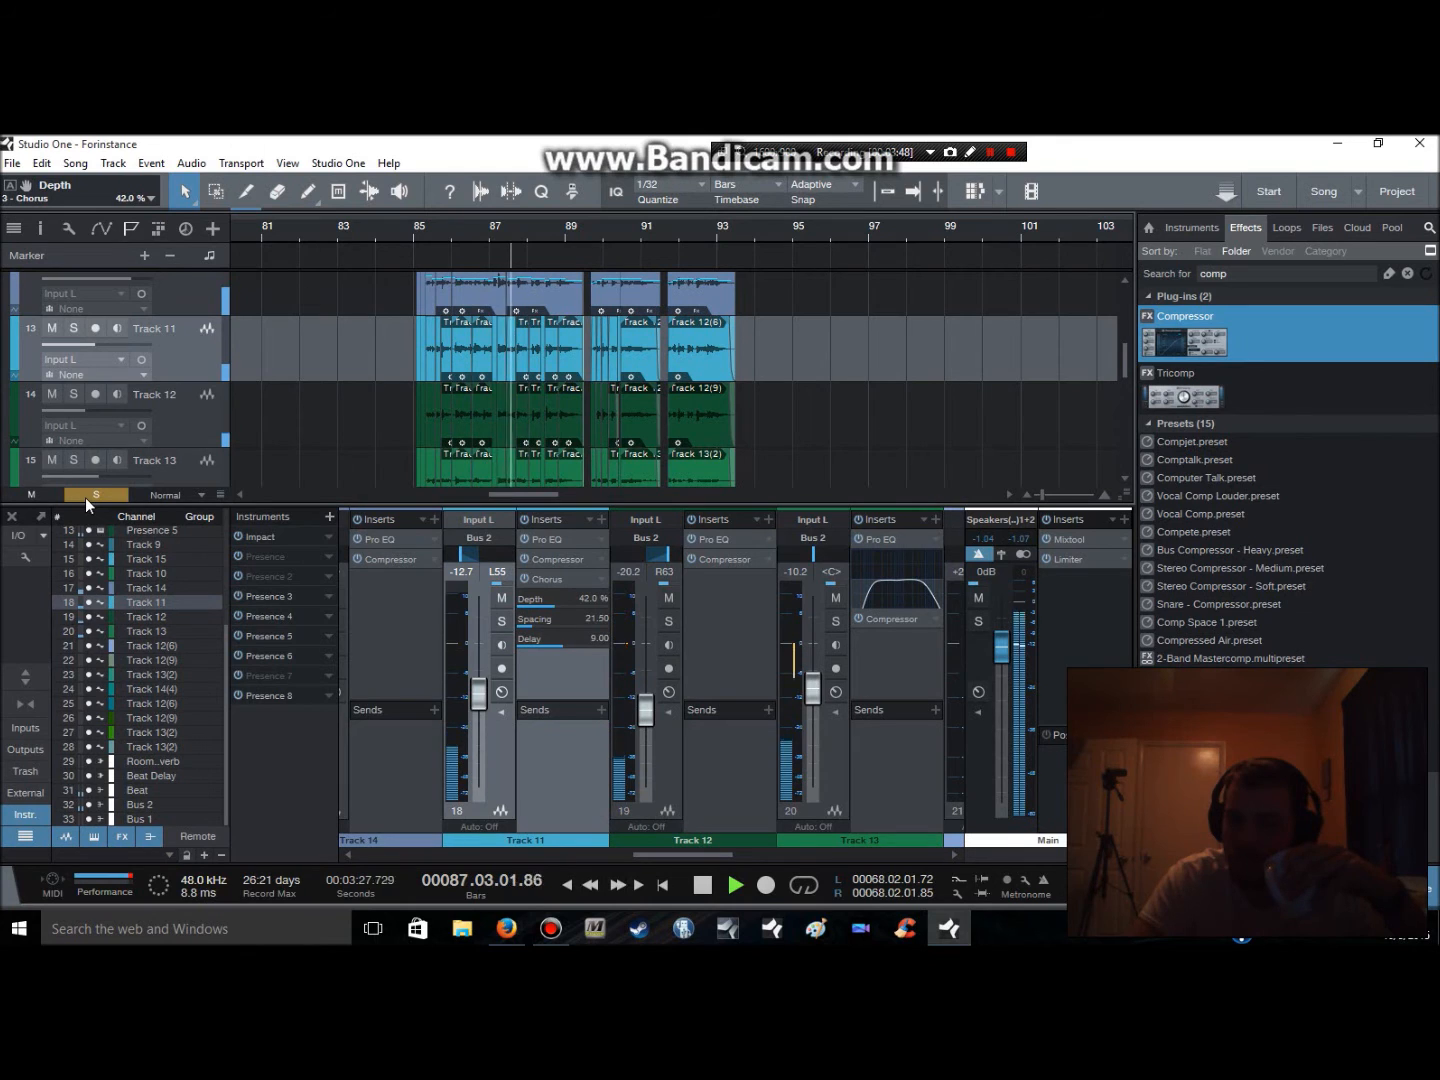
left_click(86, 498)
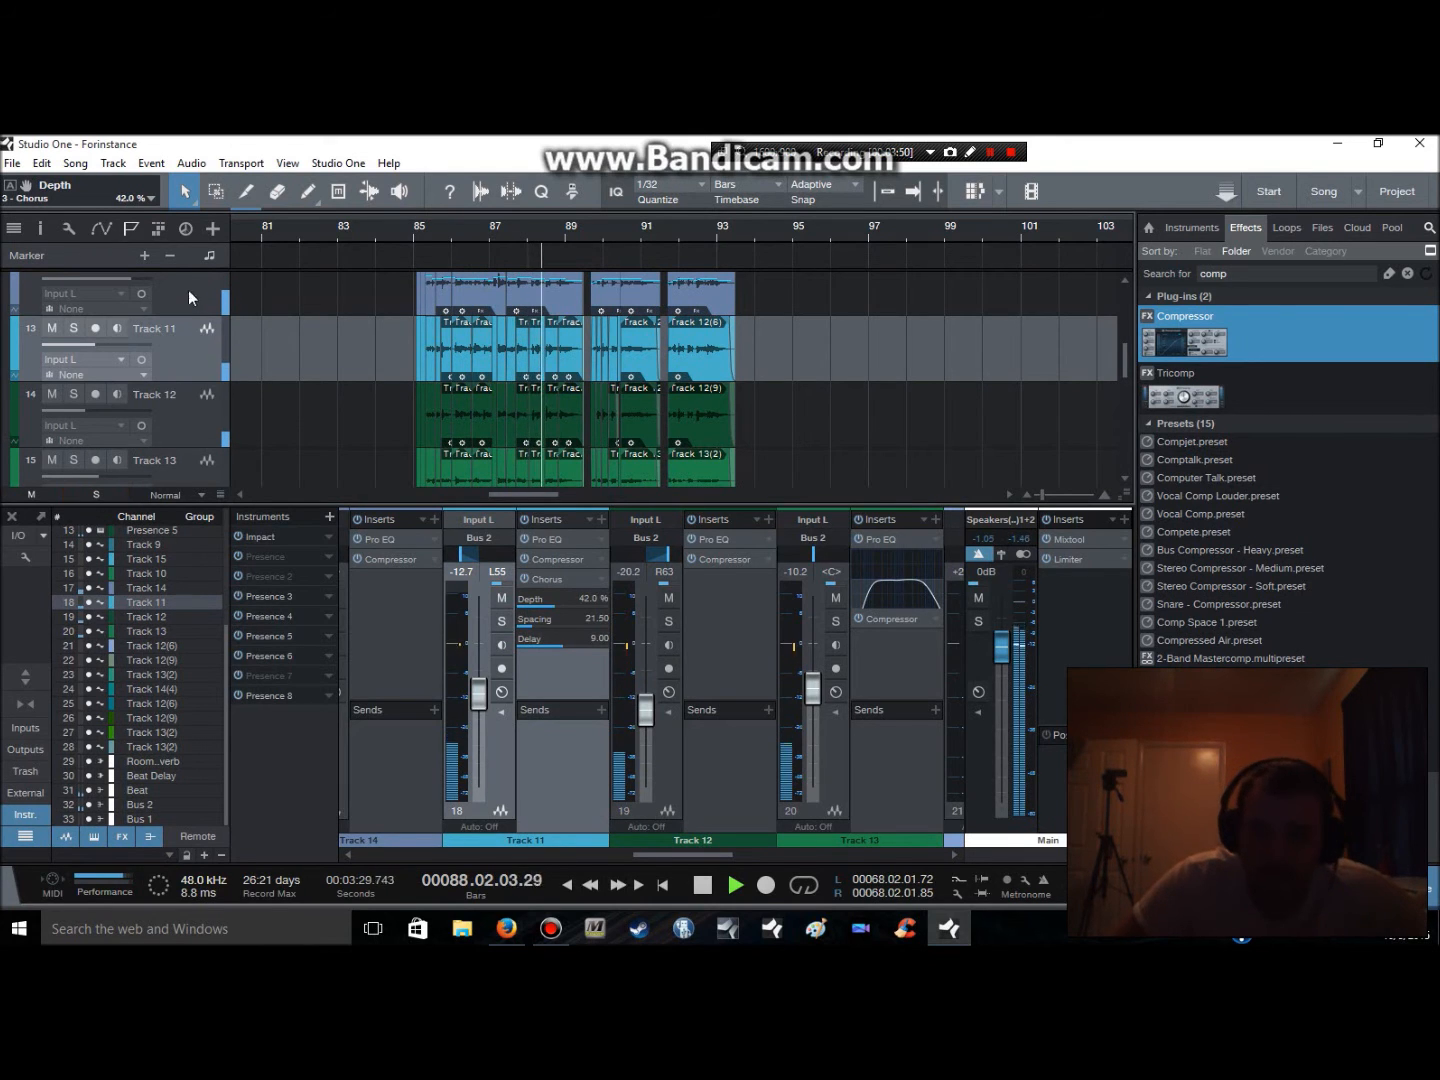
Examine Track 11's Pro EQ curve and high-frequency boost during playback and again with playback stopped
left_click(559, 538)
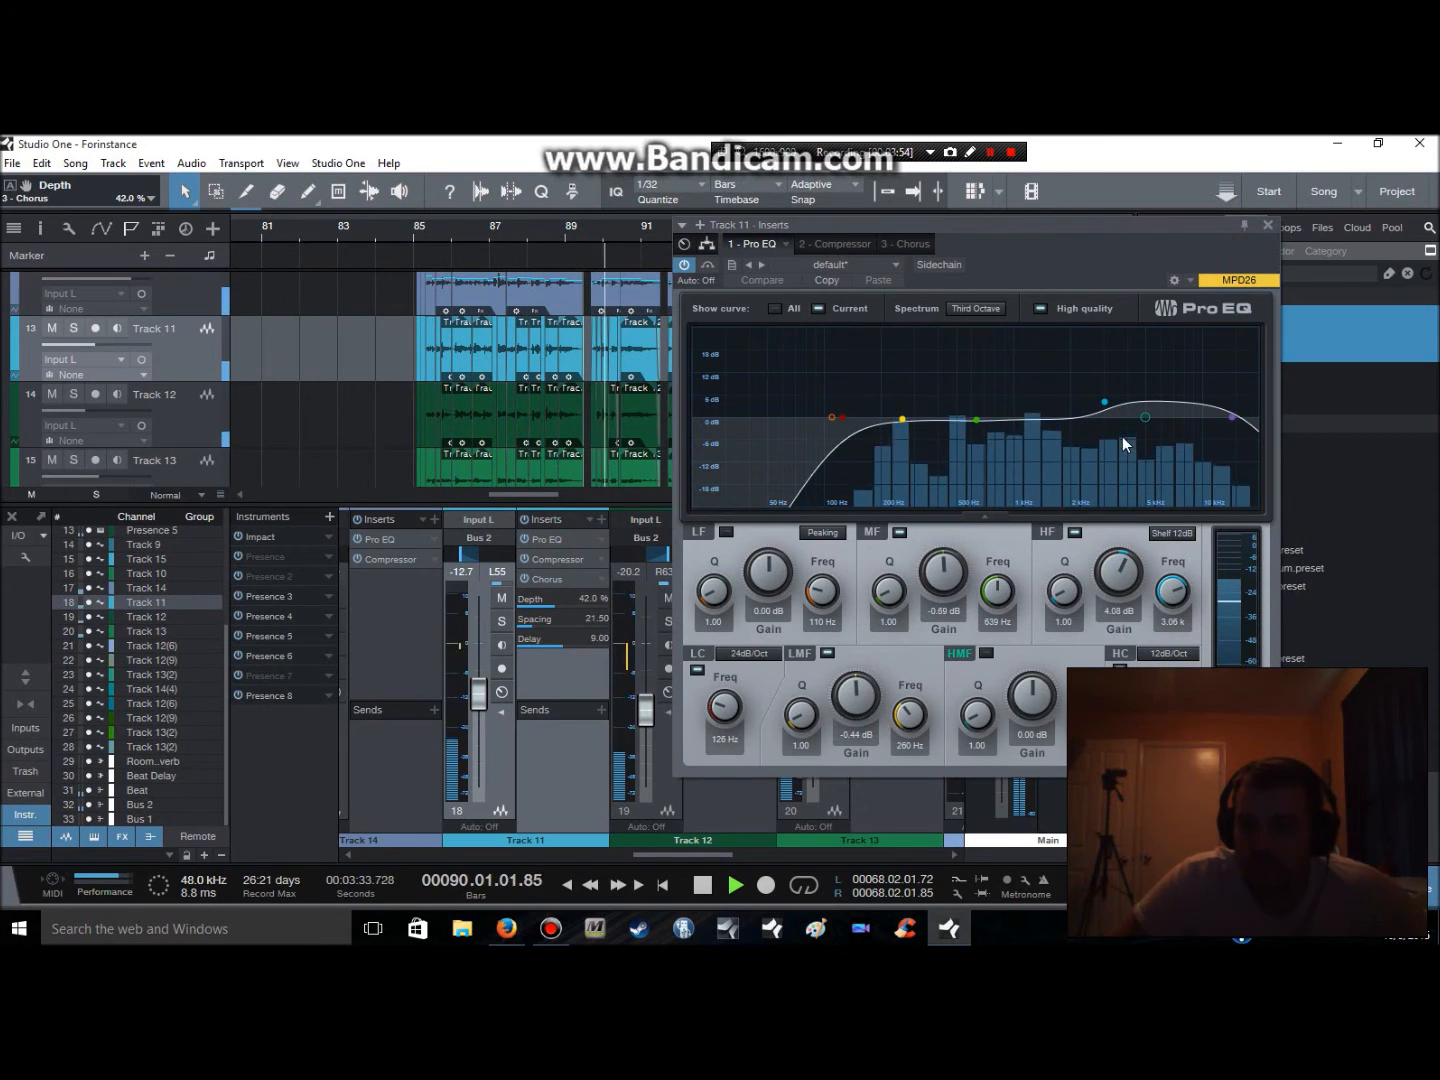
left_click(1266, 226)
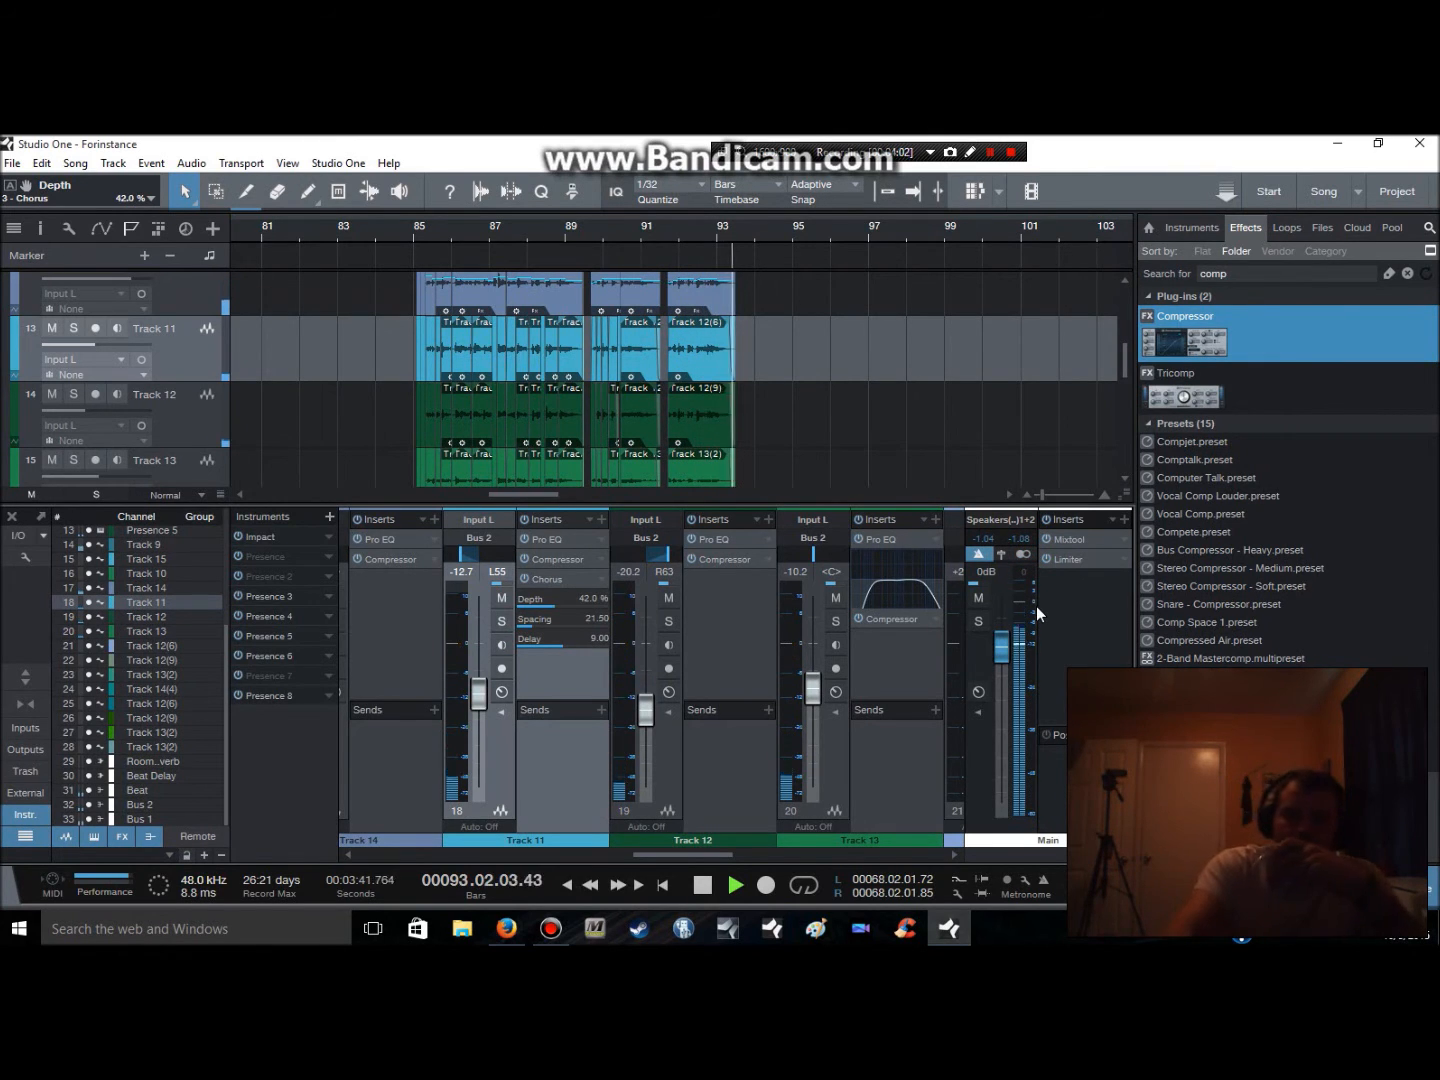
key("space")
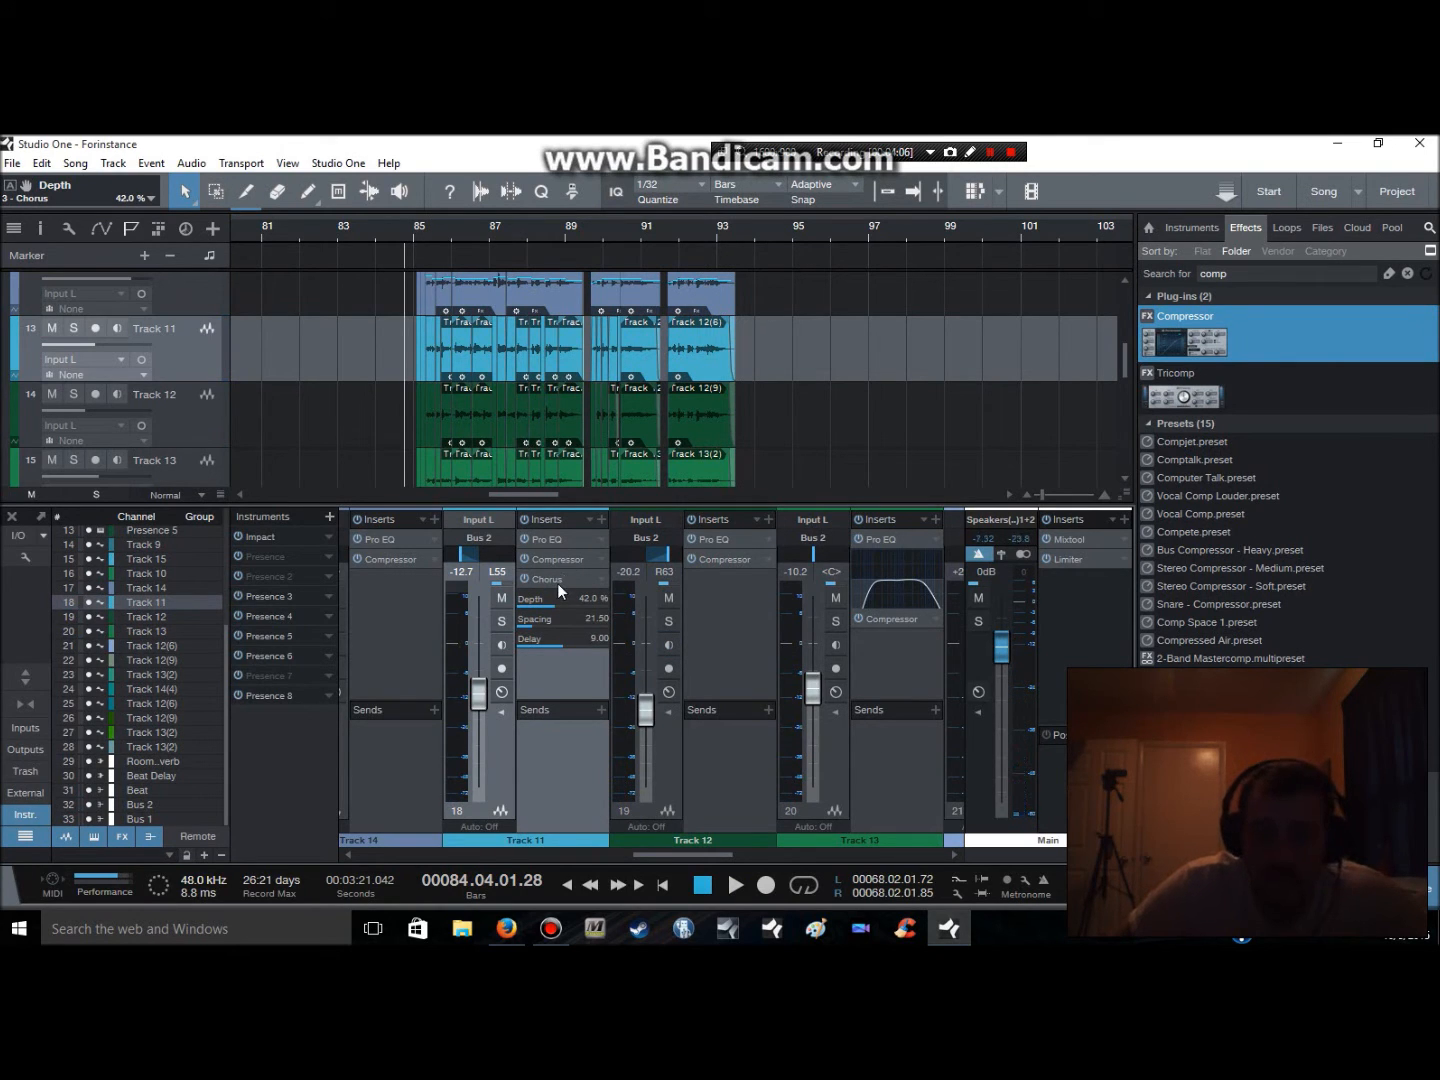
left_click(563, 540)
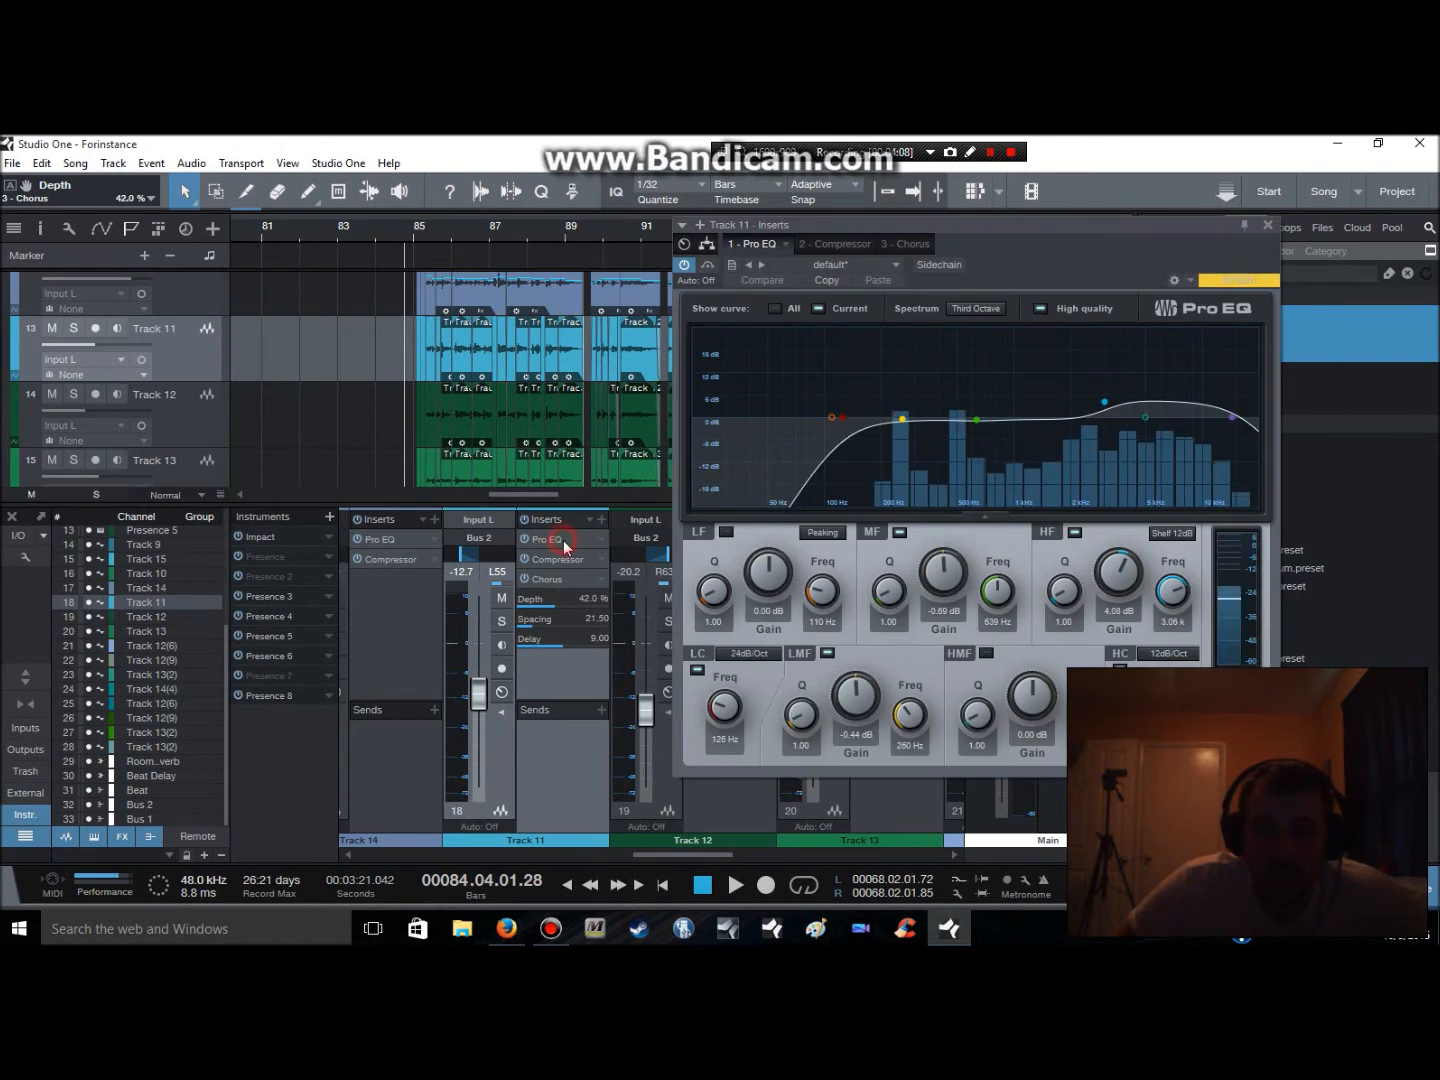
left_click(1104, 403)
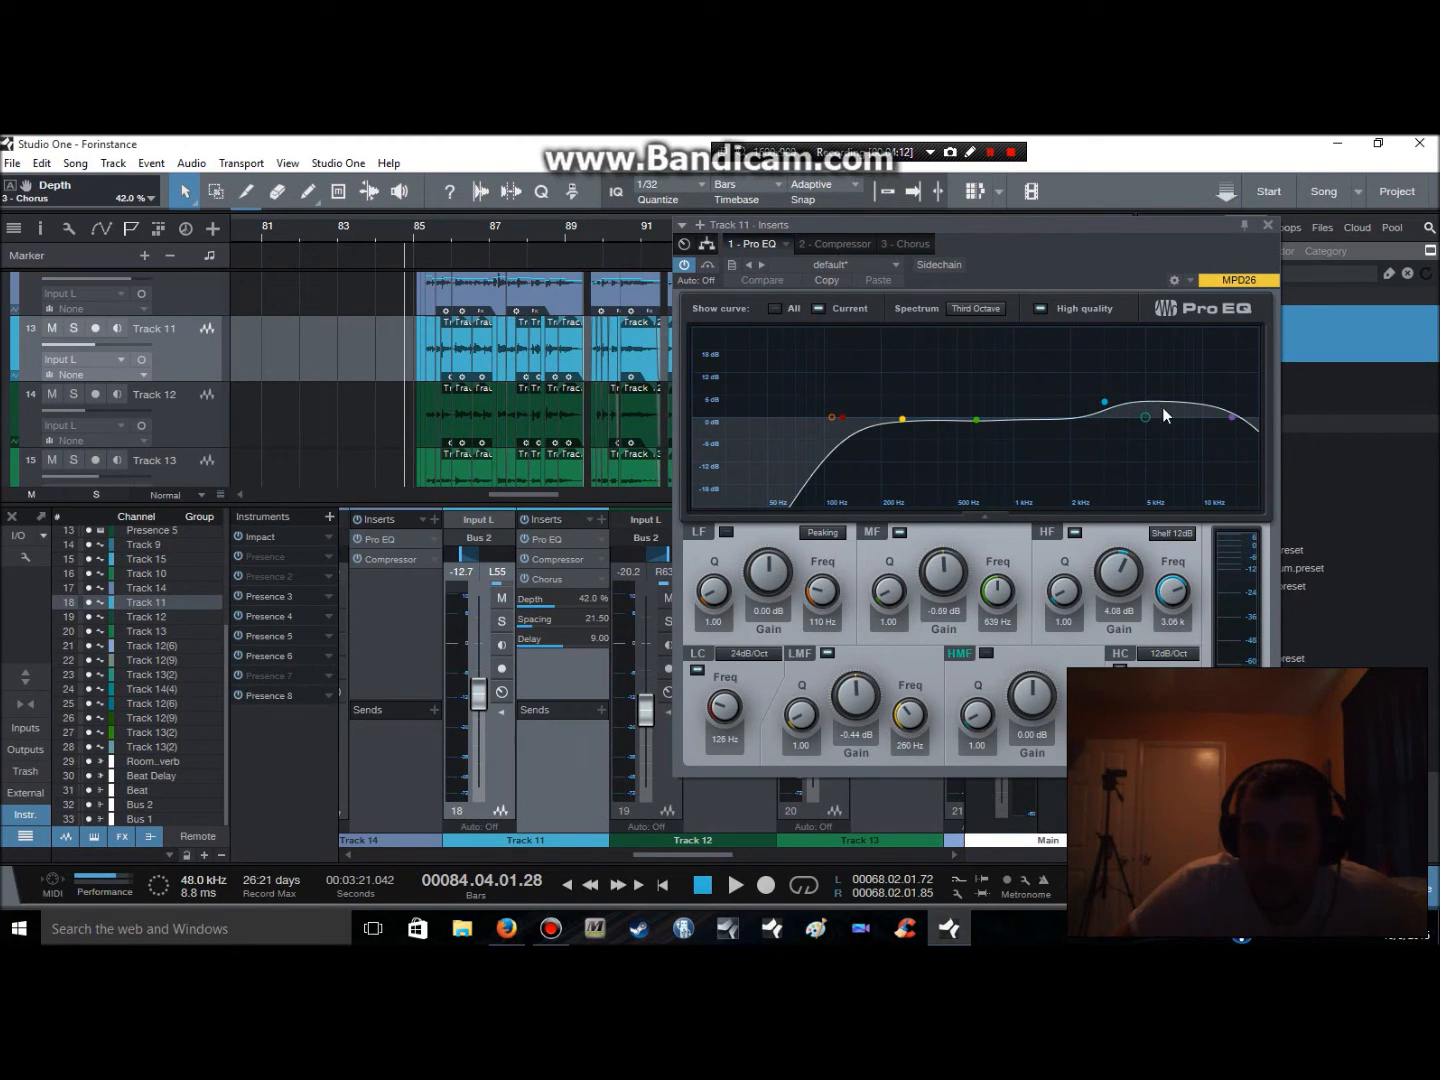
left_click(1268, 228)
Solo Track 14 and play it back from just before bar 85 with its Pro EQ open
left_click_drag(698, 861, 673, 837)
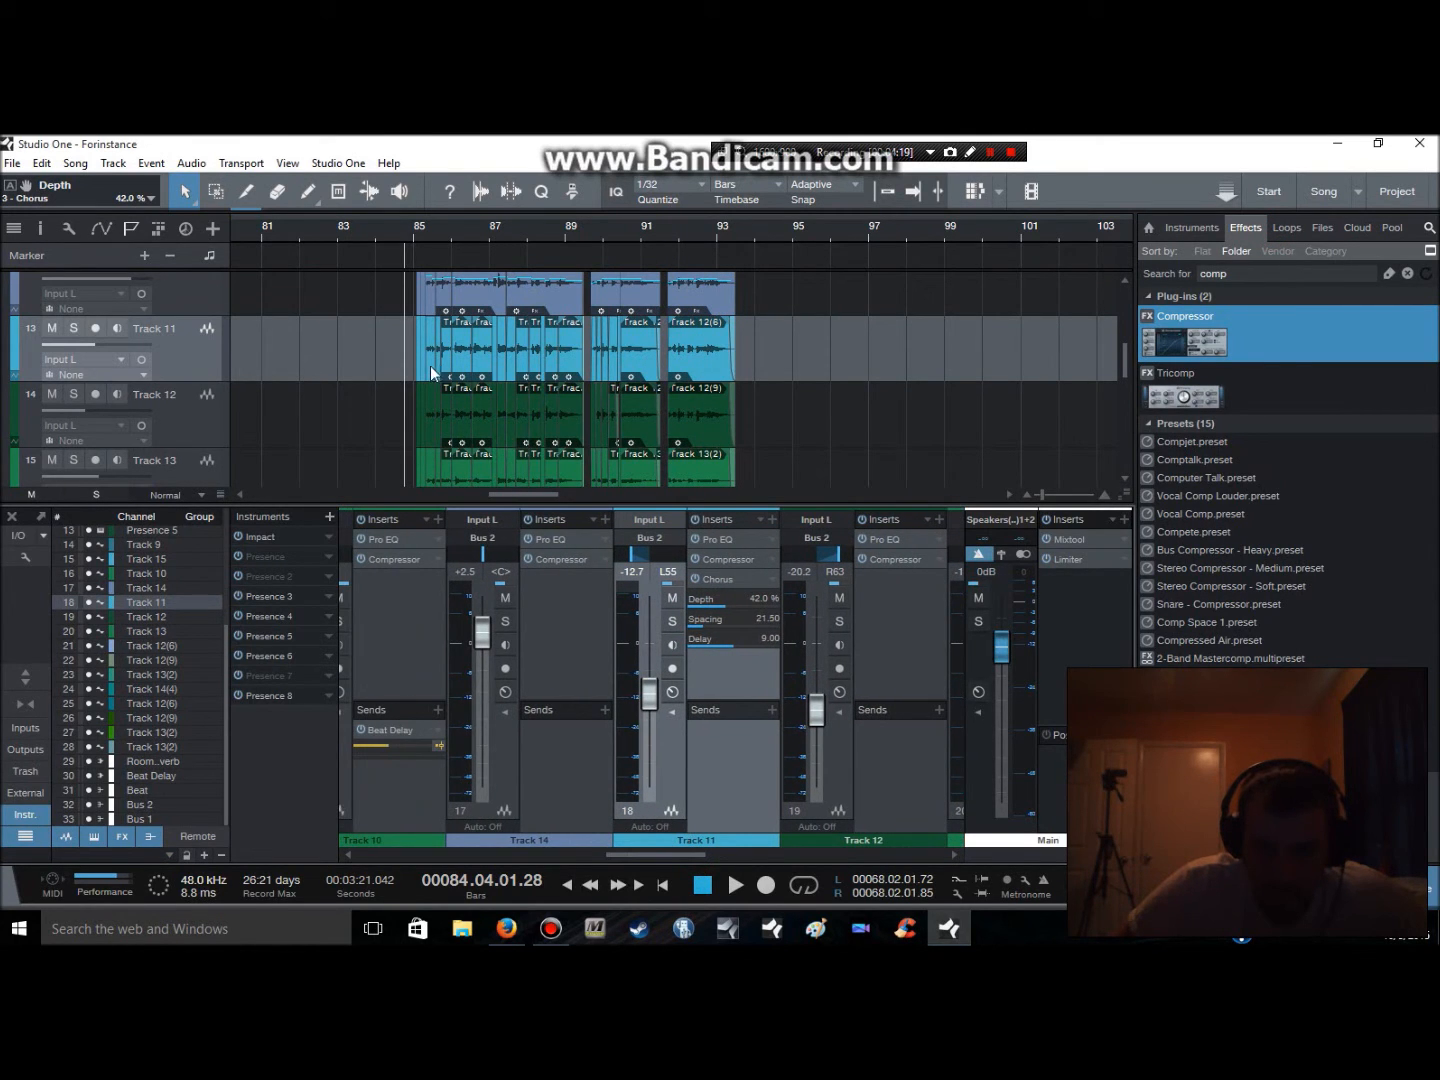
left_click(548, 540)
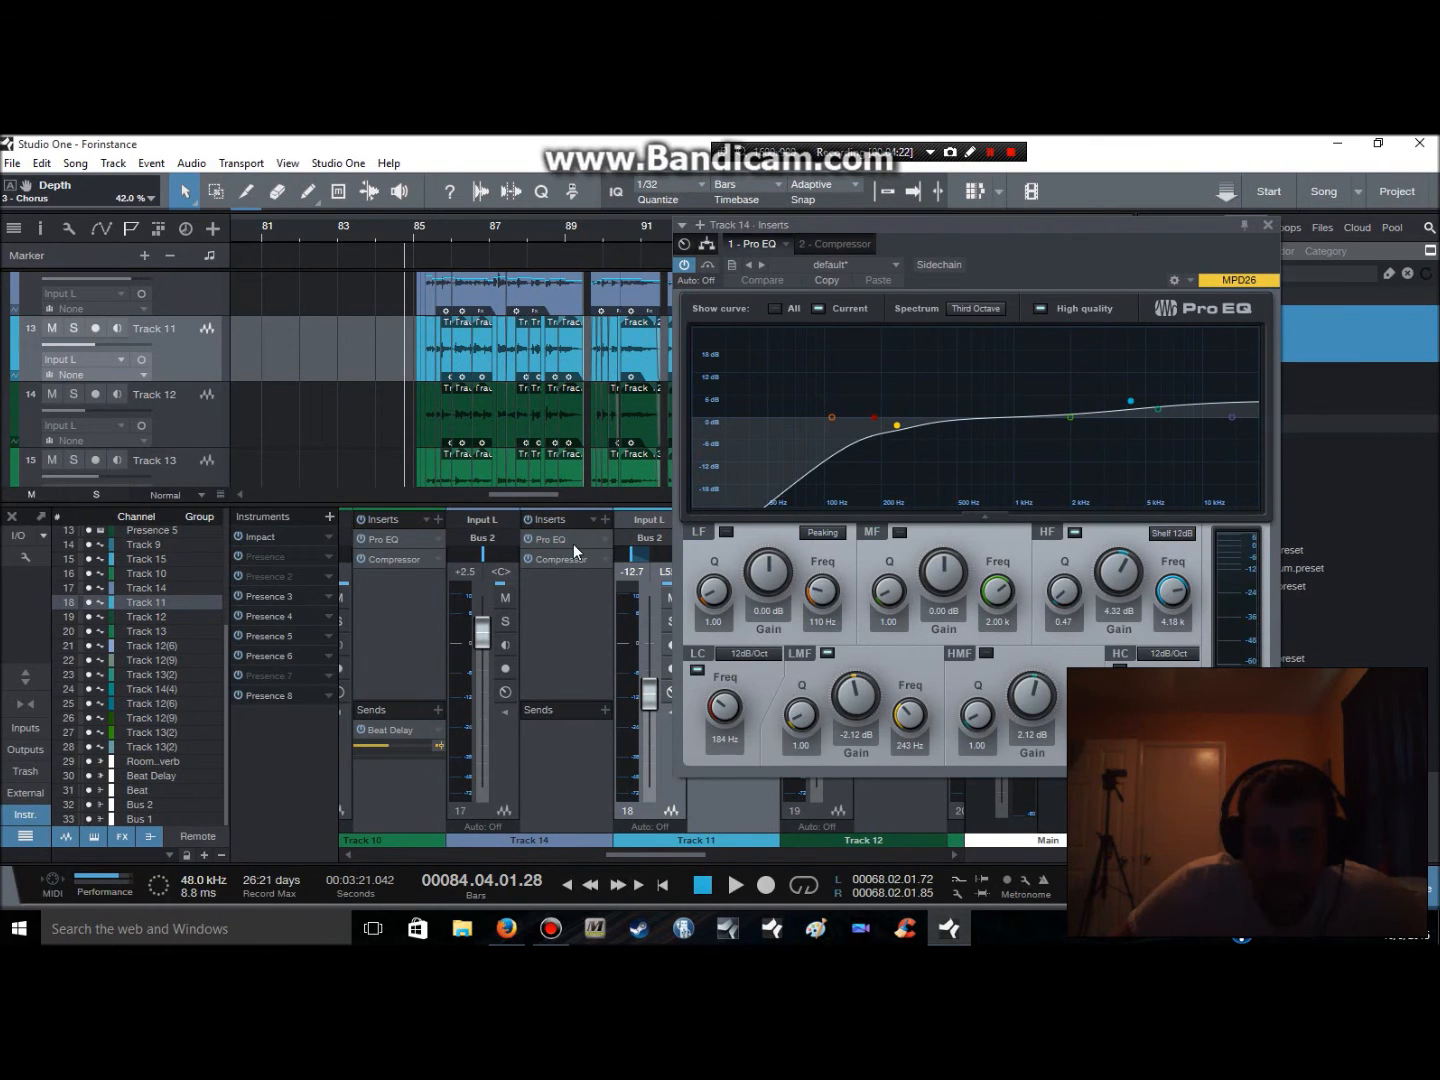
scroll(246, 350, "up", 2)
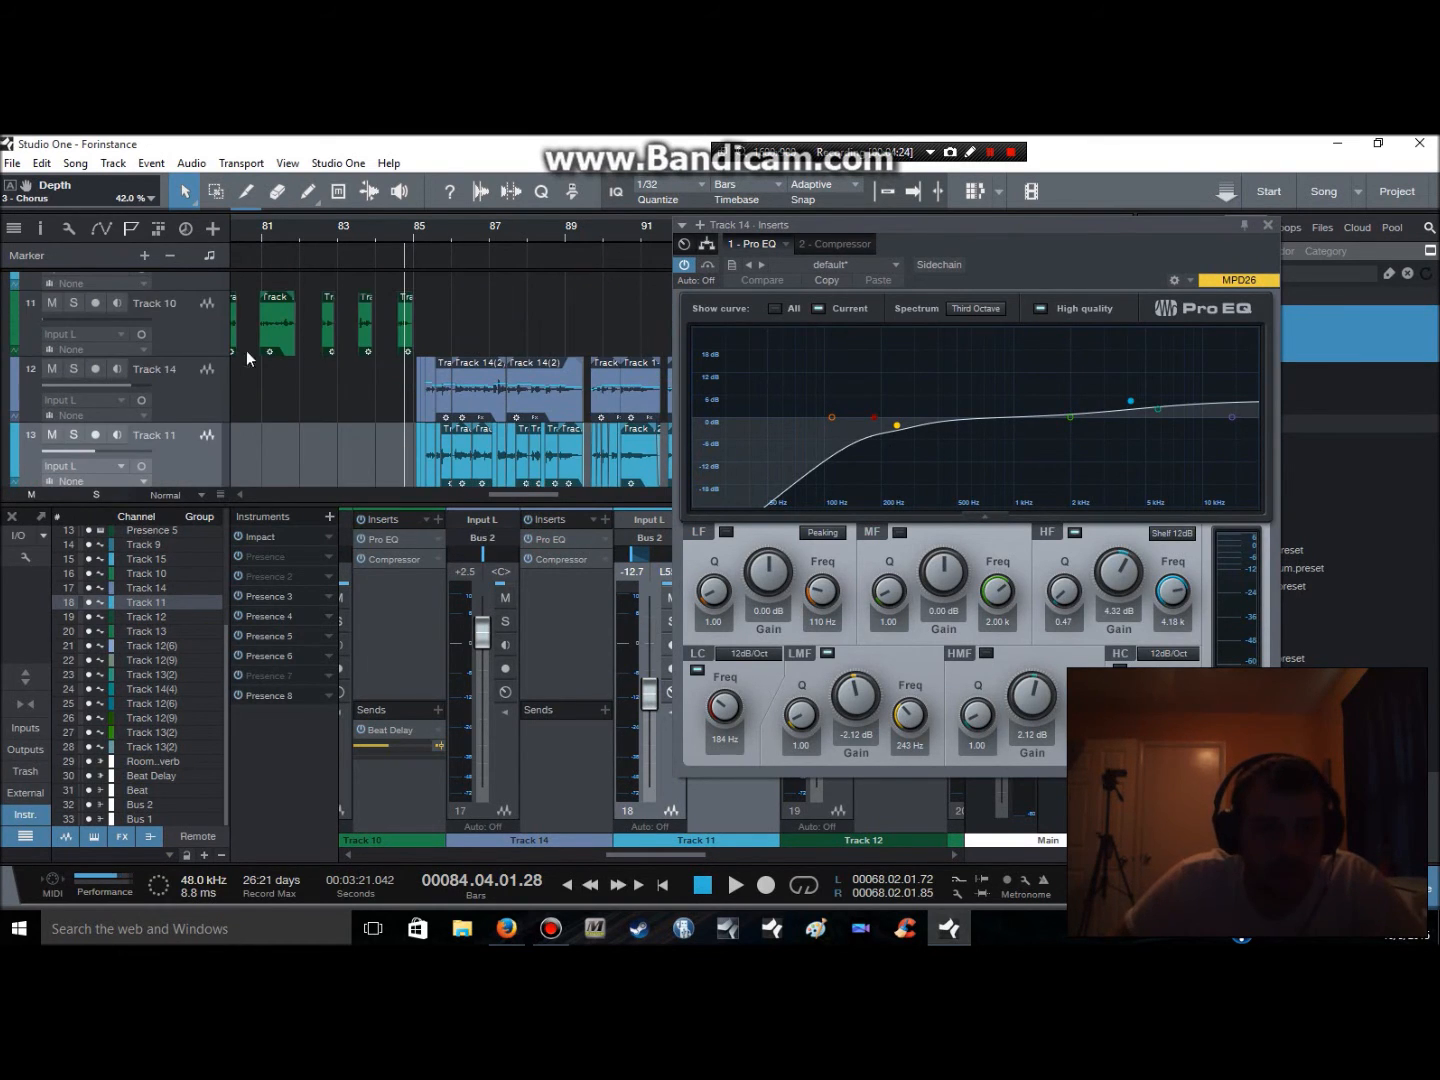
left_click(77, 368)
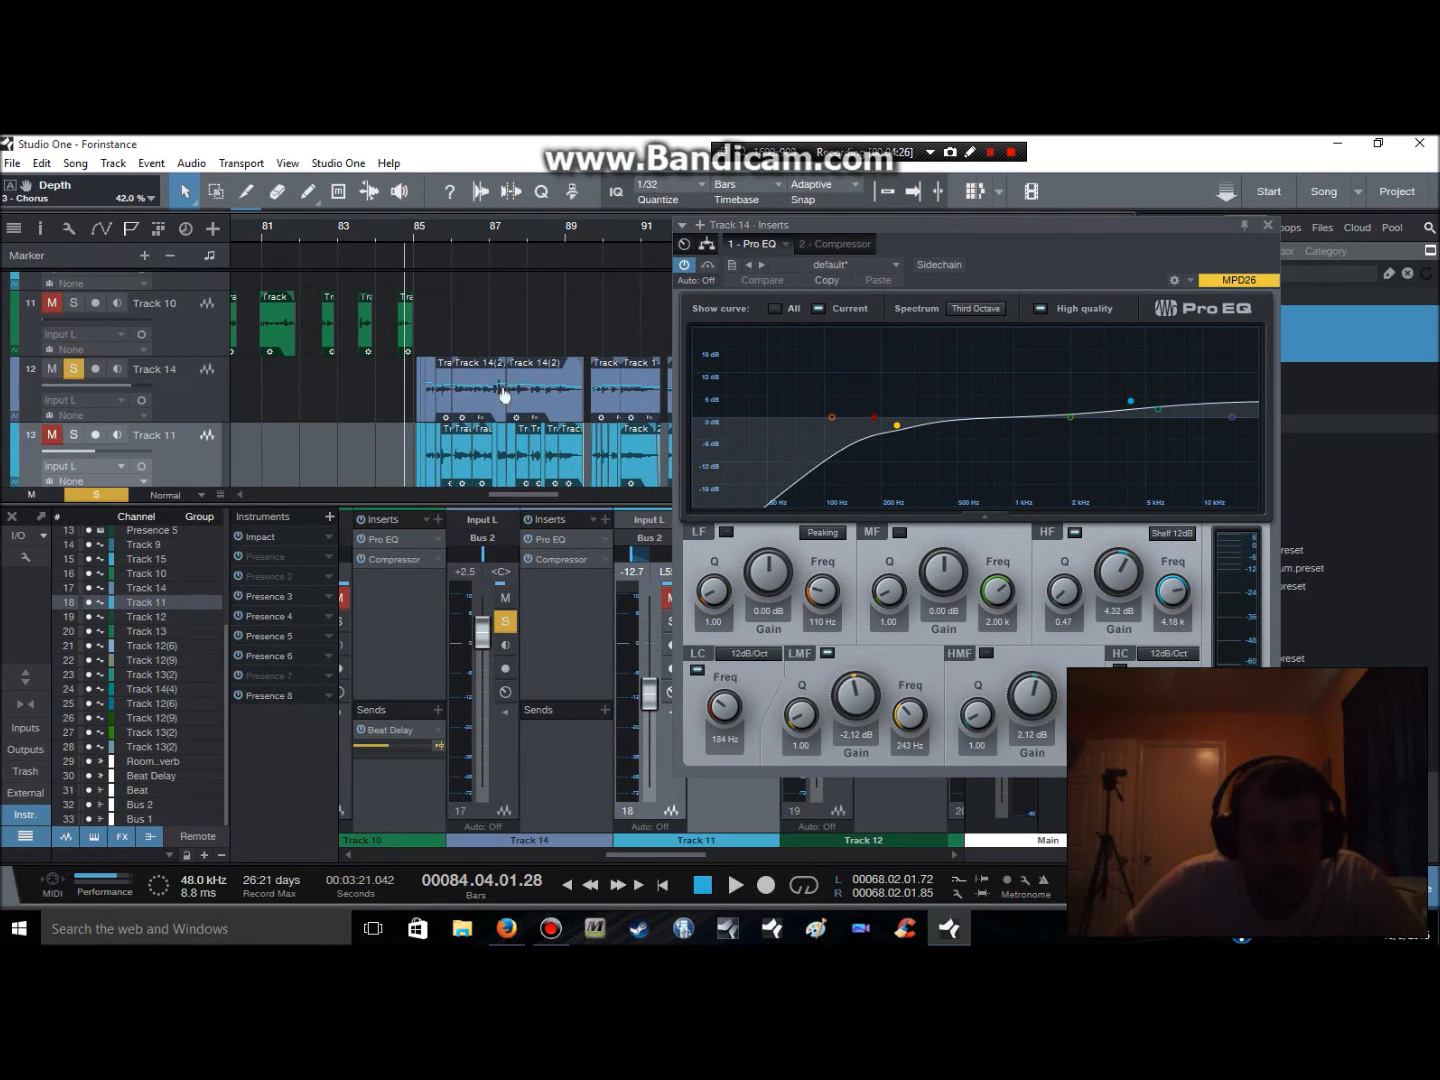
left_click(567, 543)
key("space")
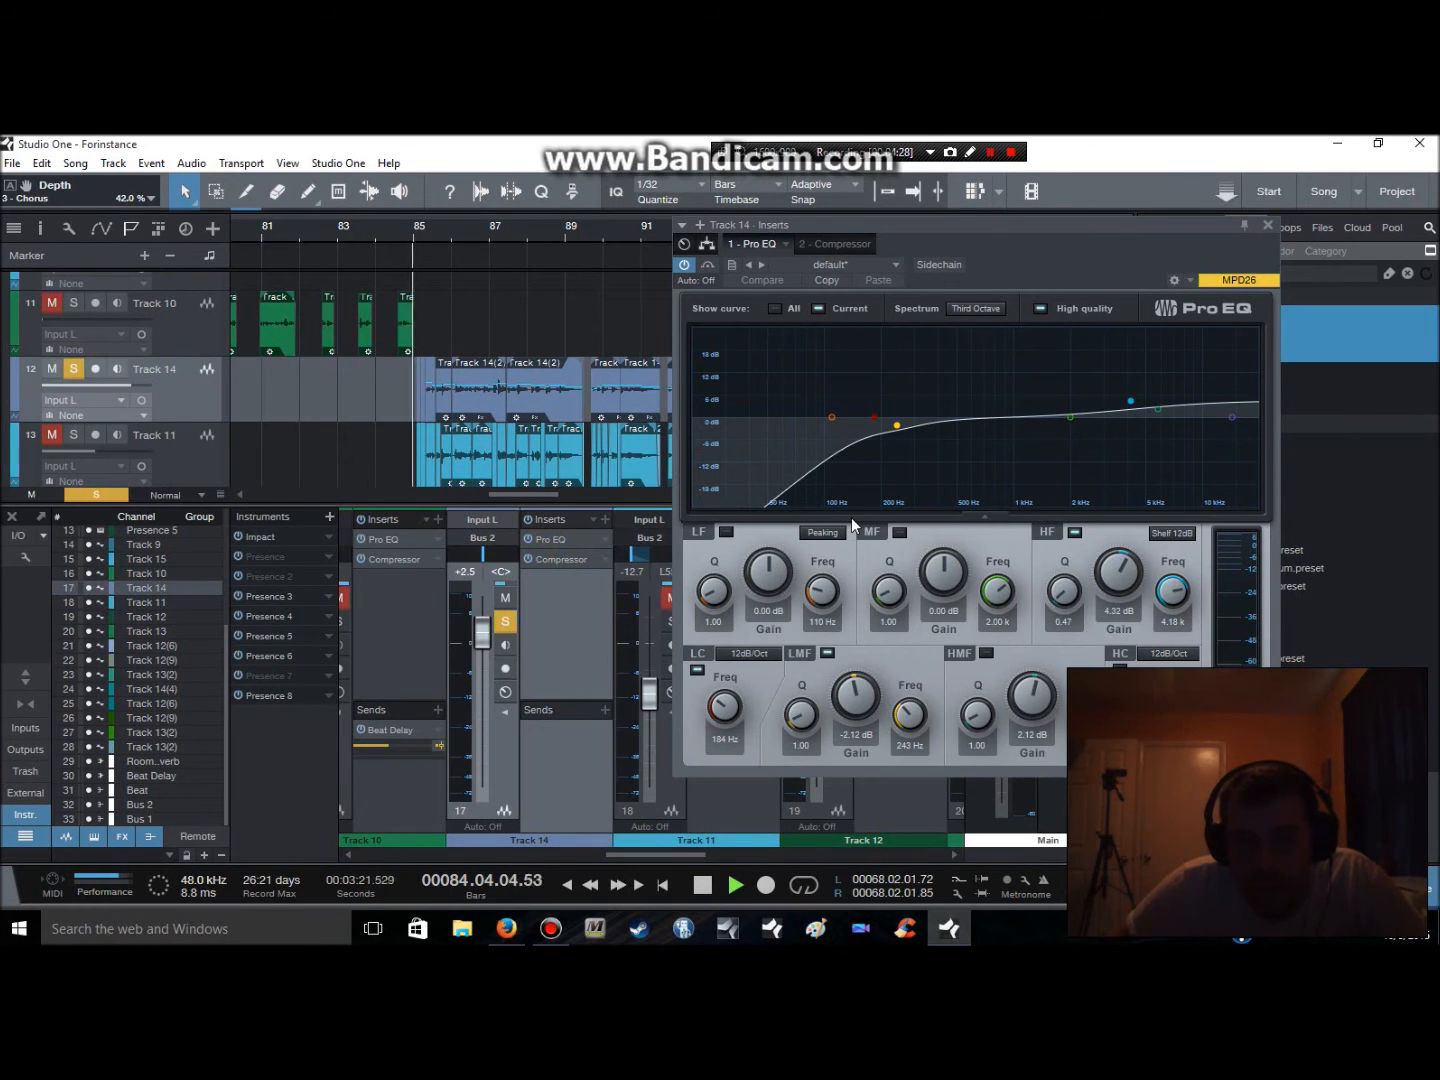
Lower Track 14's Pro EQ high-frequency shelf to -3.06 dB at 3.76 kHz and play back the vocal to check it
left_click_drag(1131, 400, 1123, 435)
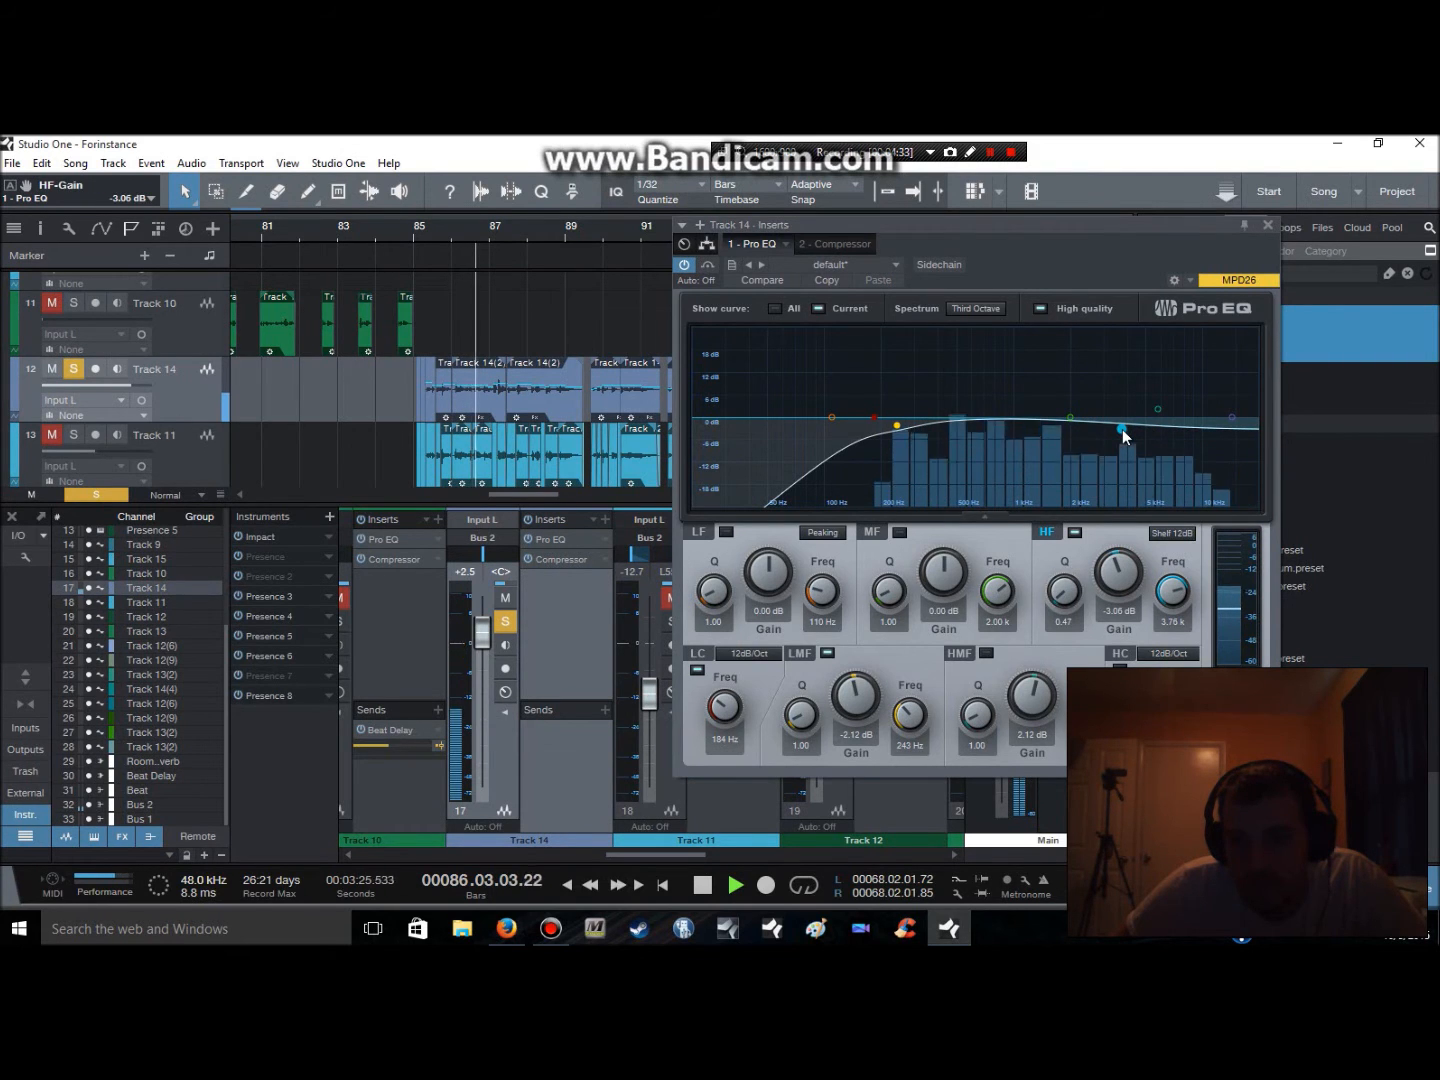
left_click(1268, 225)
key("space")
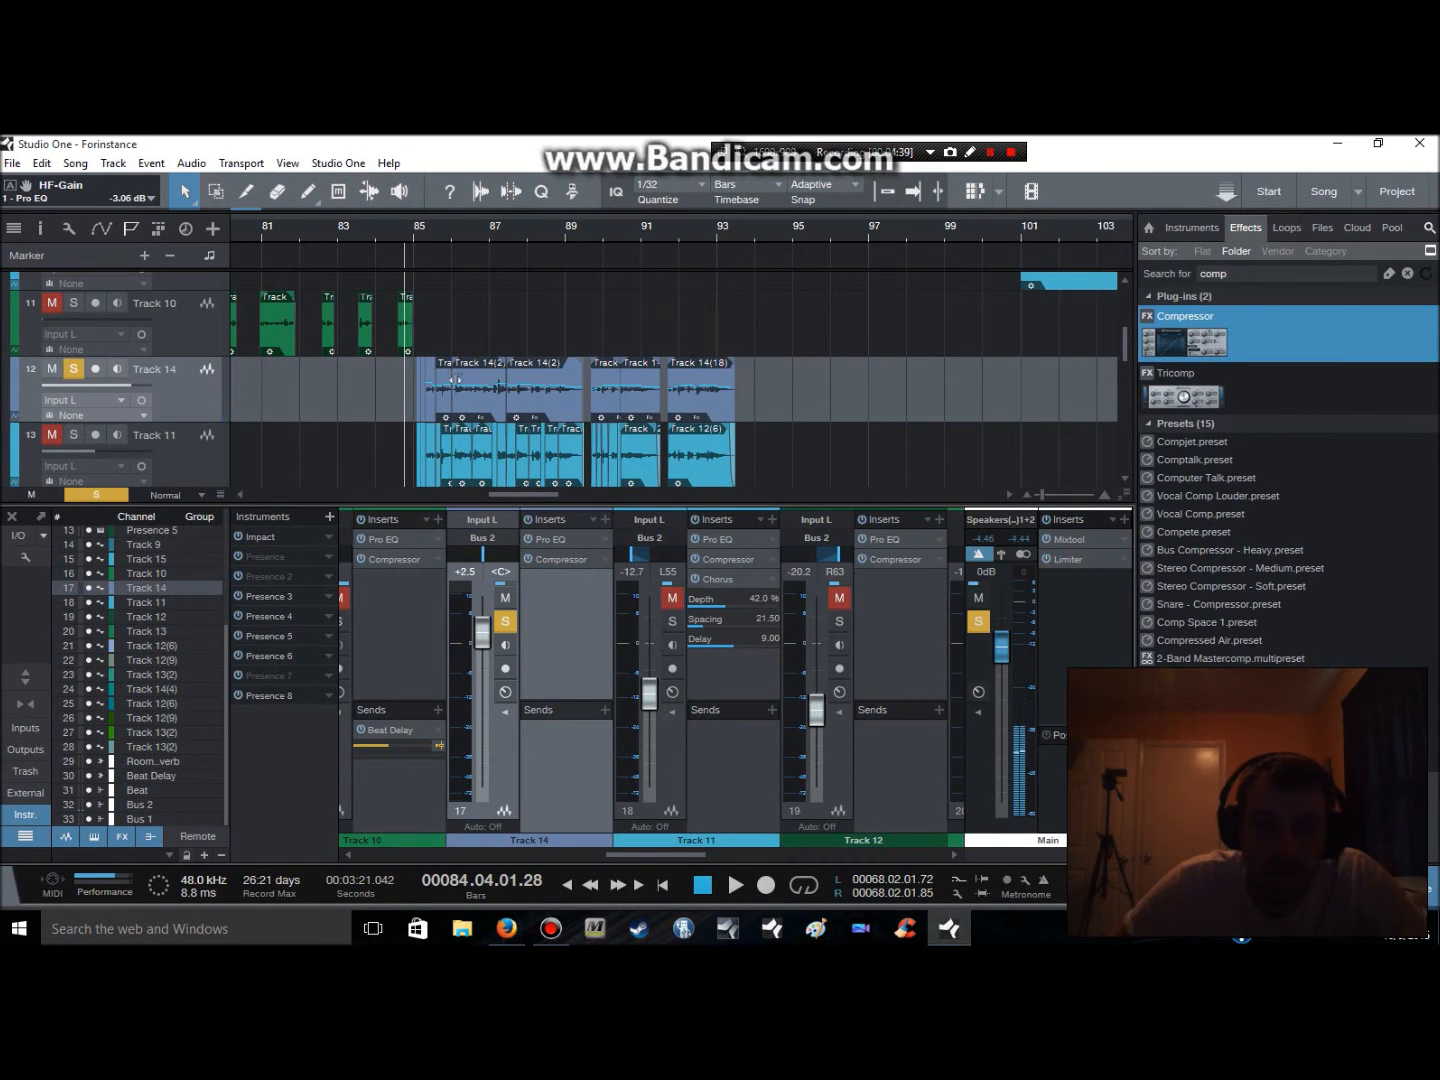
key("space")
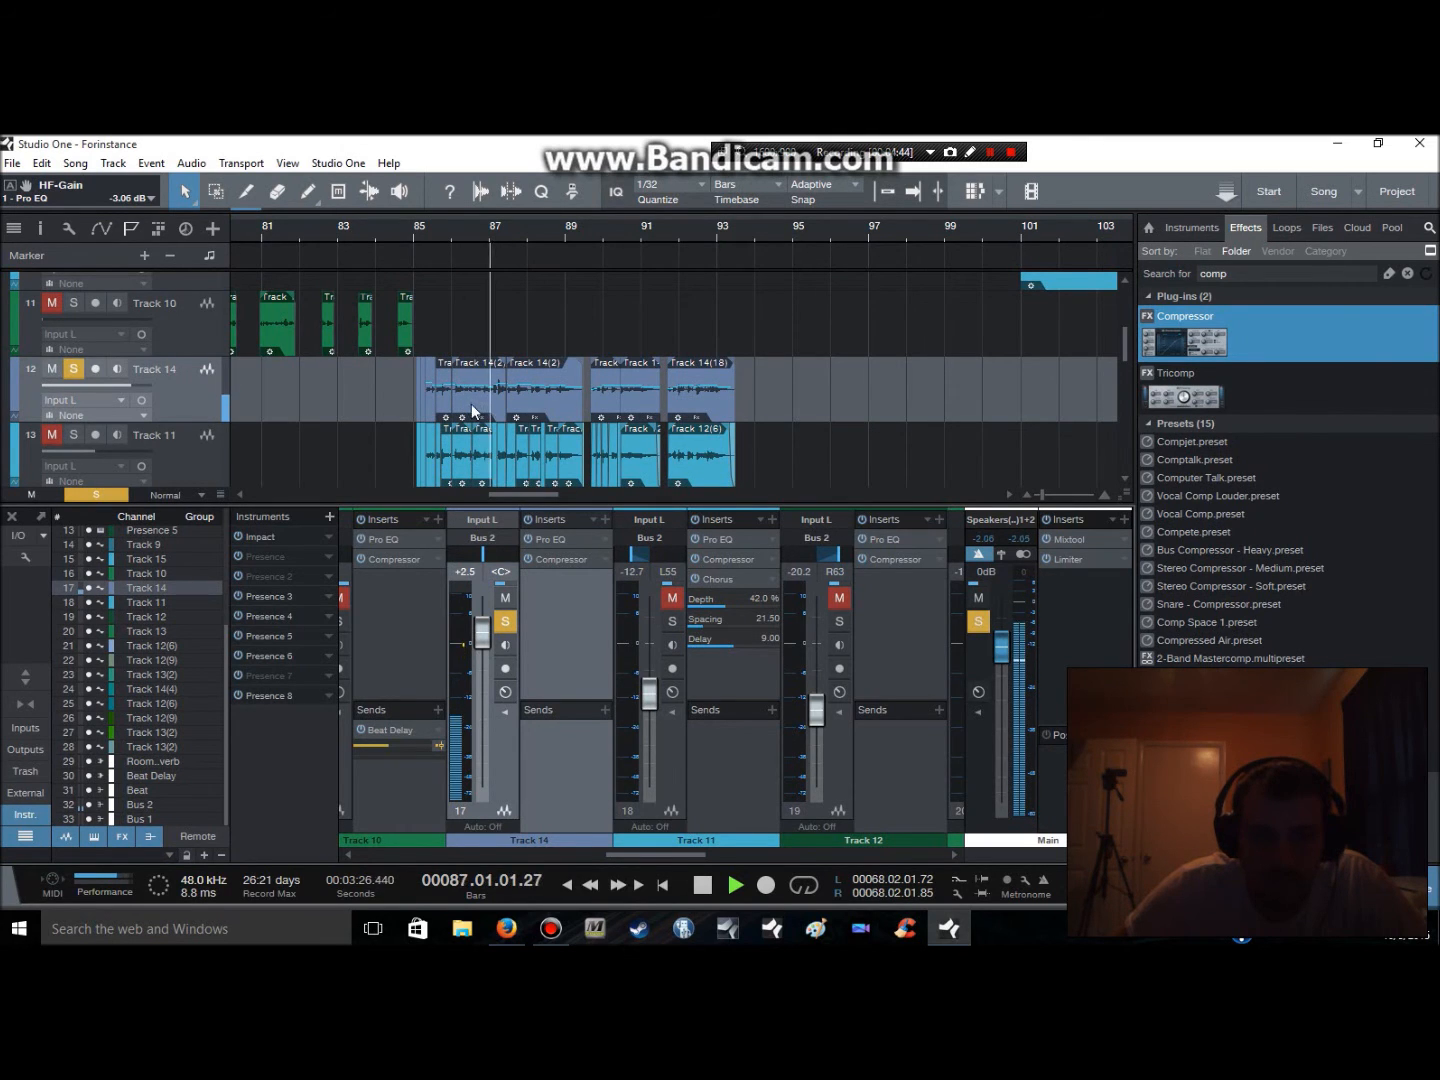
key("space")
Open Track 14's vocal clip near bar 86 for pitch editing in Melodyne
mouse_move(421, 389)
left_mouse_down()
mouse_move(741, 376)
mouse_move(679, 382)
mouse_move(752, 390)
mouse_move(410, 390)
left_mouse_up()
key("ctrl+z")
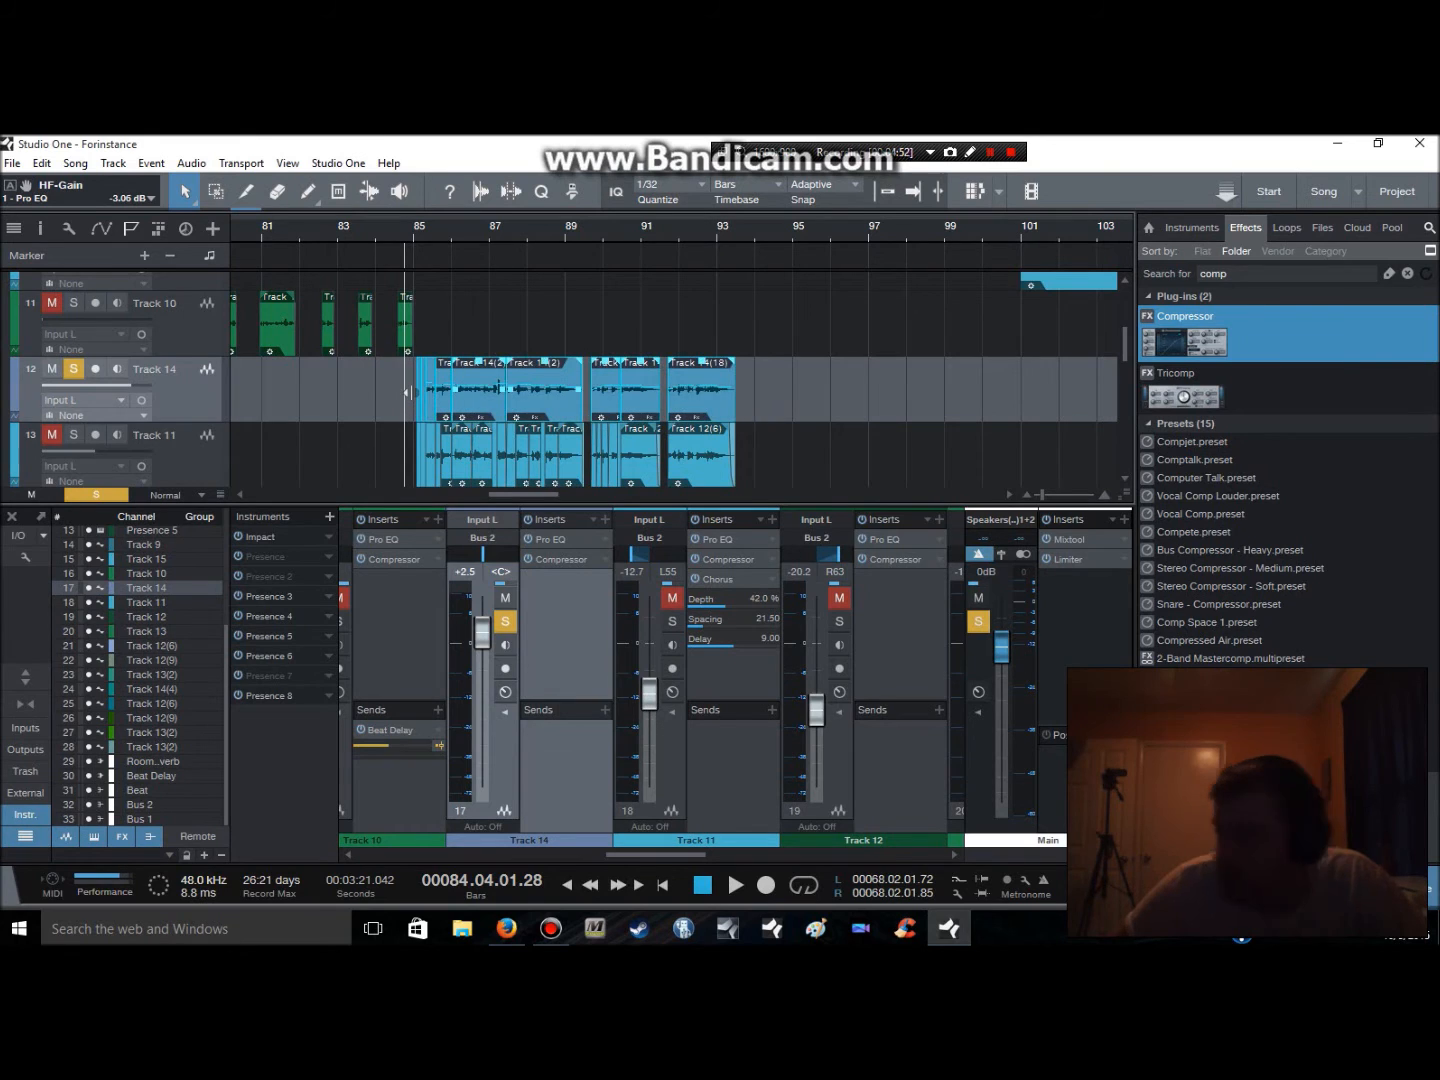
right_click(475, 408)
left_click(536, 581)
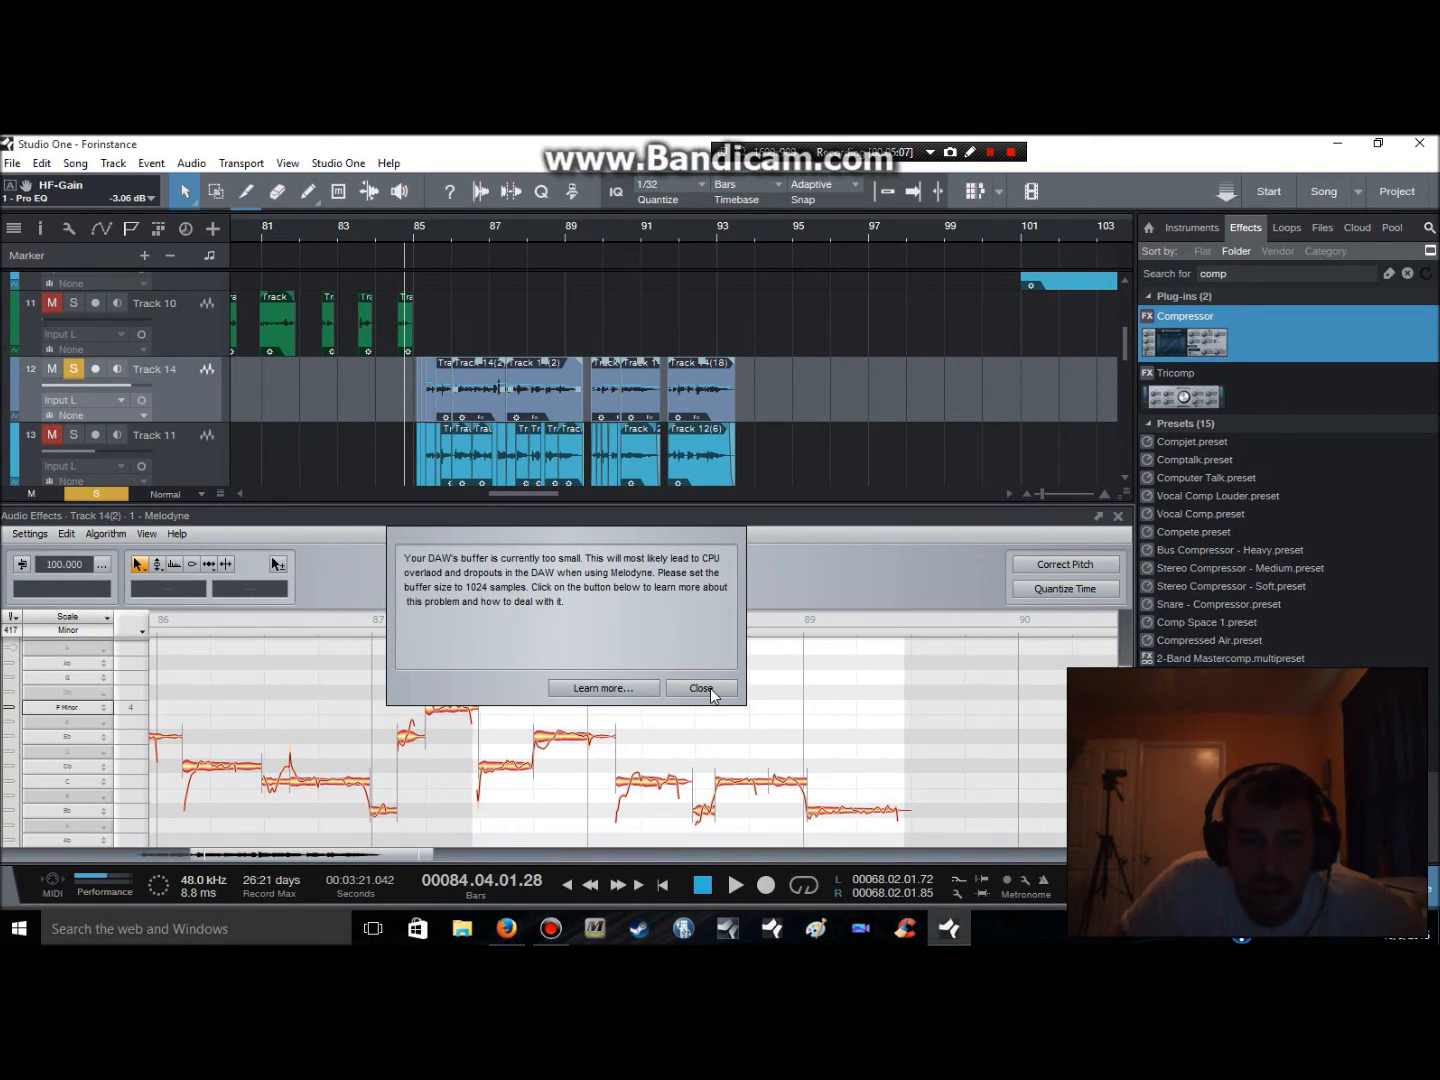
left_click(703, 688)
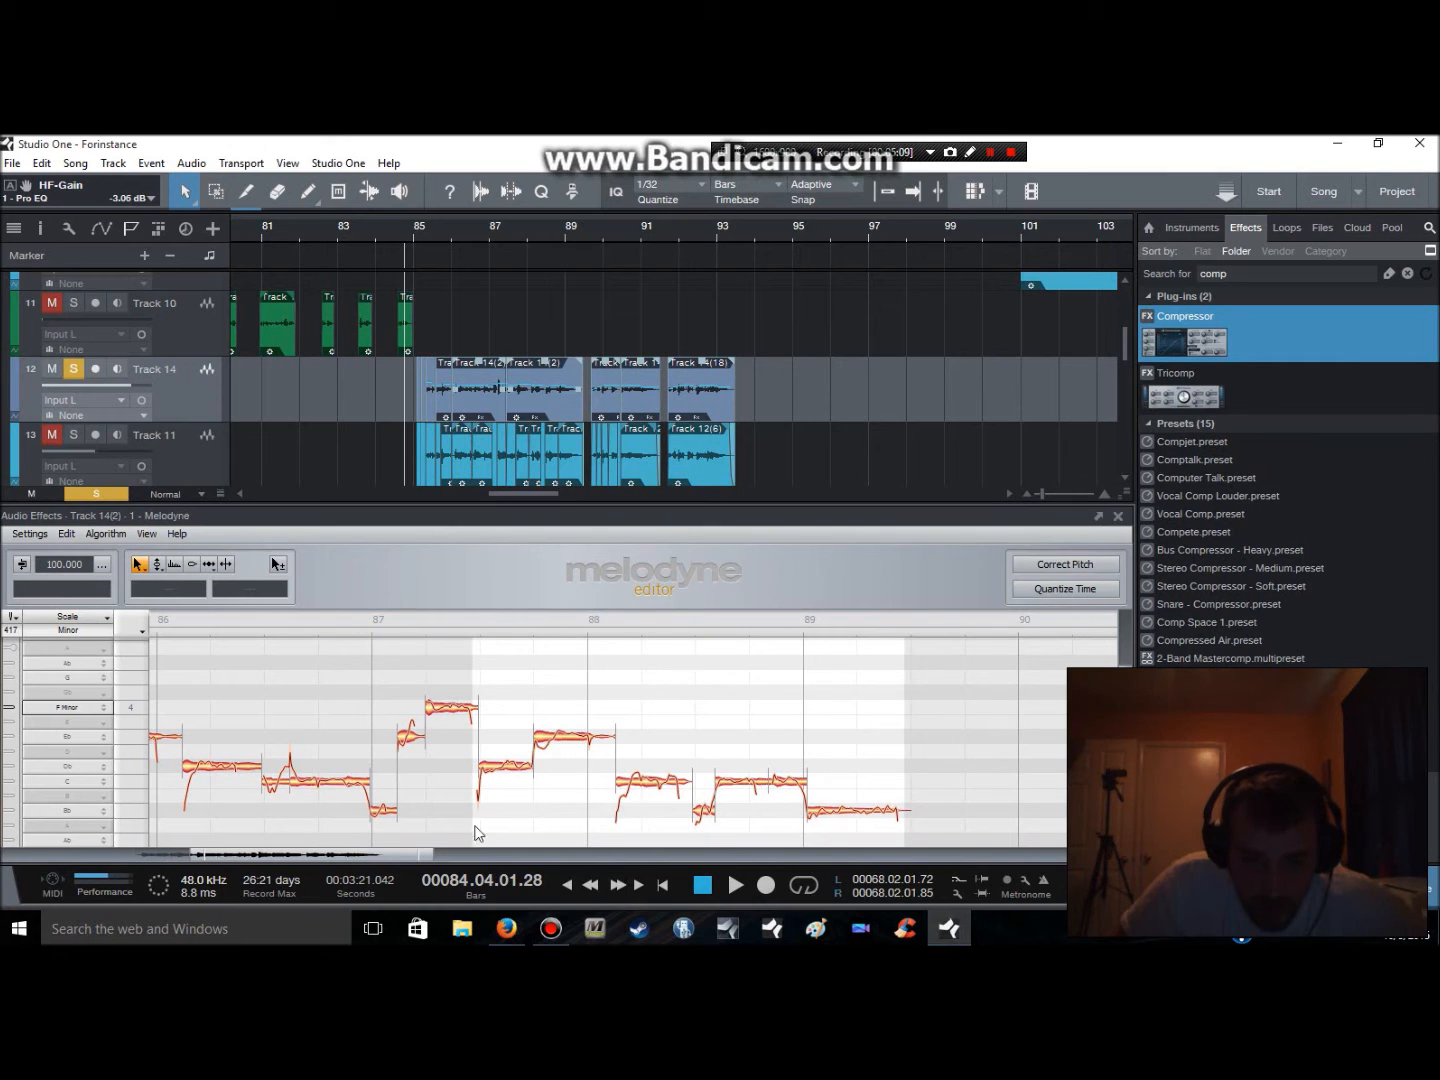
Play back the start of the Track 14 vocal in Melodyne from just before bar 85
left_click_drag(392, 858, 293, 855)
left_click(306, 622)
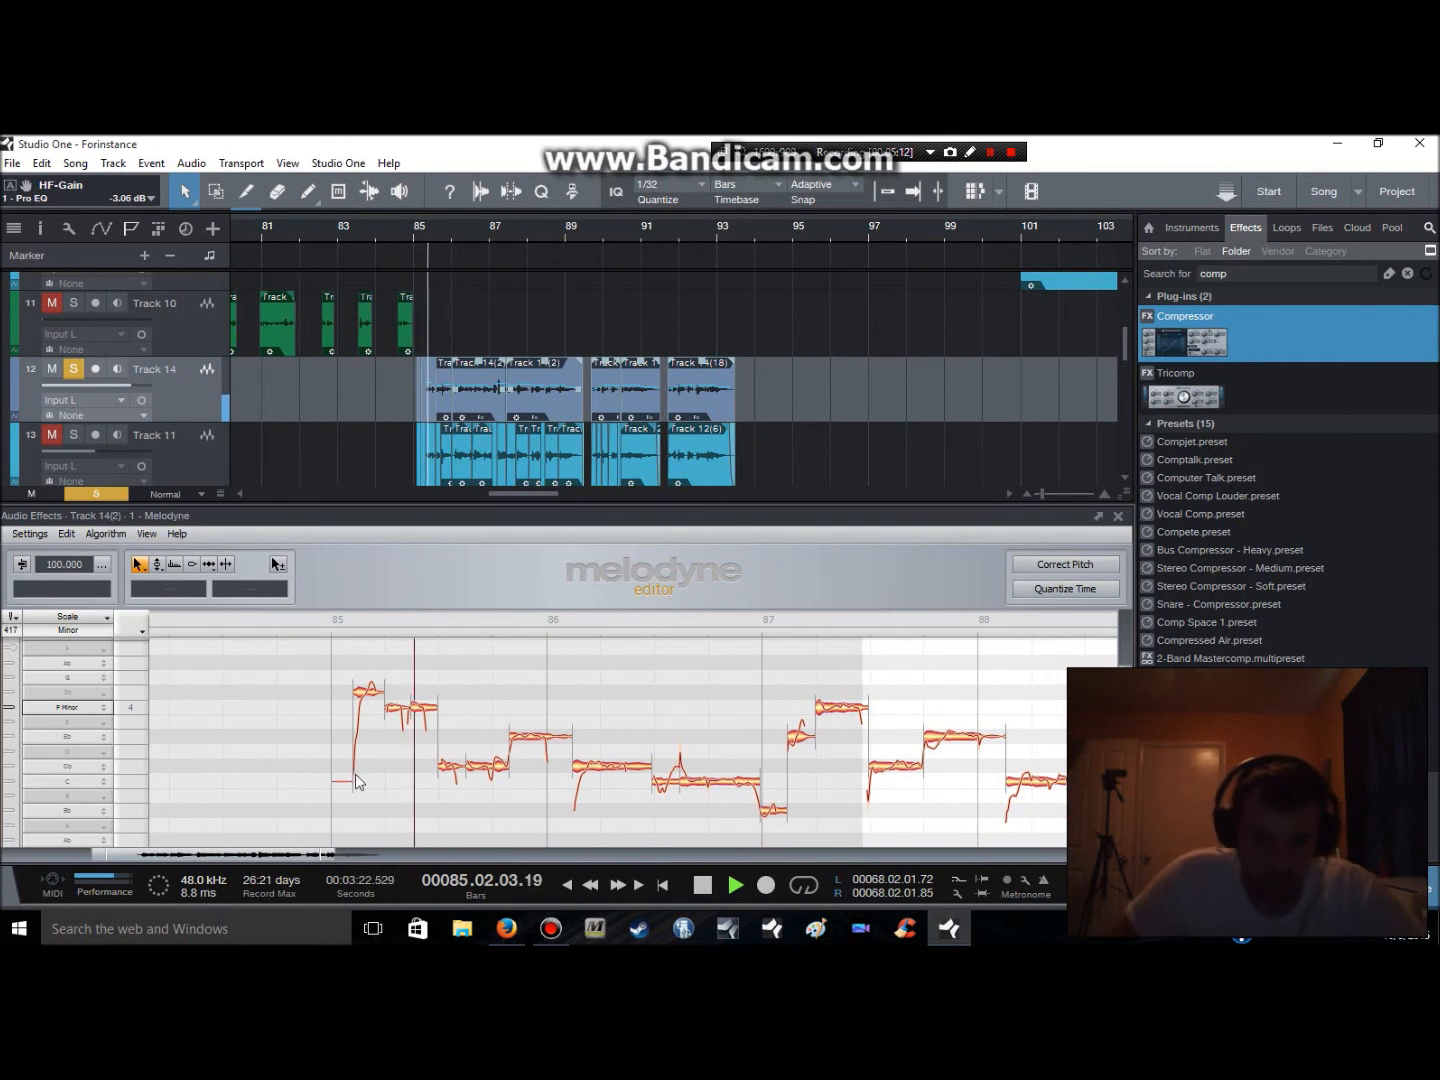
key("space")
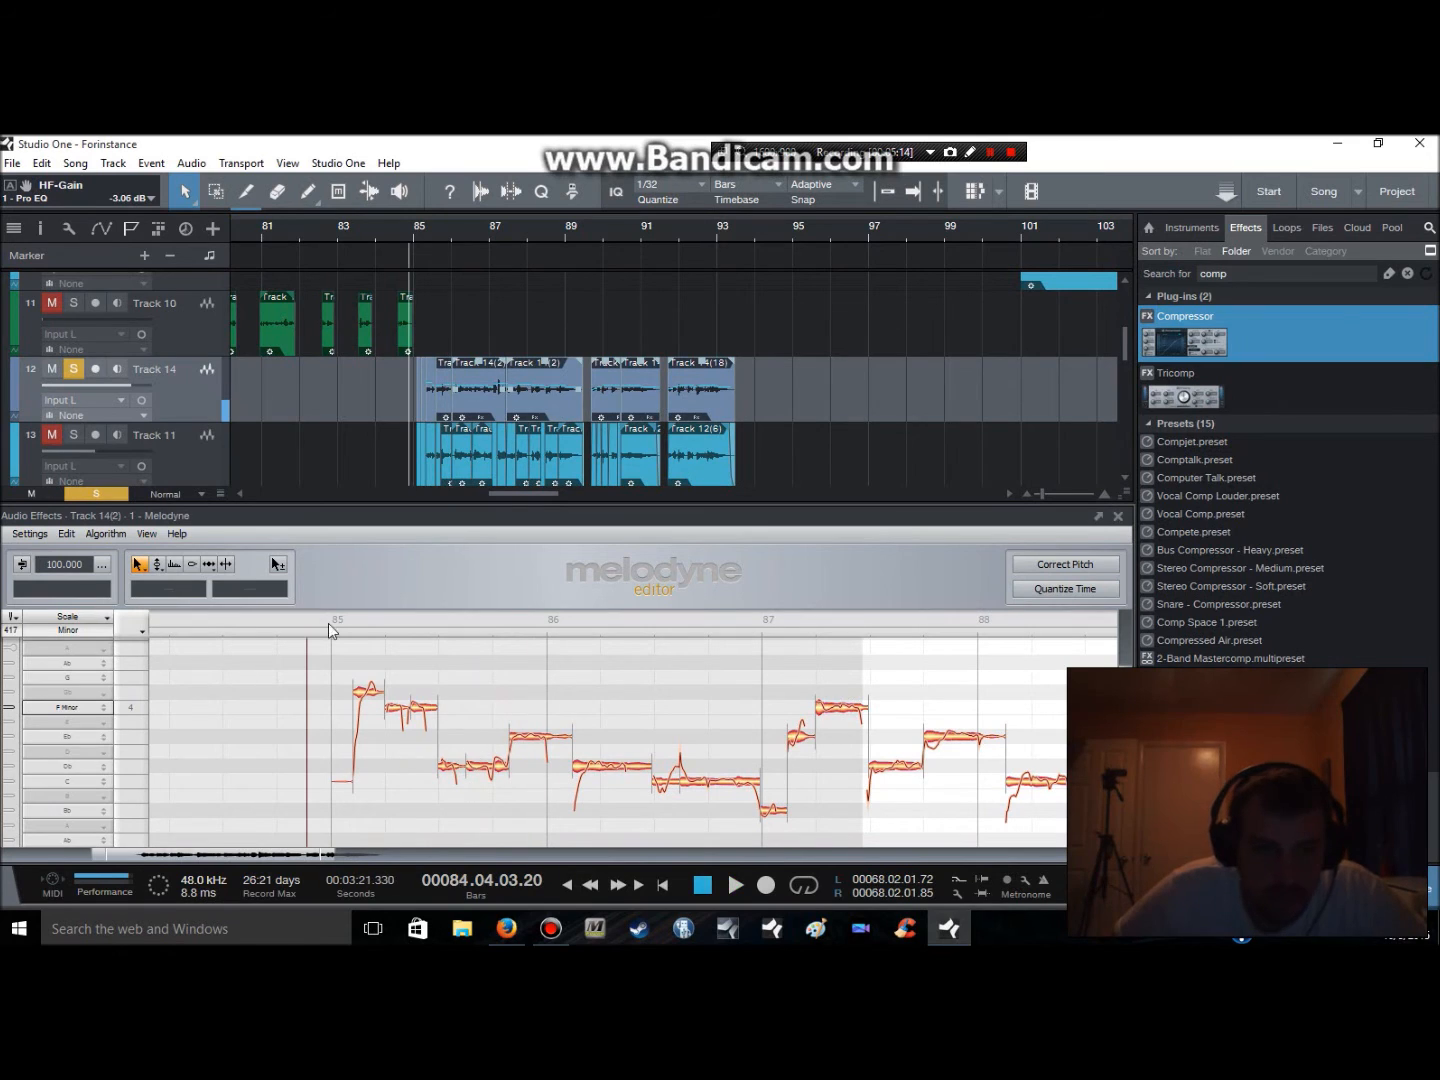
Inspect the formant shift of the F4 note after bar 85 with Melodyne's formant tool and play back the phrase
left_click(174, 564)
left_click_drag(401, 715, 421, 716)
key("space")
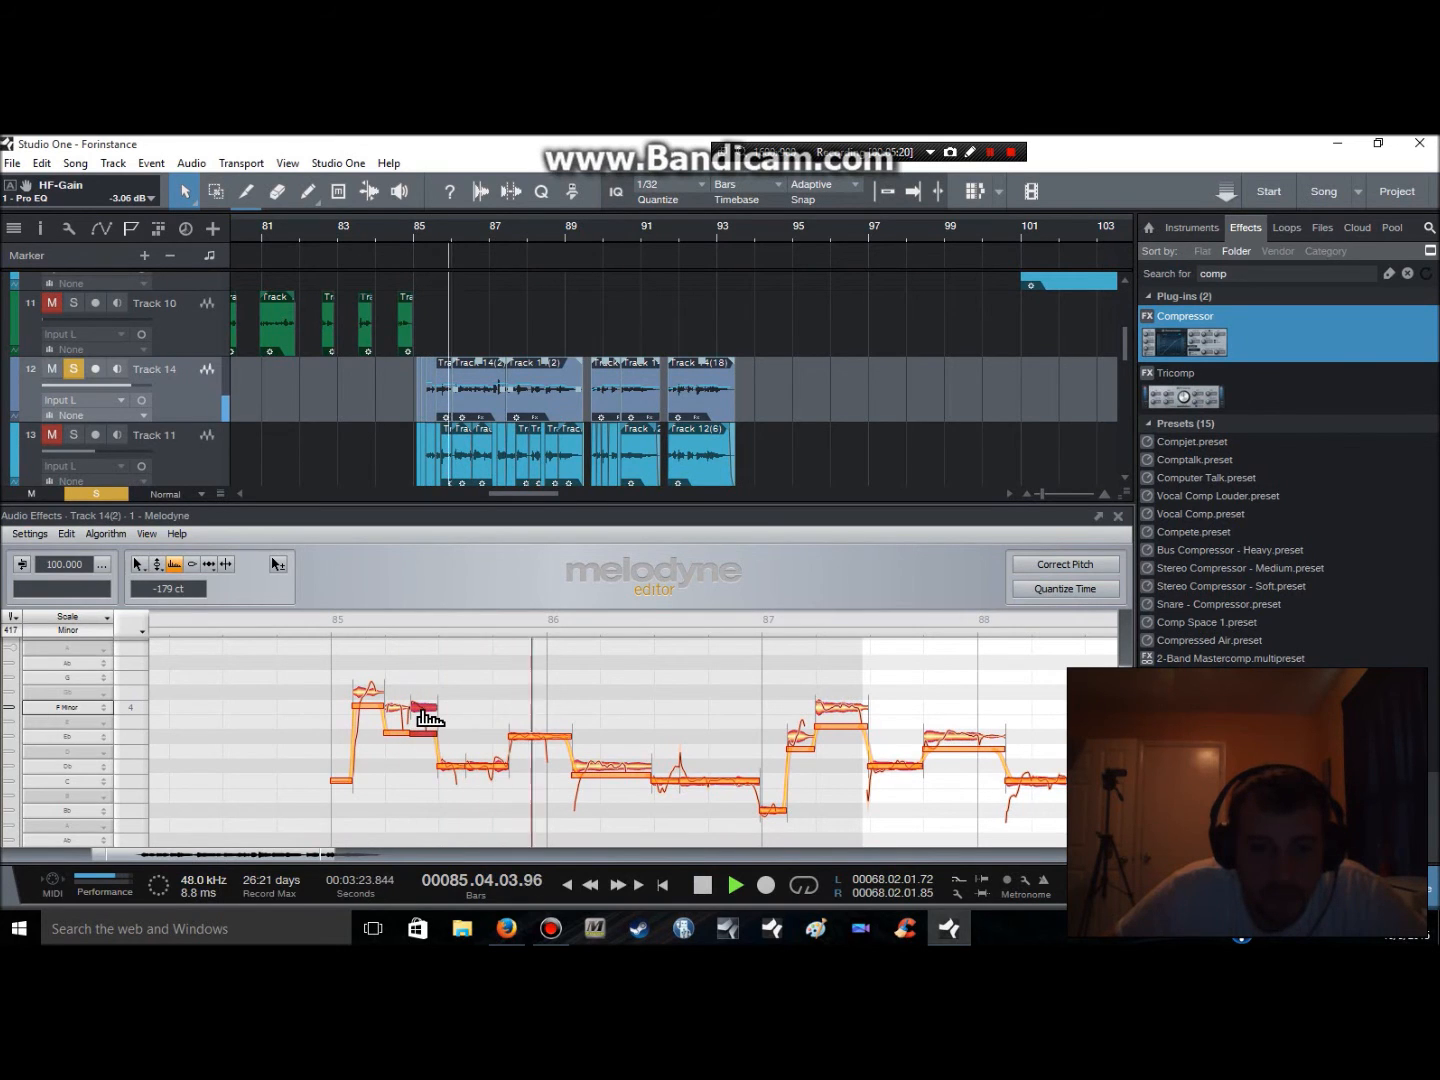
key("space")
Duplicate the Eb 4 note near bar 86 in Melodyne by copying it and pasting it at the original's start
left_click(137, 566)
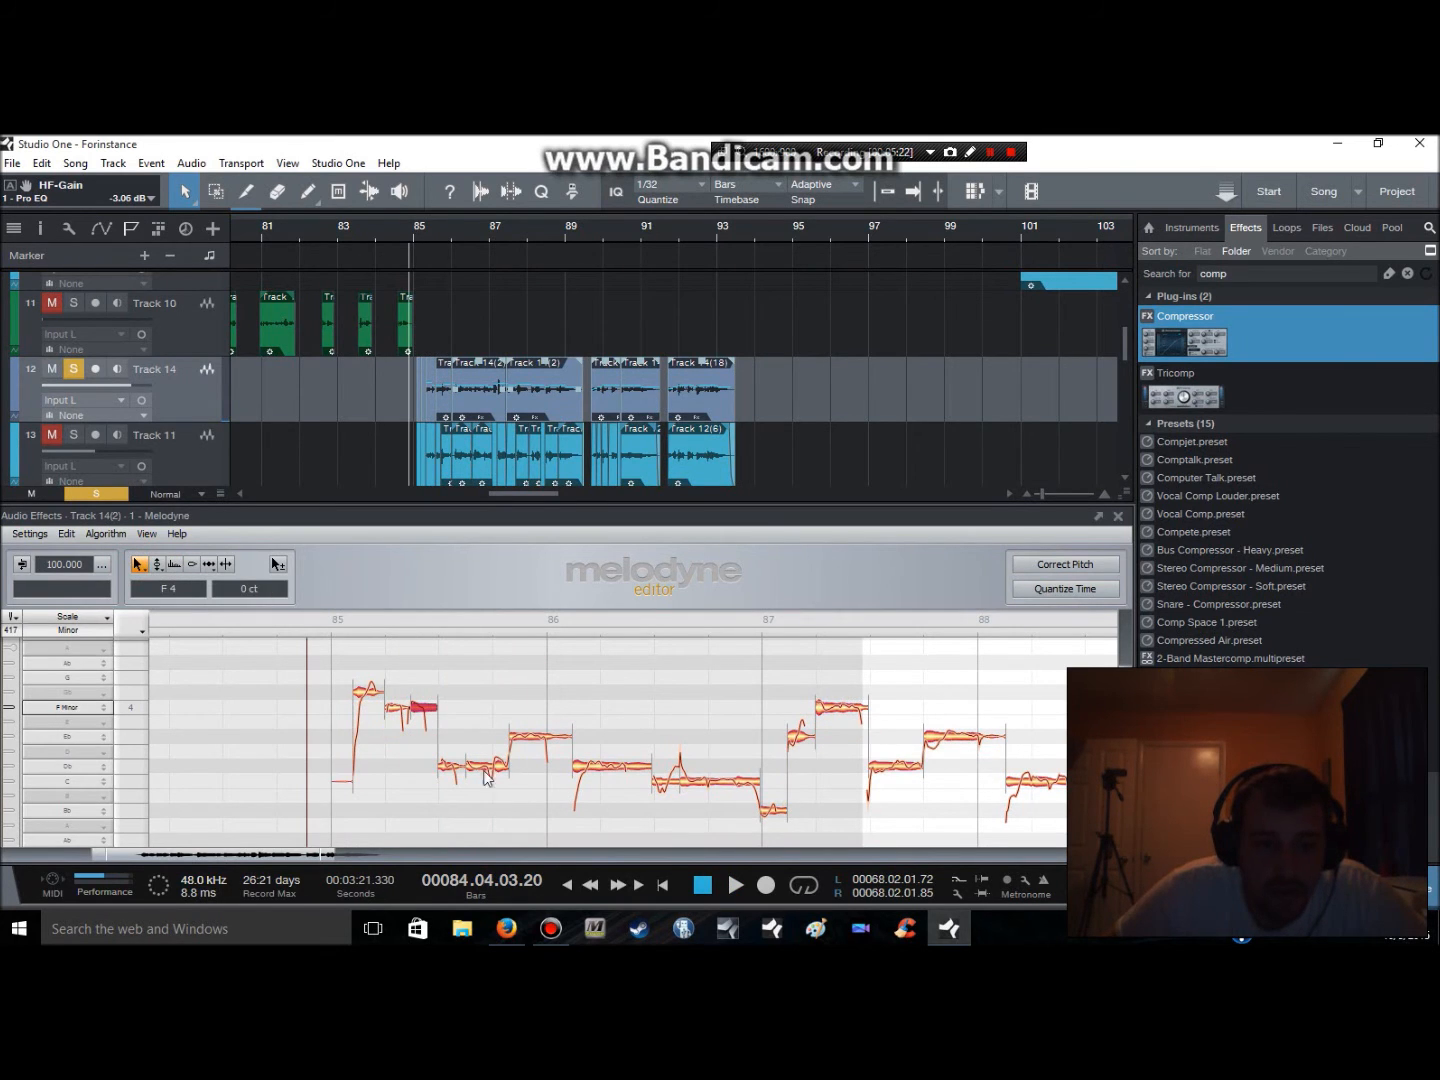
right_click(526, 741)
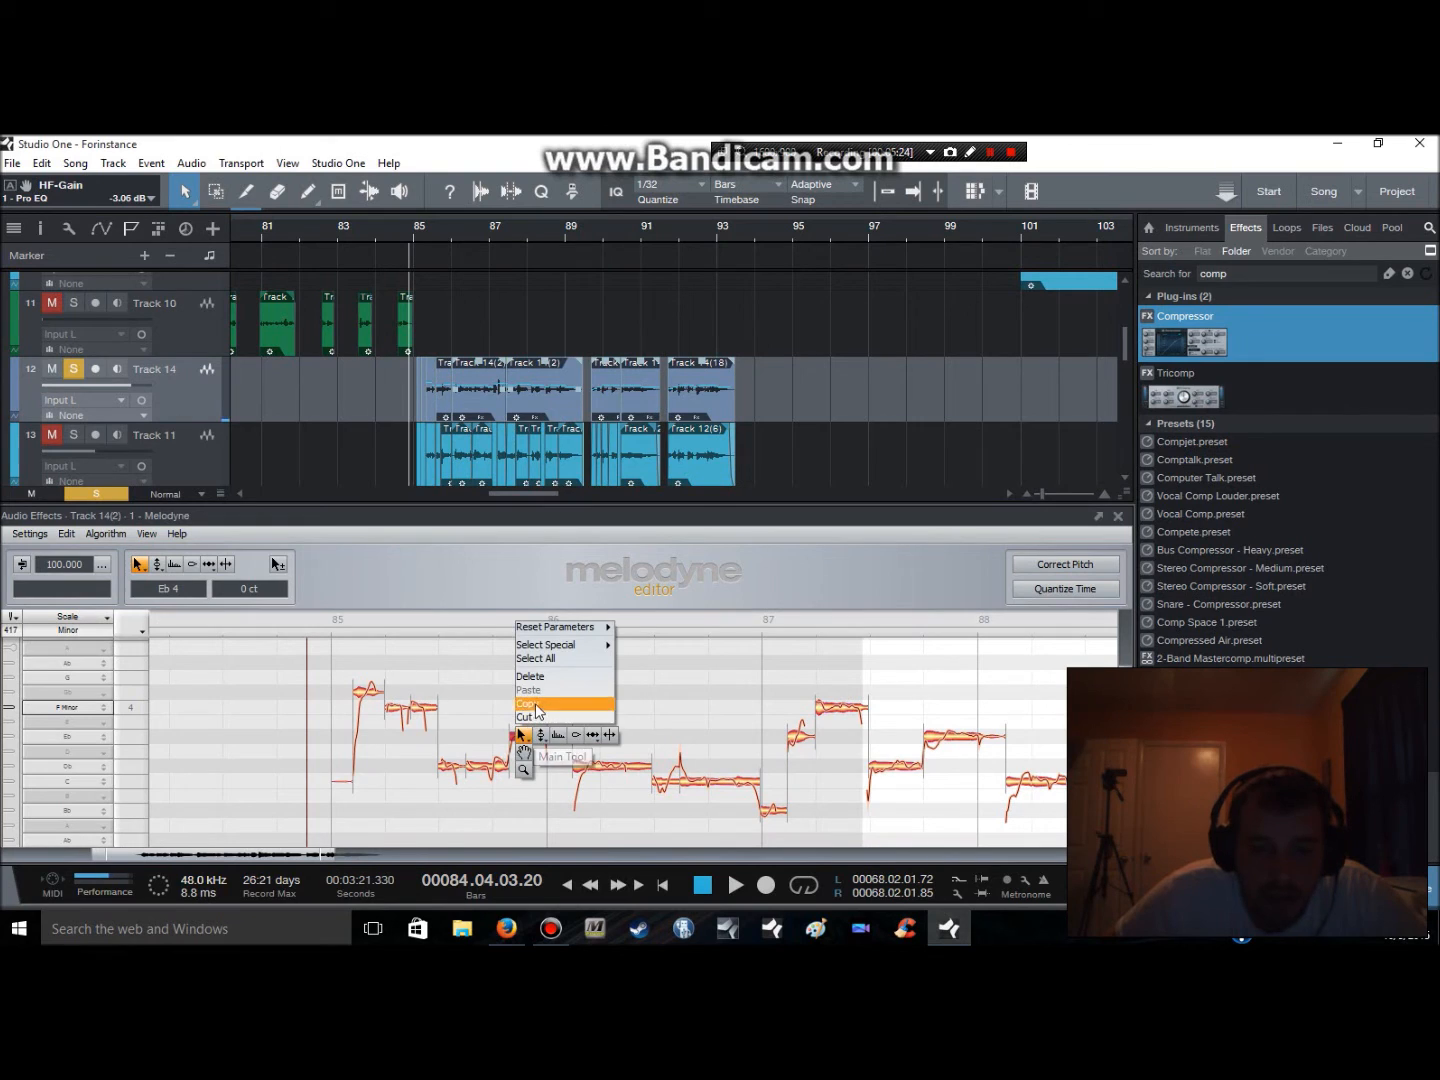
left_click(526, 704)
left_click(506, 619)
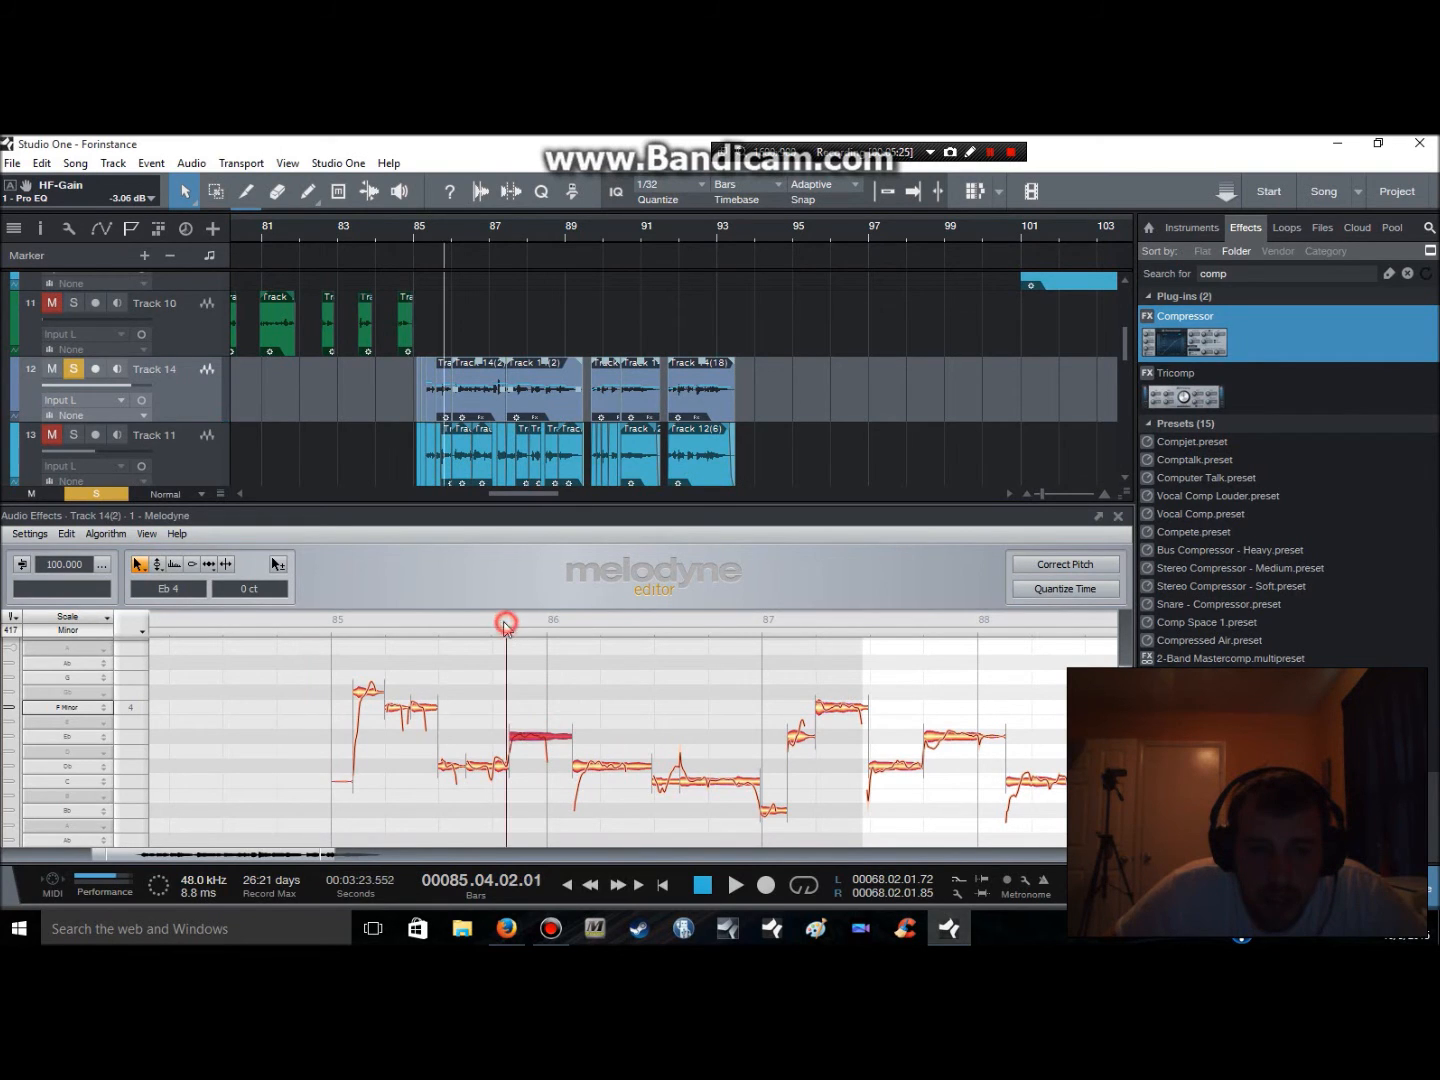
right_click(530, 735)
left_click(562, 678)
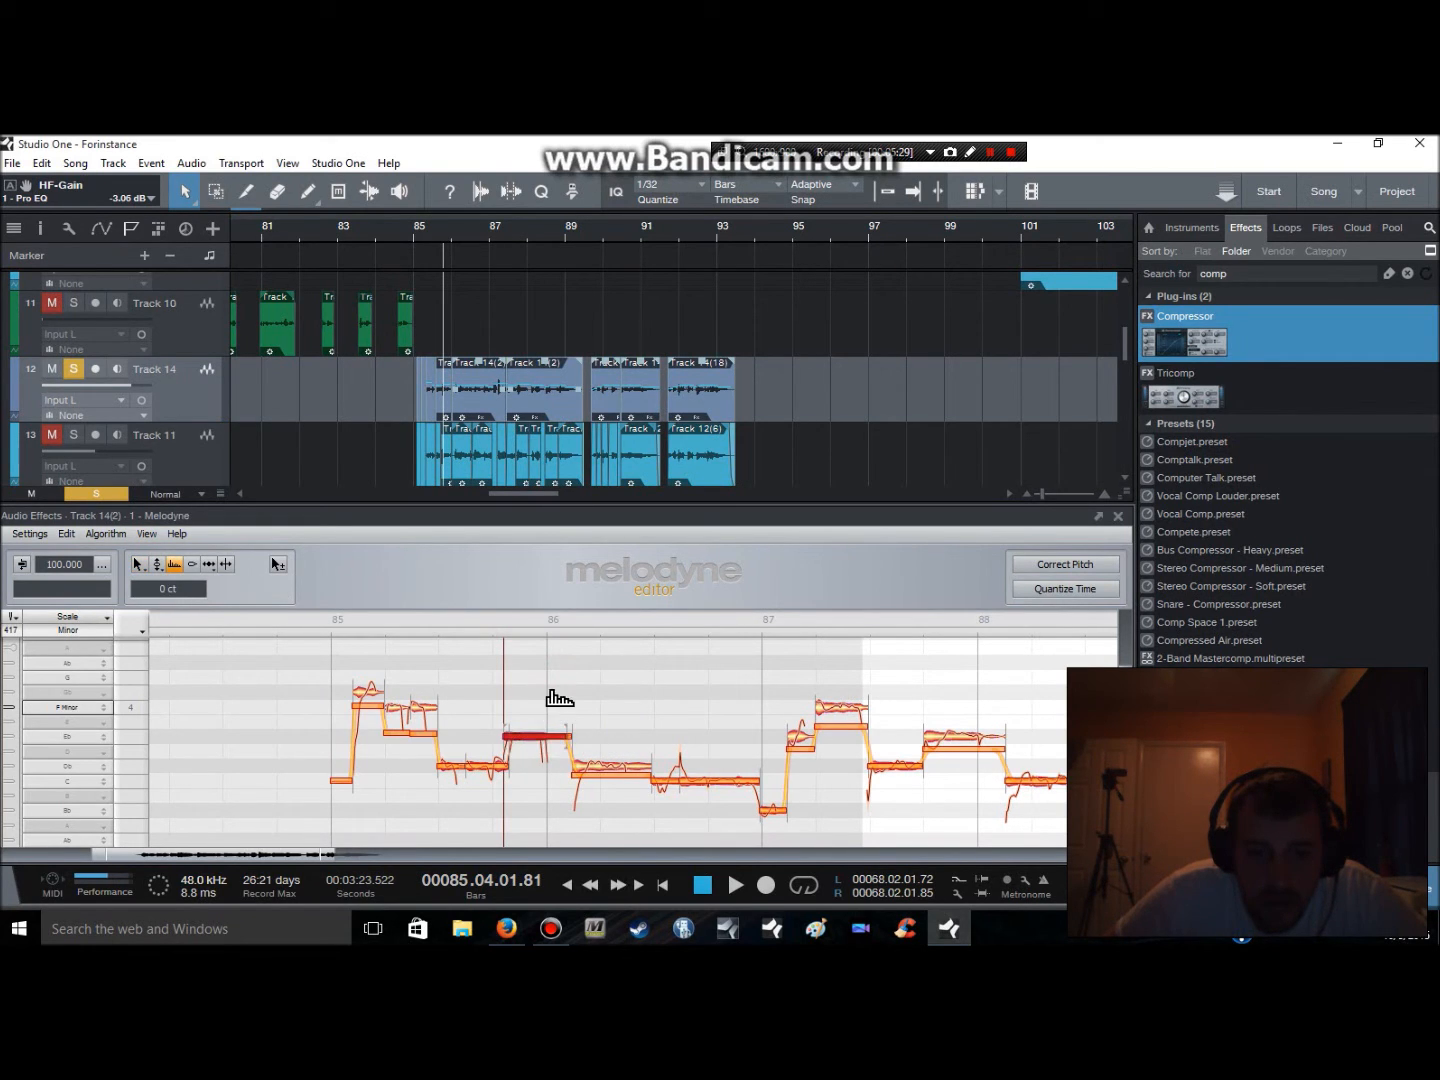
left_click(139, 566)
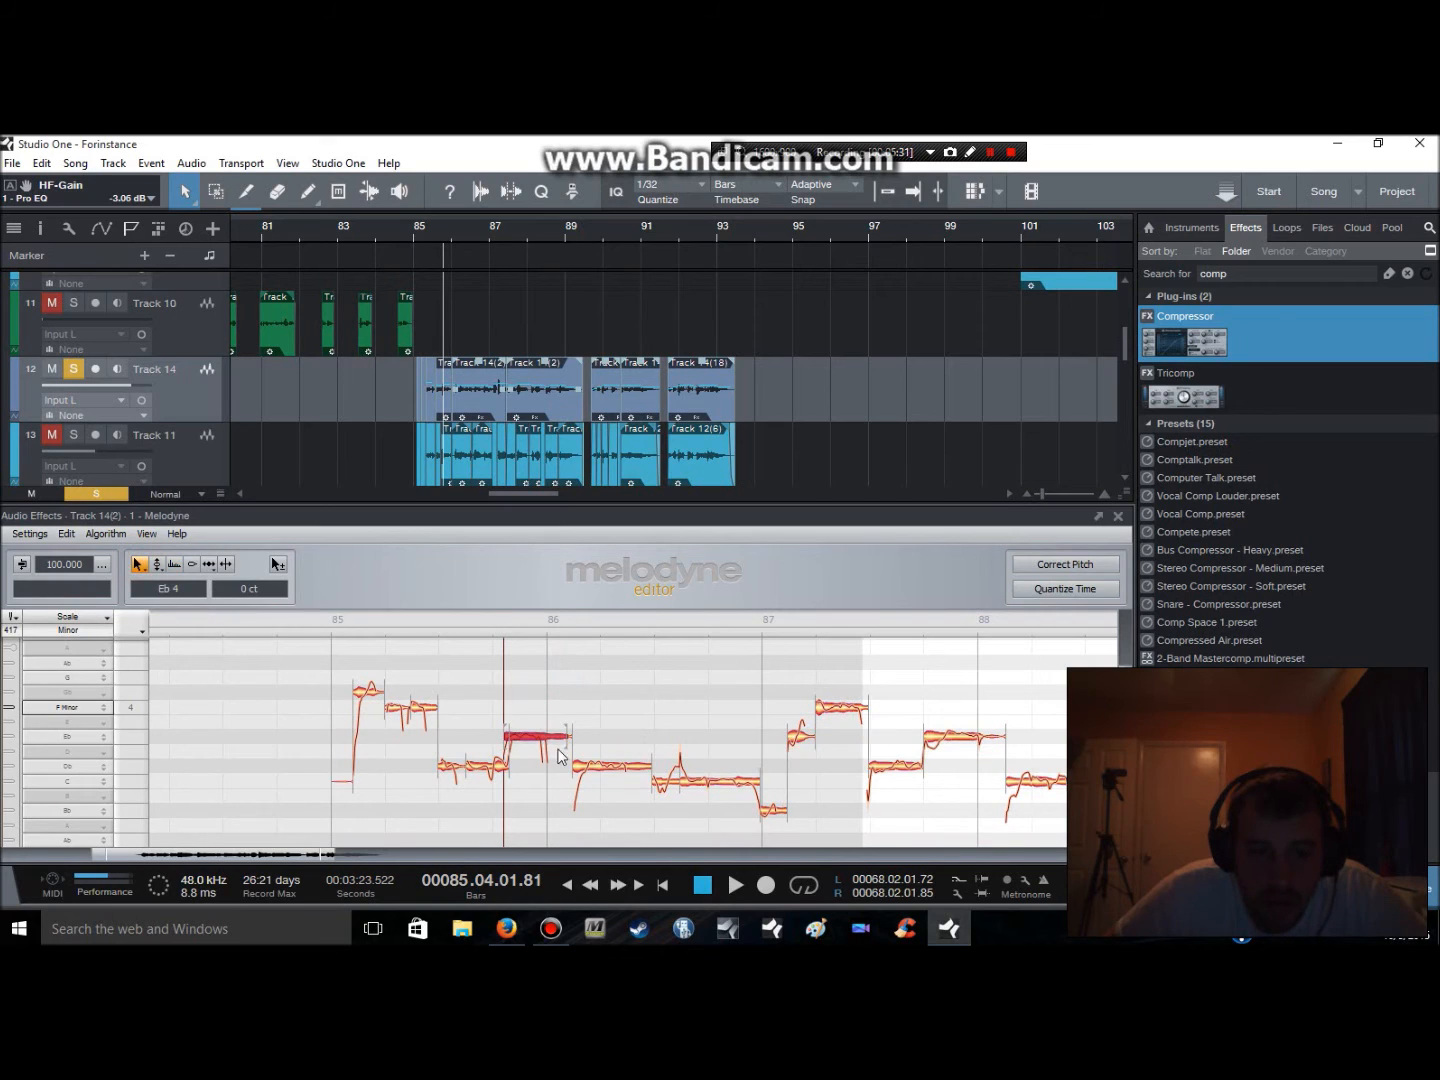
Raise the duplicated note near bar 86 to G 4, keeping its start aligned with the original note
left_click_drag(537, 743, 520, 706)
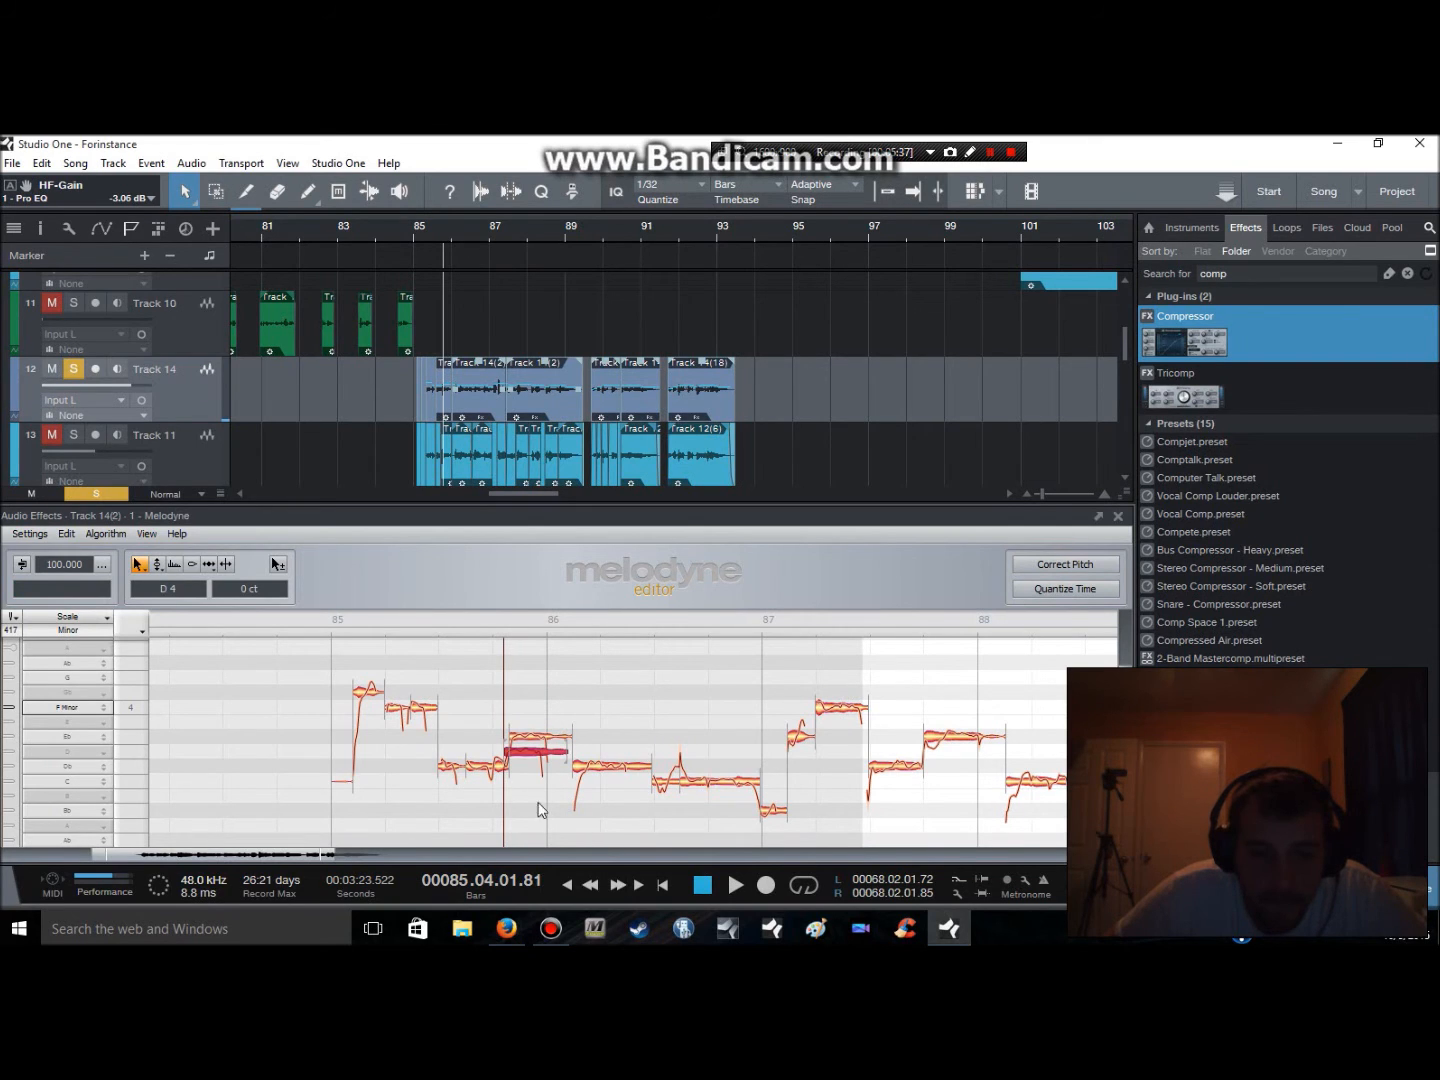
left_click_drag(537, 761, 553, 722)
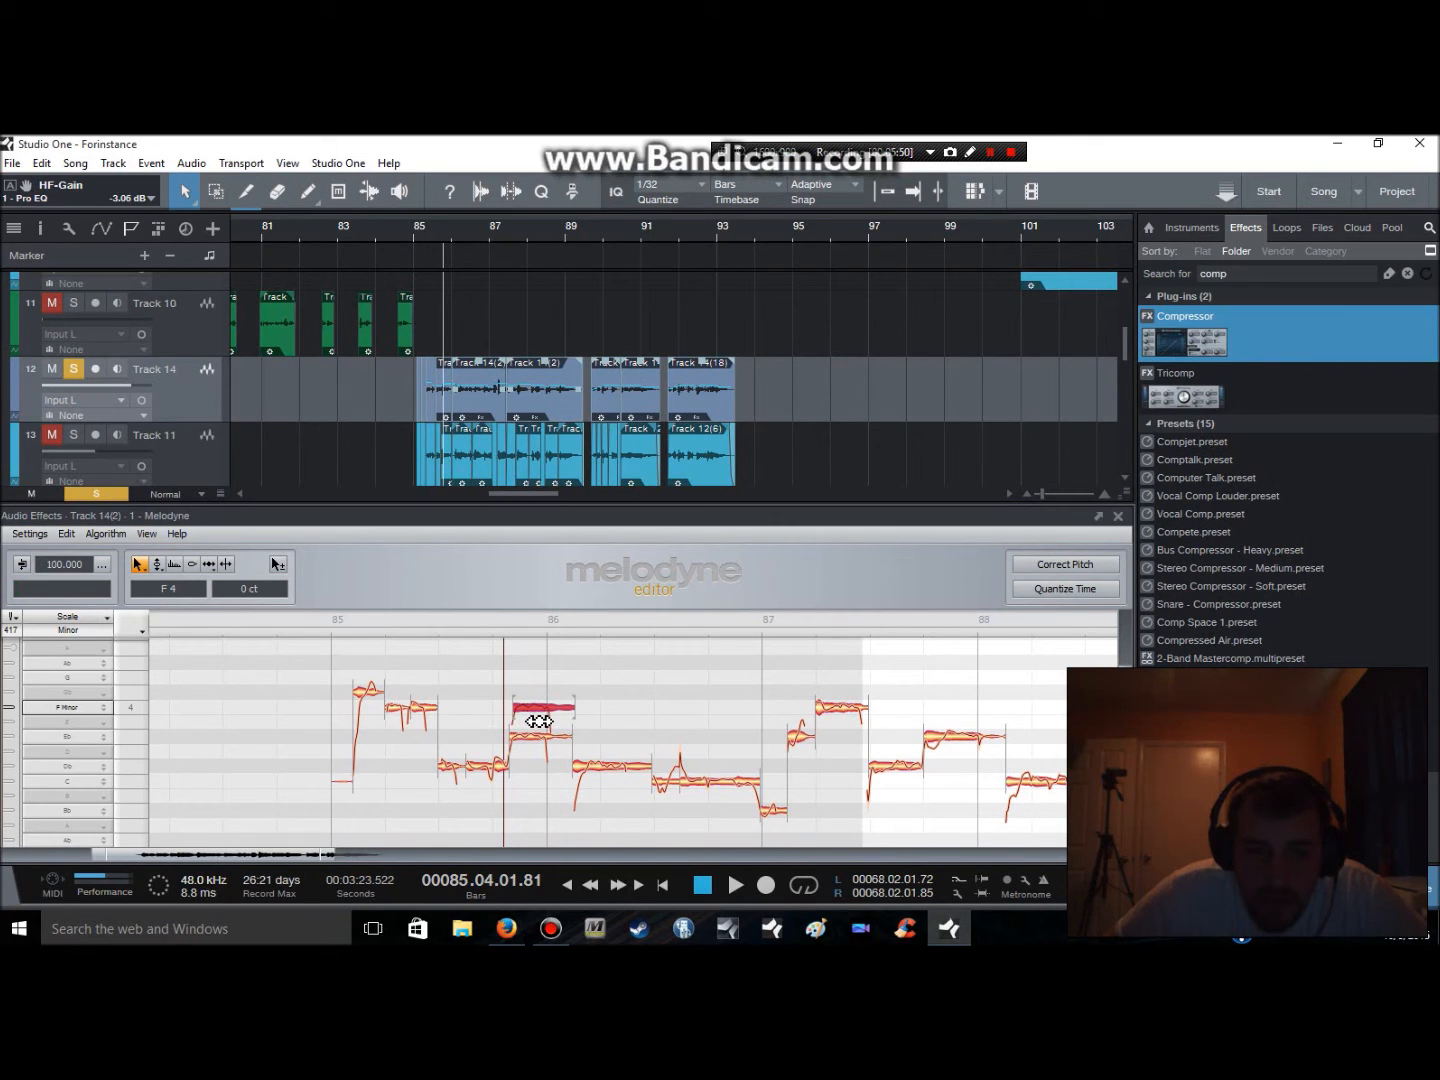
key("space")
key("space")
left_click(535, 711)
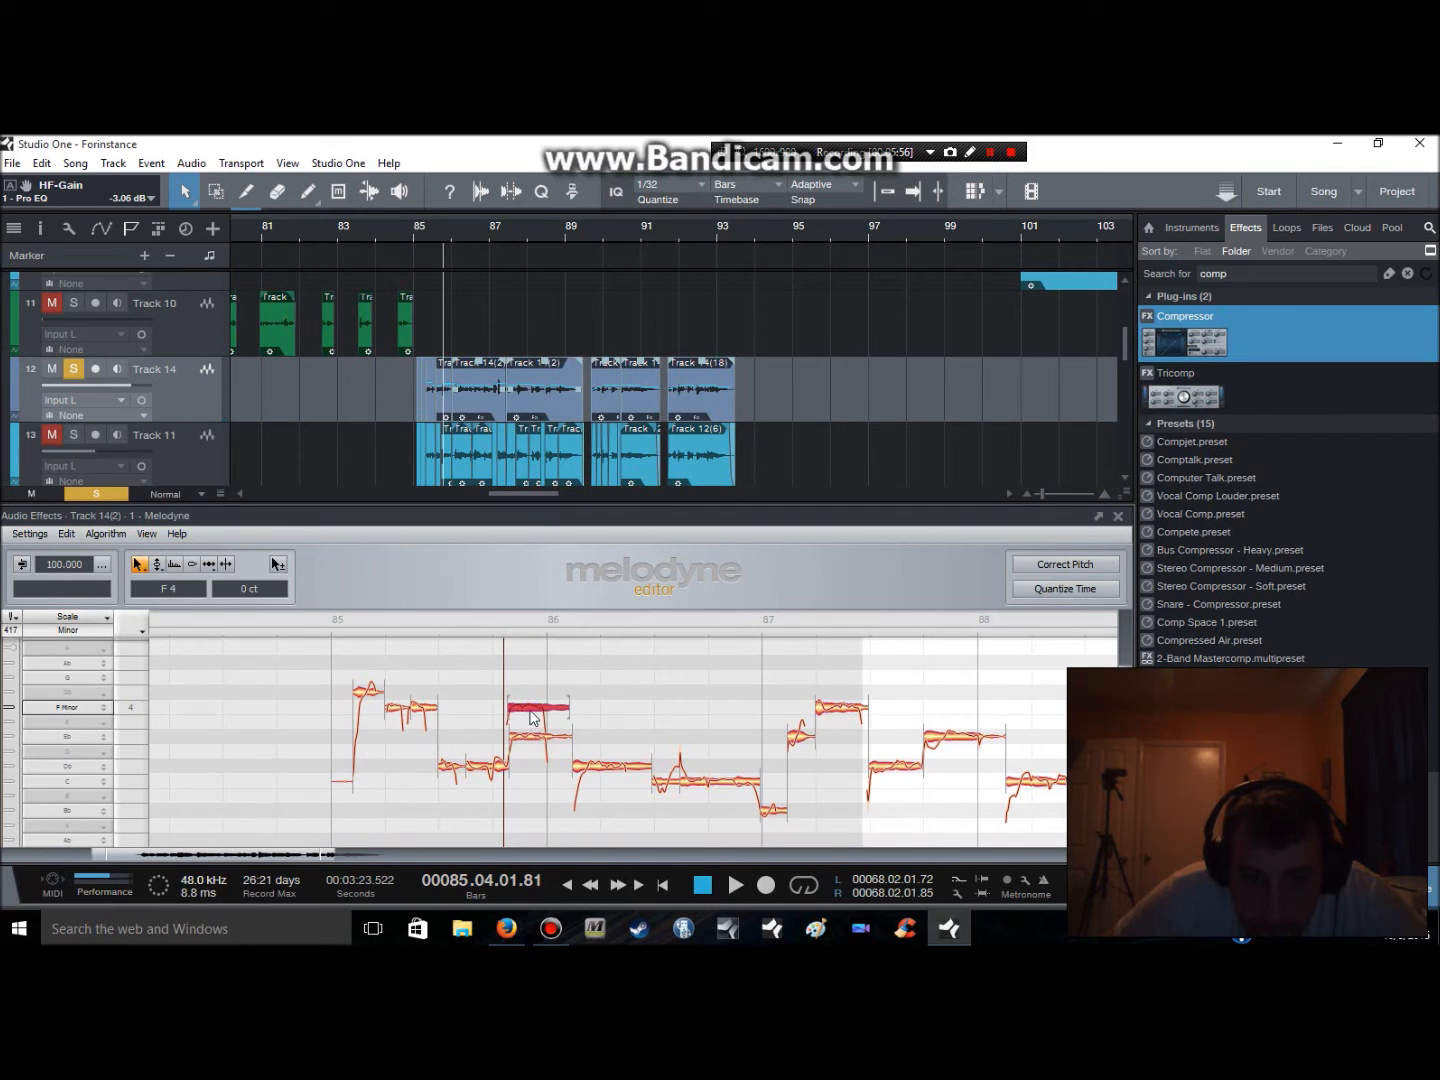
left_click_drag(533, 712, 541, 677)
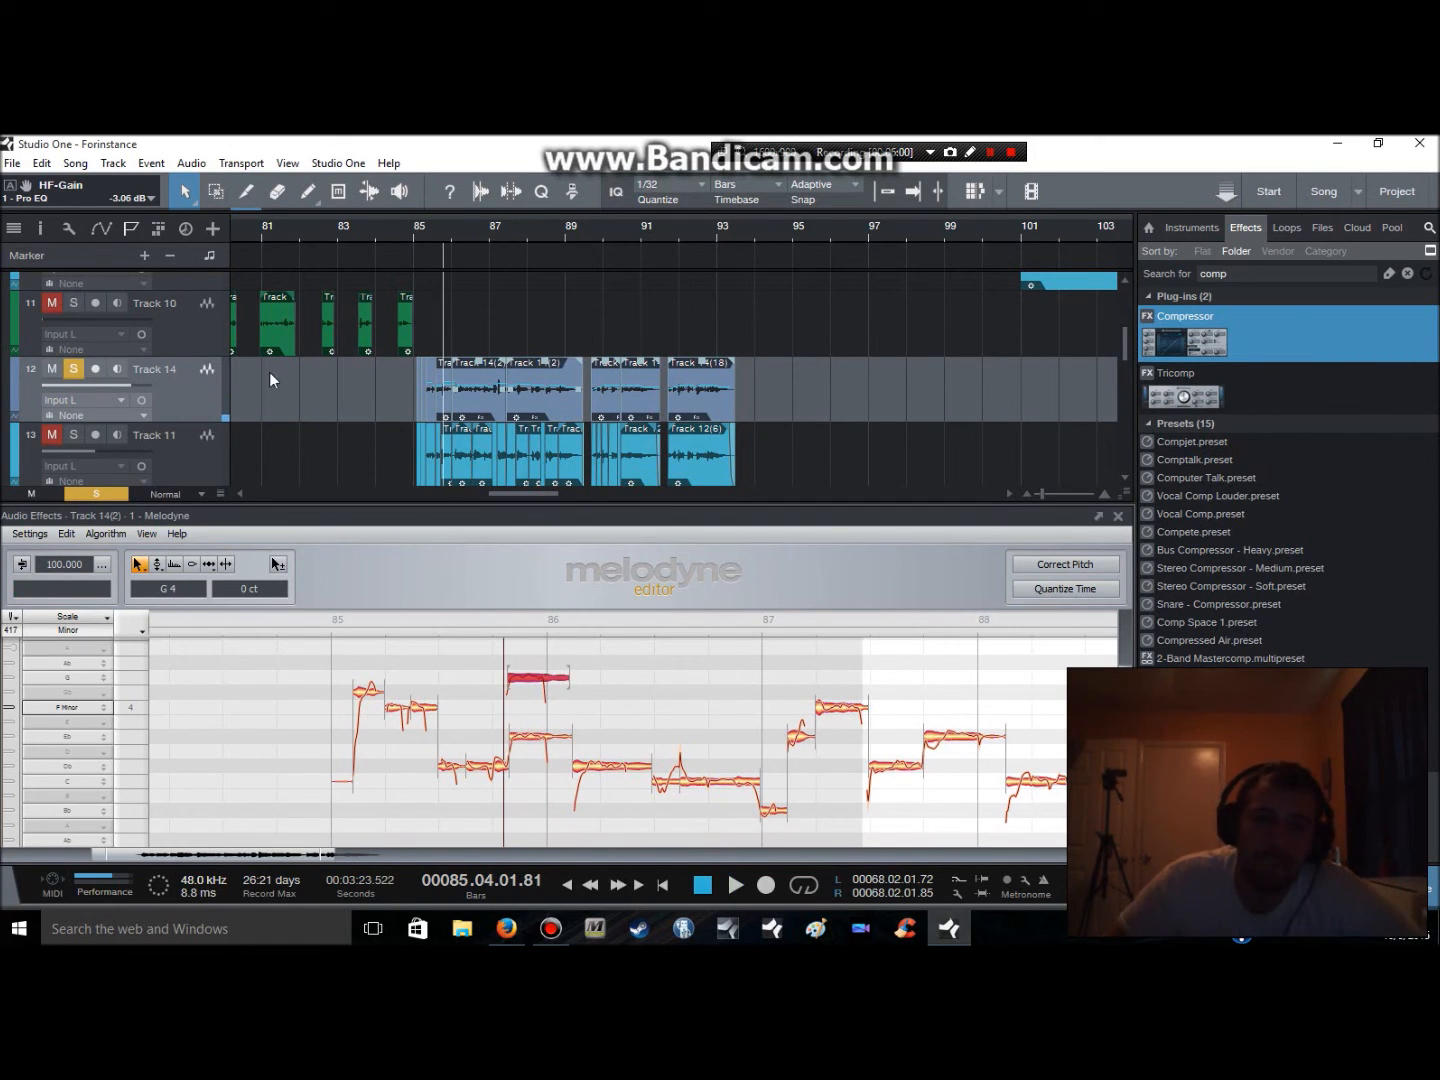
Unsolo Track 14 and play back the full mix from just before bar 85 to hear the added harmony note
left_click(73, 369)
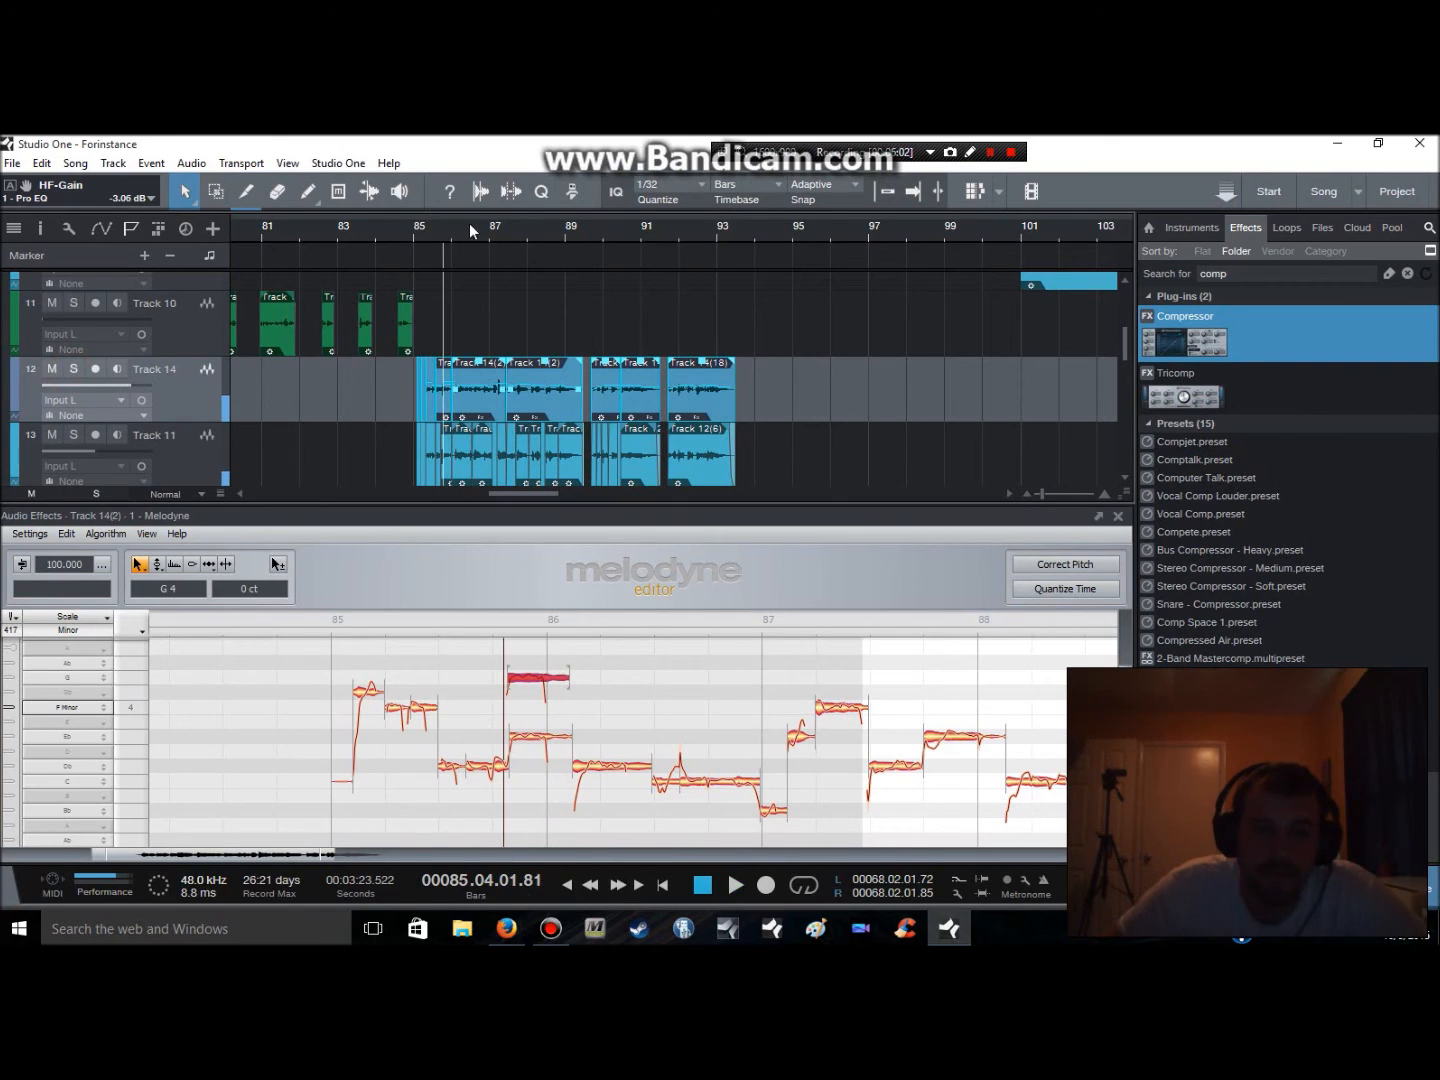
left_click(407, 232)
key("space")
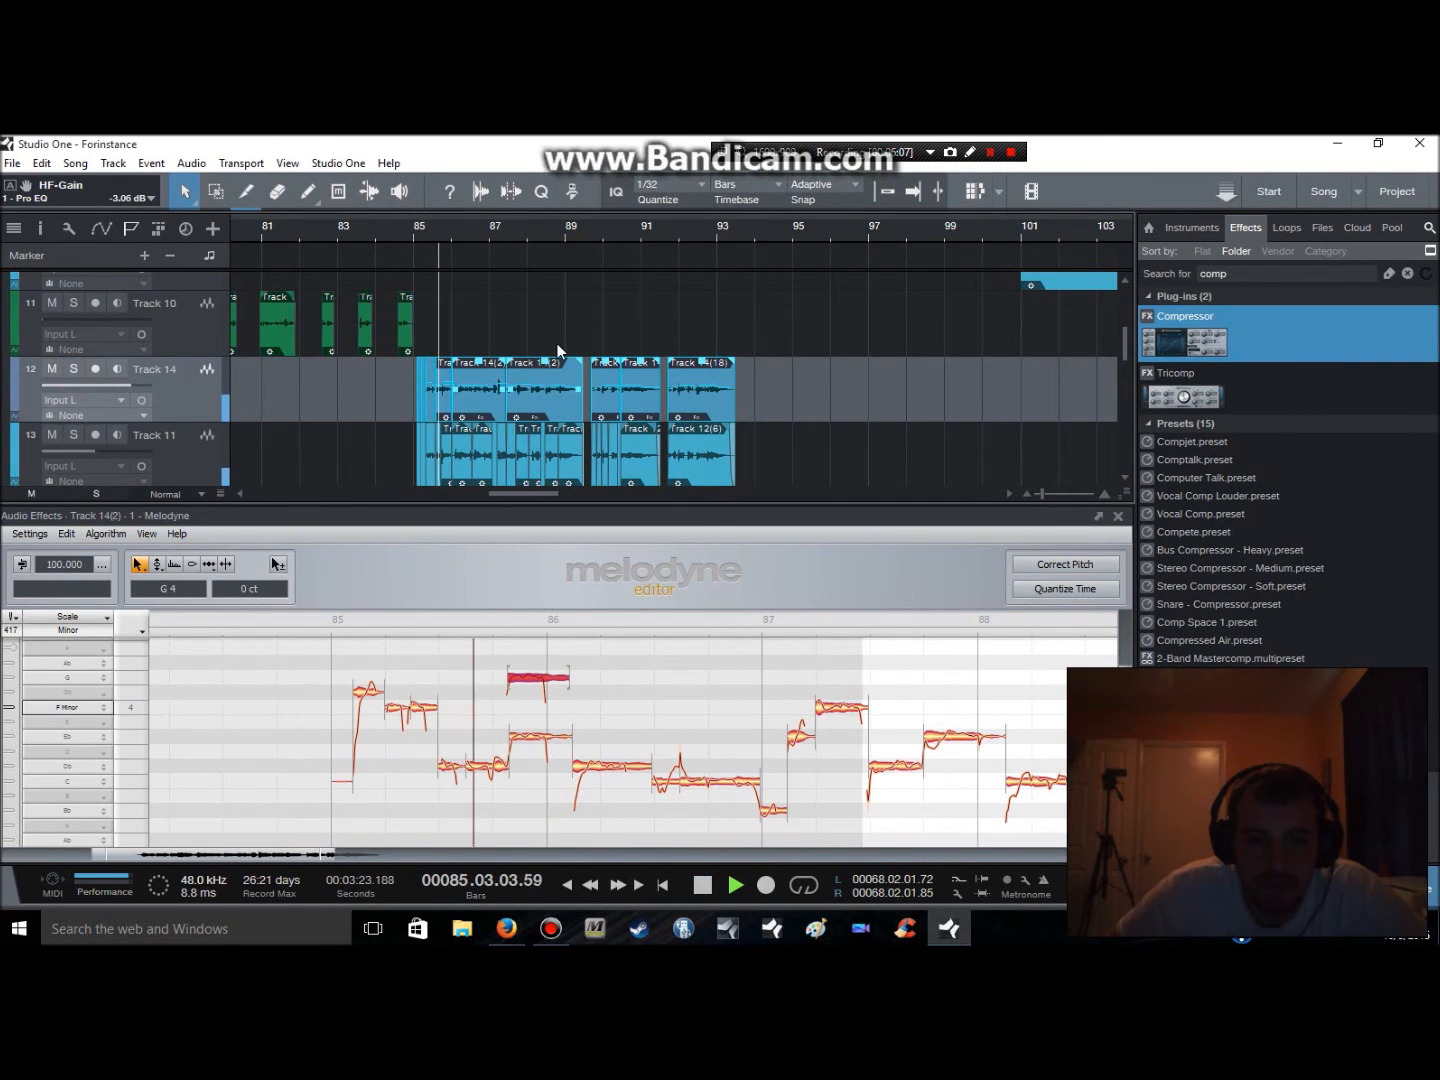
key("space")
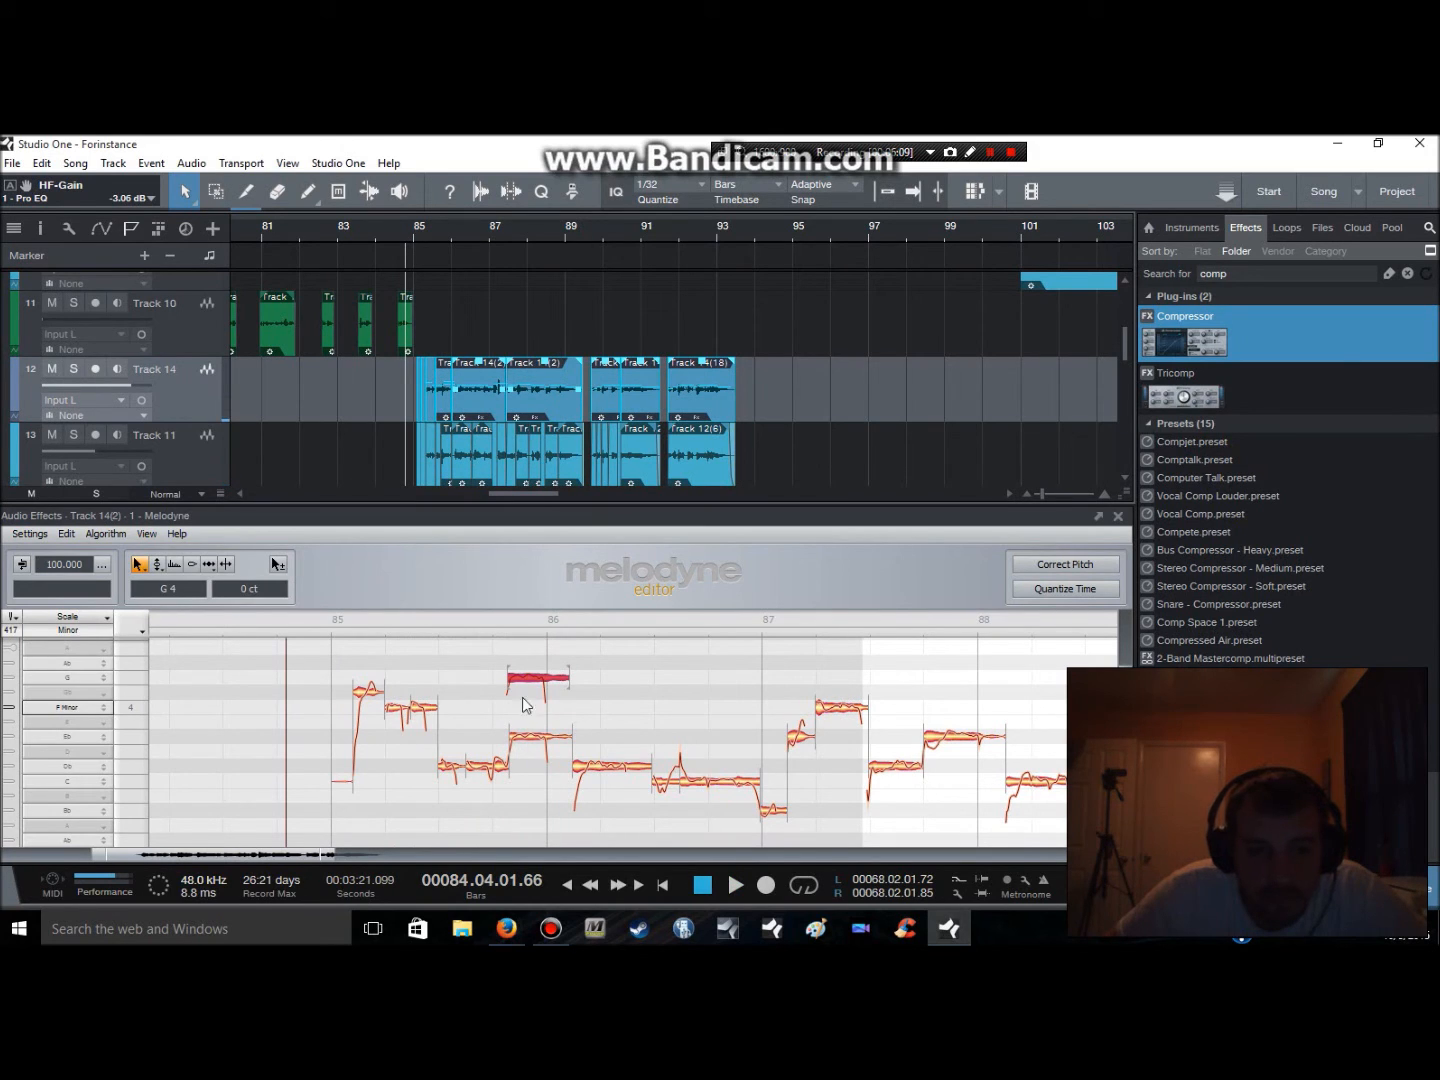
Set the duplicated G 4 note's amplitude to -4.86 dB in Melodyne, checking it in the mix before closing the editor
left_click(191, 563)
left_click_drag(541, 683, 543, 737)
key("space")
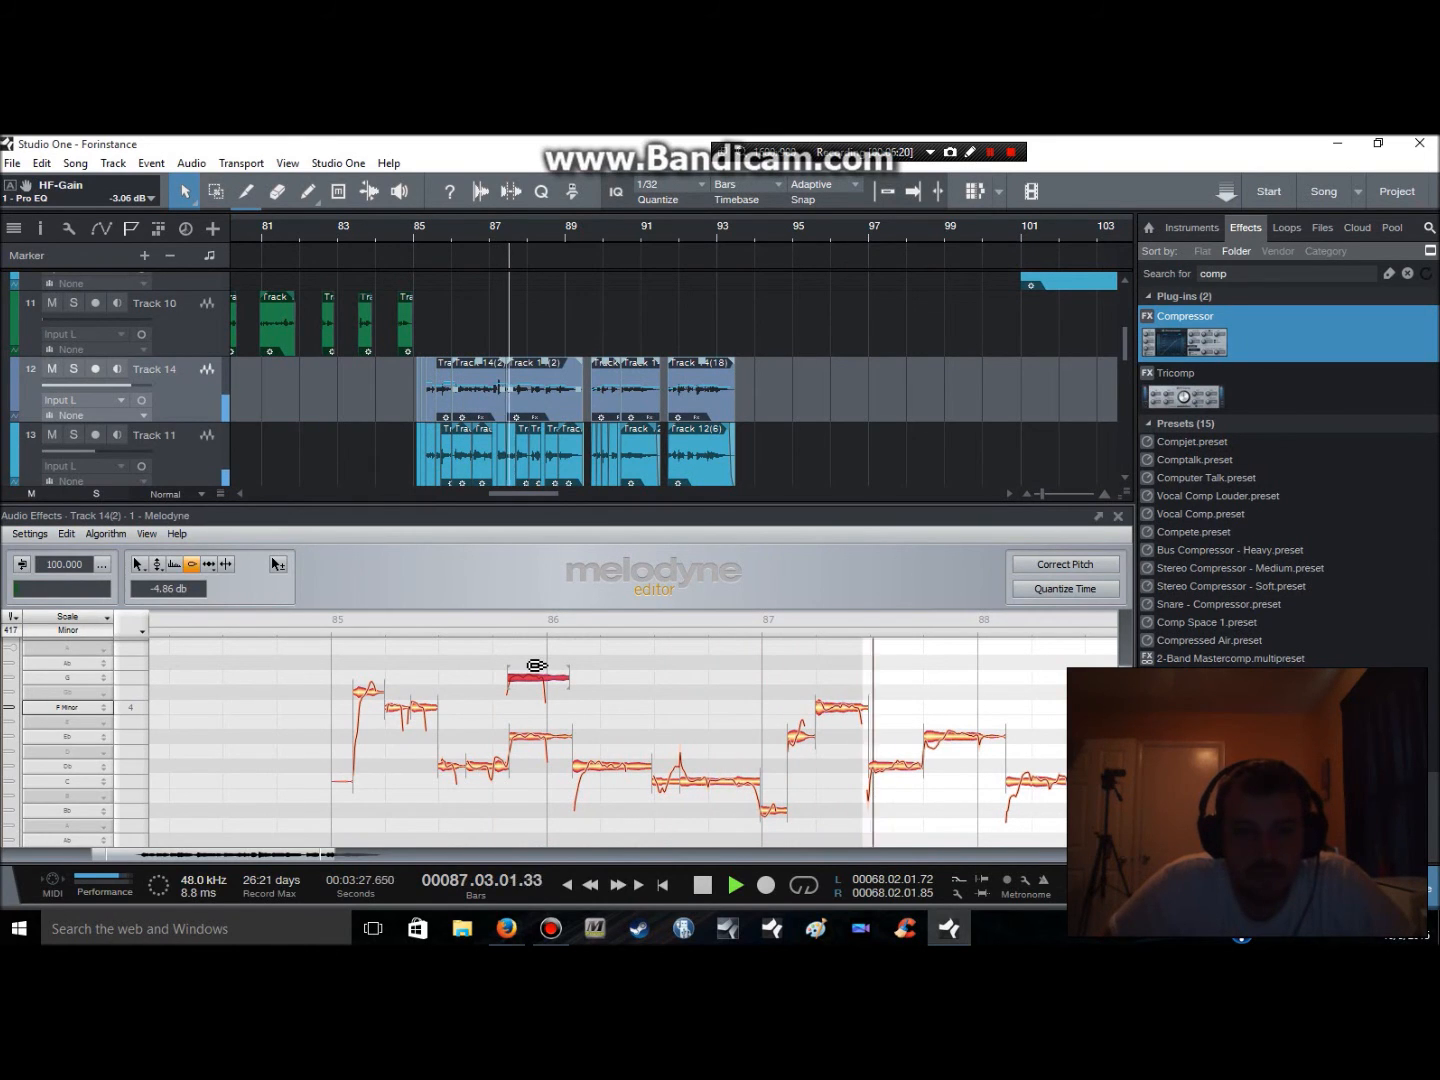
left_click(141, 564)
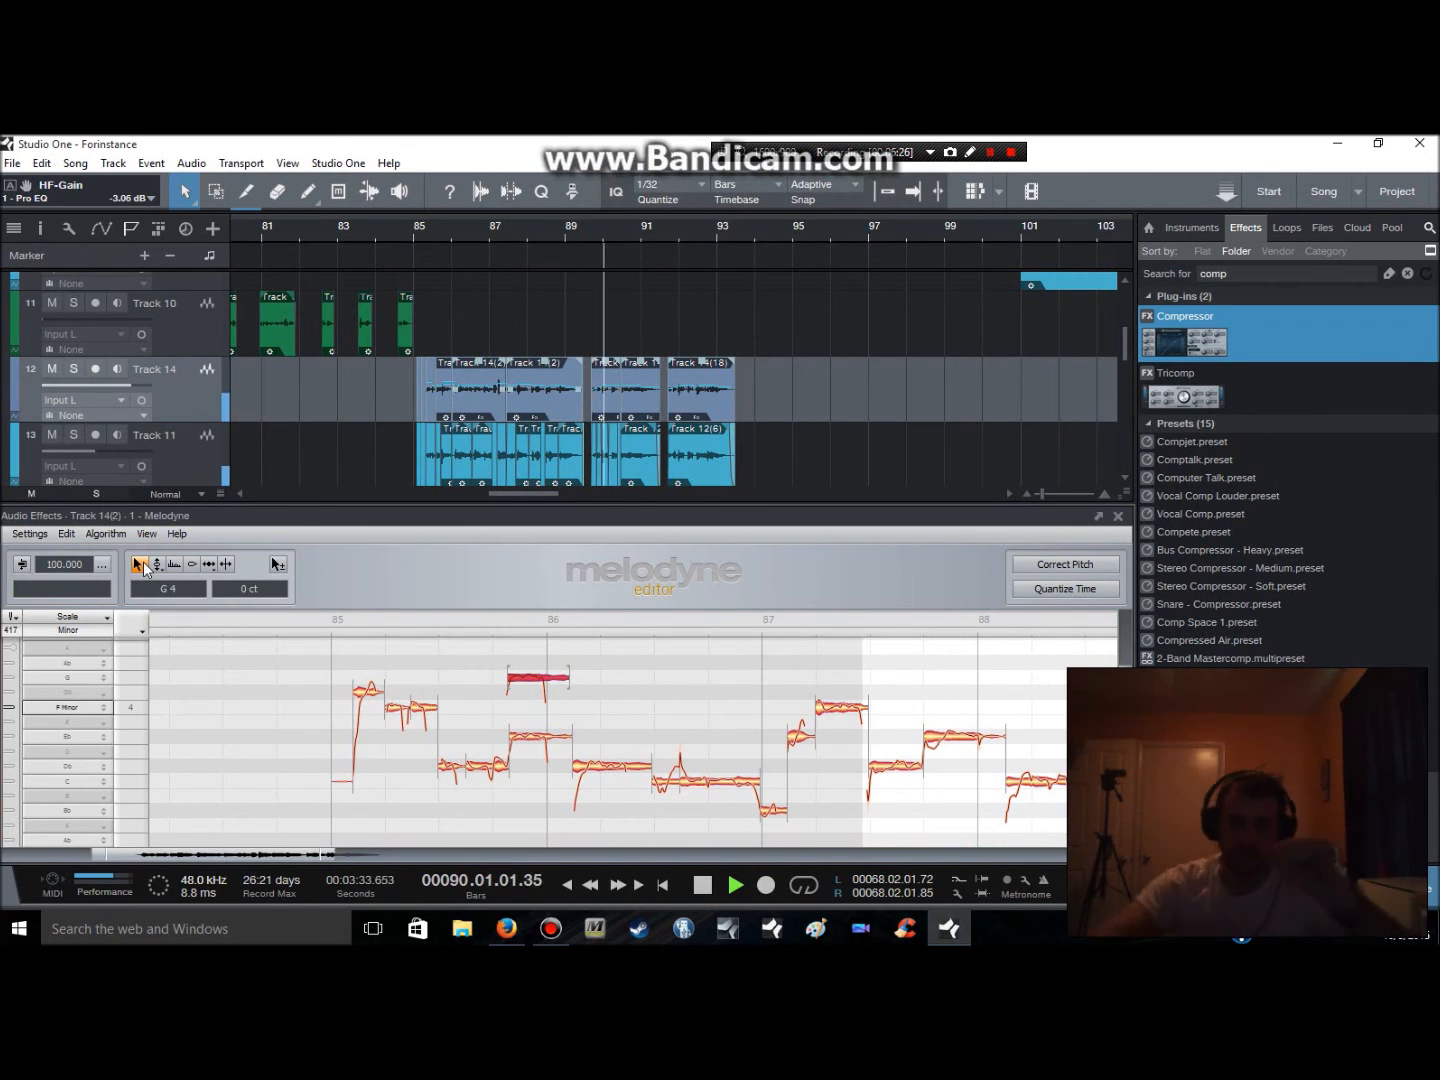
left_click(1117, 516)
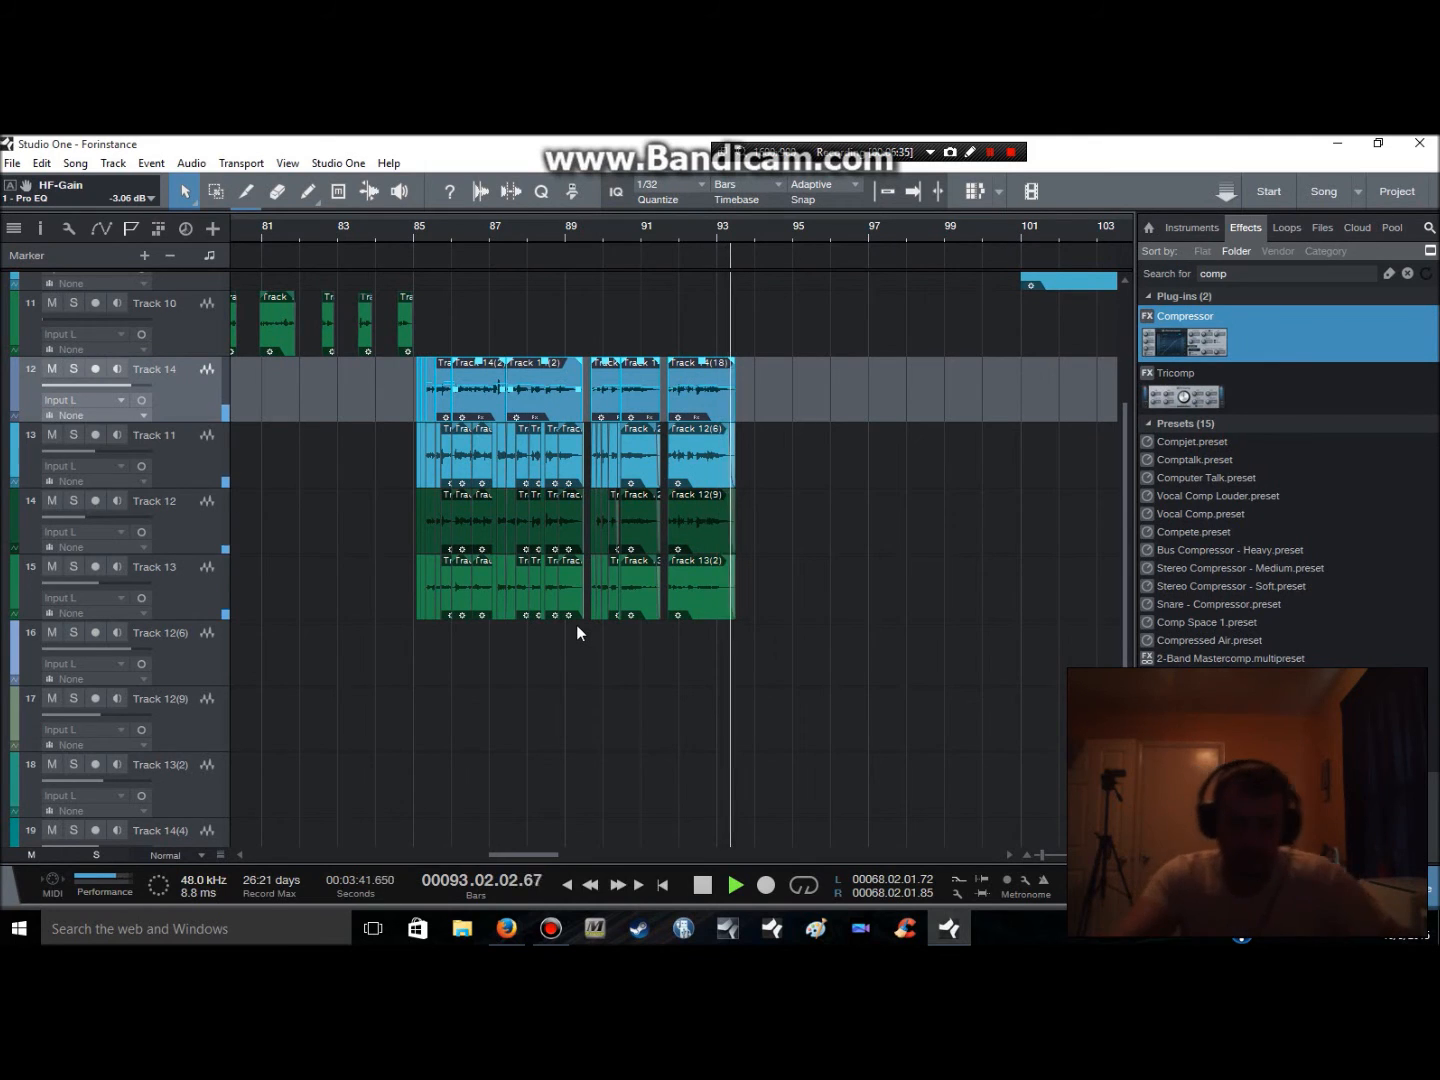
key("space")
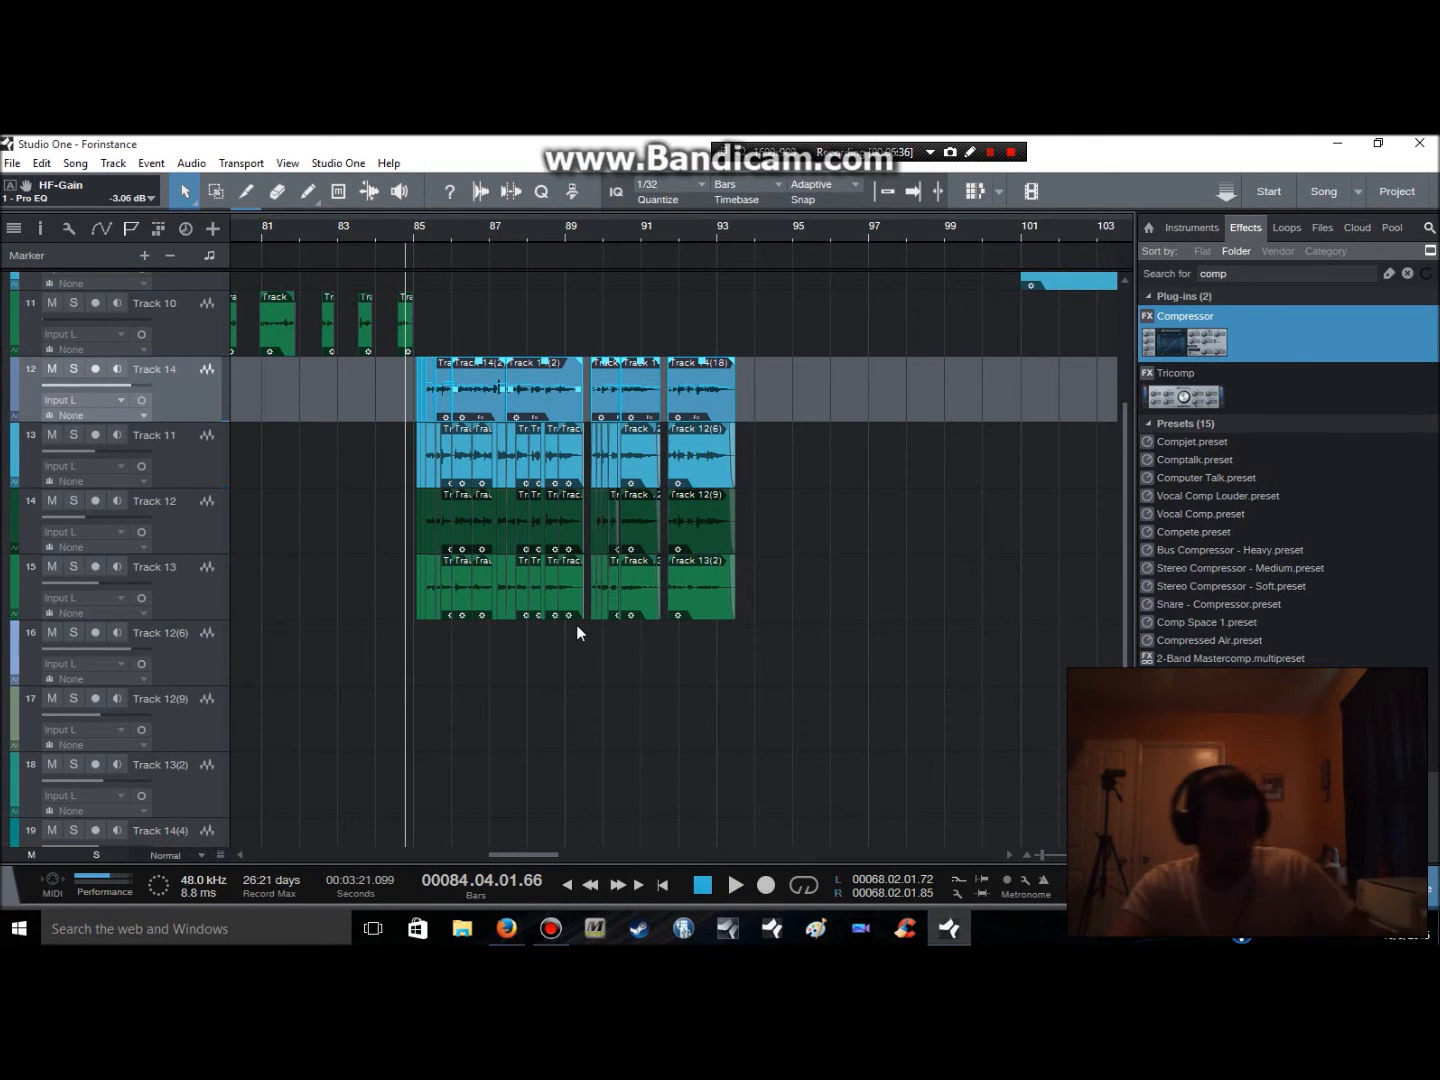
Solo Track 15 and play back its vocal from around bar 101
scroll(618, 709, "up", 4)
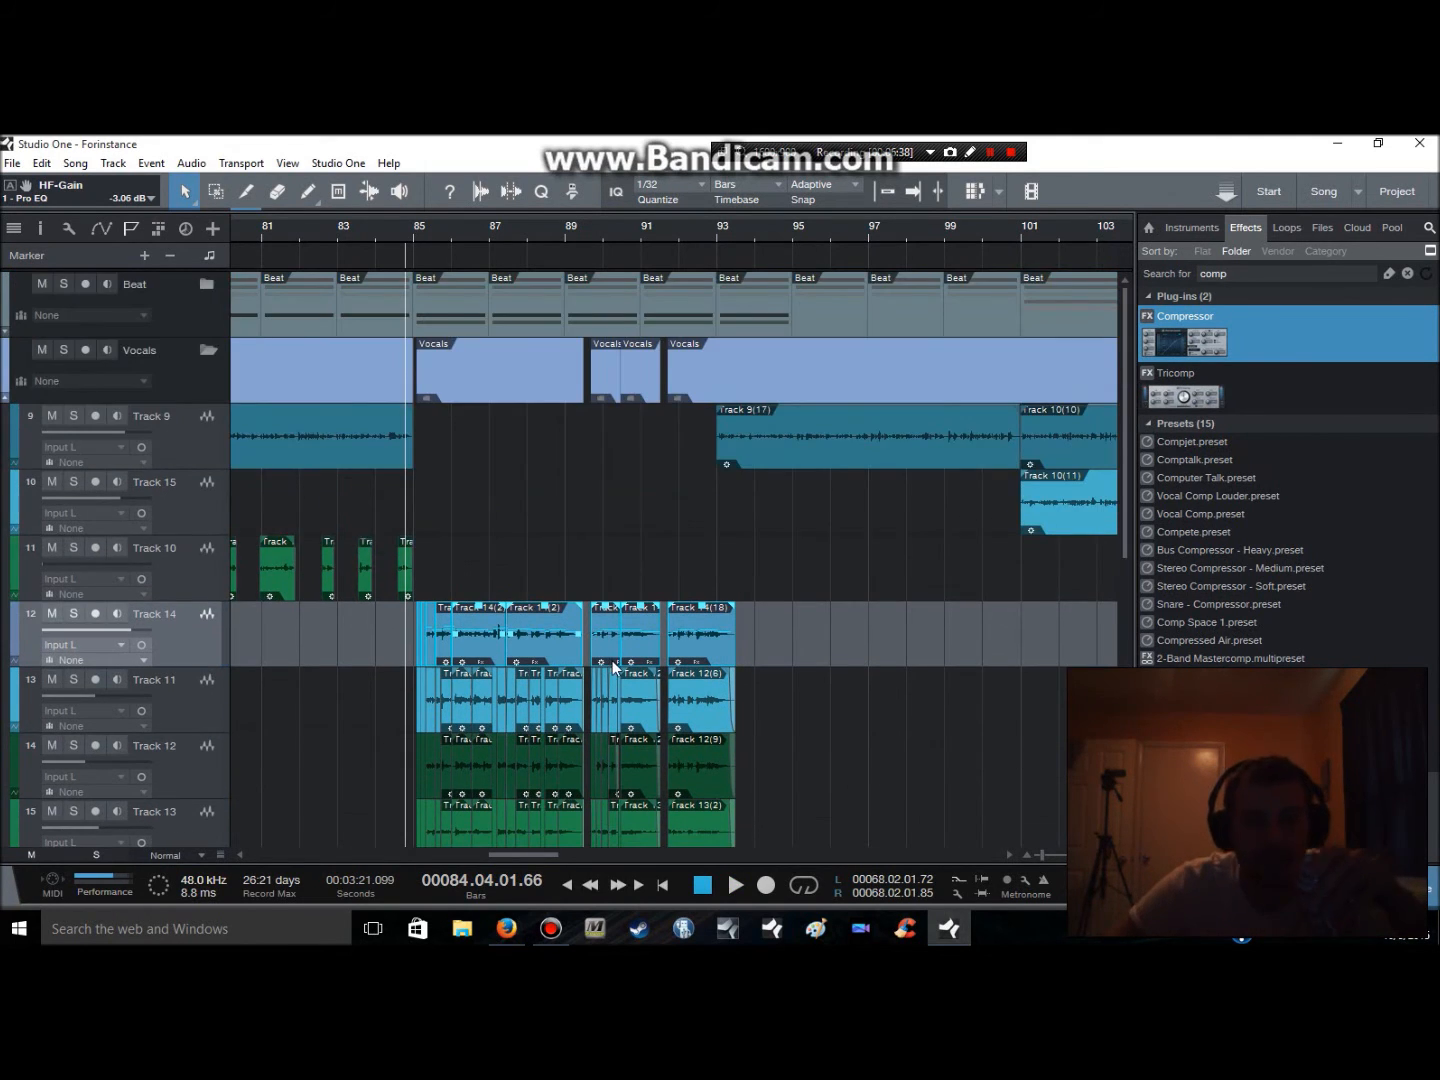
left_click_drag(515, 855, 575, 790)
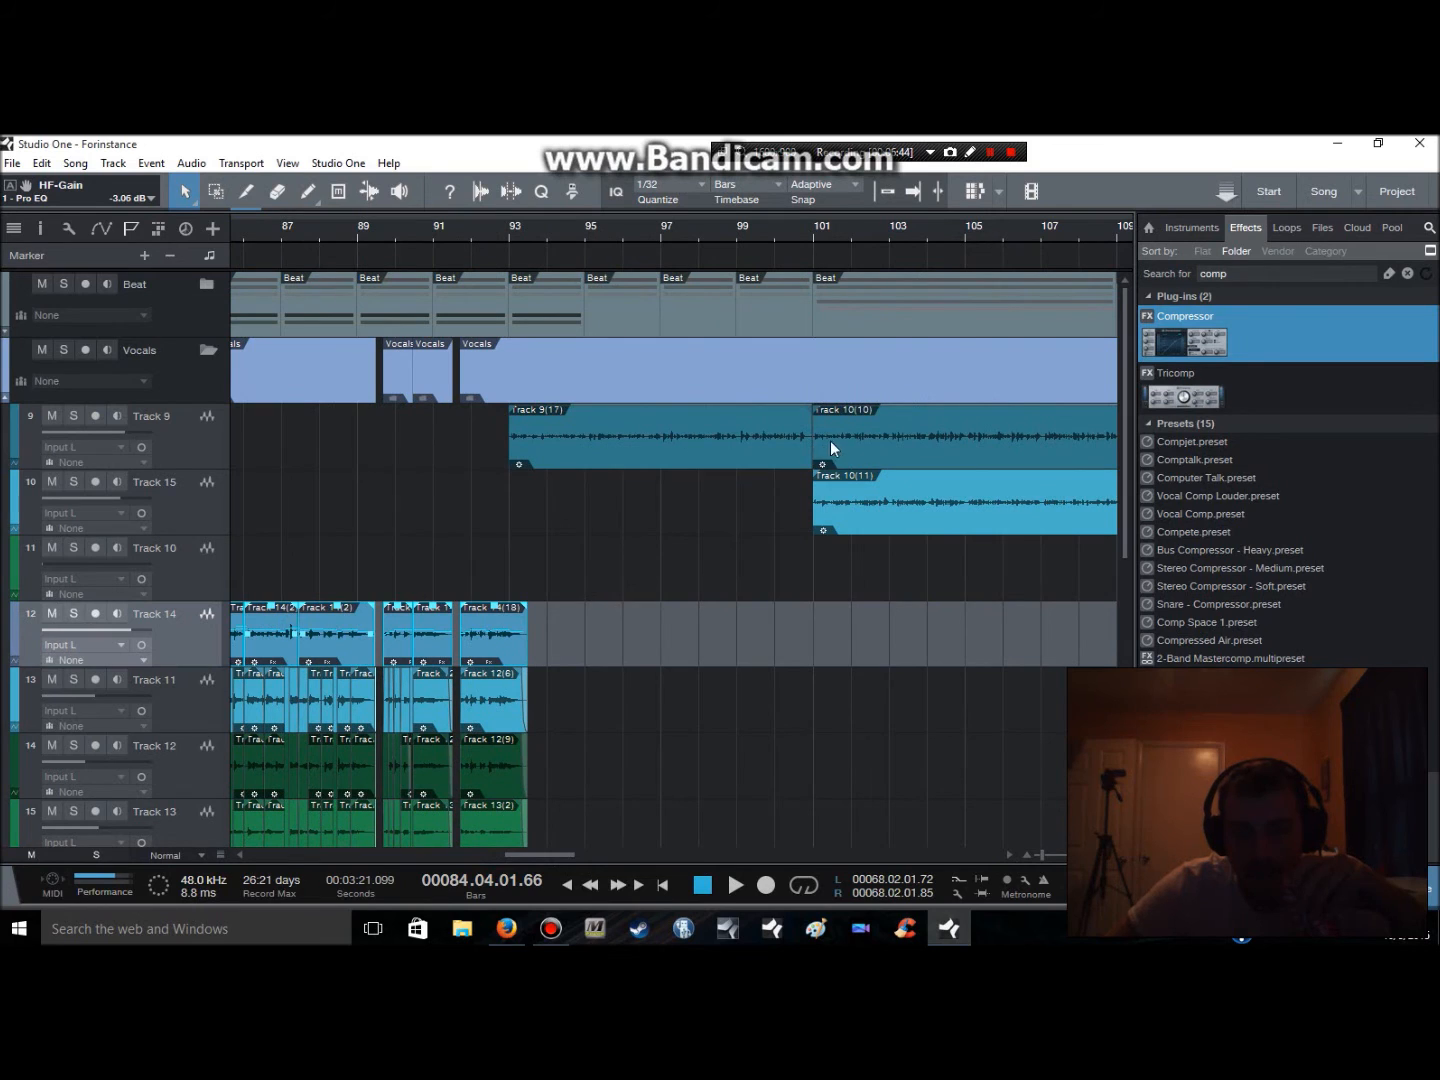
left_click(73, 482)
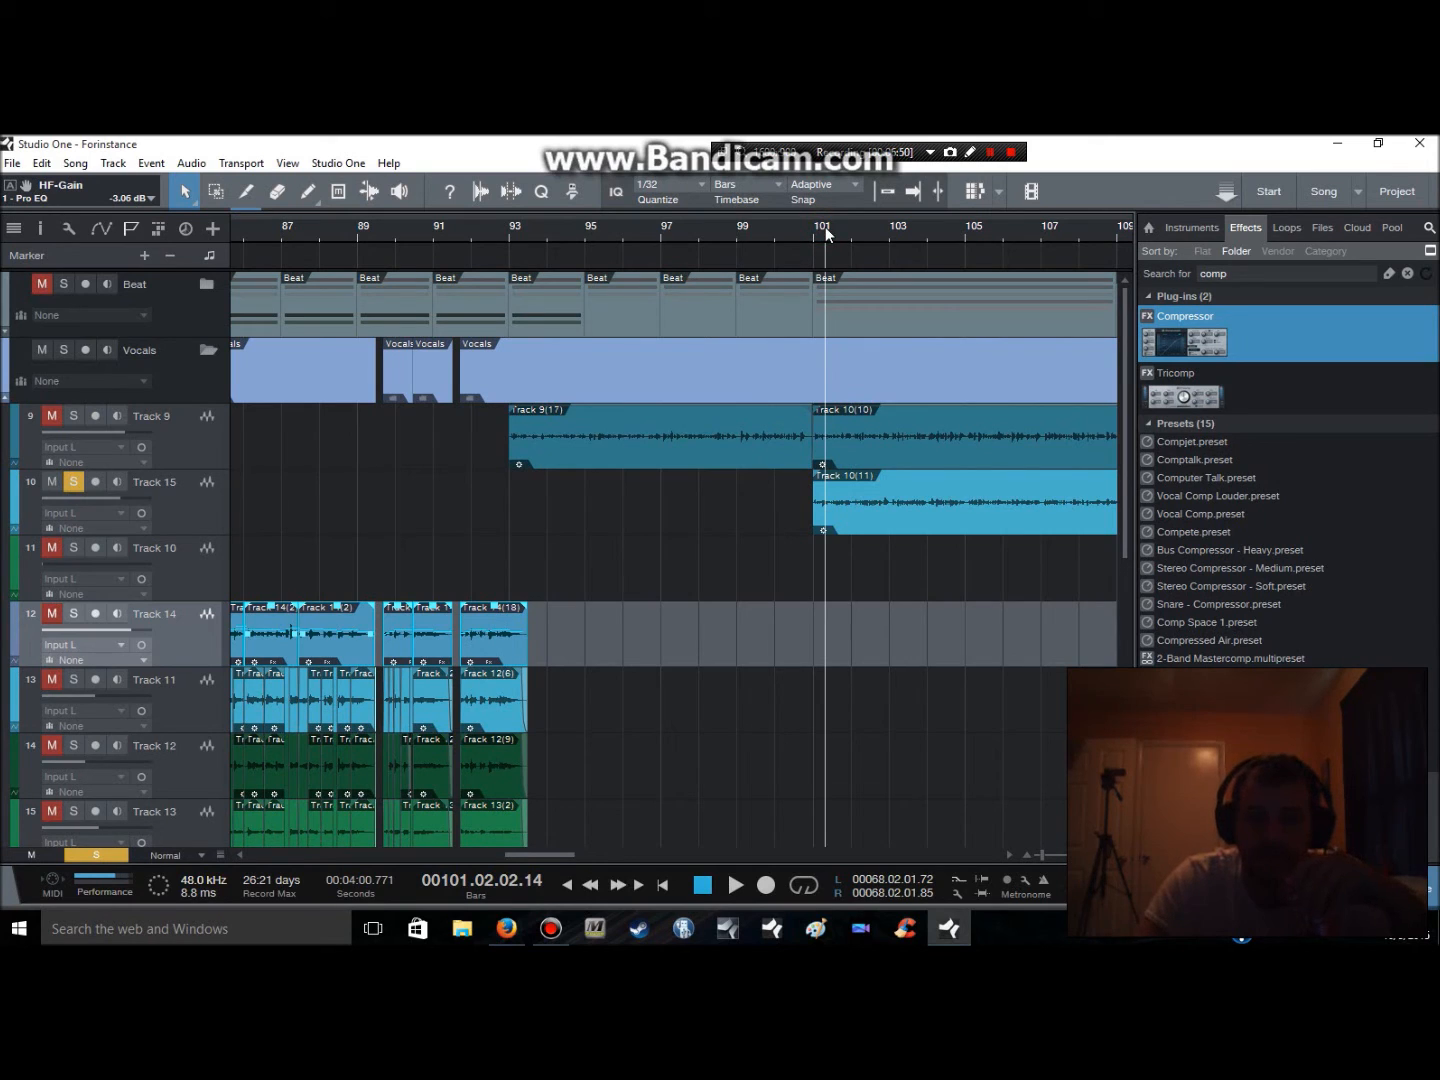
key("space")
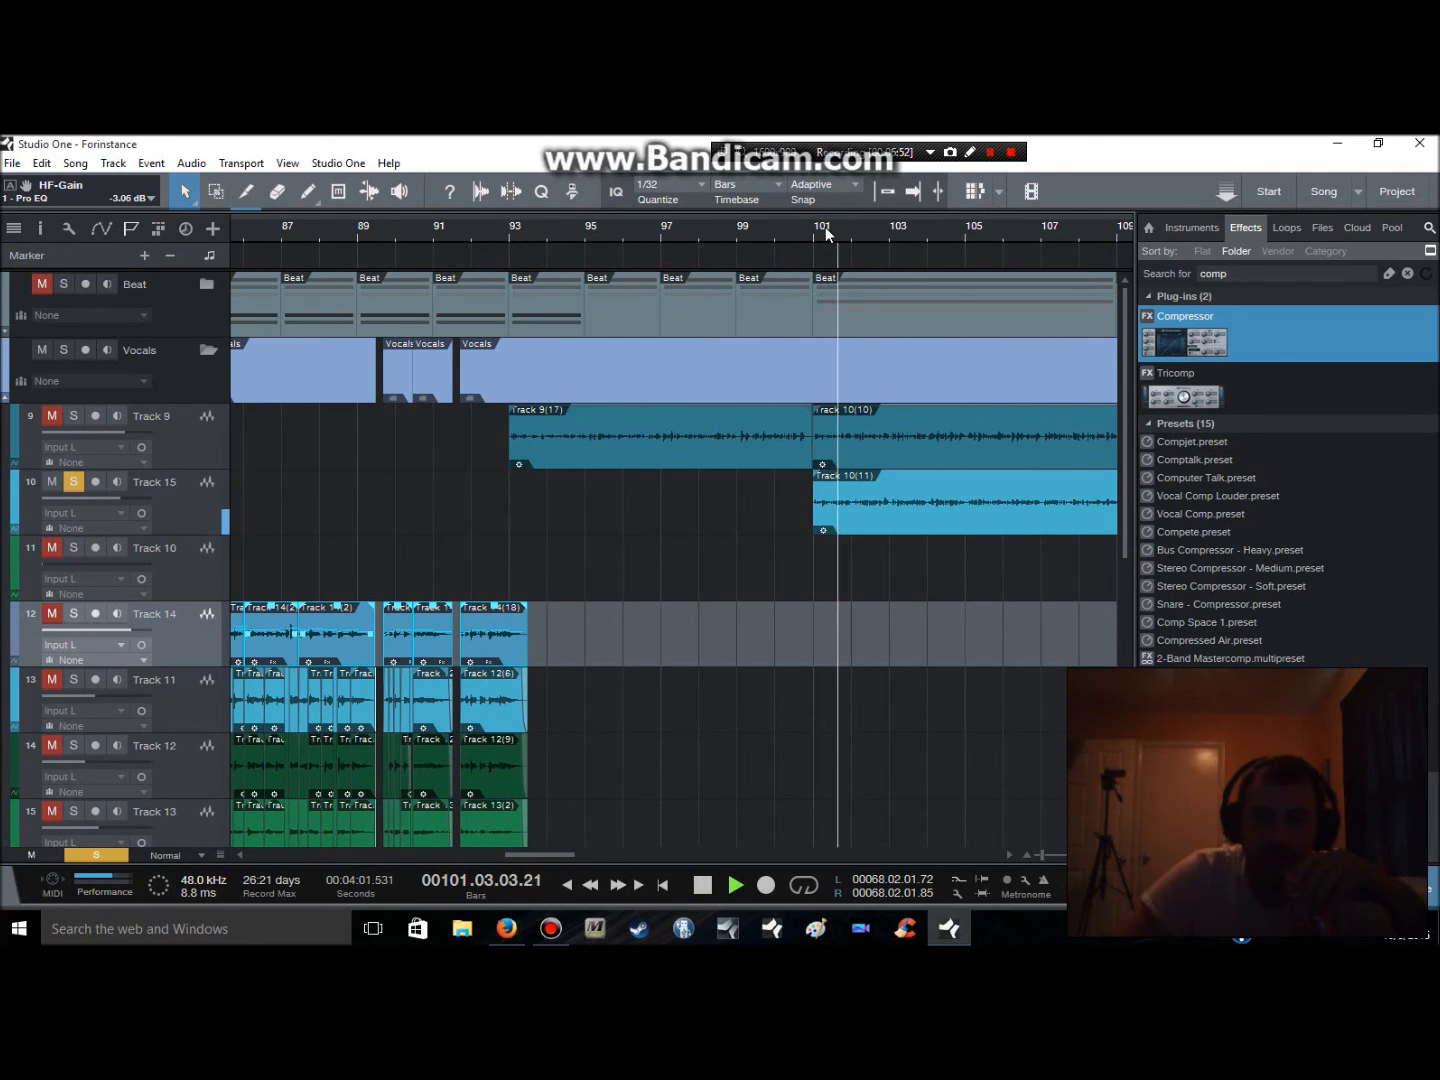
left_click(806, 229)
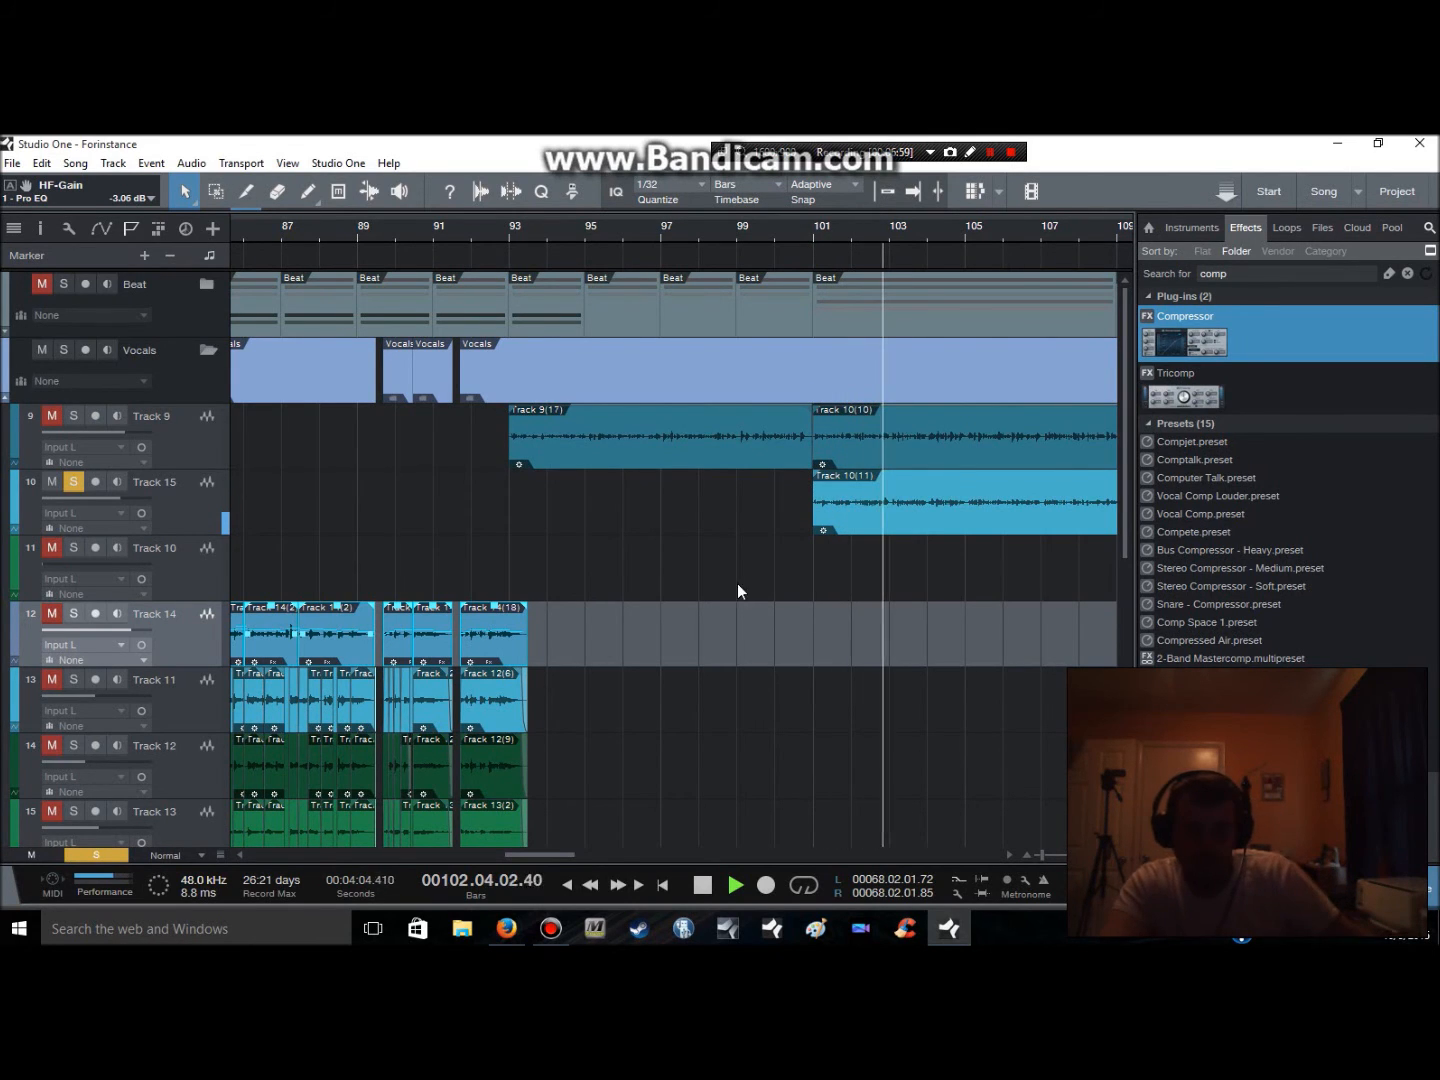
Inspect the settings of Track 15's first Pro EQ and its Compressor from the mixer while the vocal plays
left_click(181, 491)
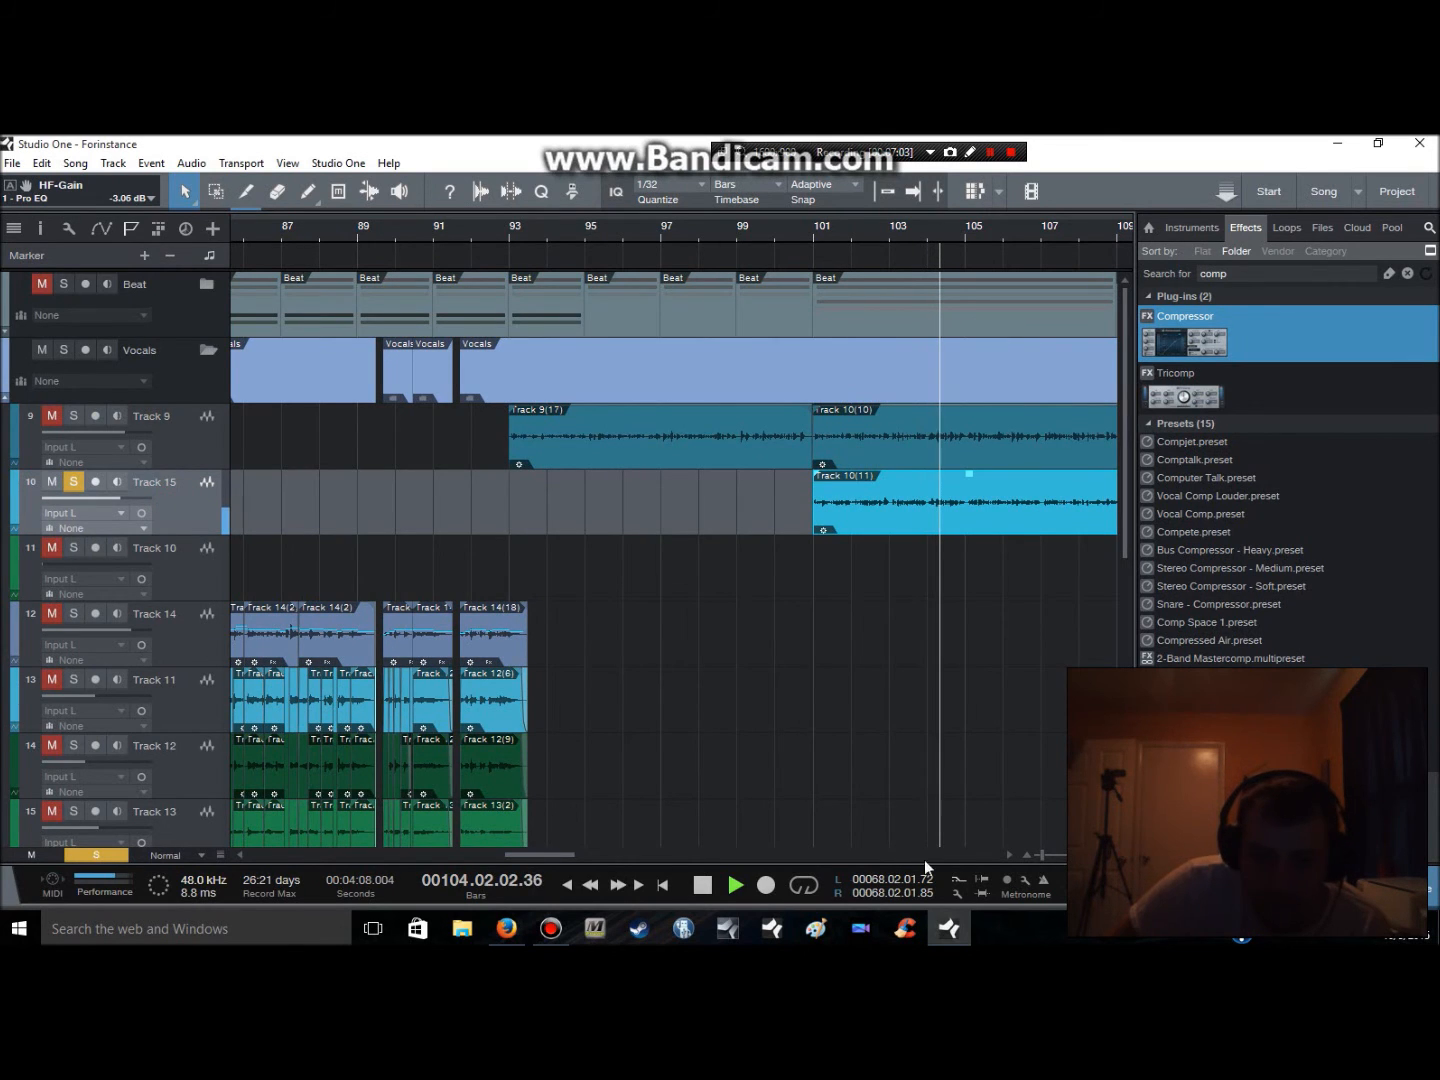
key("F3")
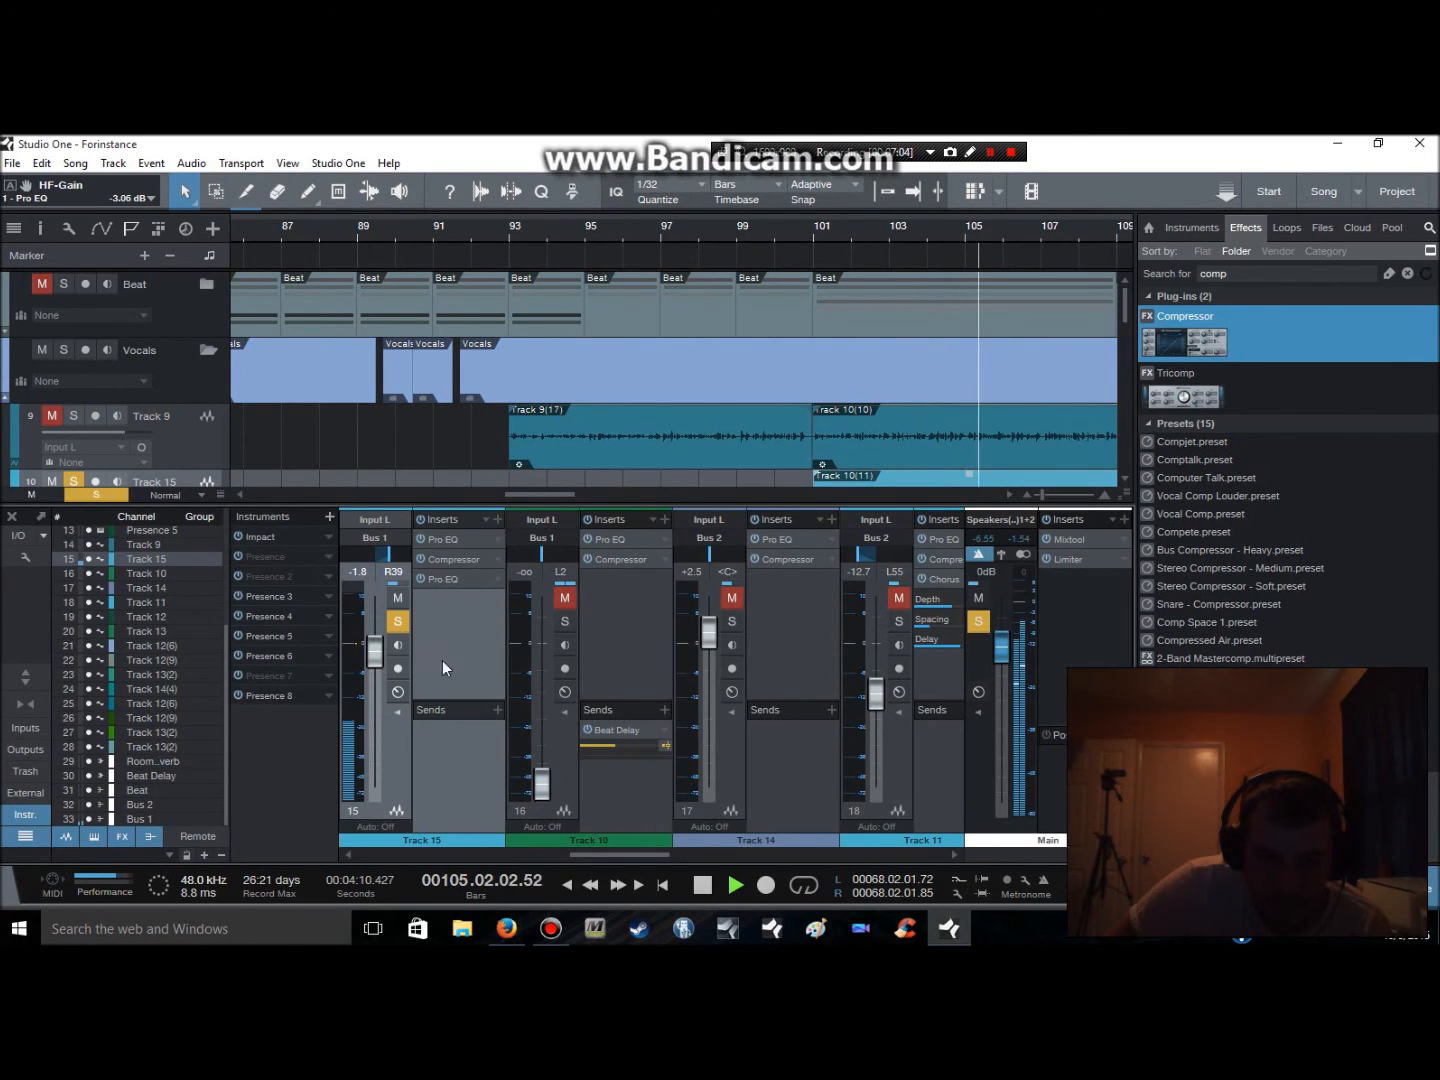
left_click(440, 538)
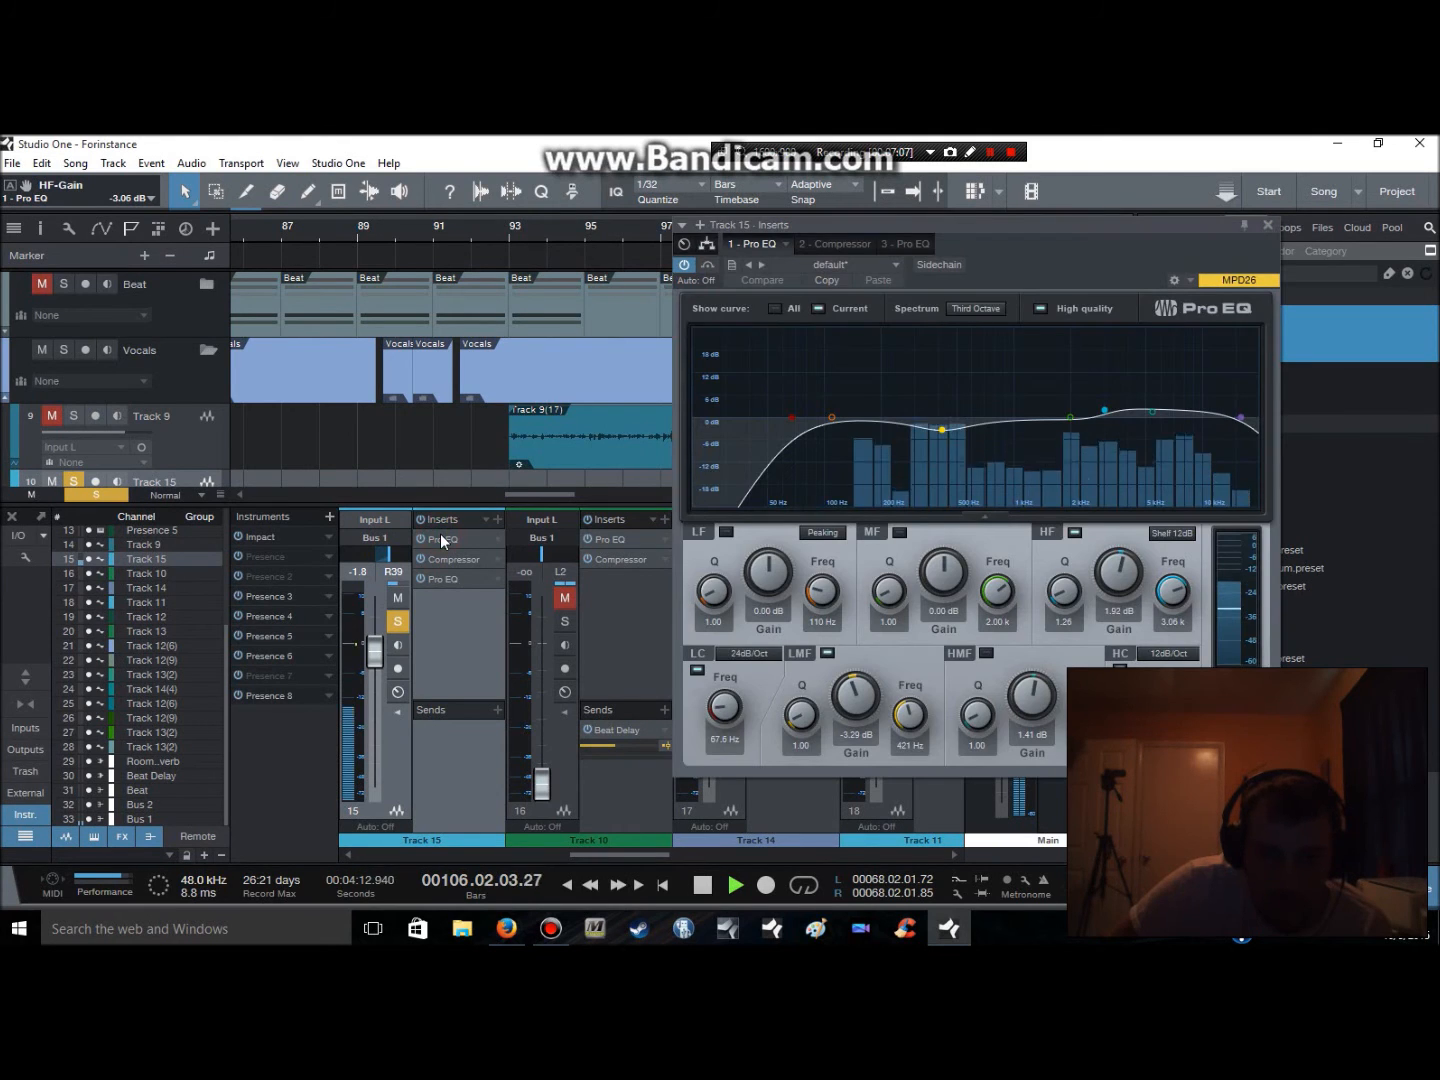
left_click(1264, 226)
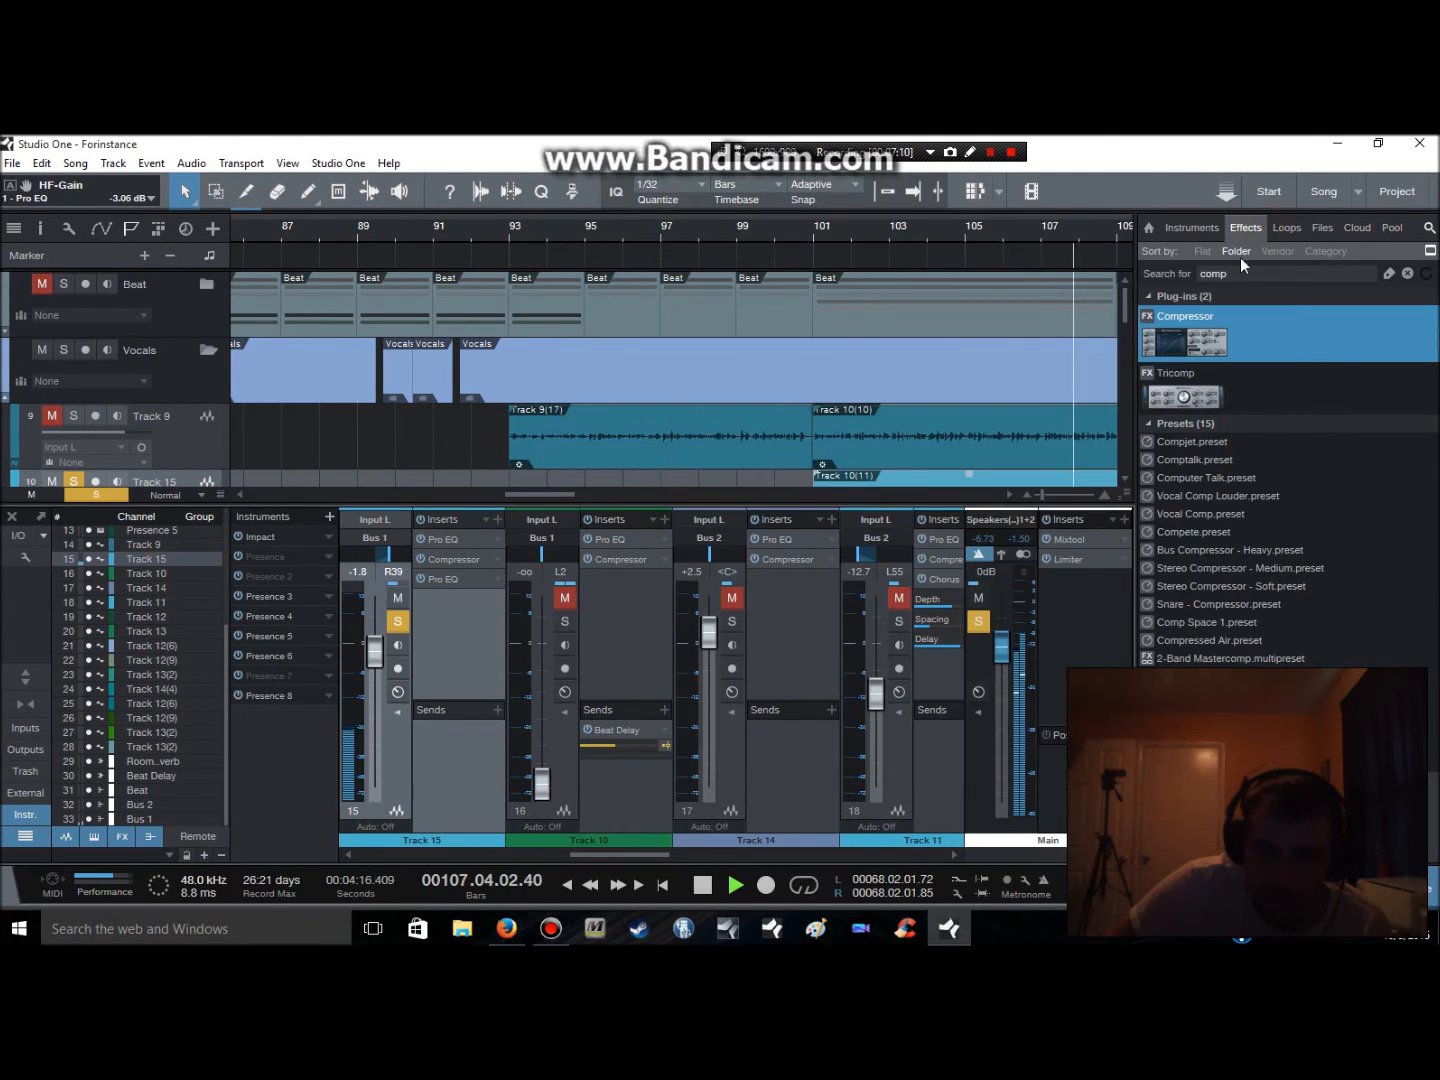
left_click(446, 566)
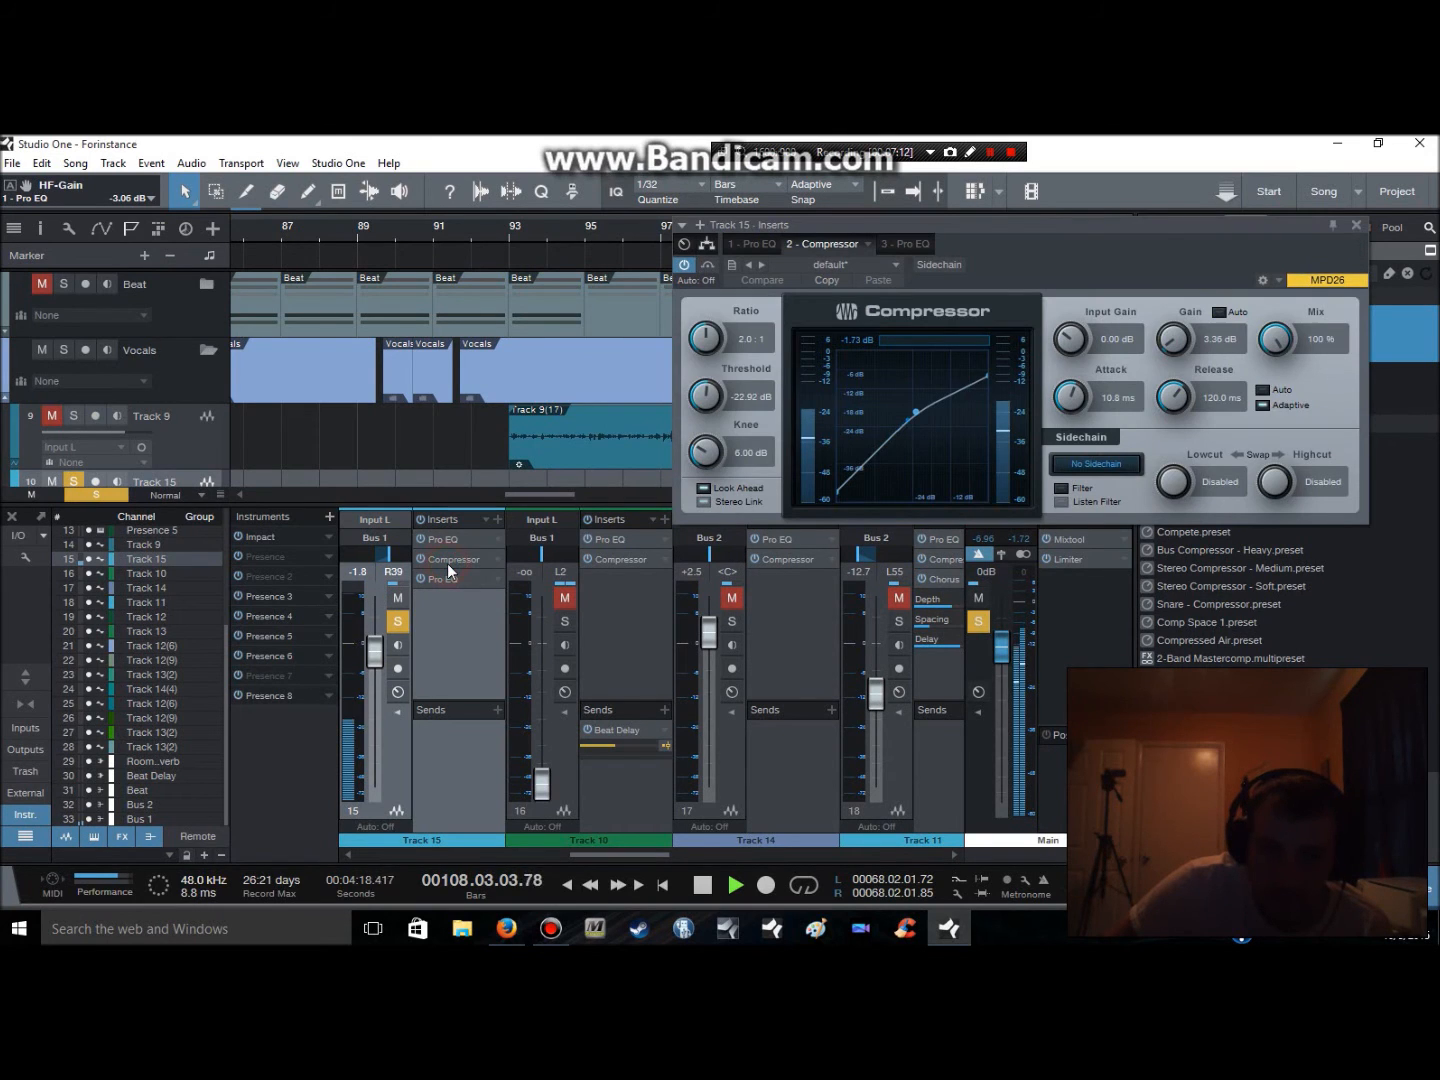
left_click(1354, 229)
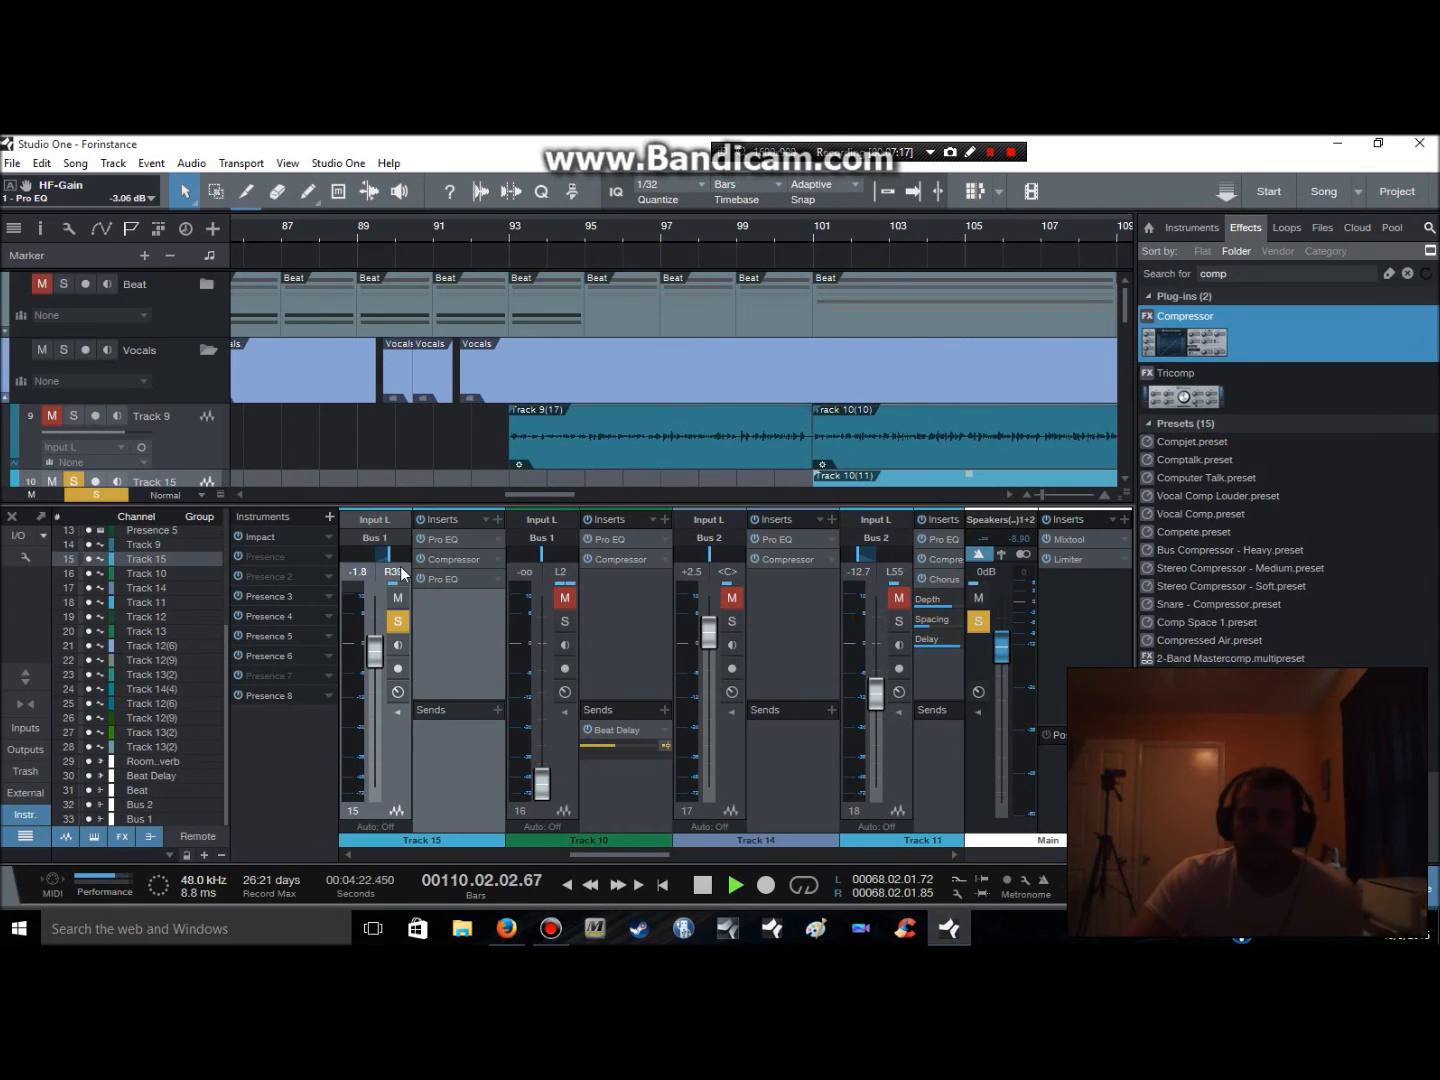
Play Track 9 and Track 15 soloed together from bar 101, and clear the solos to hear the full mix
left_click(536, 499)
left_click_drag(537, 500, 543, 500)
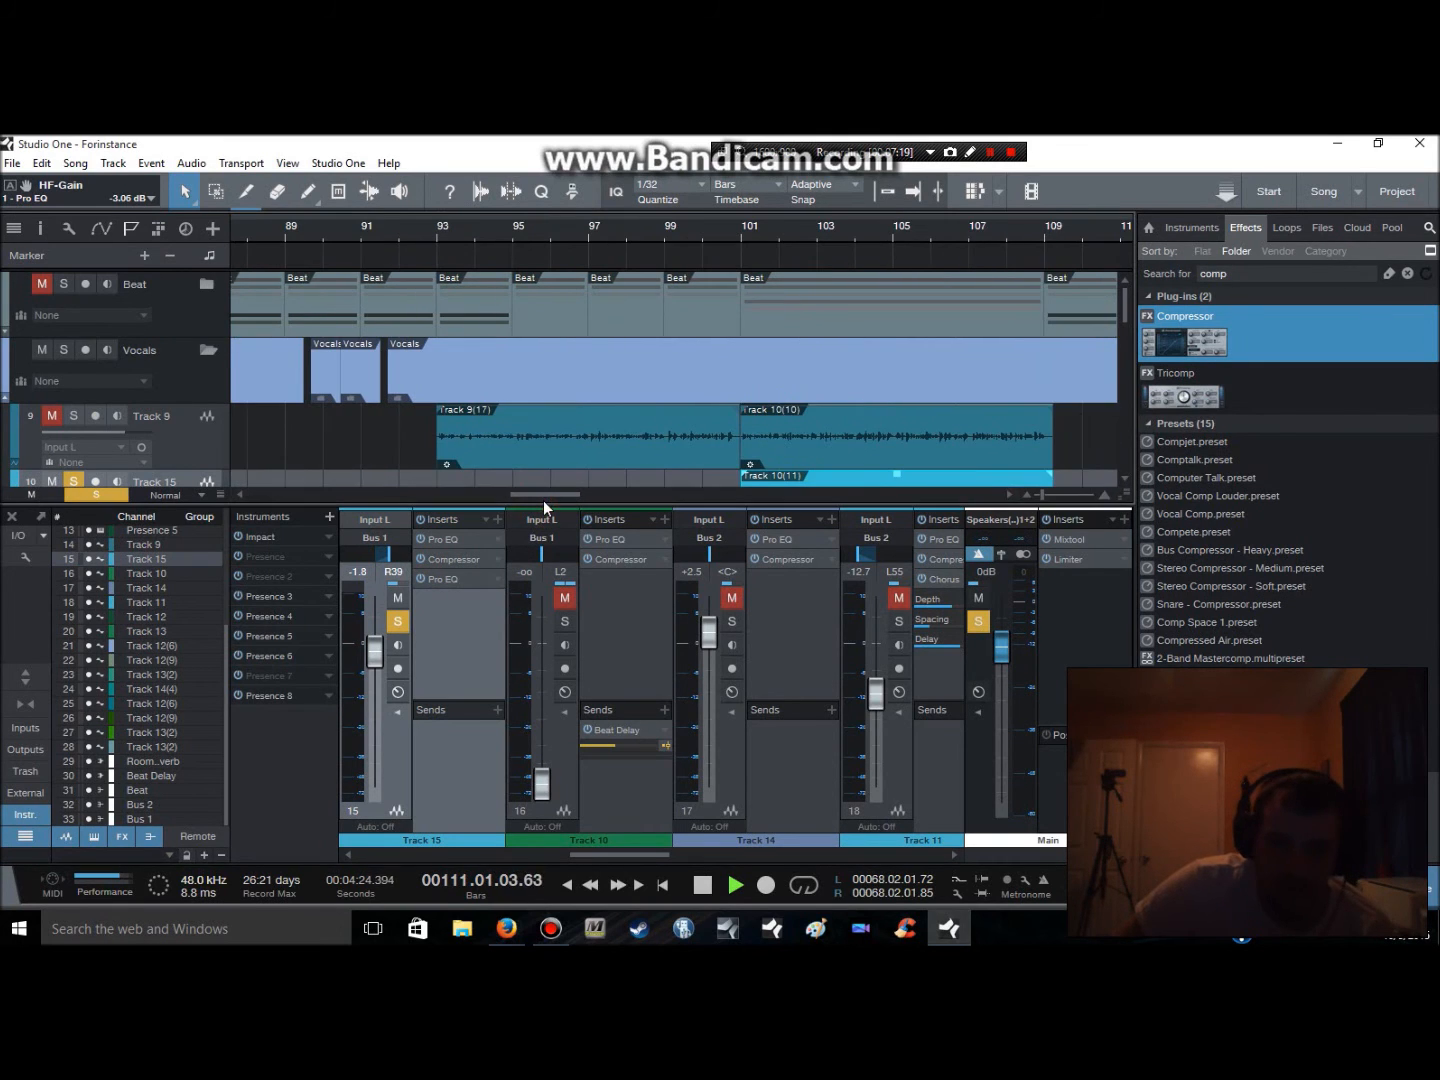
scroll(572, 449, "down", 1)
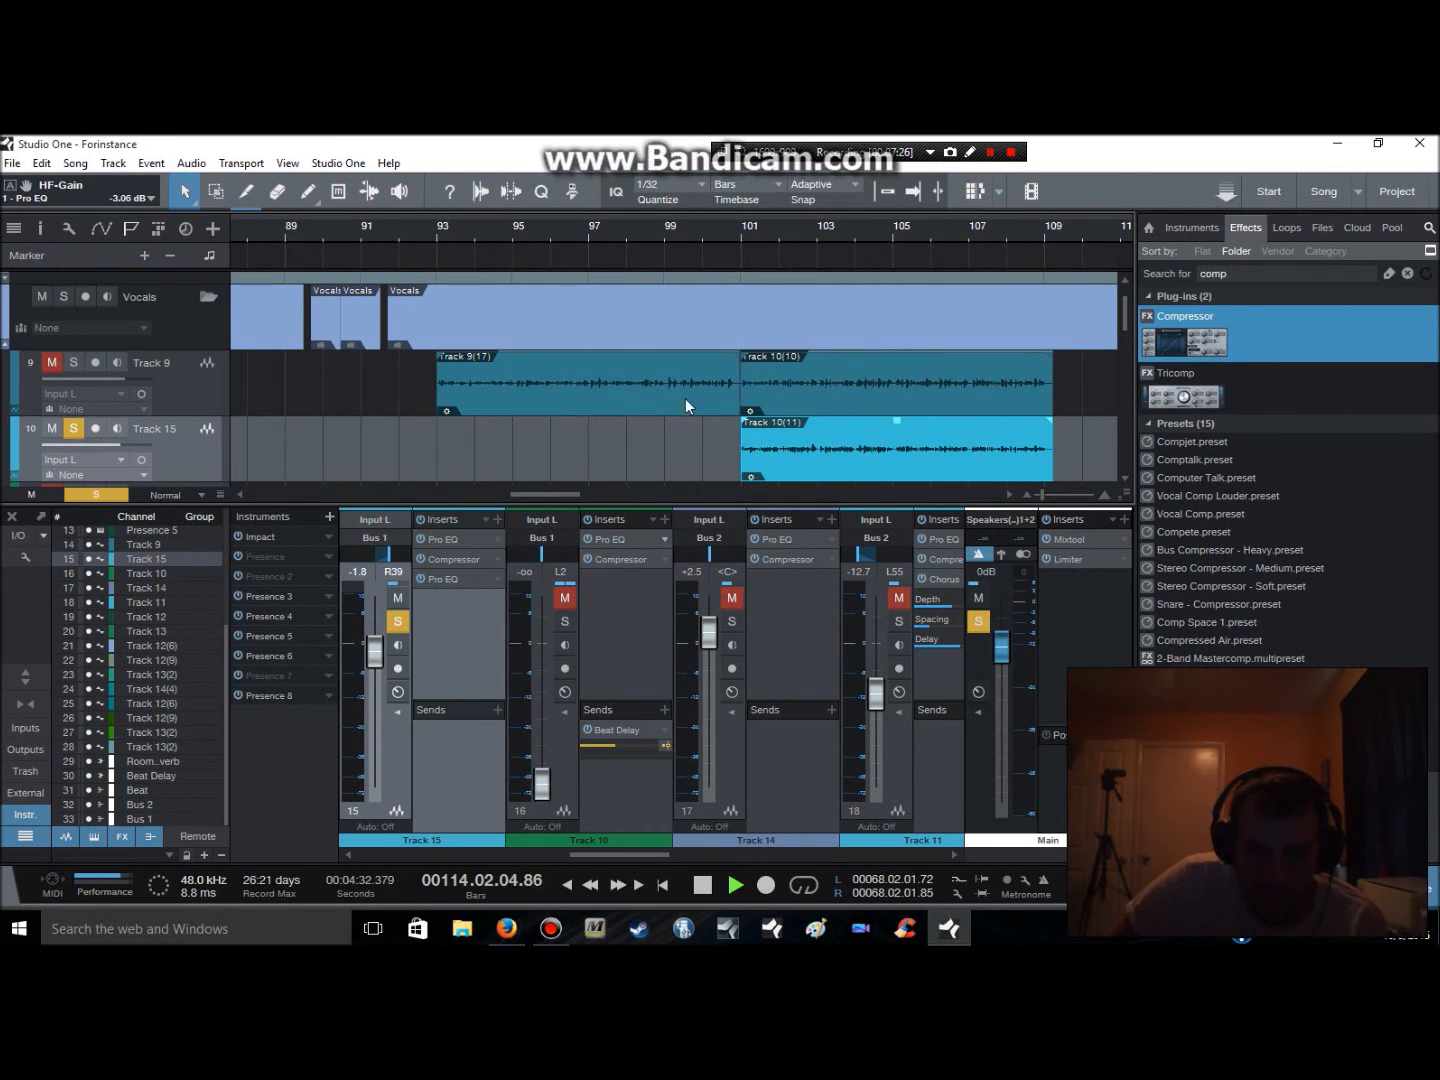
left_click(743, 232)
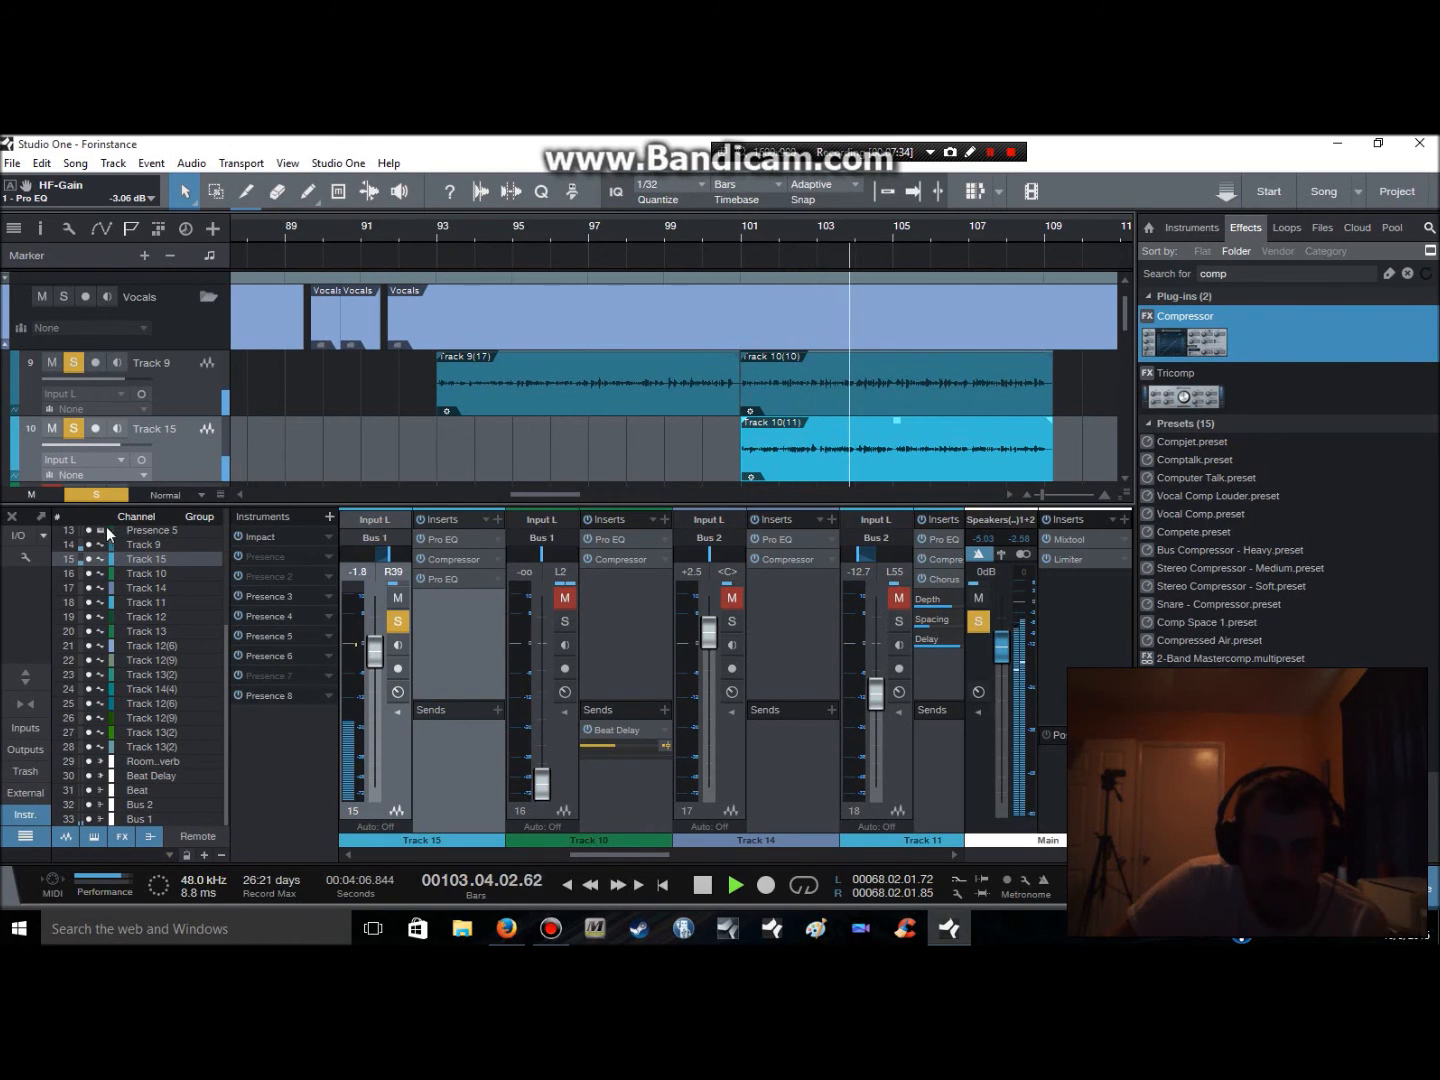
left_click(75, 494)
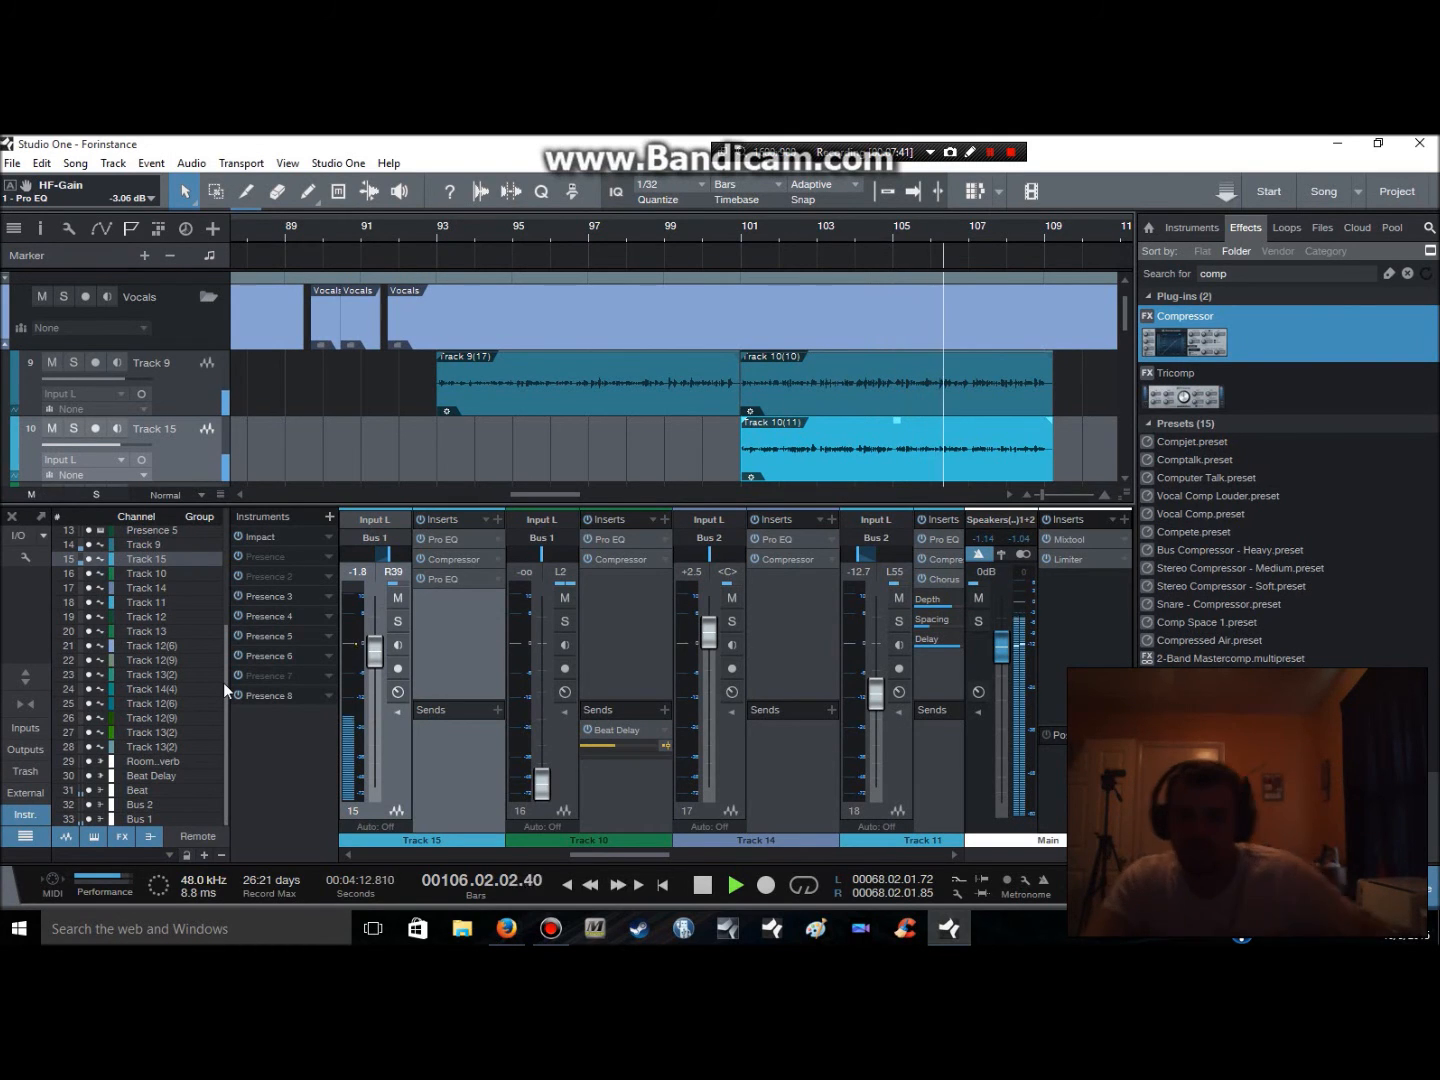
Compare the Main output in mono and stereo, and play the full mix from about bar 93
left_click(1022, 554)
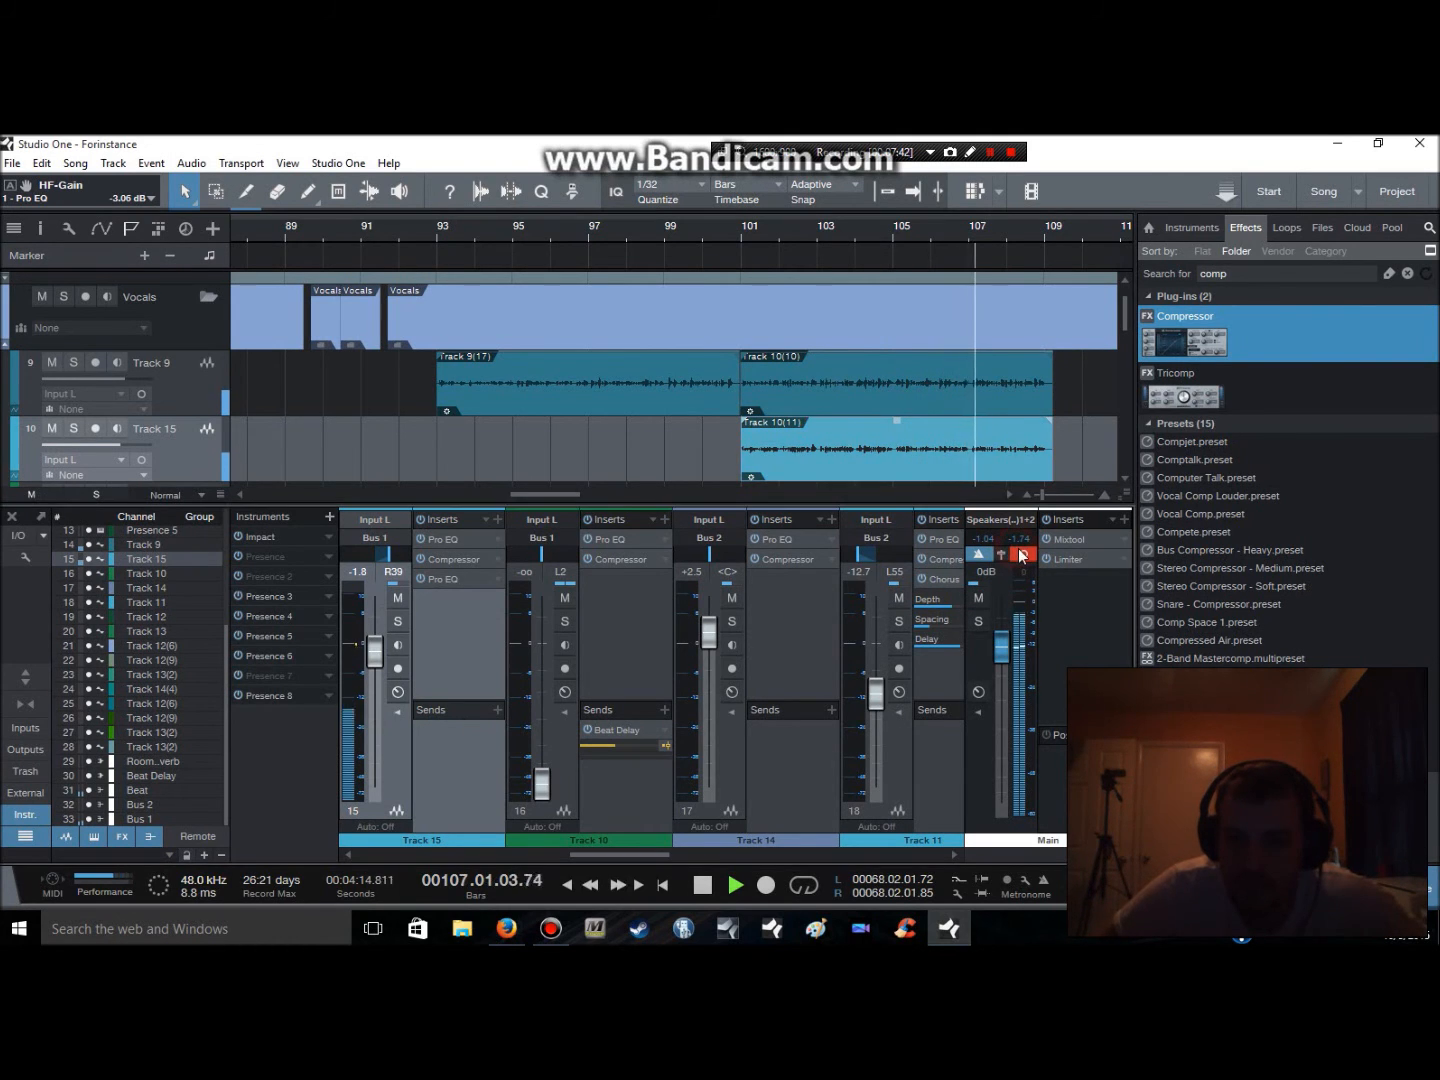
left_click(1022, 555)
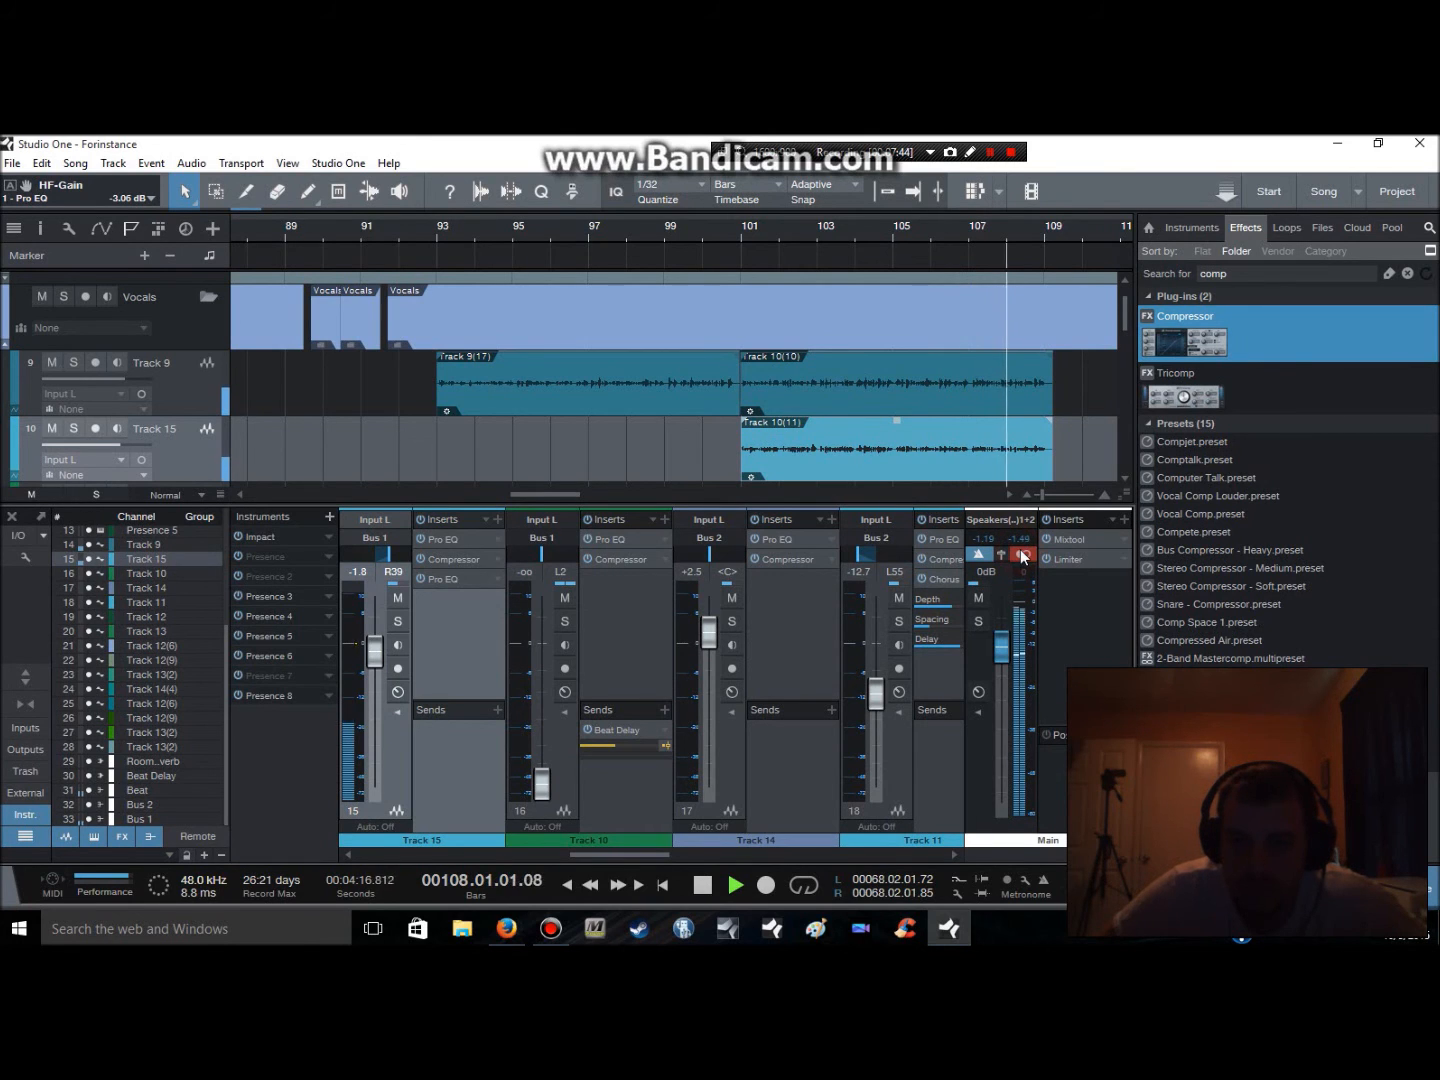
left_click_drag(623, 852, 642, 854)
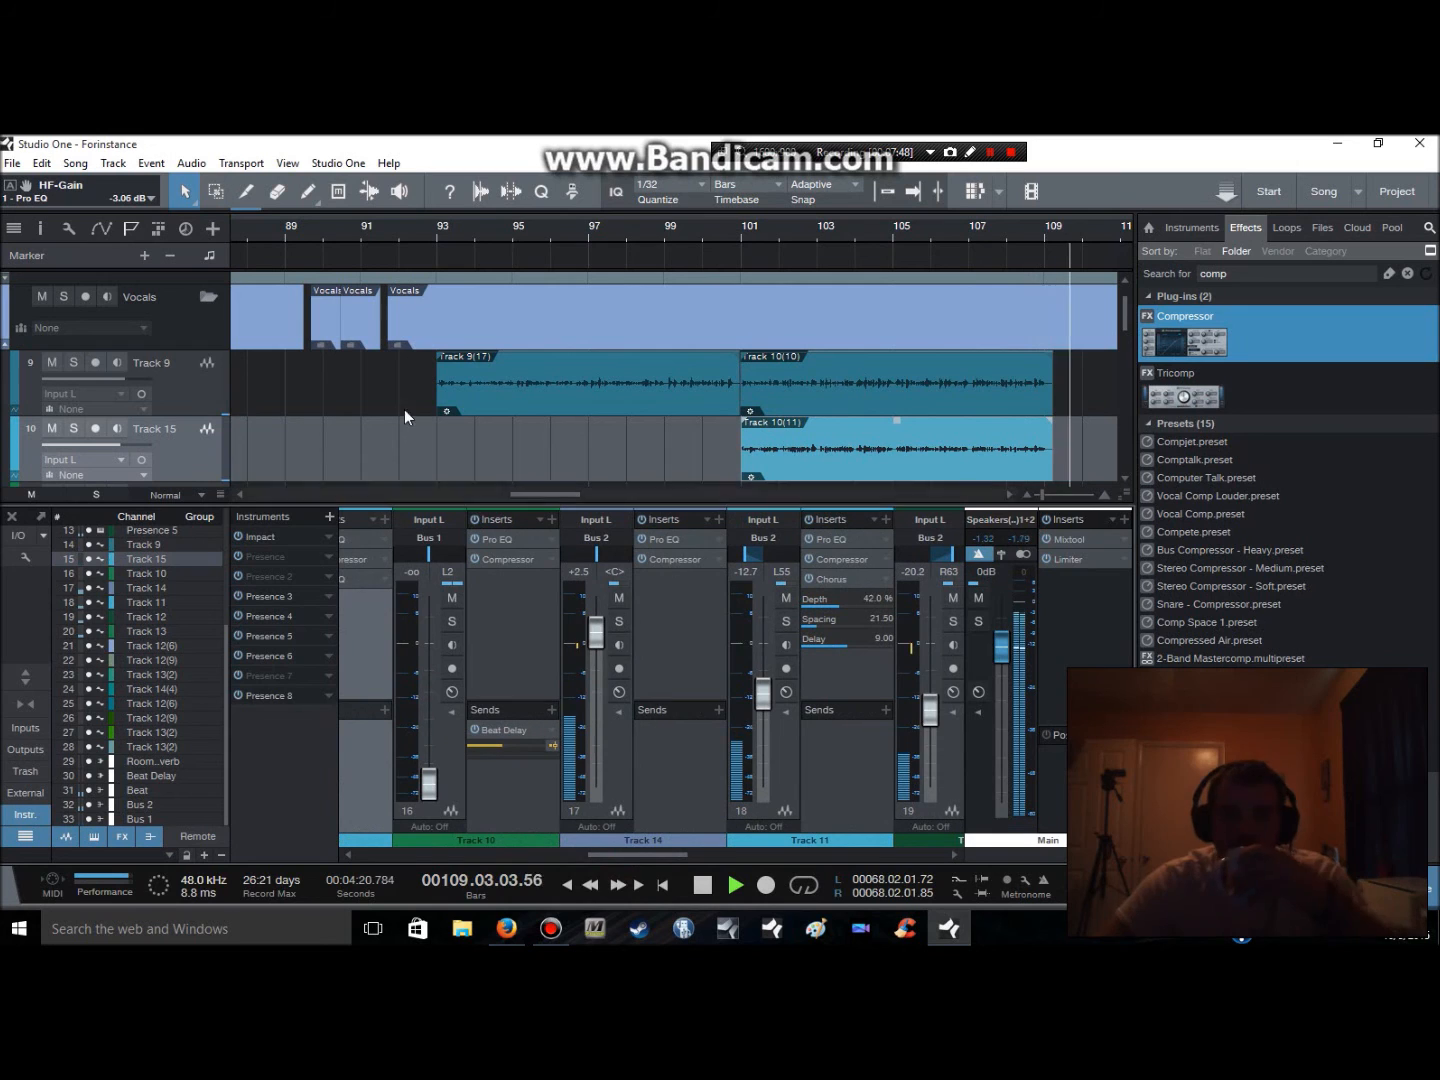
left_click(453, 236)
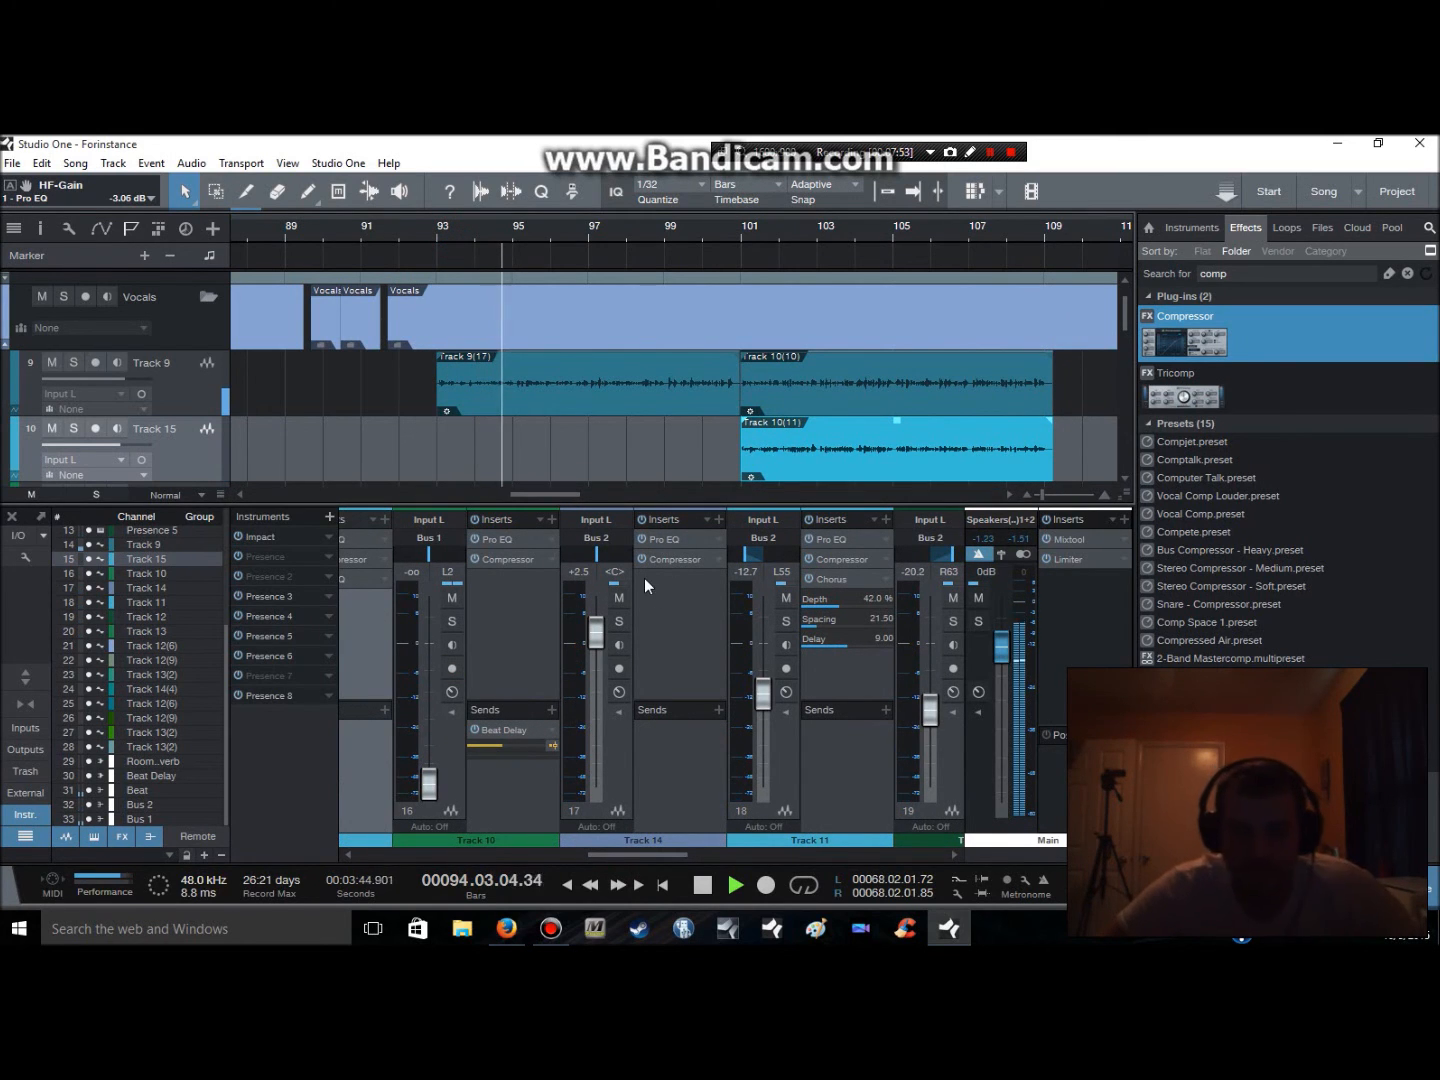
Raise the volume of Bus 1 to +2.1 dB in the mixer while the song plays
left_click_drag(679, 852, 945, 858)
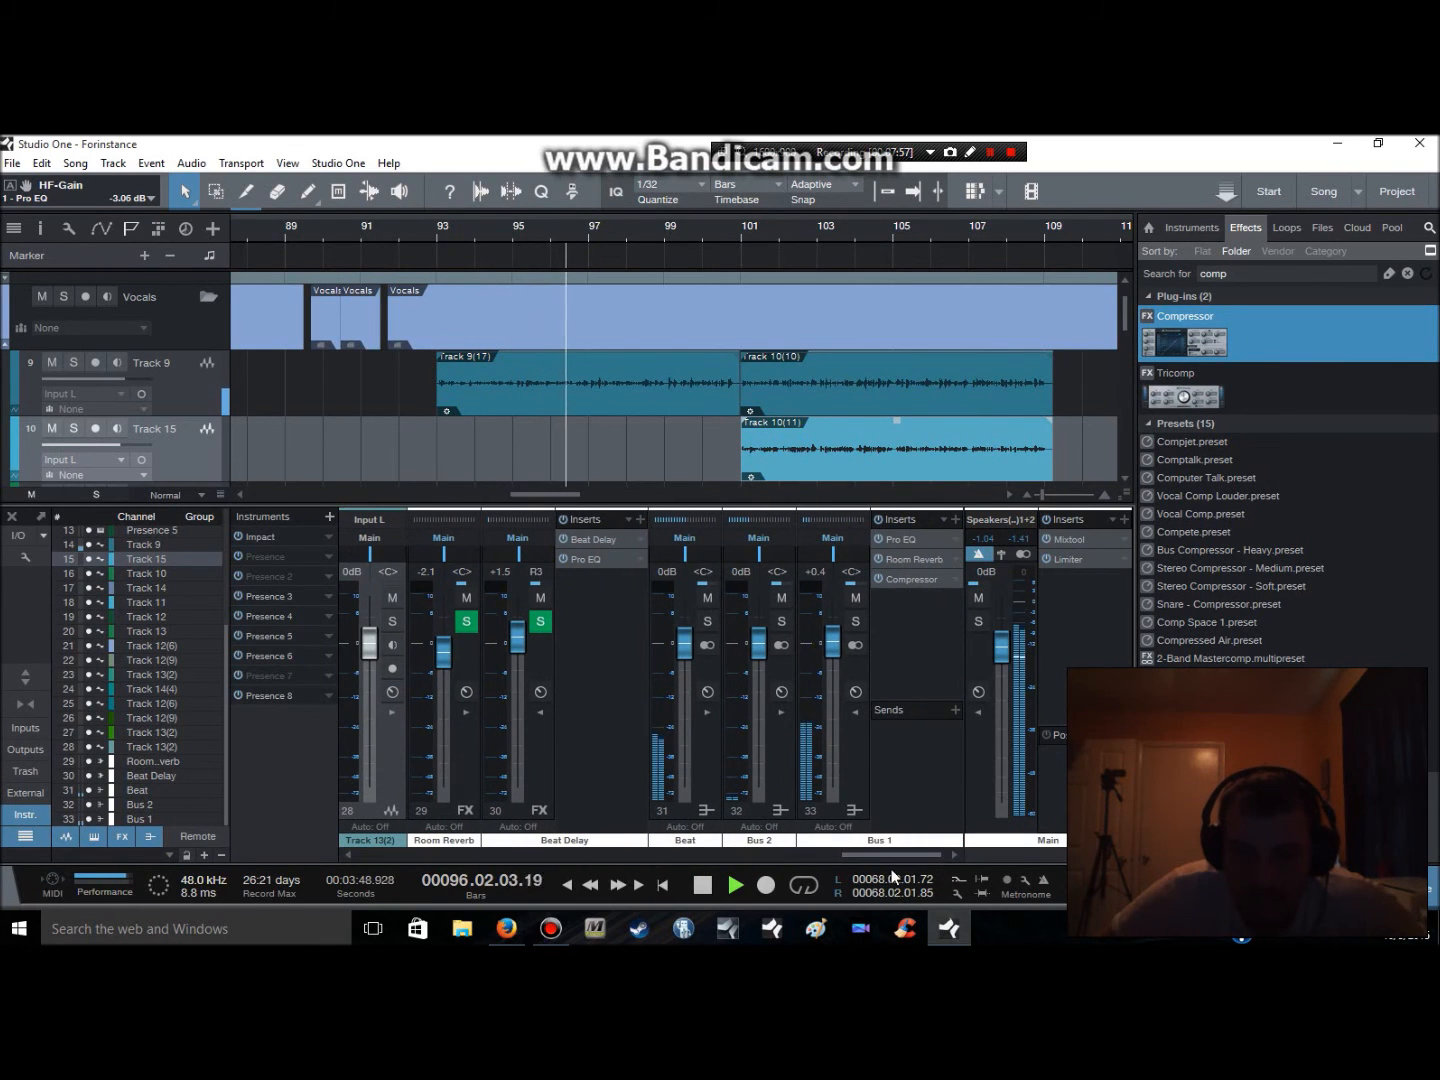
scroll(826, 648, "up", 3)
scroll(830, 648, "up", 2)
scroll(832, 648, "down", 1)
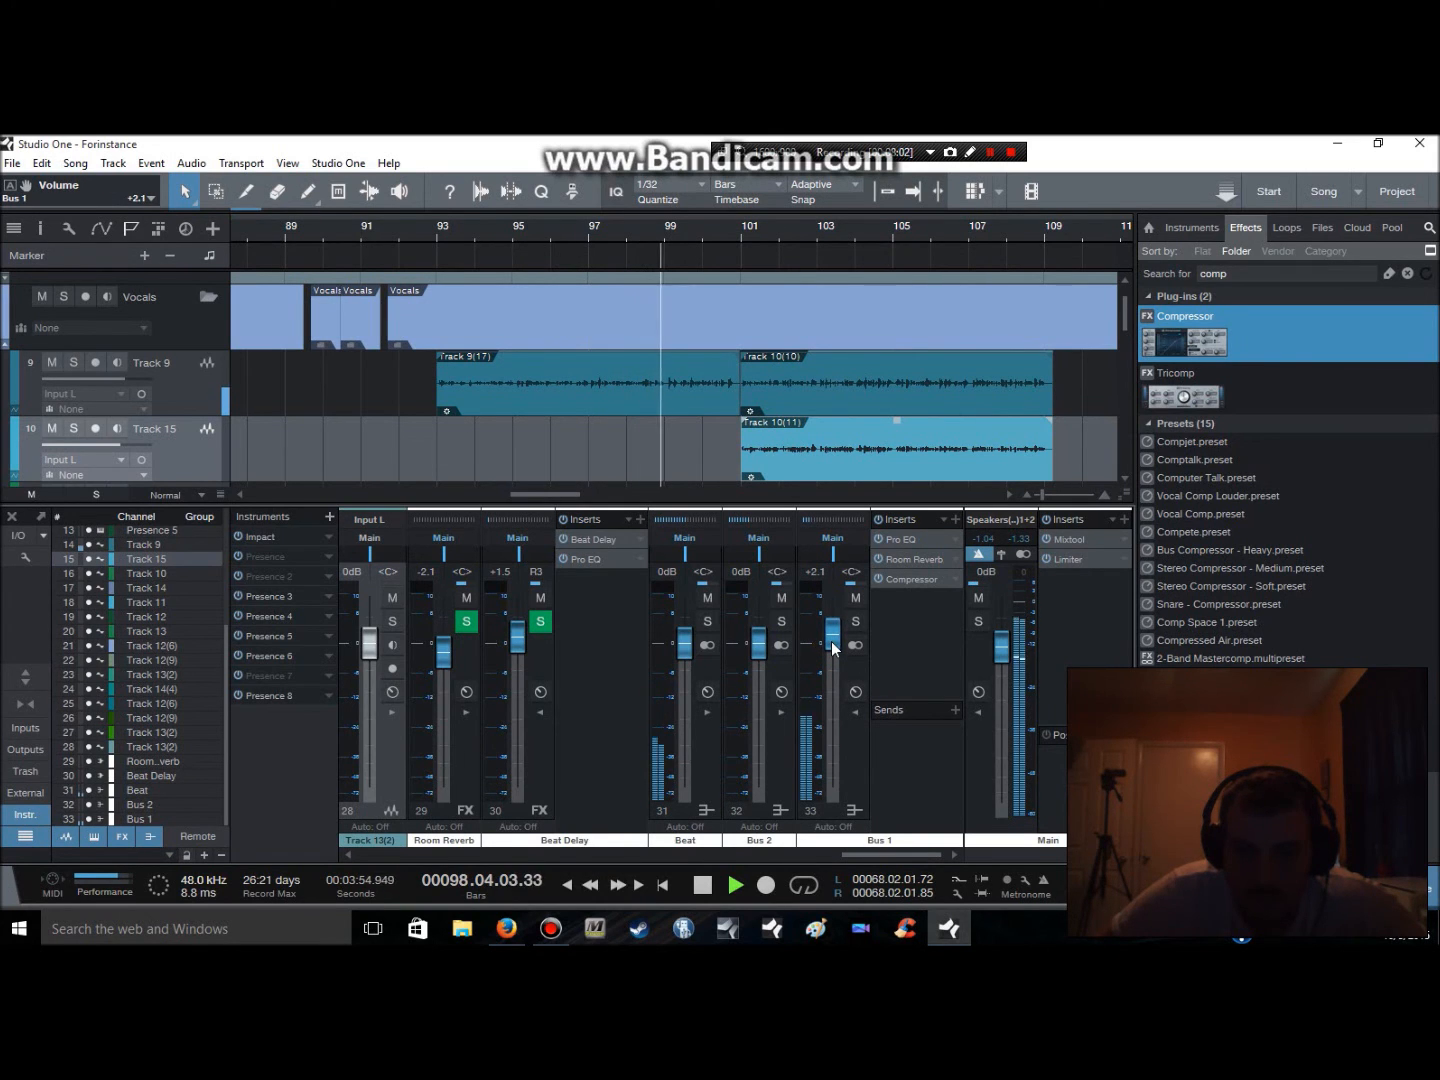
Set the output gain of Bus 1's Compressor to 5.76 dB and close the plug-in window
left_click(913, 581)
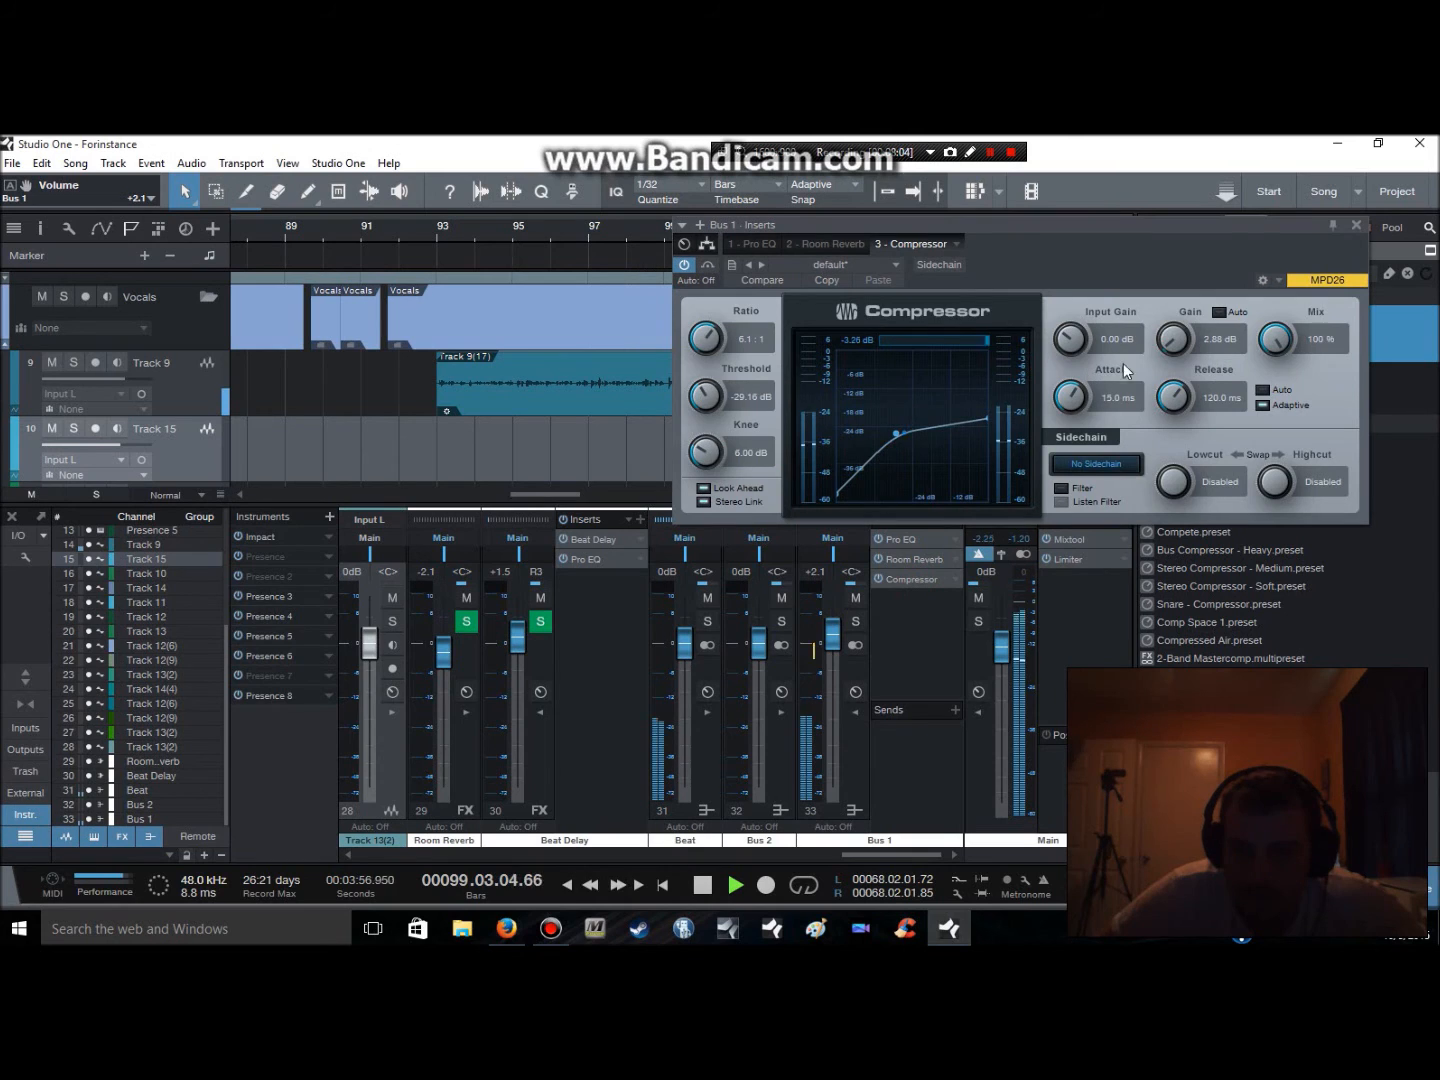
scroll(1173, 333, "down", 3)
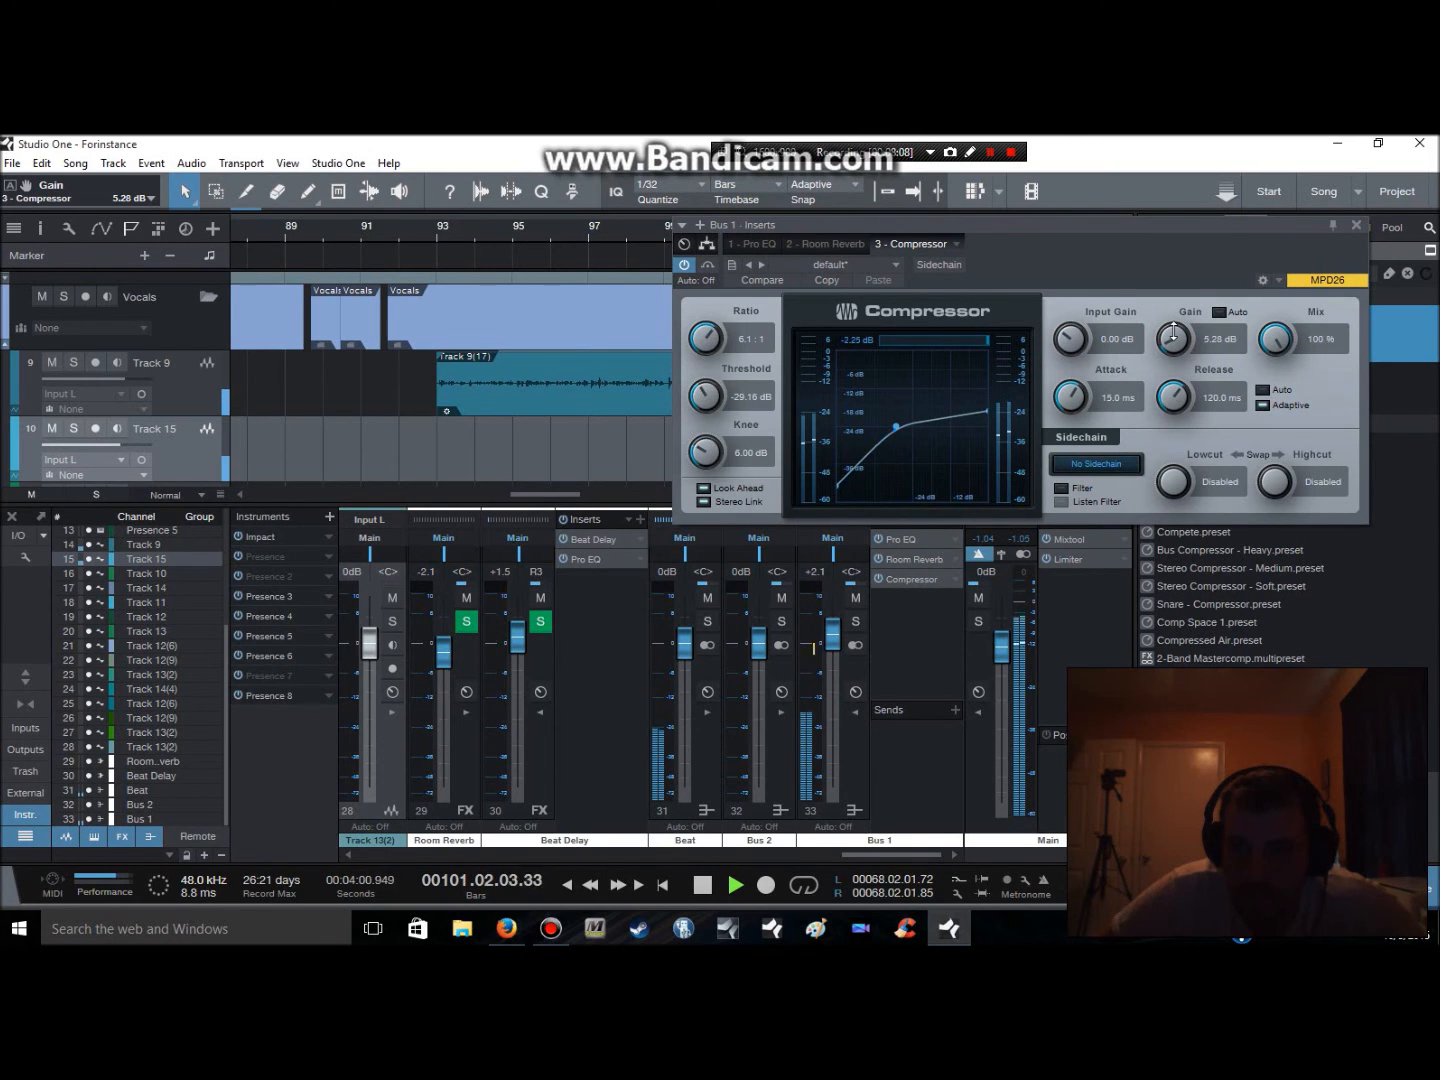
left_click(1356, 224)
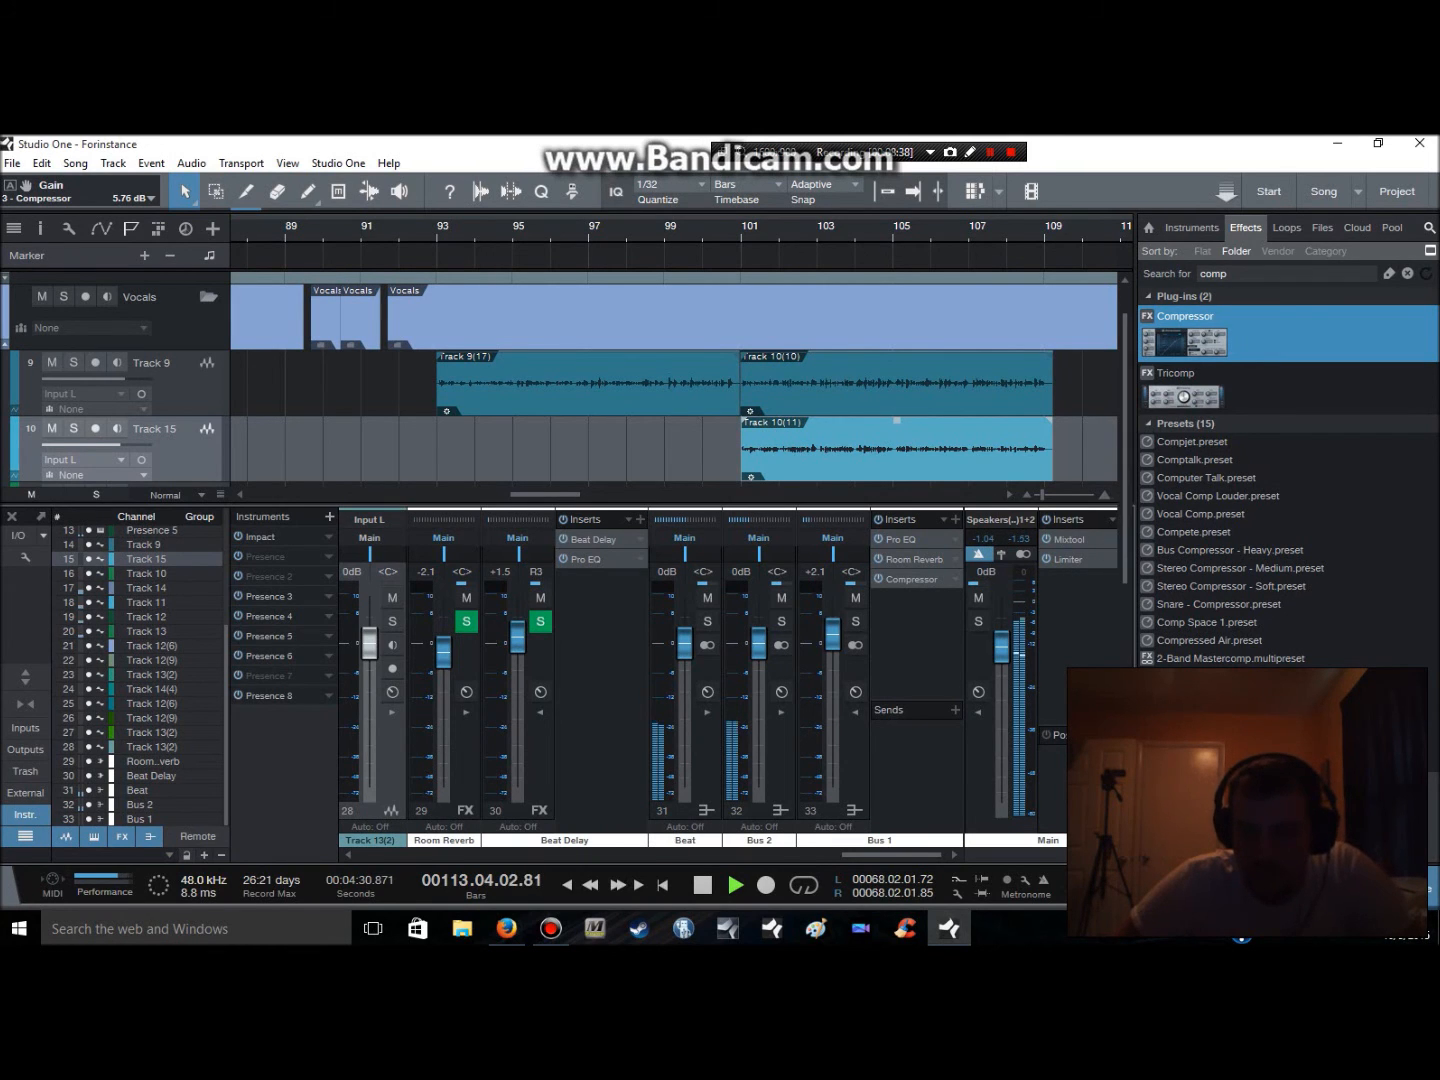
Hide the mixer and the browser, and look over the layered vocal tracks from bar 107 to the end of the song
key("F3")
key("F5")
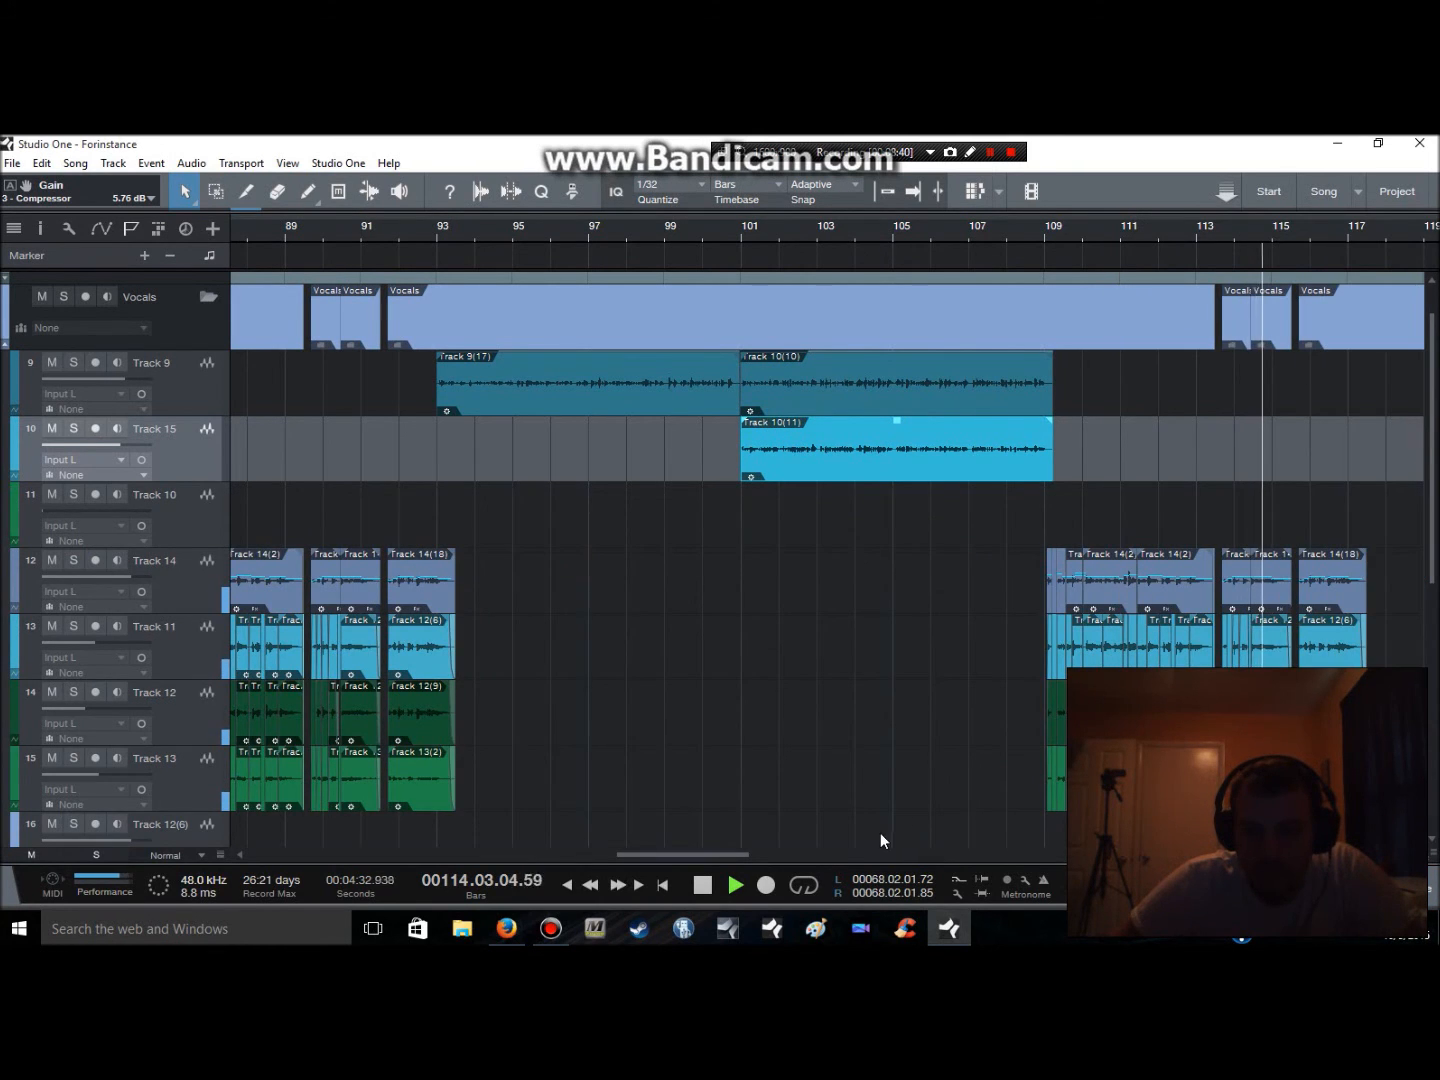
left_click_drag(708, 855, 782, 868)
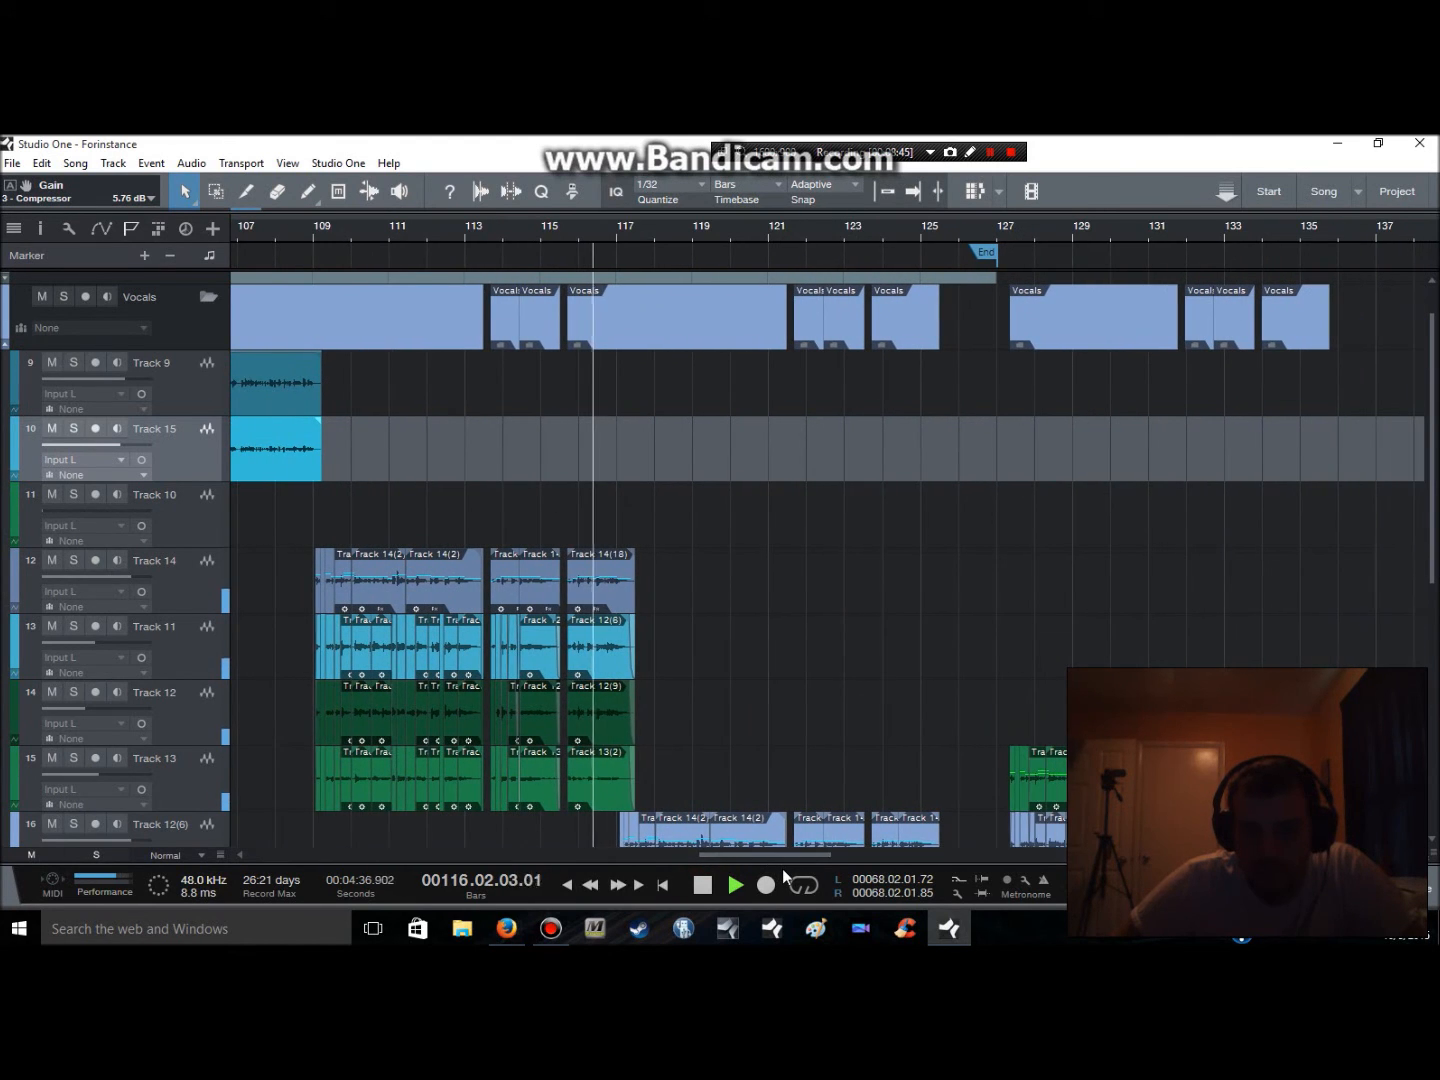
scroll(785, 738, "down", 3)
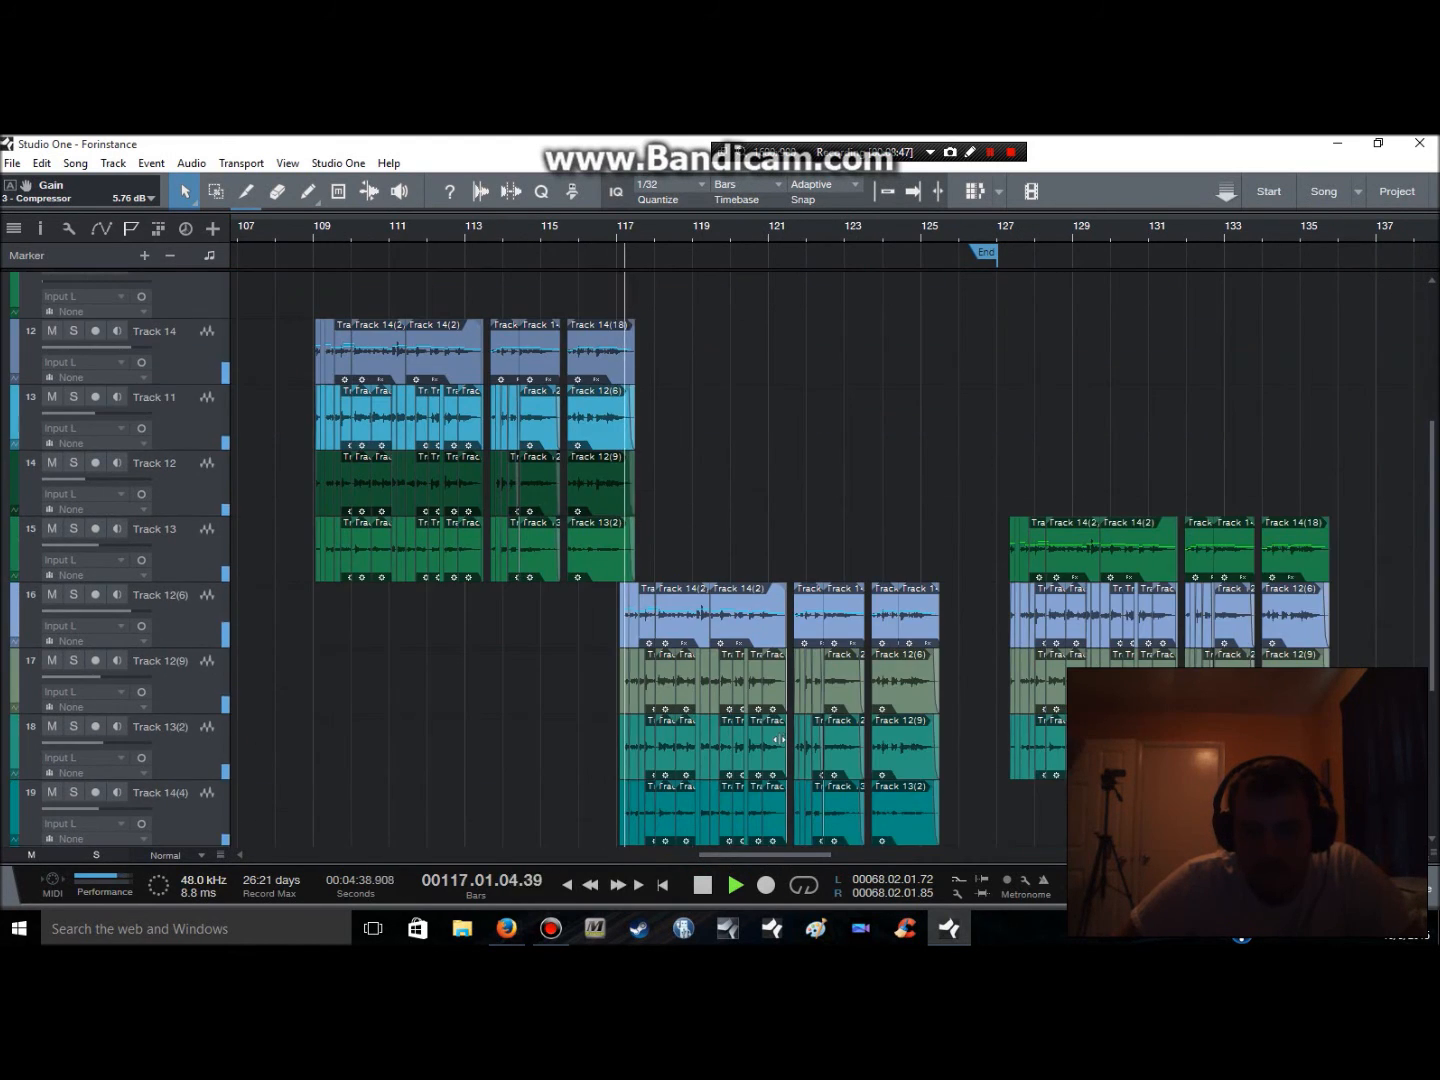
scroll(839, 668, "up", 4)
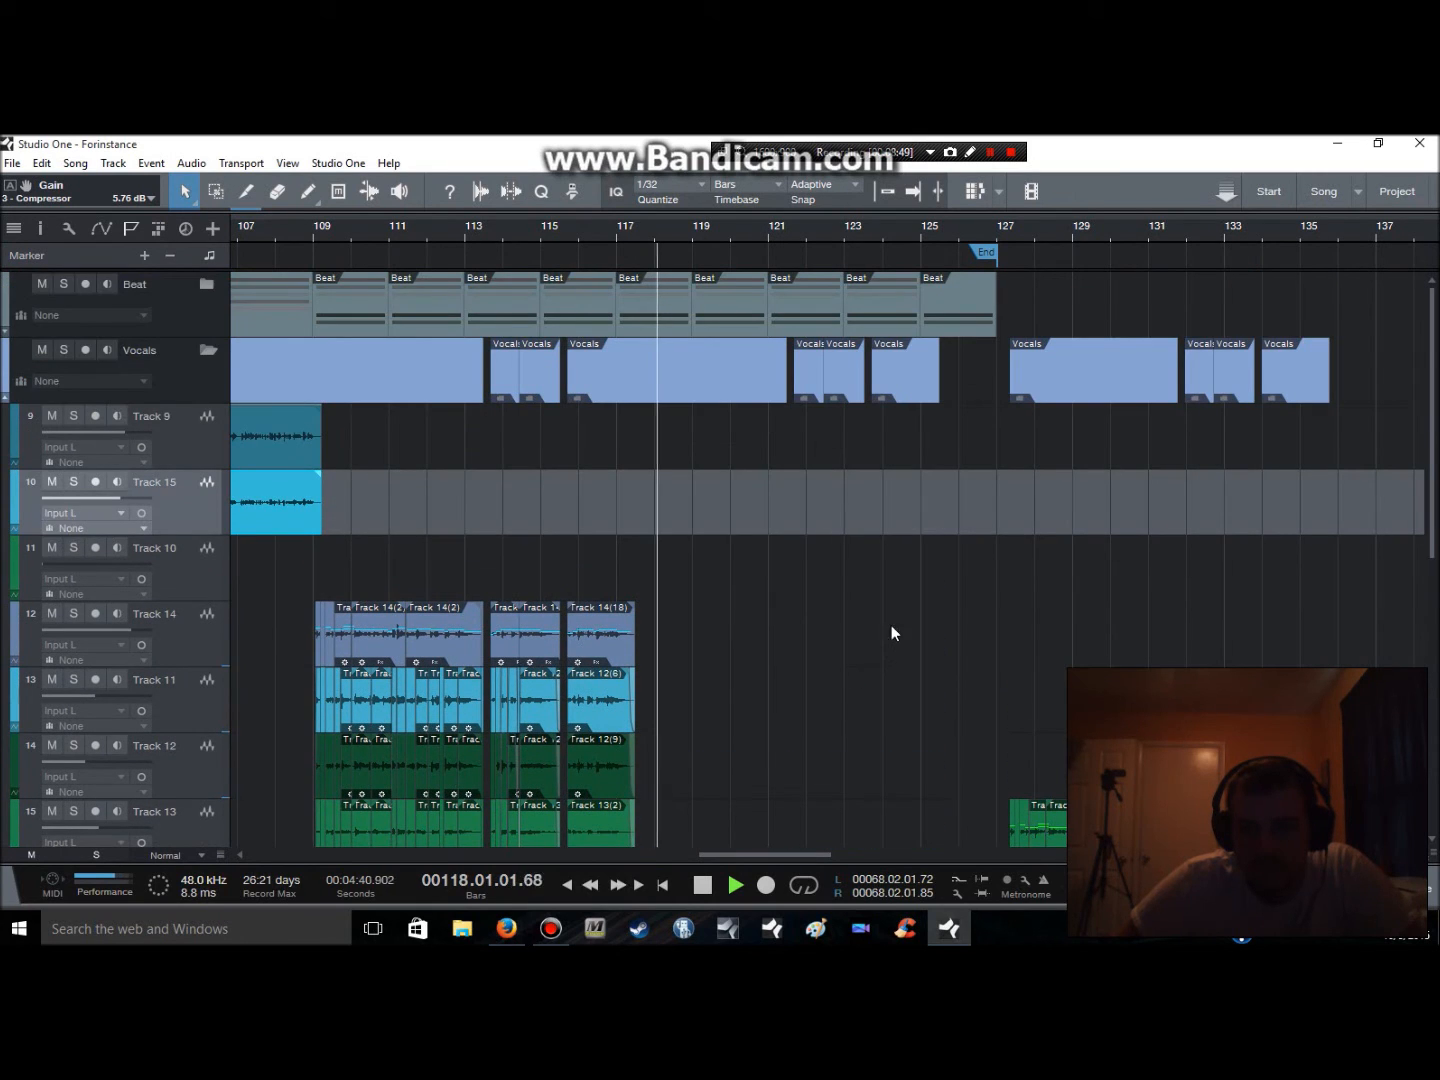
Collapse the Vocals folder track and save the song
left_click(208, 350)
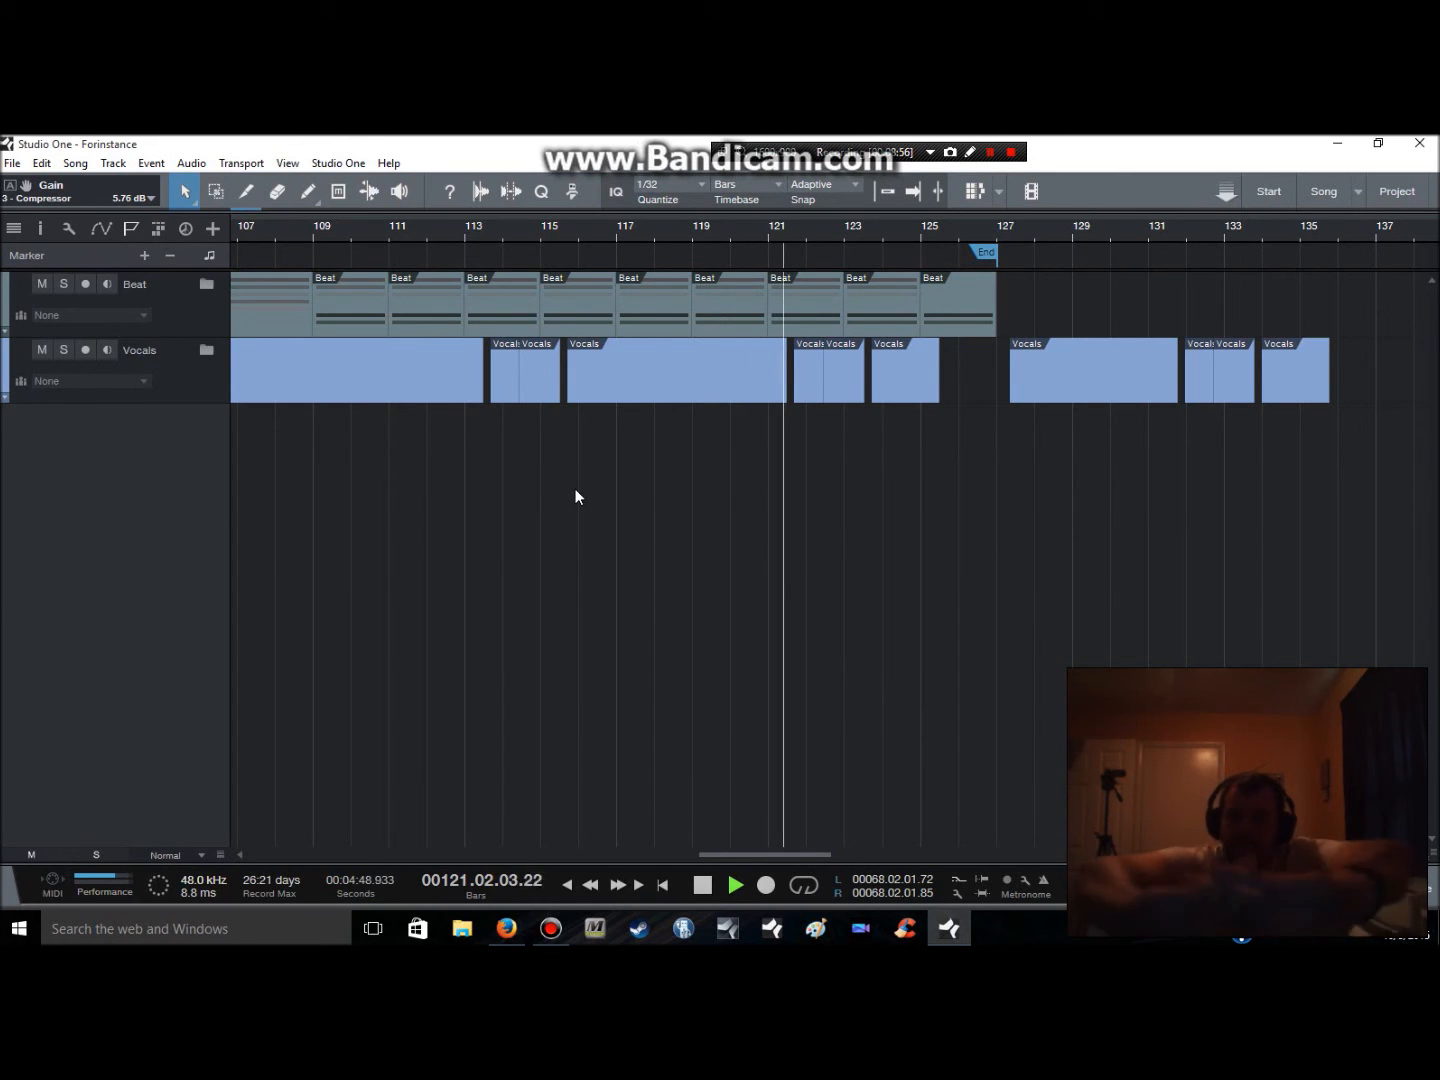
key("ctrl+s")
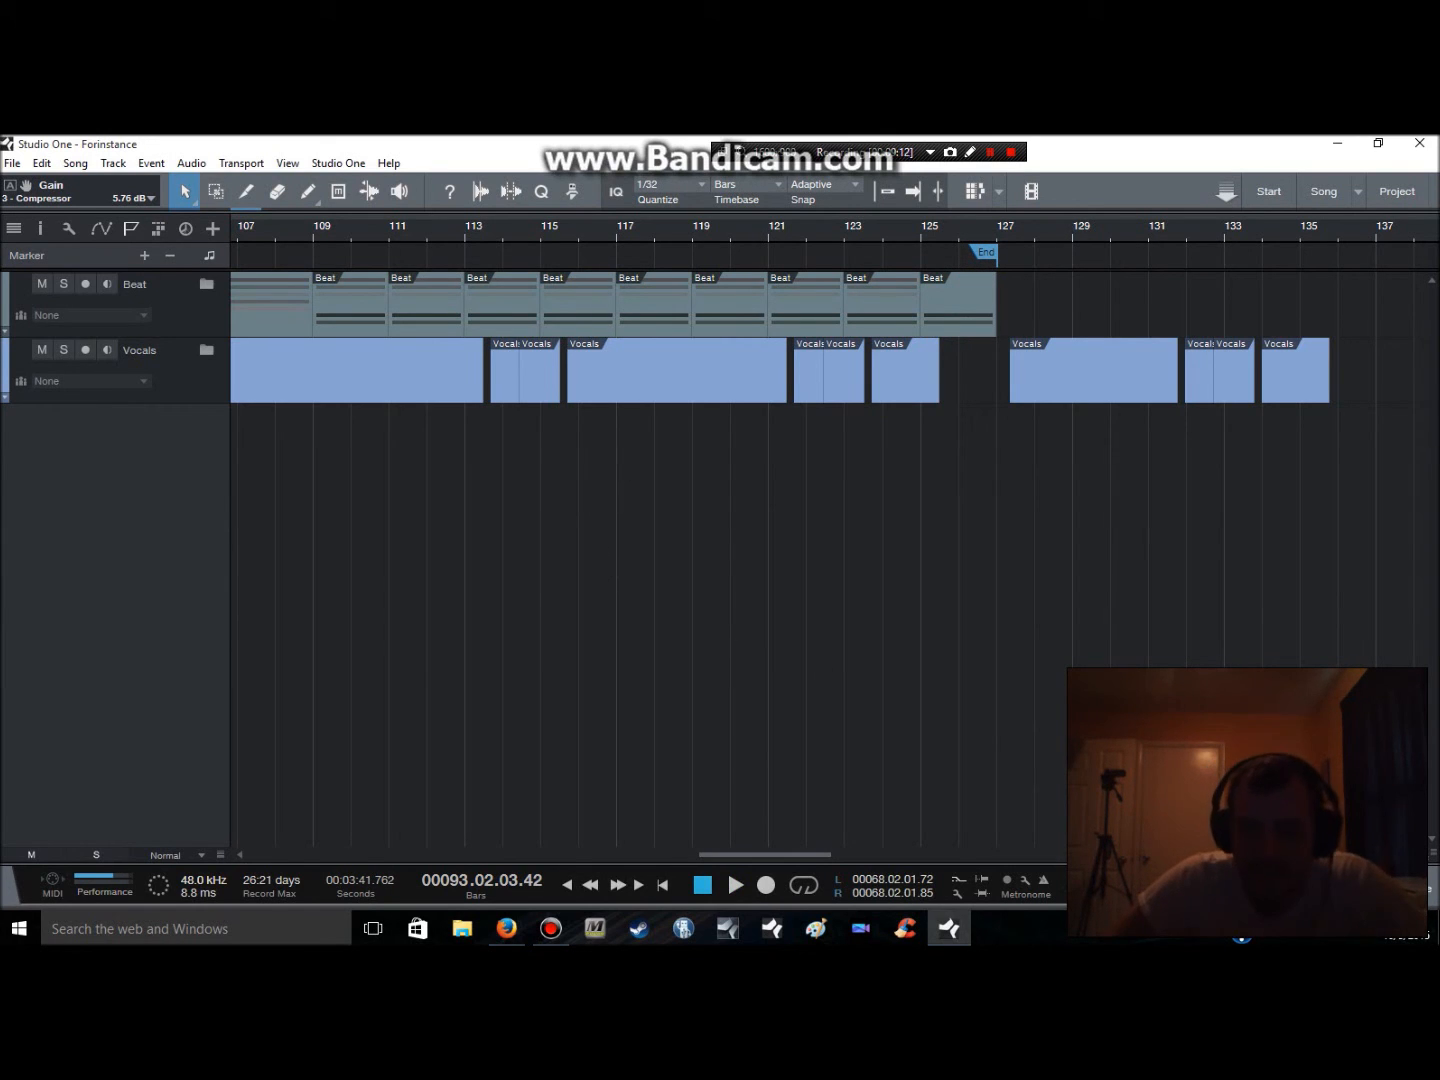
Show the mixer again and collapse the insert sections of Tracks 9, 15, 10, 14 and 11
key("F3")
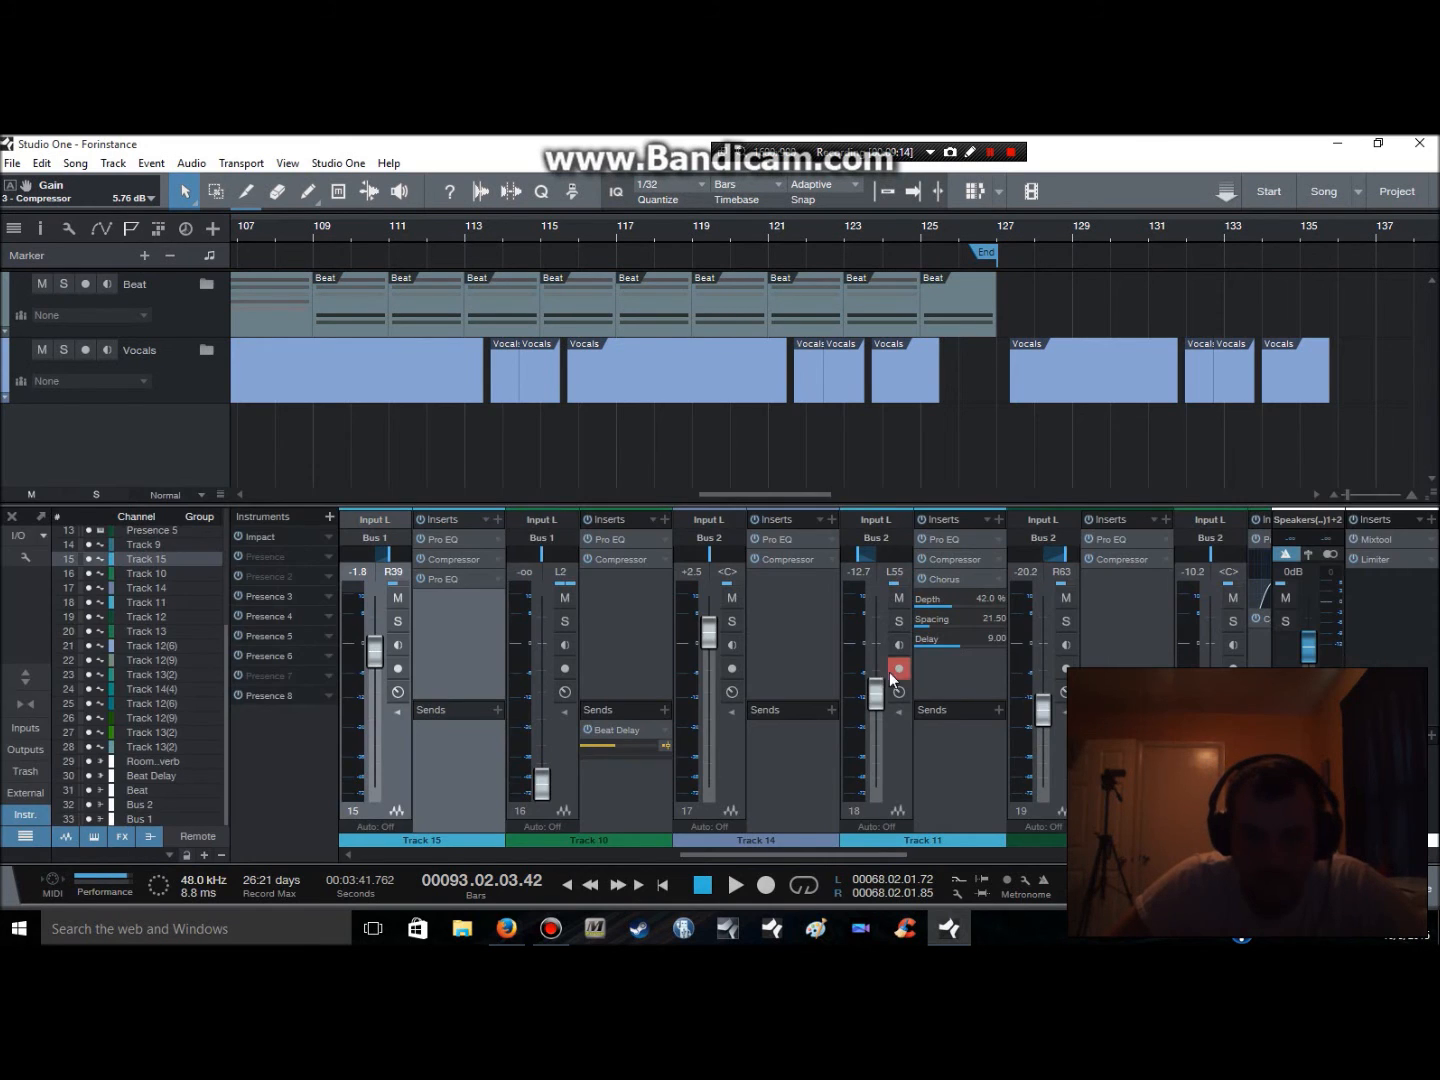
left_click_drag(752, 859, 653, 855)
left_click(617, 821)
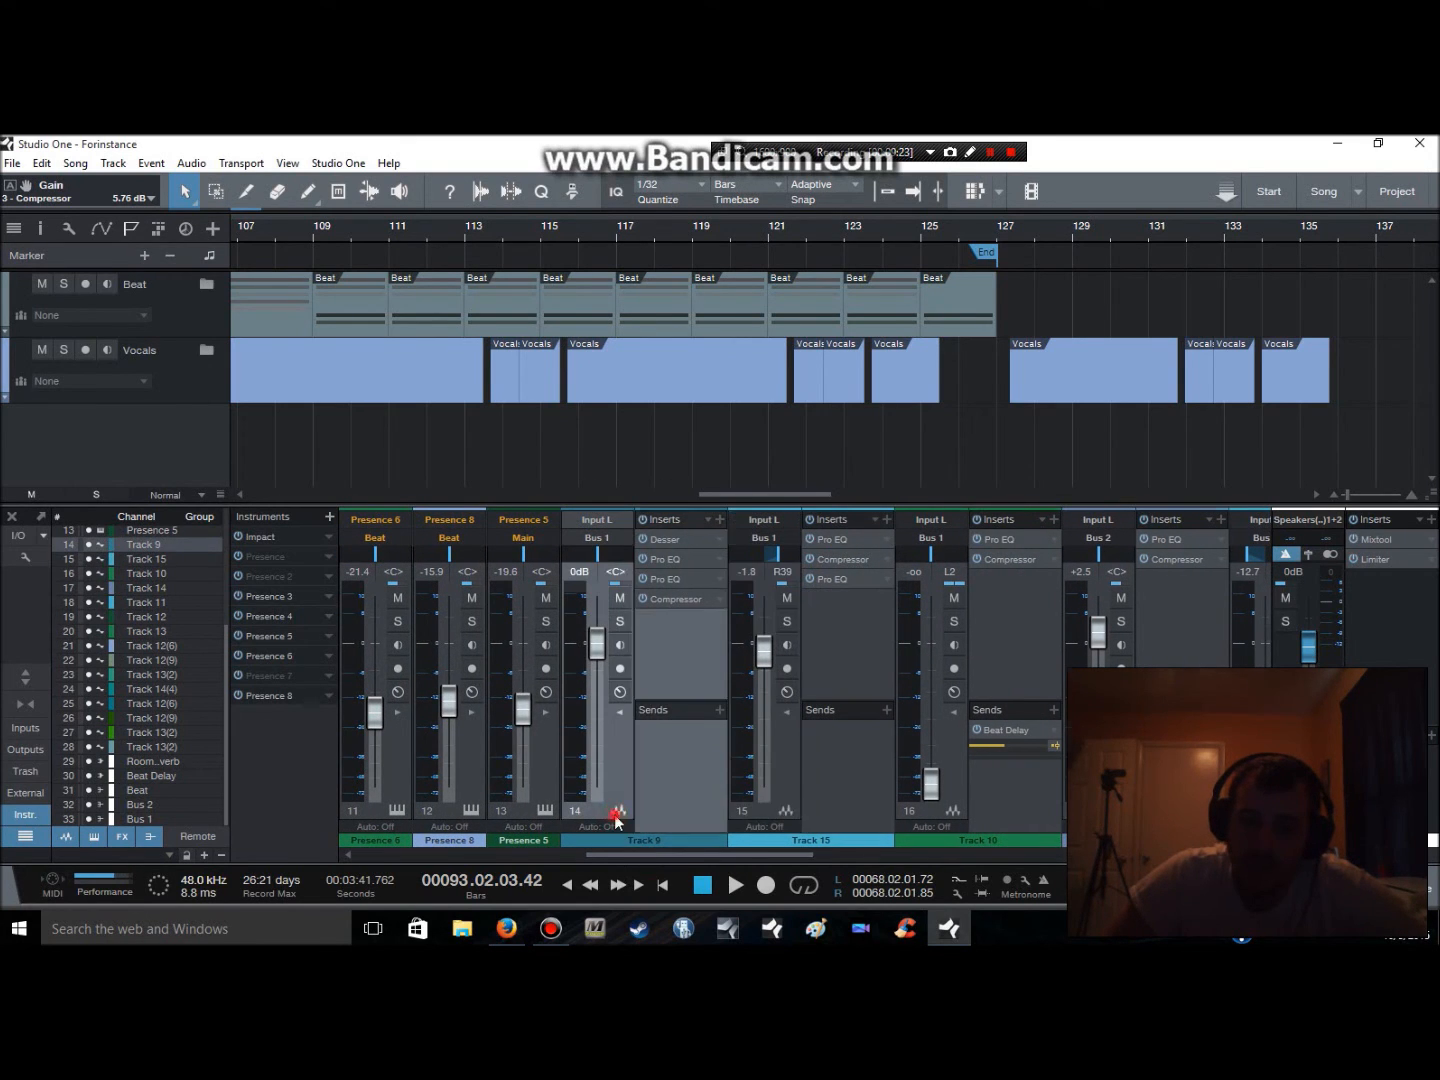
left_click(690, 809)
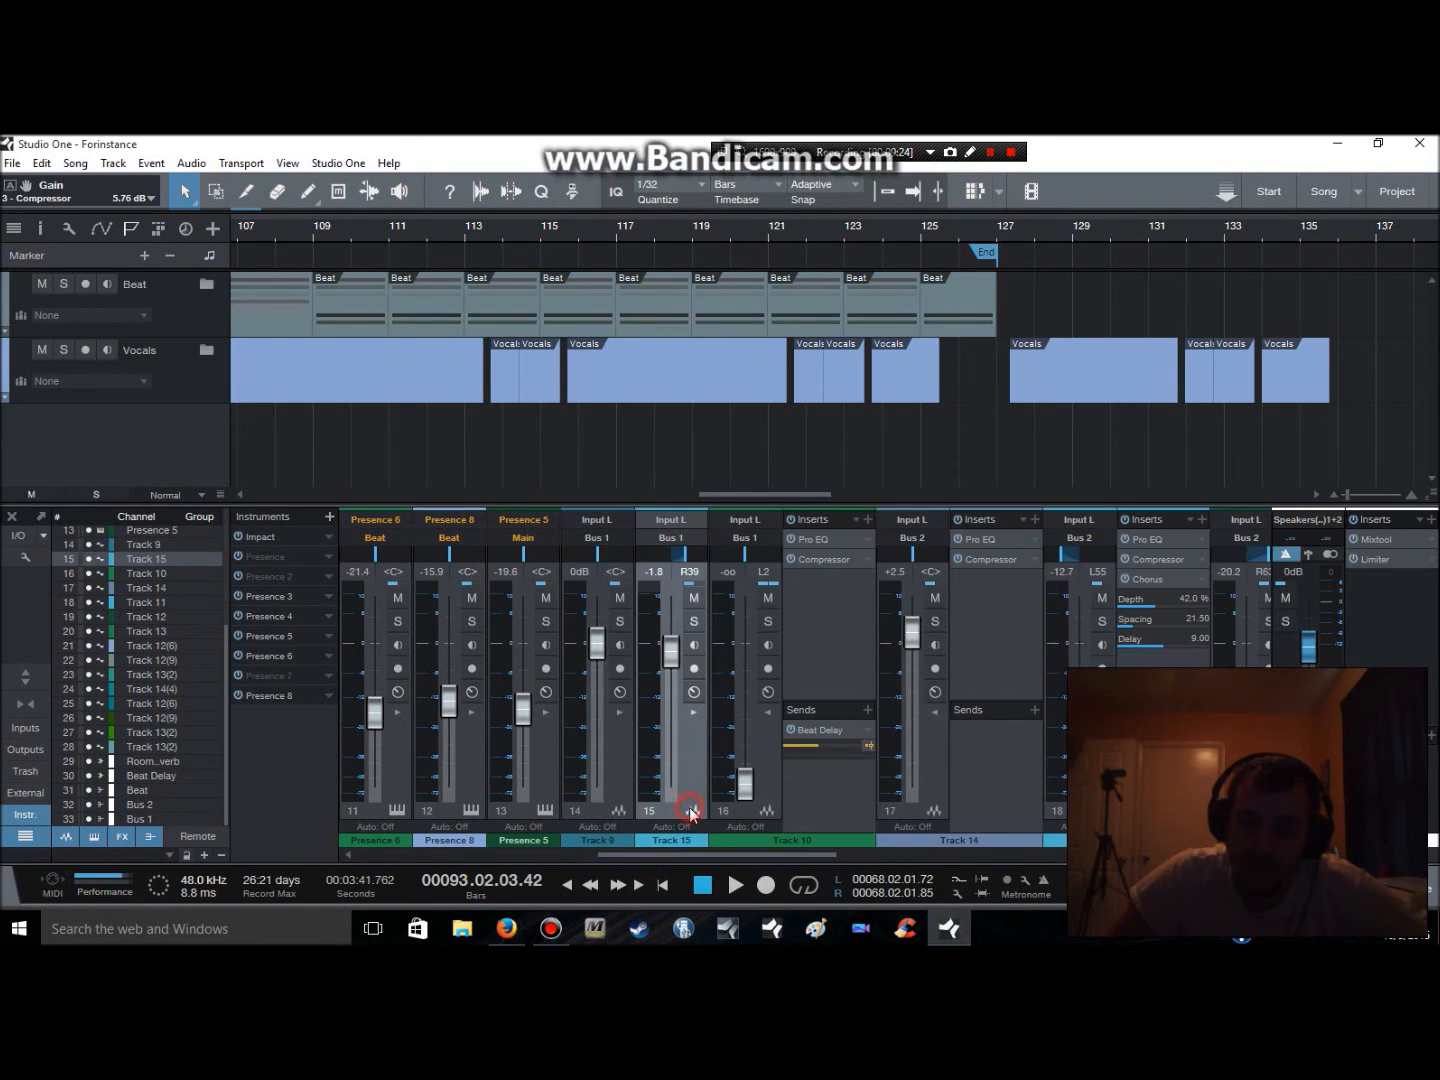
left_click(766, 810)
left_click(837, 810)
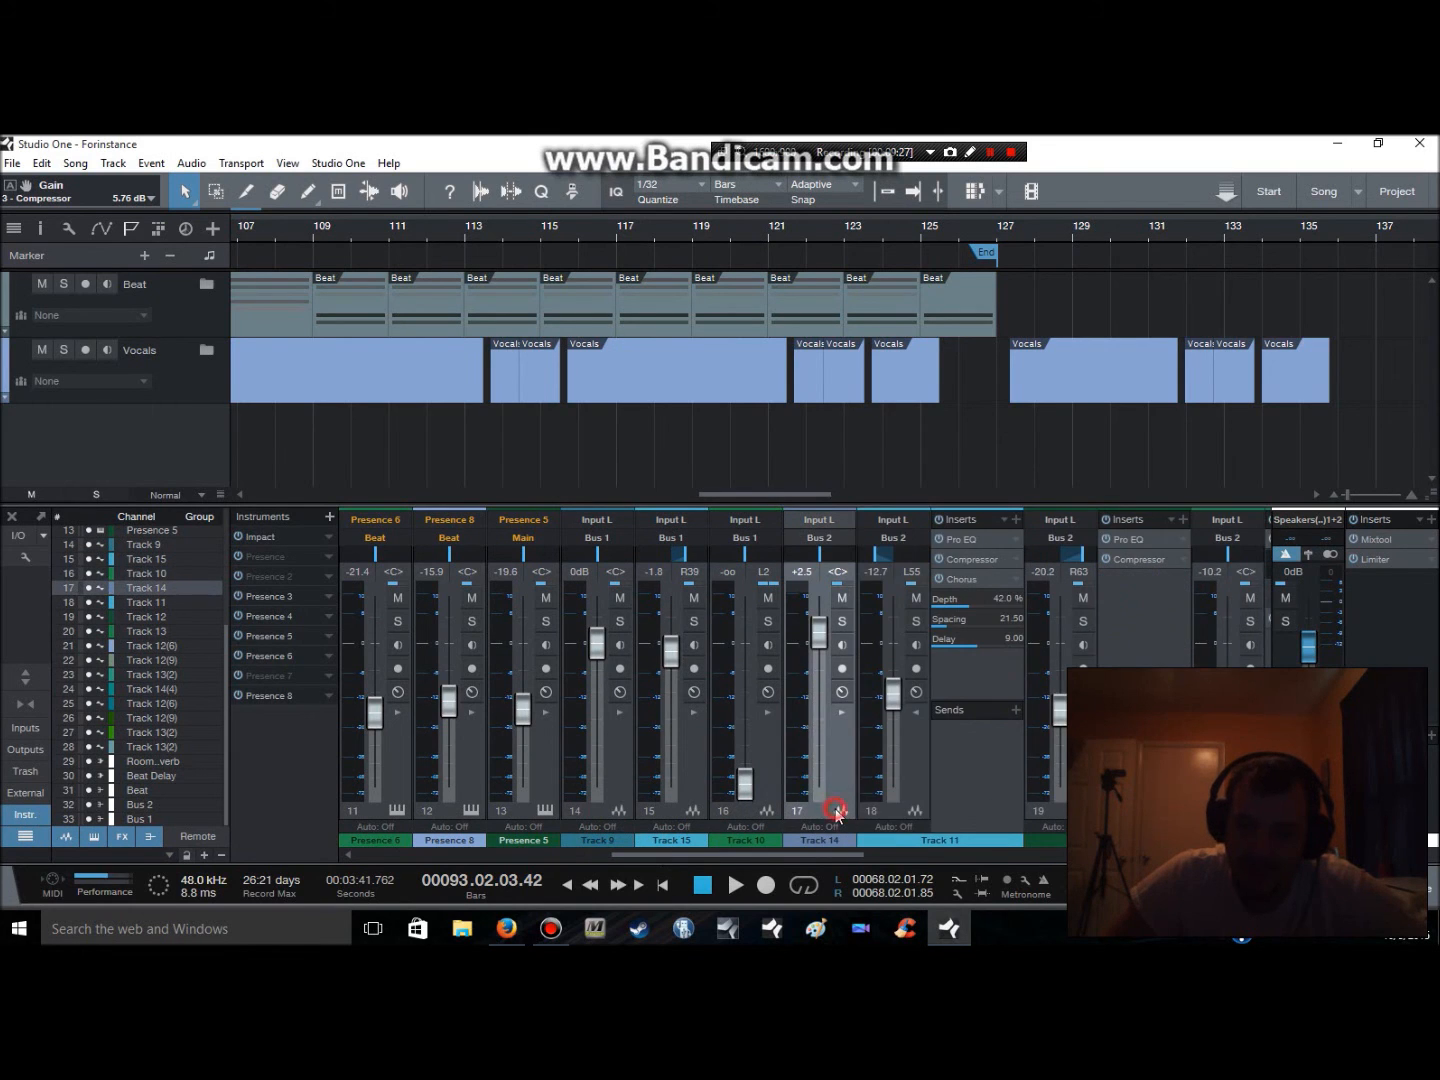
left_click(913, 810)
Collapse the insert sections of Tracks 12, 13, 12(6), 12(9) and the Beat Delay channel, and decline the Bandicam purchase offer
left_click_drag(872, 856, 958, 866)
left_click(711, 806)
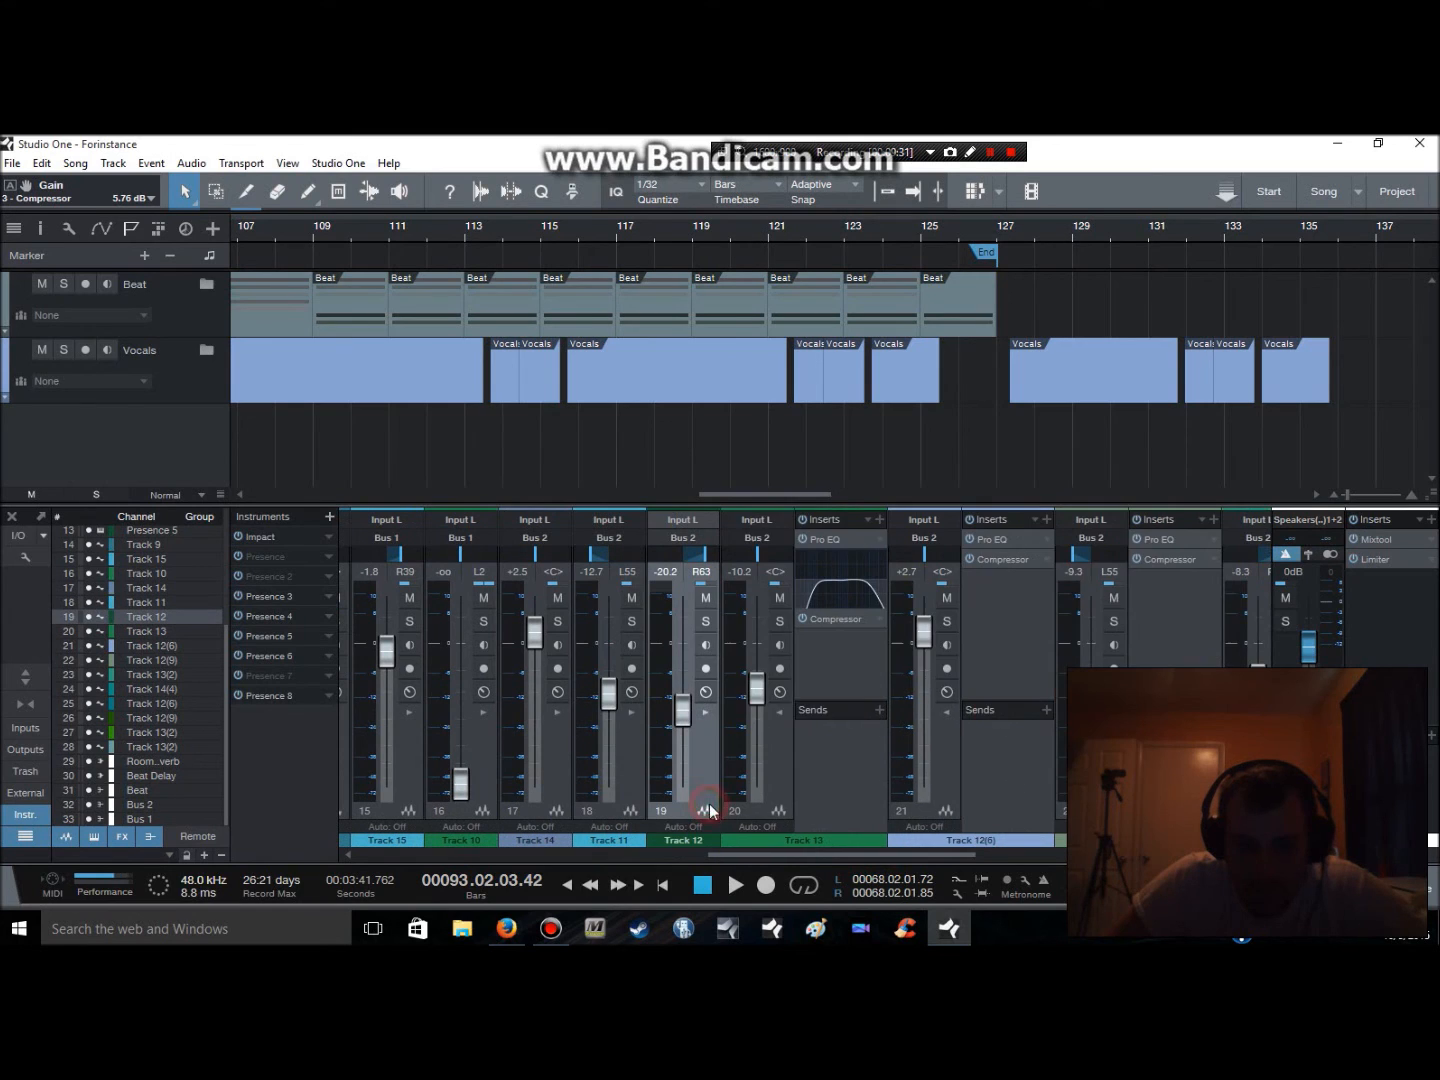
left_click(786, 806)
left_click(855, 797)
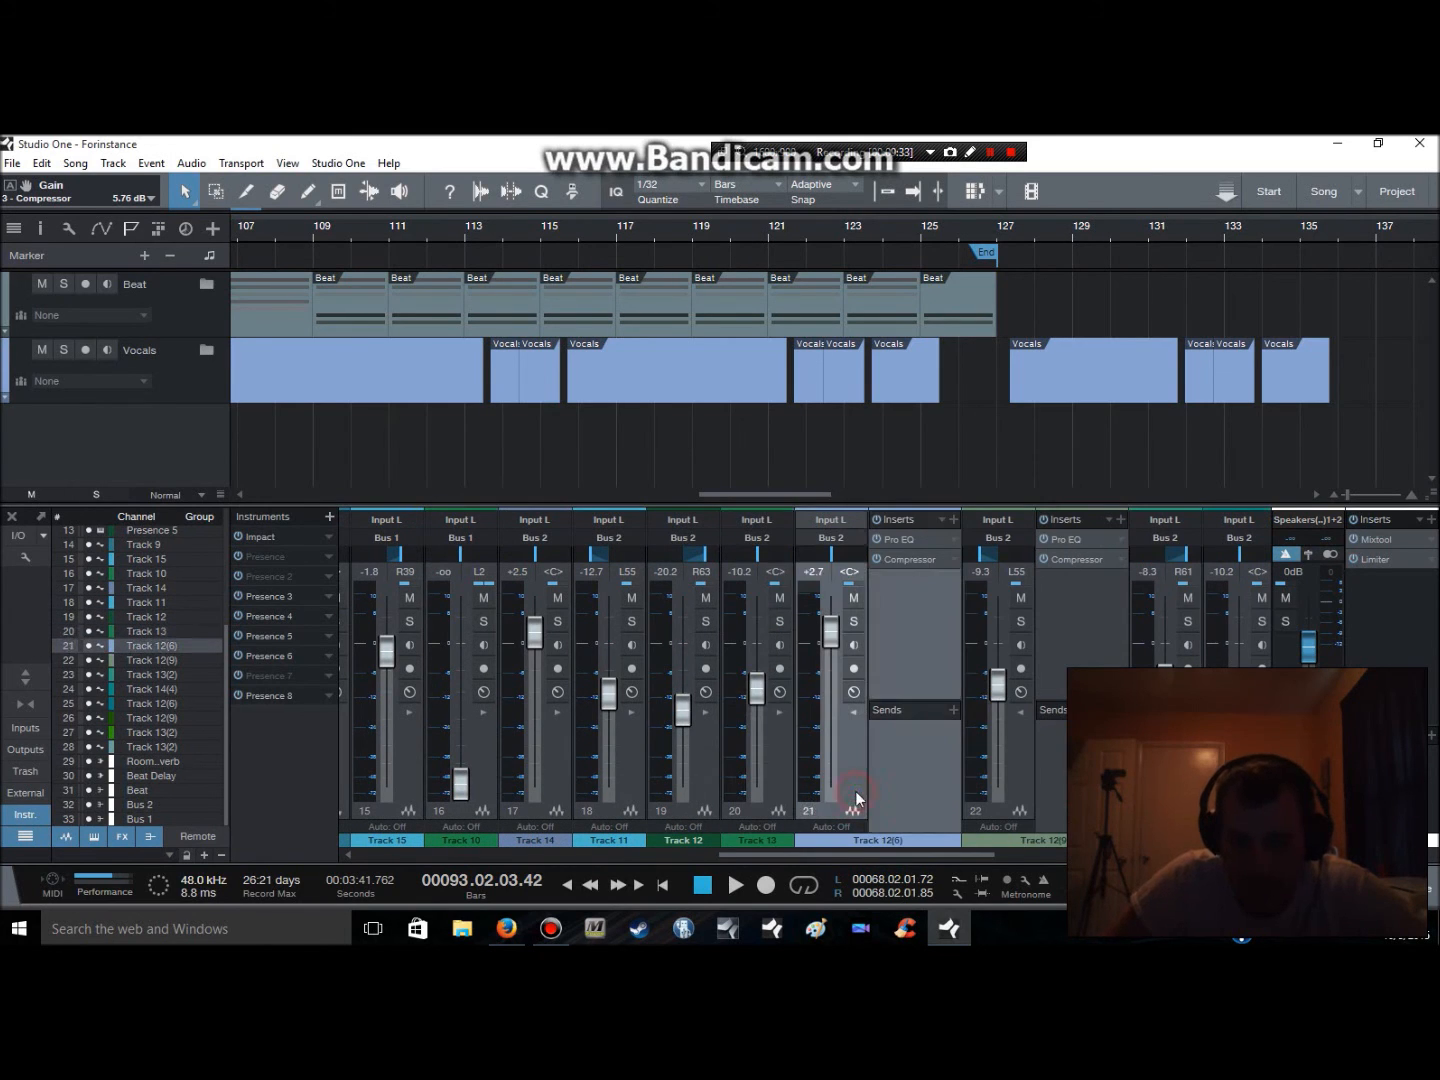
left_click(927, 779)
left_click_drag(1000, 855, 1250, 856)
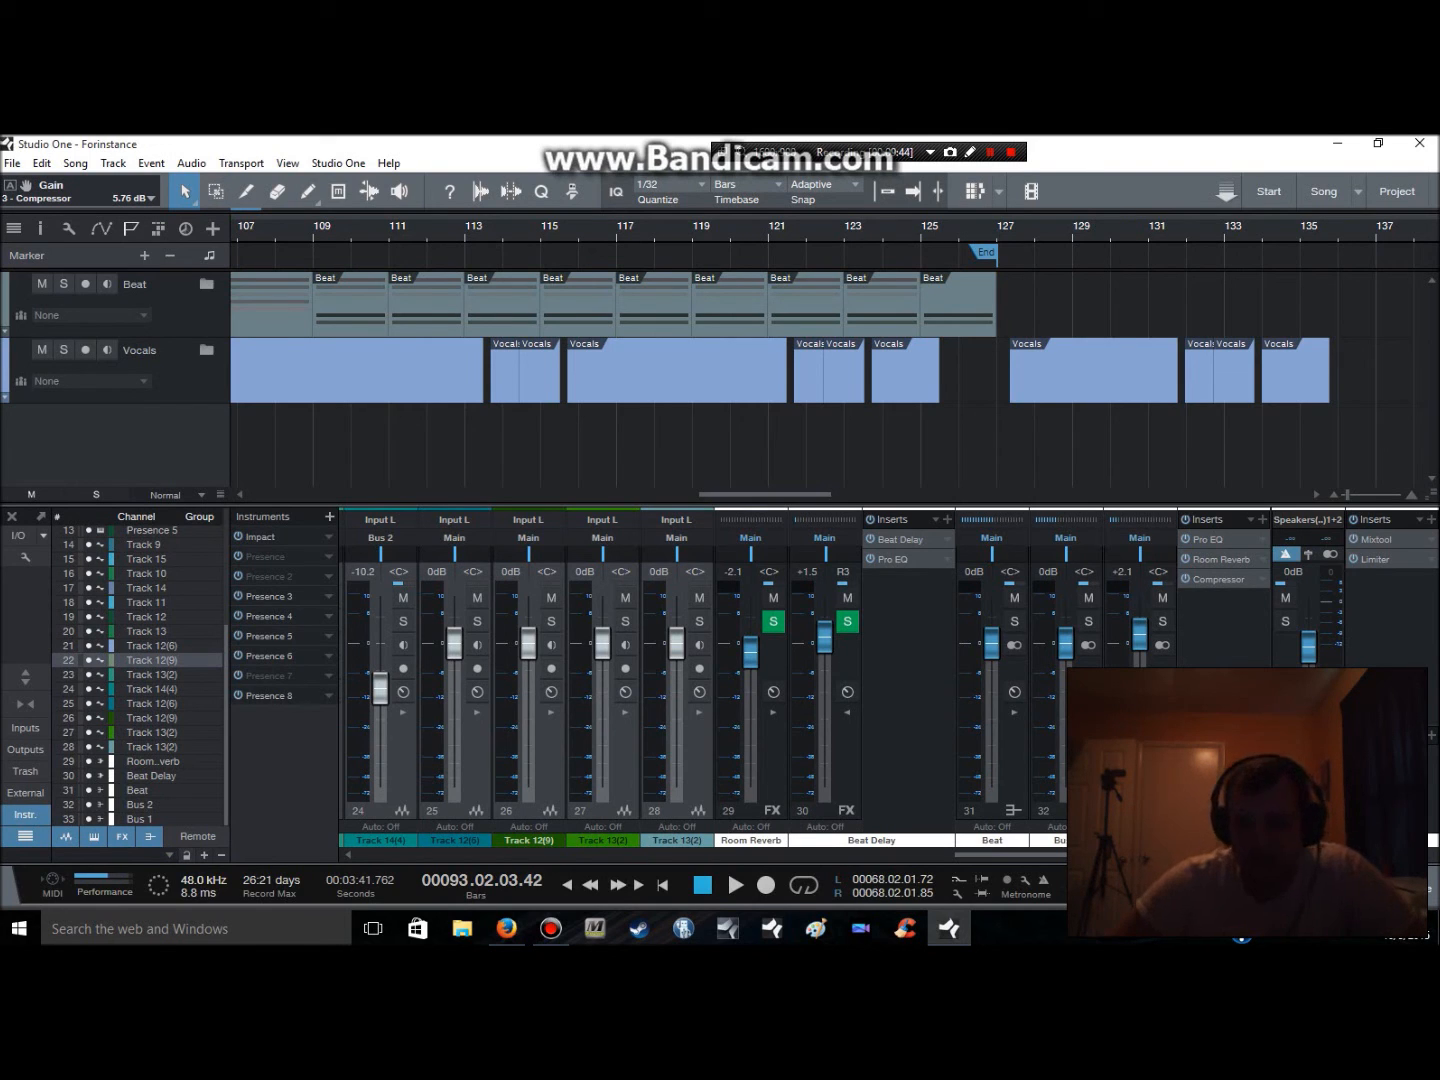
left_click(847, 764)
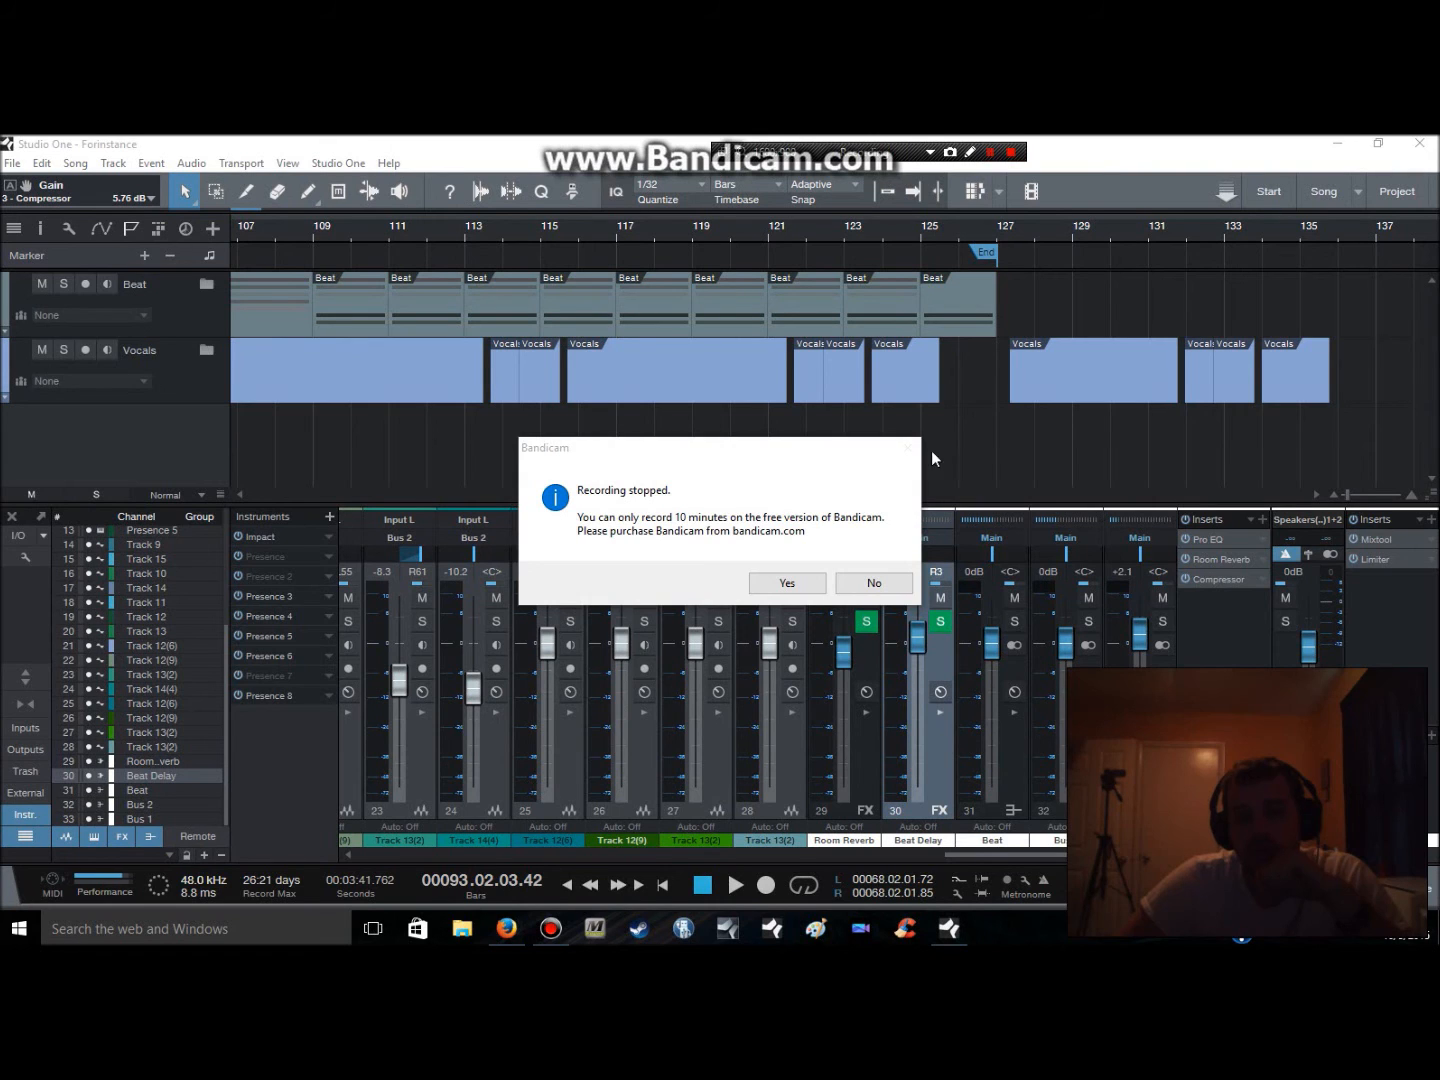
left_click(867, 588)
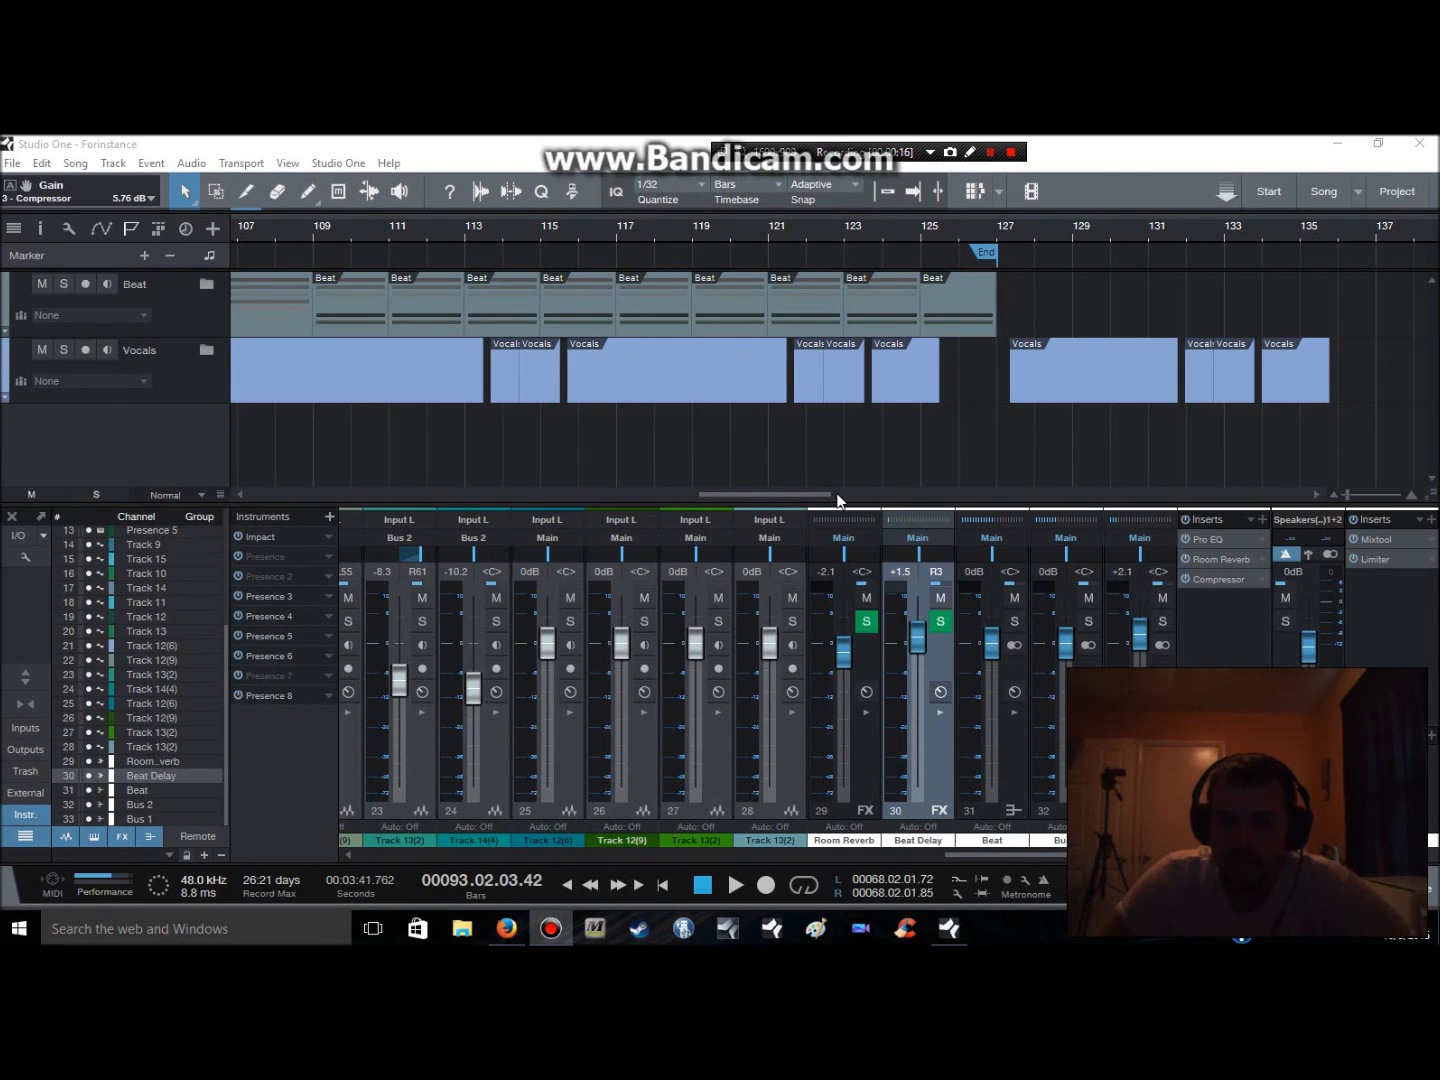
Play the full mix from about bar 113 with the Main output in mono, and switch it back to stereo to compare
left_click(1328, 559)
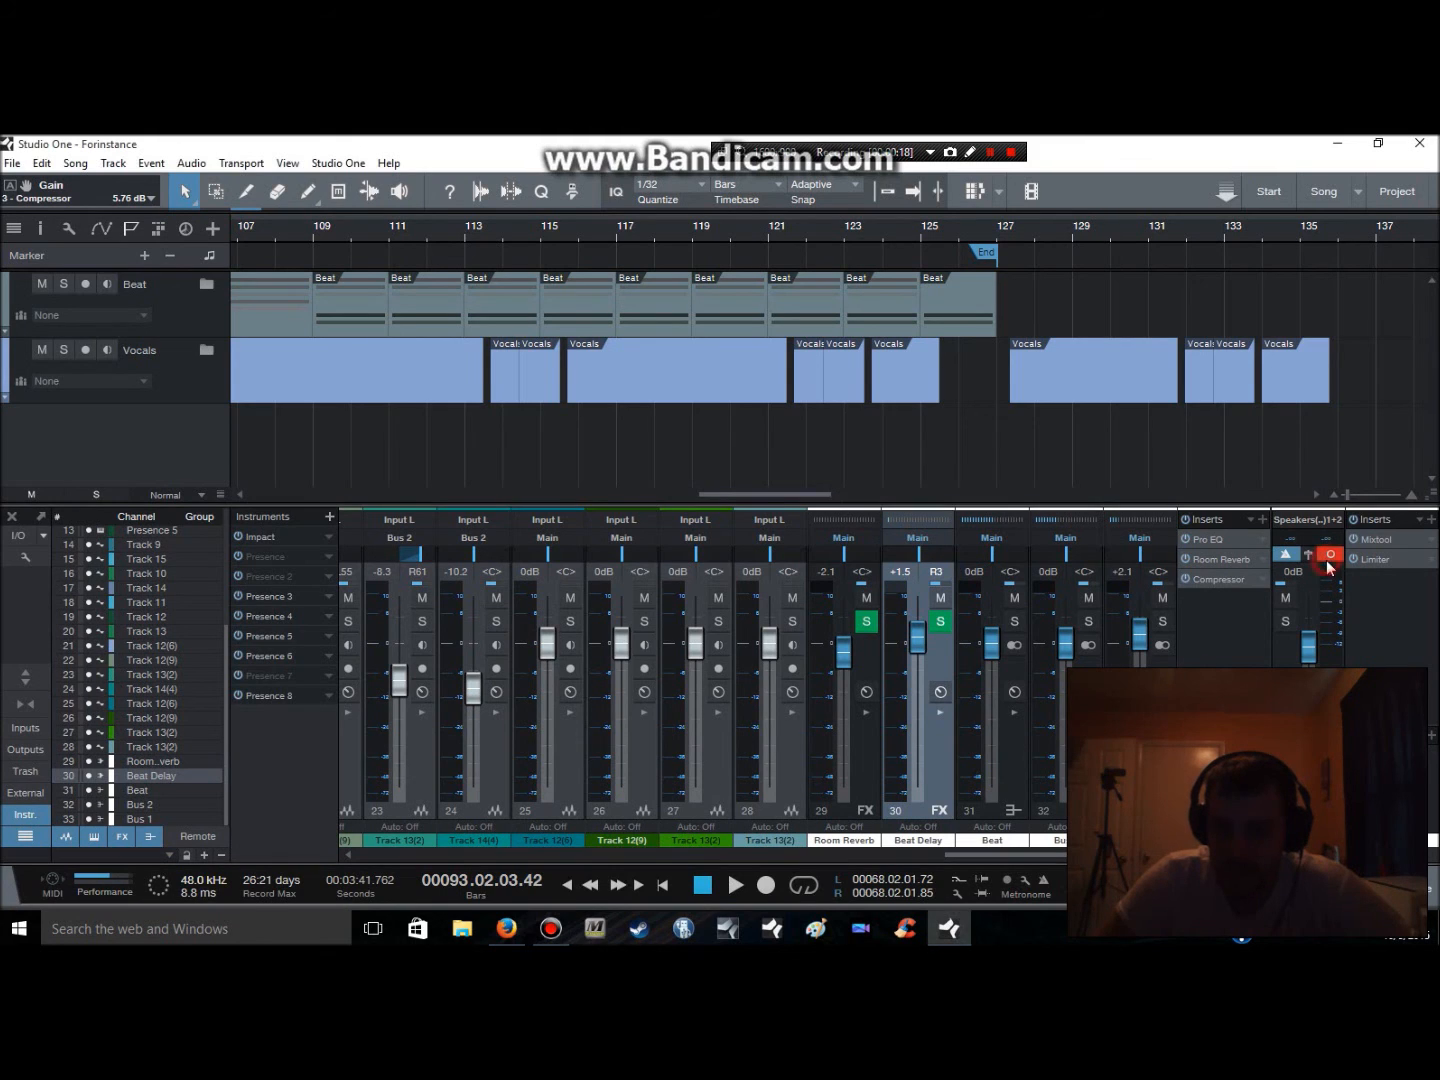
left_click(476, 229)
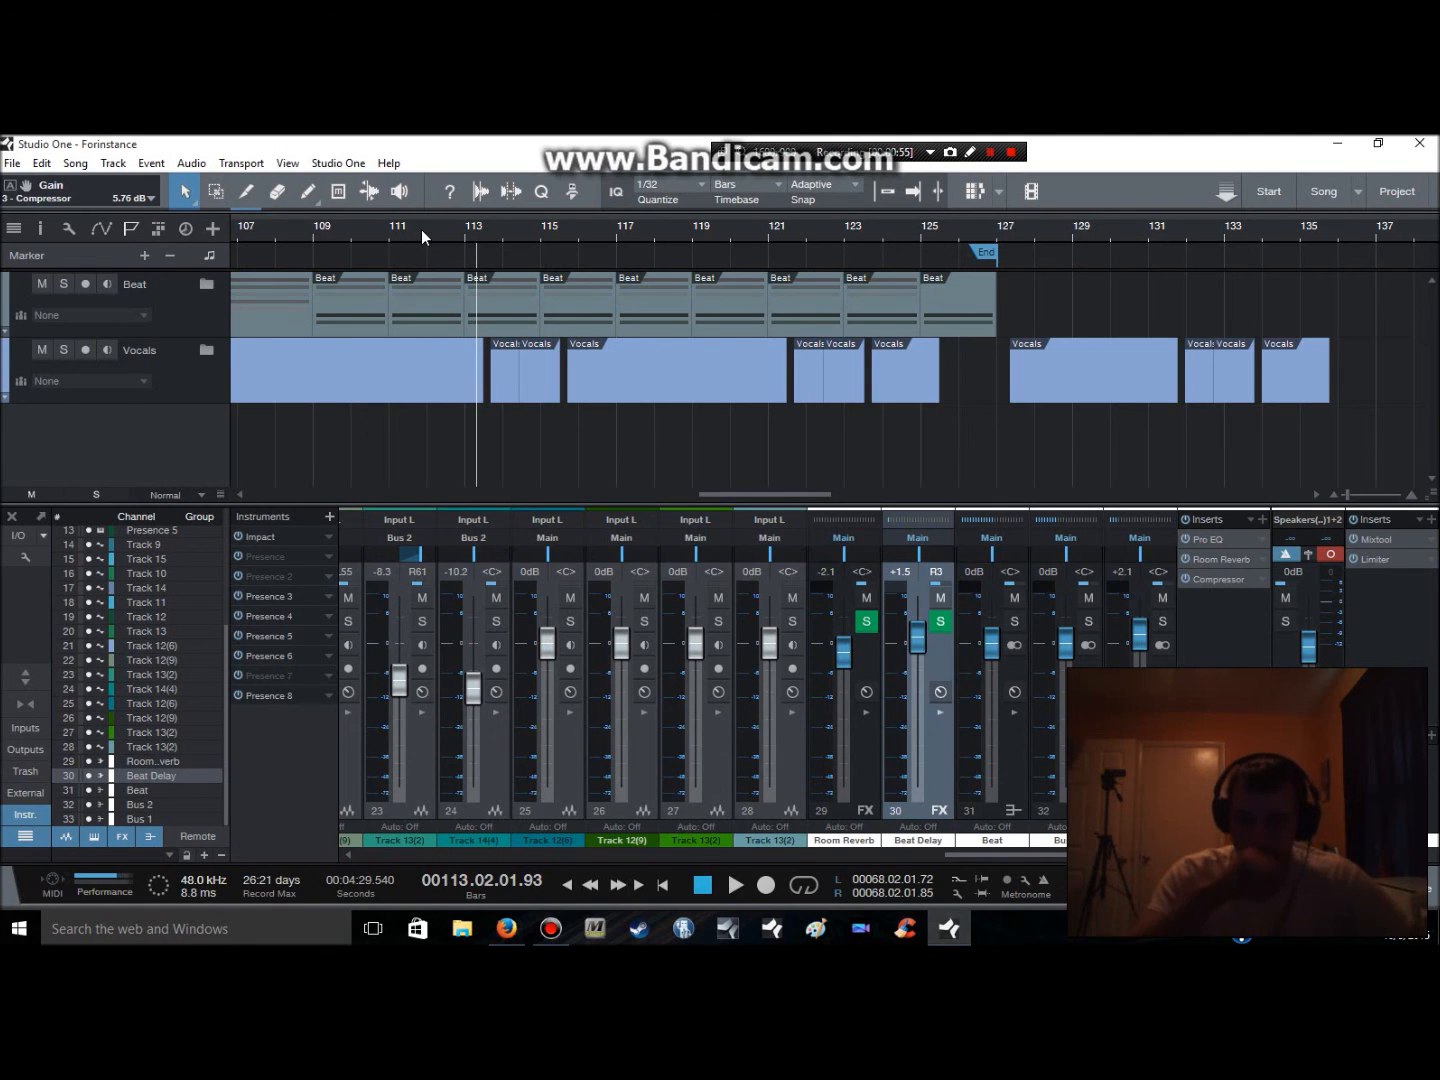
key("space")
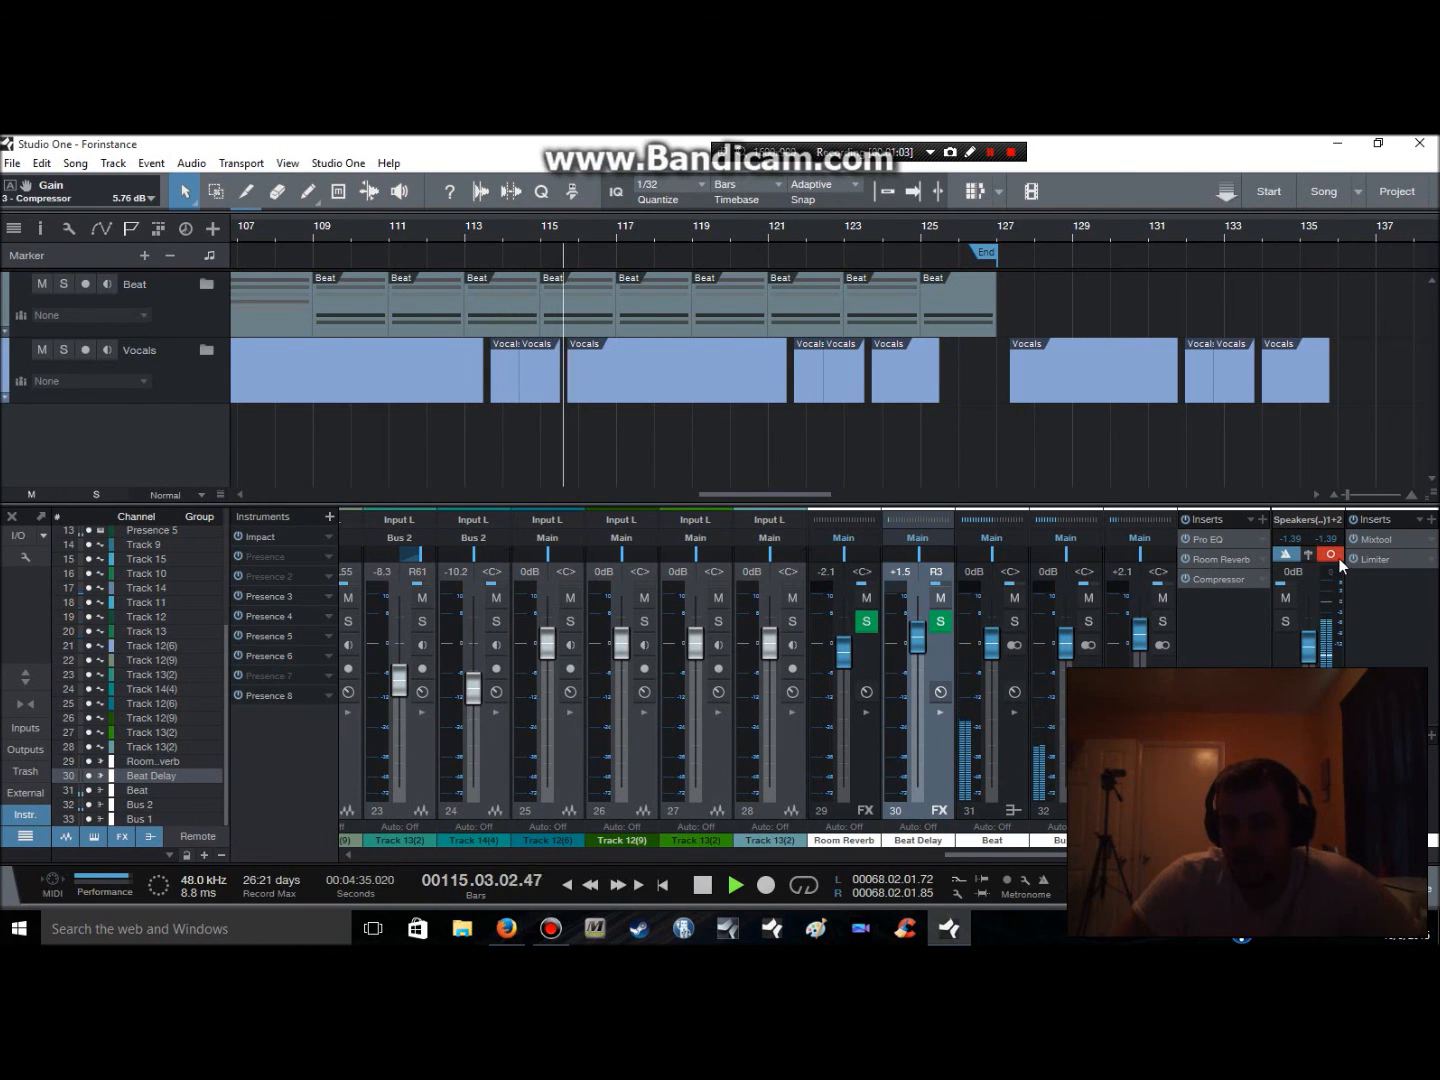
key("space")
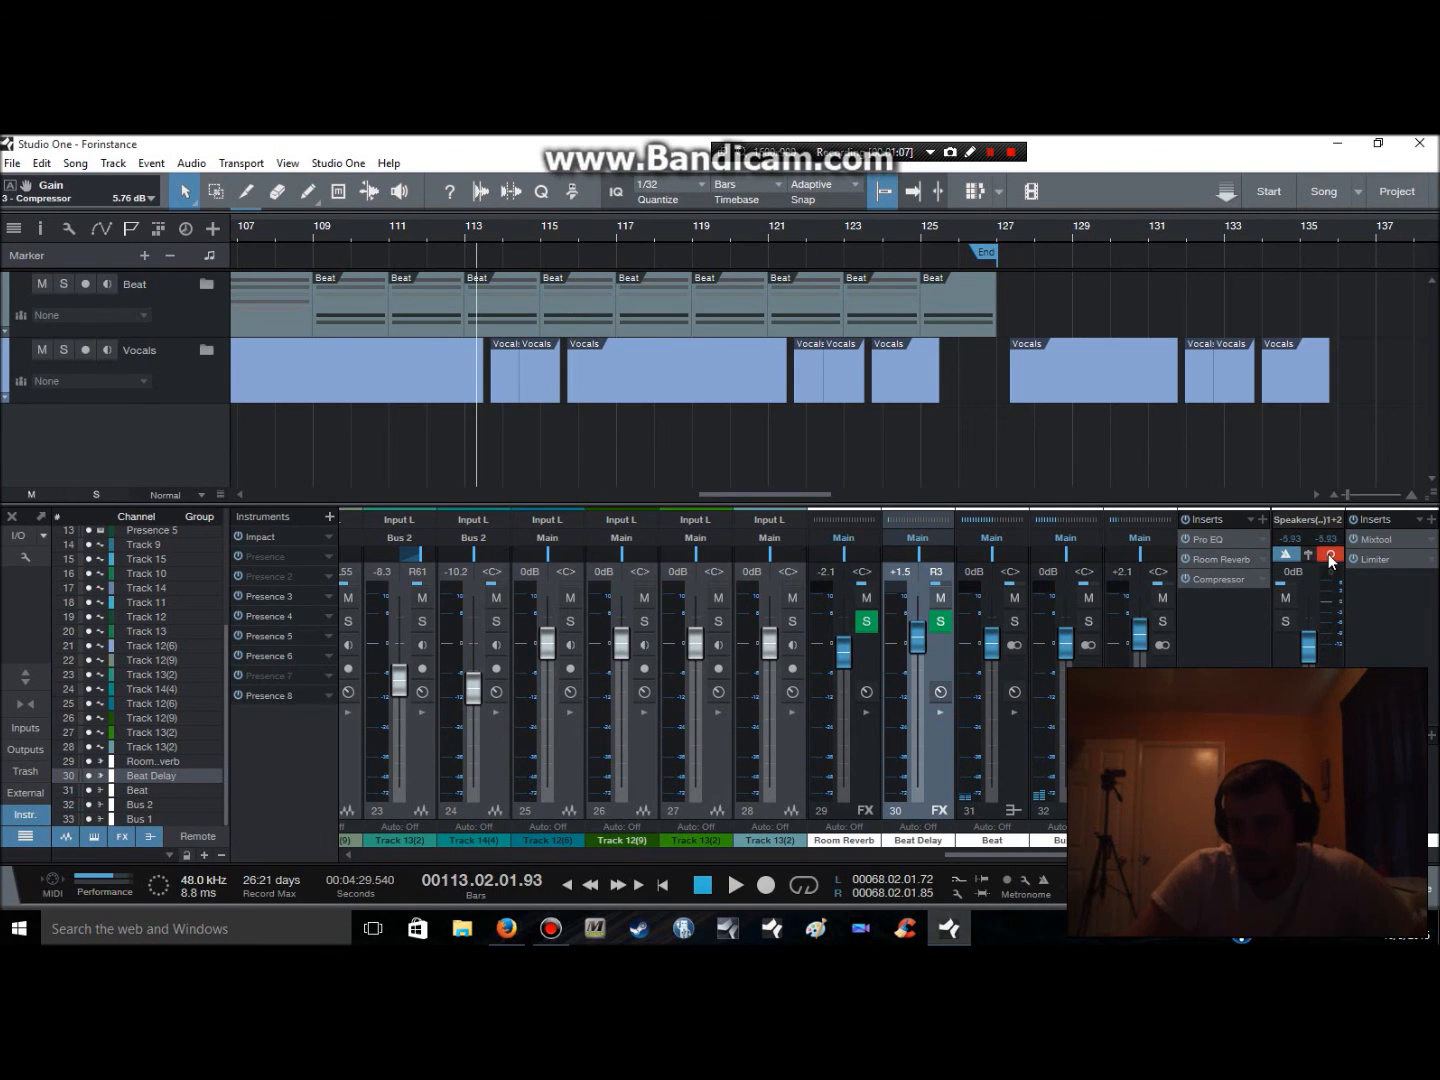
key("space")
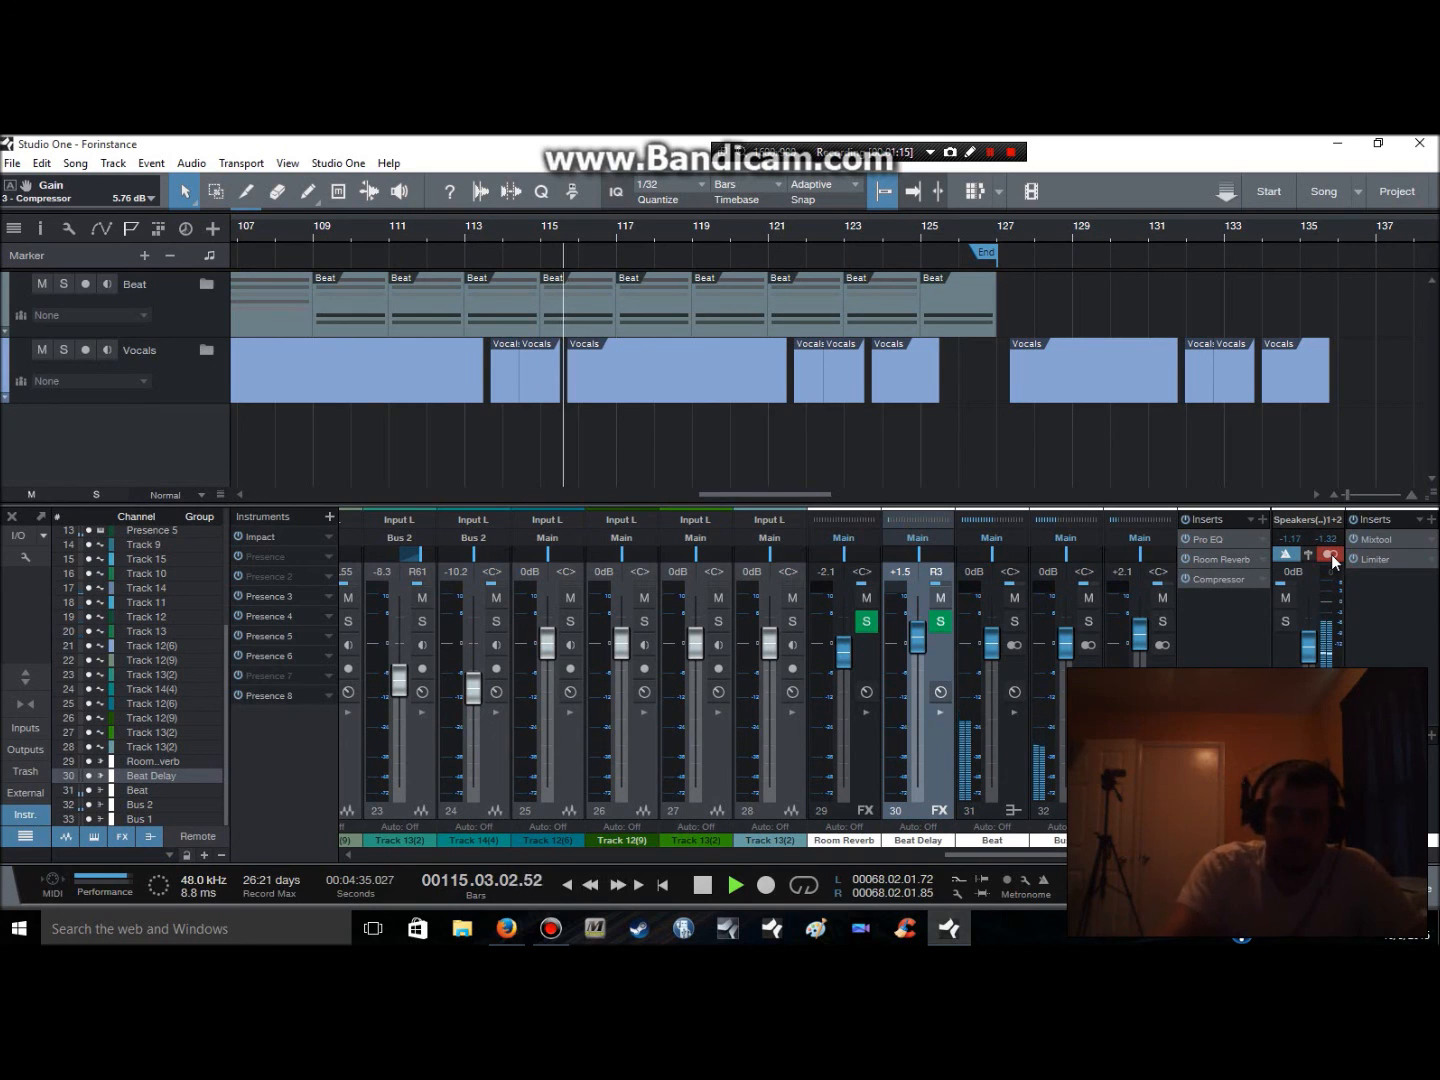
left_click(1330, 553)
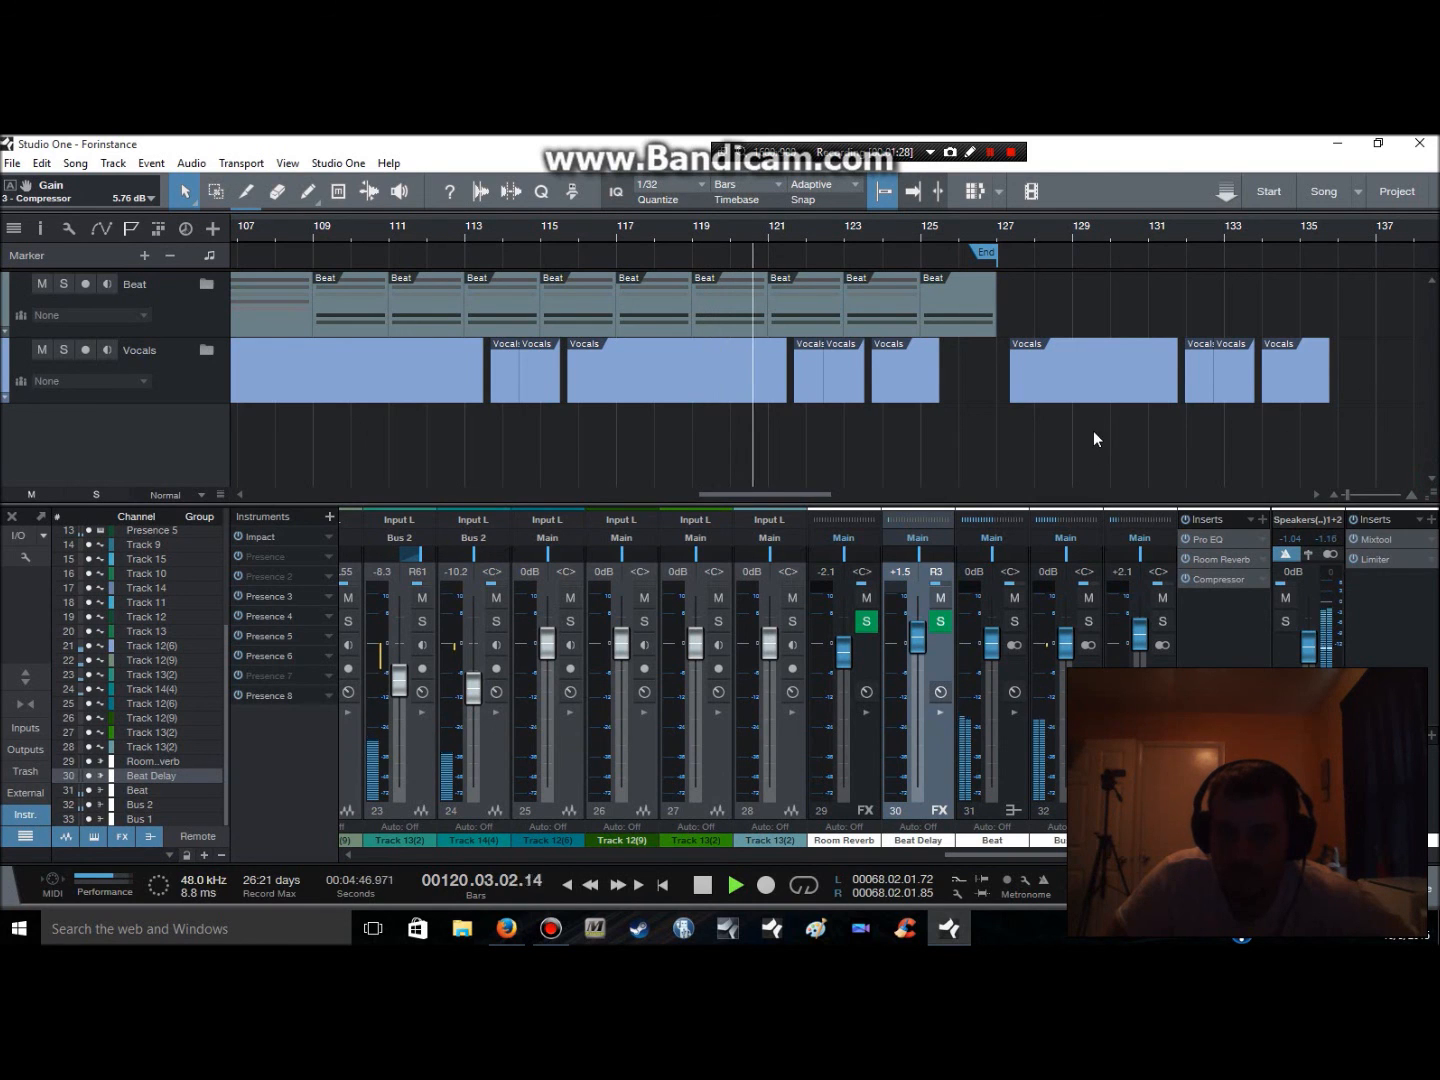
Expand the Vocals folder track, look over its vocal layers during playback, and stop the song
left_click(203, 347)
scroll(545, 365, "down", 6)
scroll(544, 365, "down", 7)
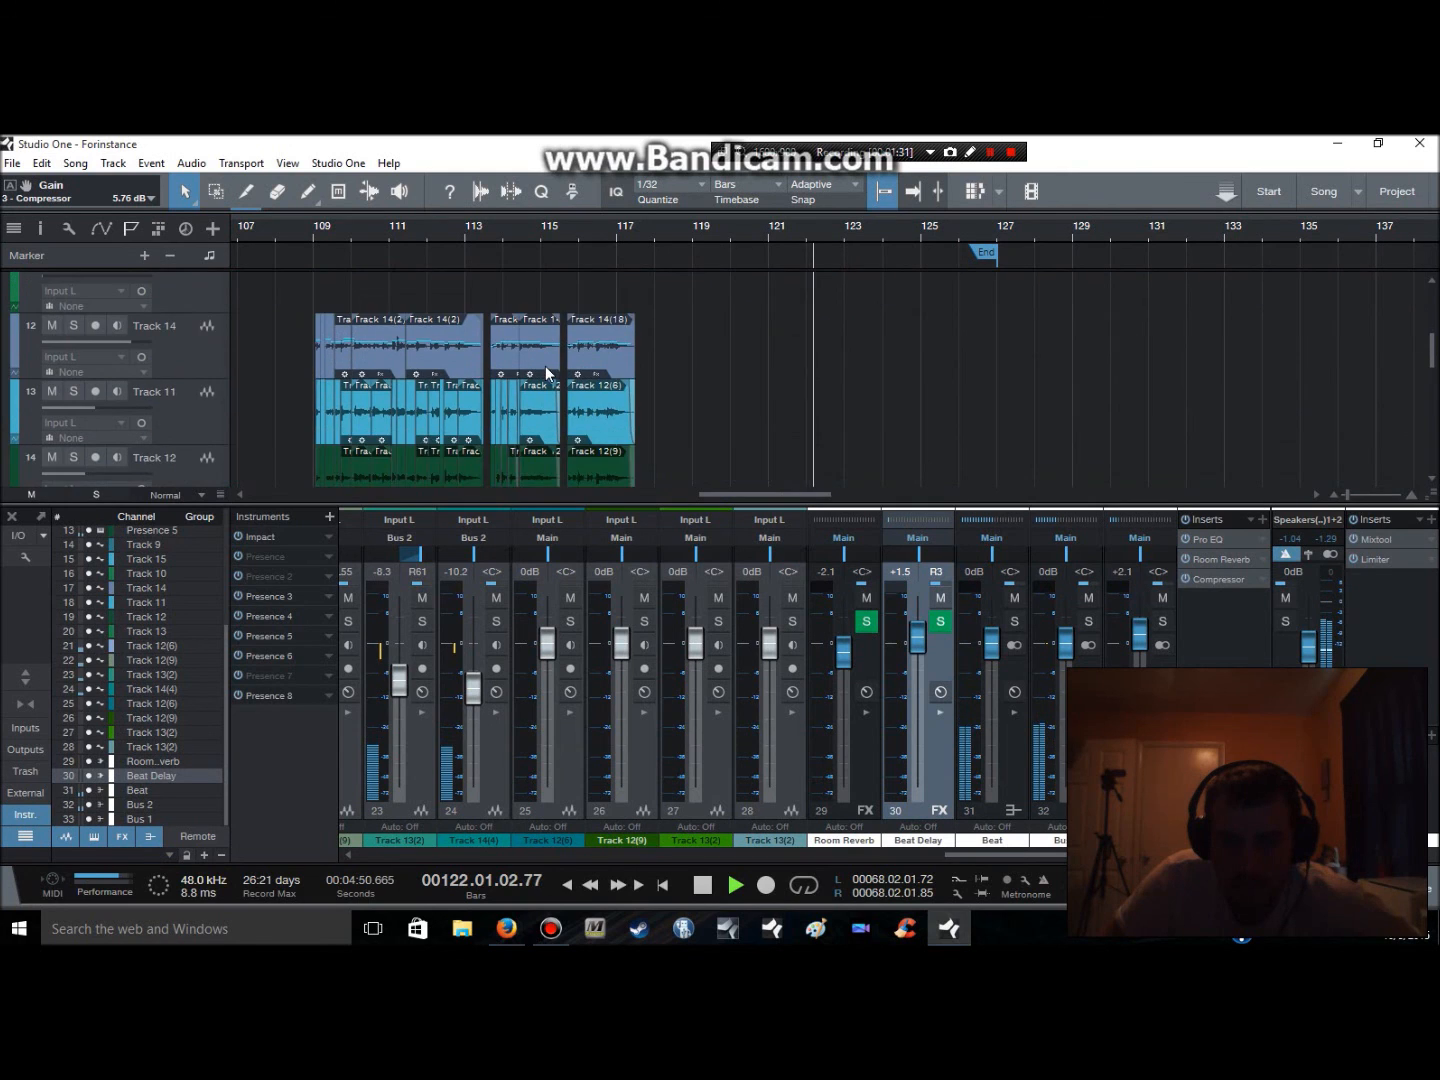
scroll(547, 372, "up", 7)
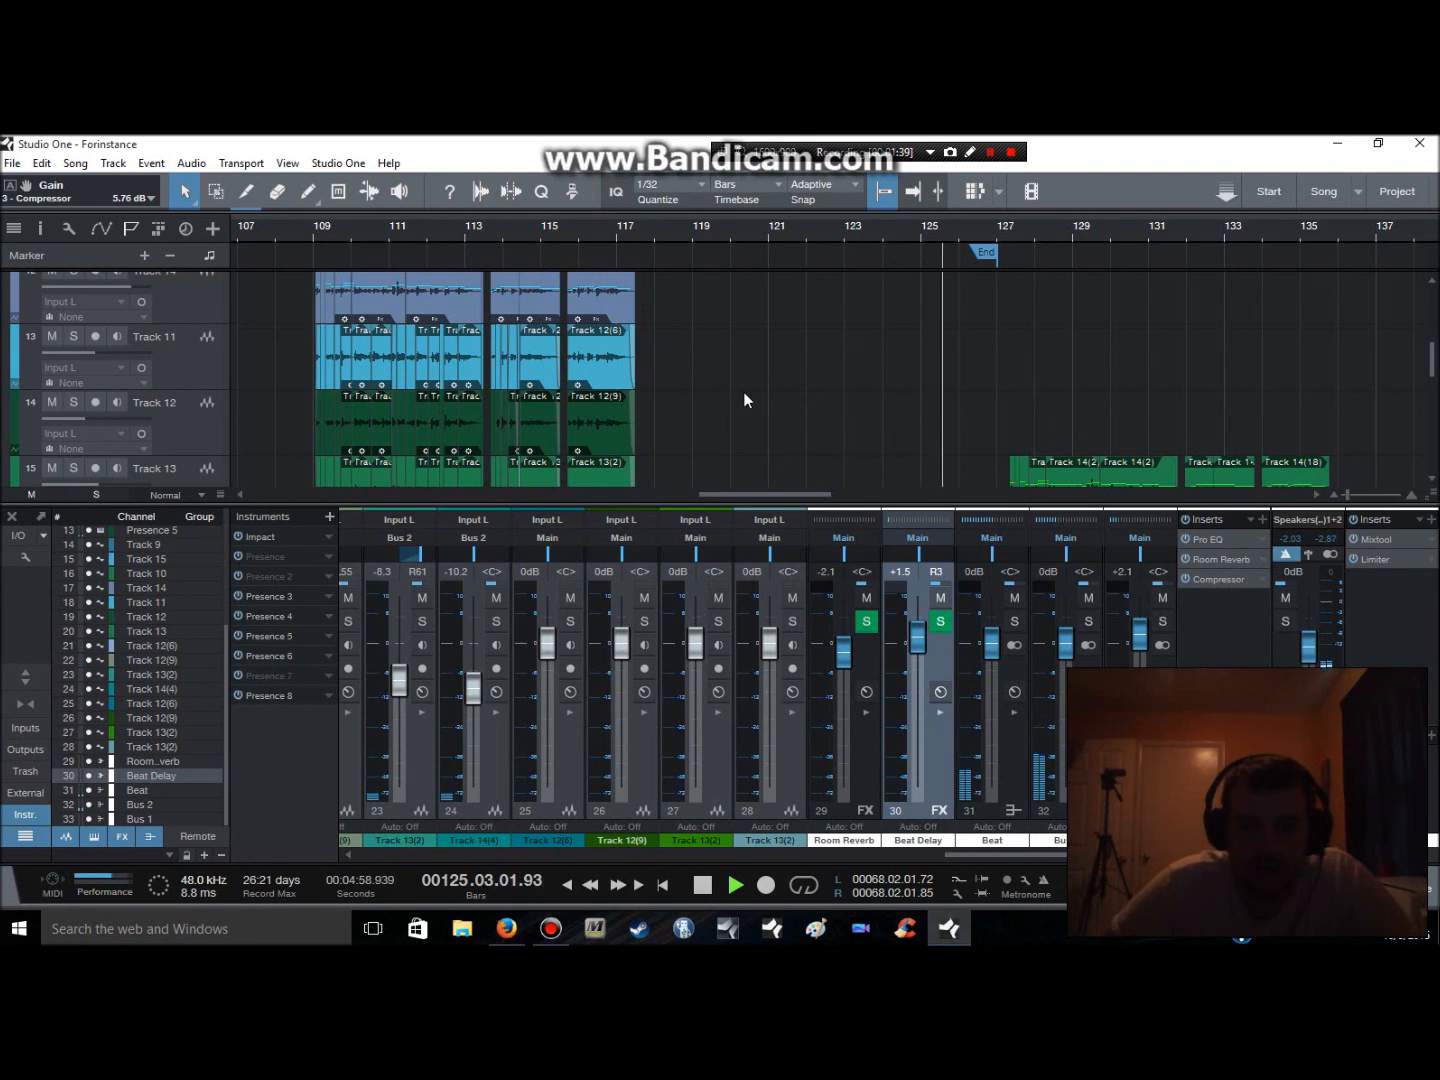
key("space")
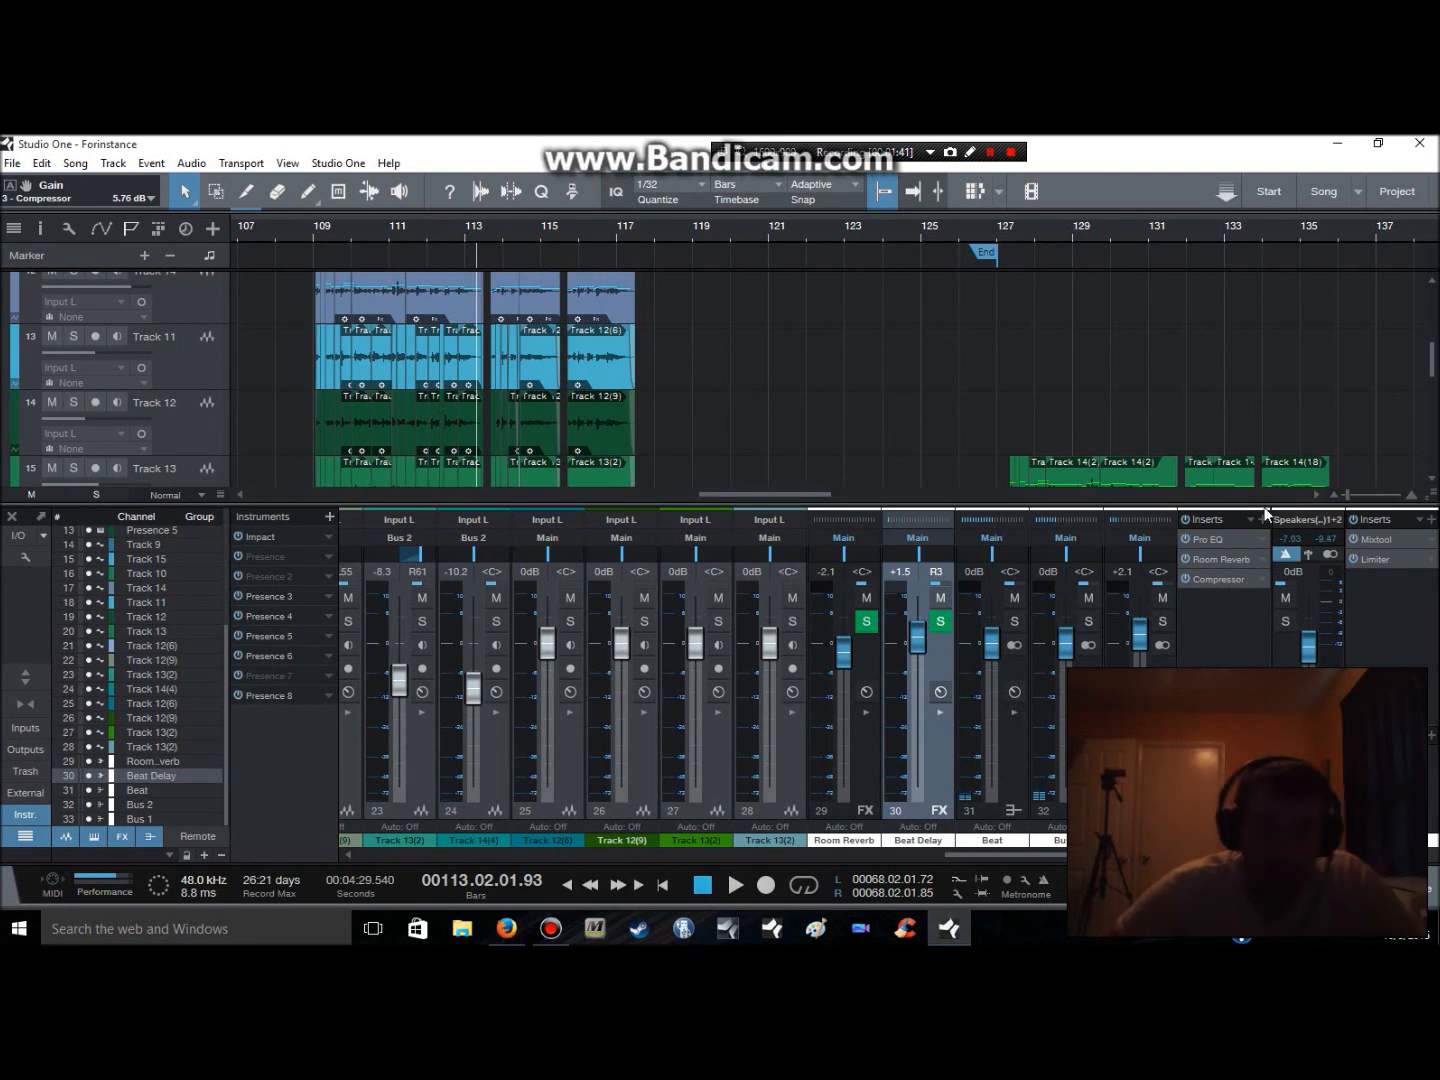
Inspect the settings of the Mixtool and the Limiter on the Main output
left_click(1373, 539)
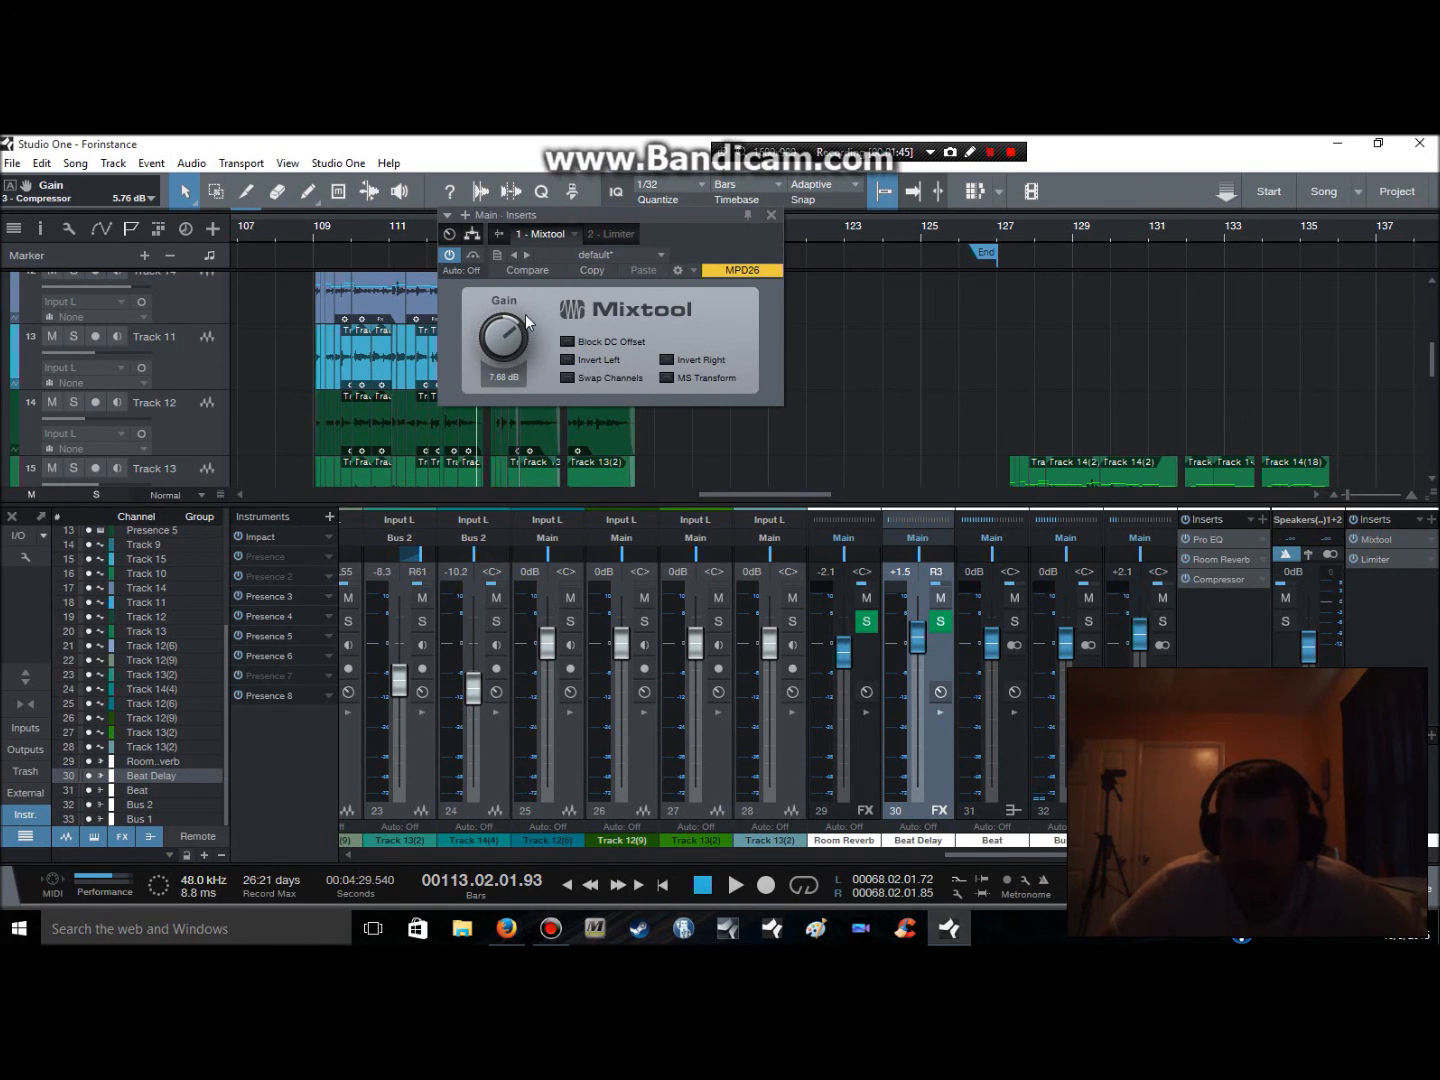
left_click(1364, 562)
left_click_drag(736, 233, 761, 279)
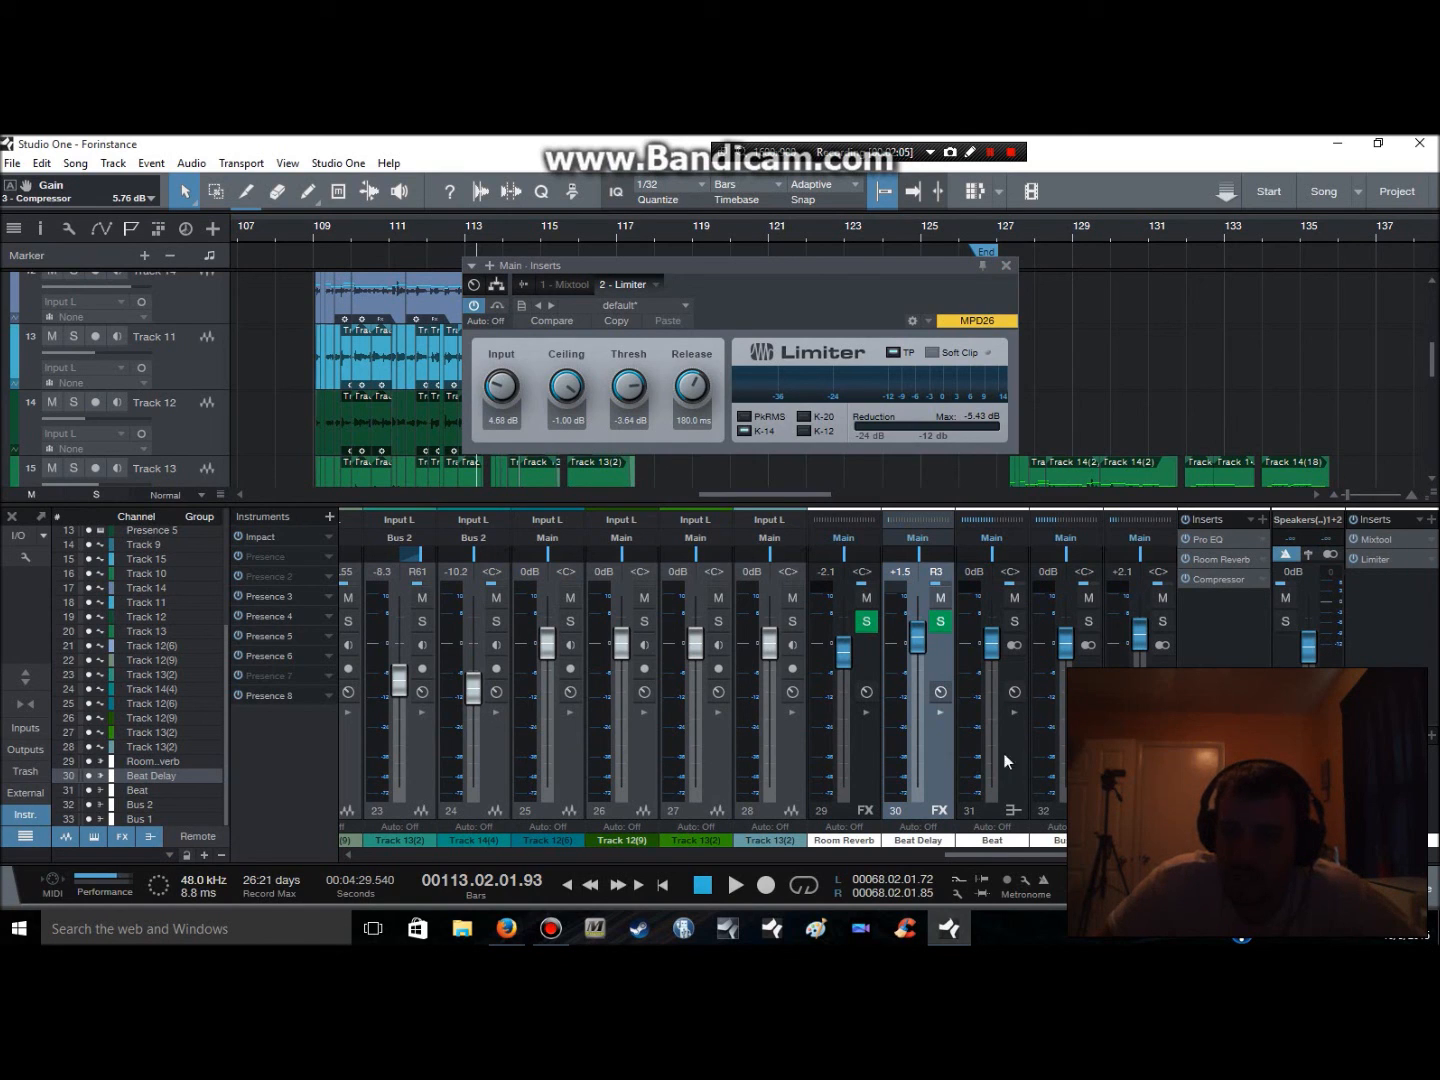
left_click(1385, 541)
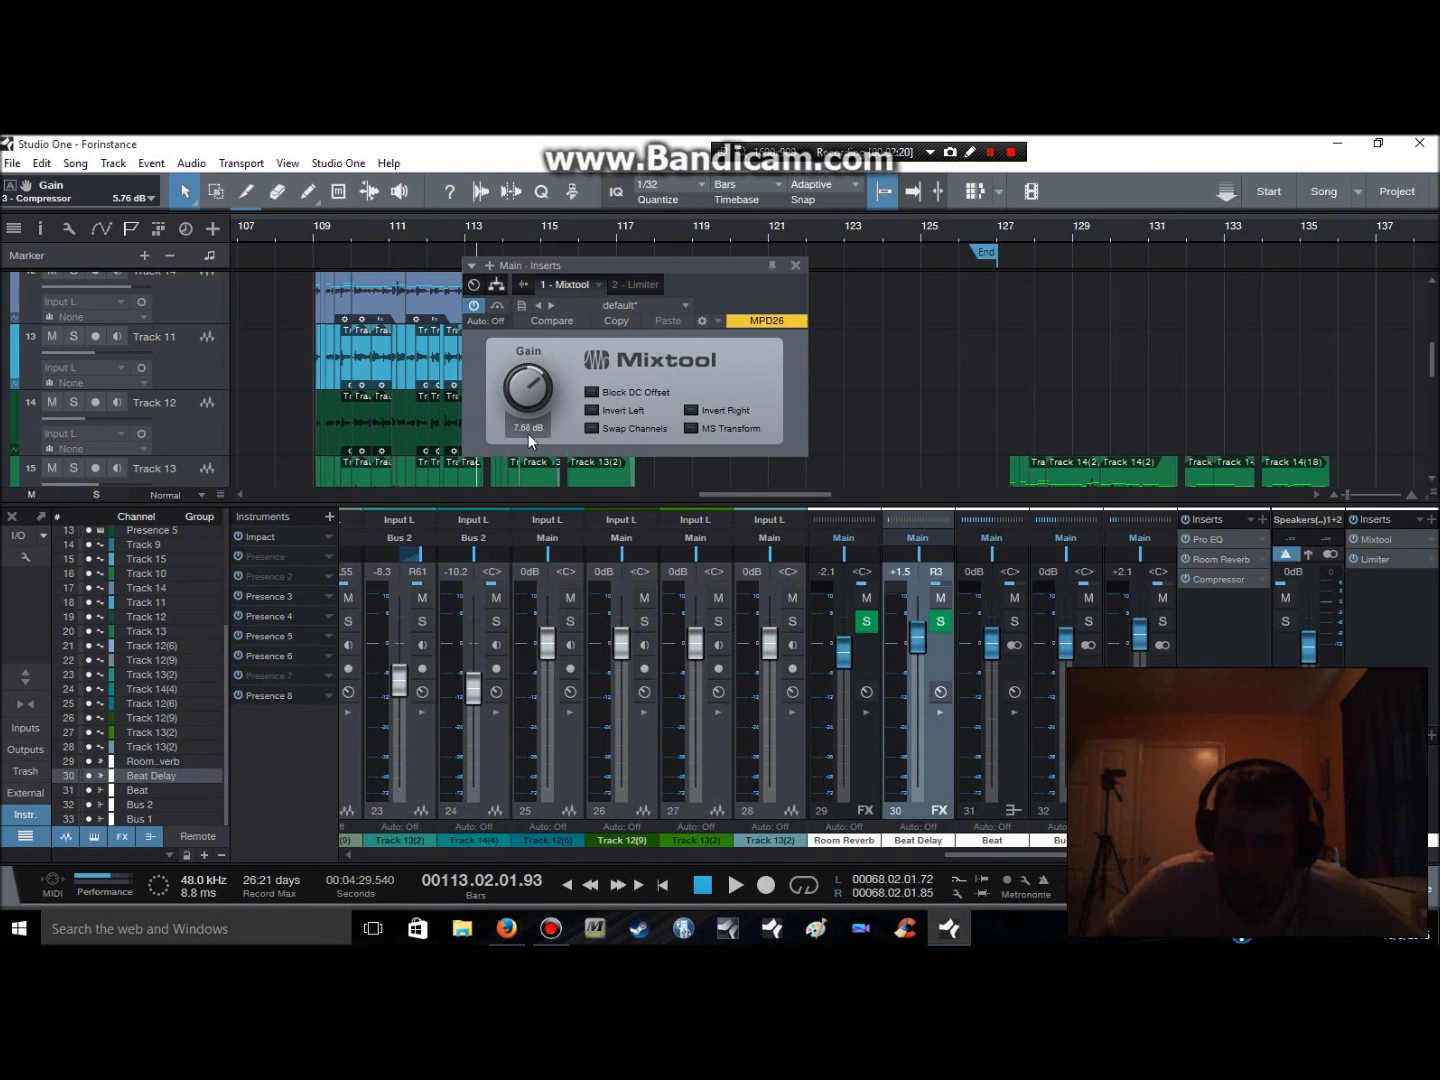
left_click(795, 266)
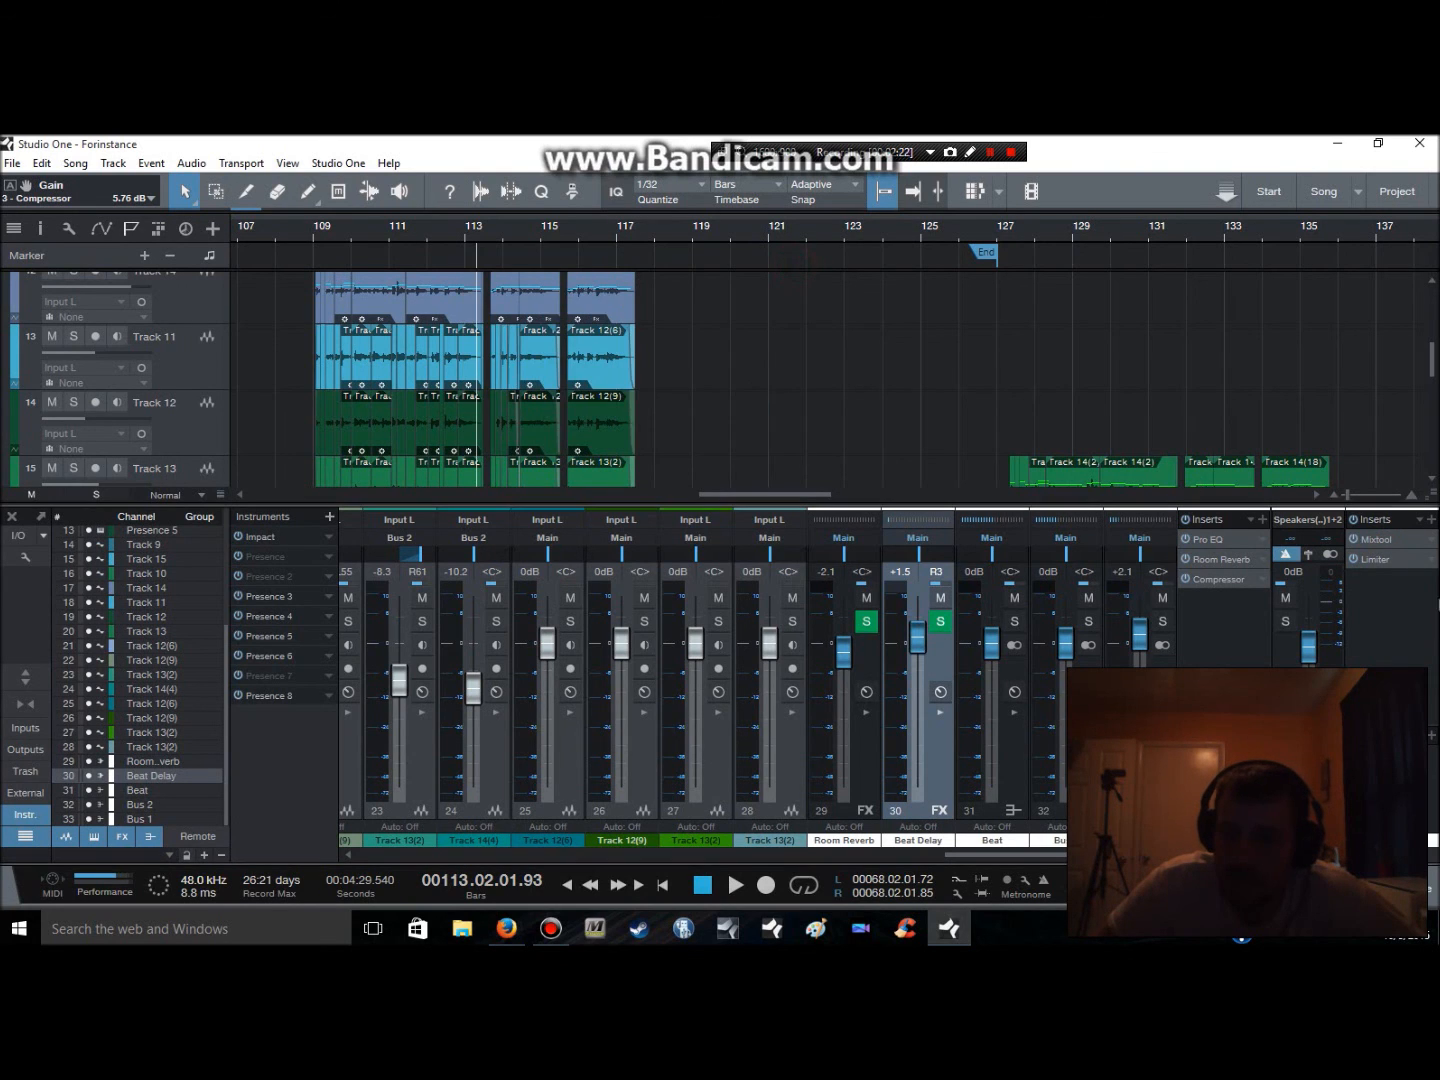
Play the mix from about bar 113 with the Main output's Limiter open to watch its level and reduction meters, and close it
left_click(1394, 560)
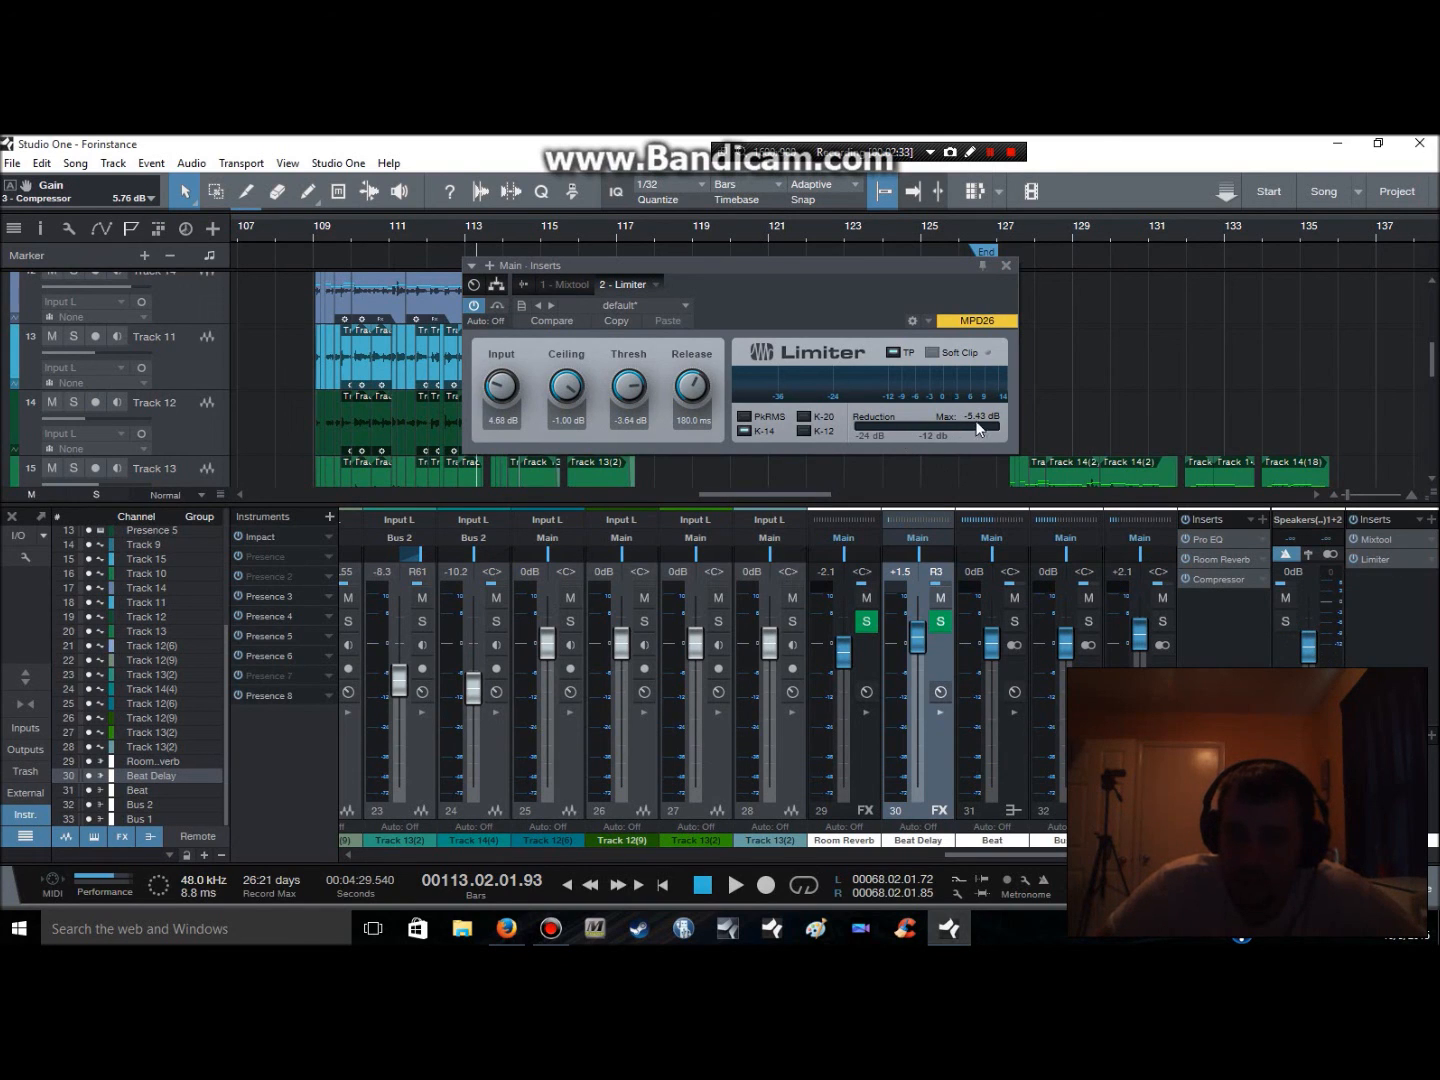
key("space")
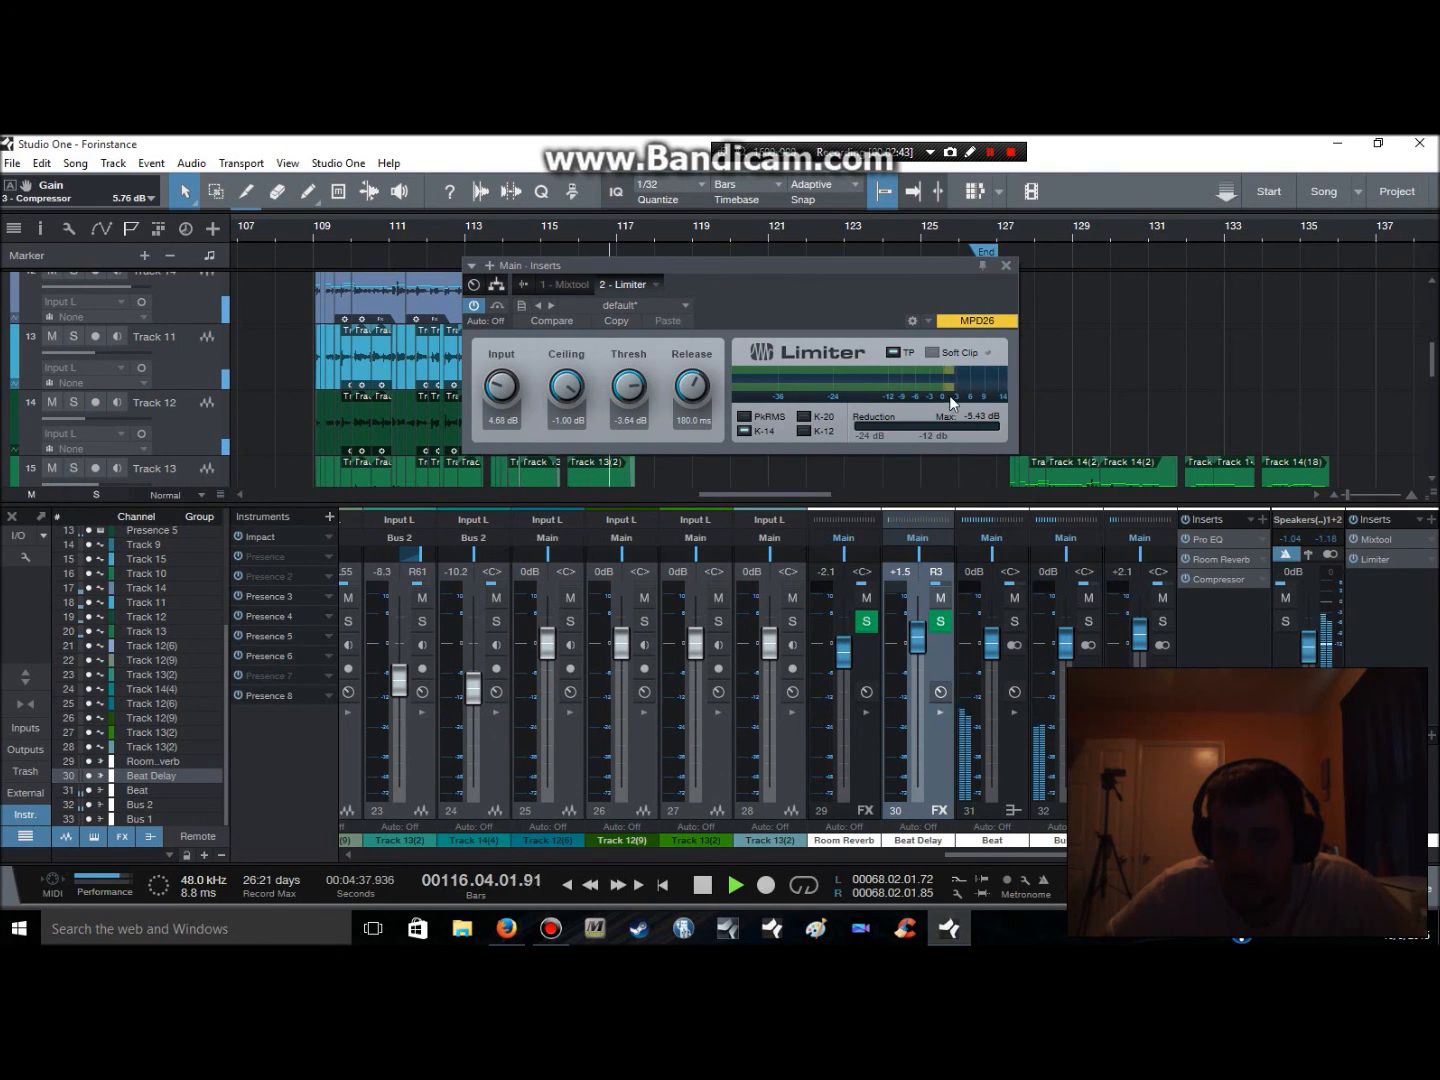
key("space")
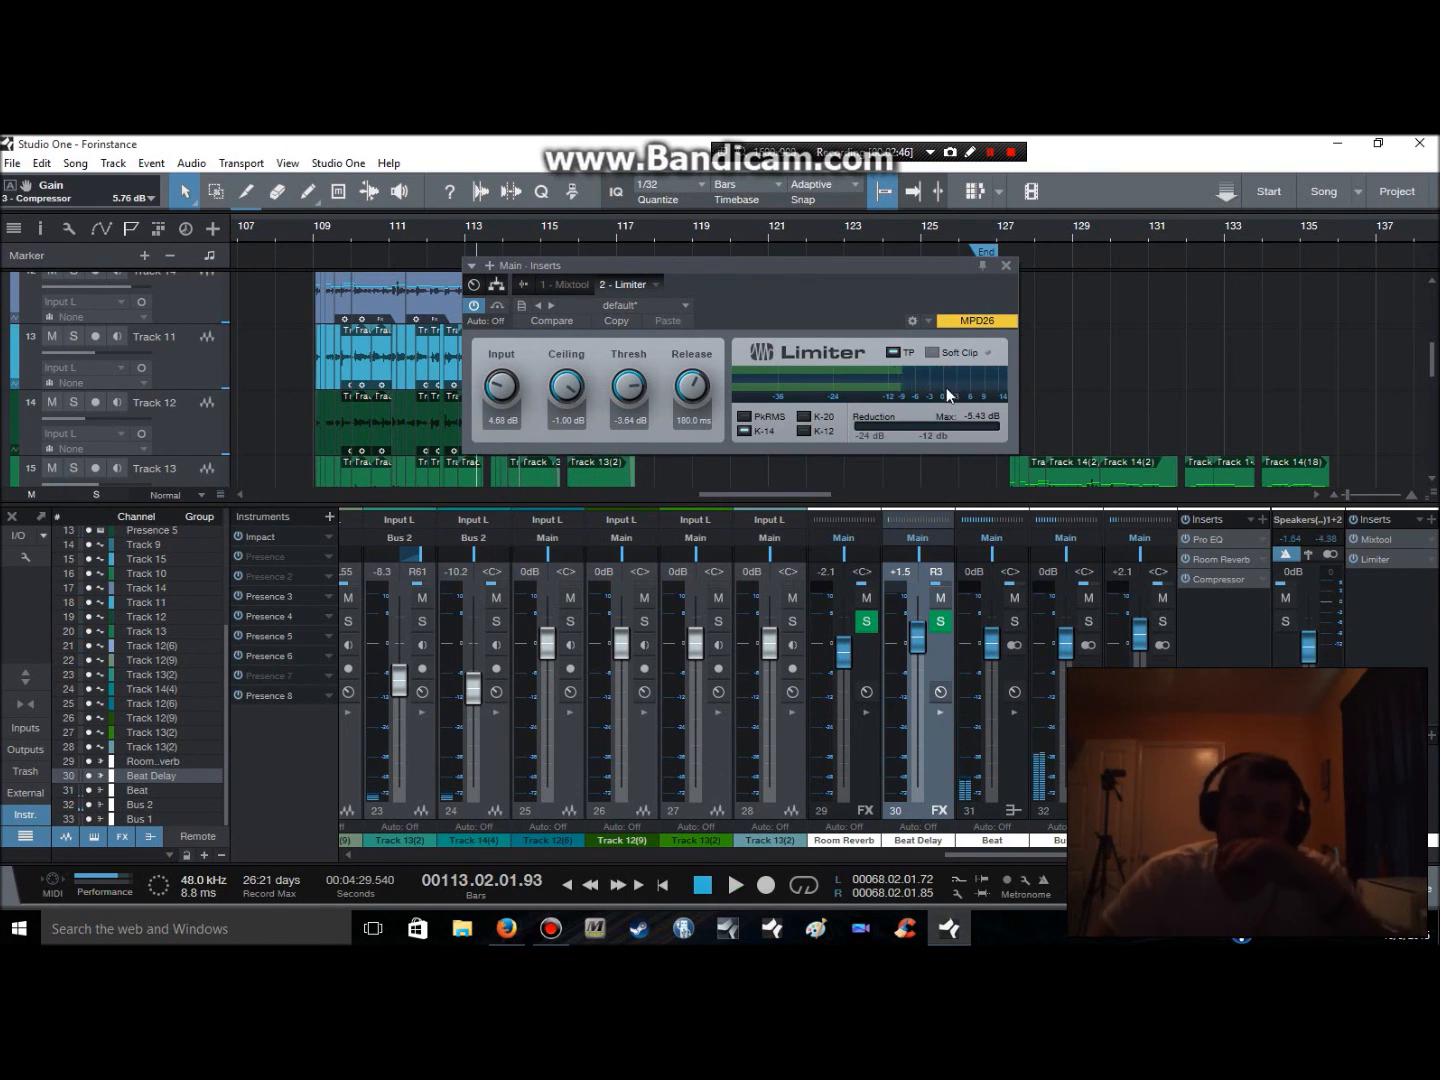
mouse_move(939, 398)
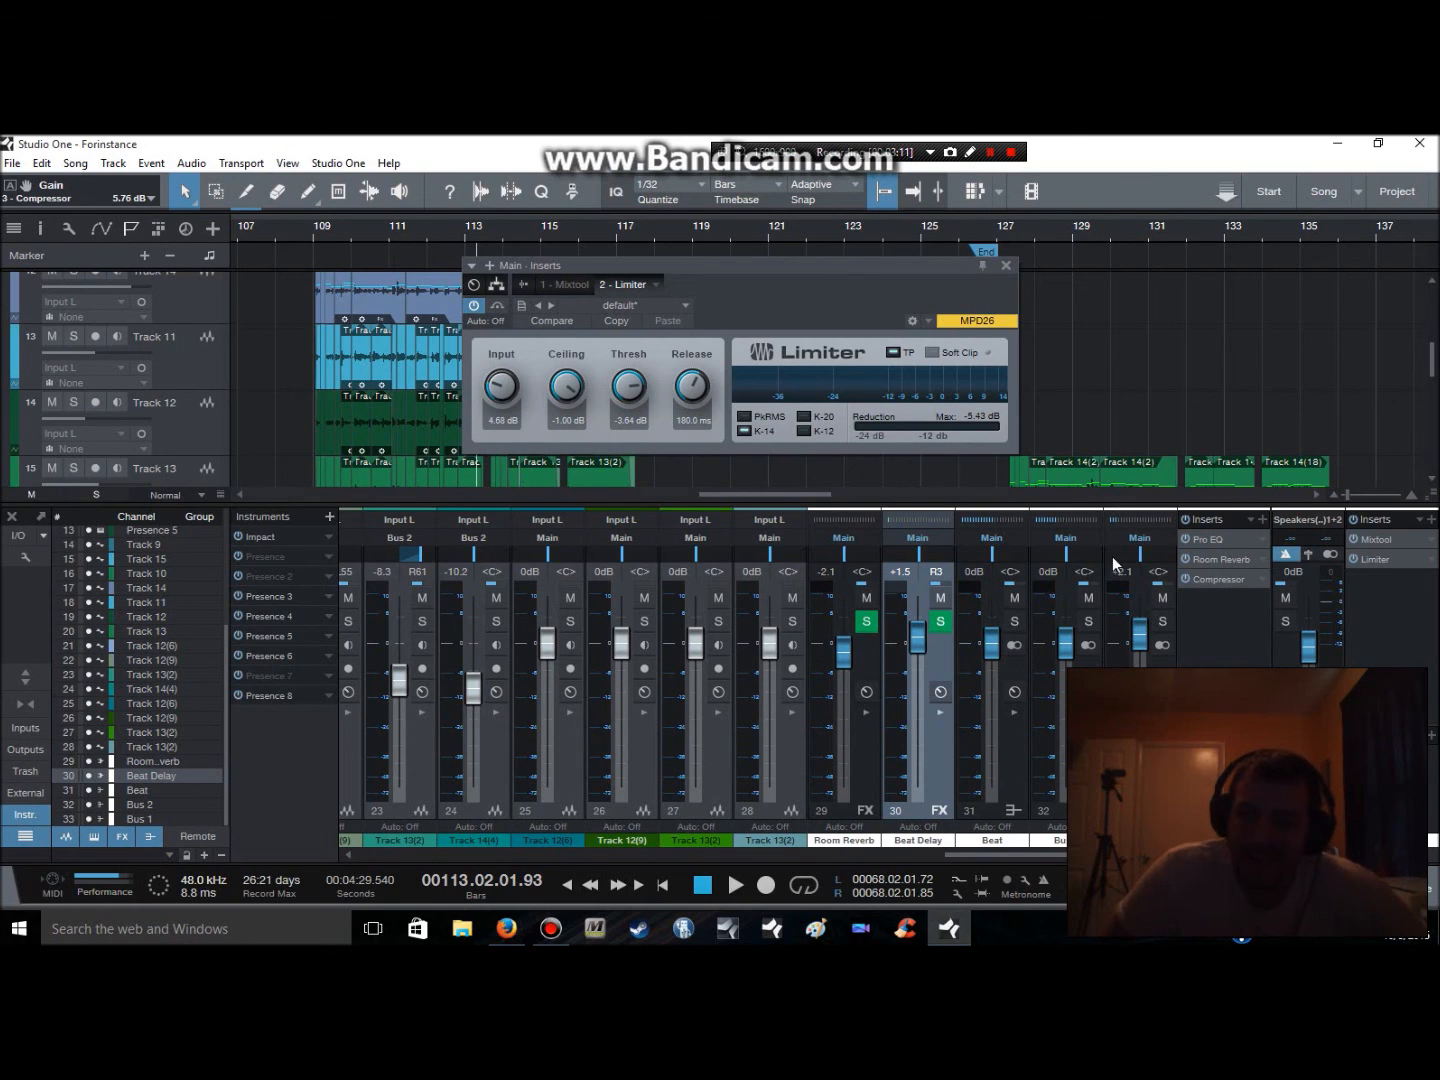
left_click(1006, 265)
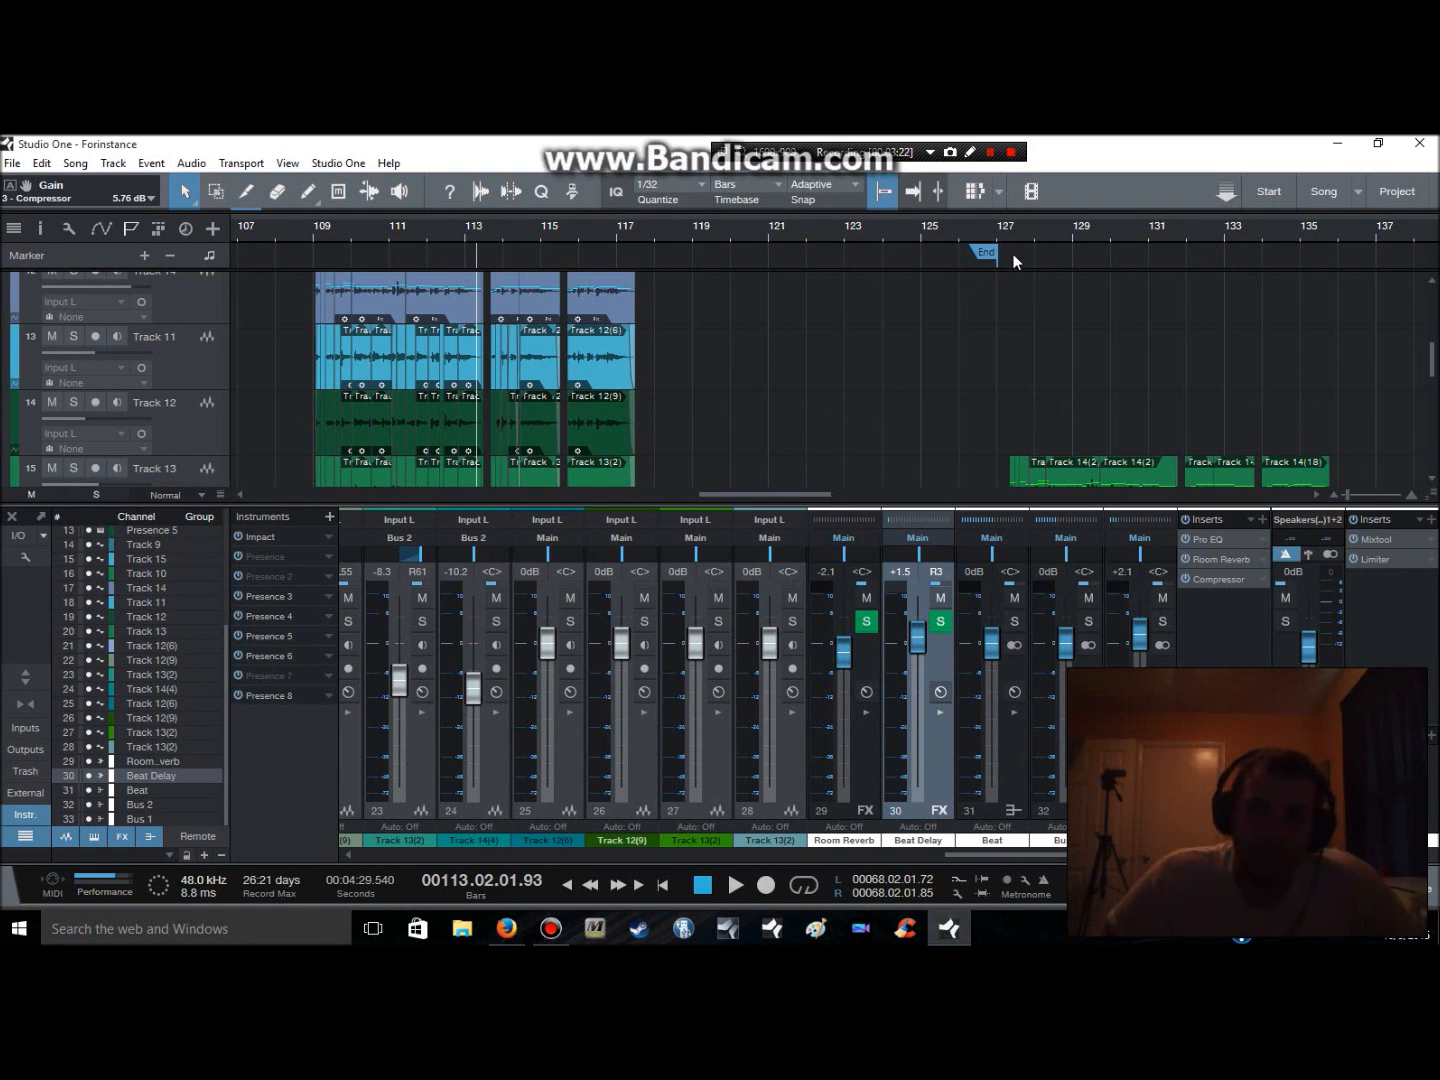
scroll(941, 350, "down", 5)
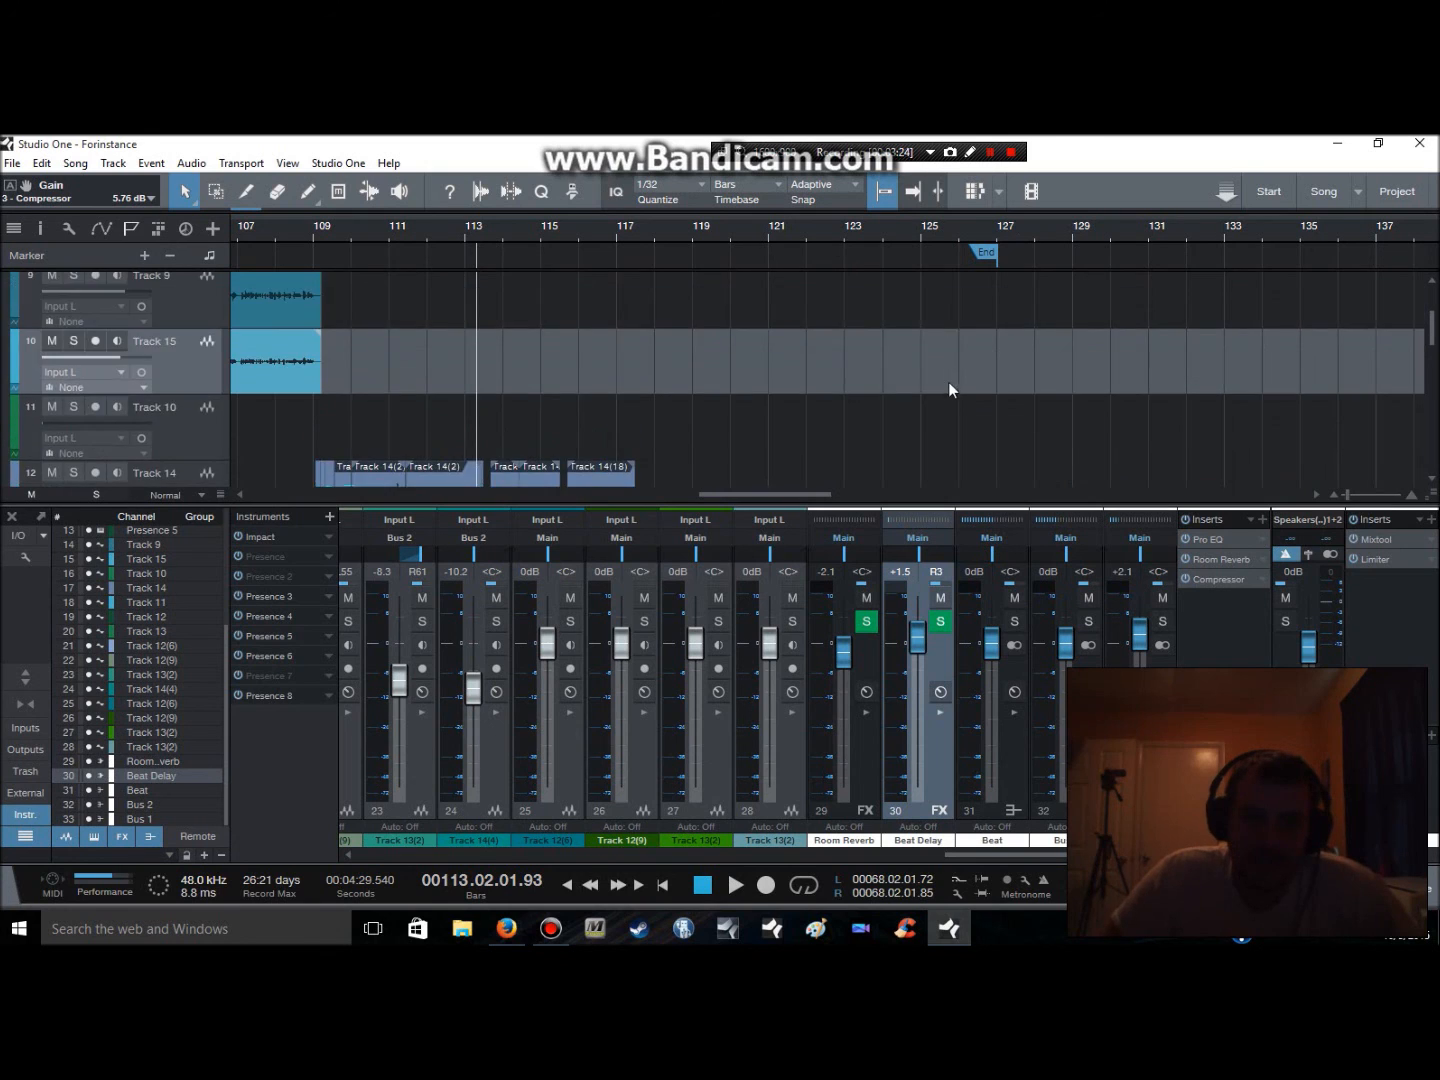